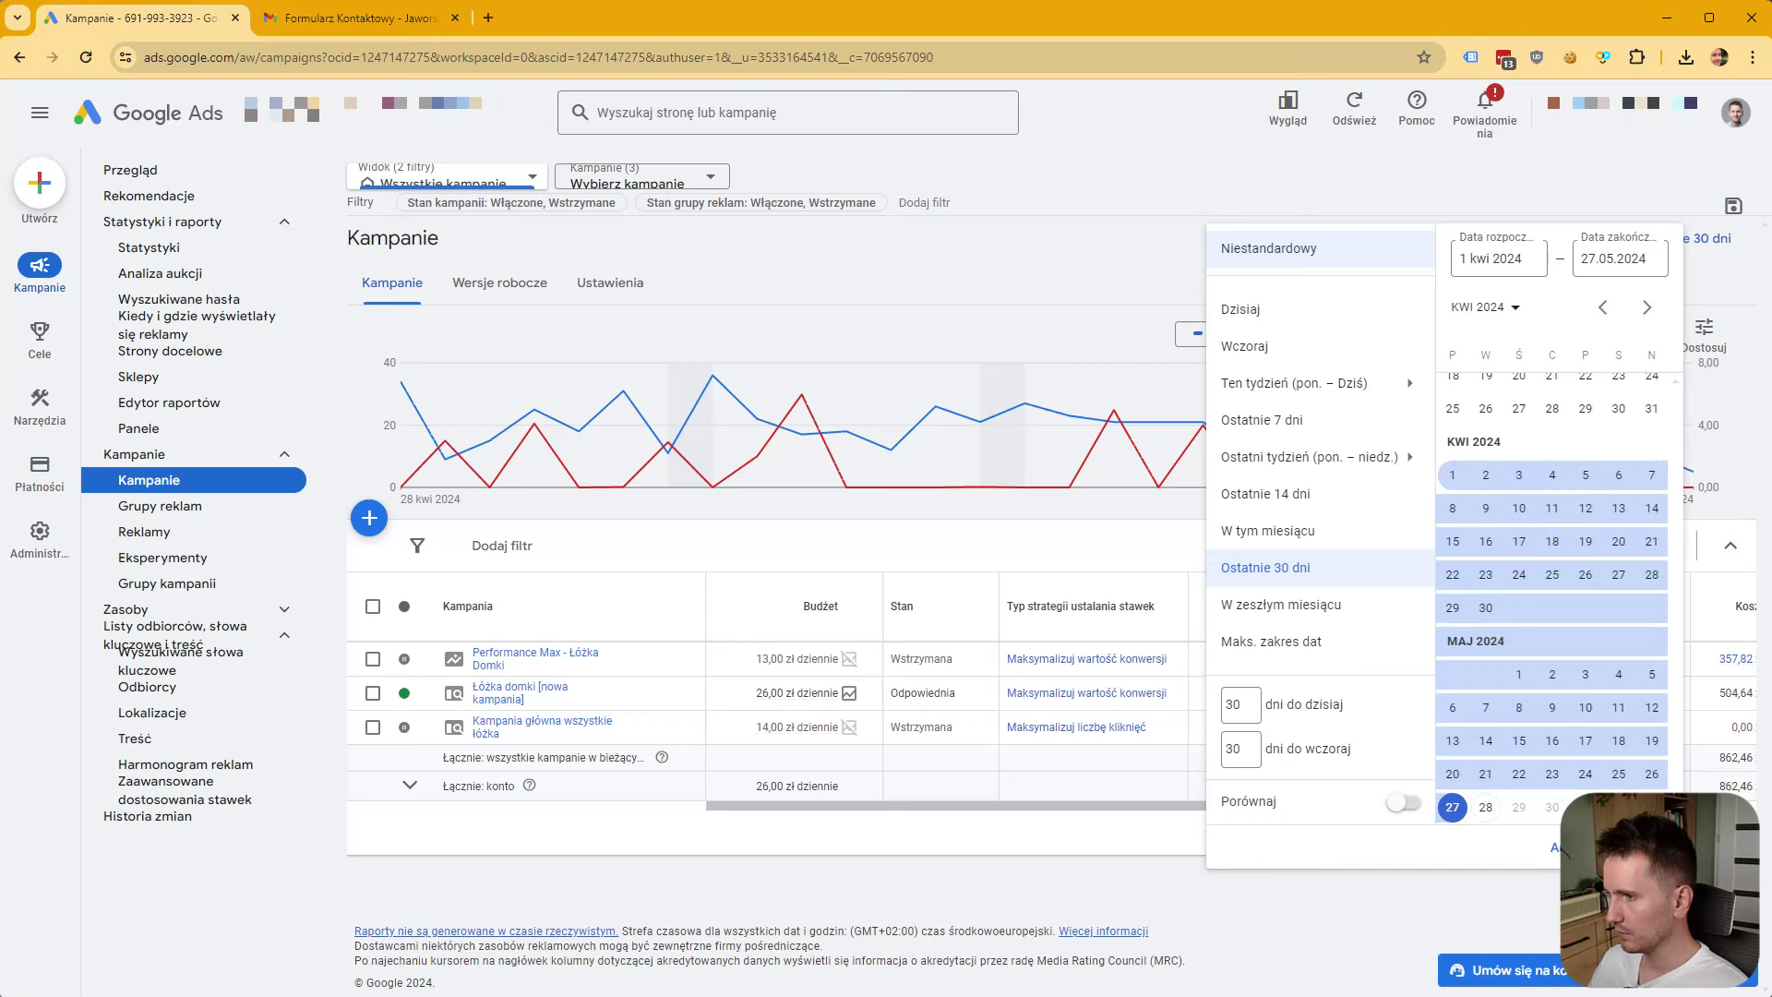
Apply the 1 kwi – 27 maj 2024 date range and review the cost, conversions and conversion value of Performance Max - Łóżka Domki.
left_click(1288, 889)
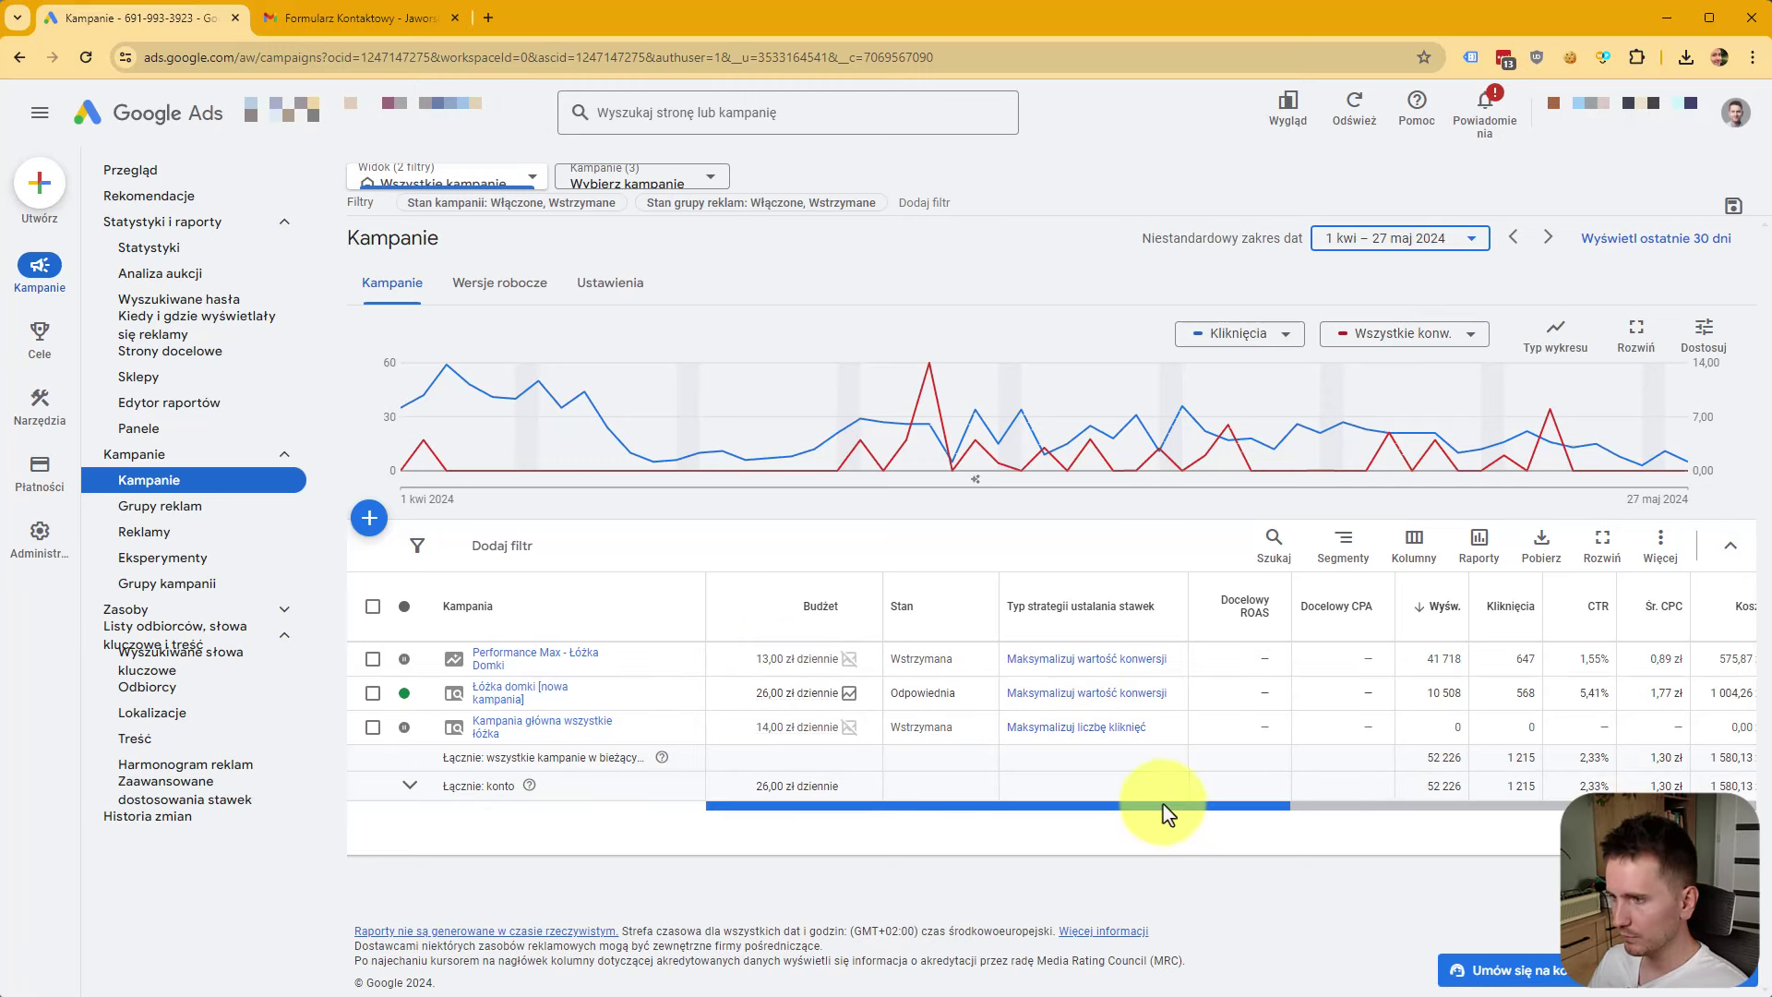
left_click_drag(1172, 807, 1262, 840)
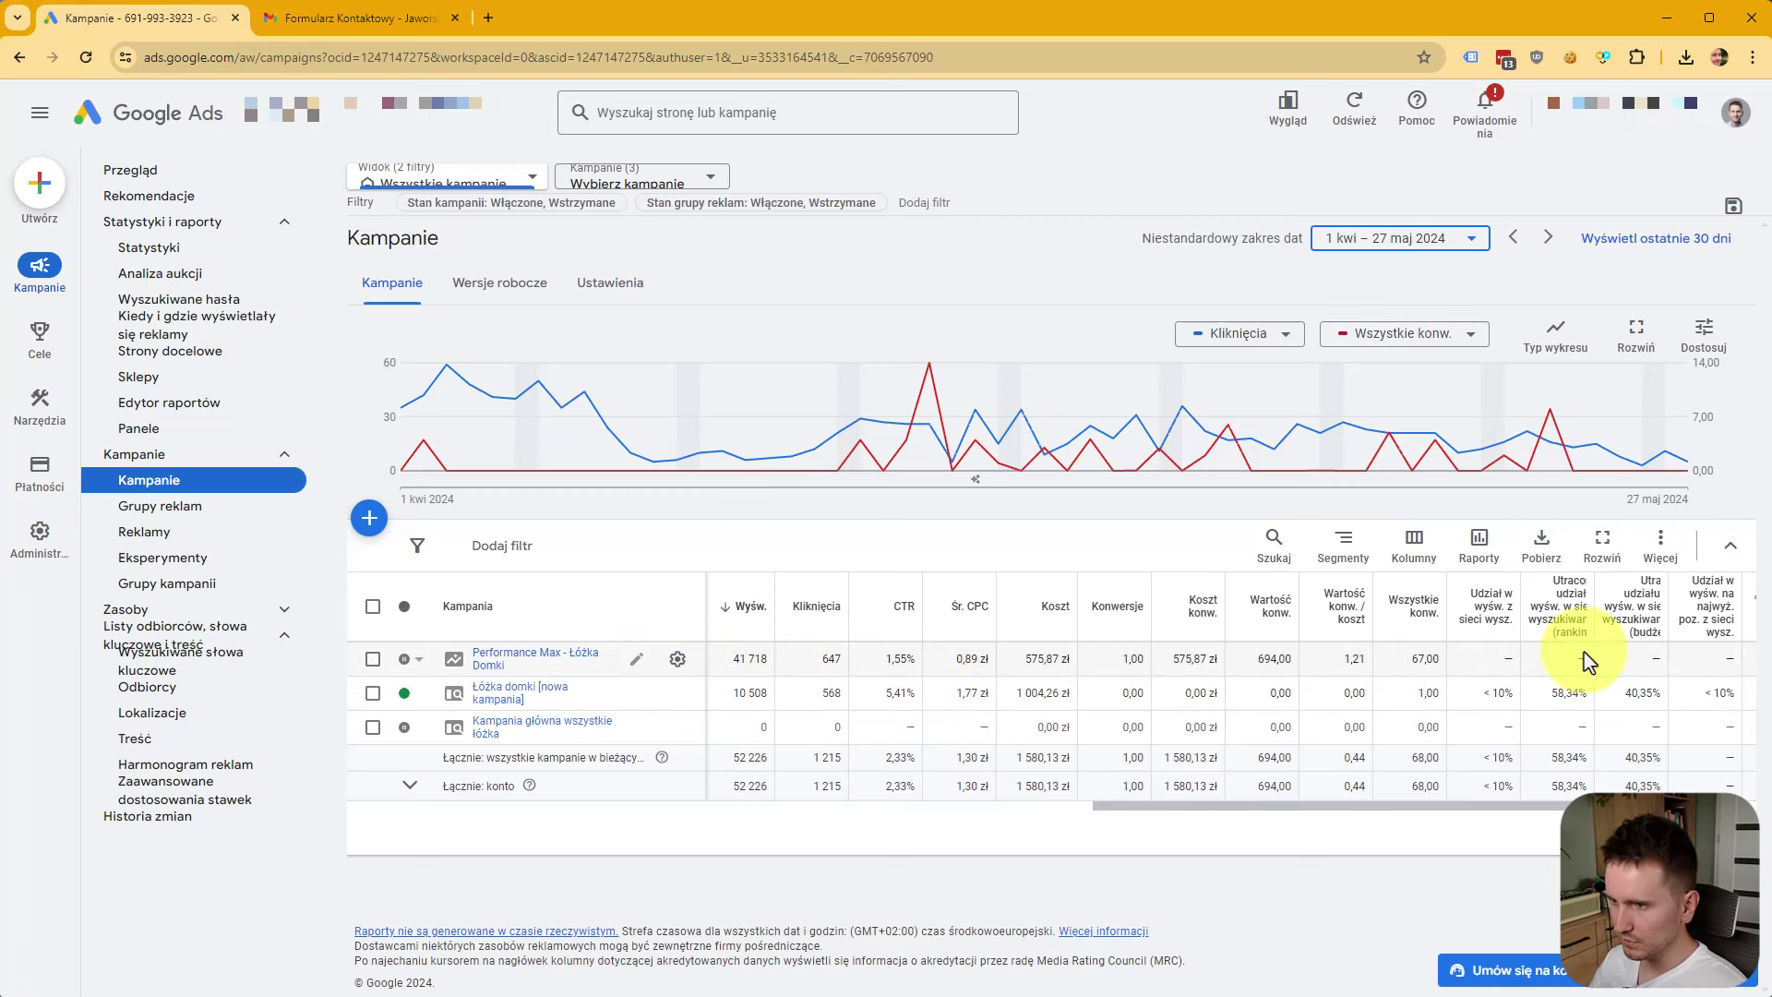
left_click_drag(1019, 661, 1072, 661)
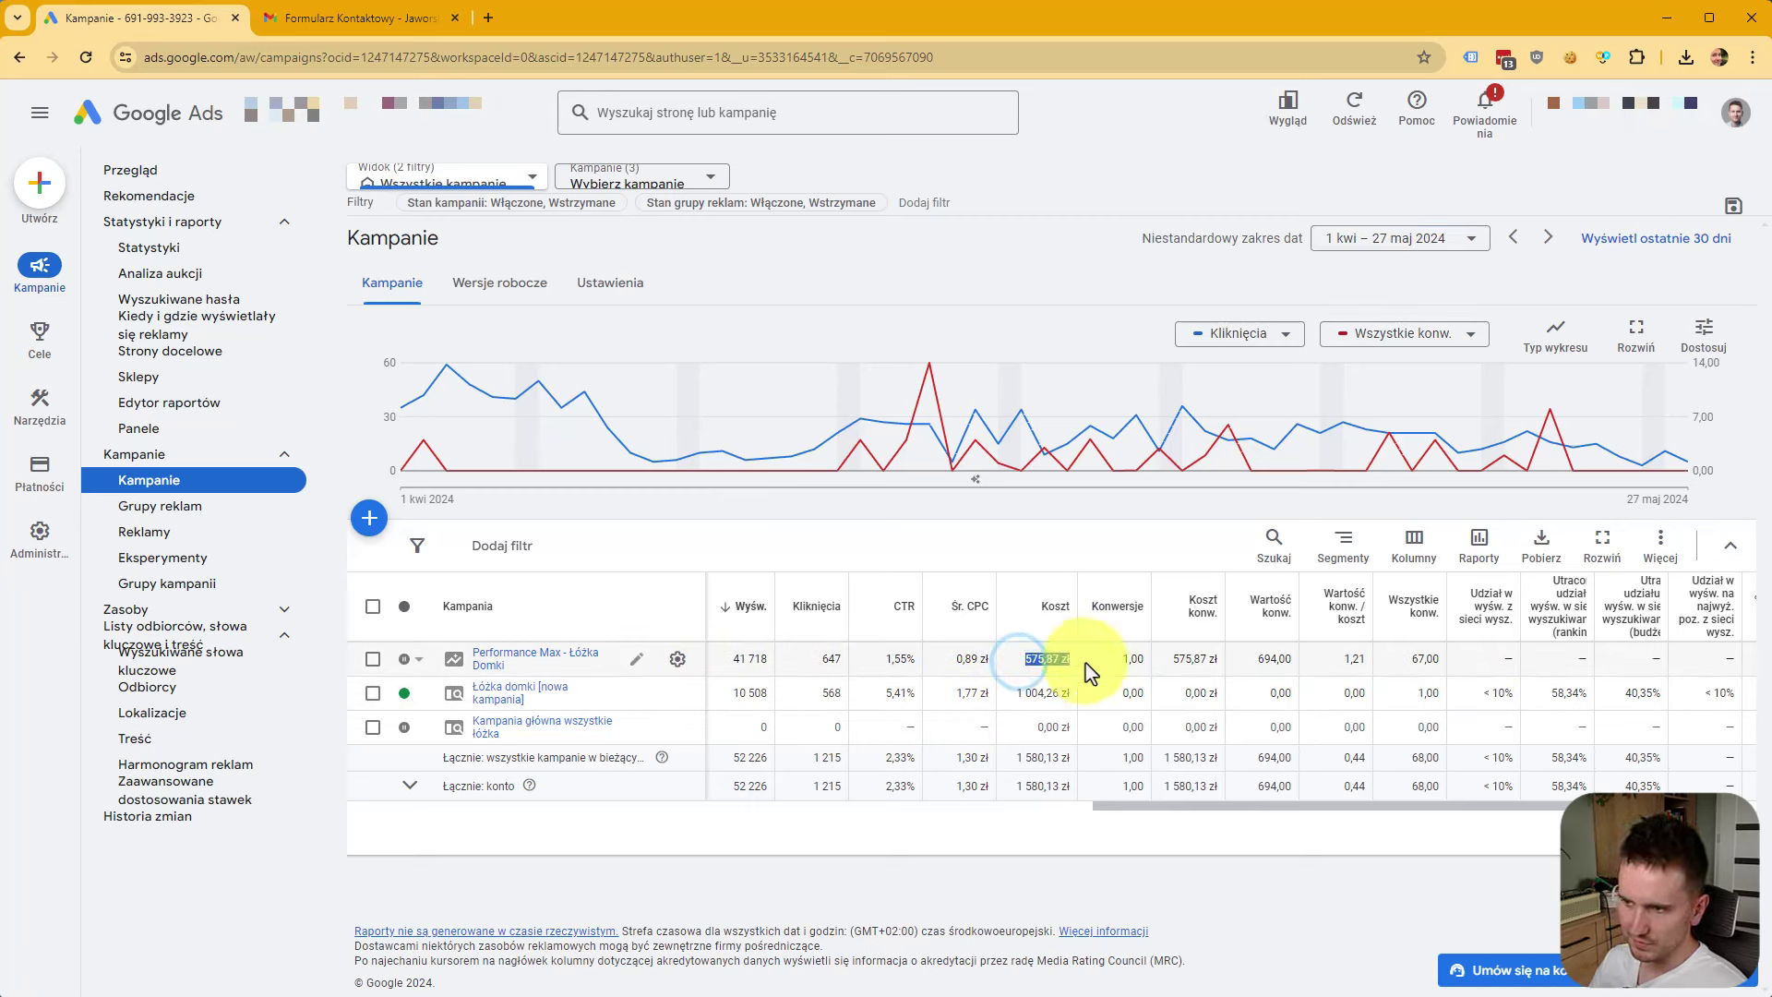
left_click(1050, 662)
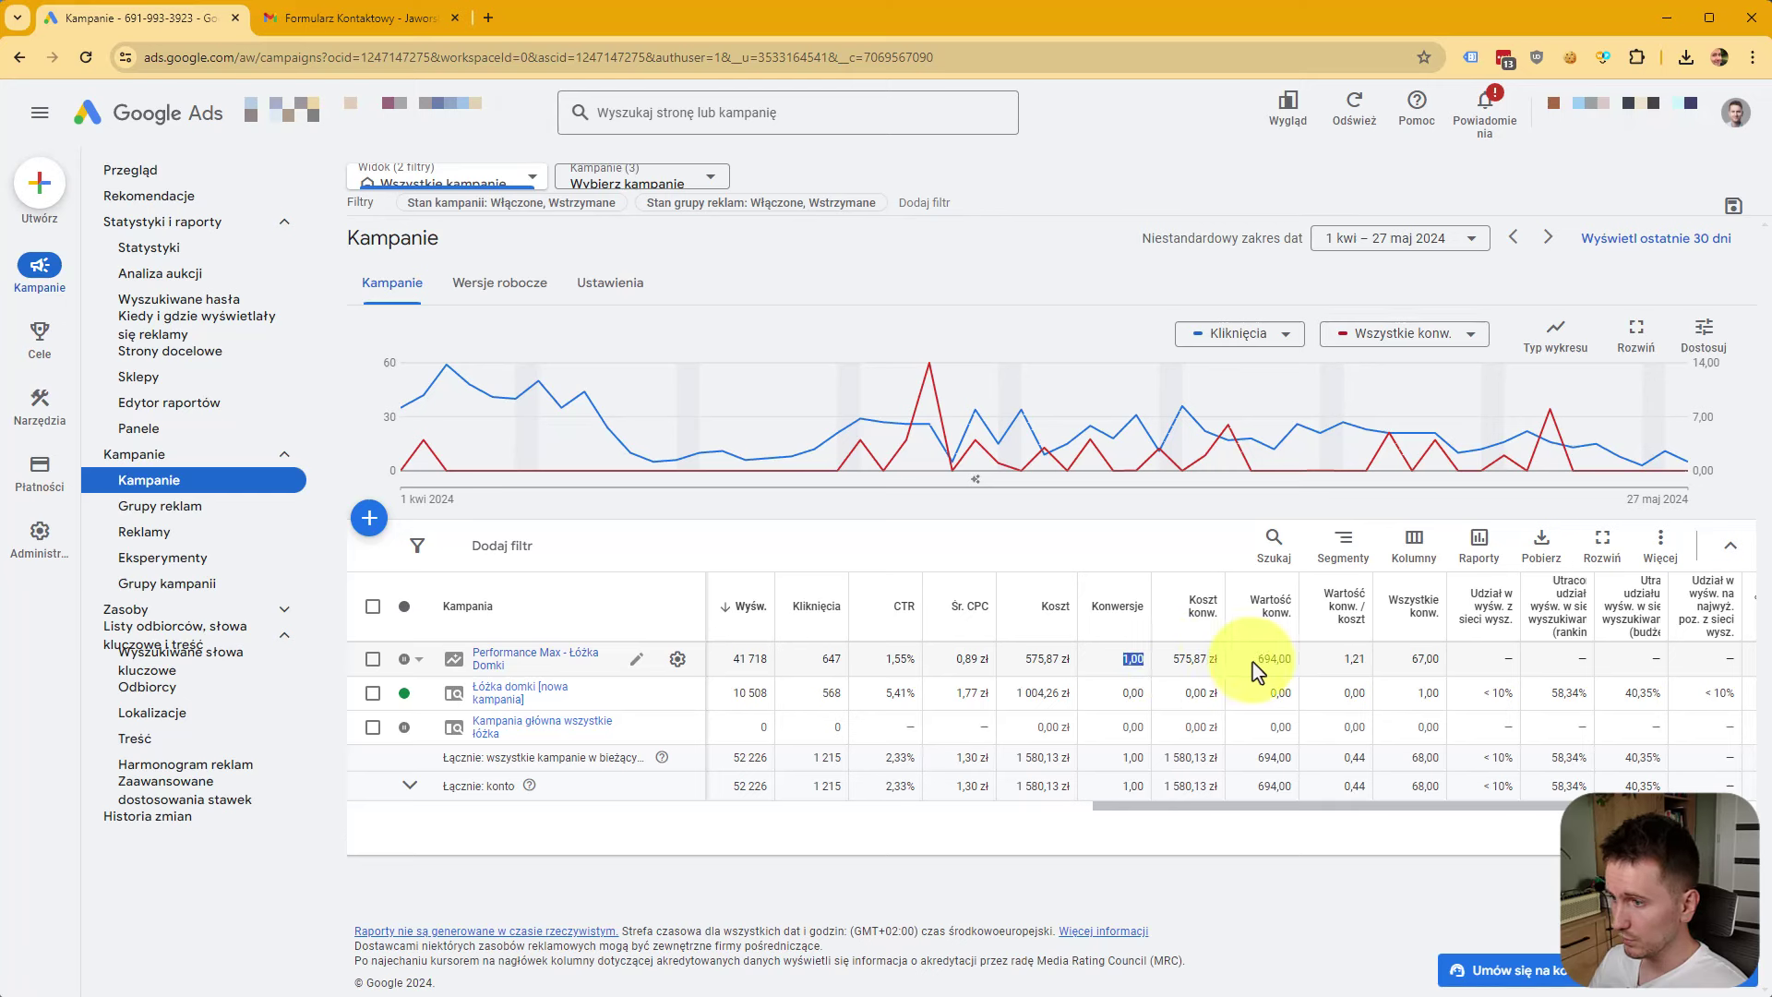
left_click_drag(1250, 659, 1291, 661)
left_click(1331, 657)
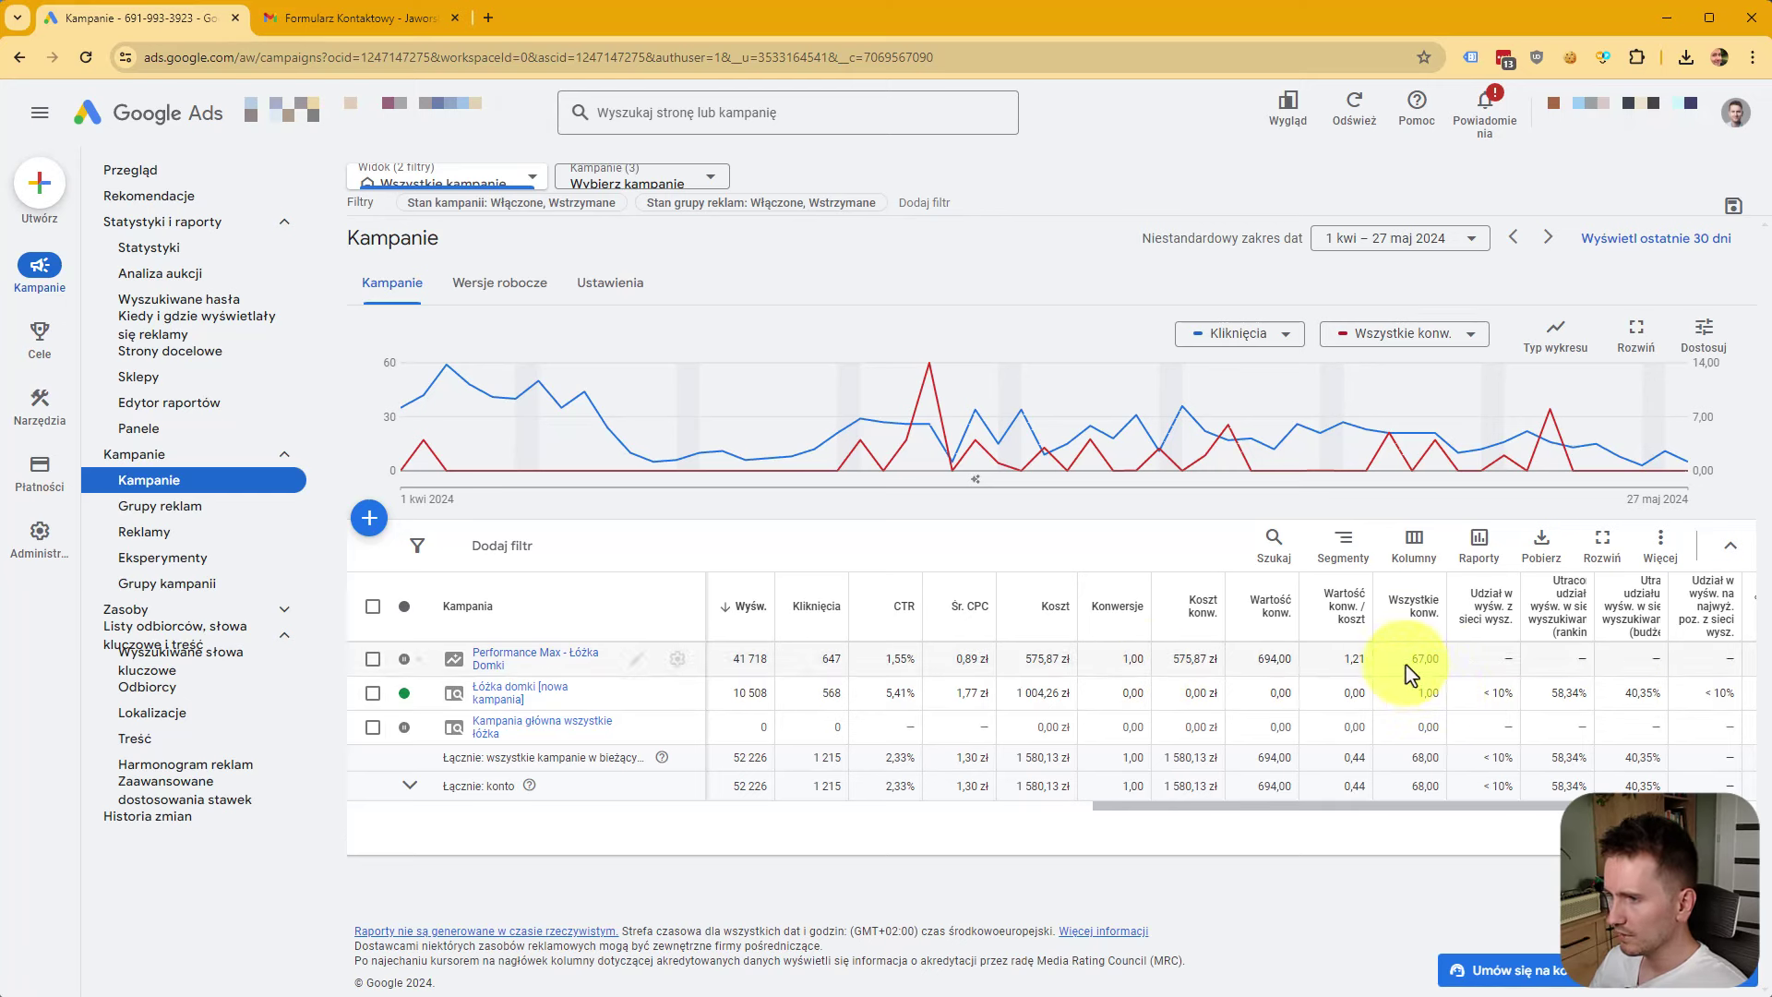
left_click(1445, 665)
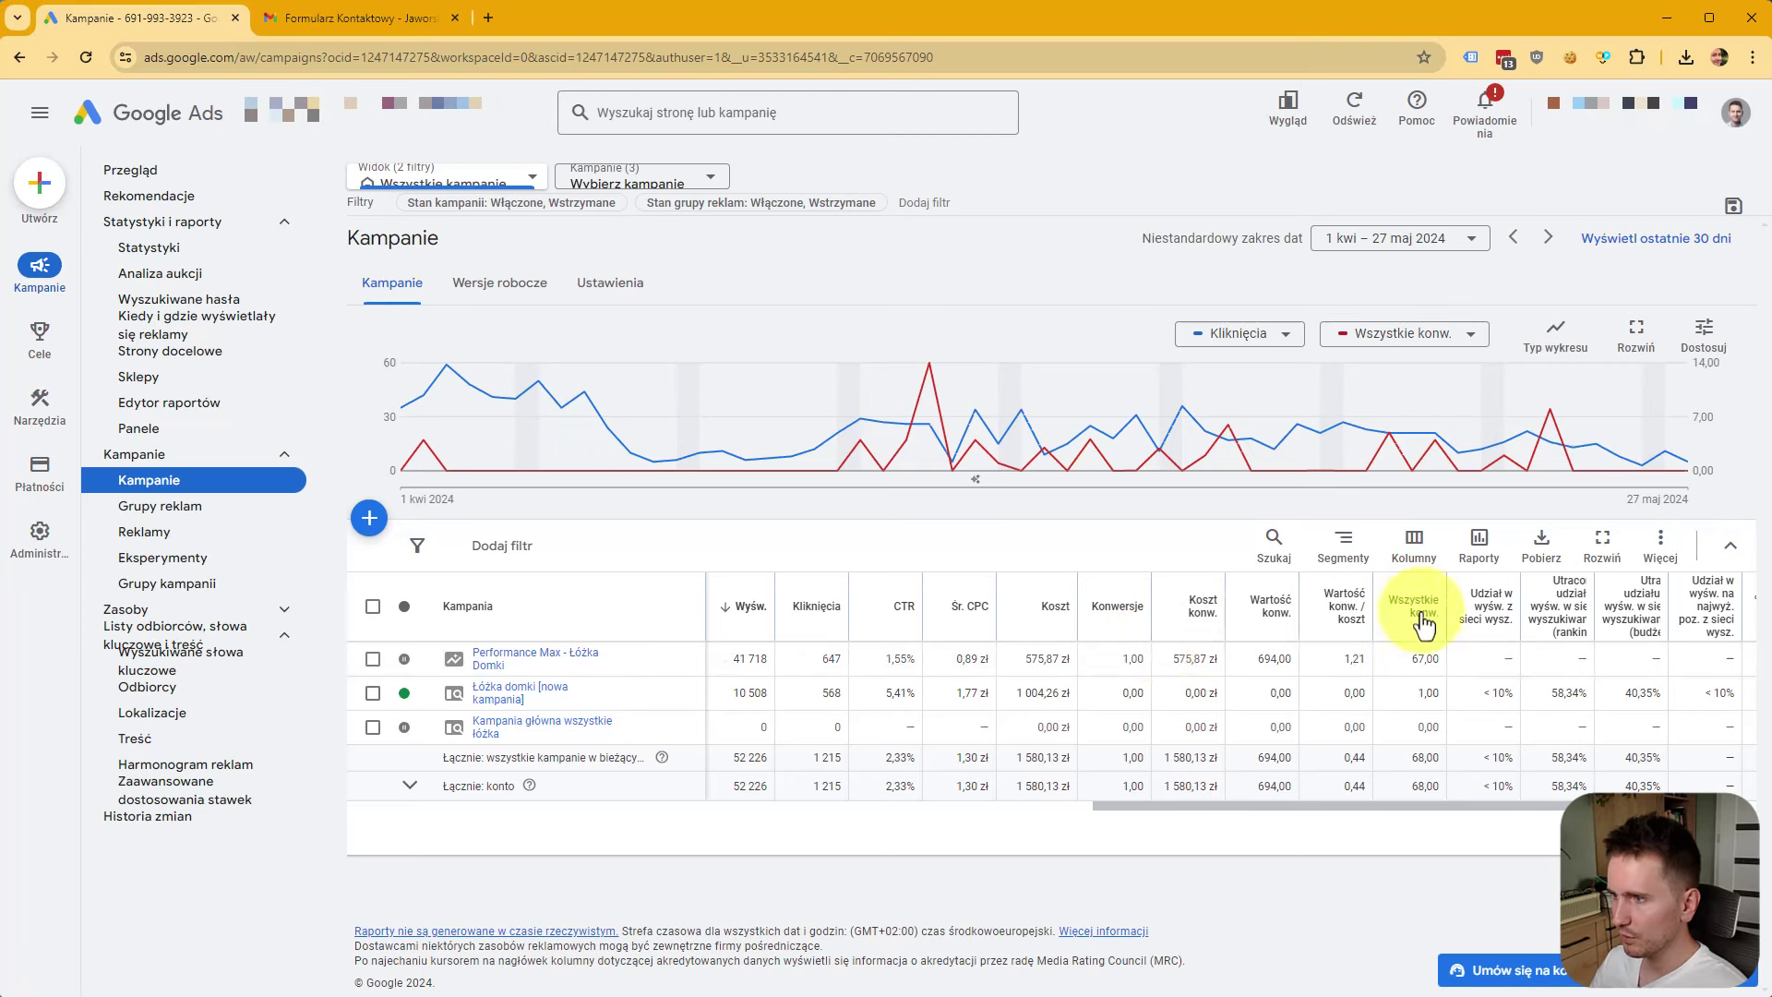
Open the Performance Max - Łóżka Domki campaign and display its products (Produkty).
left_click_drag(1327, 804, 946, 810)
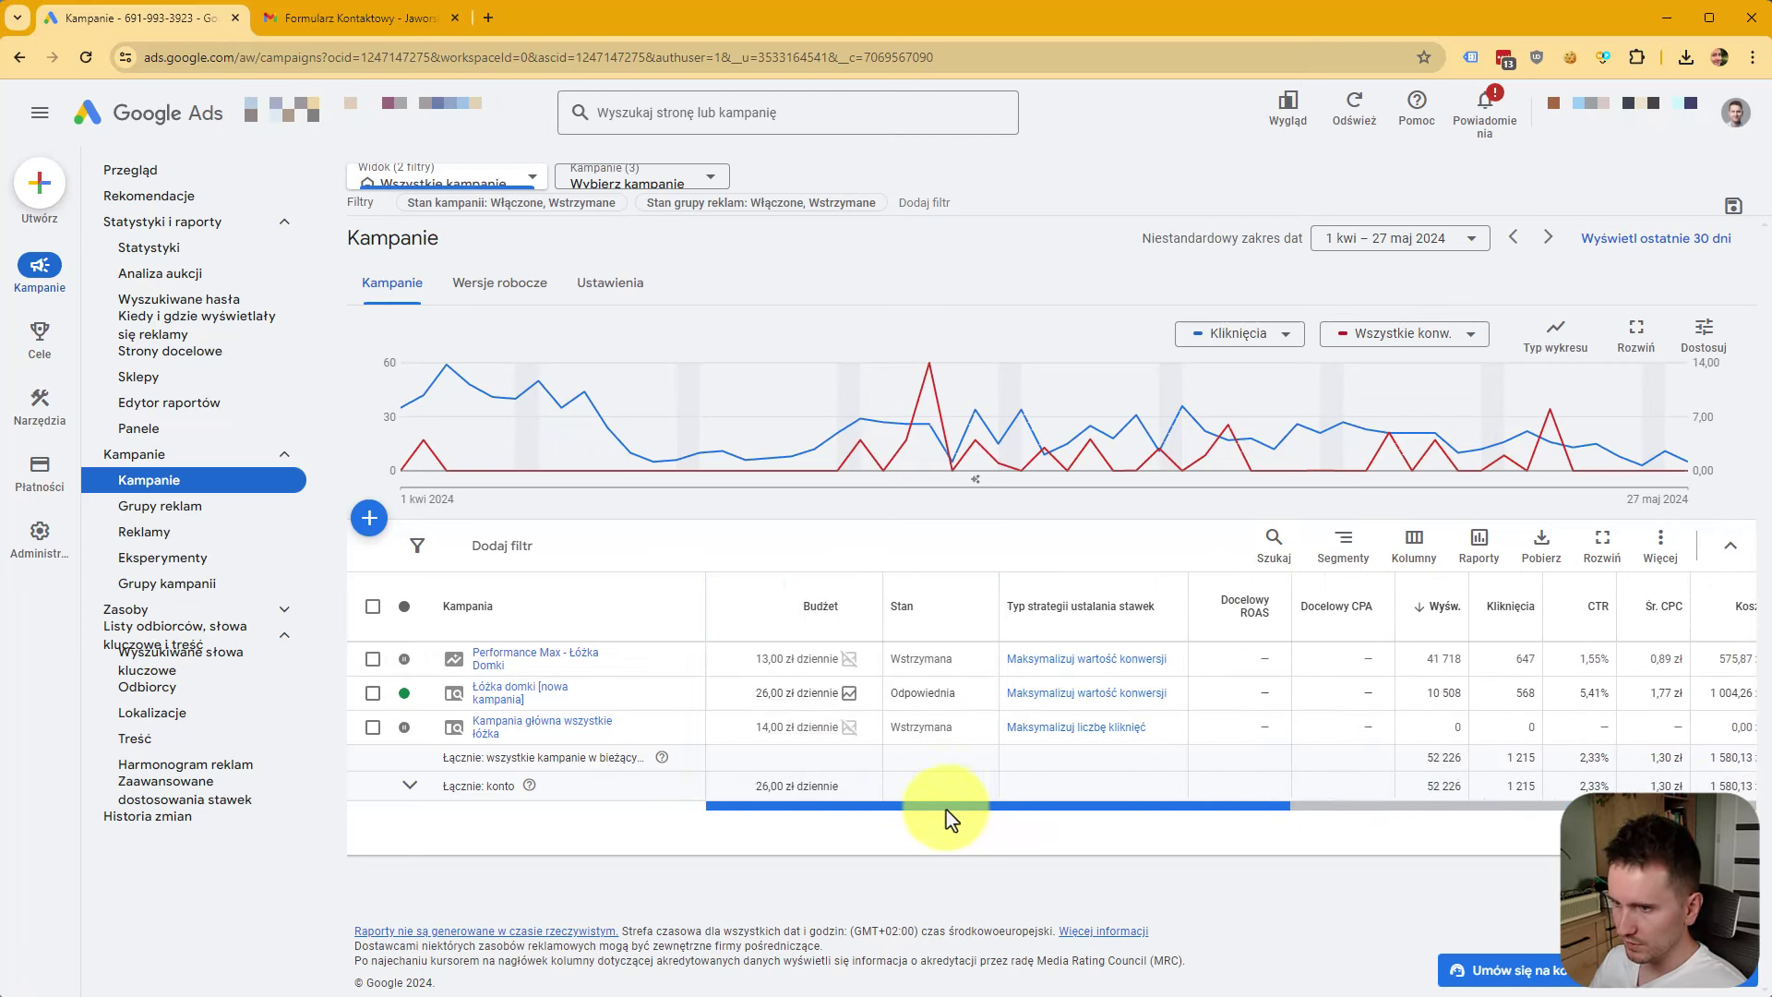
left_click(538, 663)
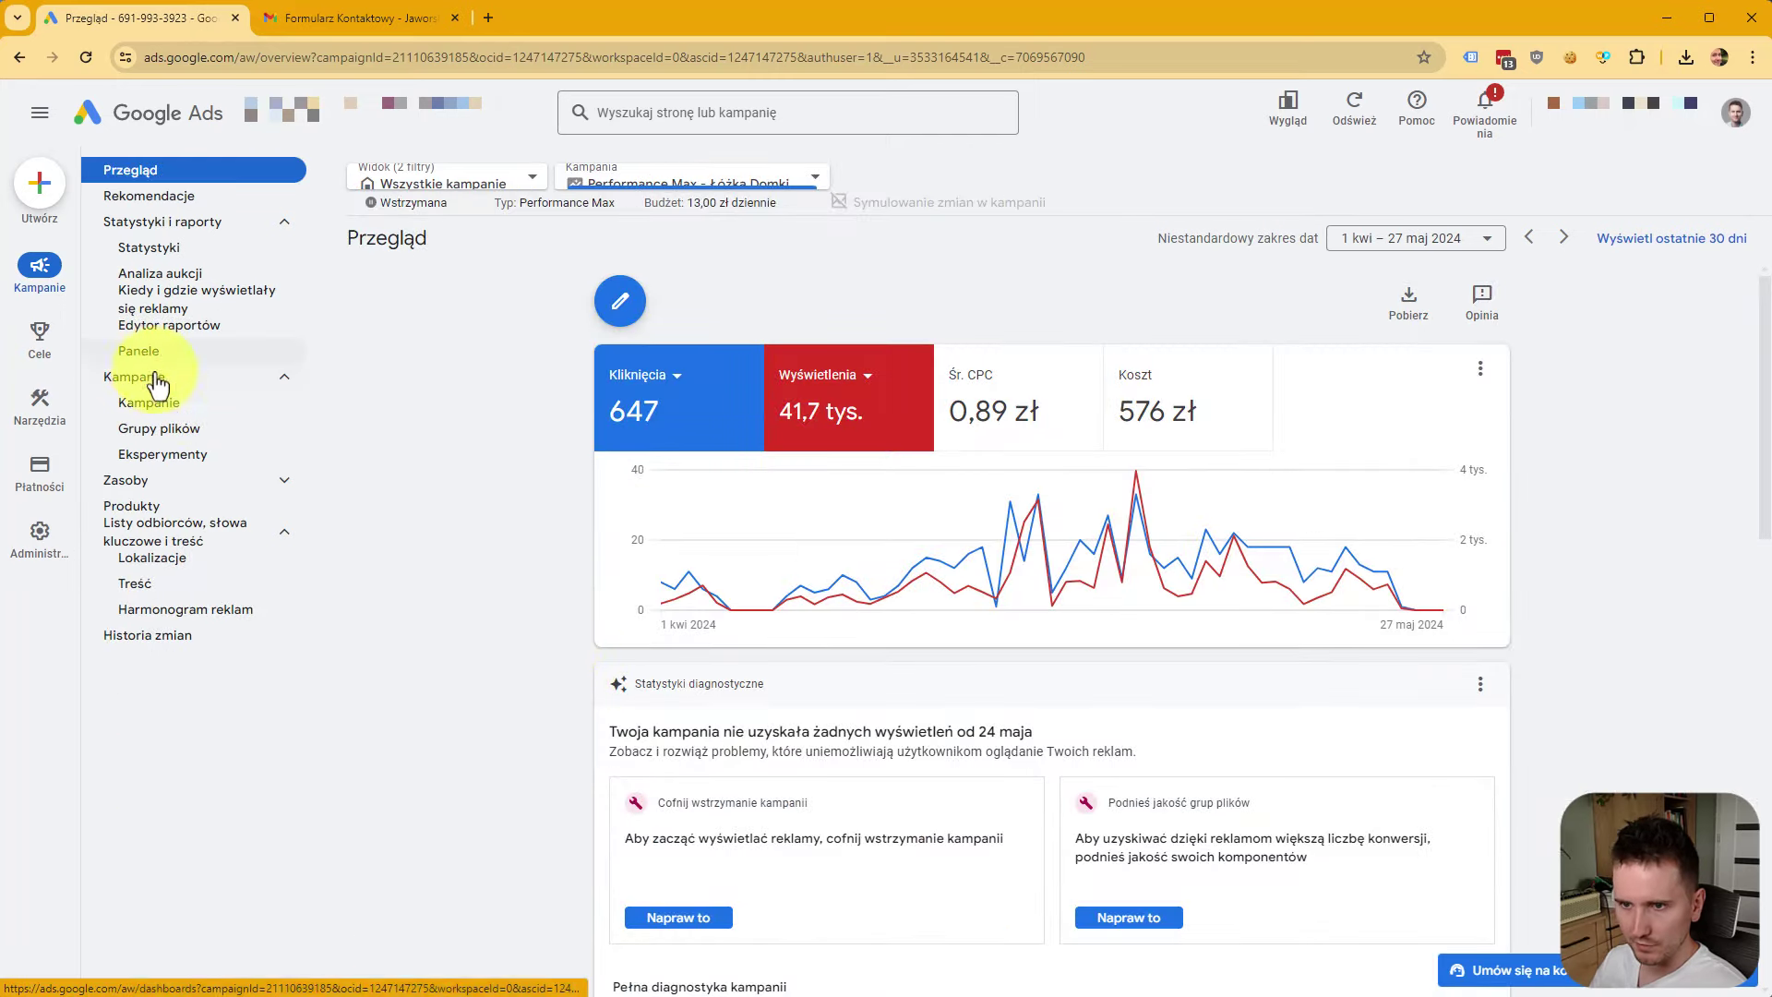
left_click(136, 504)
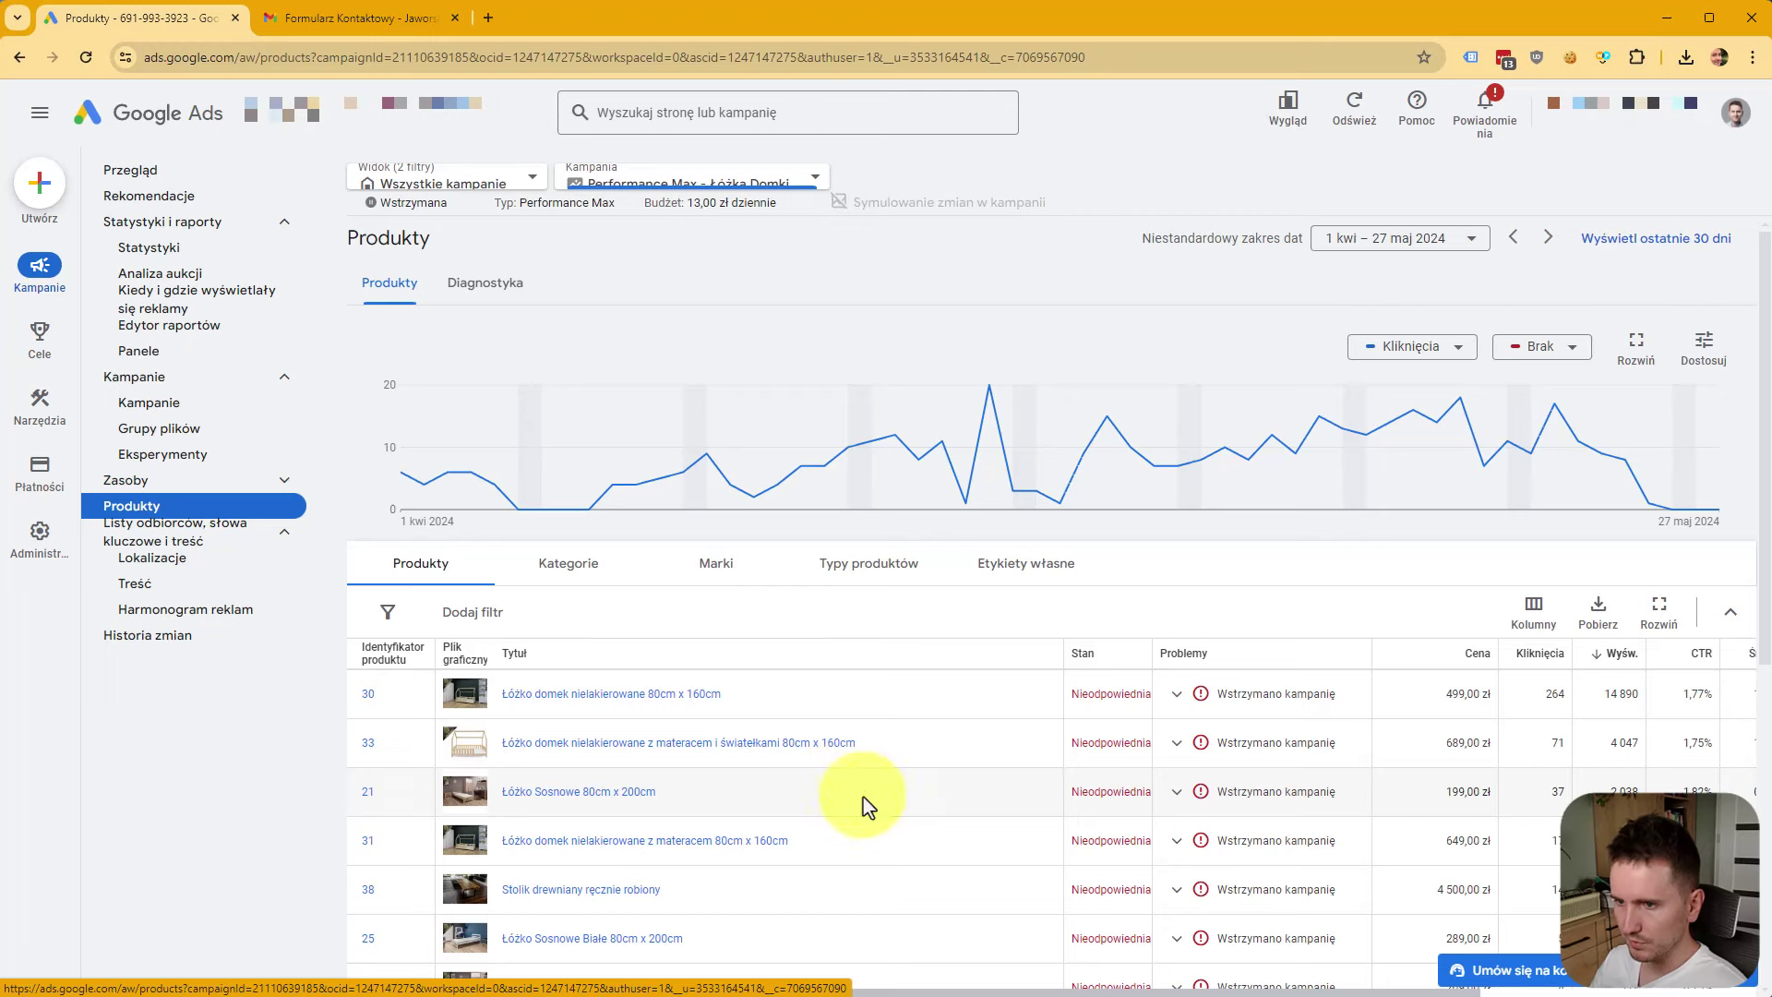
Look through the campaign's whole product list, checking the titles, prices and reported problems.
scroll(872, 803, "down", 2)
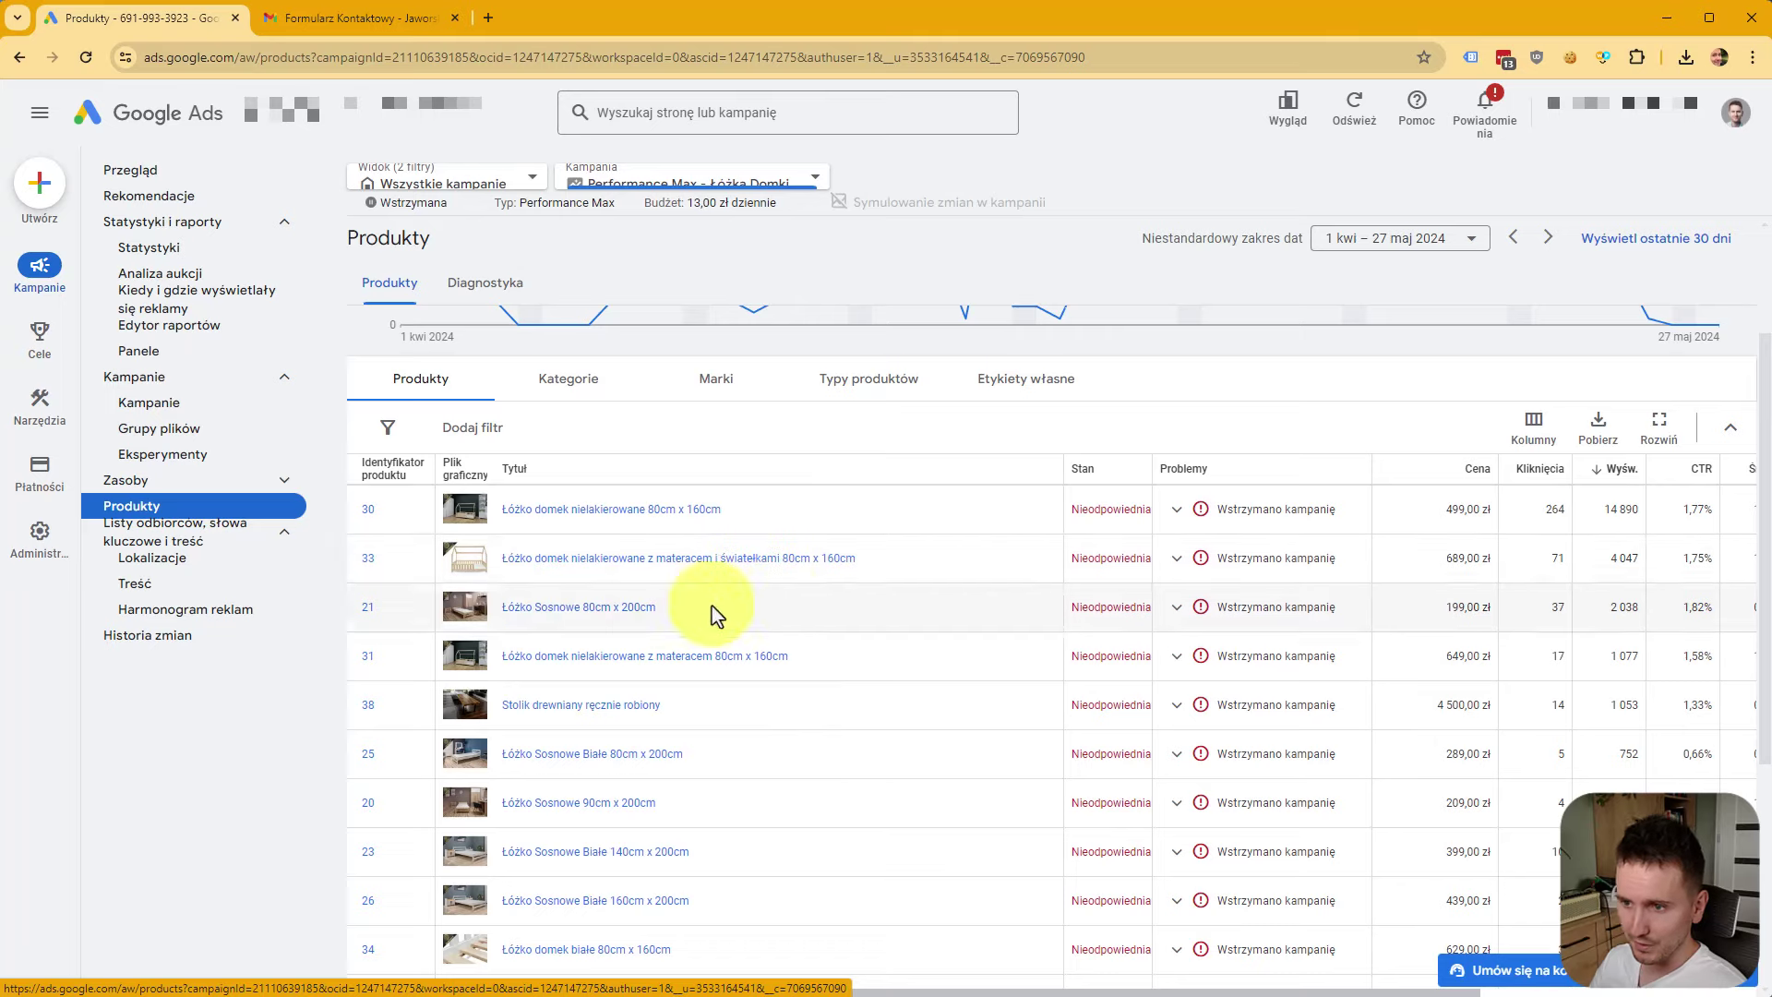
scroll(672, 655, "down", 2)
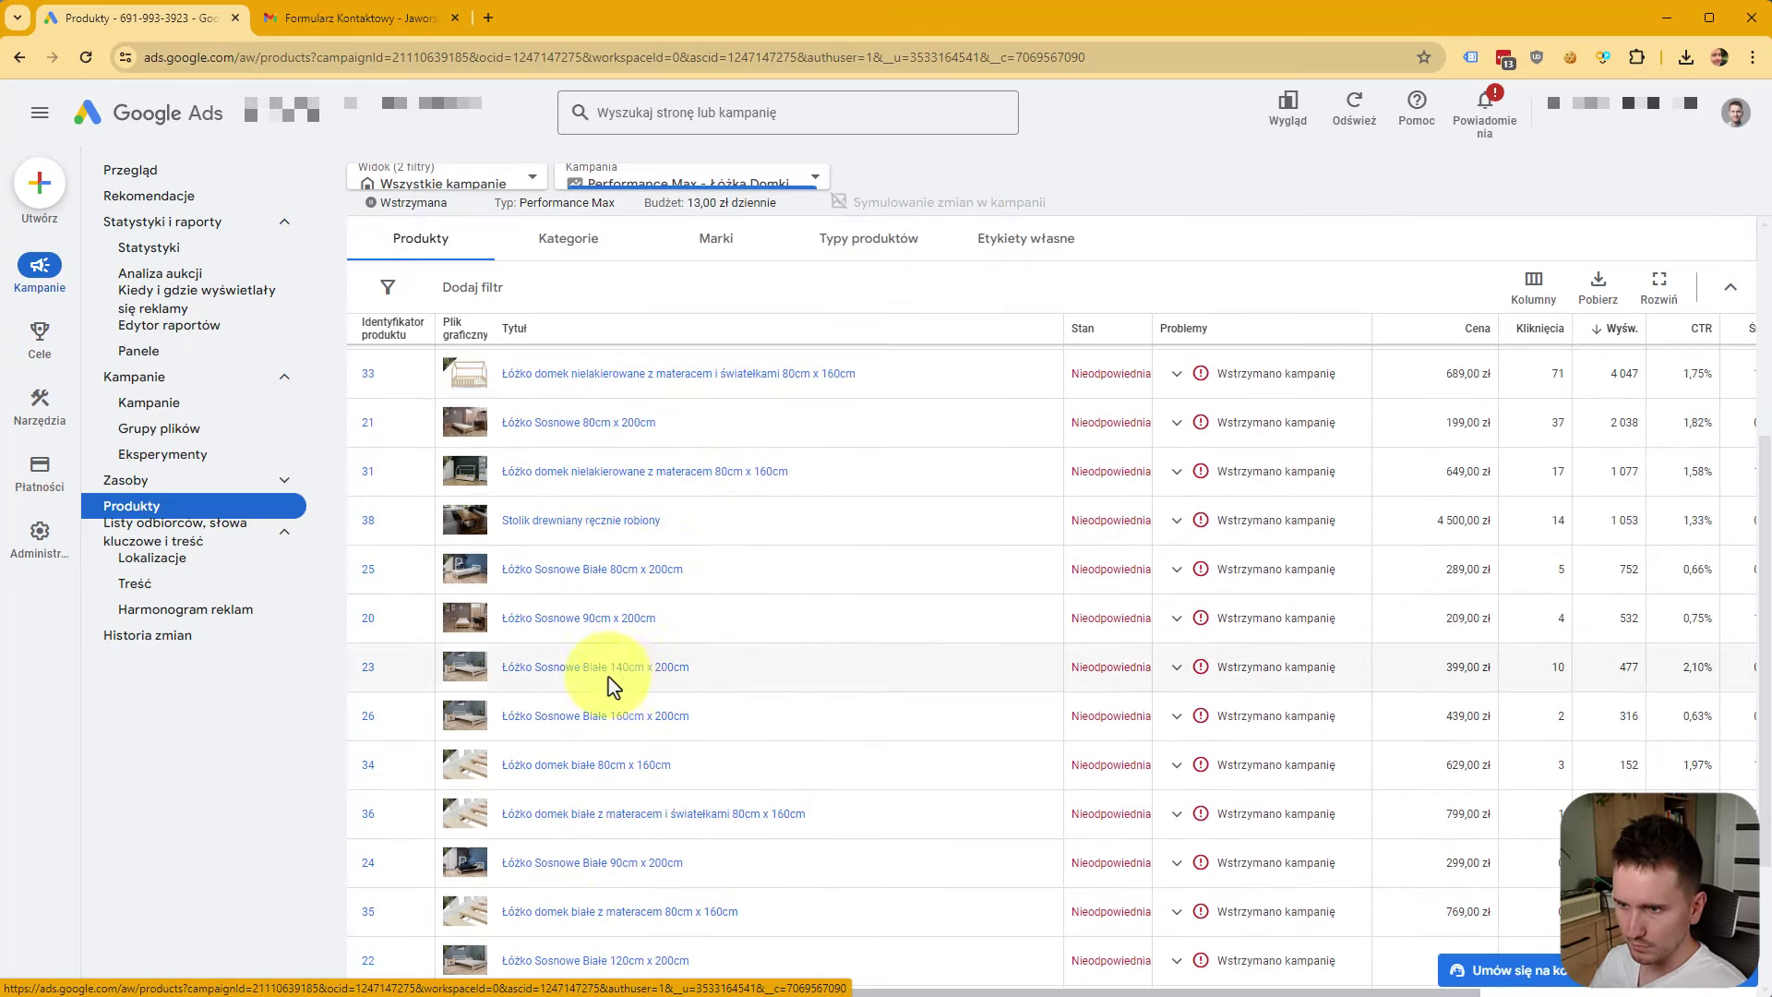
scroll(720, 755, "down", 1)
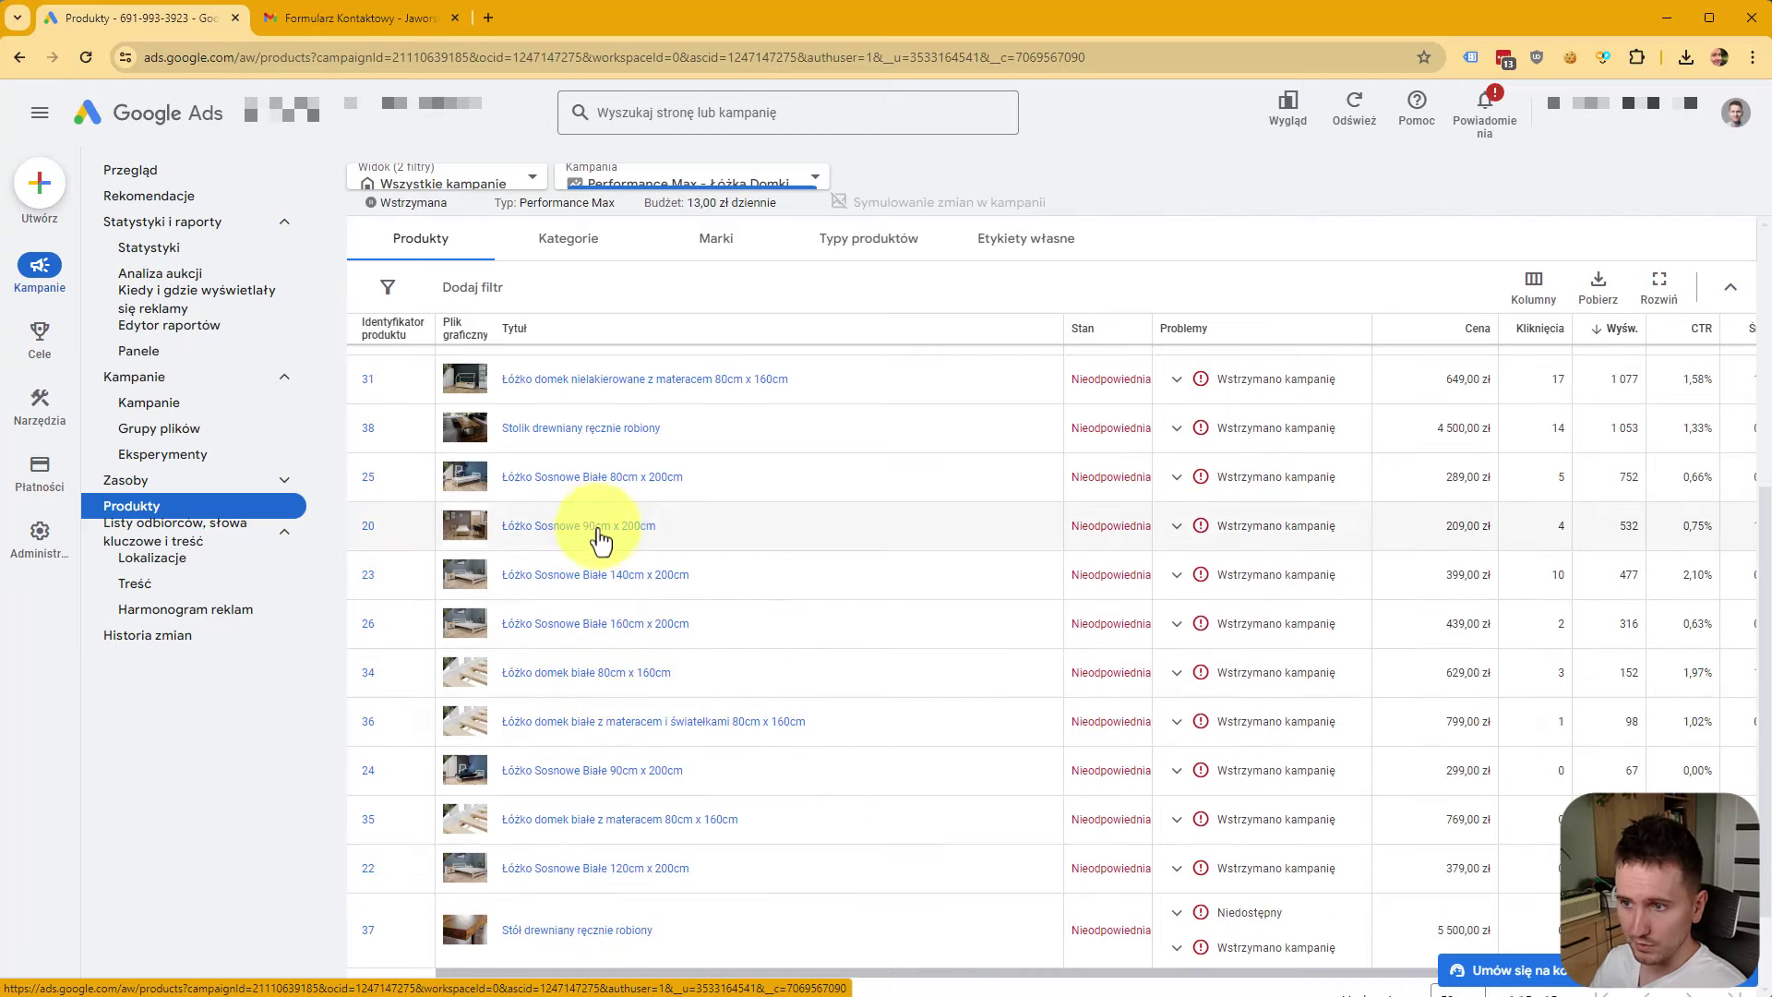
scroll(621, 601, "down", 1)
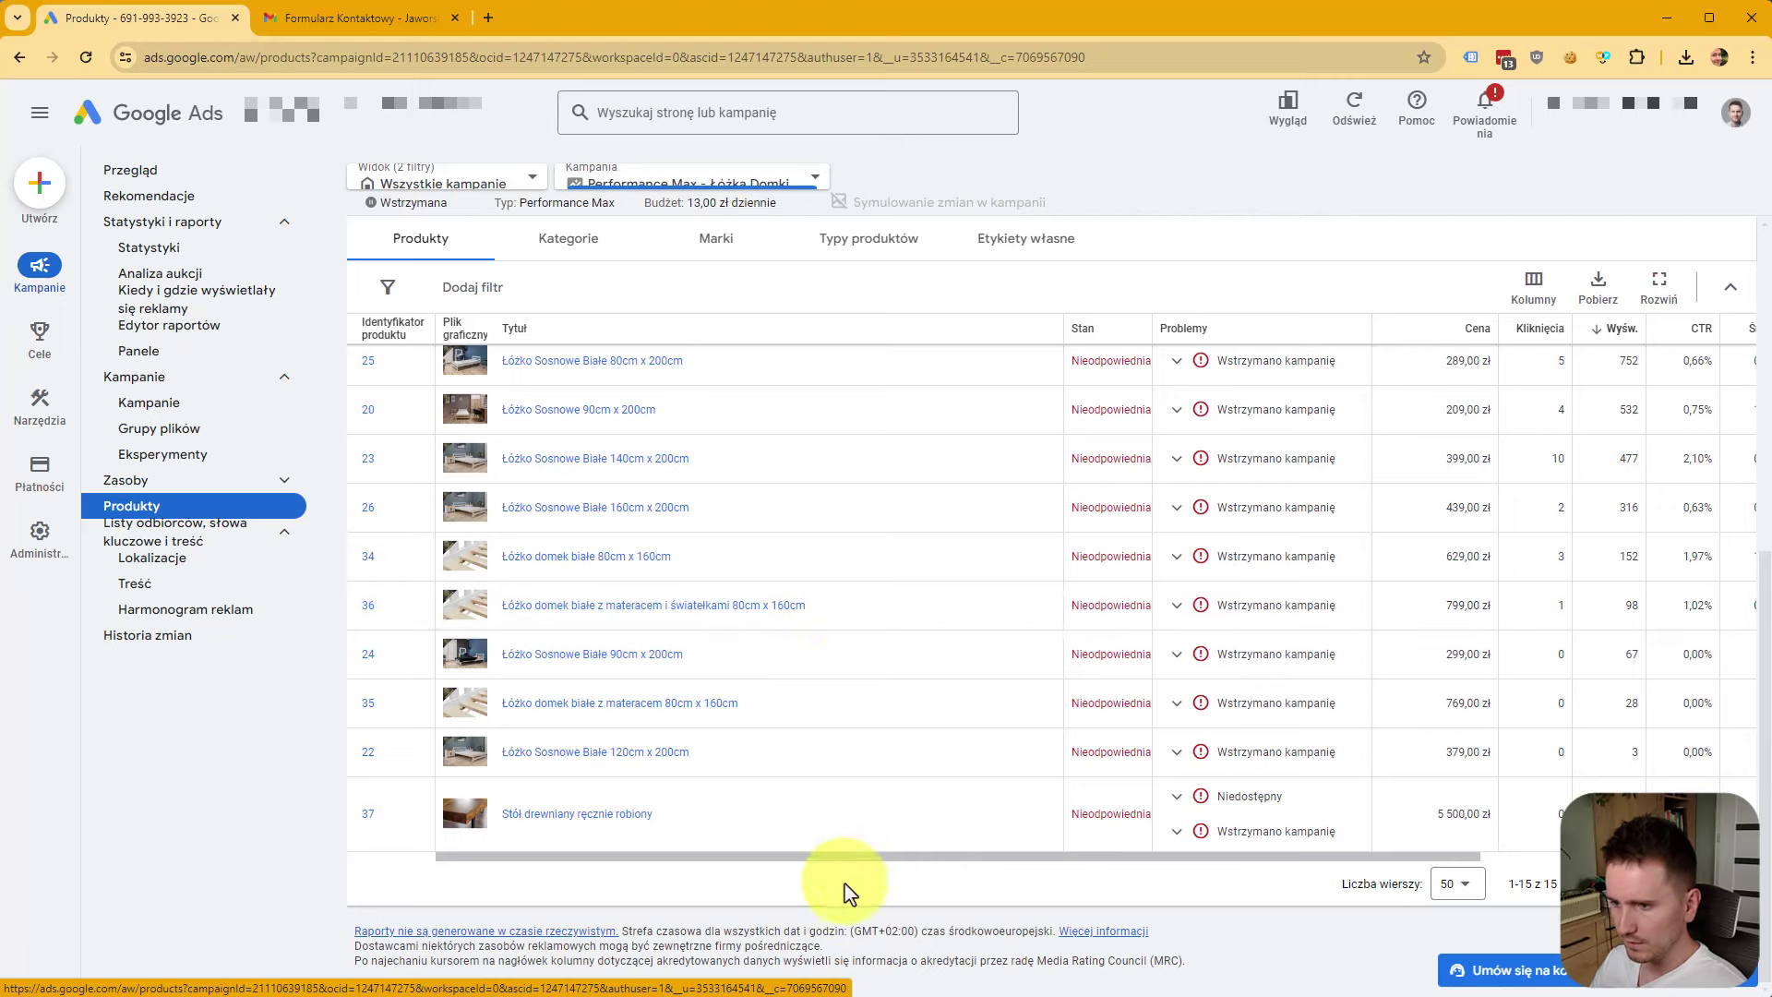
left_click_drag(870, 858, 502, 827)
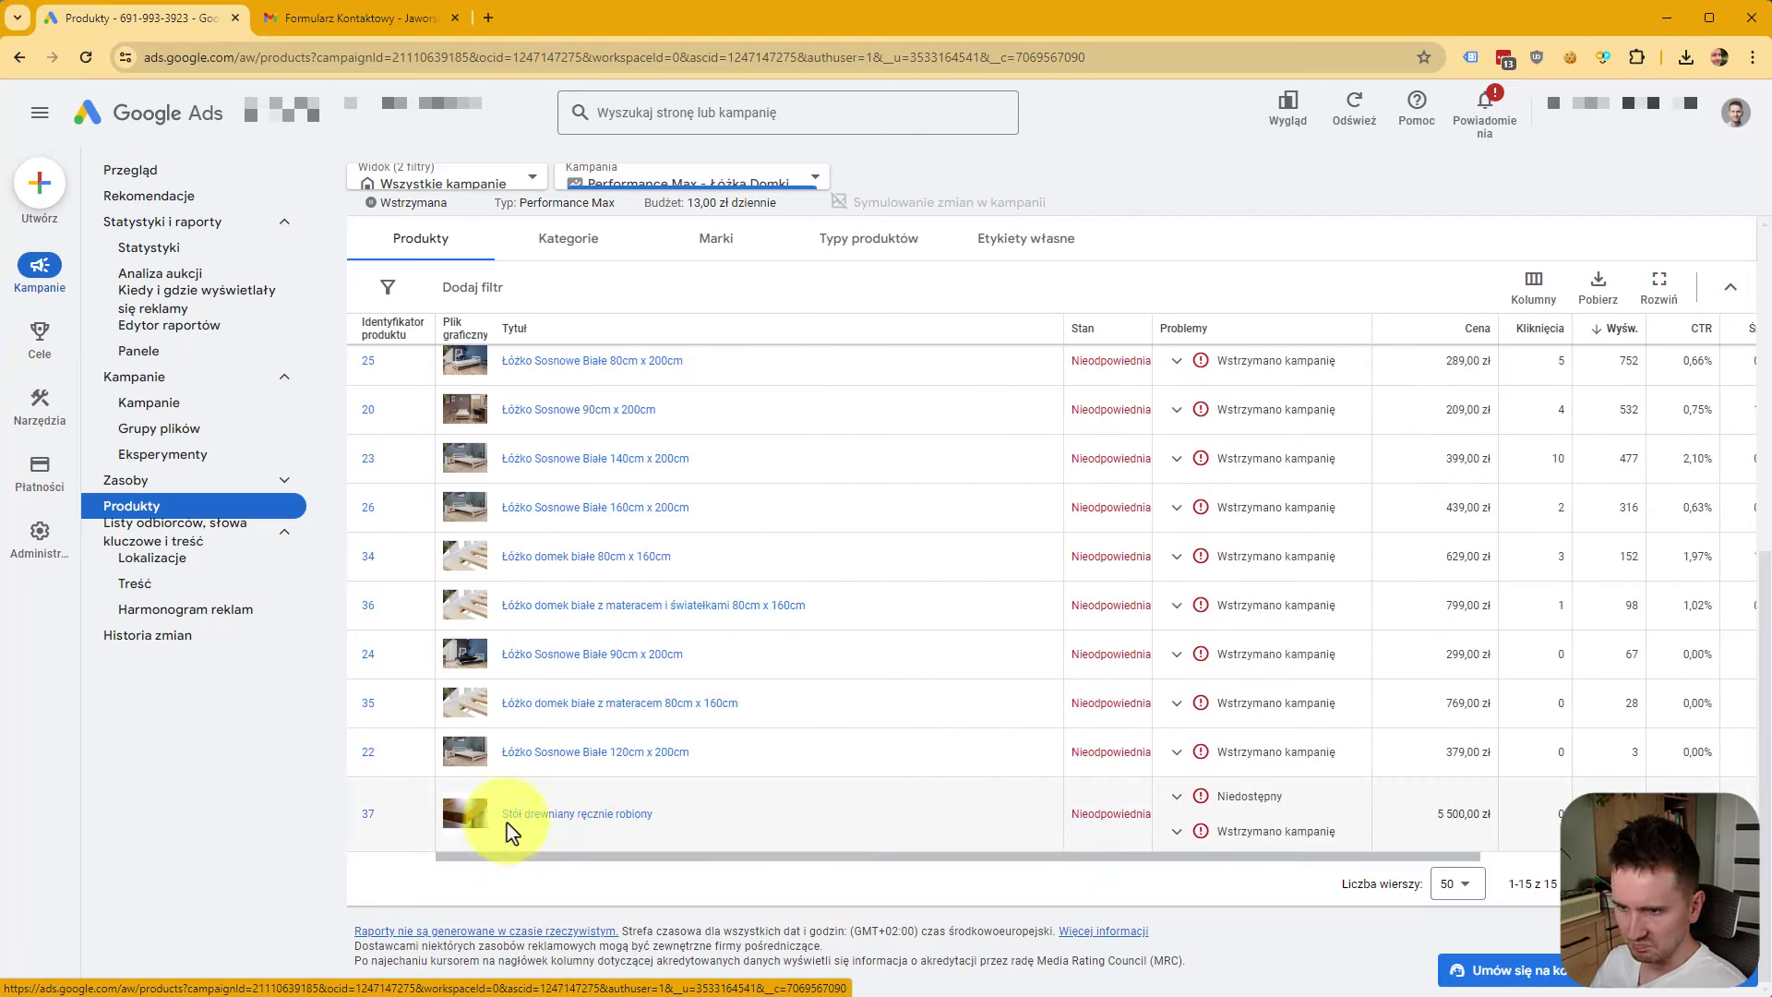
scroll(600, 830, "up", 5)
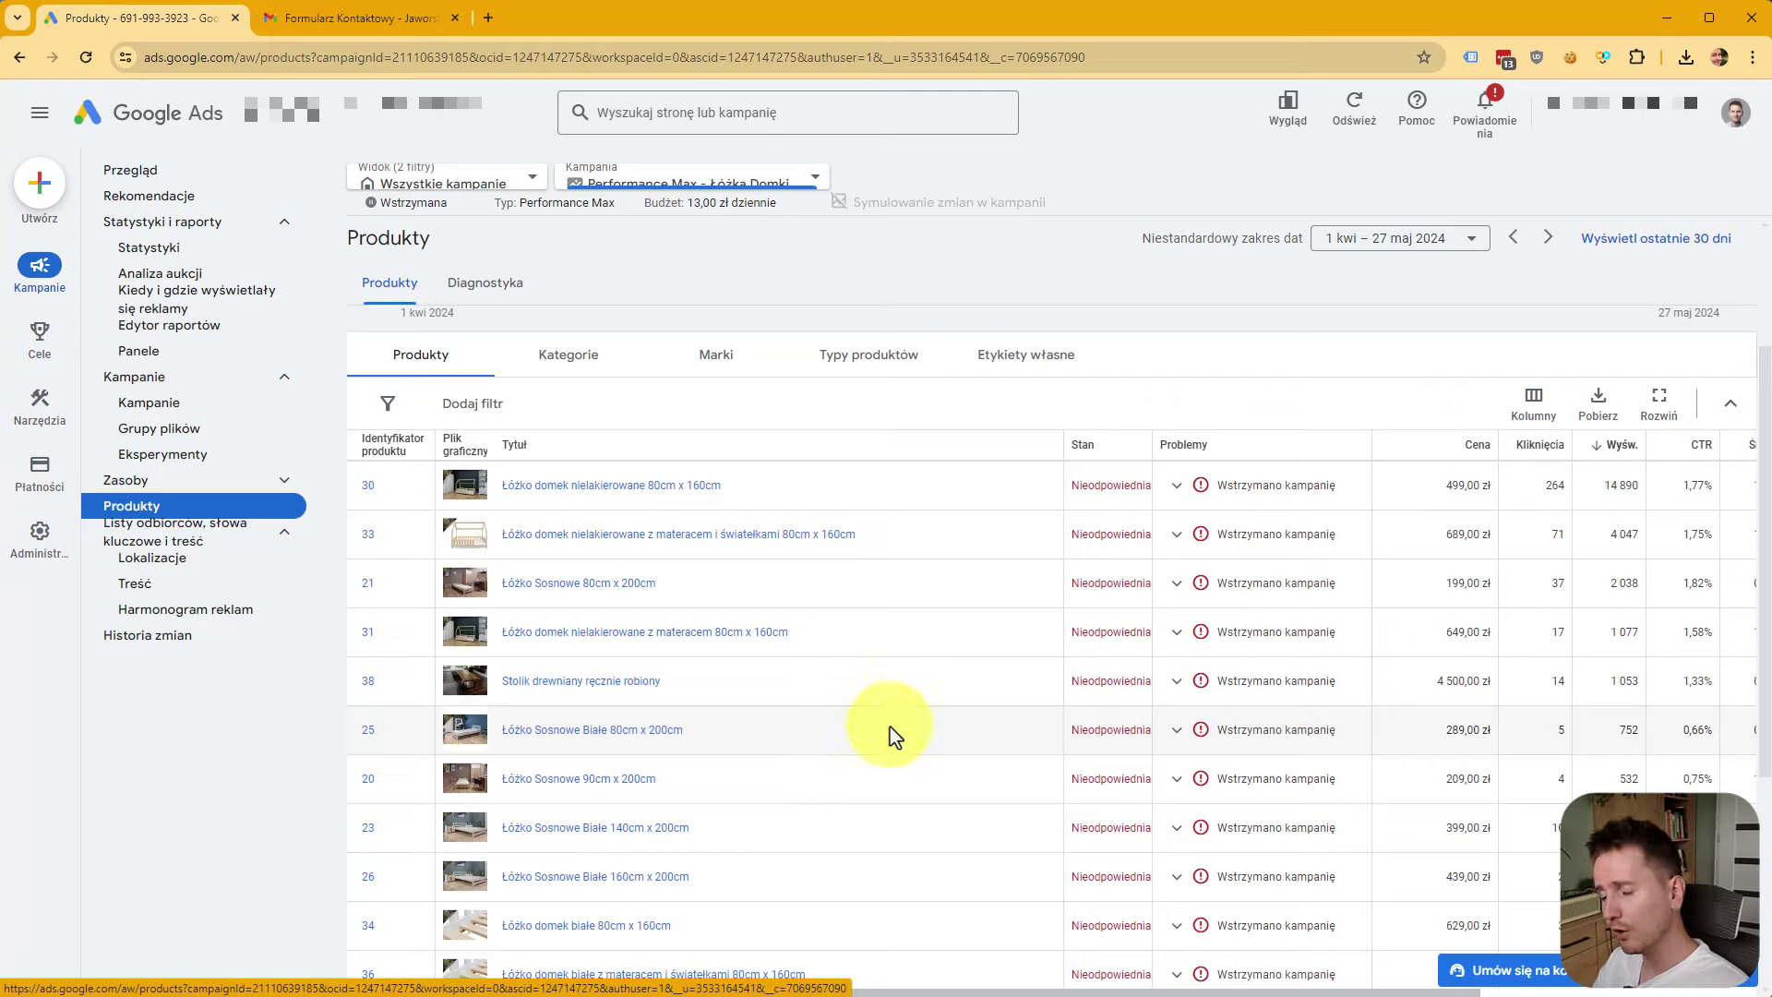
scroll(923, 739, "down", 2)
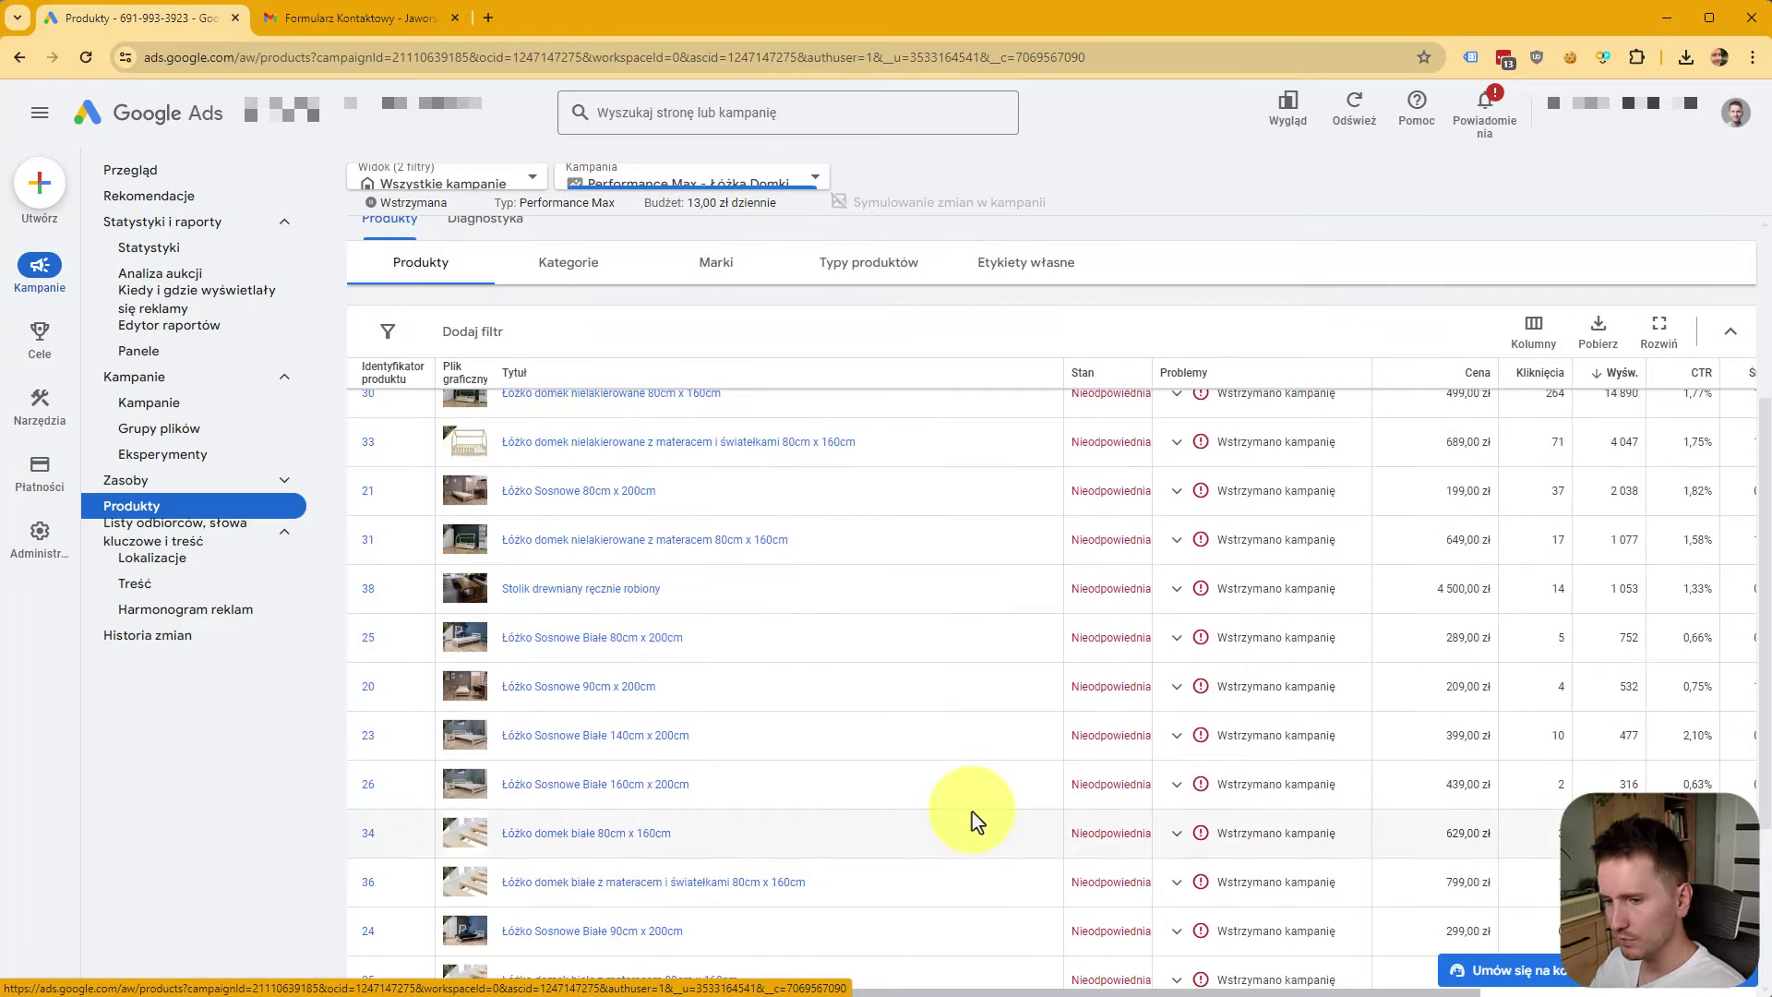
scroll(978, 922, "up", 1)
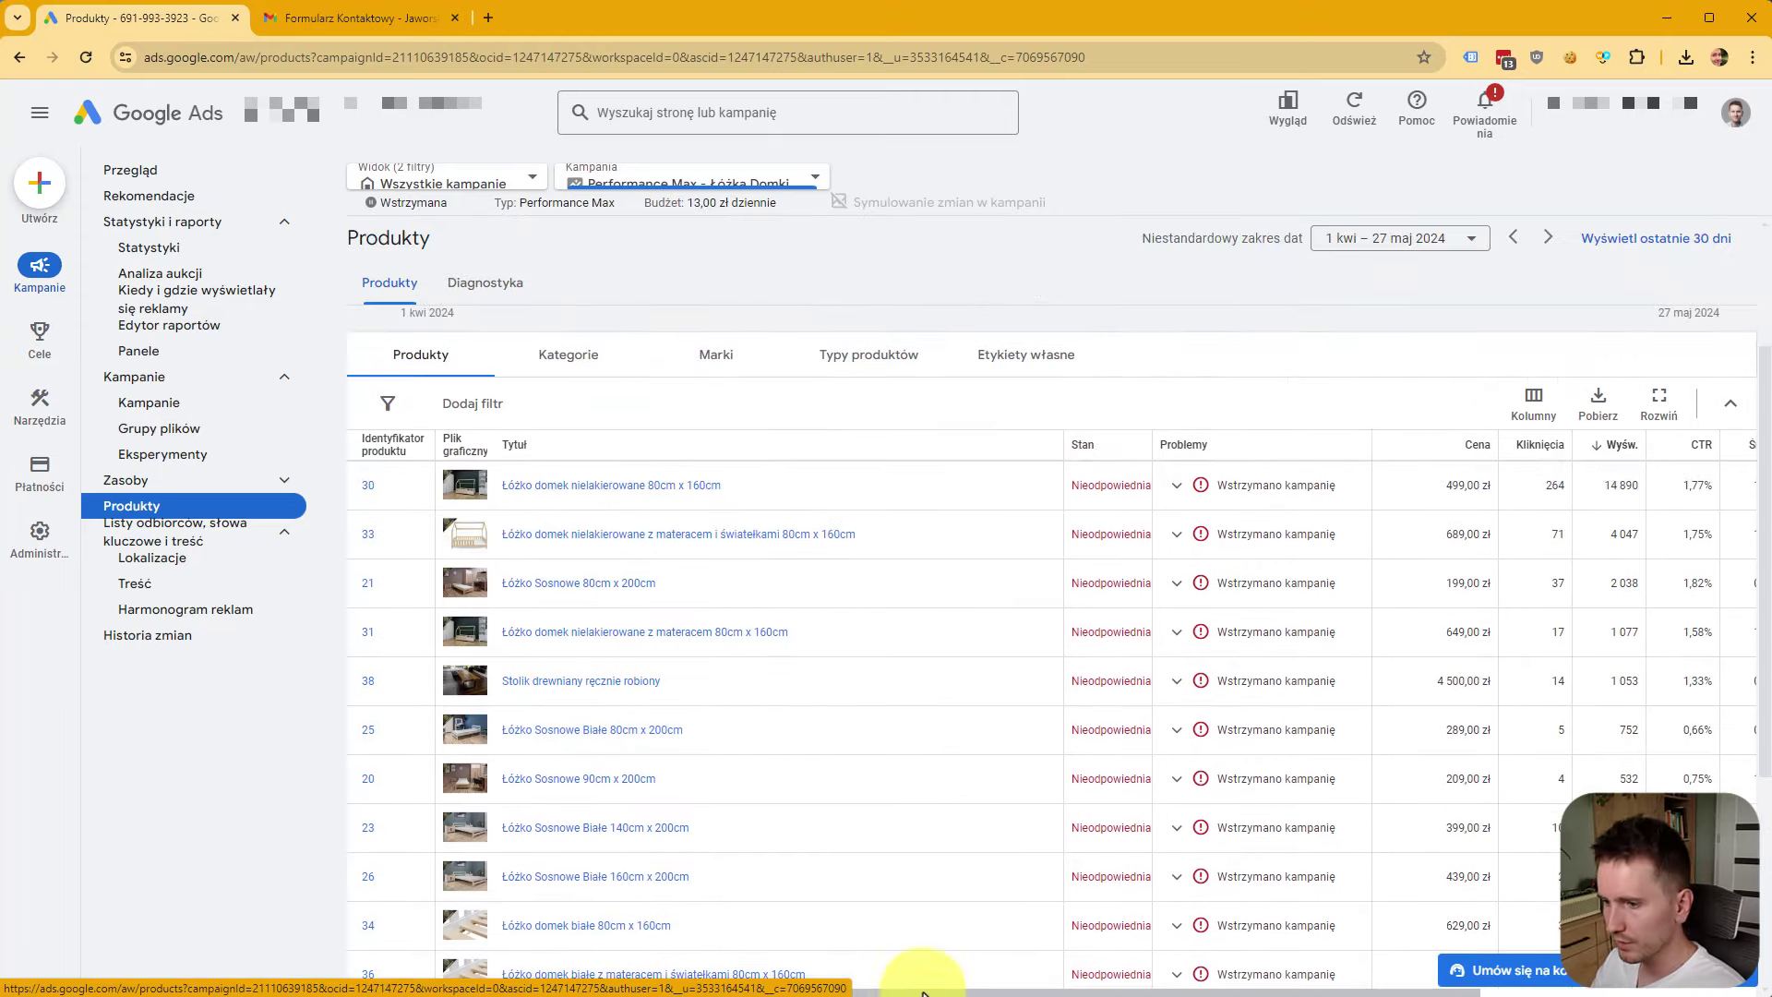
Bring the performance columns into view and check the clicks and impressions of product 30.
left_click_drag(923, 984, 1188, 985)
scroll(1329, 812, "up", 1)
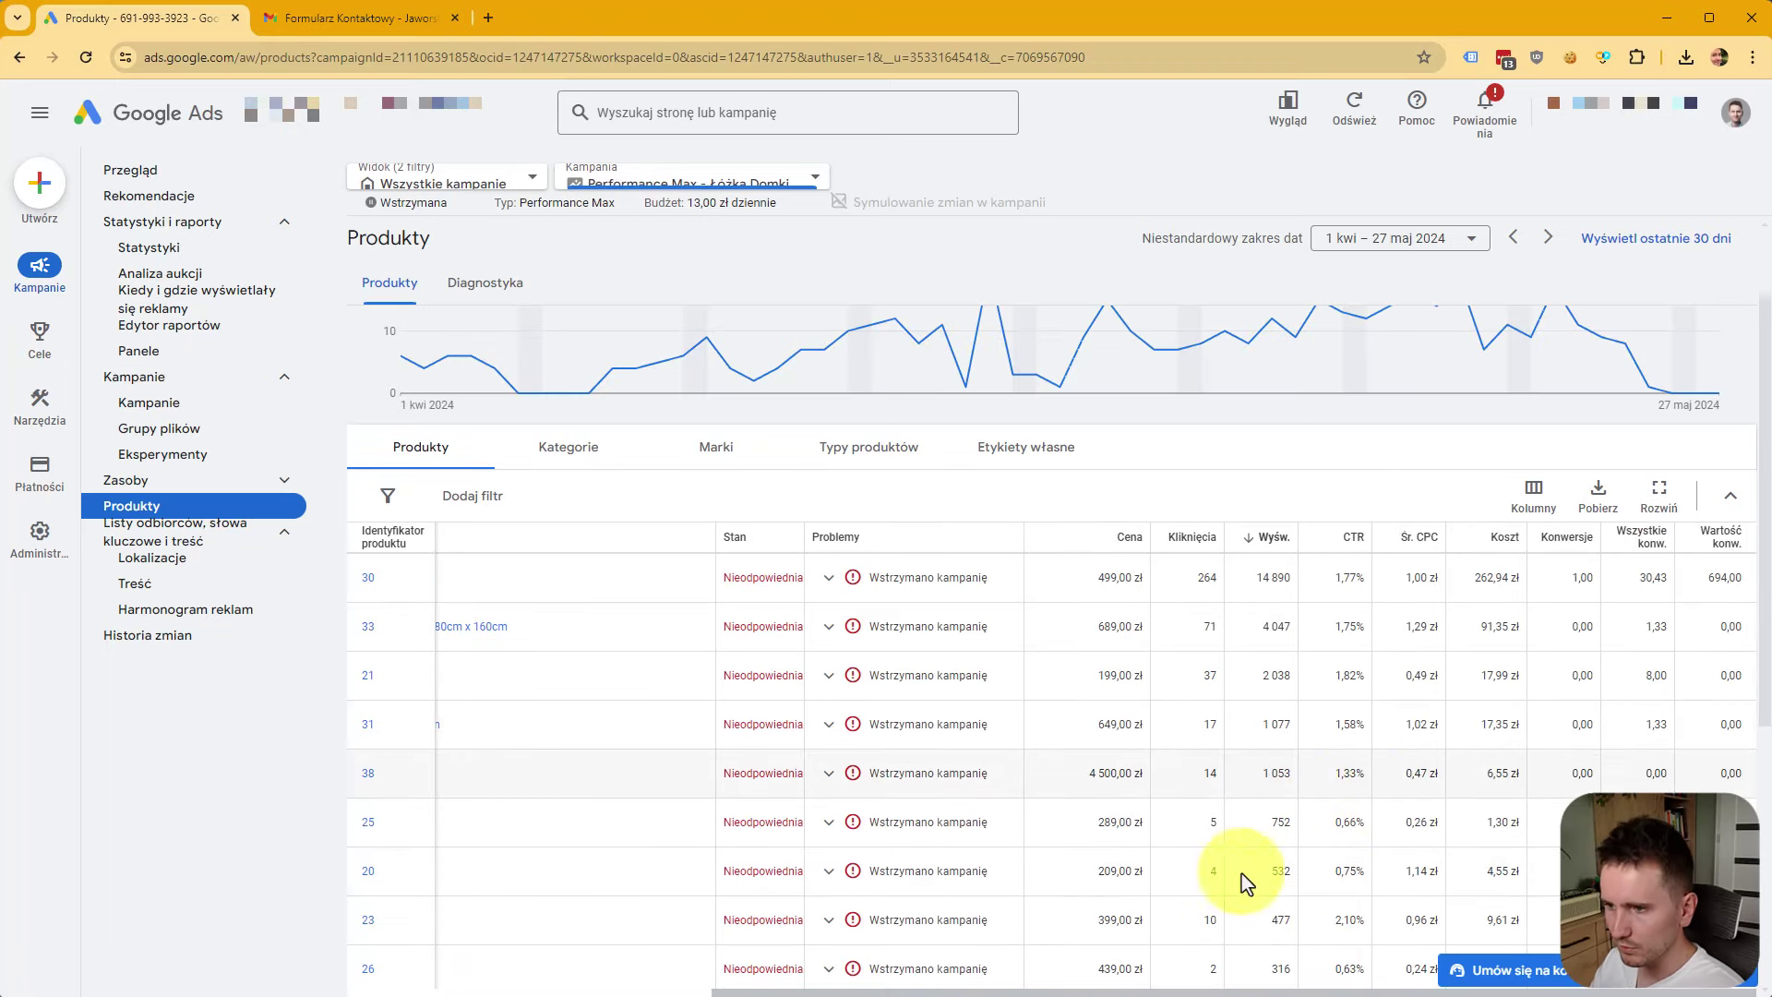
left_click_drag(1188, 988, 1375, 985)
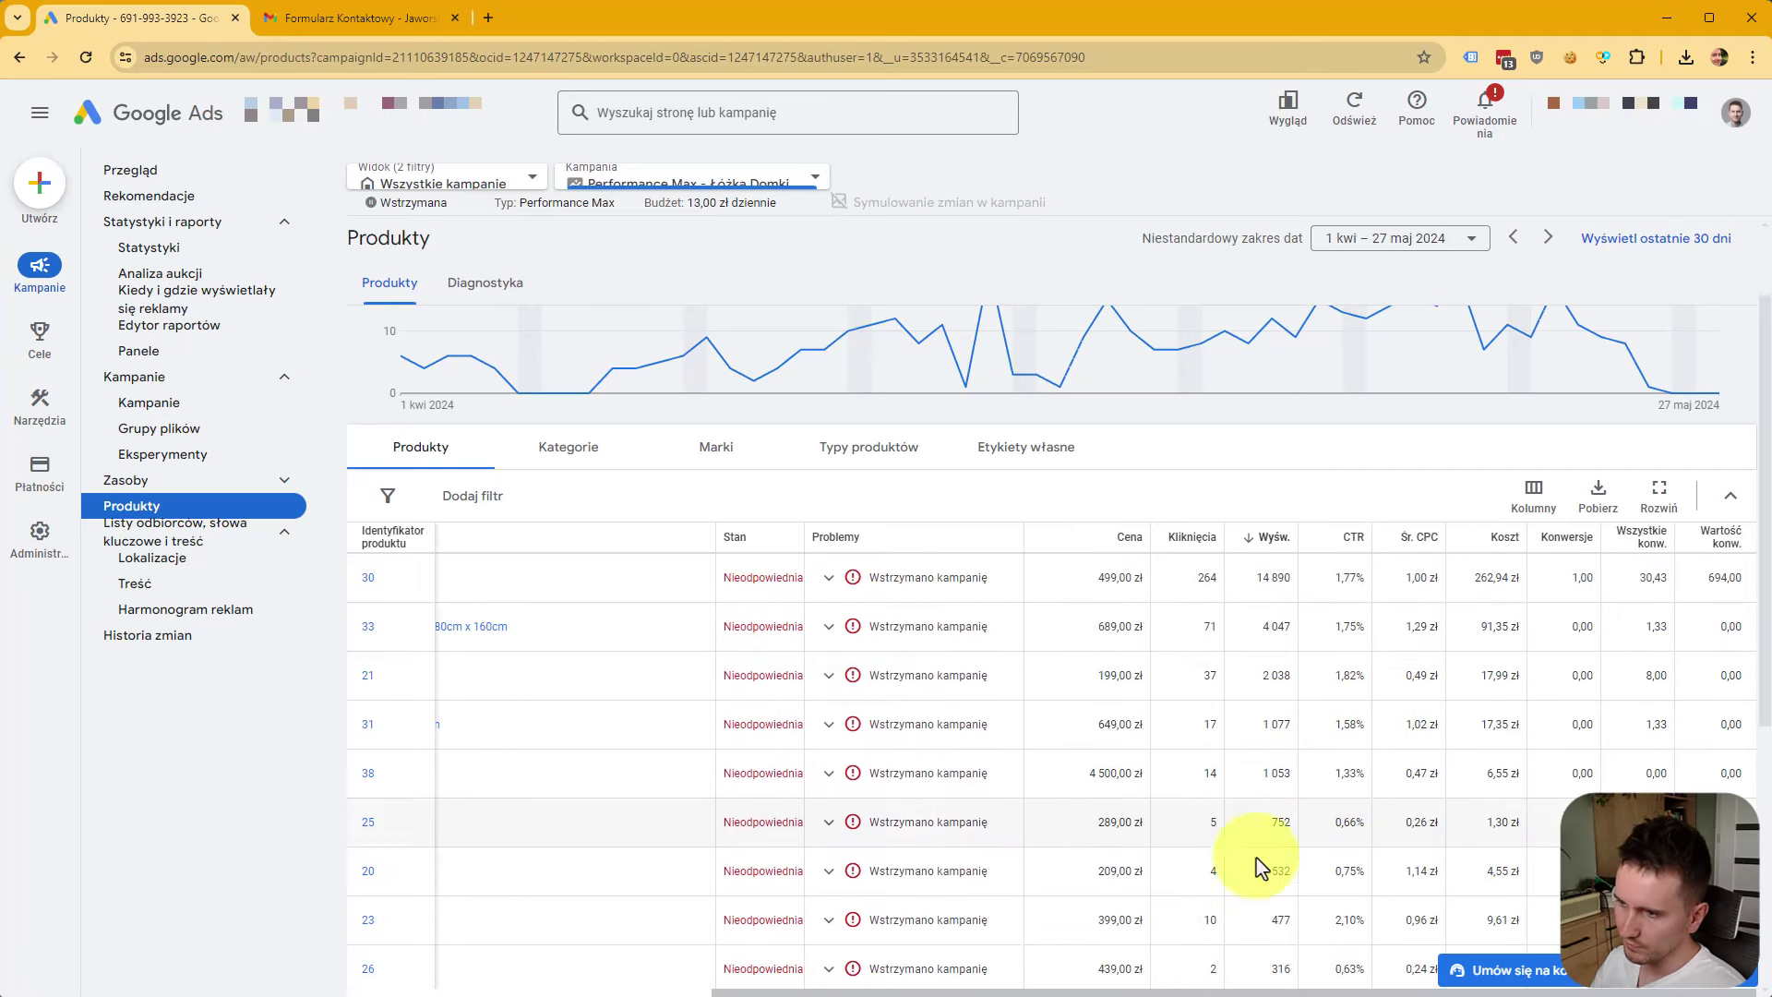
left_click(1253, 580)
left_click(1198, 579)
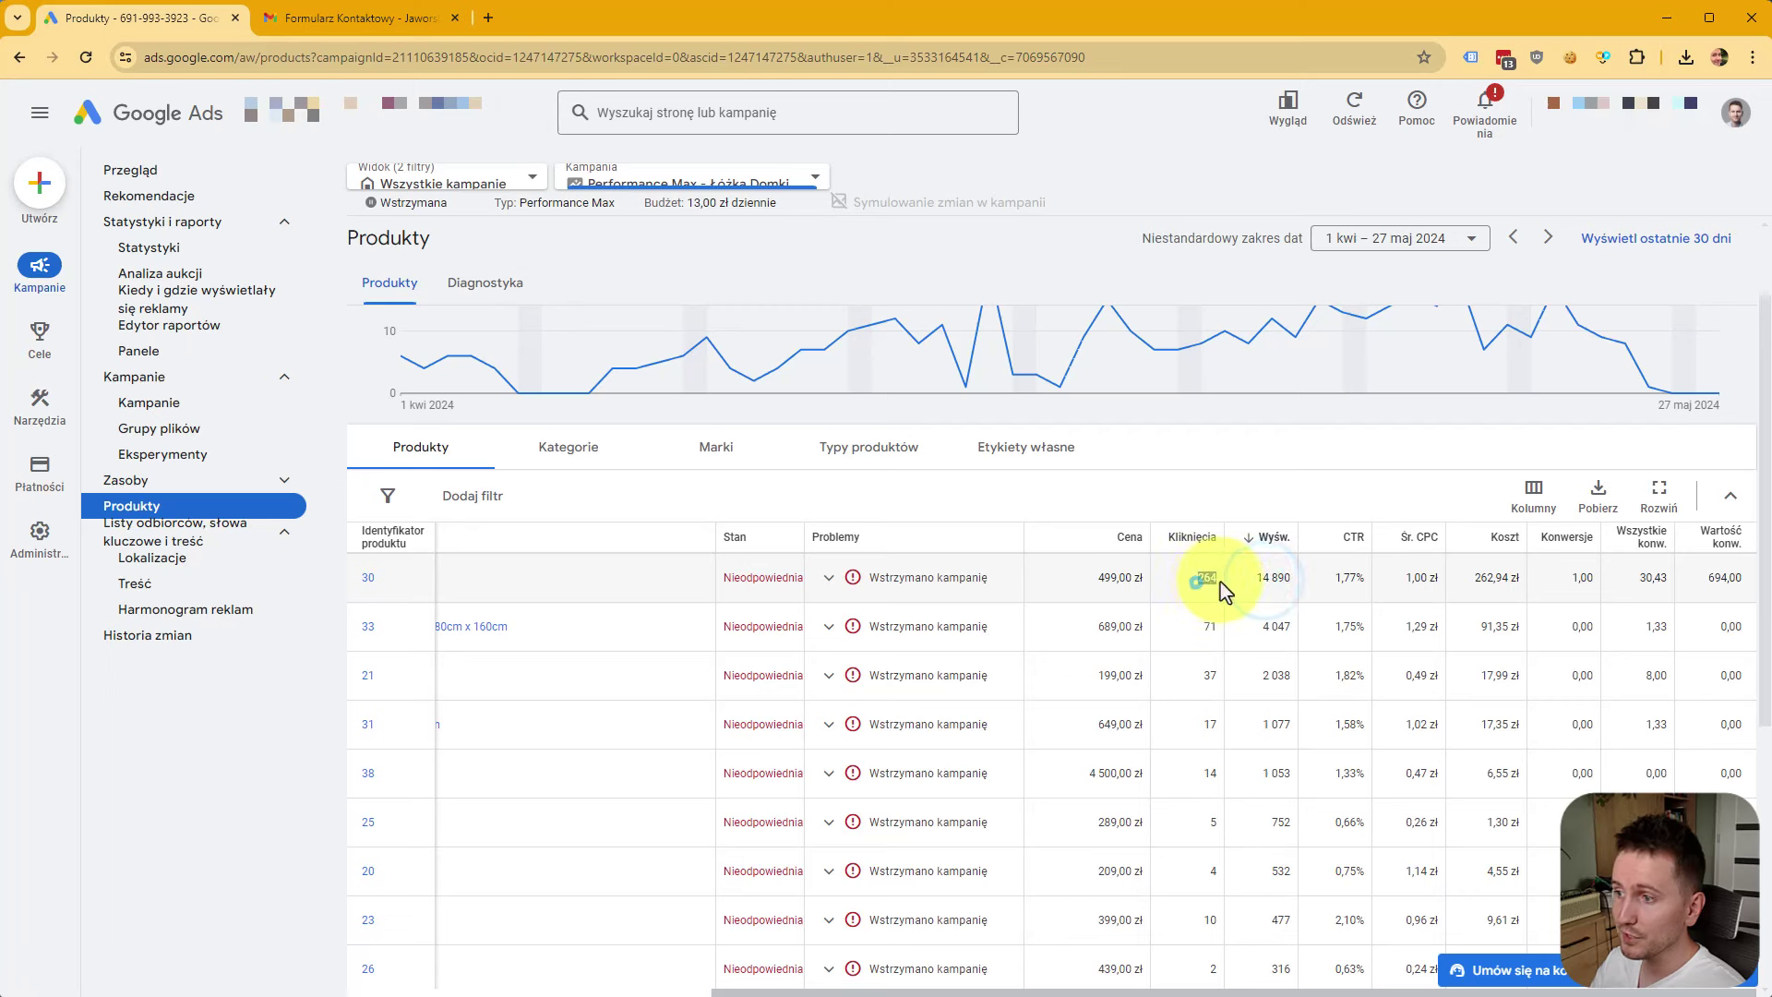
left_click(1224, 579)
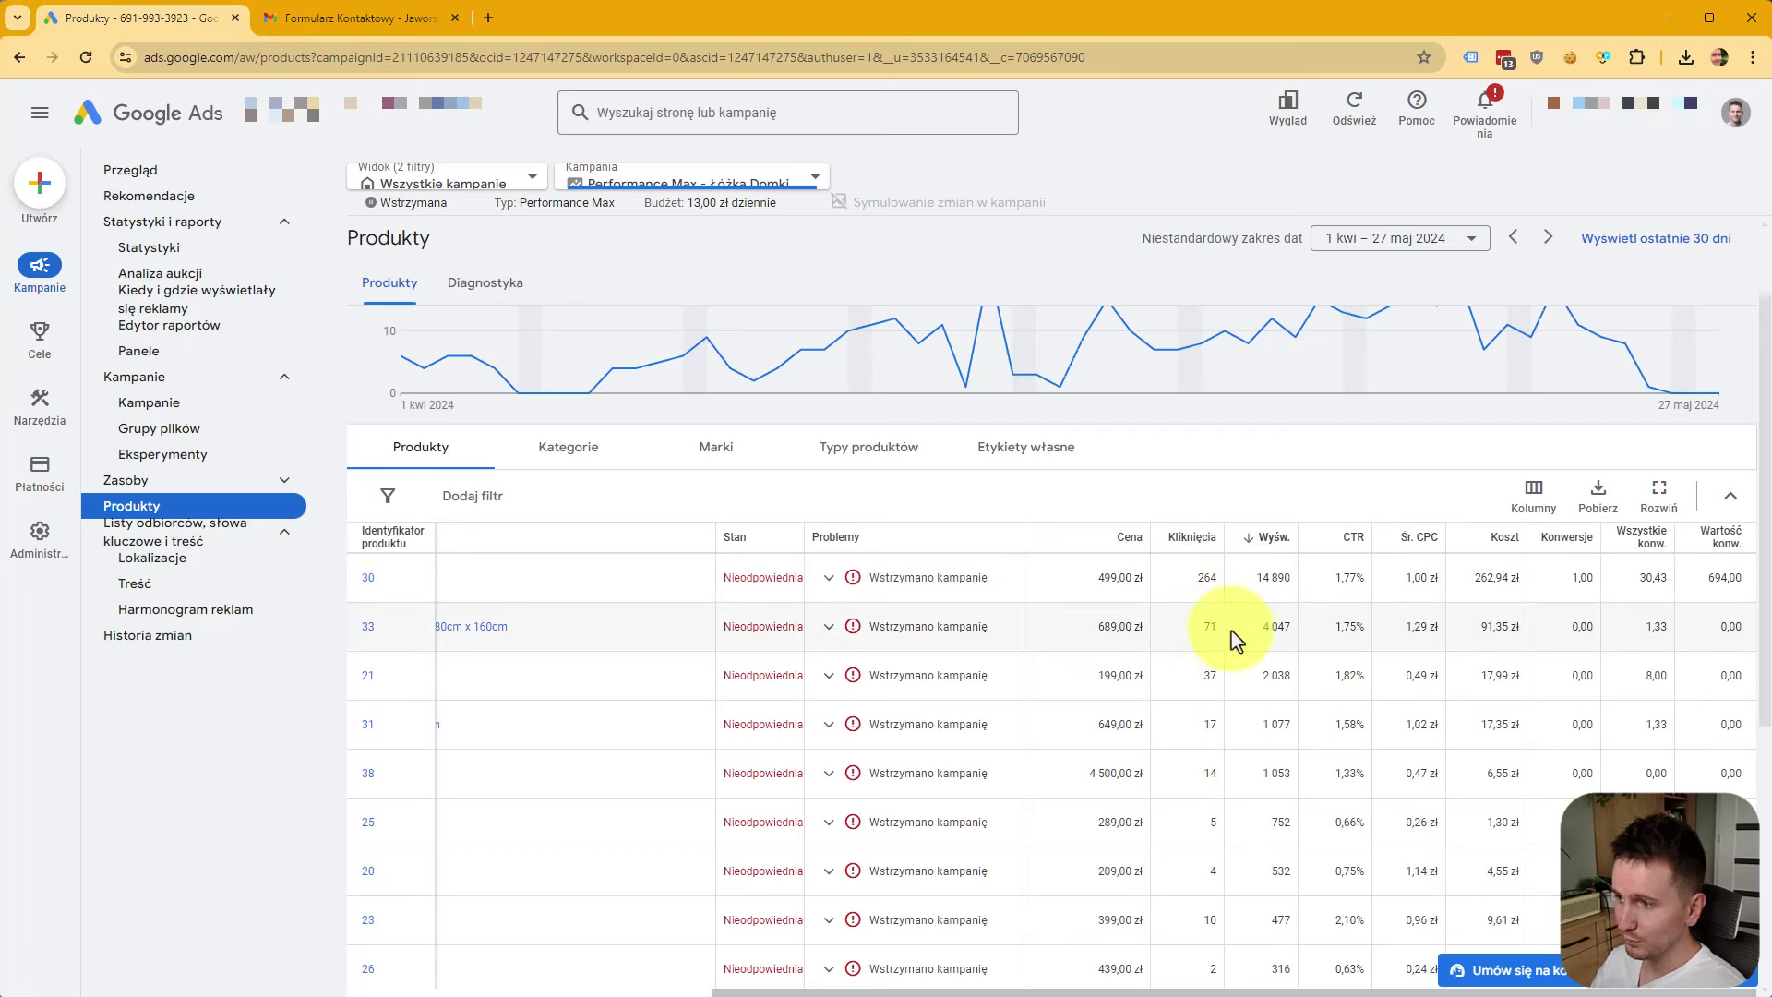
Compare the clicks and impressions of products 33, 21, 31 and 38 and of the remaining products down the list.
left_click(1198, 627)
left_click(1252, 628)
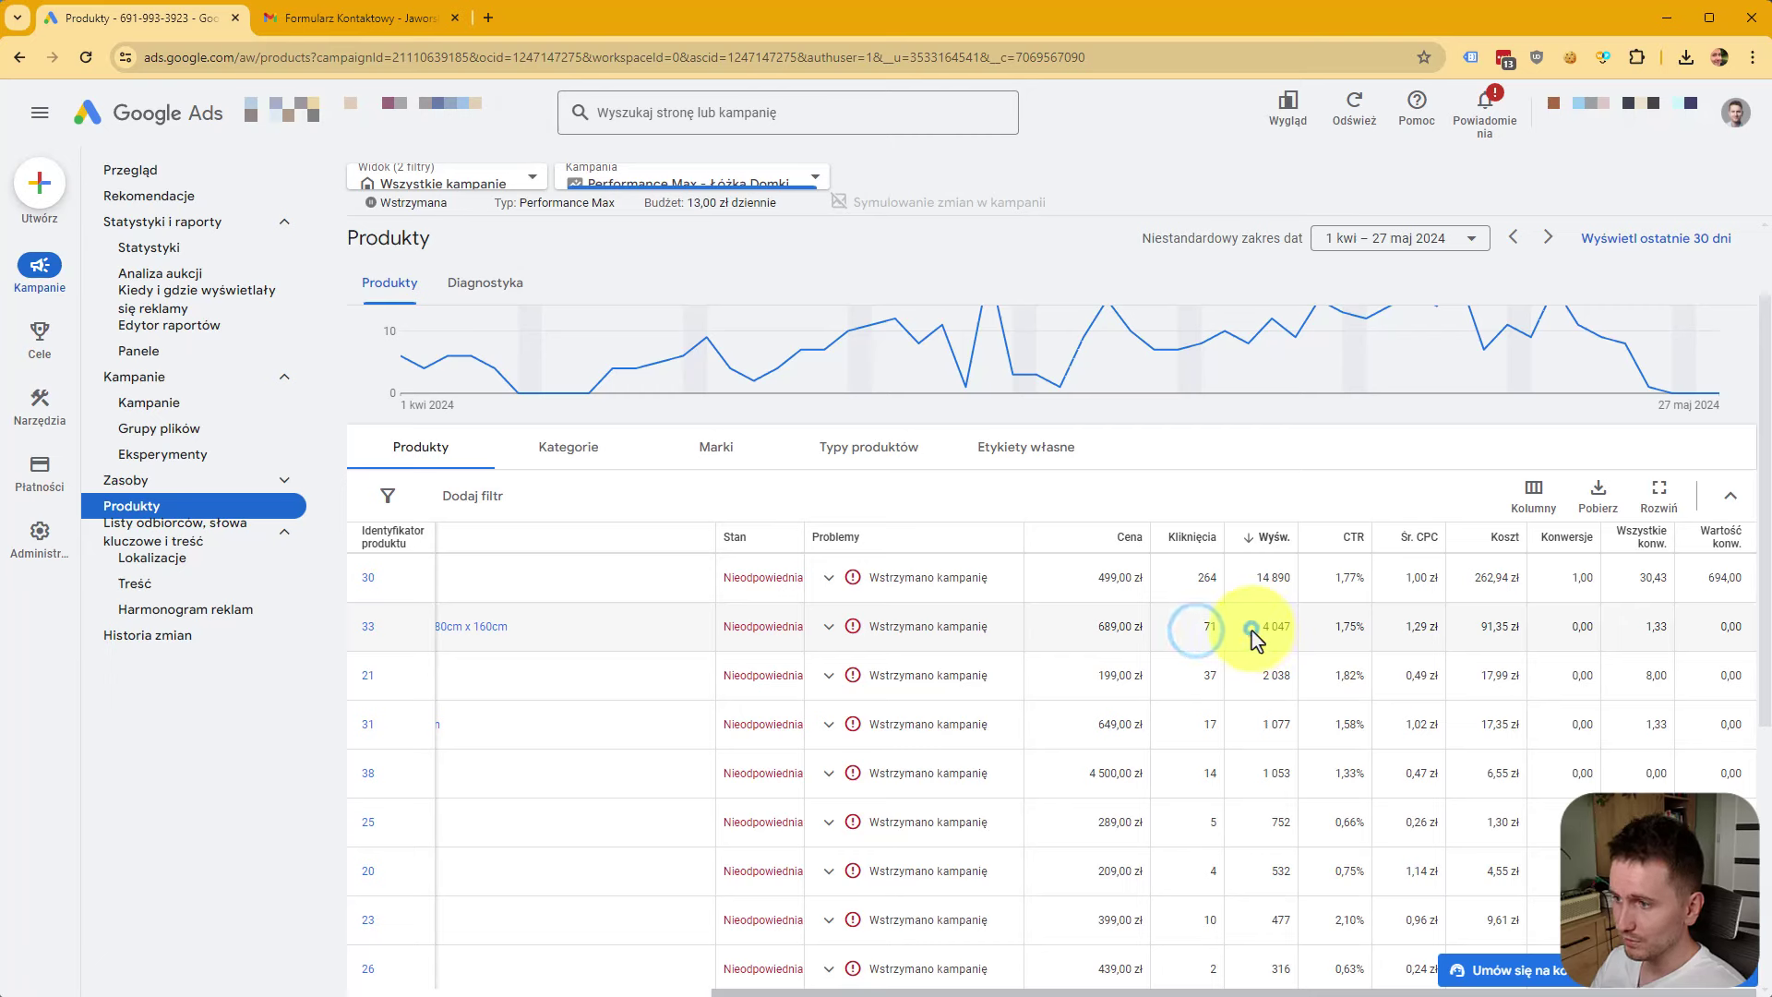
double_click(1200, 674)
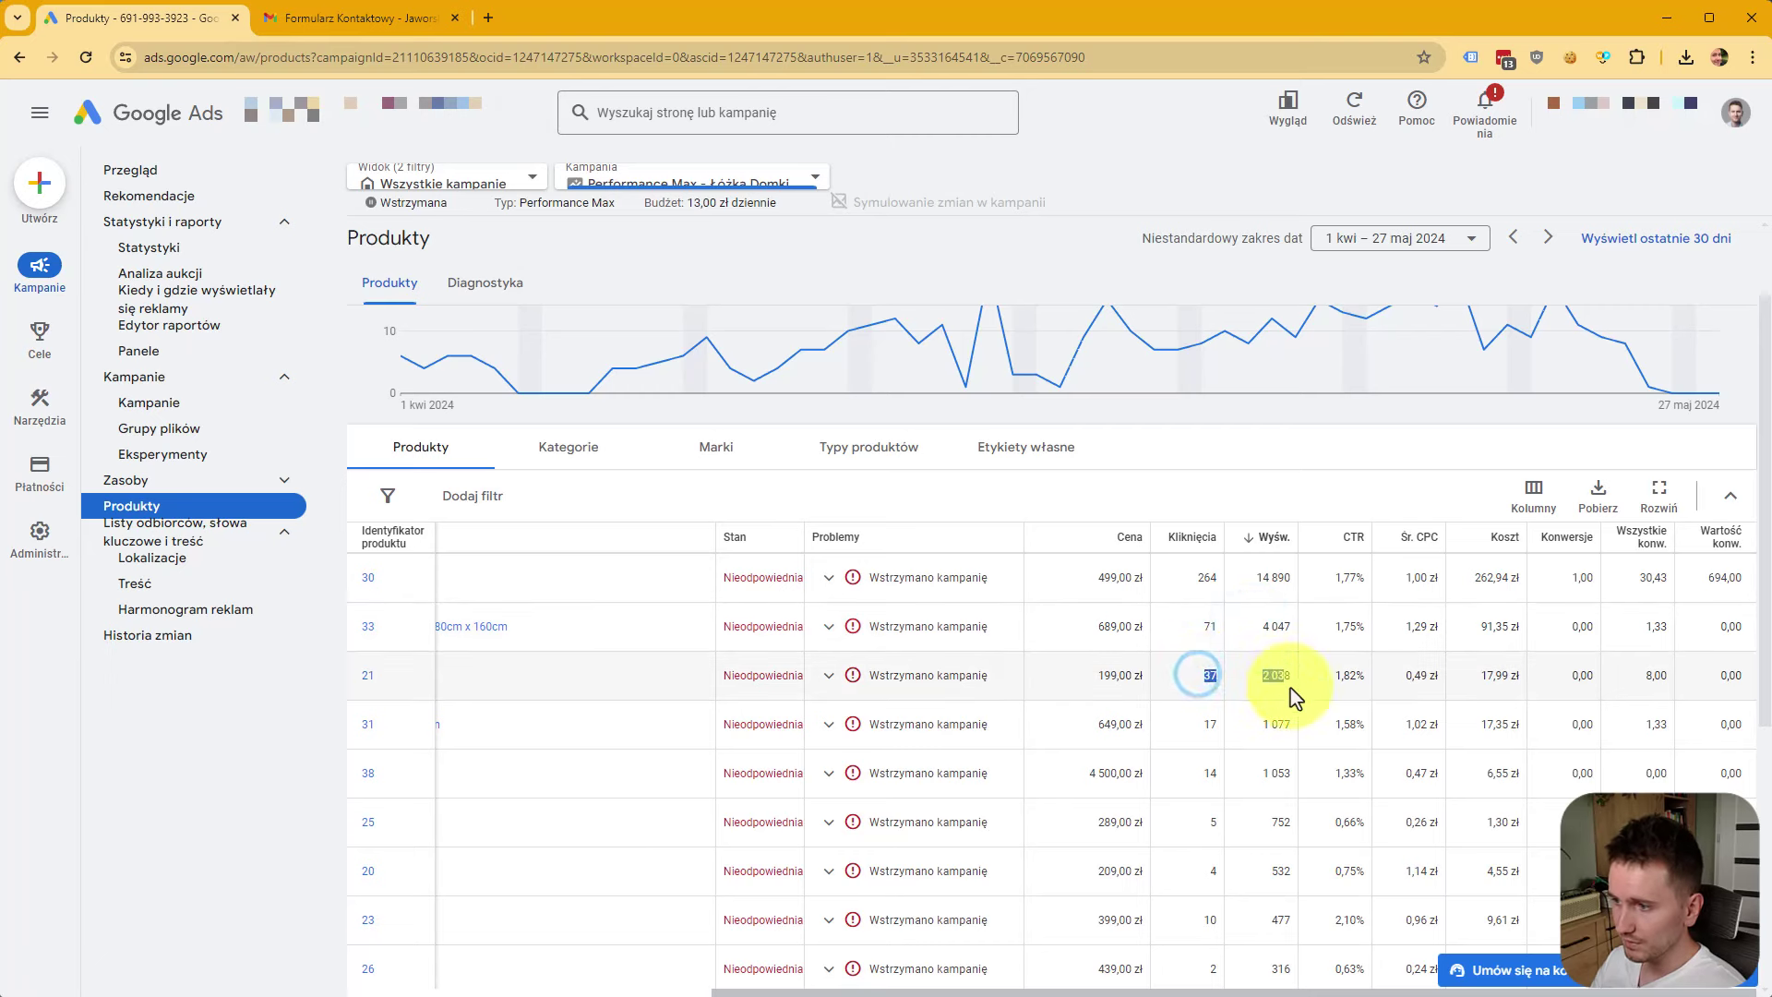
left_click(1194, 692)
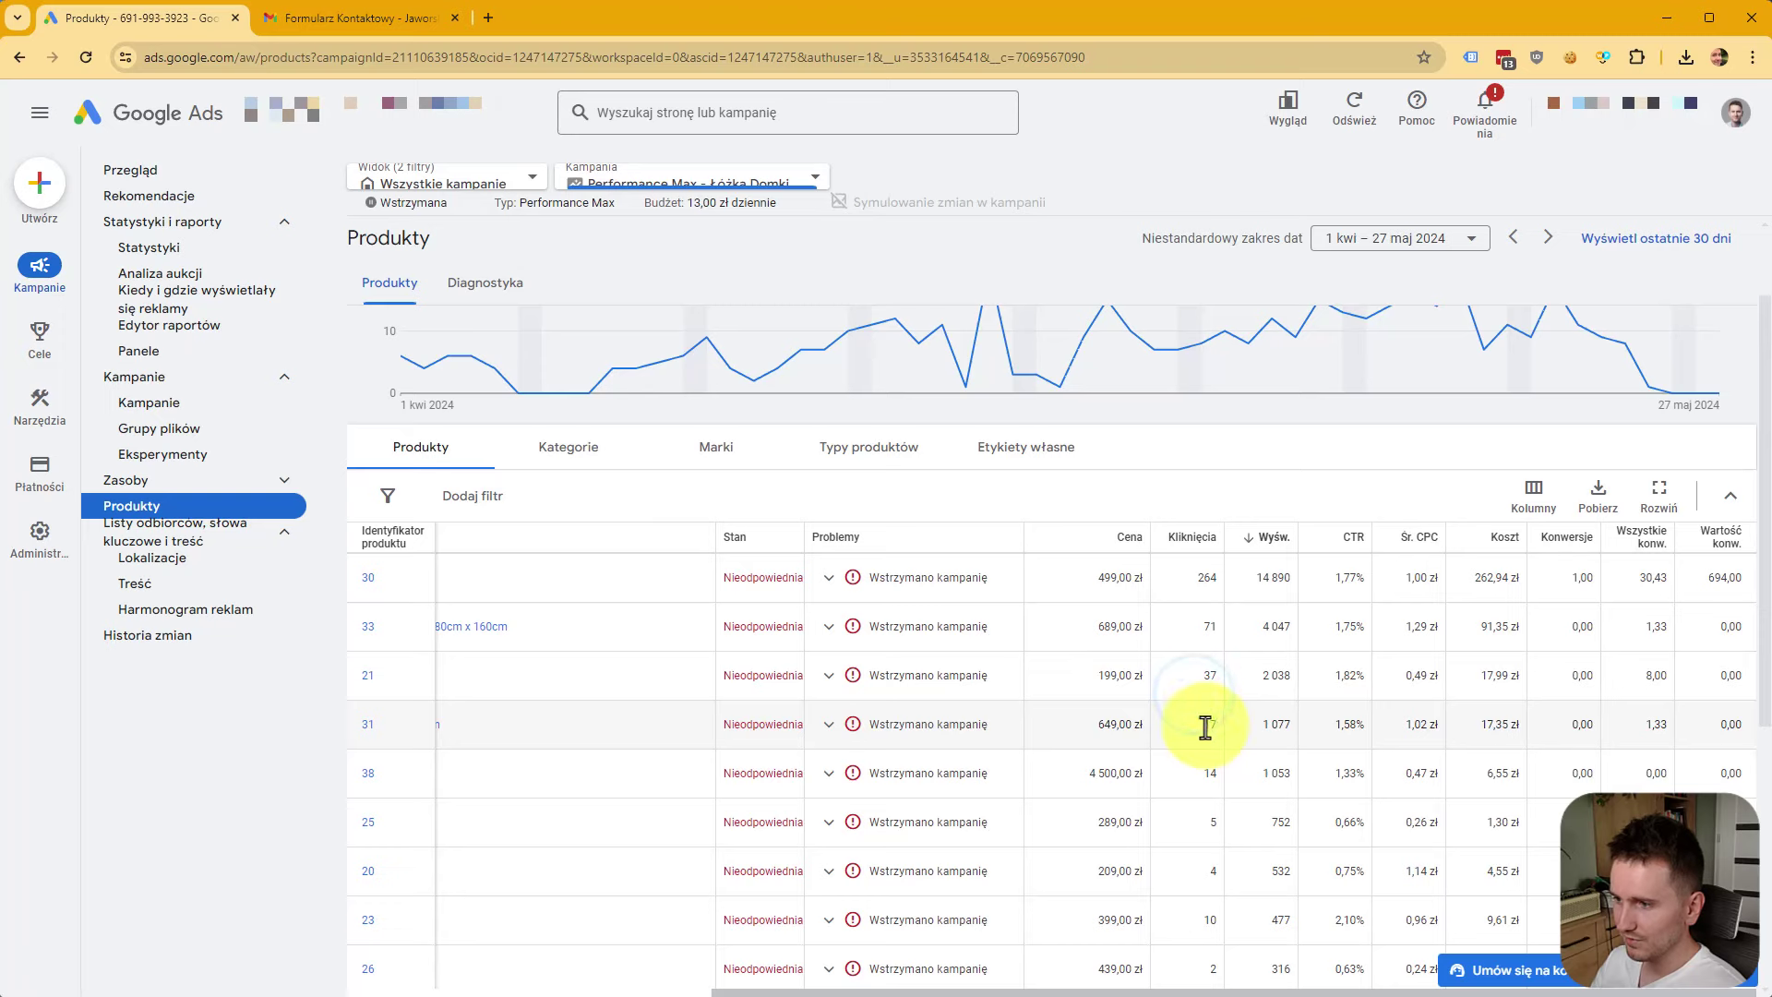
left_click_drag(1205, 727, 1277, 771)
left_click(1277, 771)
scroll(1283, 775, "down", 5)
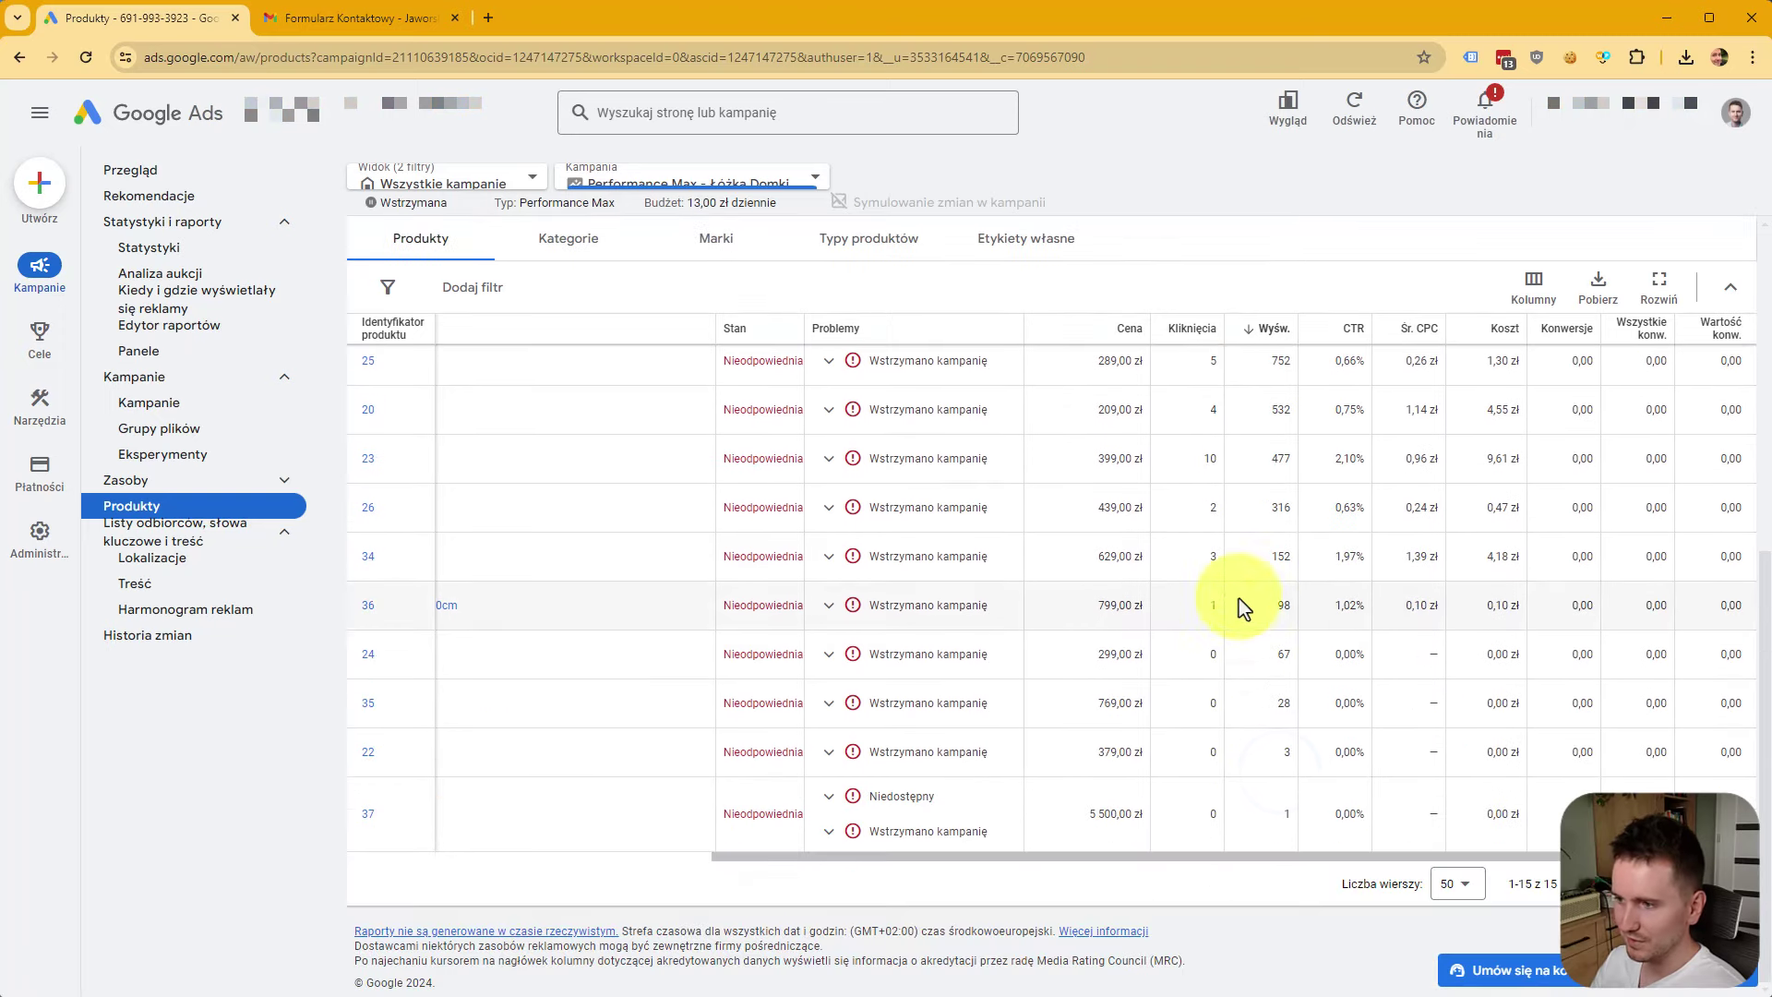
scroll(1273, 838, "up", 6)
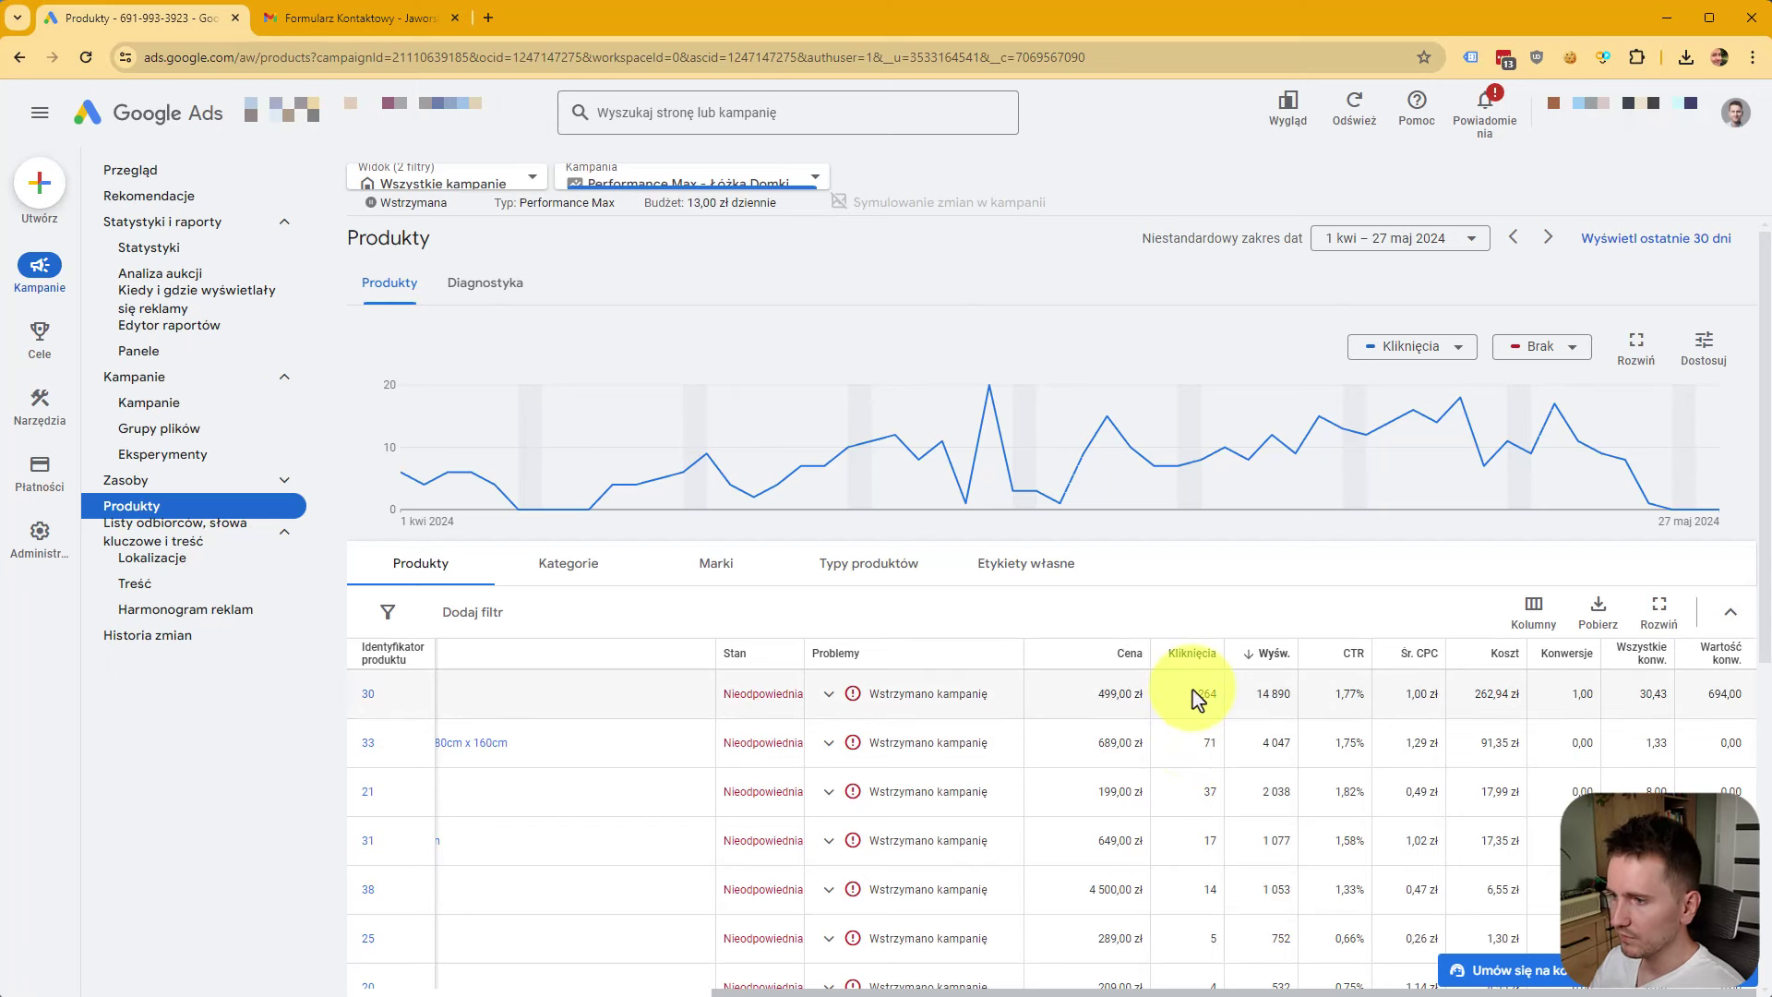
Recheck product 30's clicks and impressions, and look over the product titles and images in the list.
left_click_drag(1190, 690, 1283, 699)
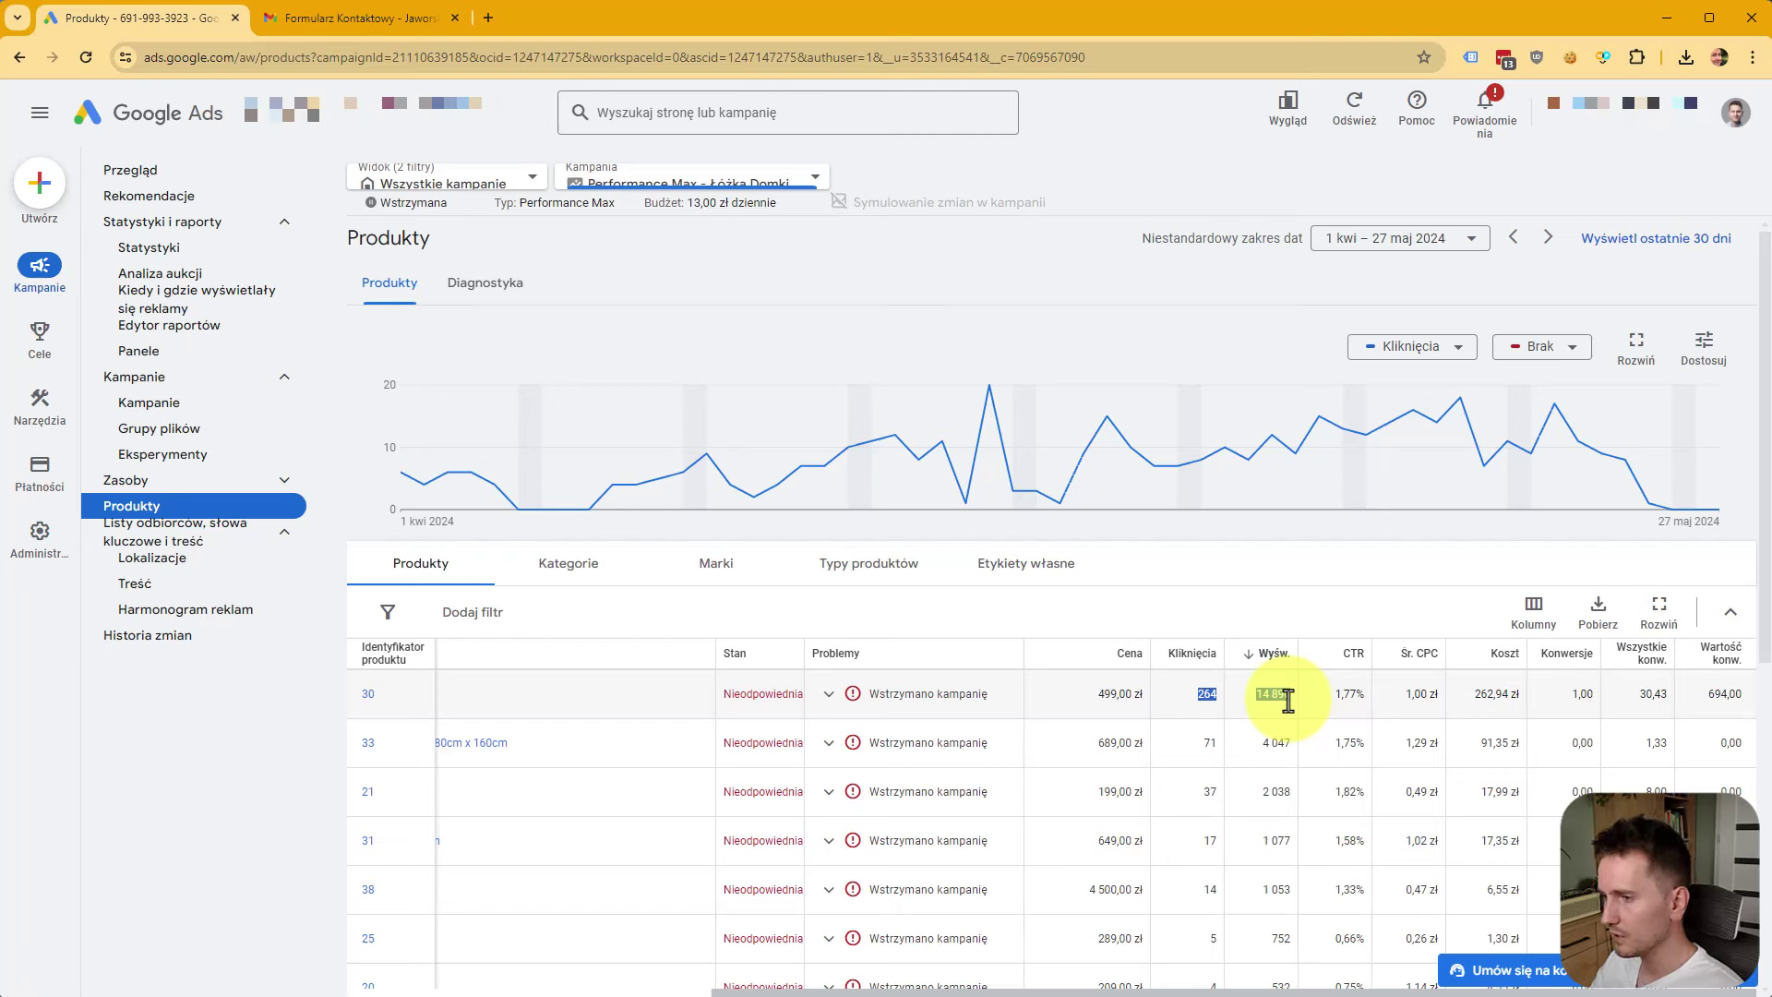
left_click_drag(1287, 700, 1291, 698)
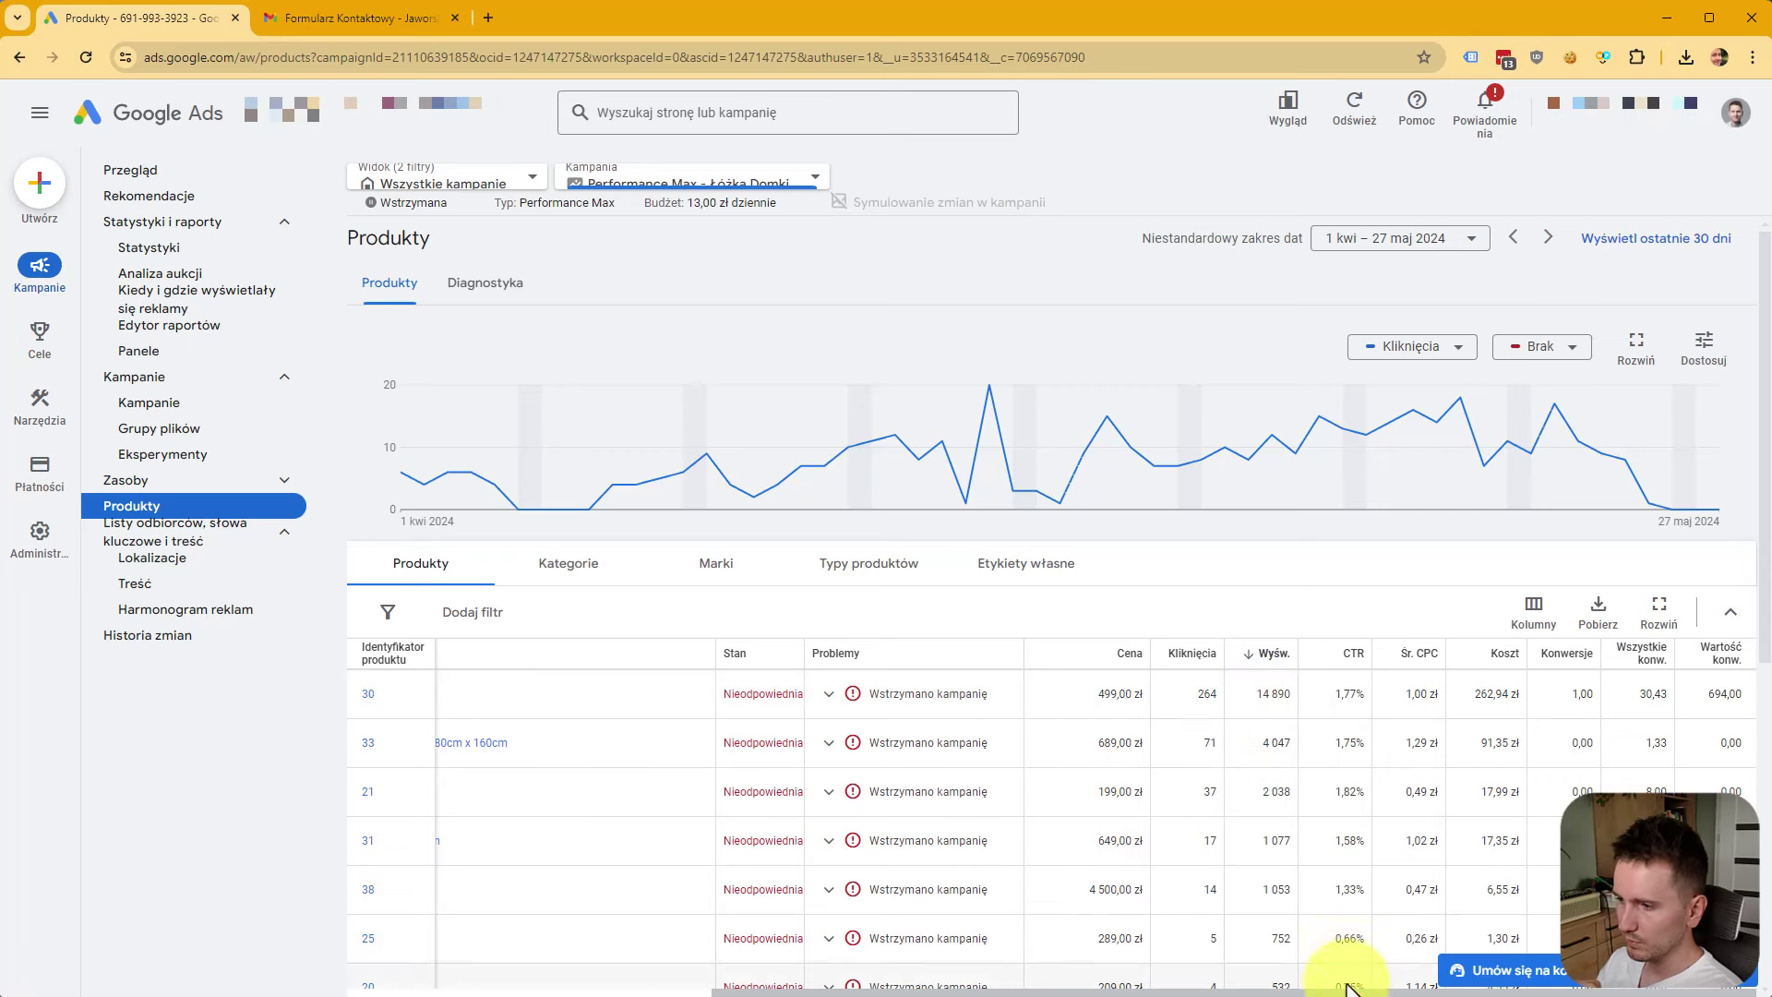
left_click_drag(1348, 989, 1070, 990)
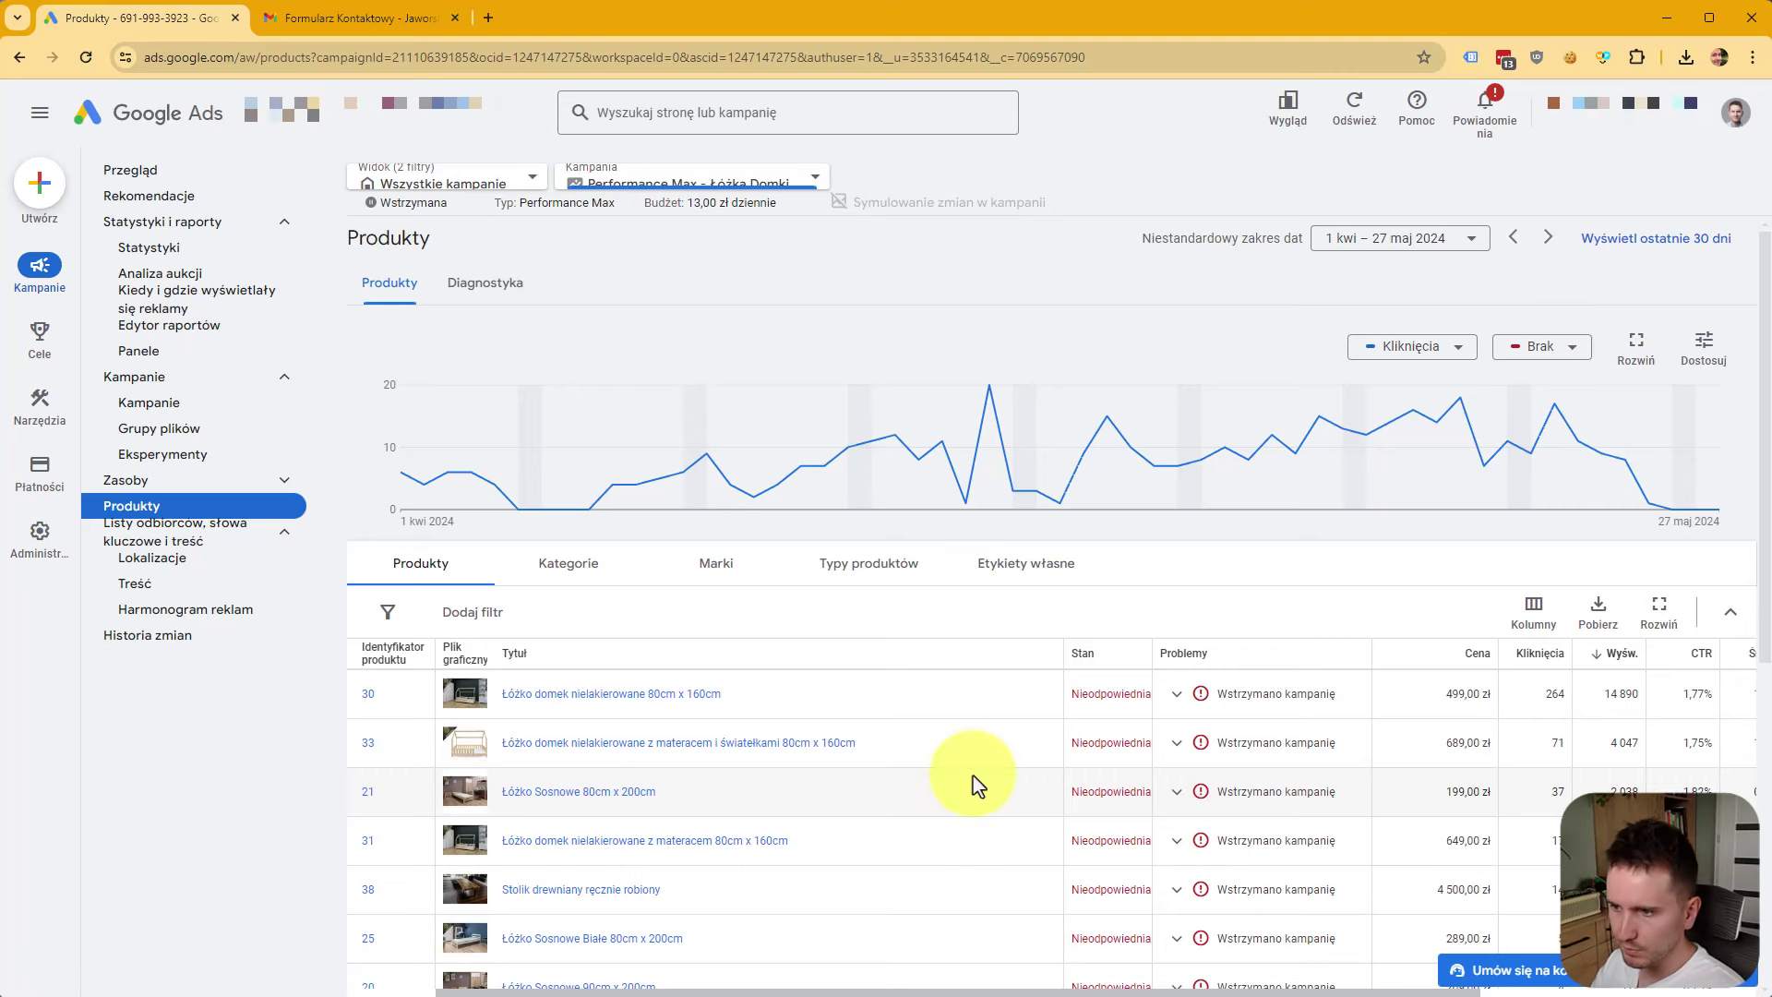
scroll(960, 780, "down", 3)
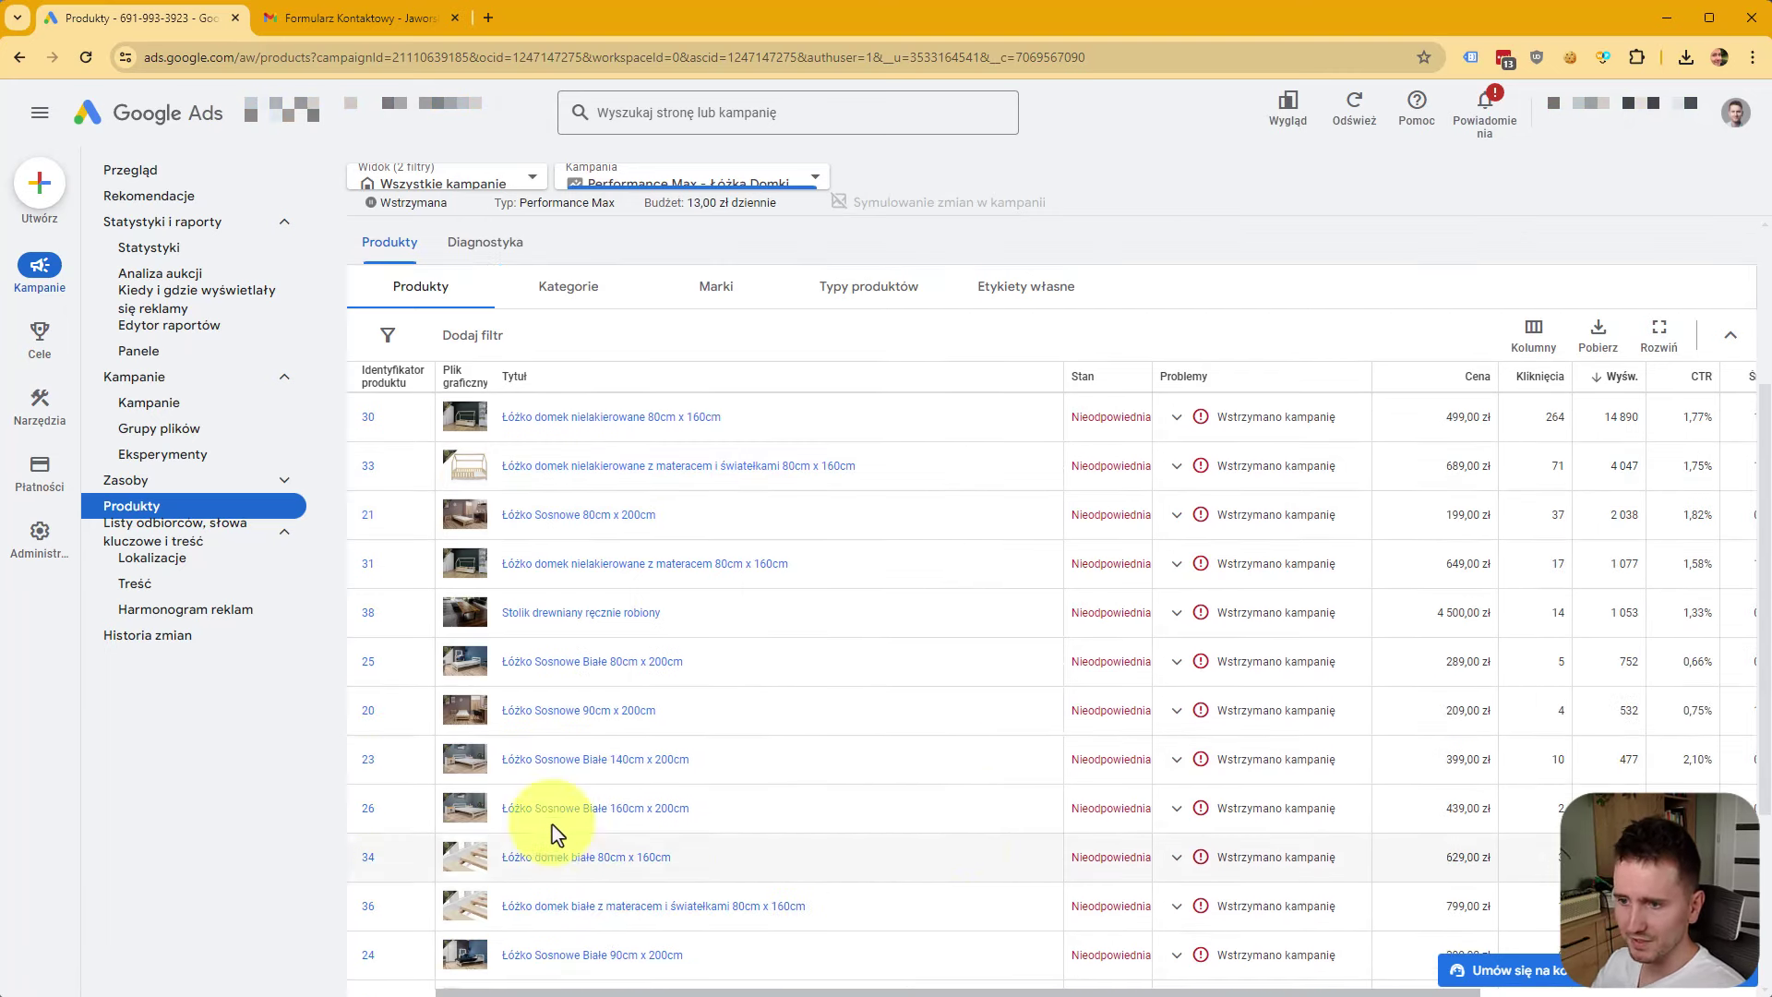
scroll(585, 905, "up", 3)
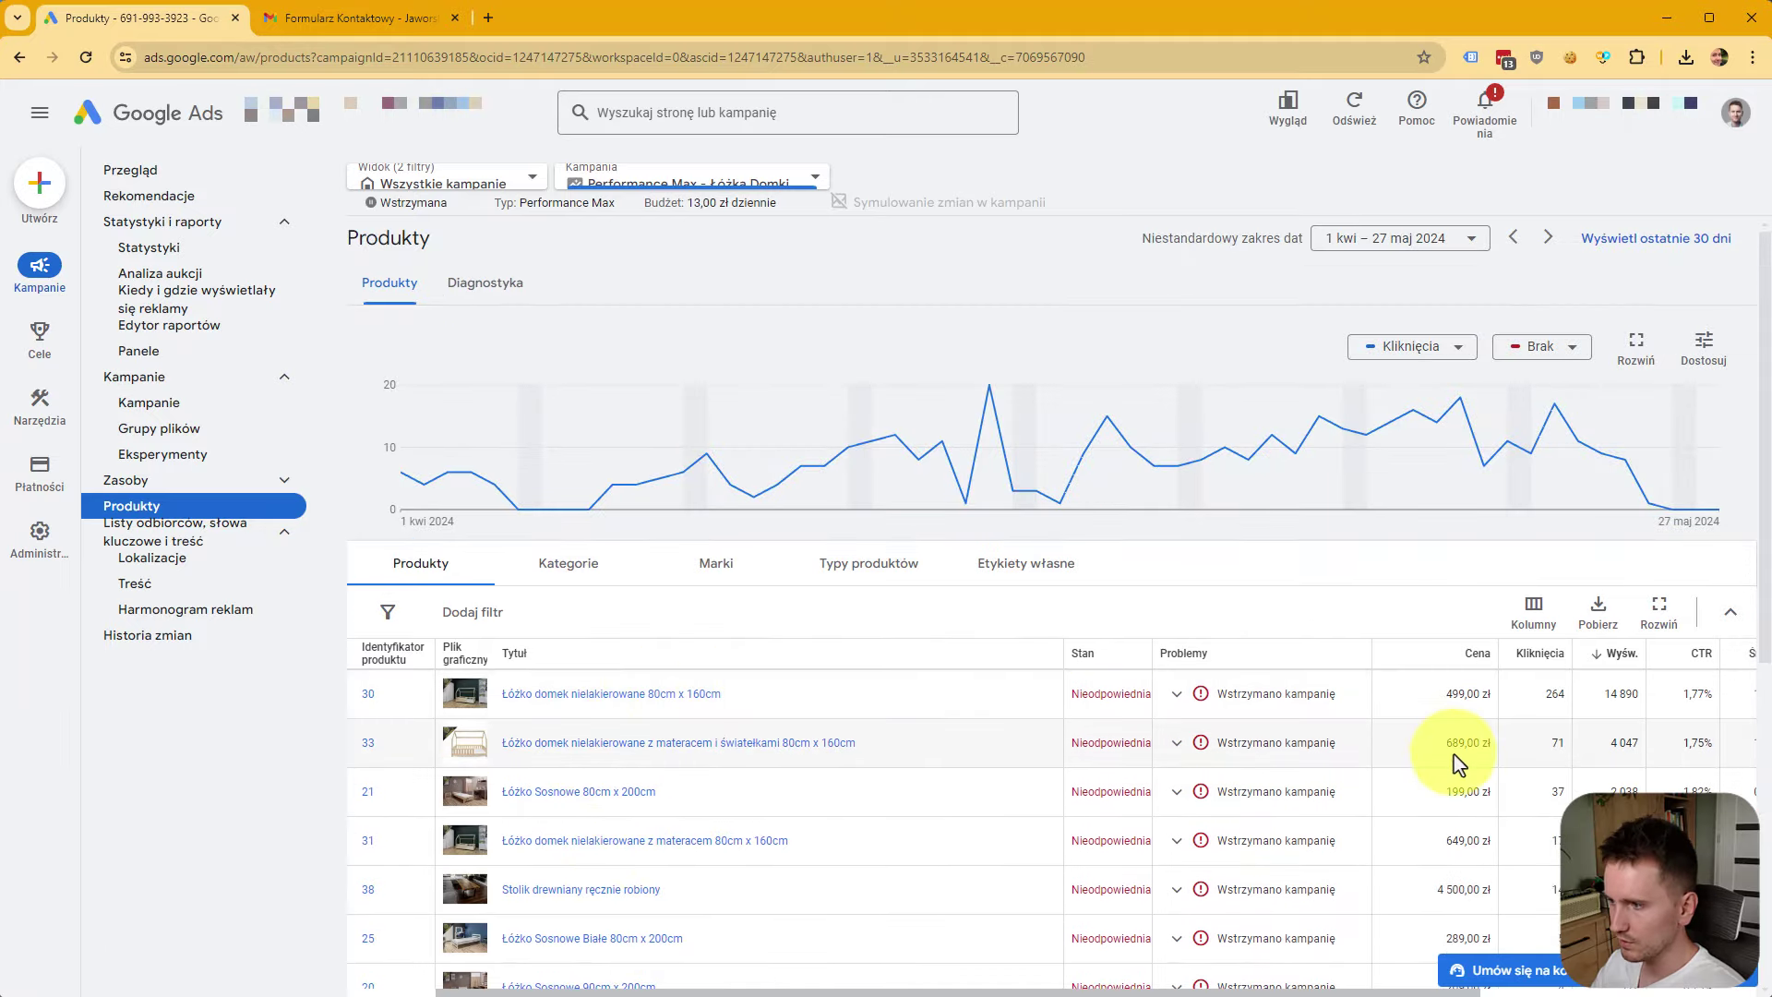
Check the clicks and impressions of product 33 and compare cost and conversions across the whole product list.
left_click_drag(1647, 743, 1493, 733)
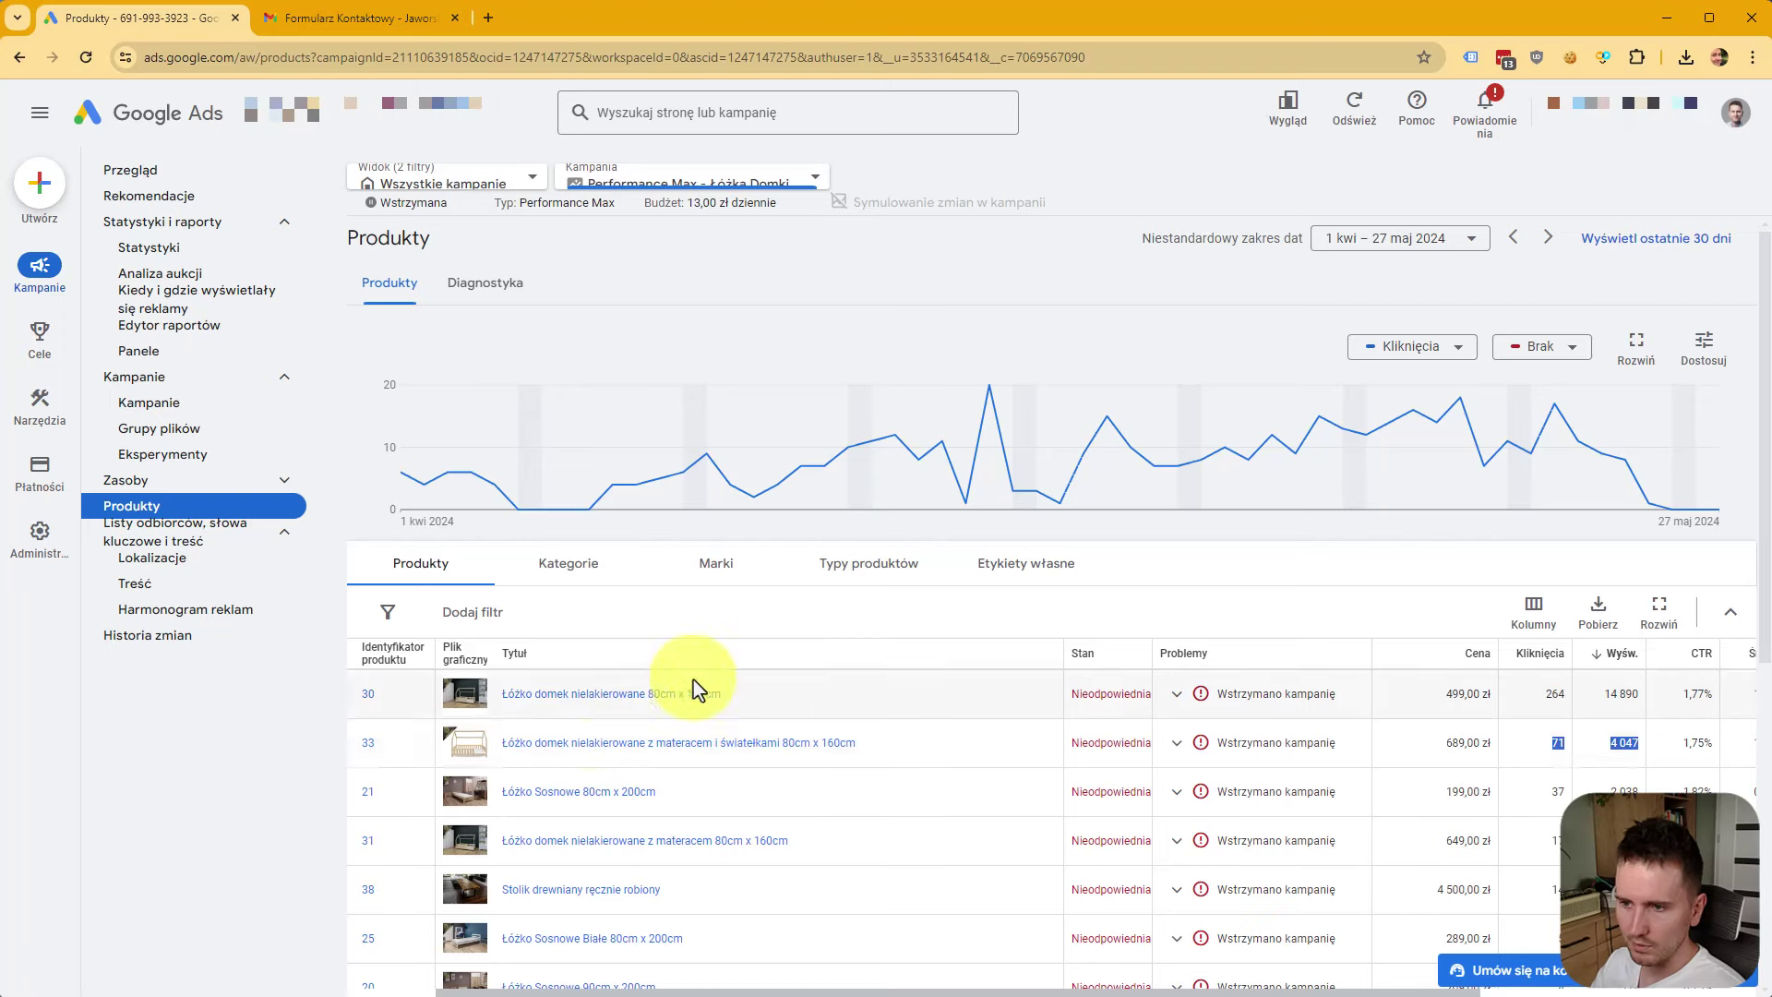
left_click_drag(1357, 990, 1634, 989)
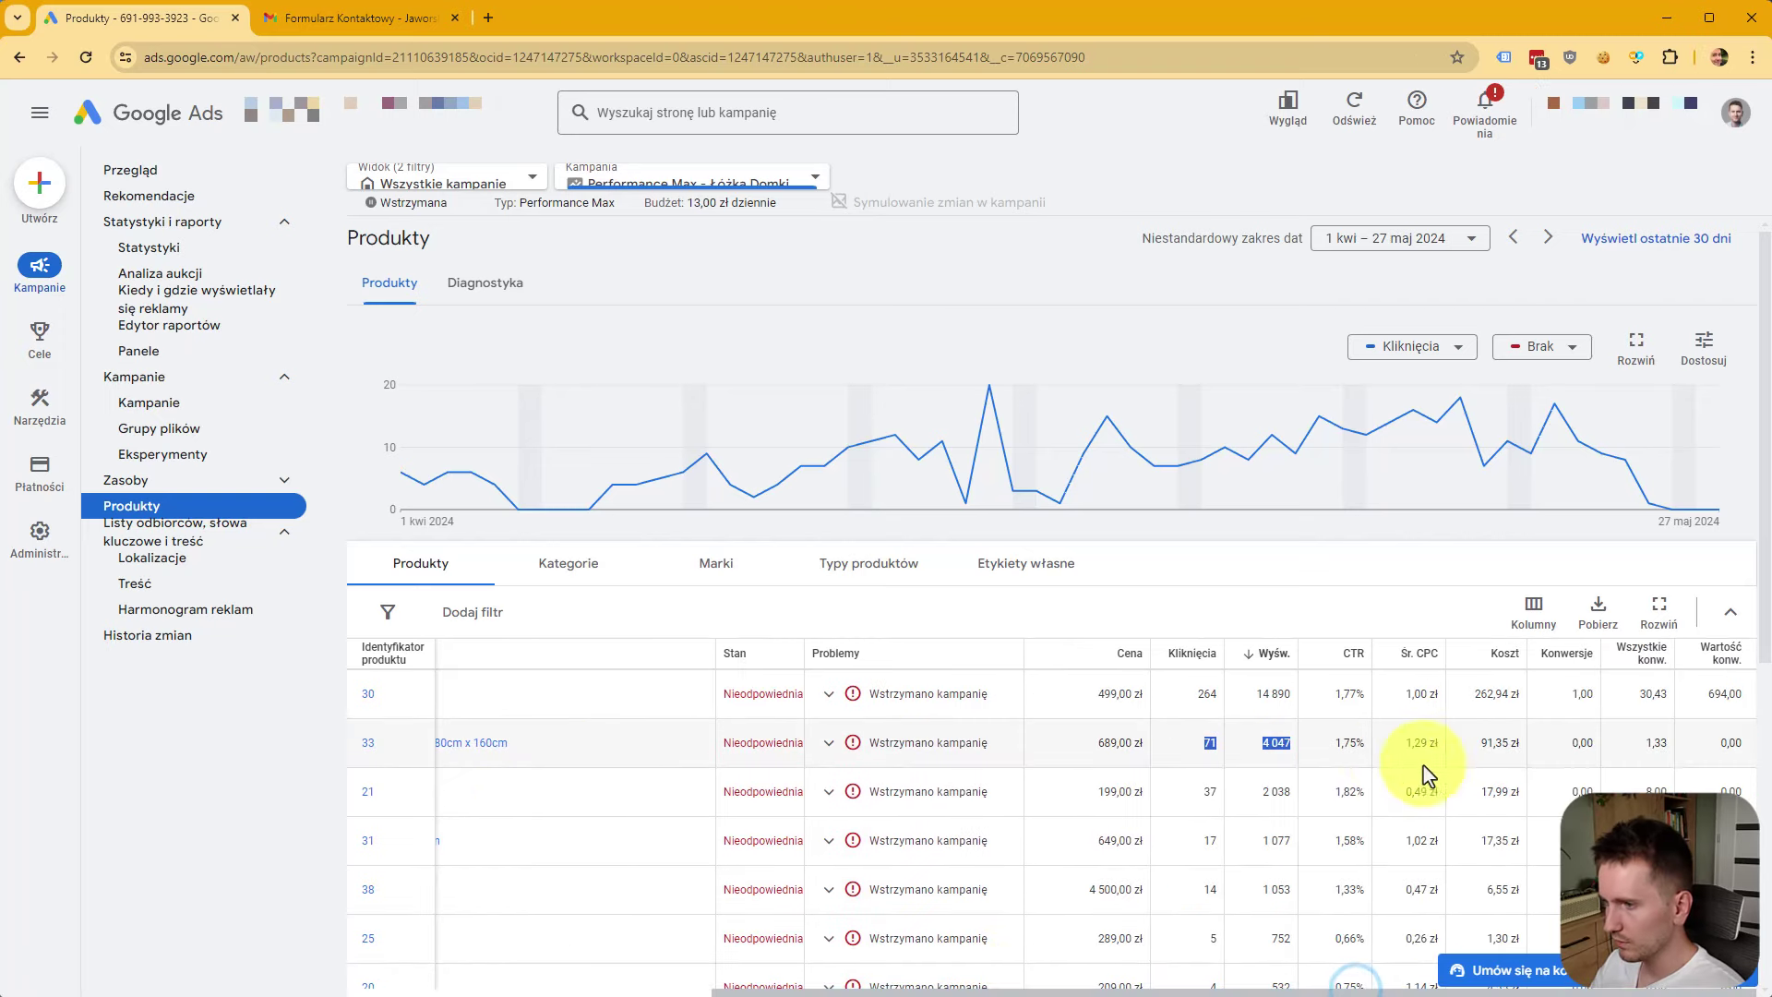
scroll(1306, 732, "down", 2)
scroll(1384, 858, "down", 3)
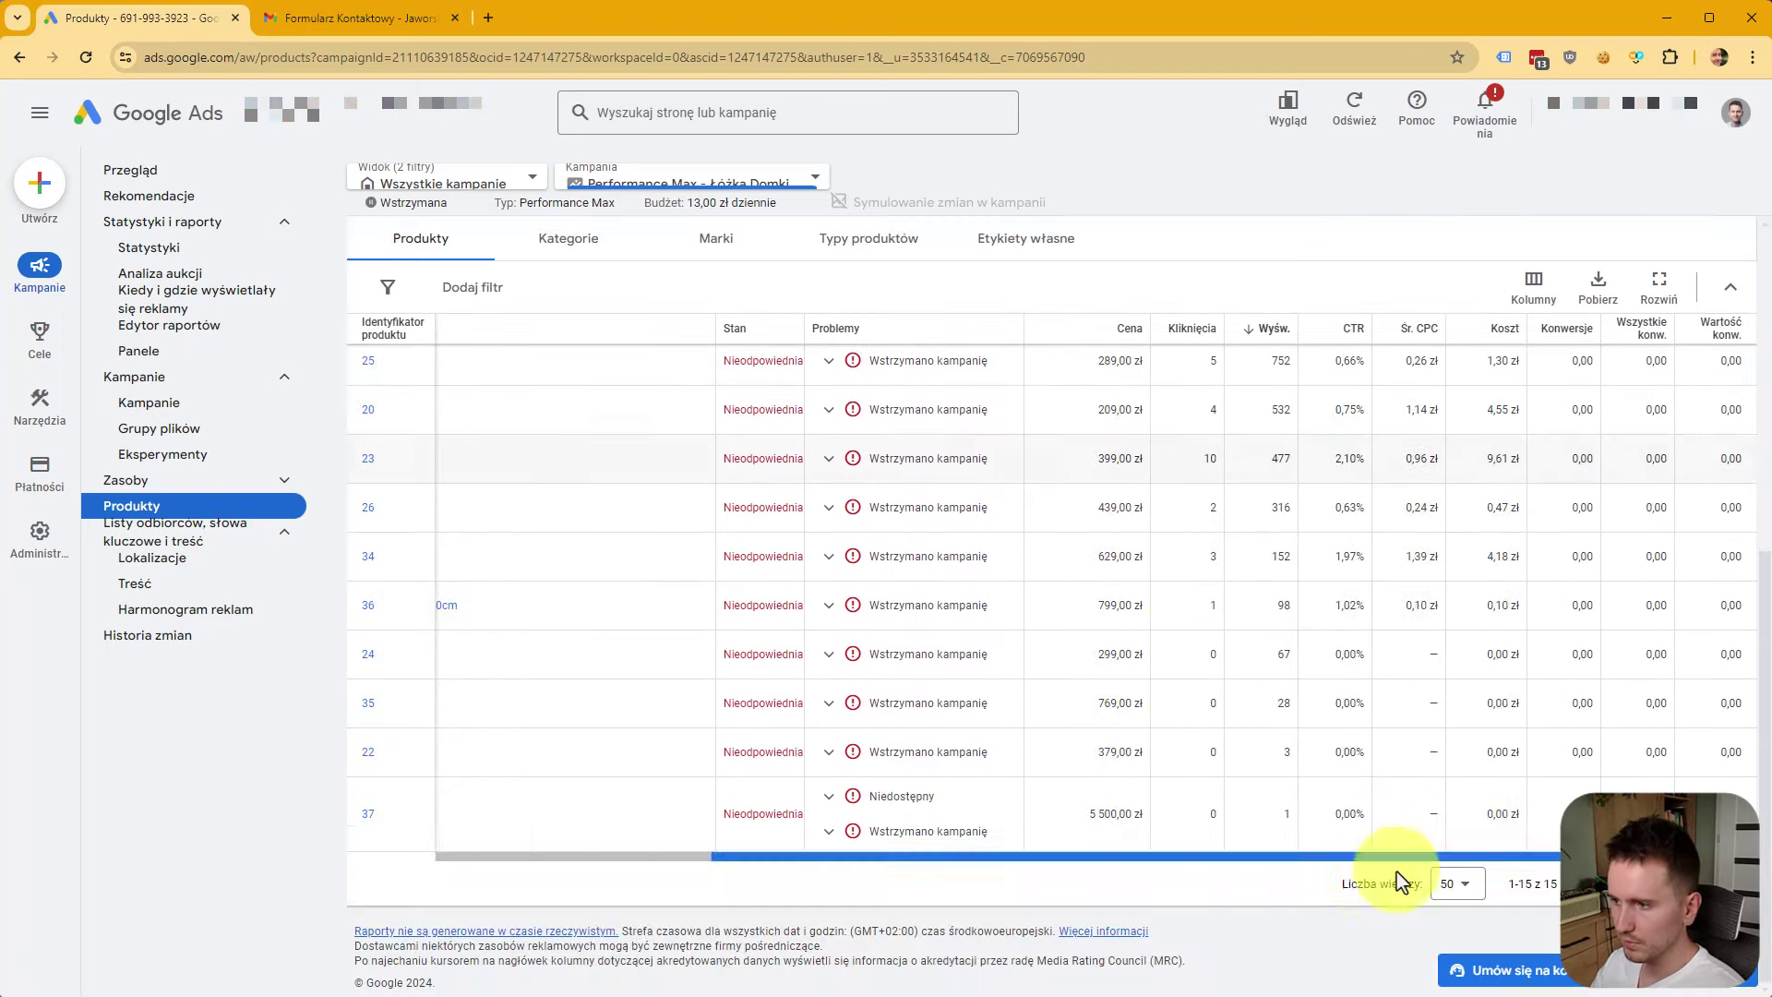
scroll(1196, 641, "up", 5)
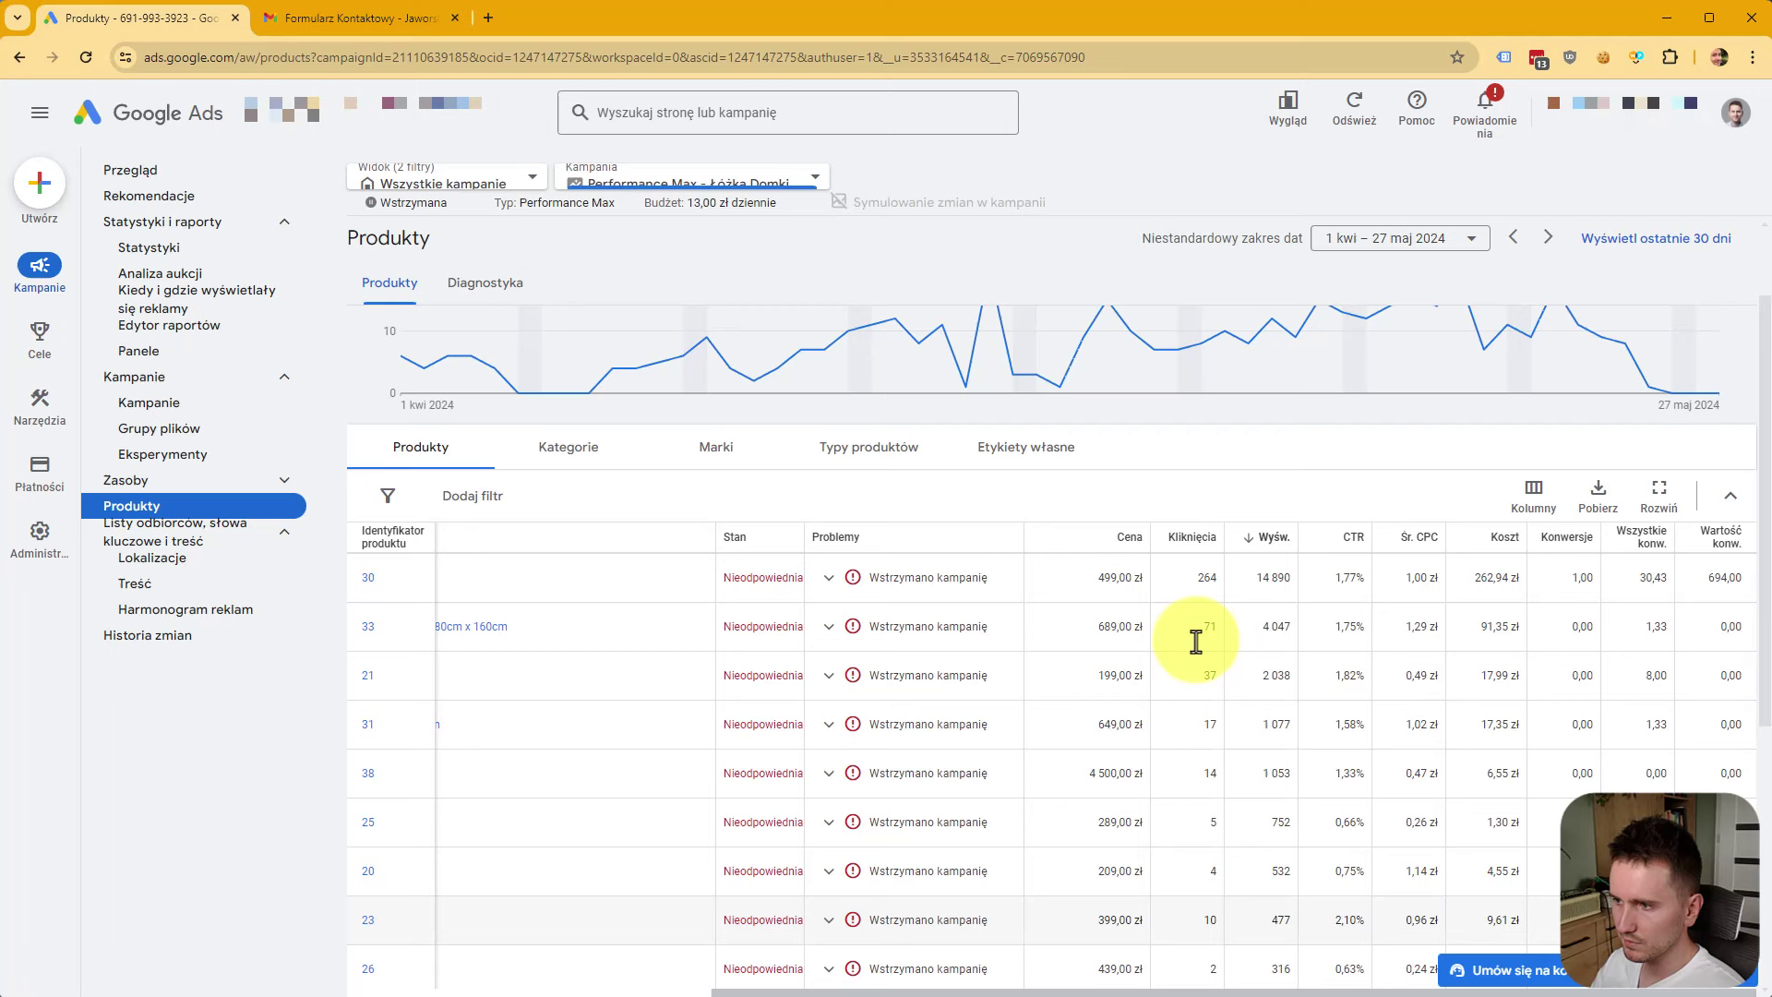
Check product 30's conversions, conversion value and all conversions, comparing the all-conversions figures with the other products.
double_click(1580, 577)
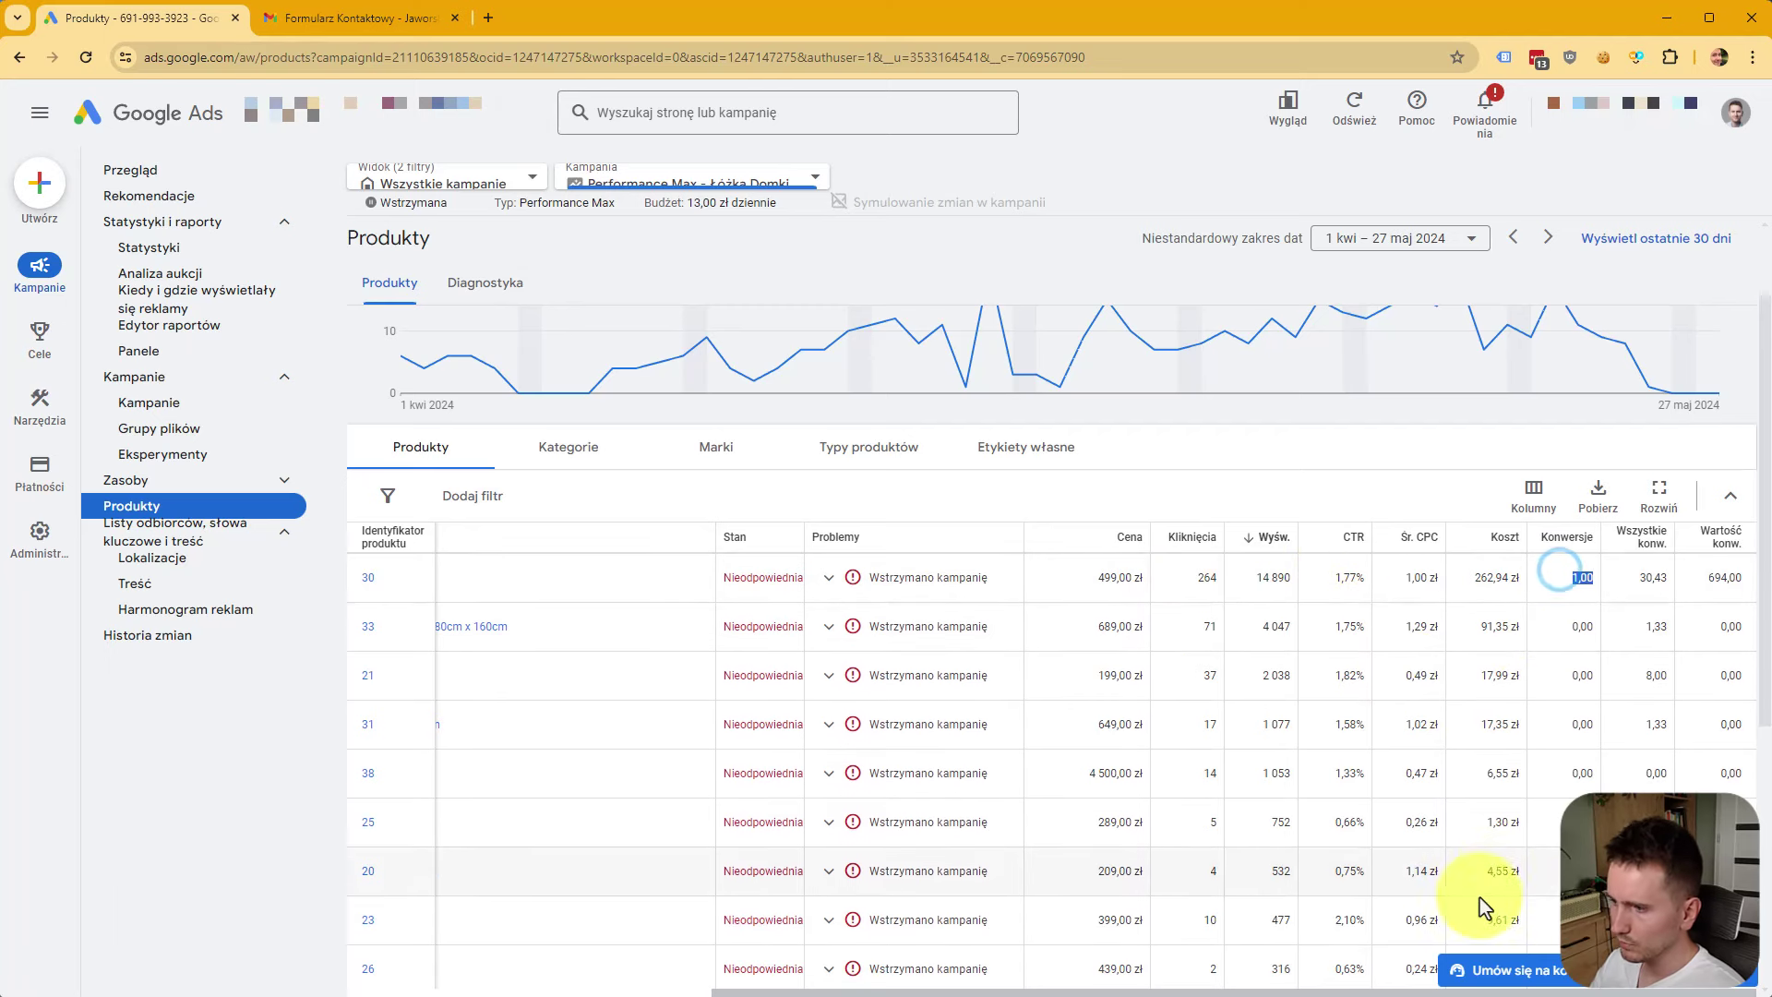
left_click(1707, 580, "shift")
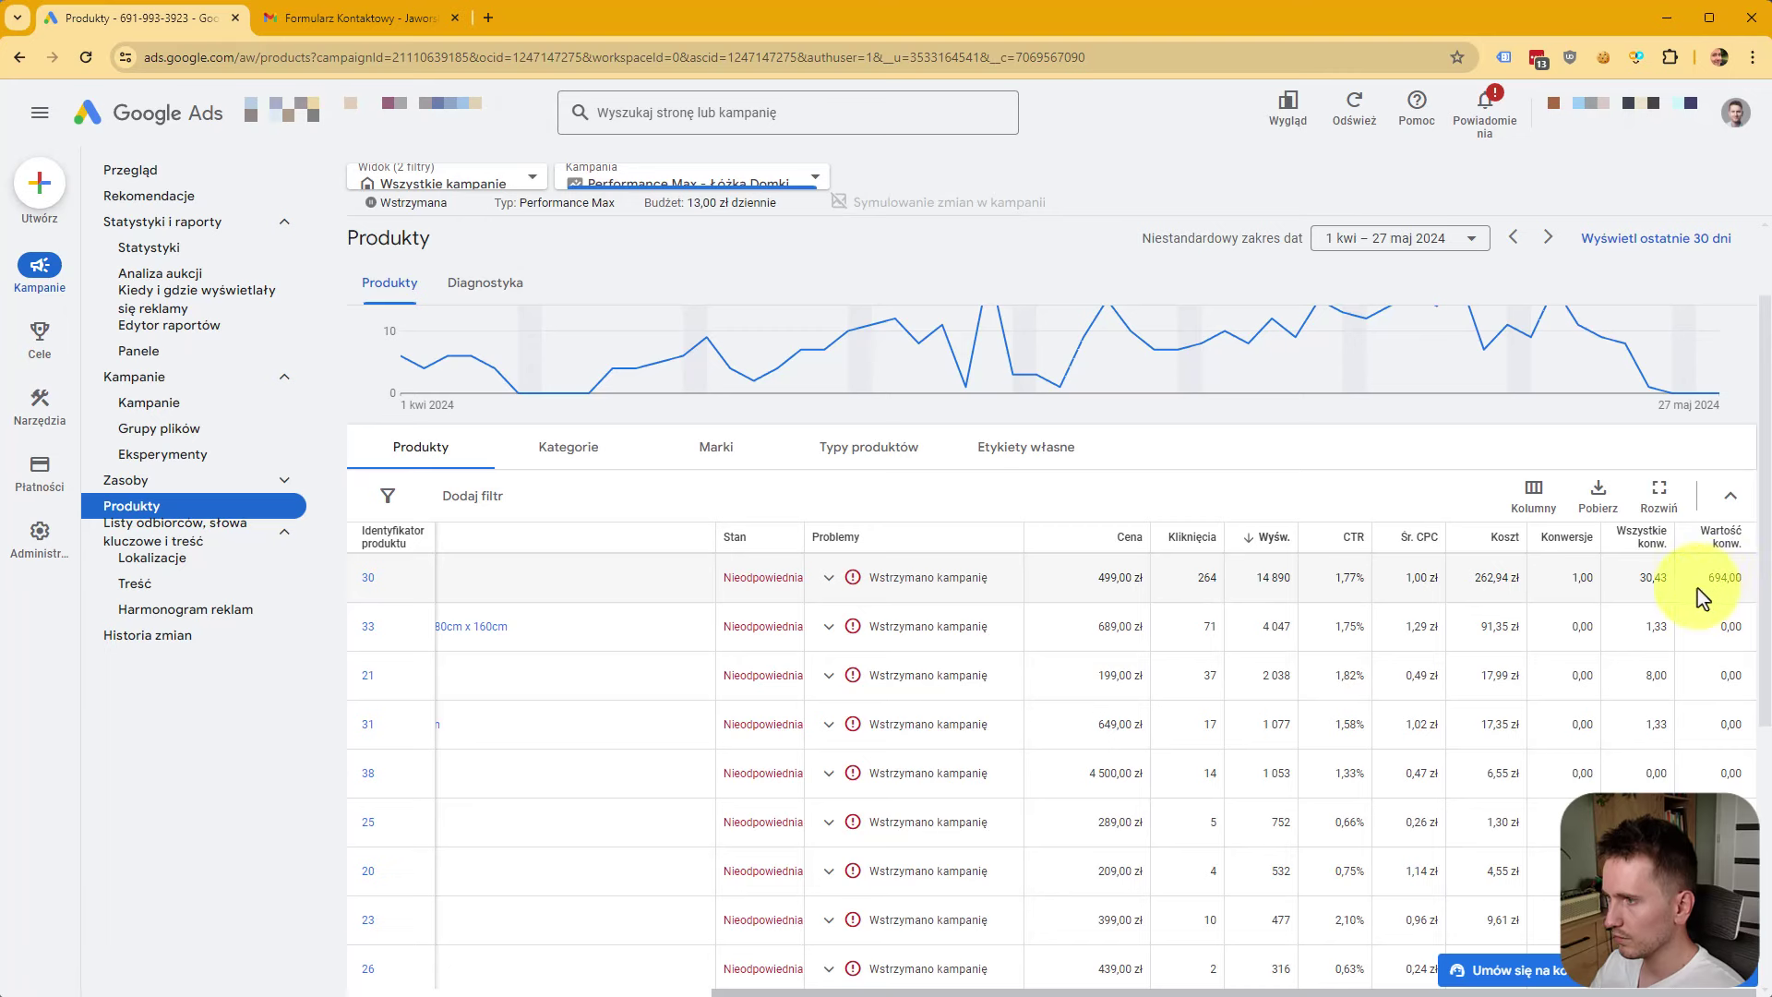
double_click(1639, 579)
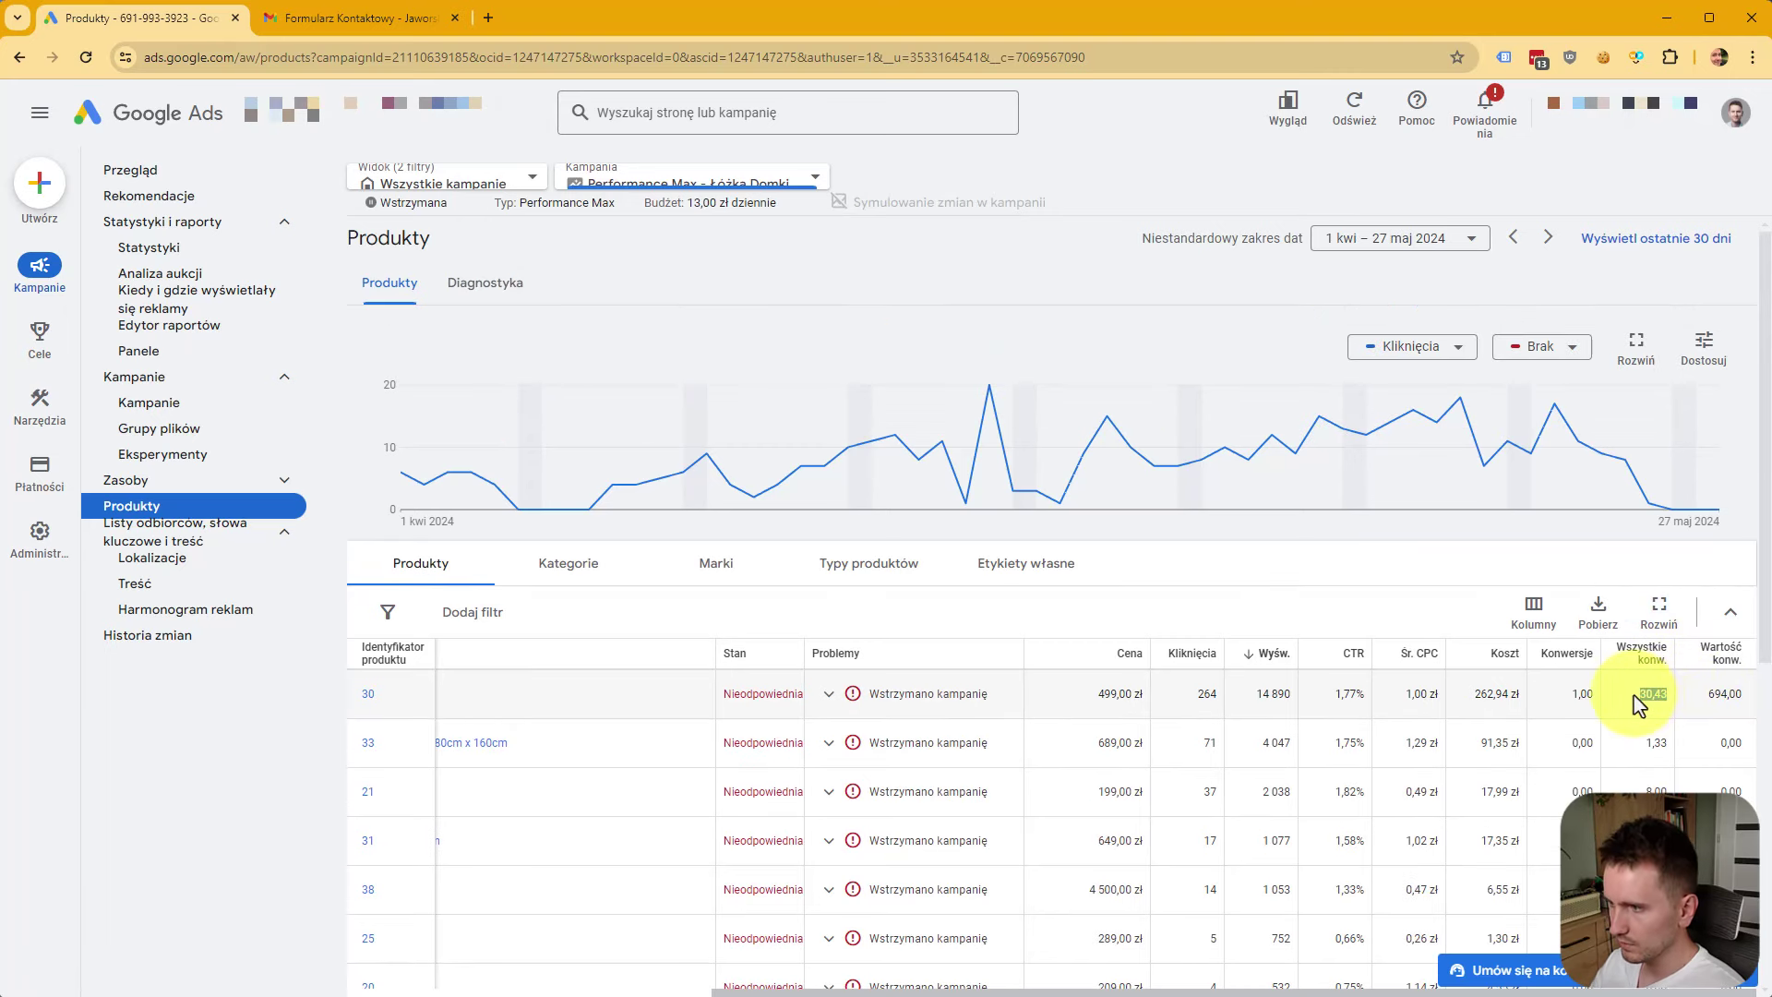
scroll(1642, 705, "down", 1)
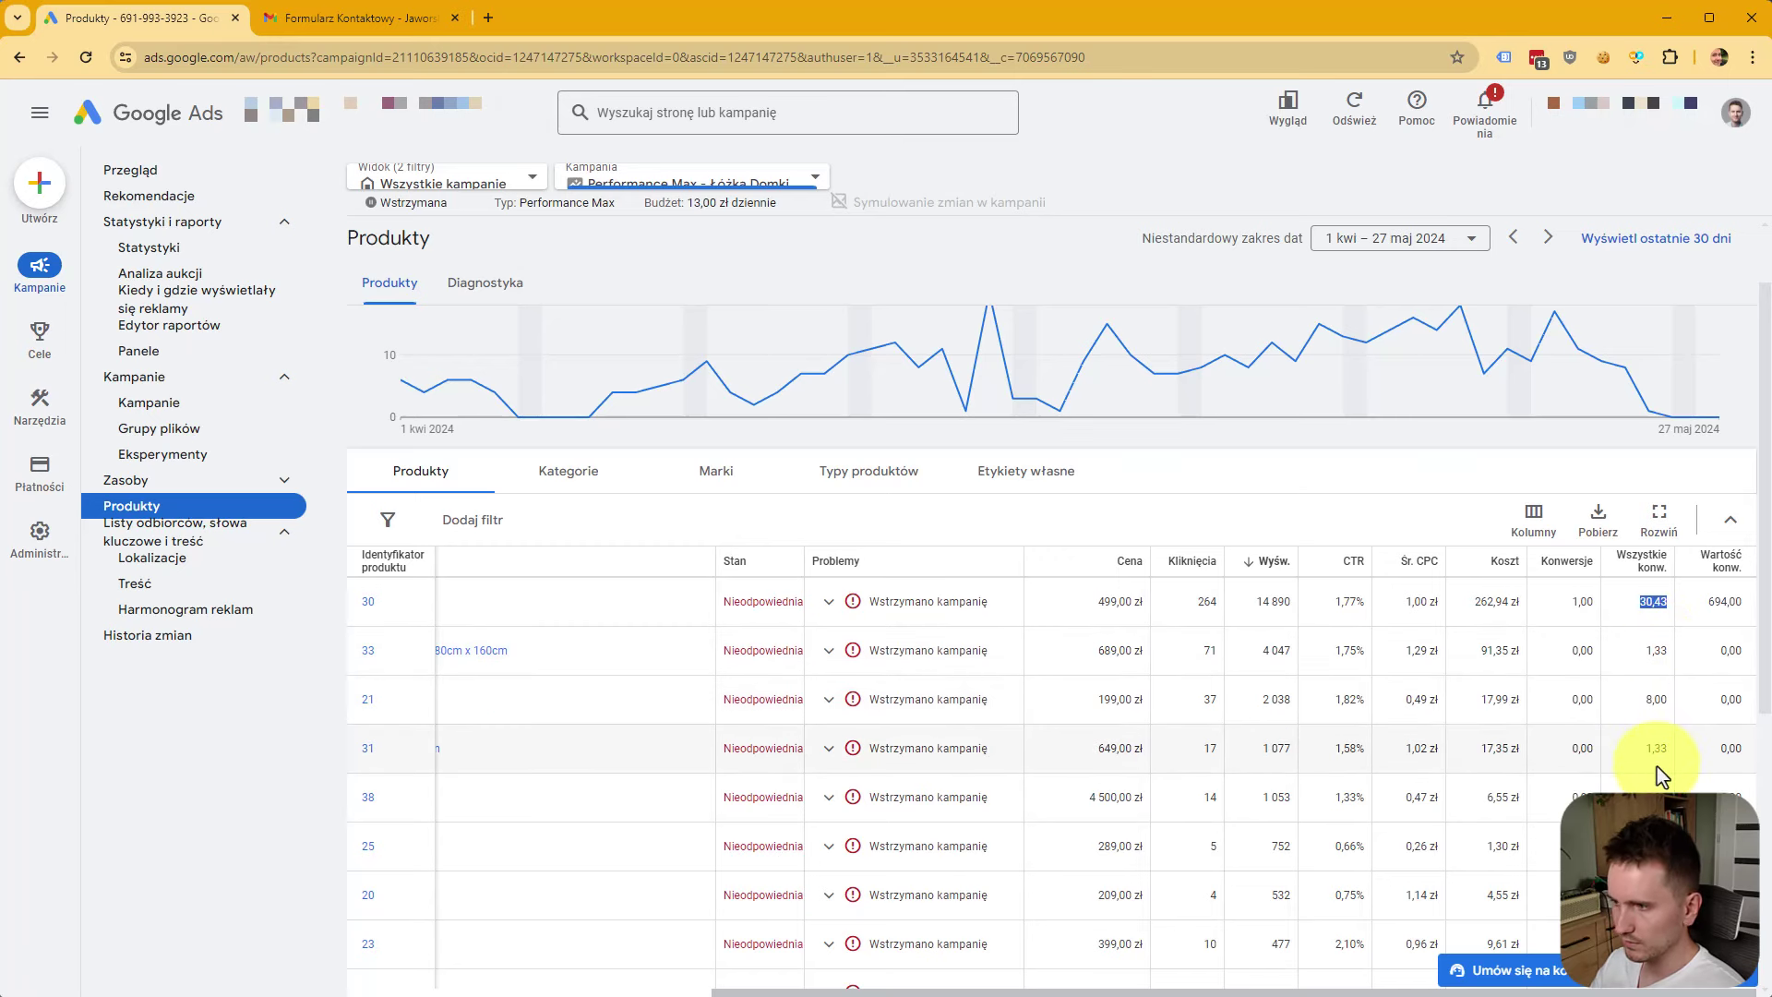
scroll(1661, 729, "up", 1)
left_click(1652, 694)
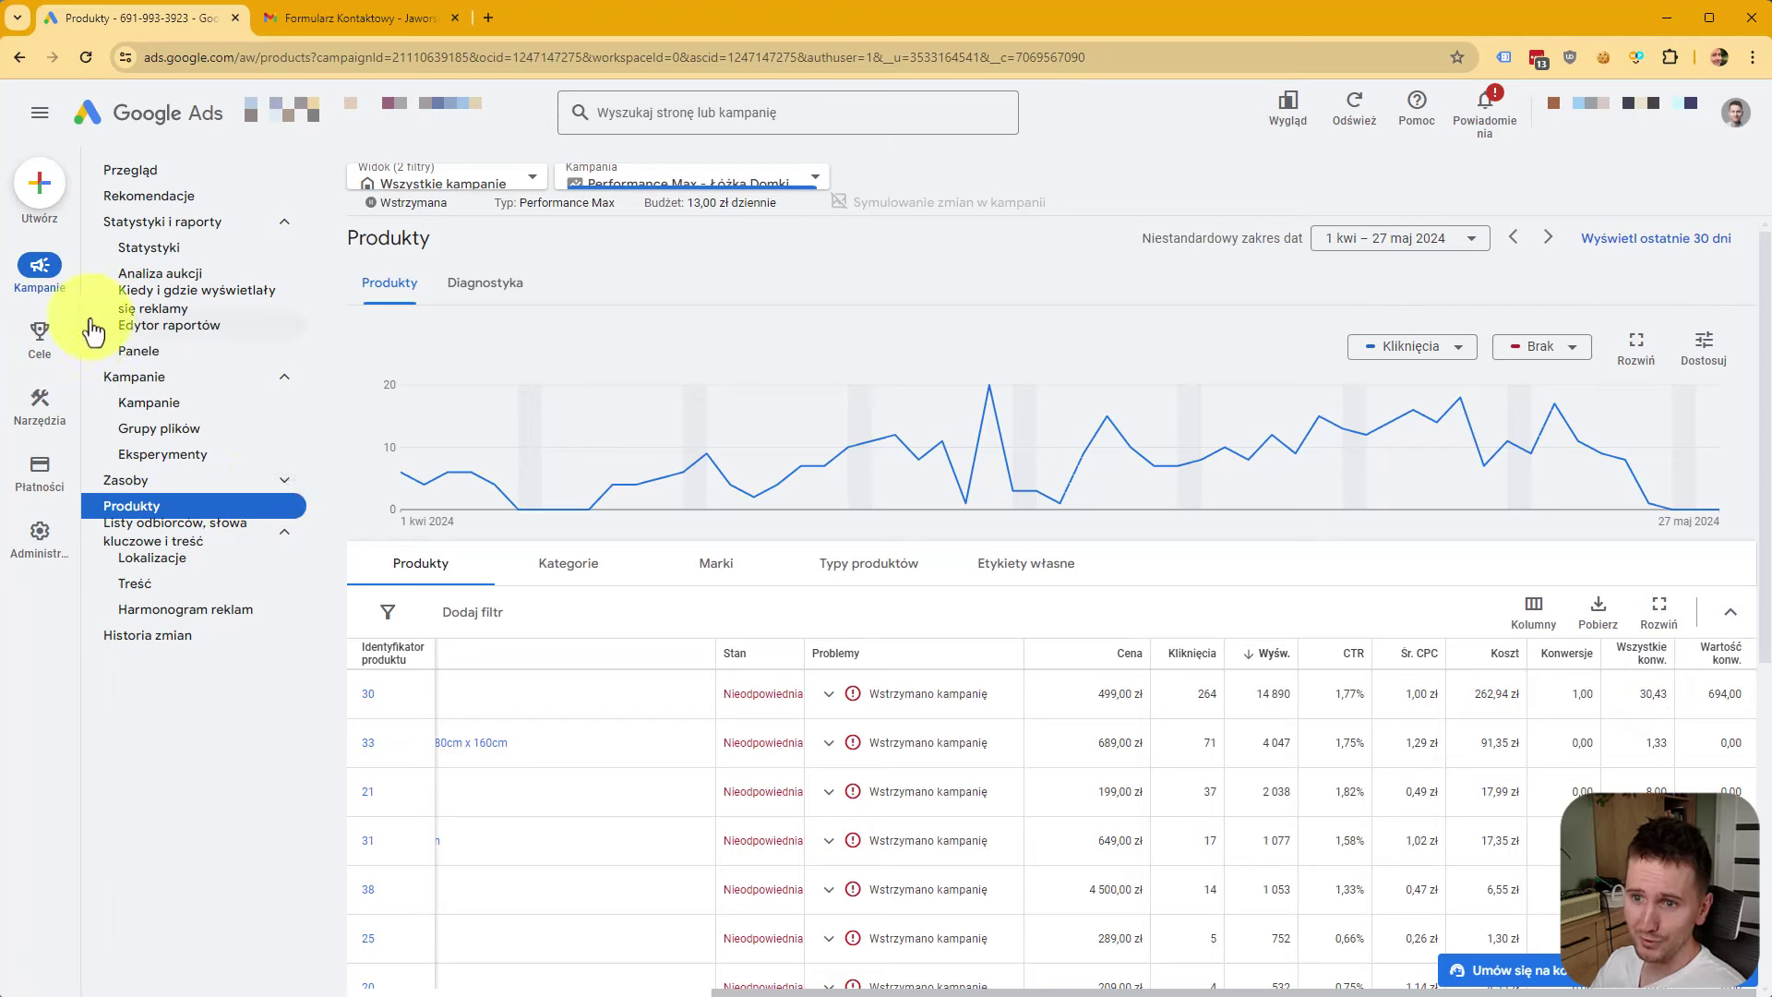
Open the conversion goals summary and check the name and conversion source of the Zakup goal's action.
left_click(39, 344)
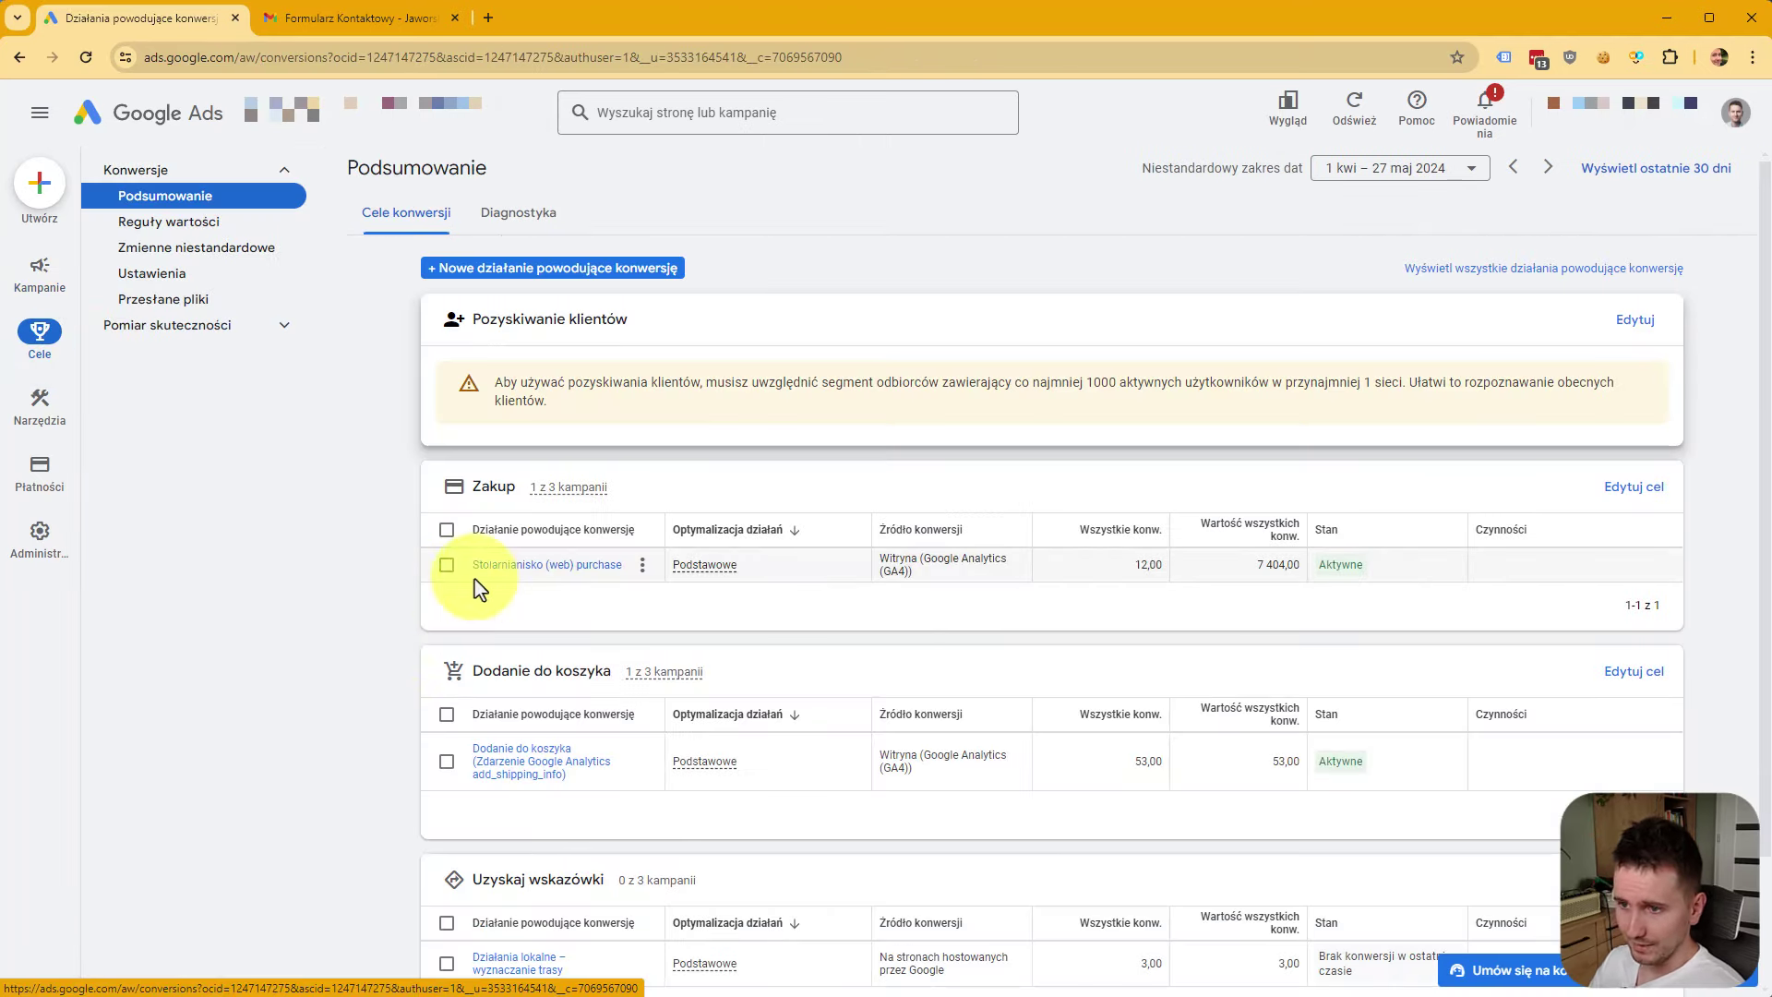
left_click_drag(570, 566, 627, 582)
mouse_move(918, 581)
left_mouse_down()
mouse_move(890, 557)
mouse_move(921, 581)
left_mouse_up()
left_click(890, 558)
left_click(923, 581)
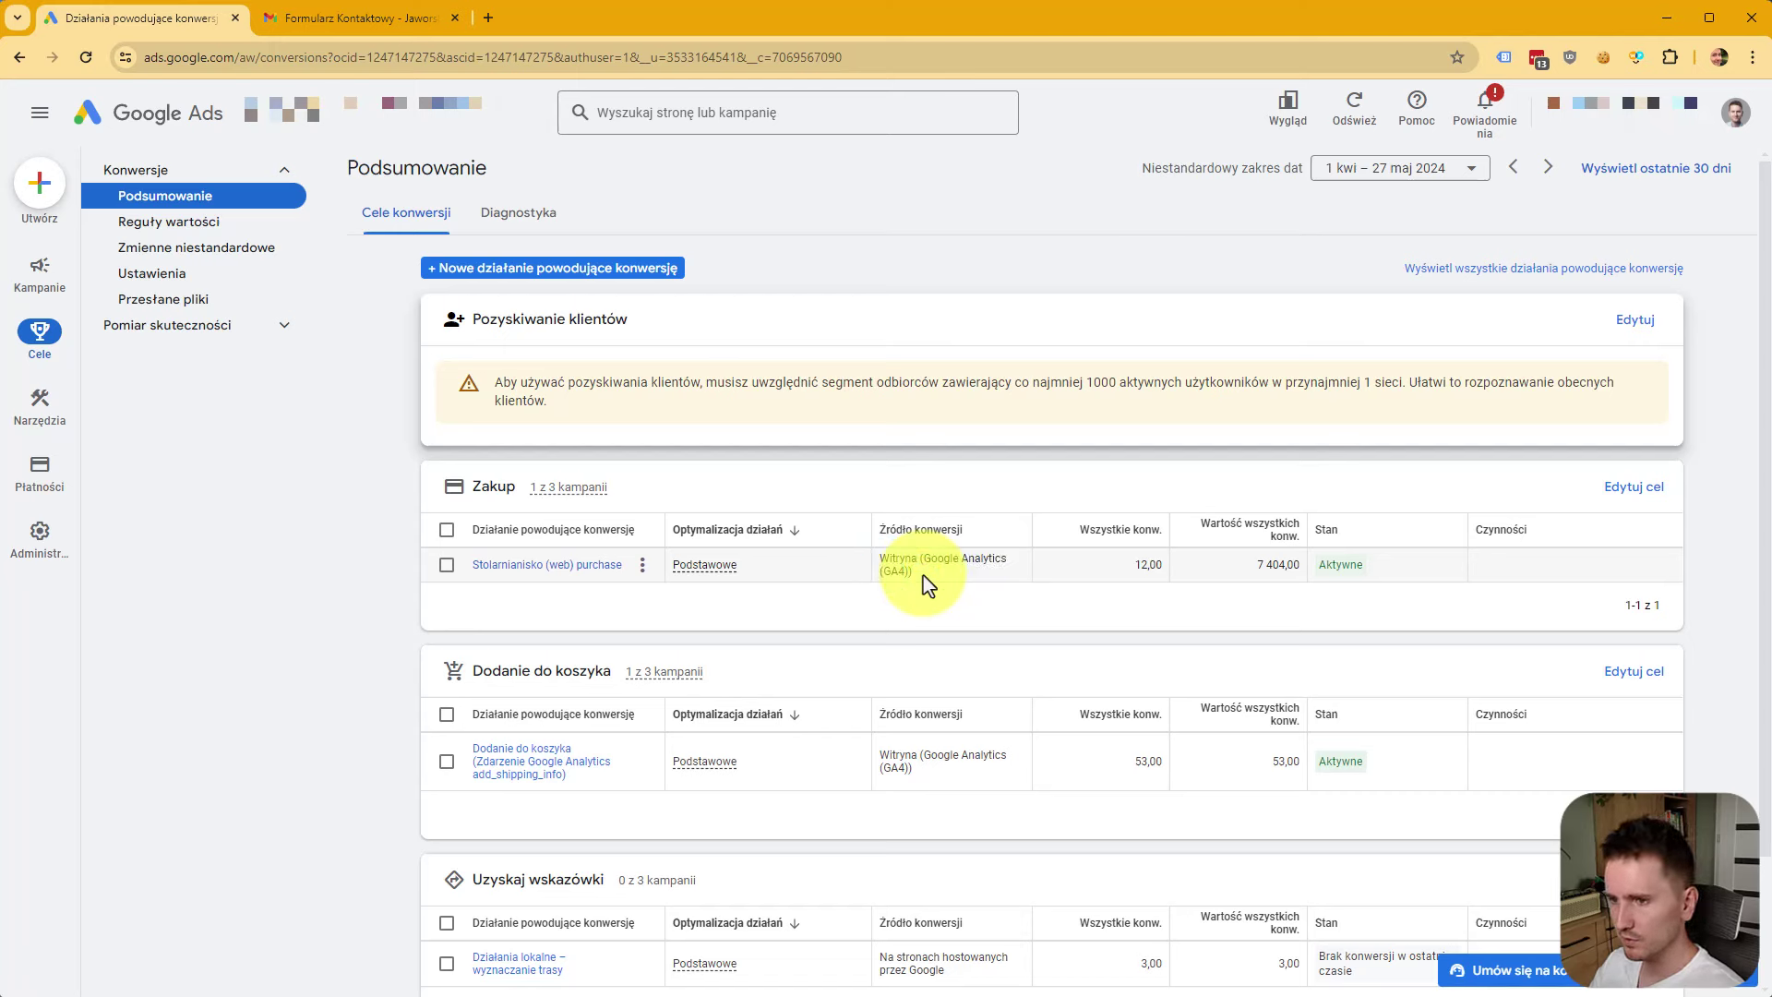
left_click_drag(925, 583, 882, 561)
left_click(921, 568)
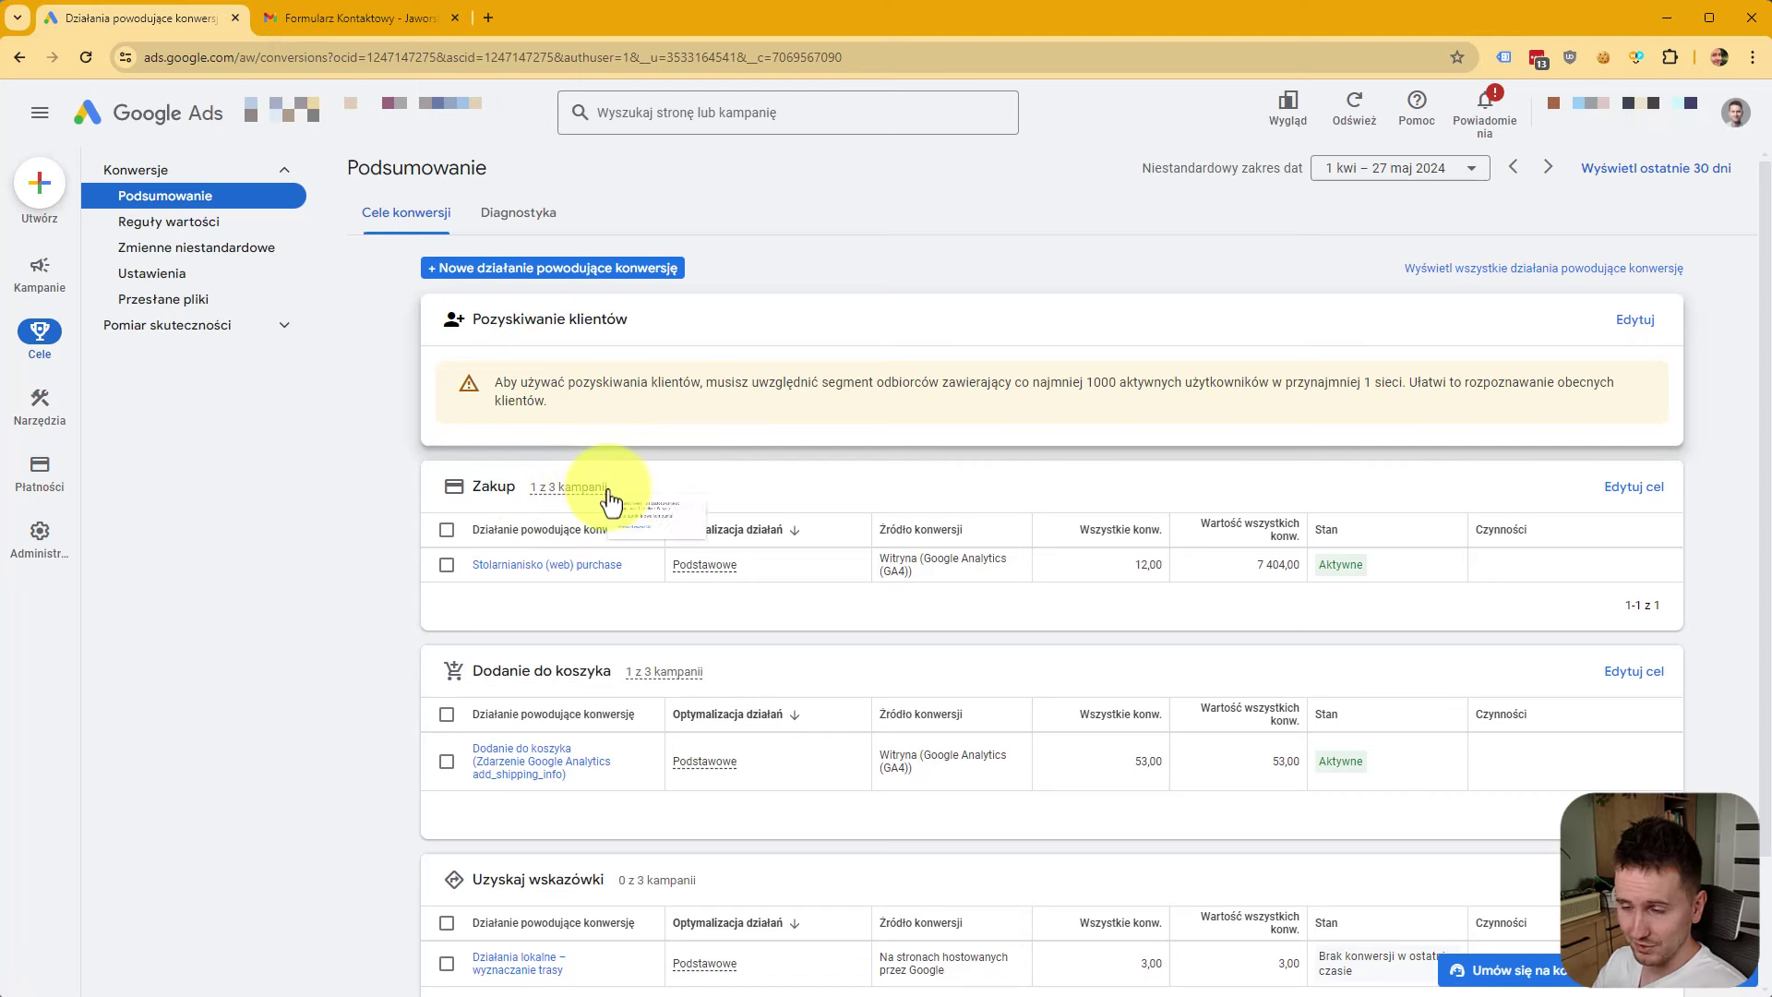
Check the all-conversions count and total conversion value of the Stolarnianisko (web) purchase action.
double_click(1128, 565)
left_click(1191, 611)
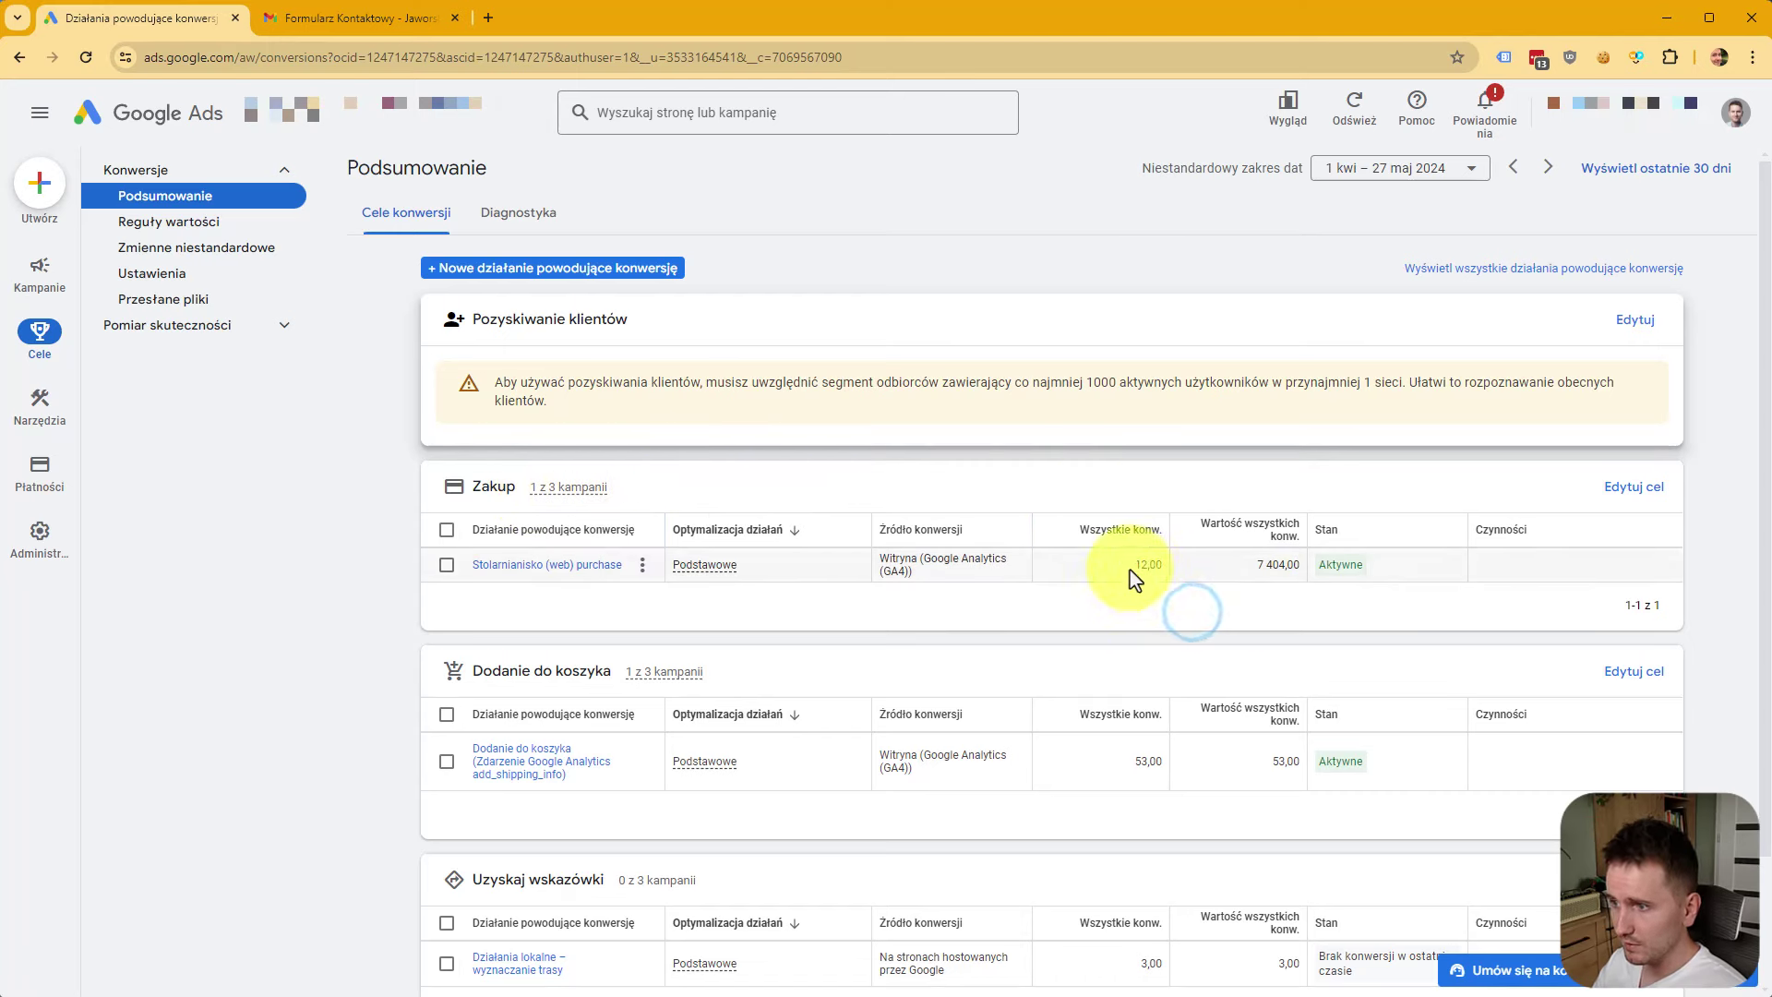
double_click(1136, 566)
left_click(1257, 565)
left_click(1233, 616)
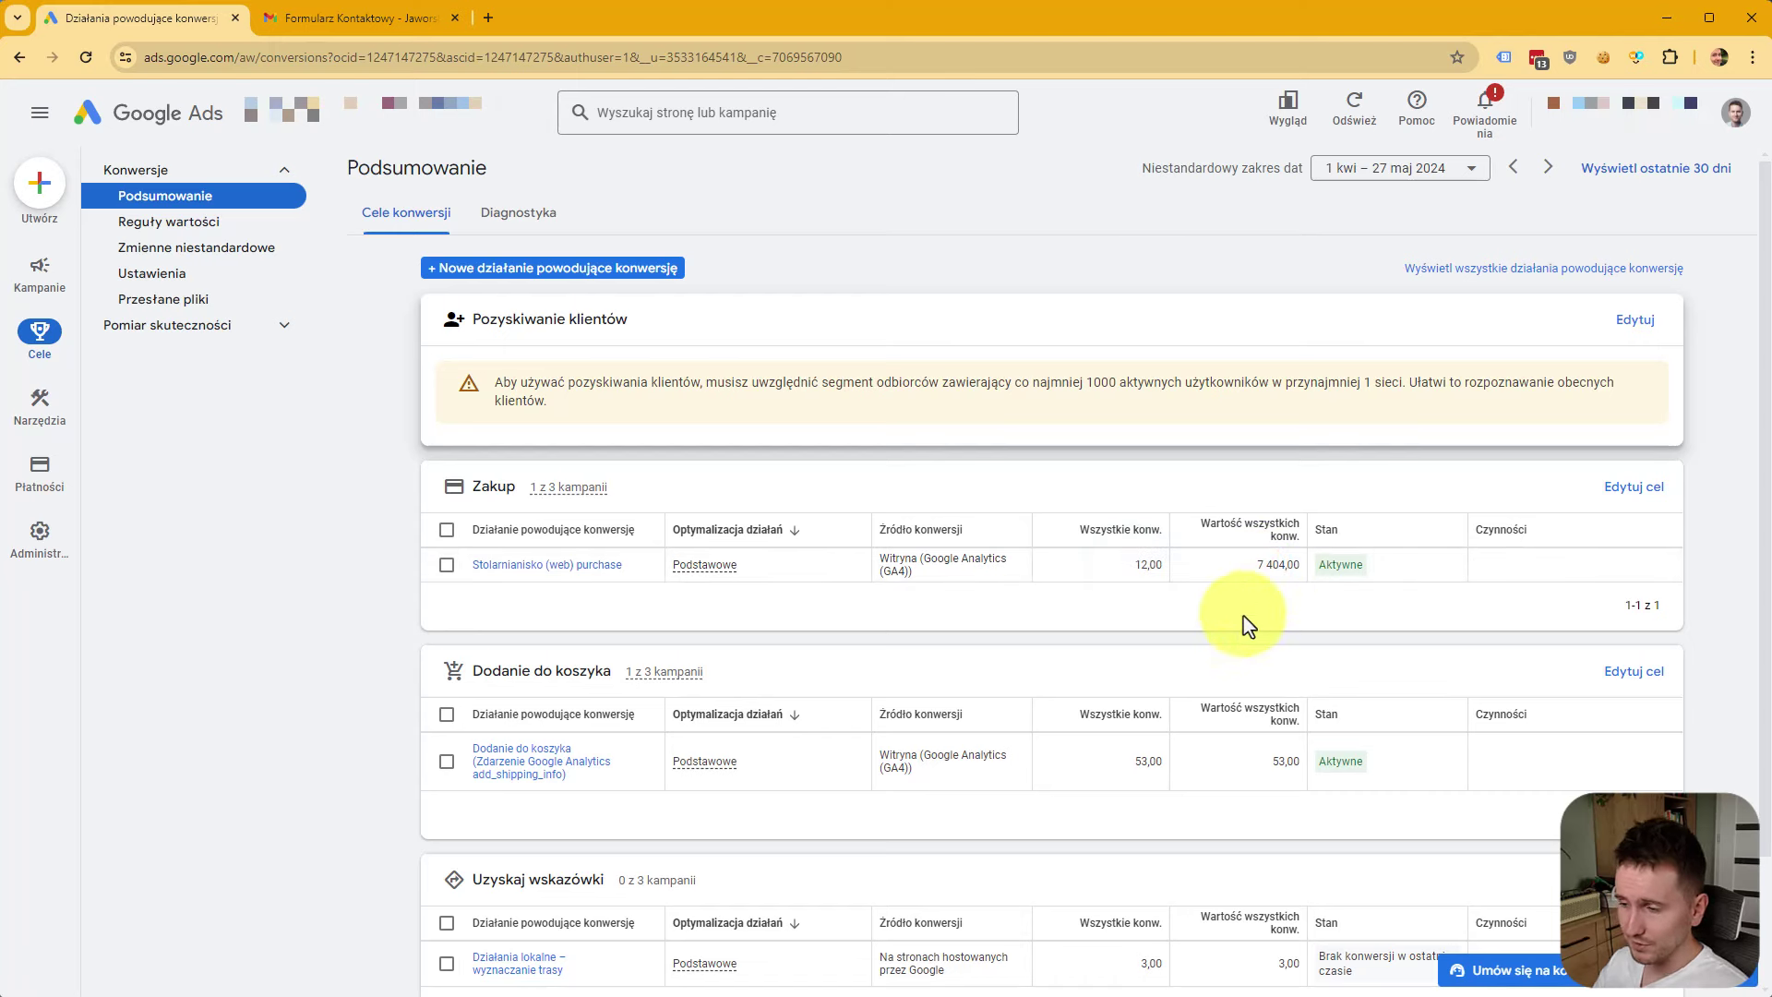
Check the all-conversions count and value of the add_shipping_info action in the Dodanie do koszyka goal.
scroll(1135, 613, "down", 1)
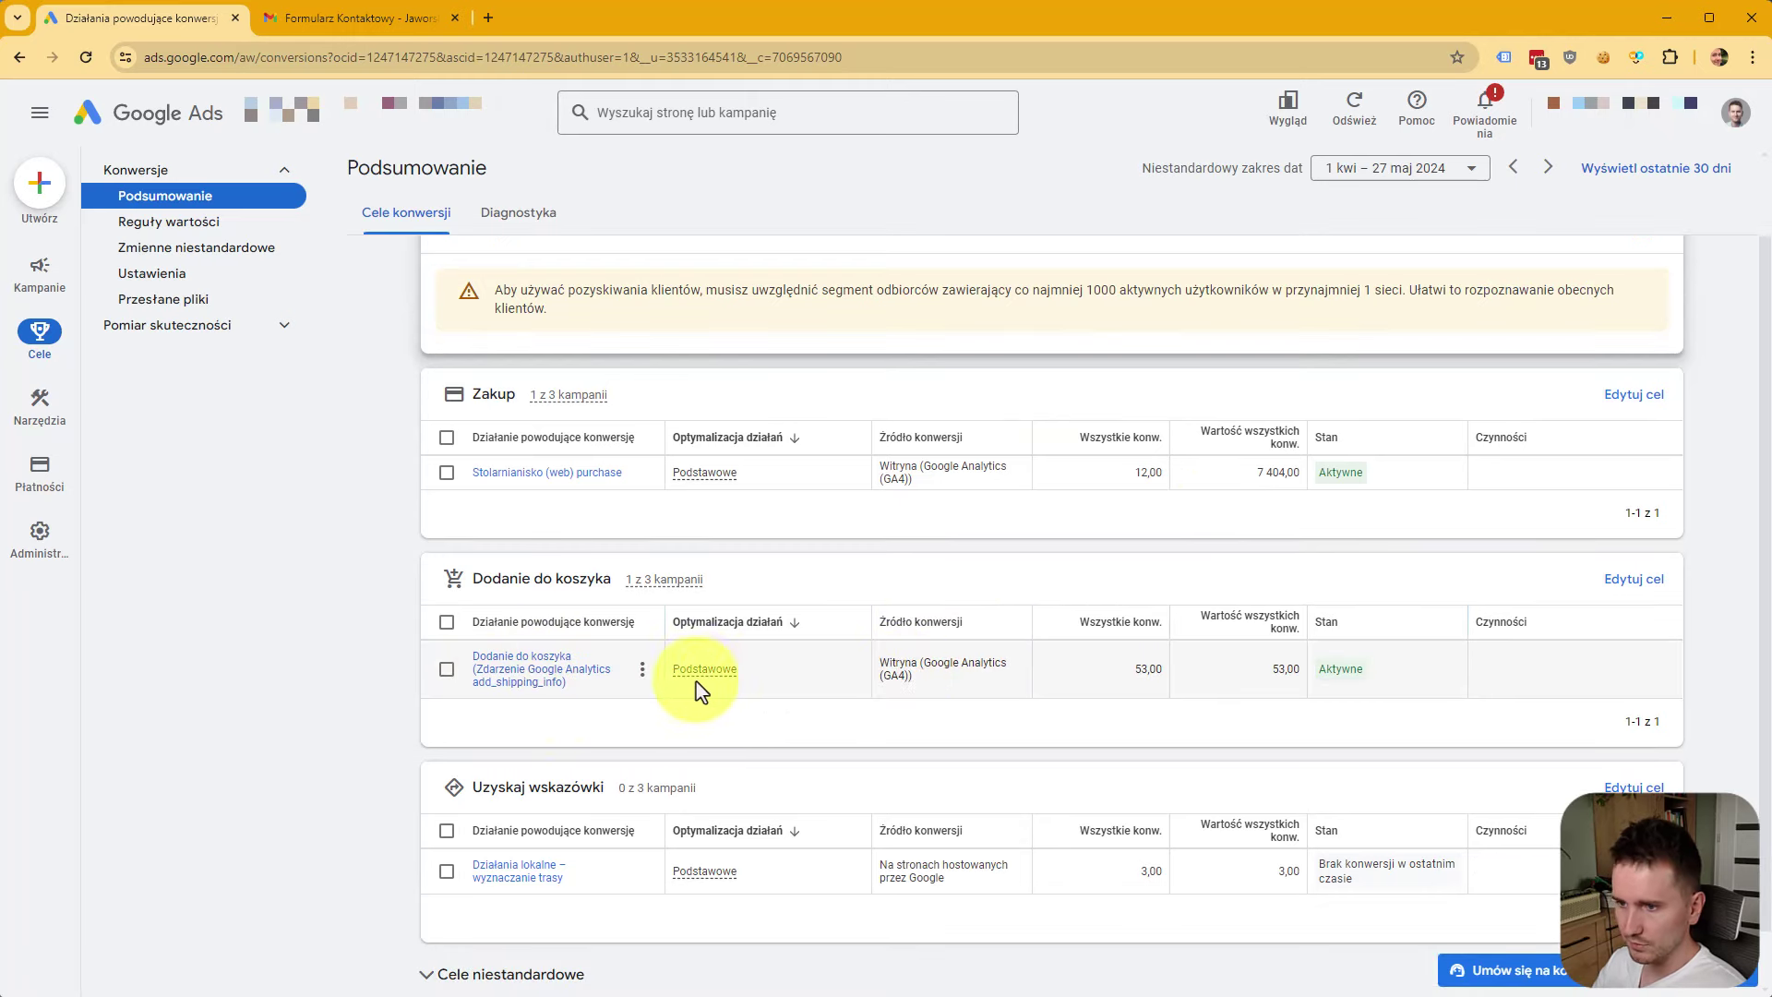
double_click(1139, 670)
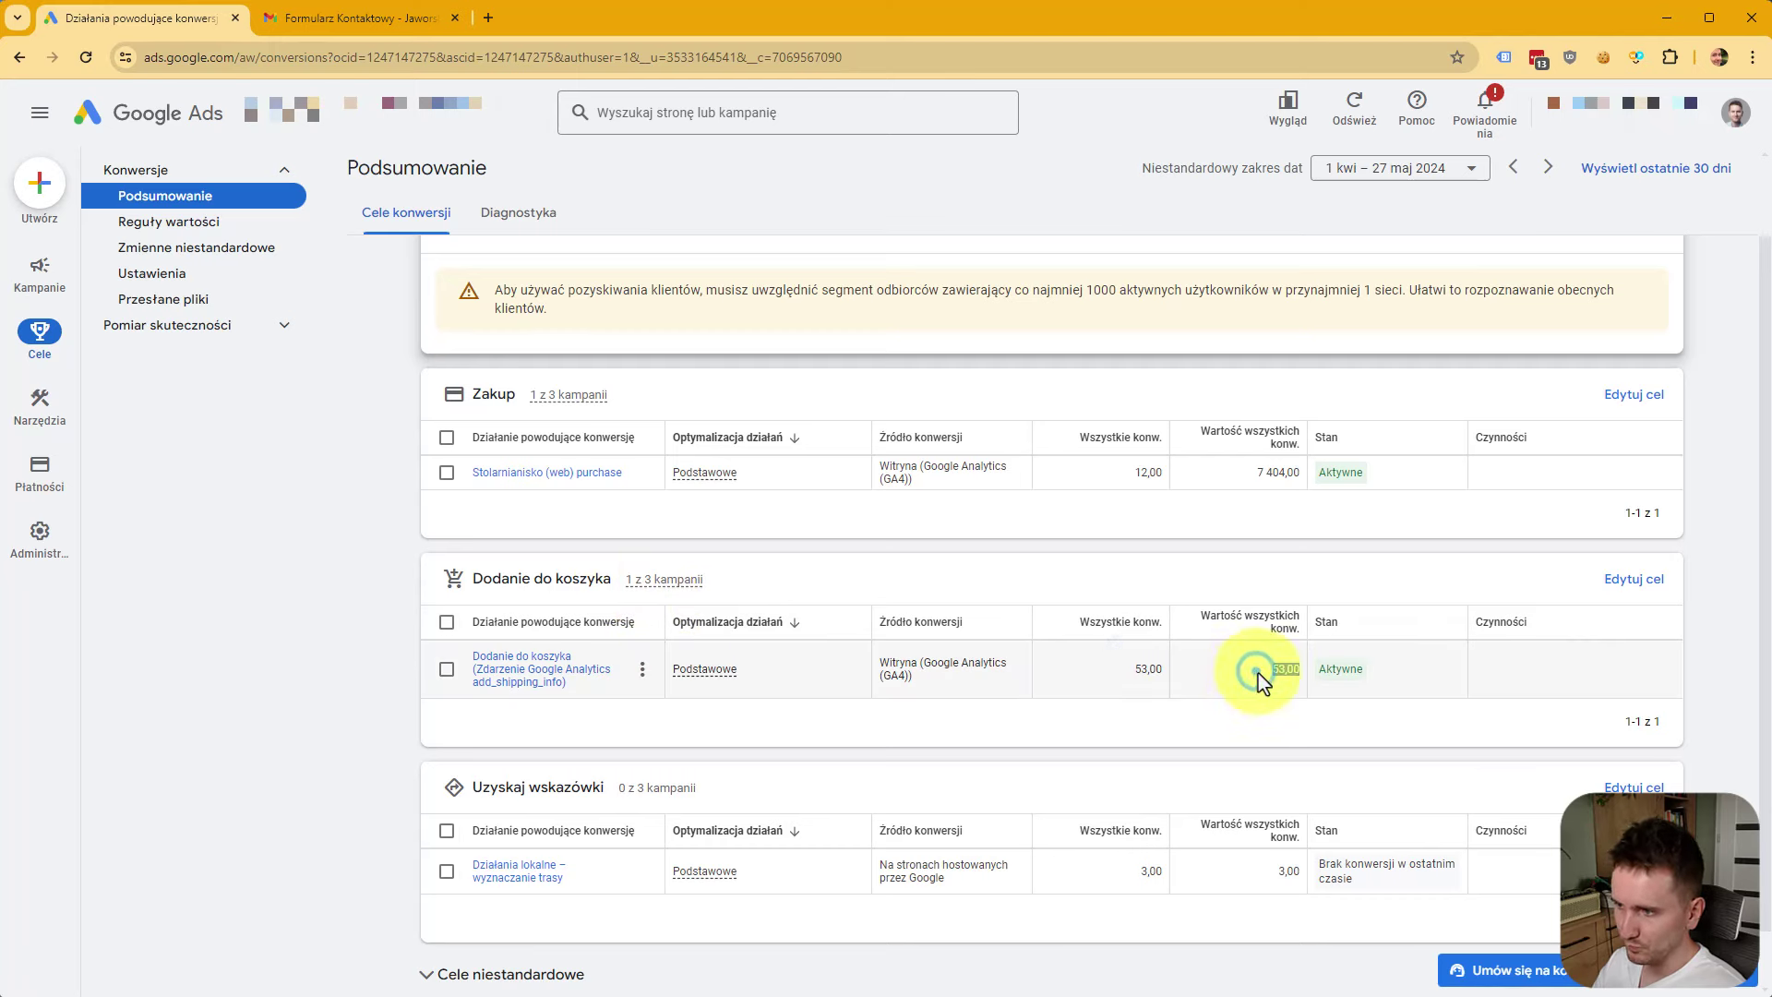
left_click(1264, 673)
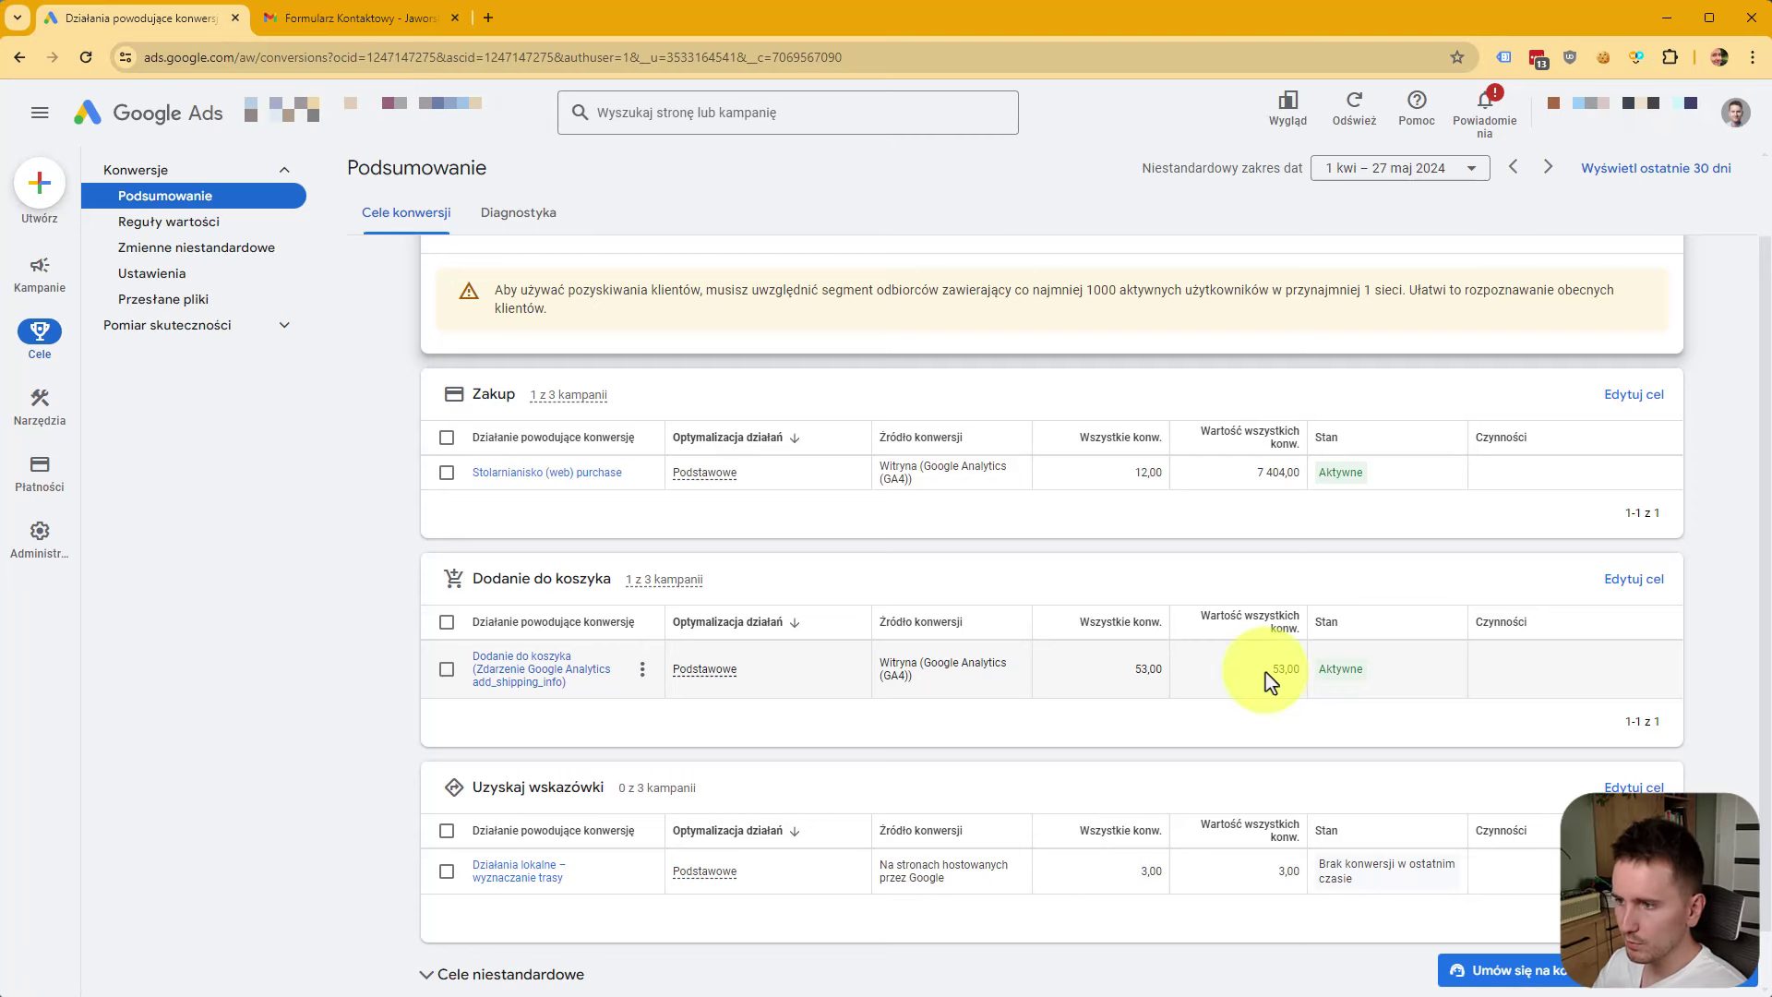
scroll(1271, 683, "down", 1)
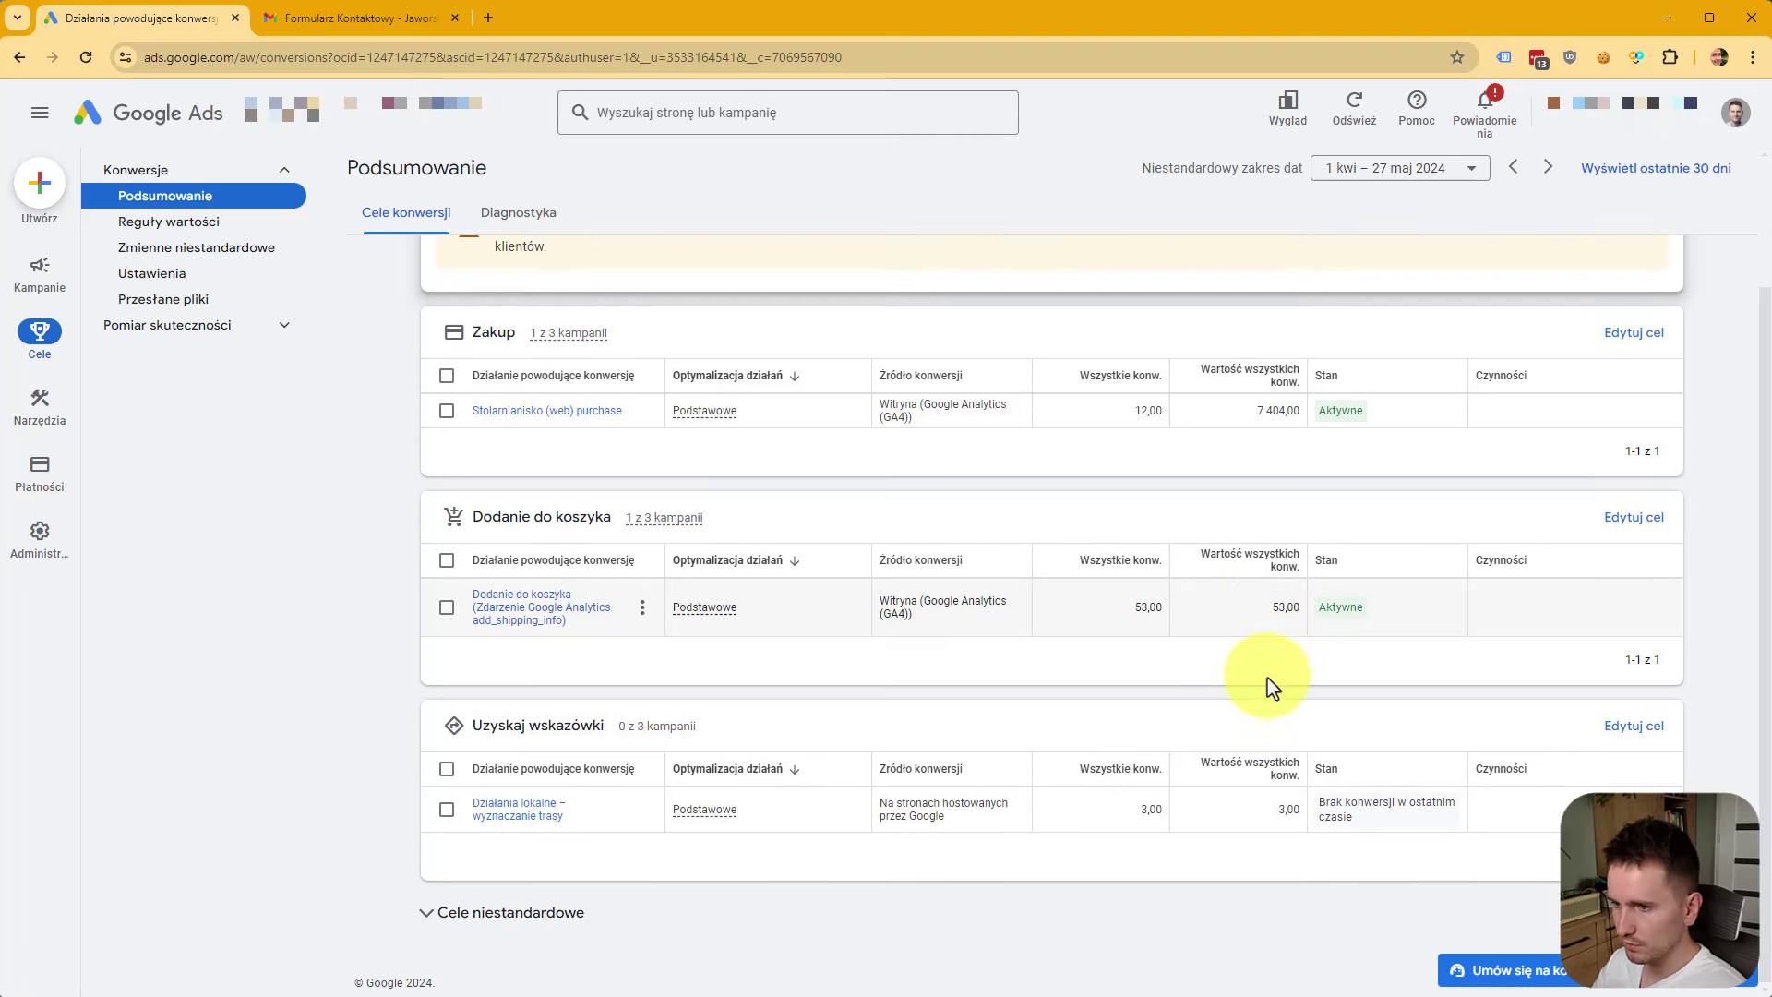
left_click(1166, 606)
left_click(1108, 617)
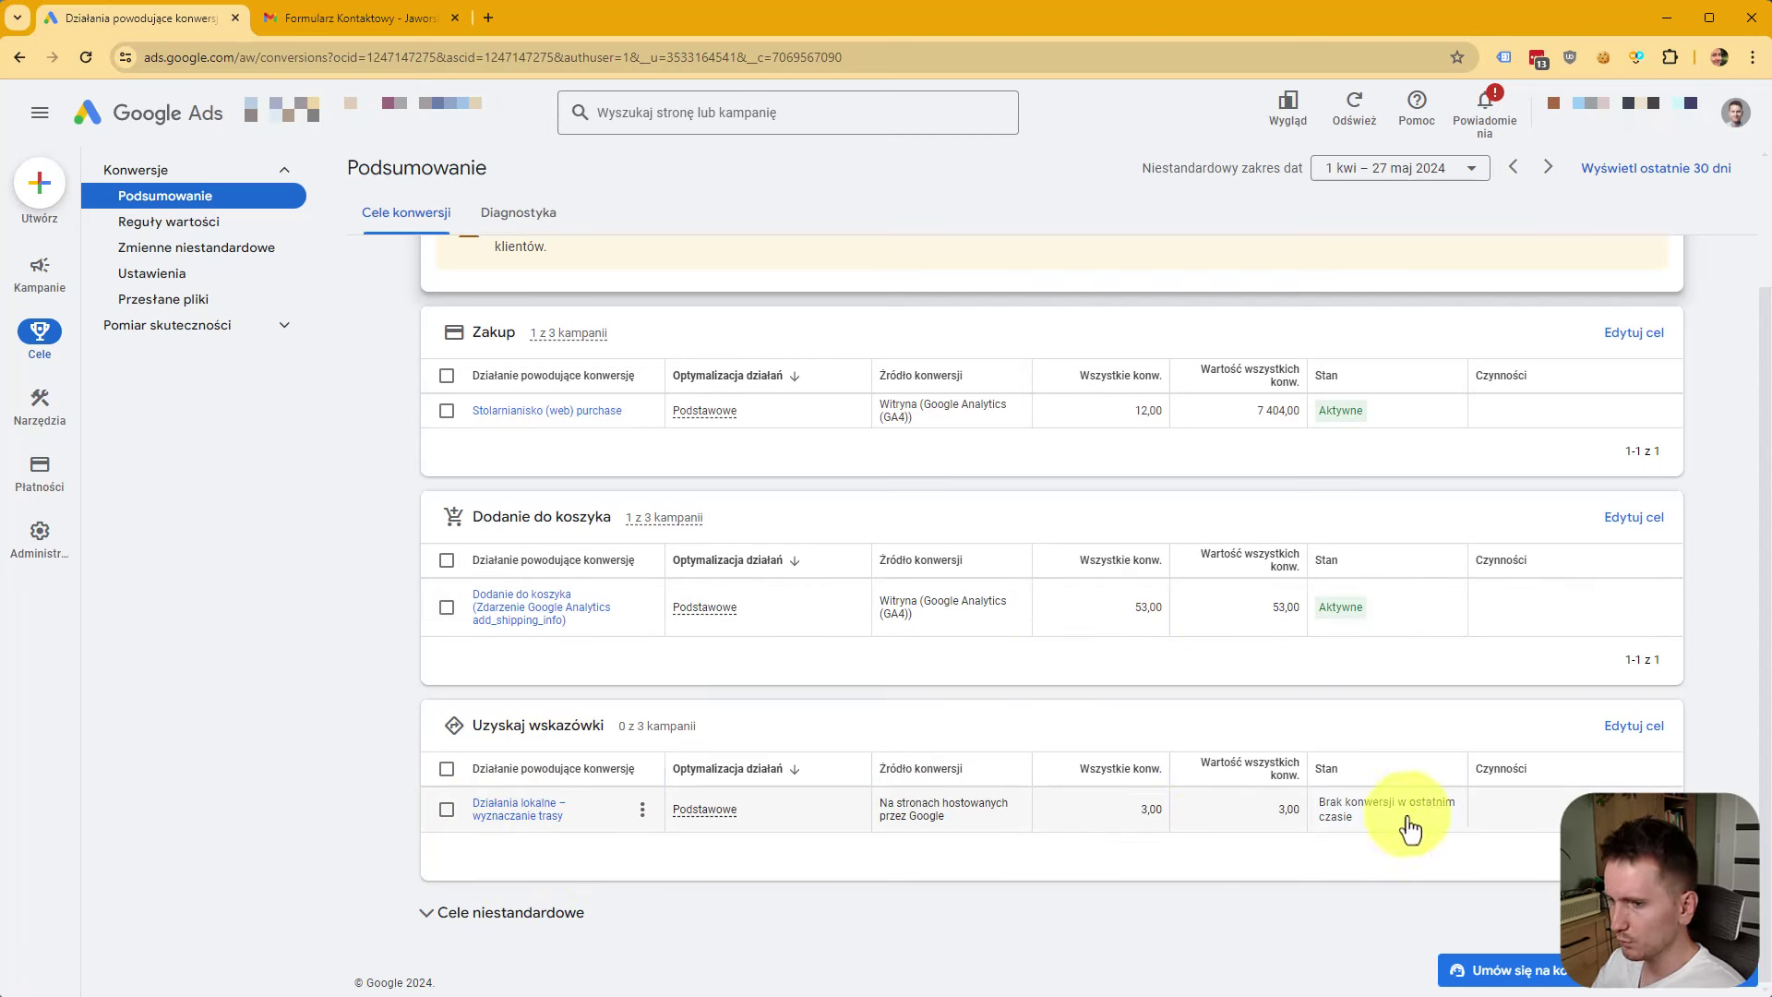
Check the status and conversions of the Uzyskaj wskazówki goal's action, and recheck the purchase action's conversions and value.
mouse_move(1403, 835)
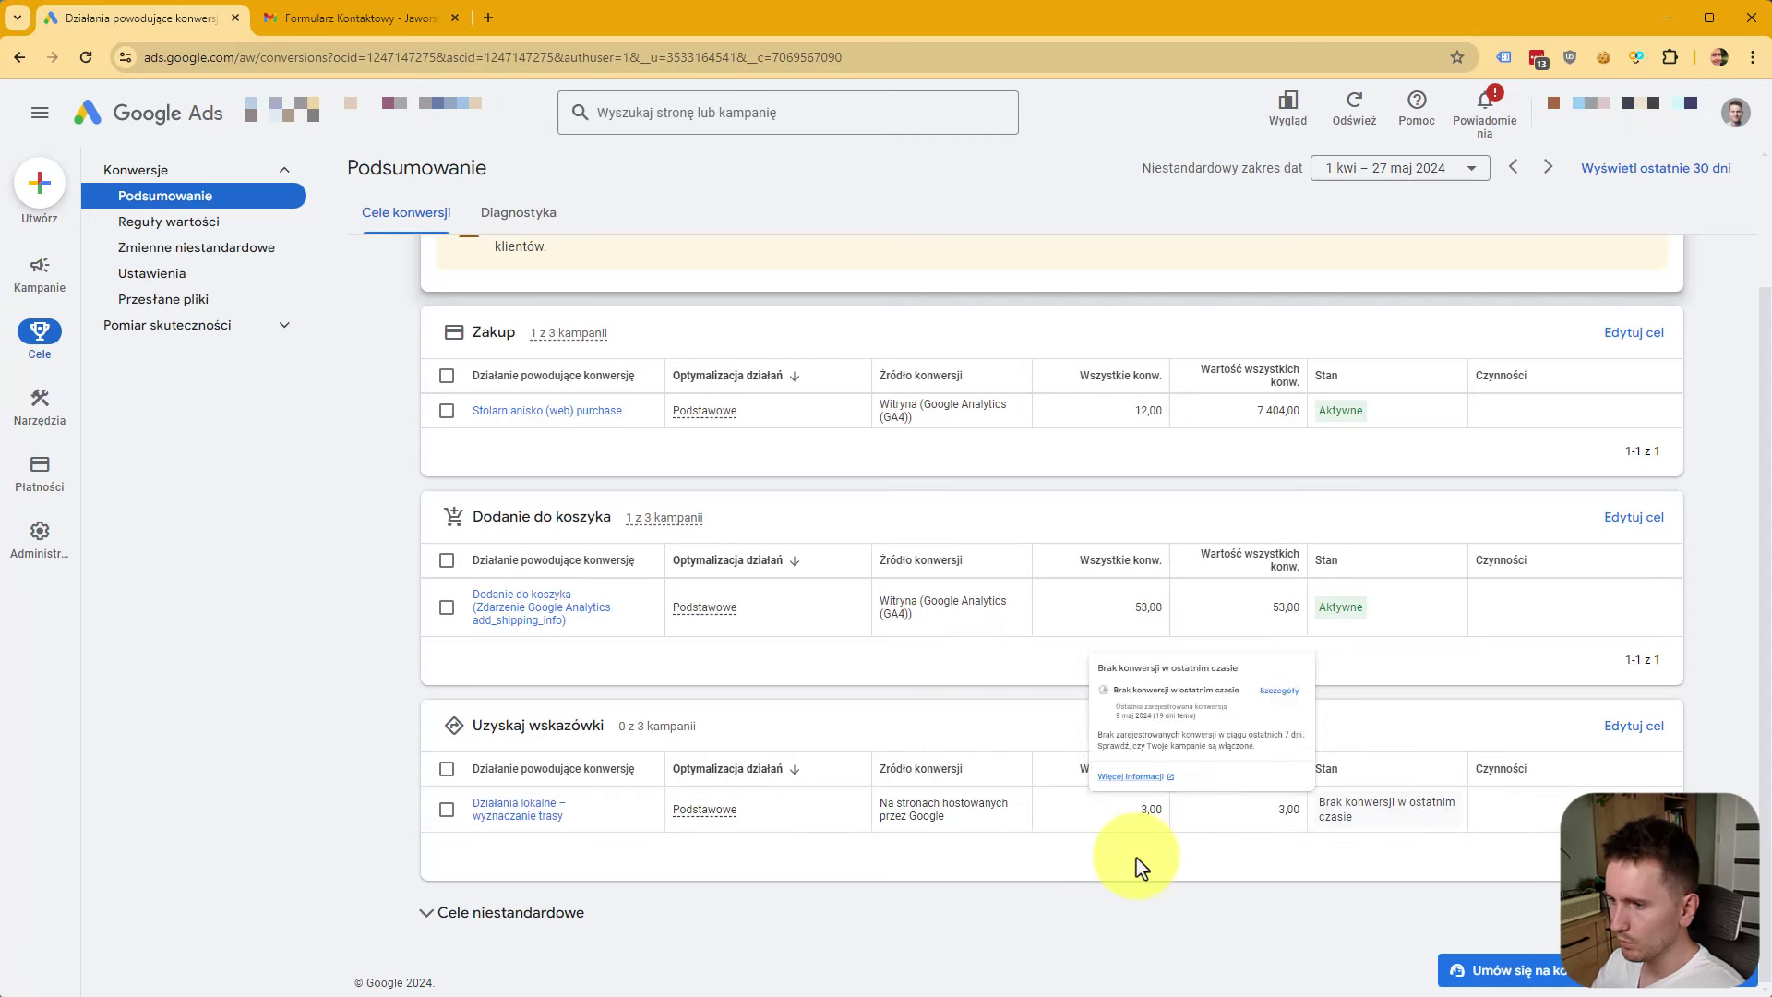
left_click(1145, 808)
scroll(1171, 890, "up", 1)
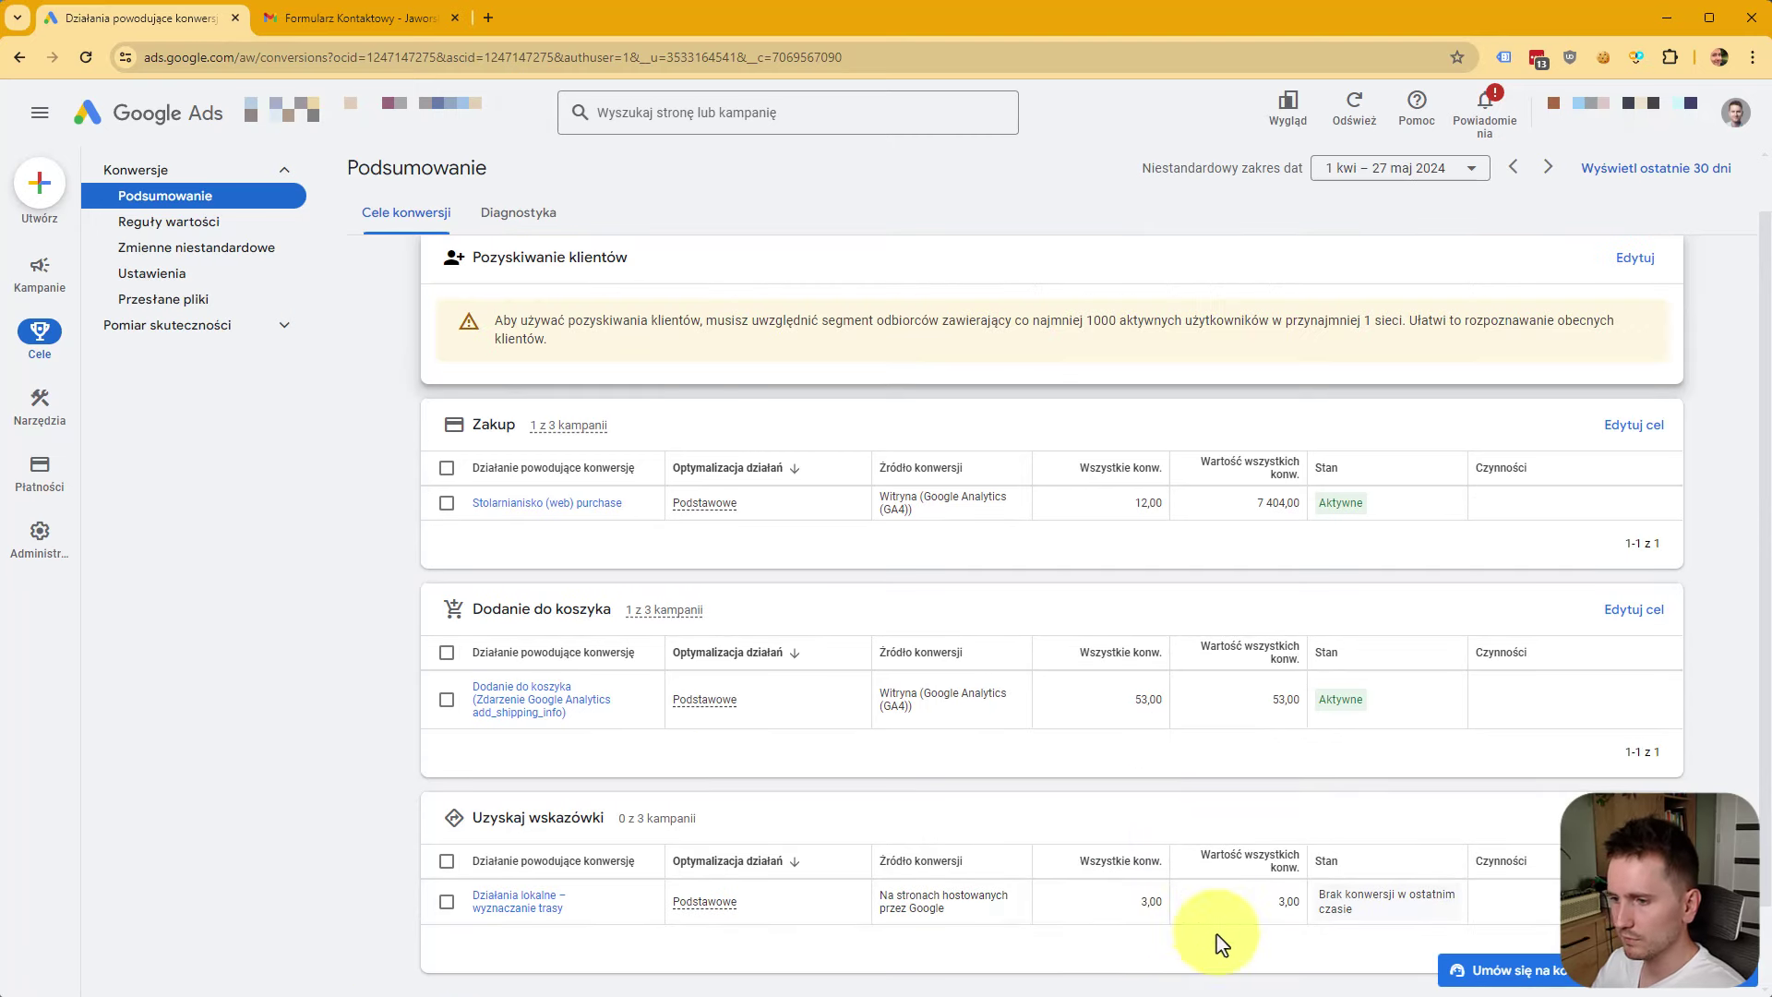
scroll(1171, 941, "up", 1)
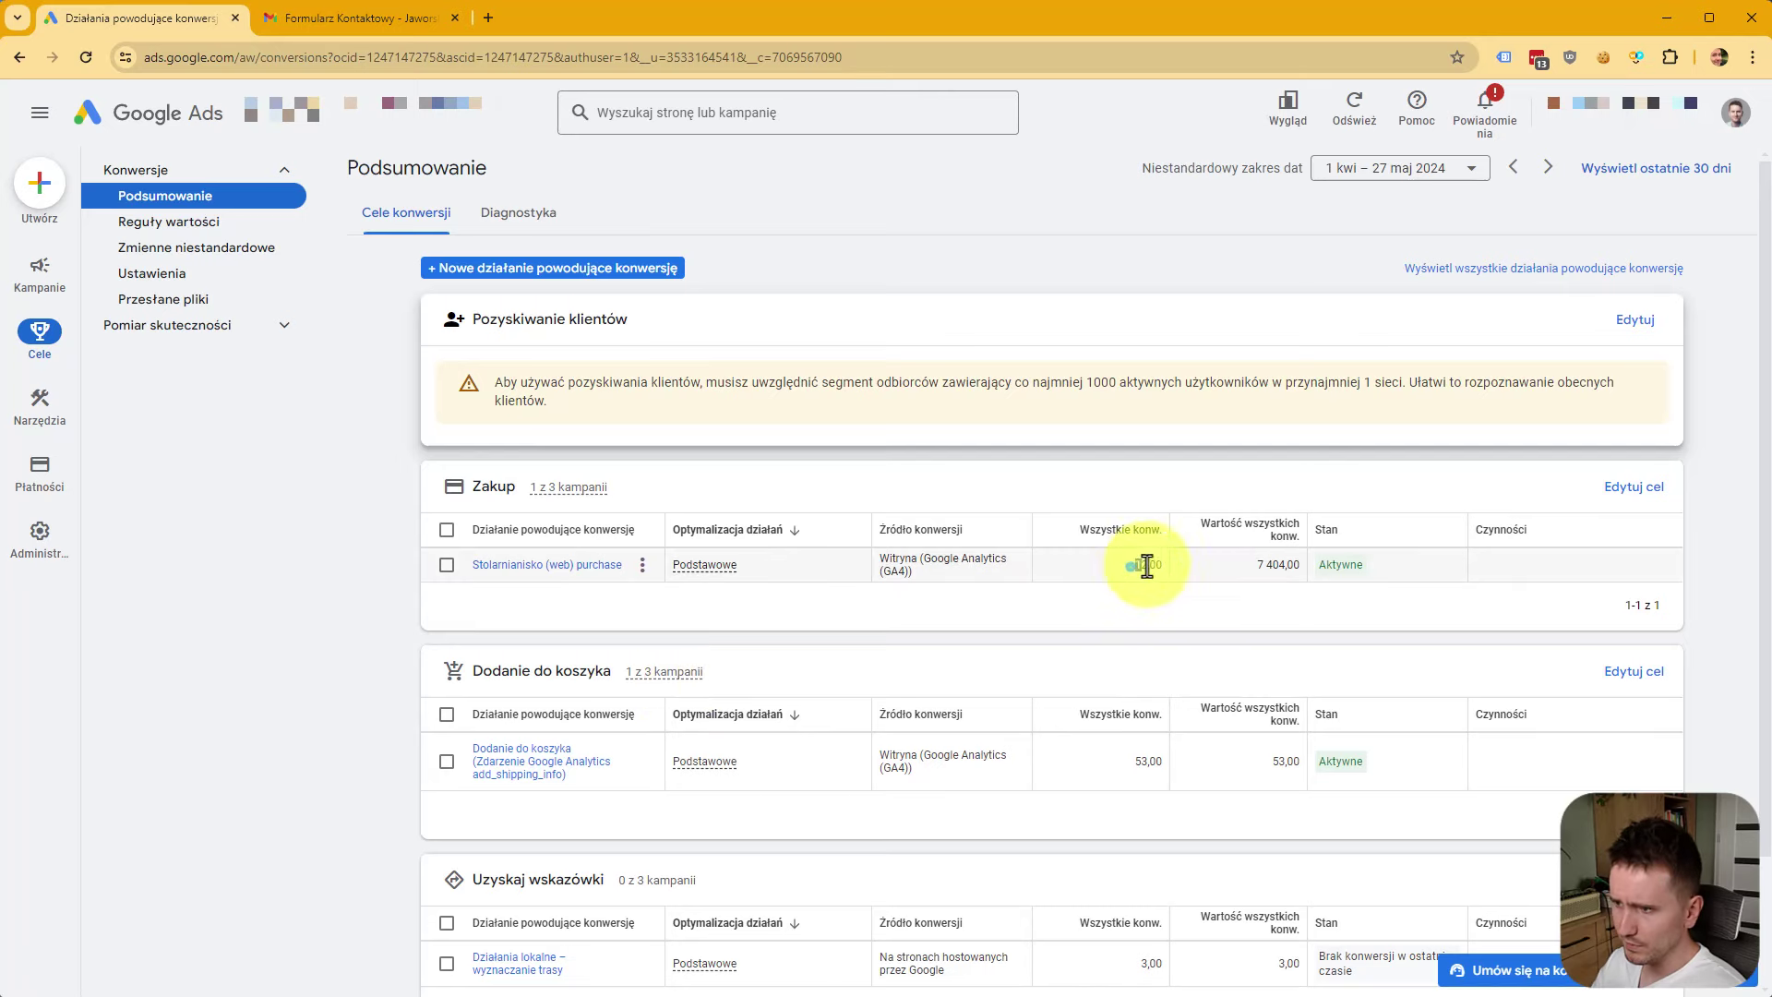
left_click_drag(1130, 564, 1297, 565)
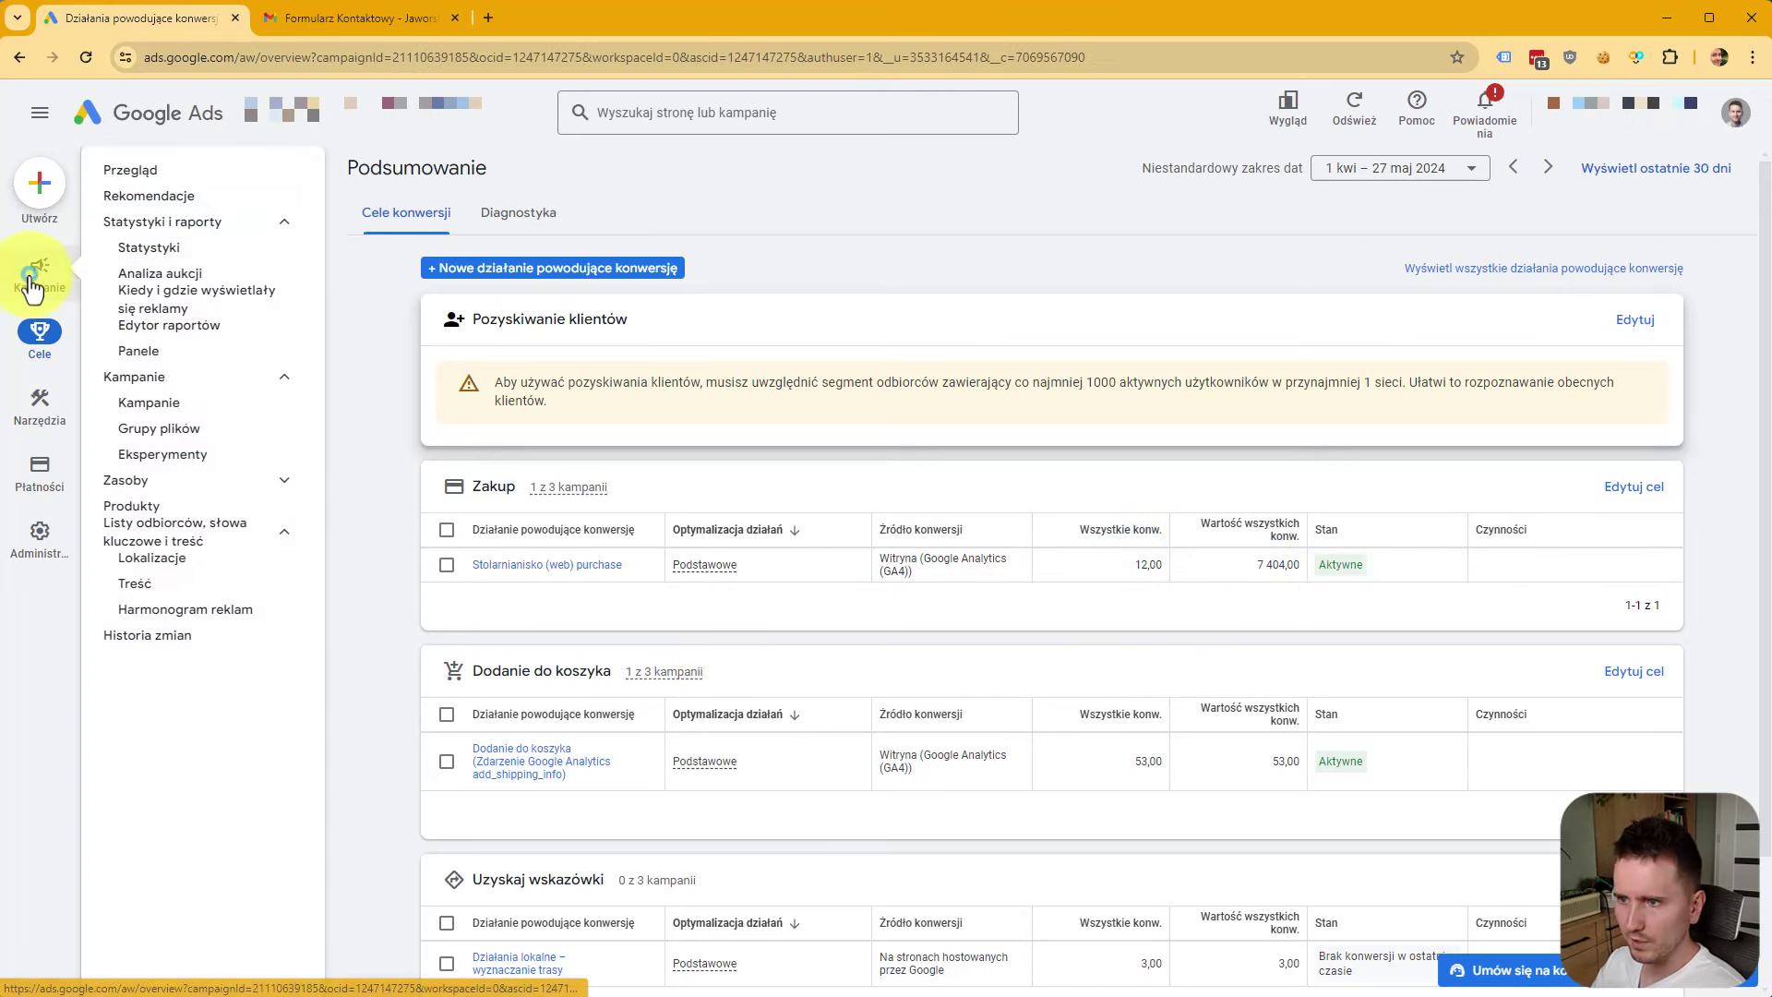
Return to the campaign list and widen it from the single Performance Max campaign to all campaigns.
left_click(37, 272)
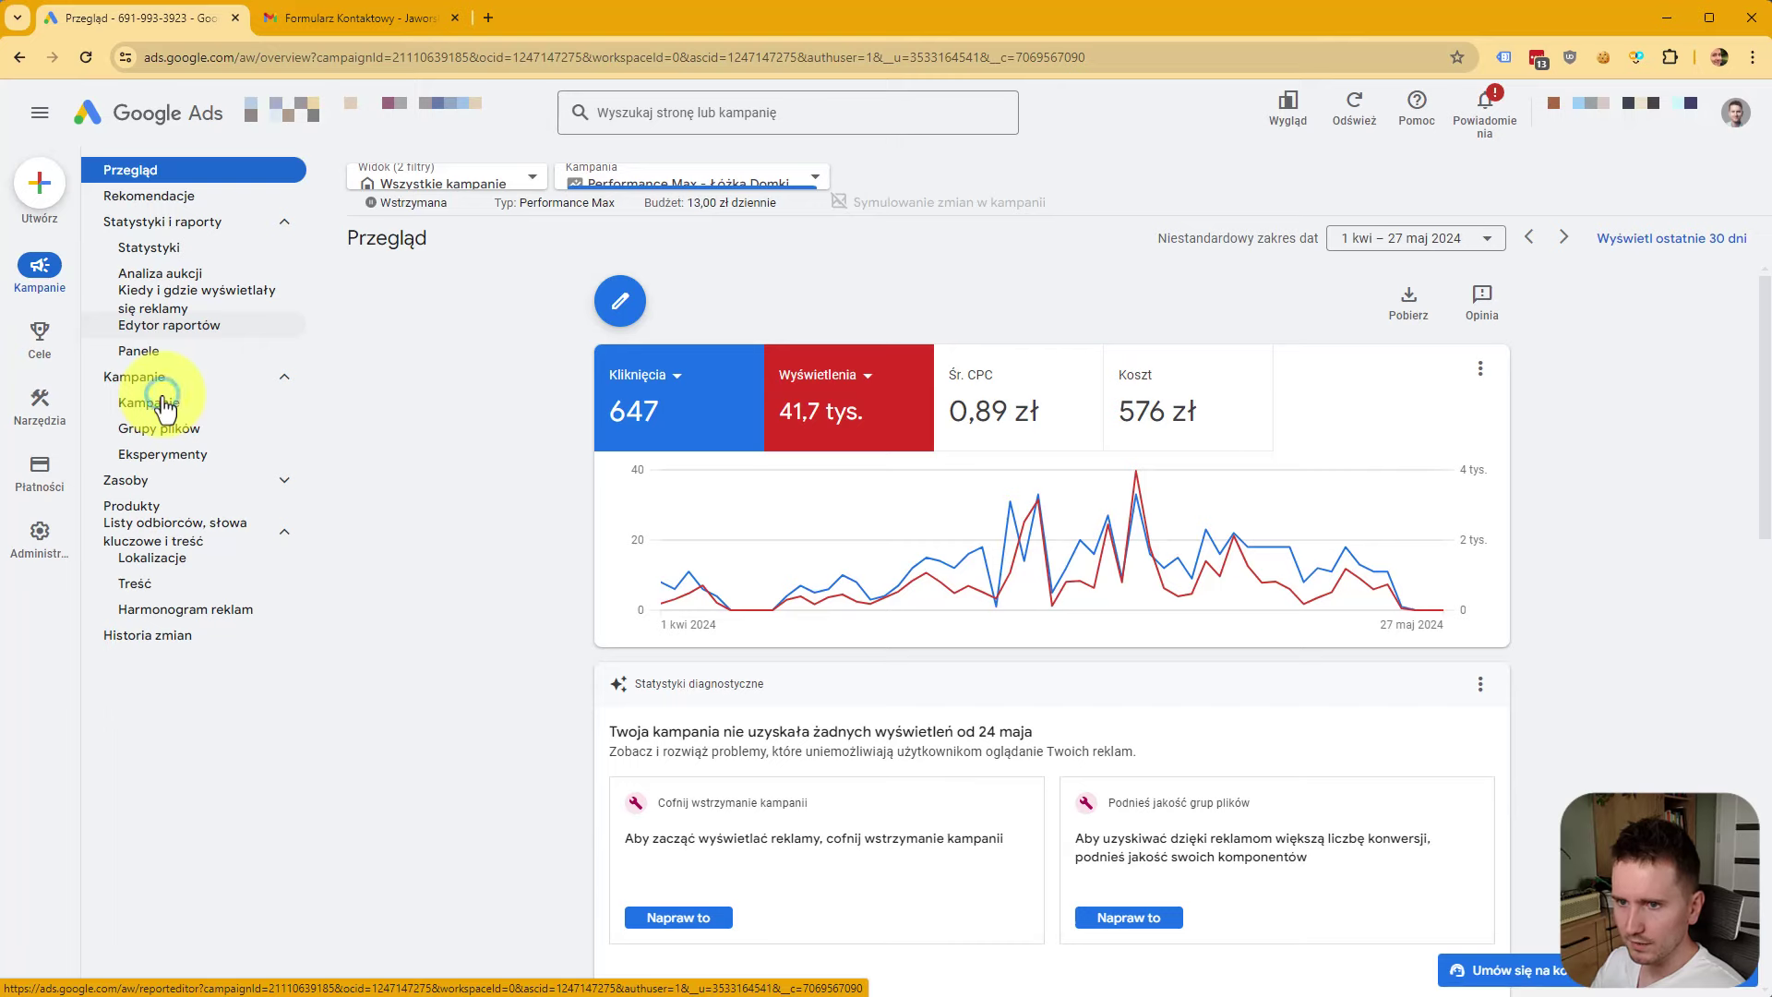
left_click(159, 403)
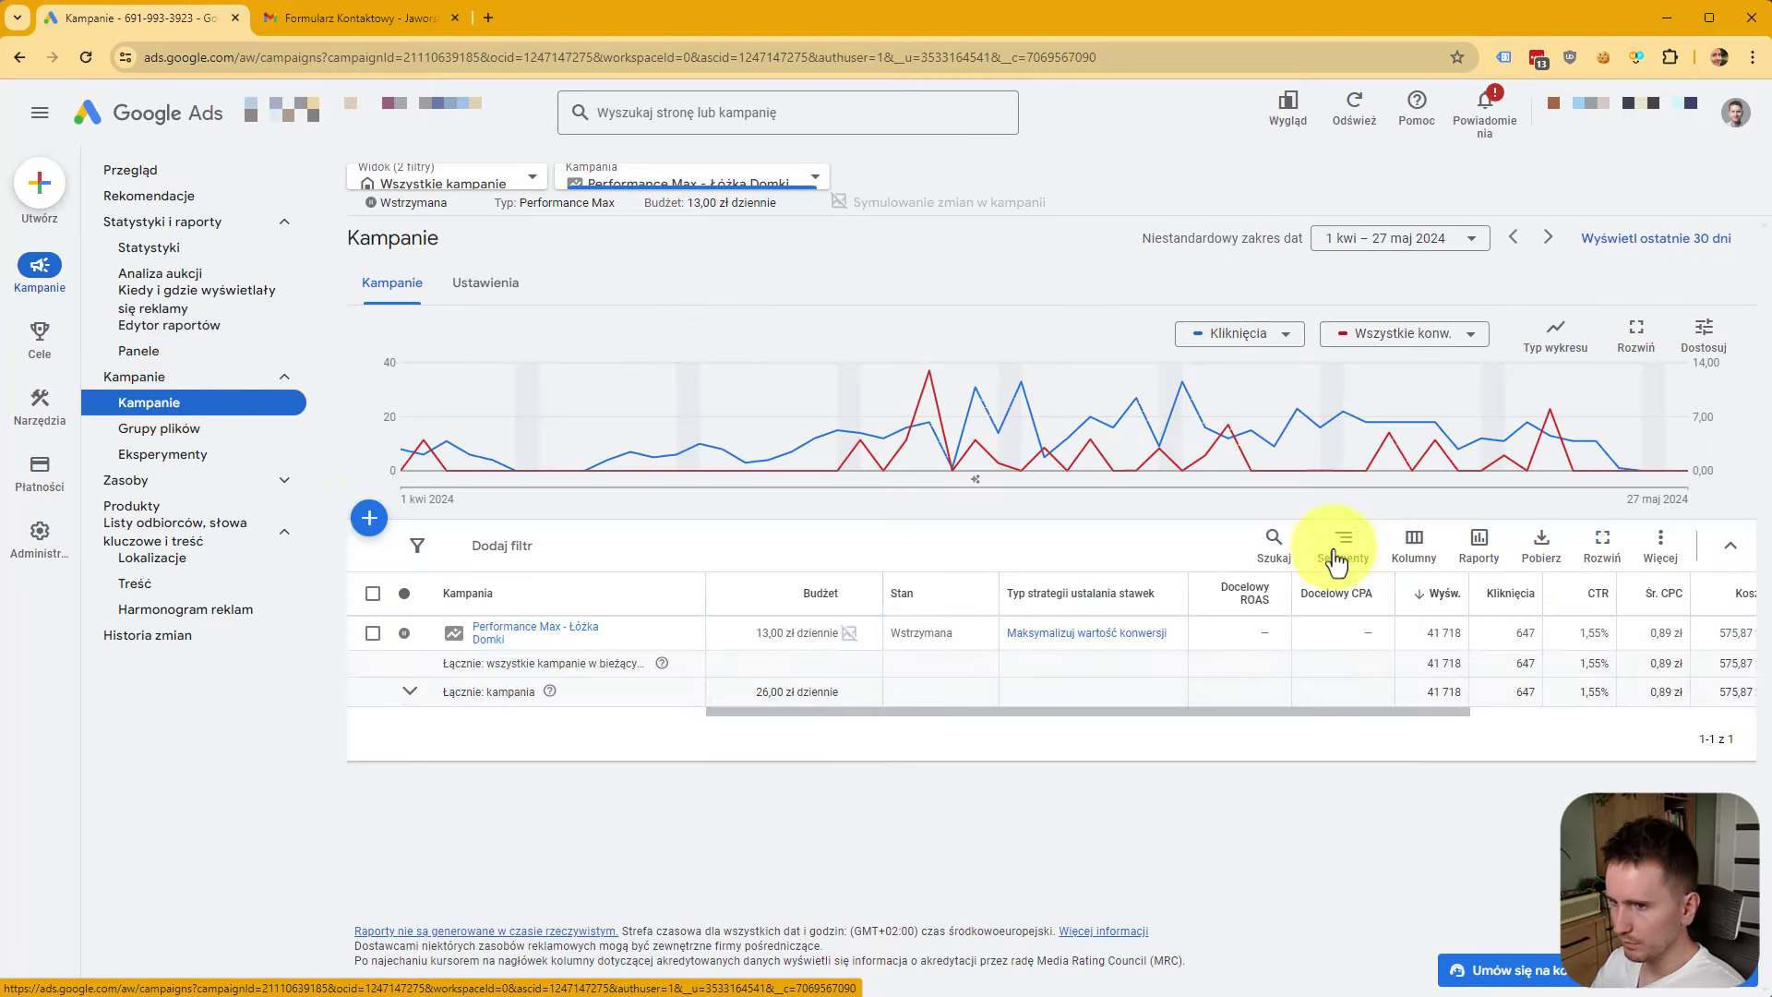
left_click(470, 185)
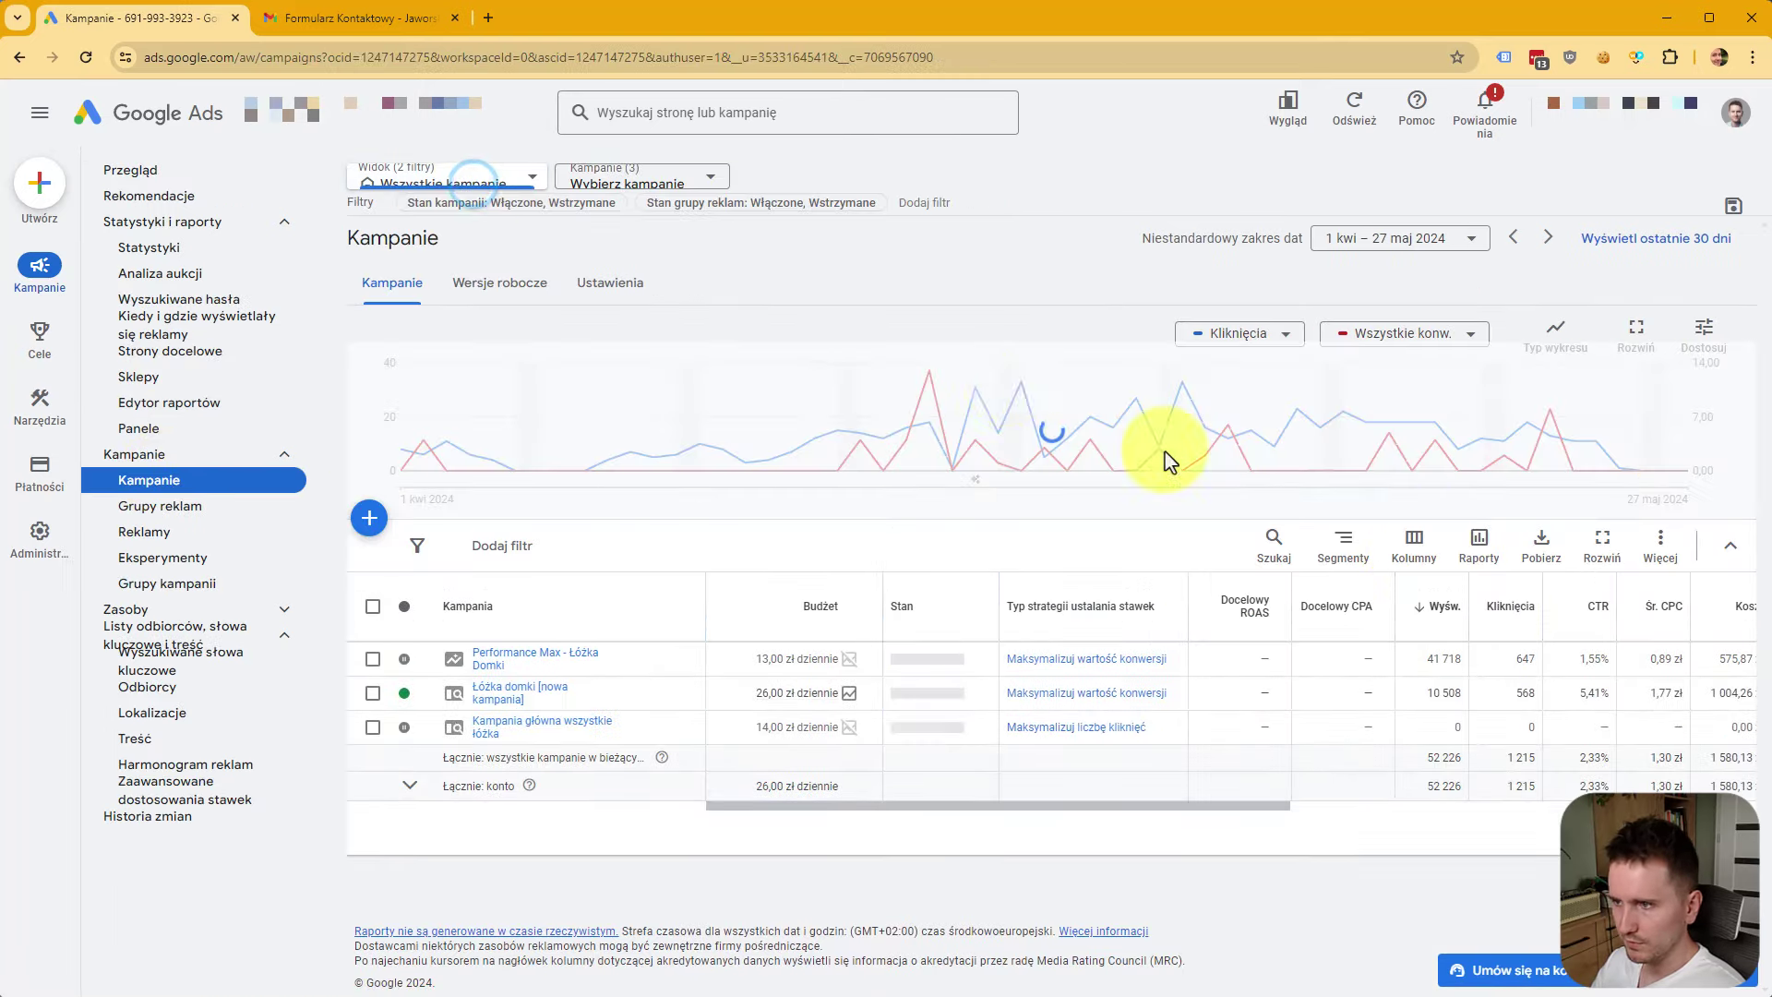
Segment the campaign table by conversion action.
left_click(1361, 572)
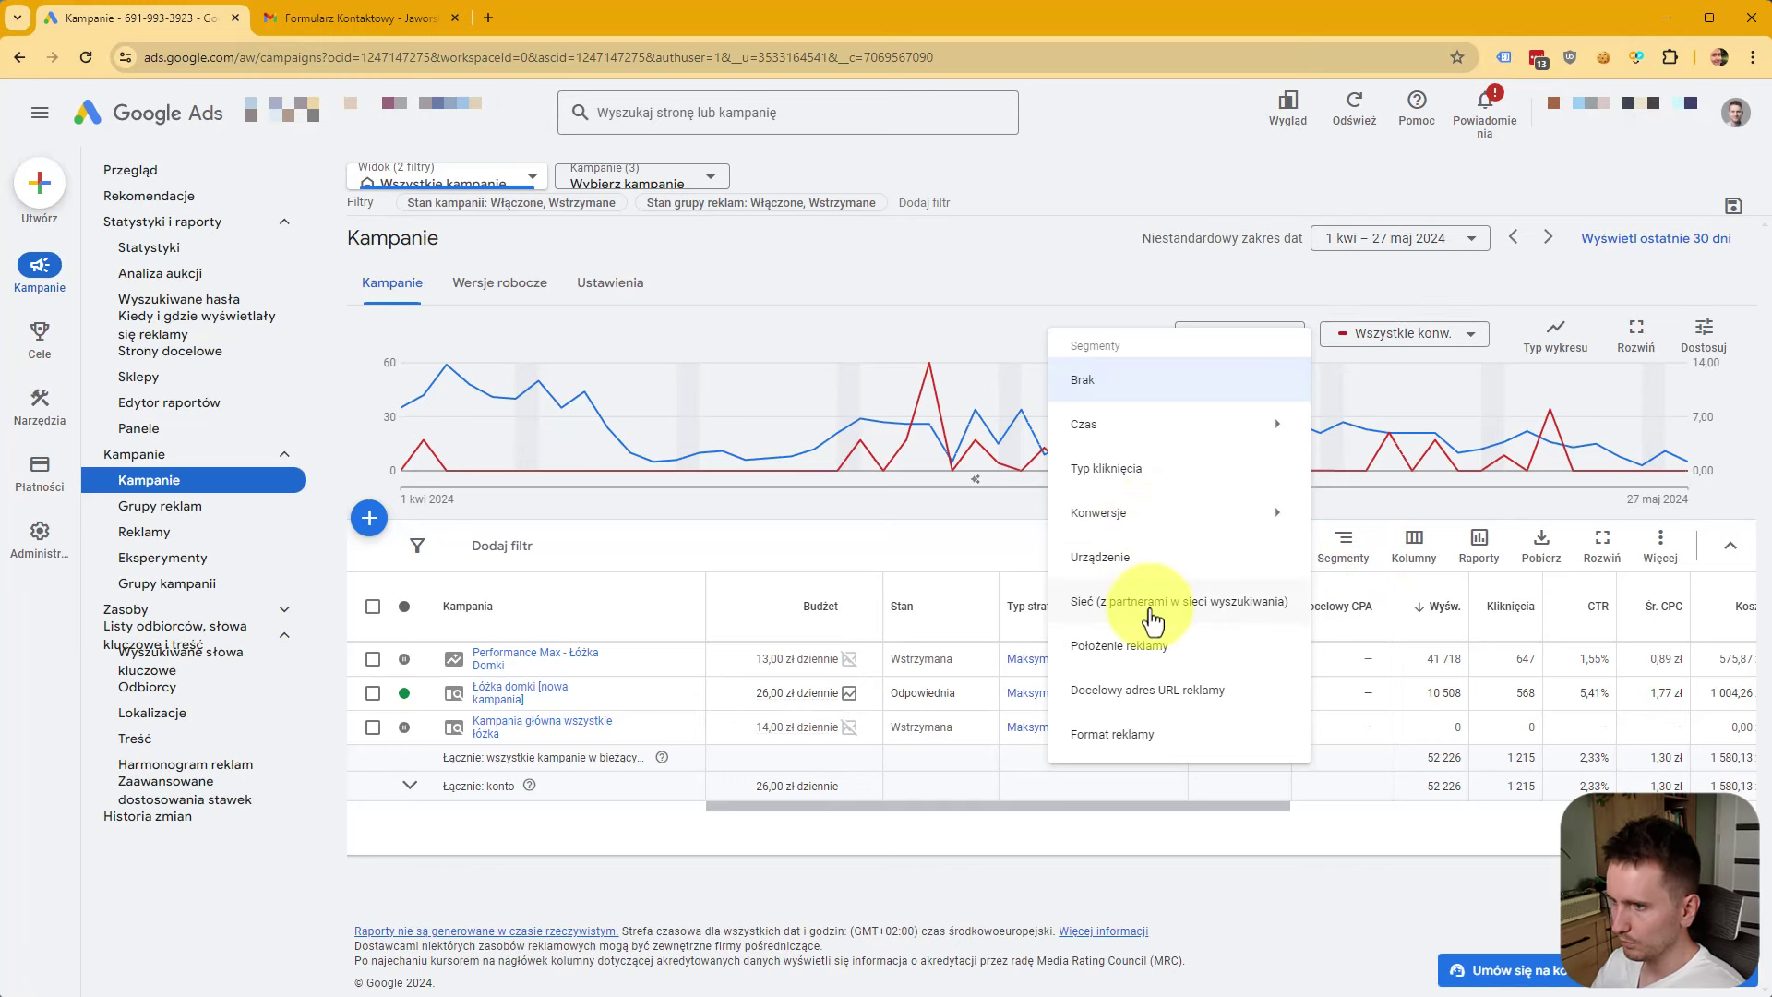
mouse_move(1147, 514)
left_click(1405, 532)
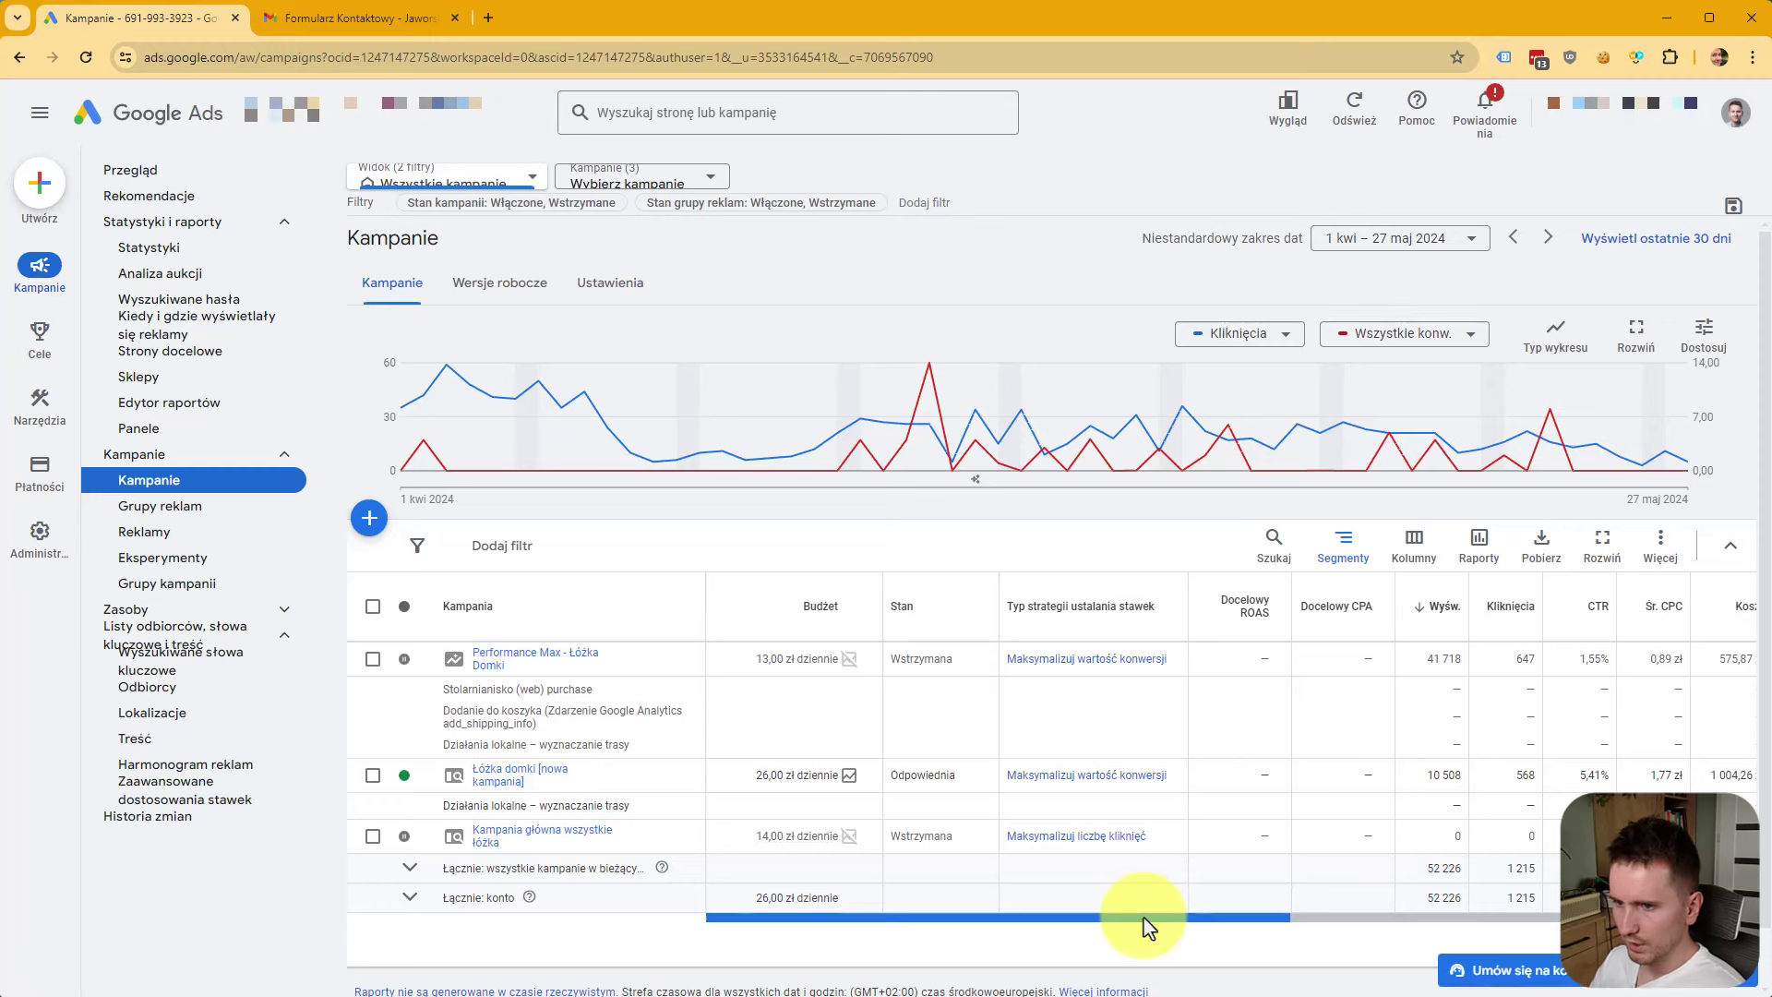
Check the purchase action's all conversions for Performance Max - Łóżka Domki and filter the view to that campaign.
left_click(373, 659)
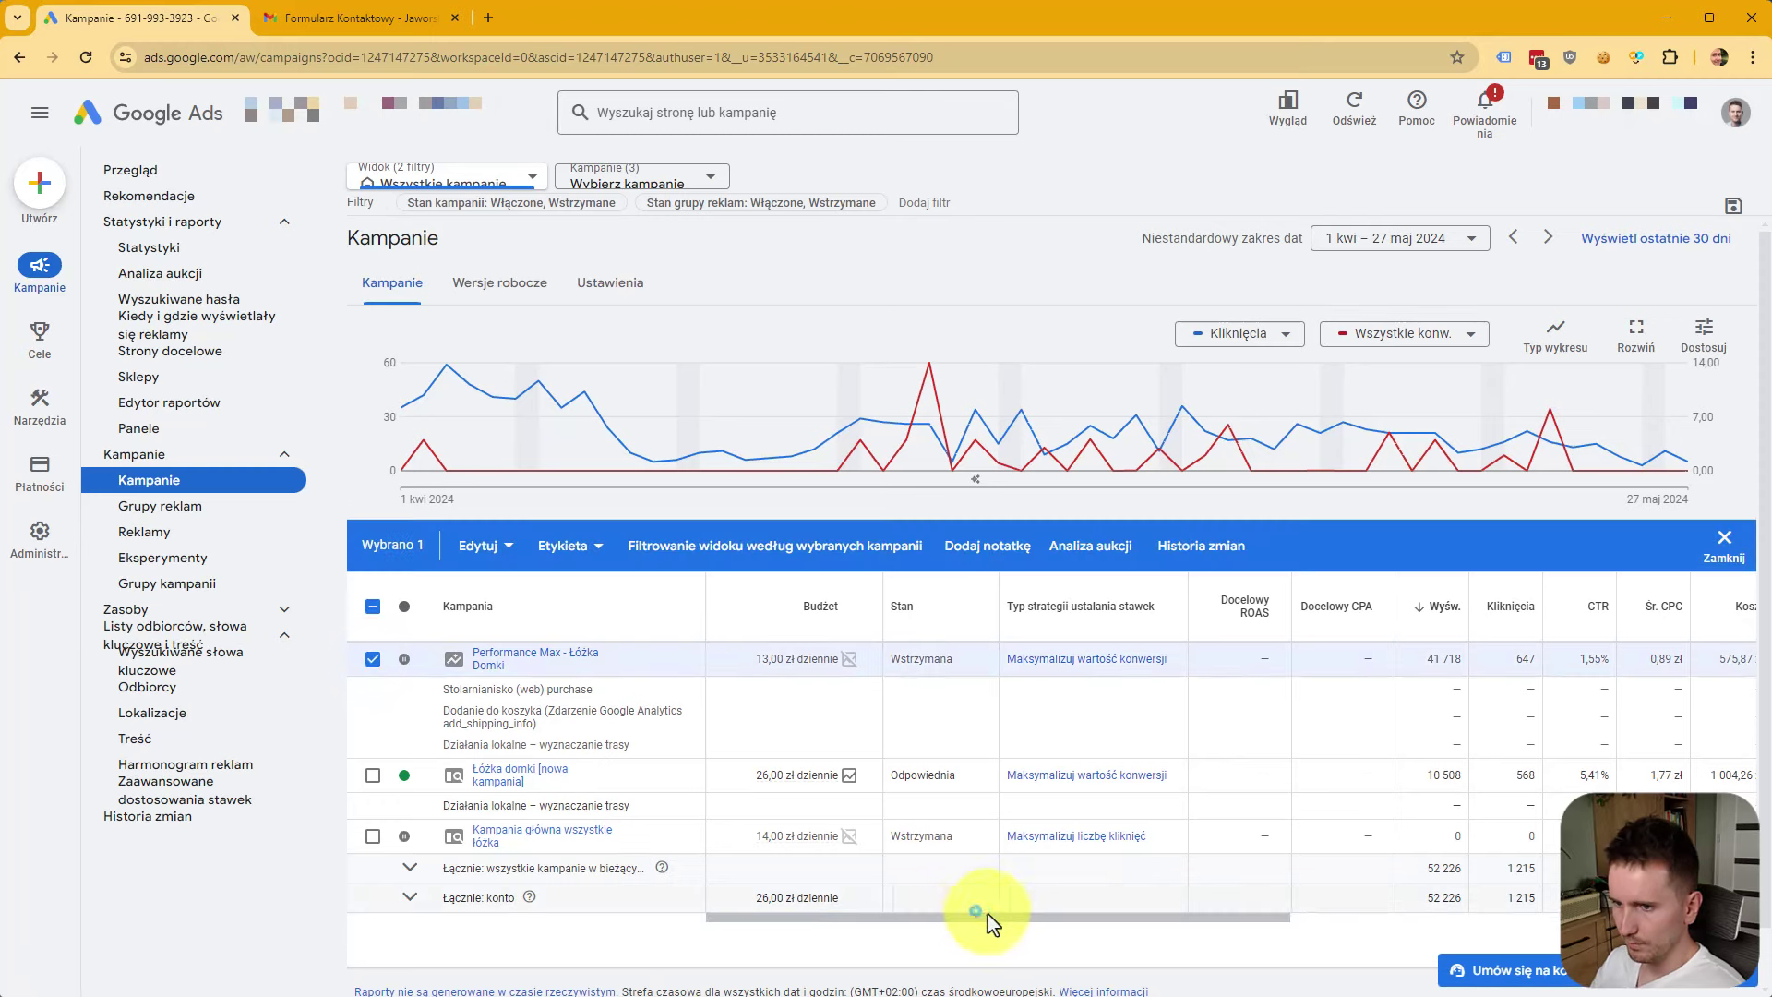
left_click_drag(989, 921, 1416, 926)
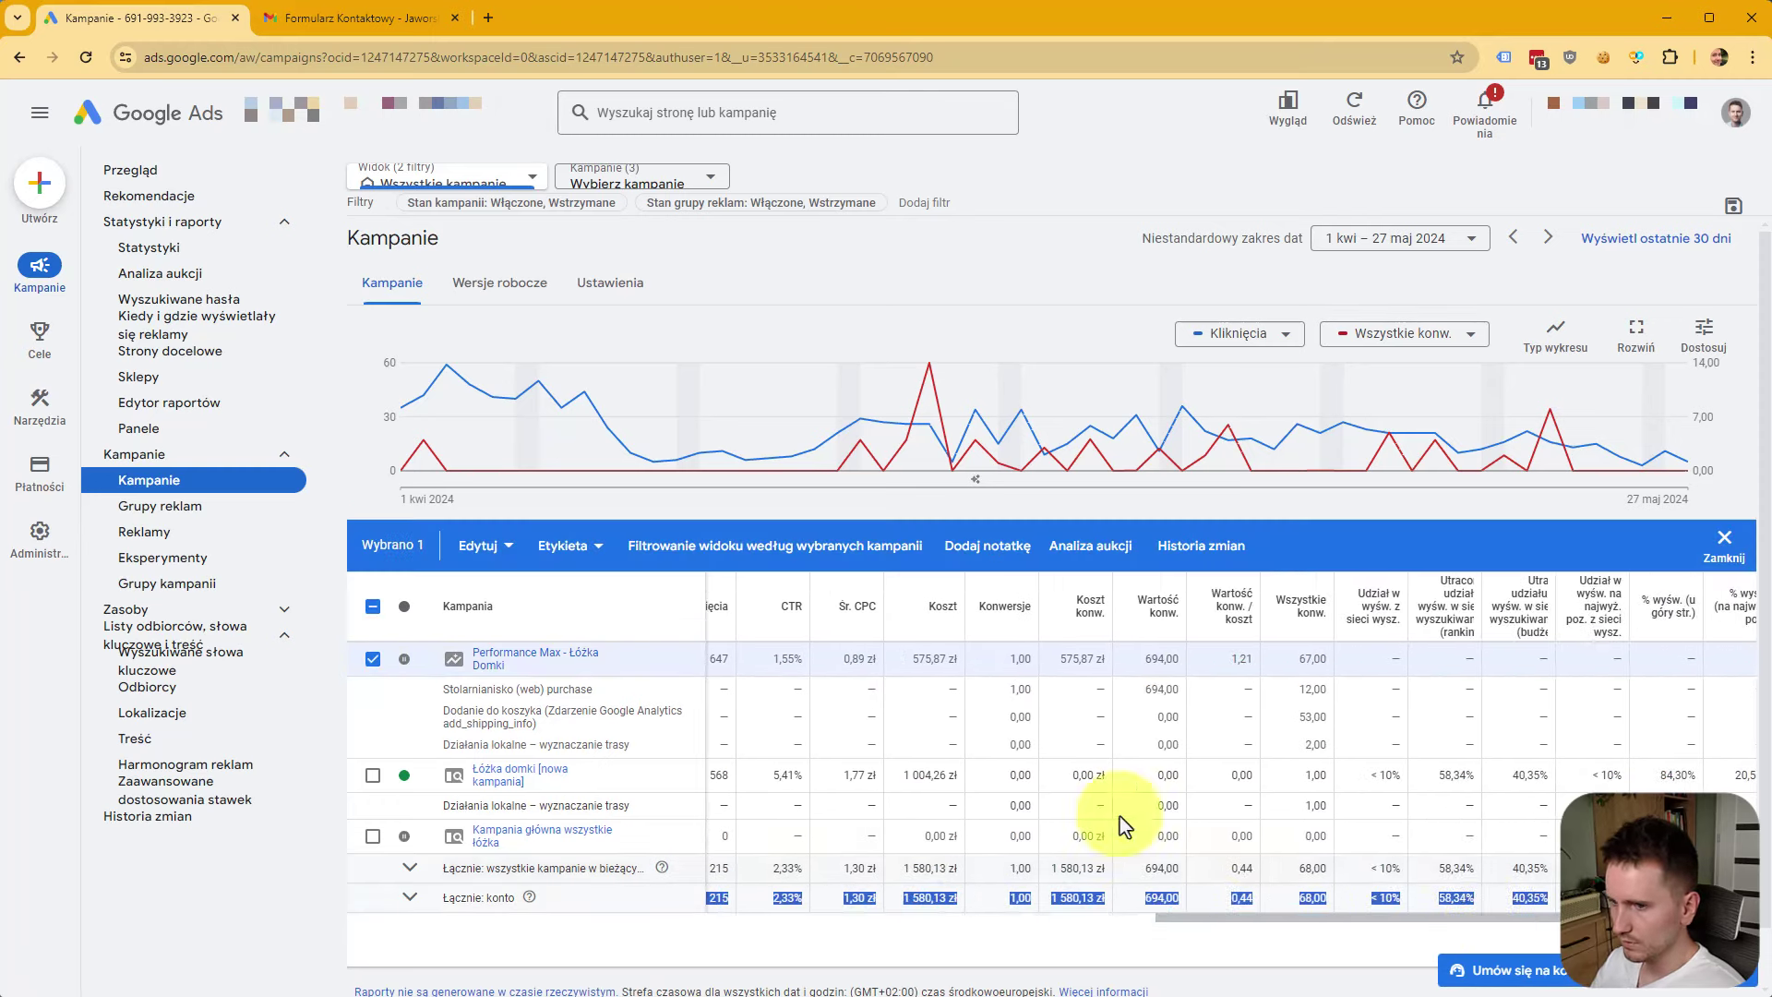
double_click(570, 690)
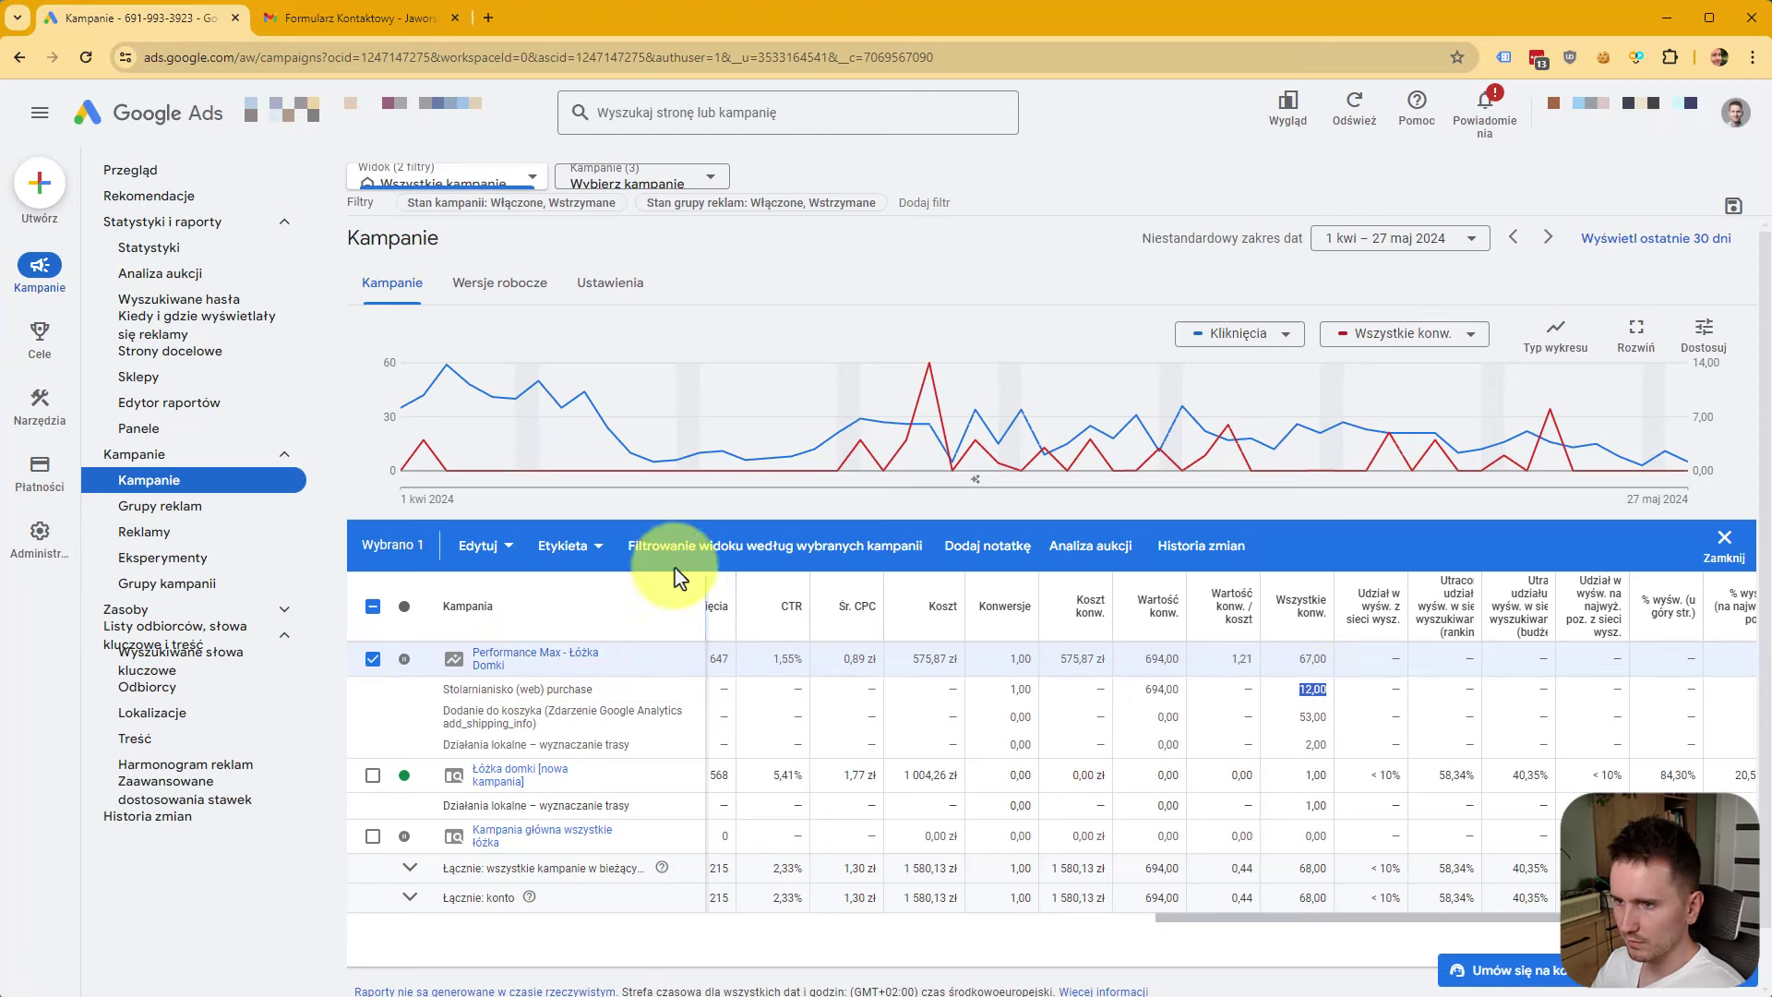
left_click(694, 547)
left_click(514, 660)
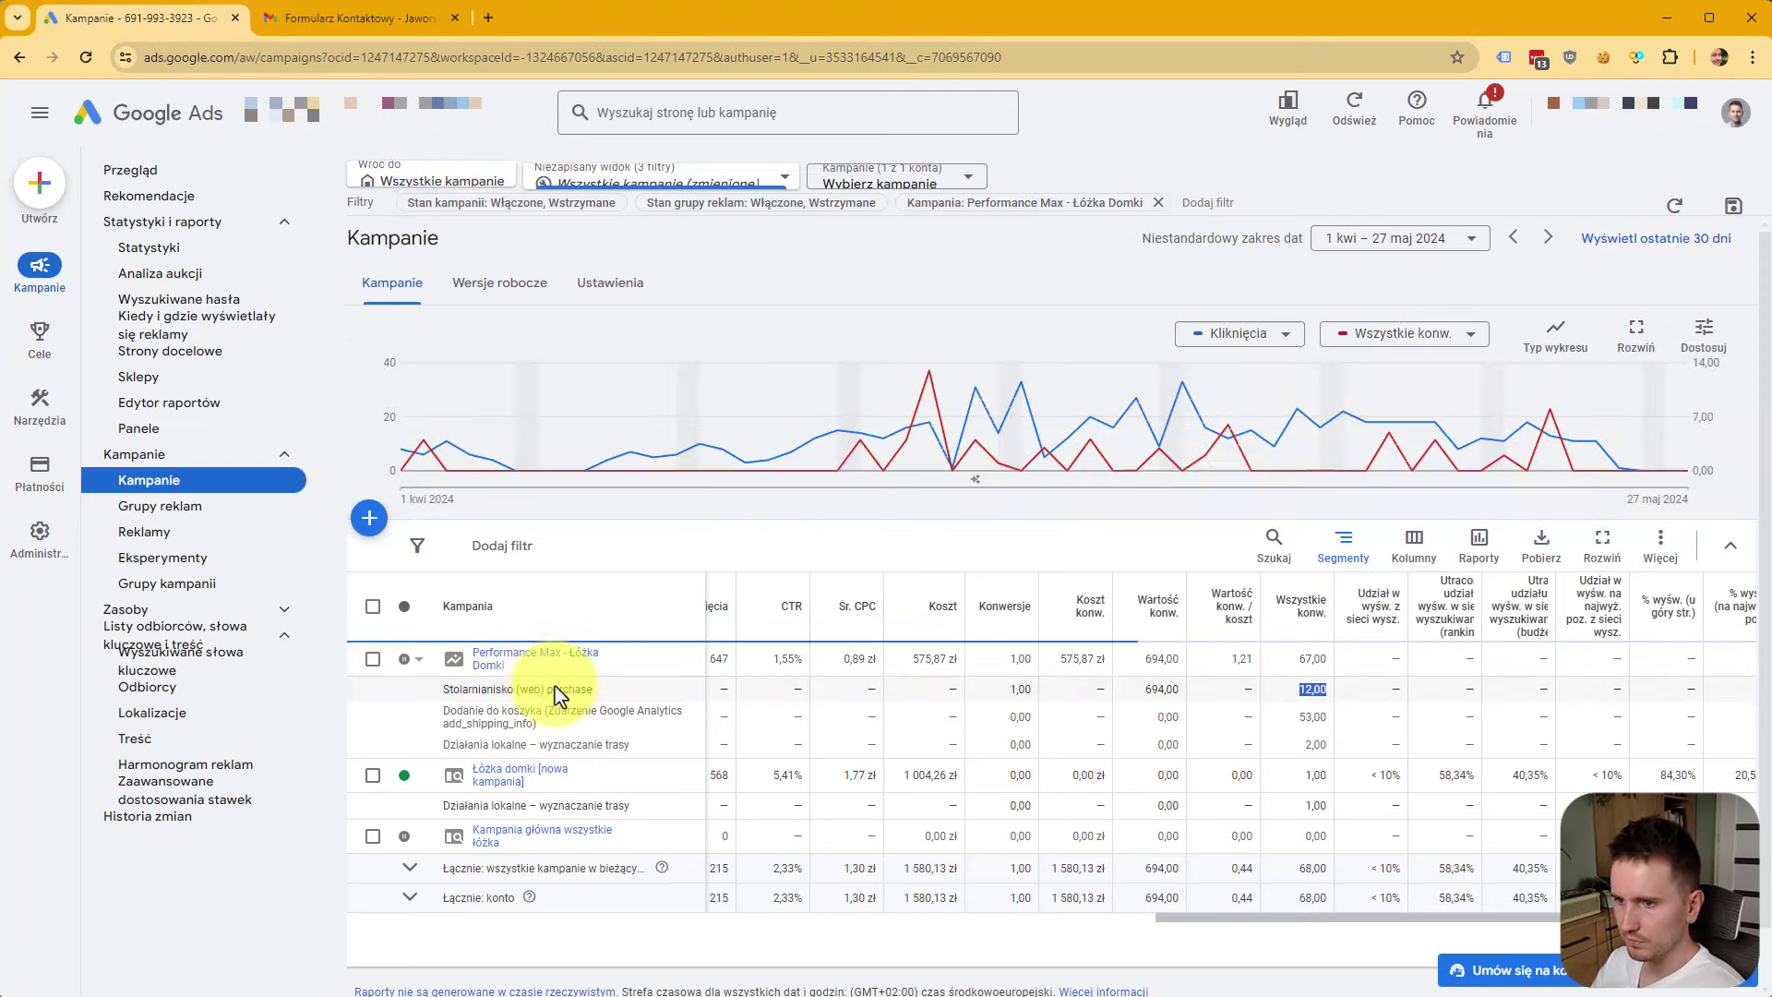
Extend the report's date range to 1 January – 27 May 2024.
left_click(1375, 242)
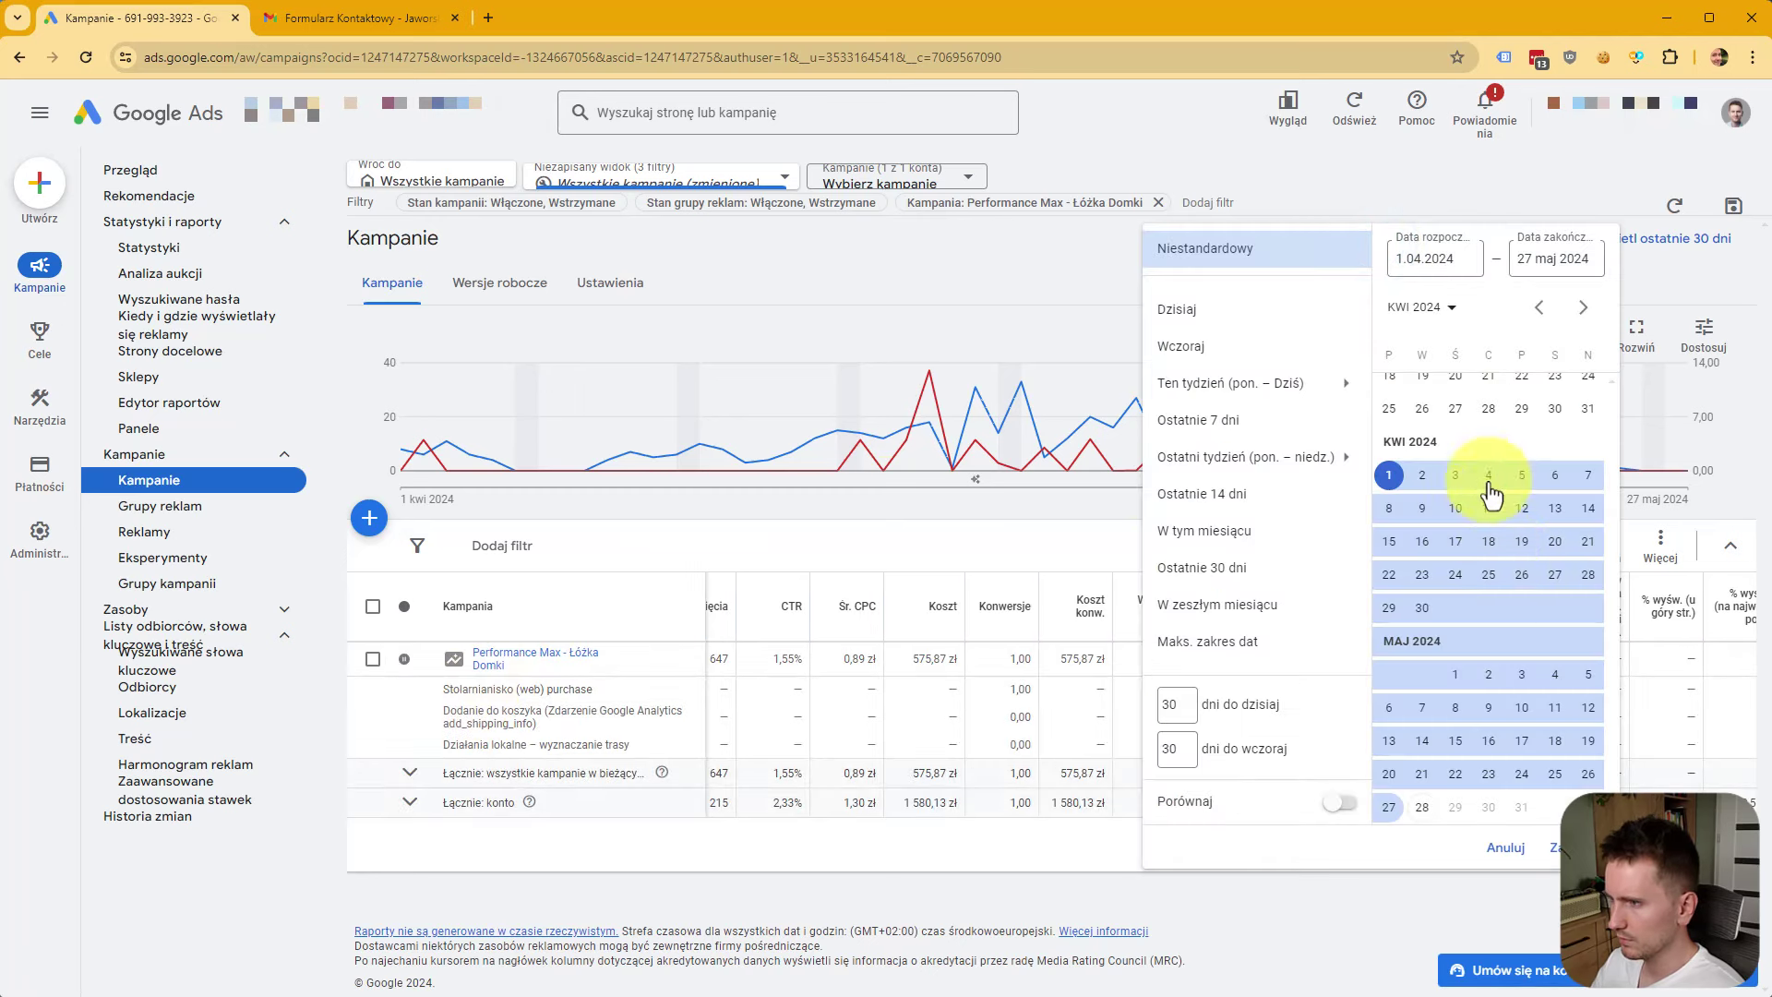
scroll(1535, 672, "up", 4)
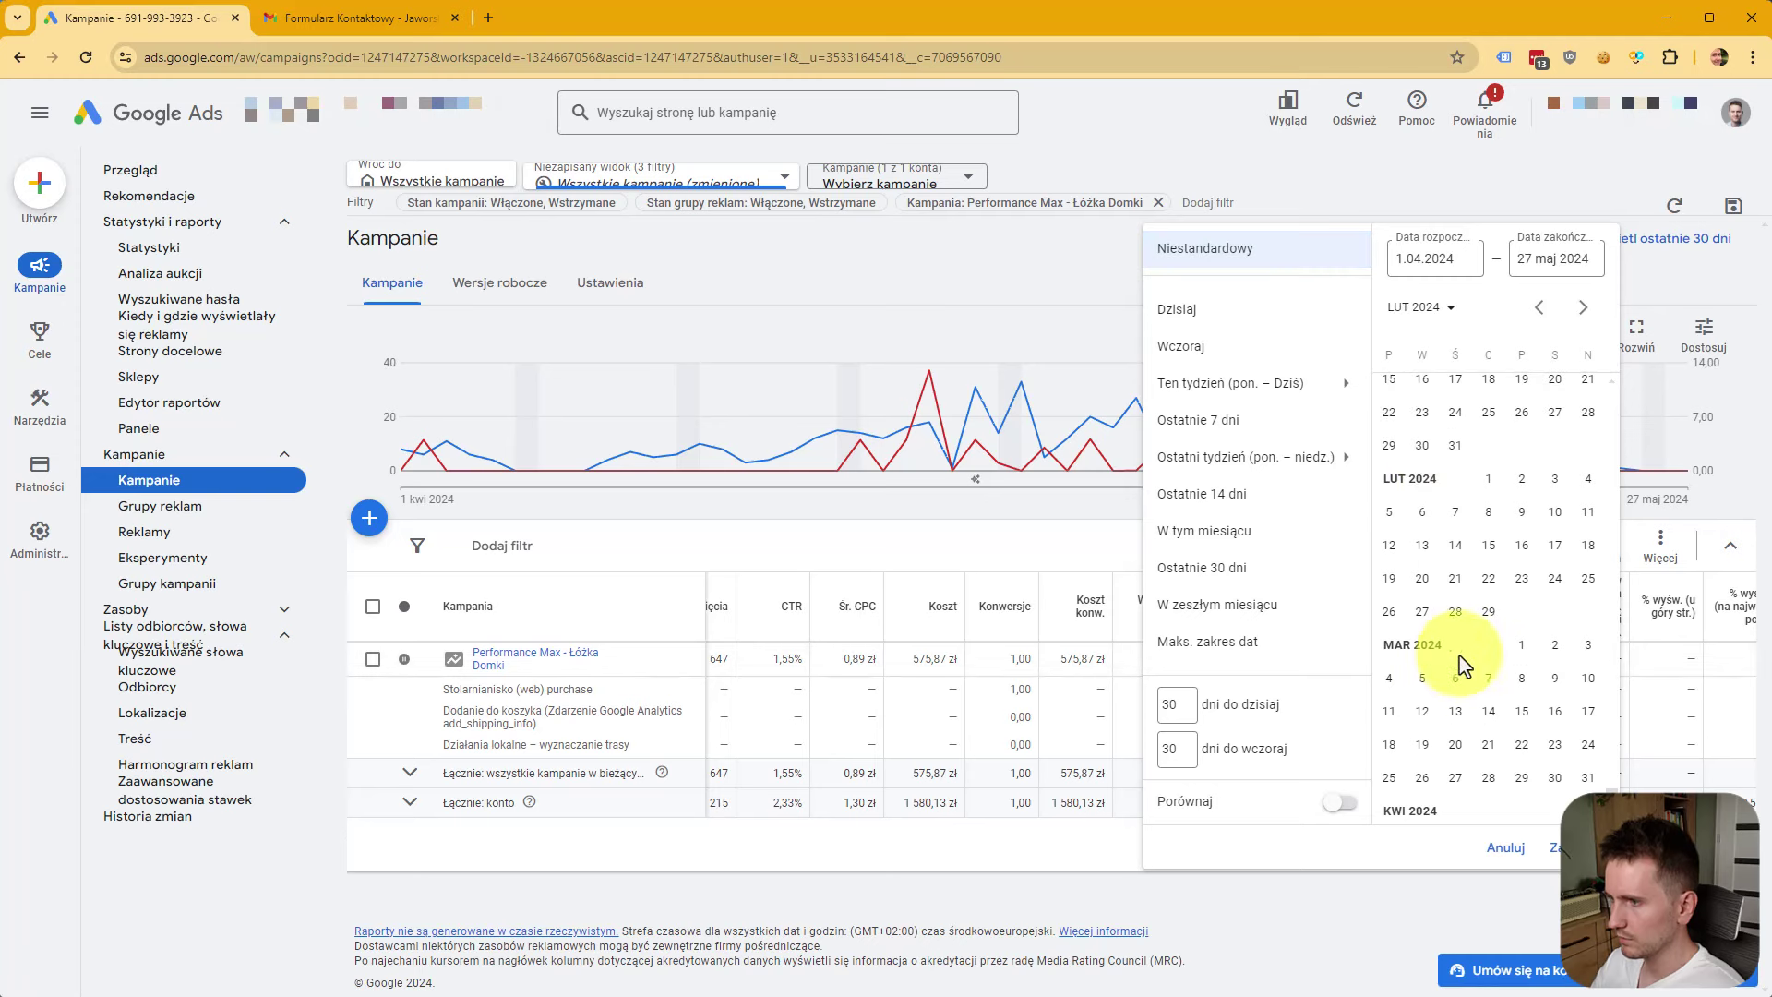
scroll(1491, 530, "up", 2)
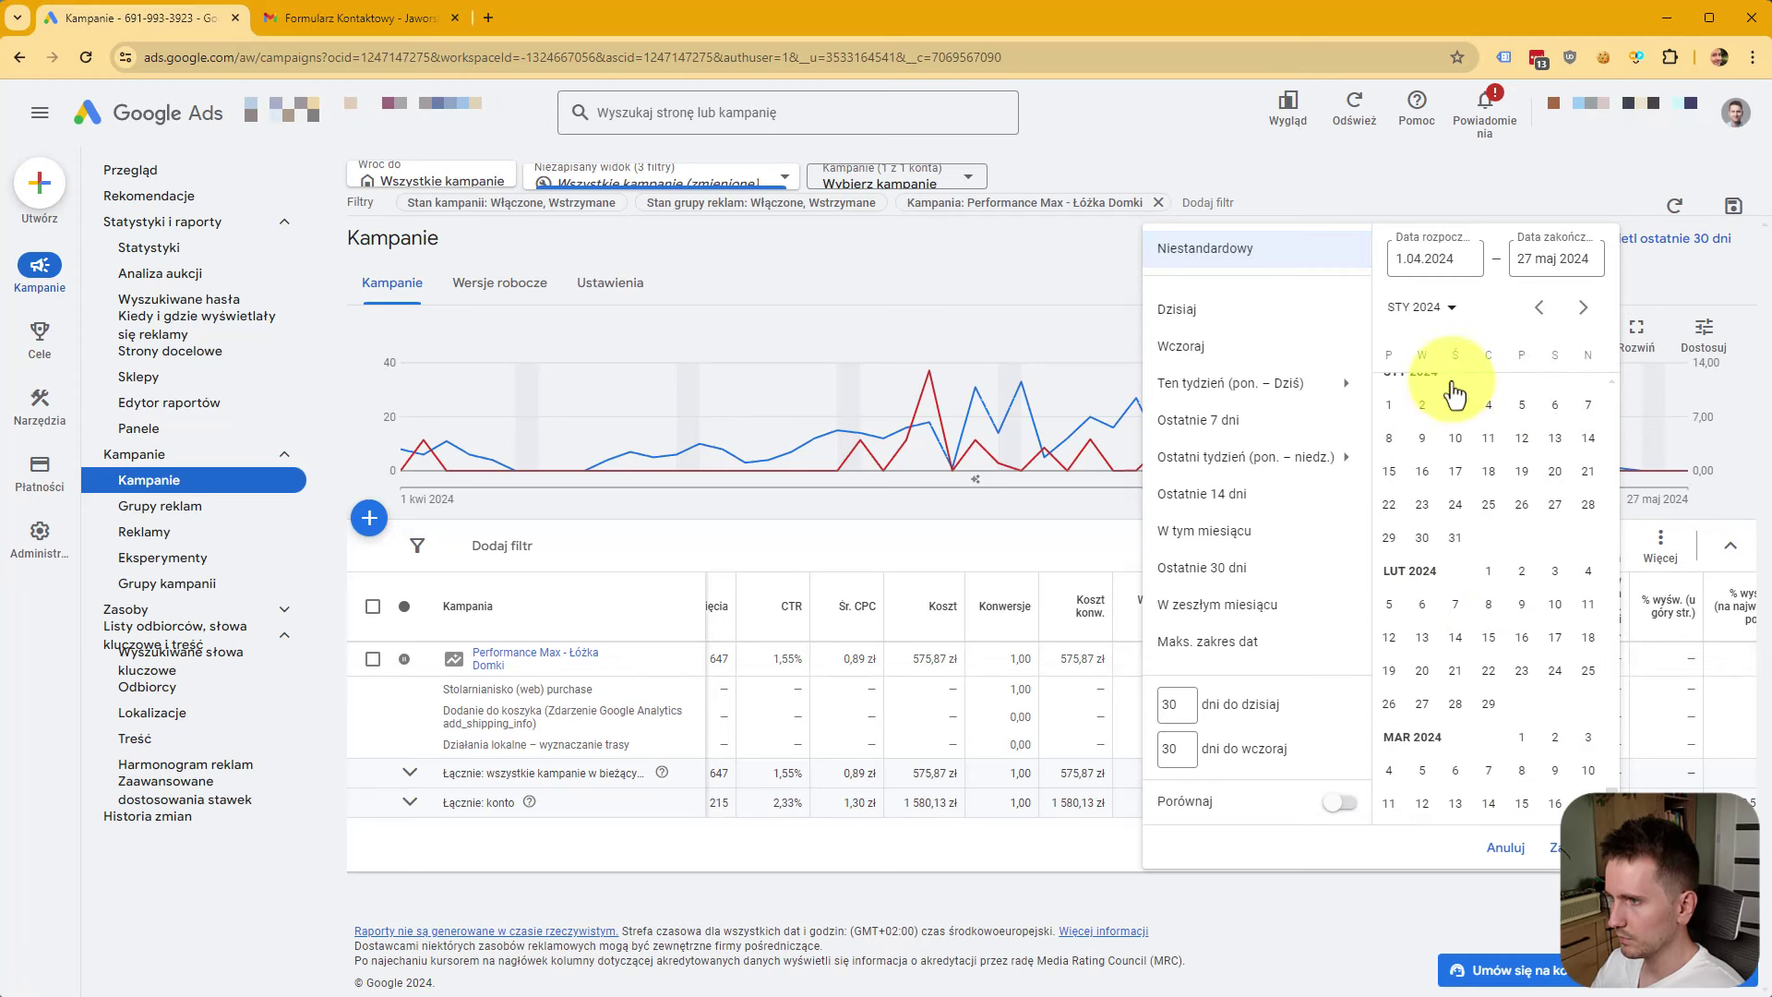
left_click(1391, 410)
left_click(1558, 847)
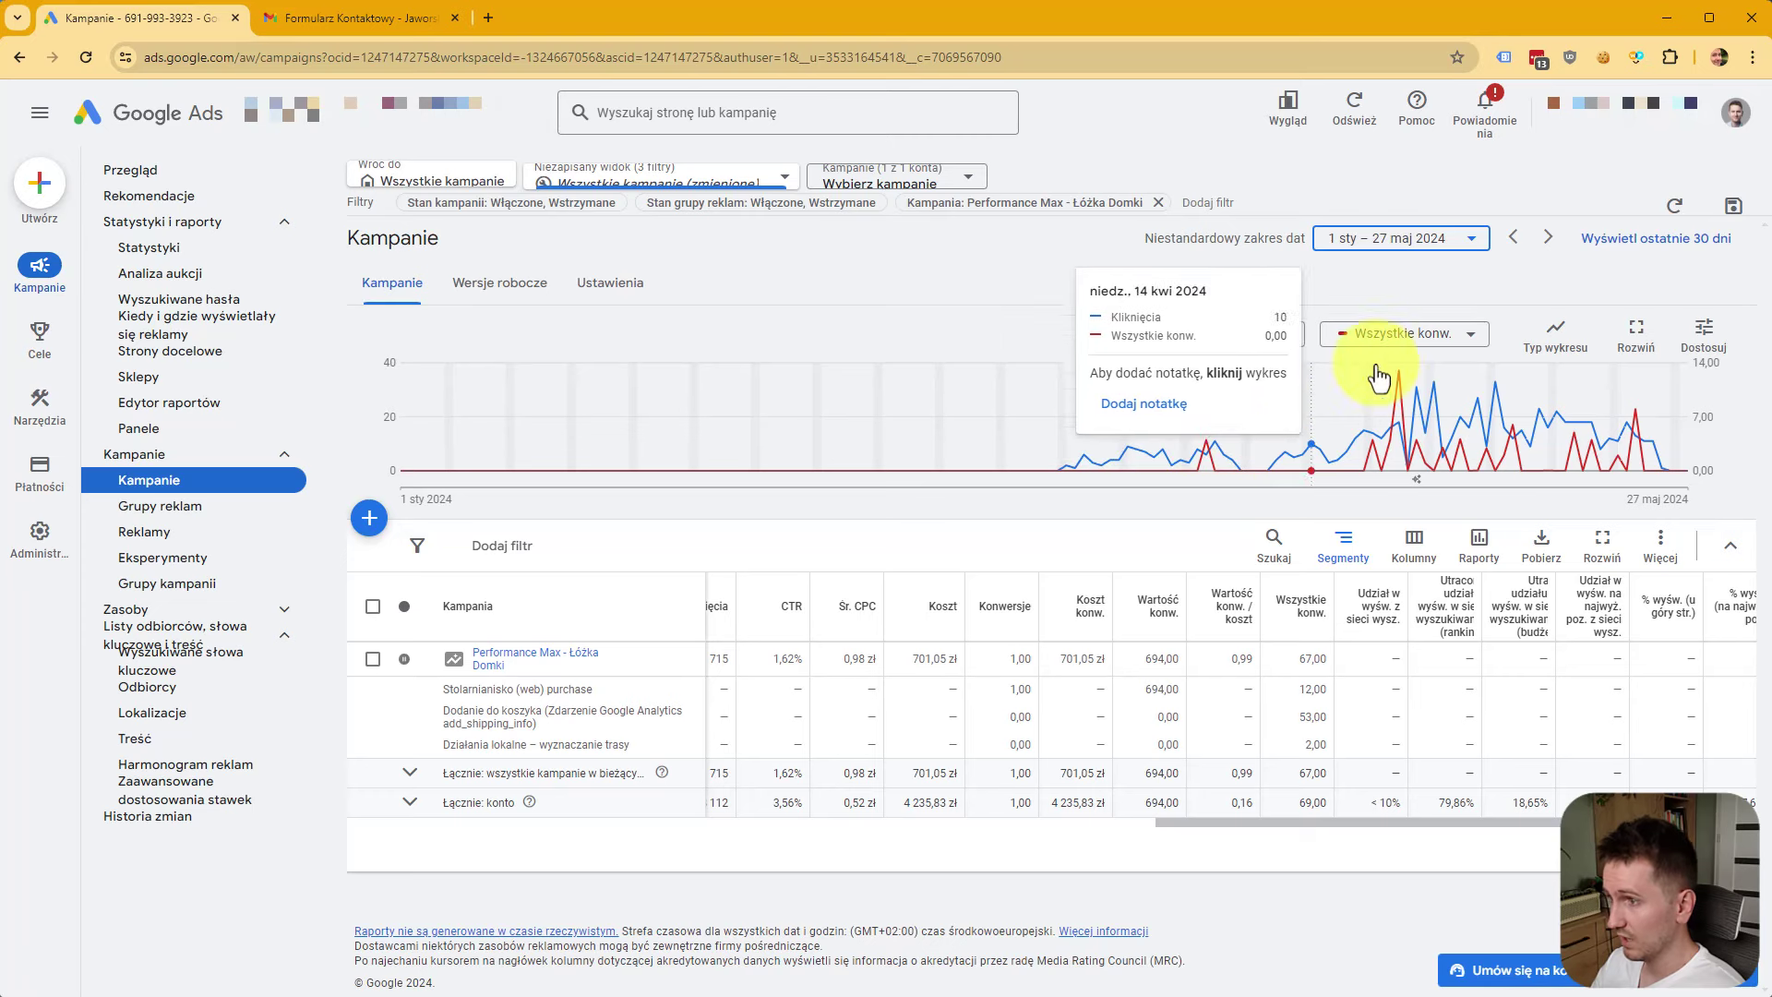
Set the chart's second metric to Konwersje, and check the conversion spike and the purchase action's all conversions.
left_click(1364, 331)
mouse_move(1416, 577)
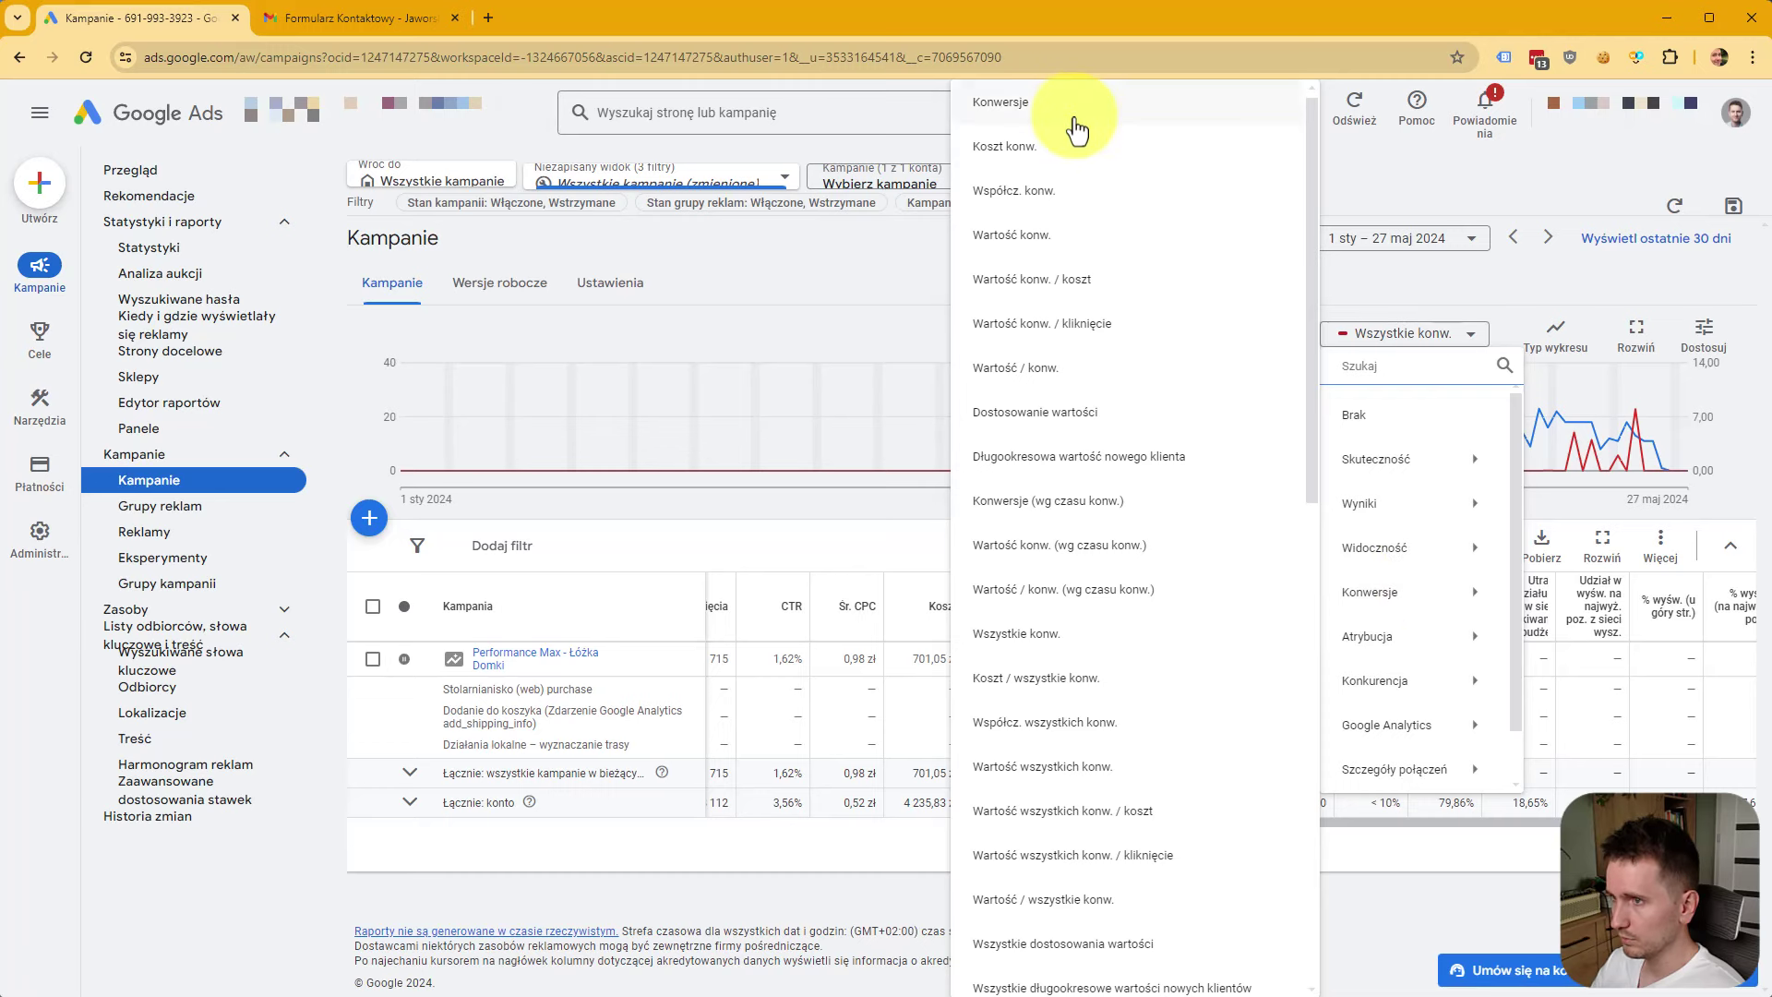
left_click(1074, 110)
mouse_move(1209, 473)
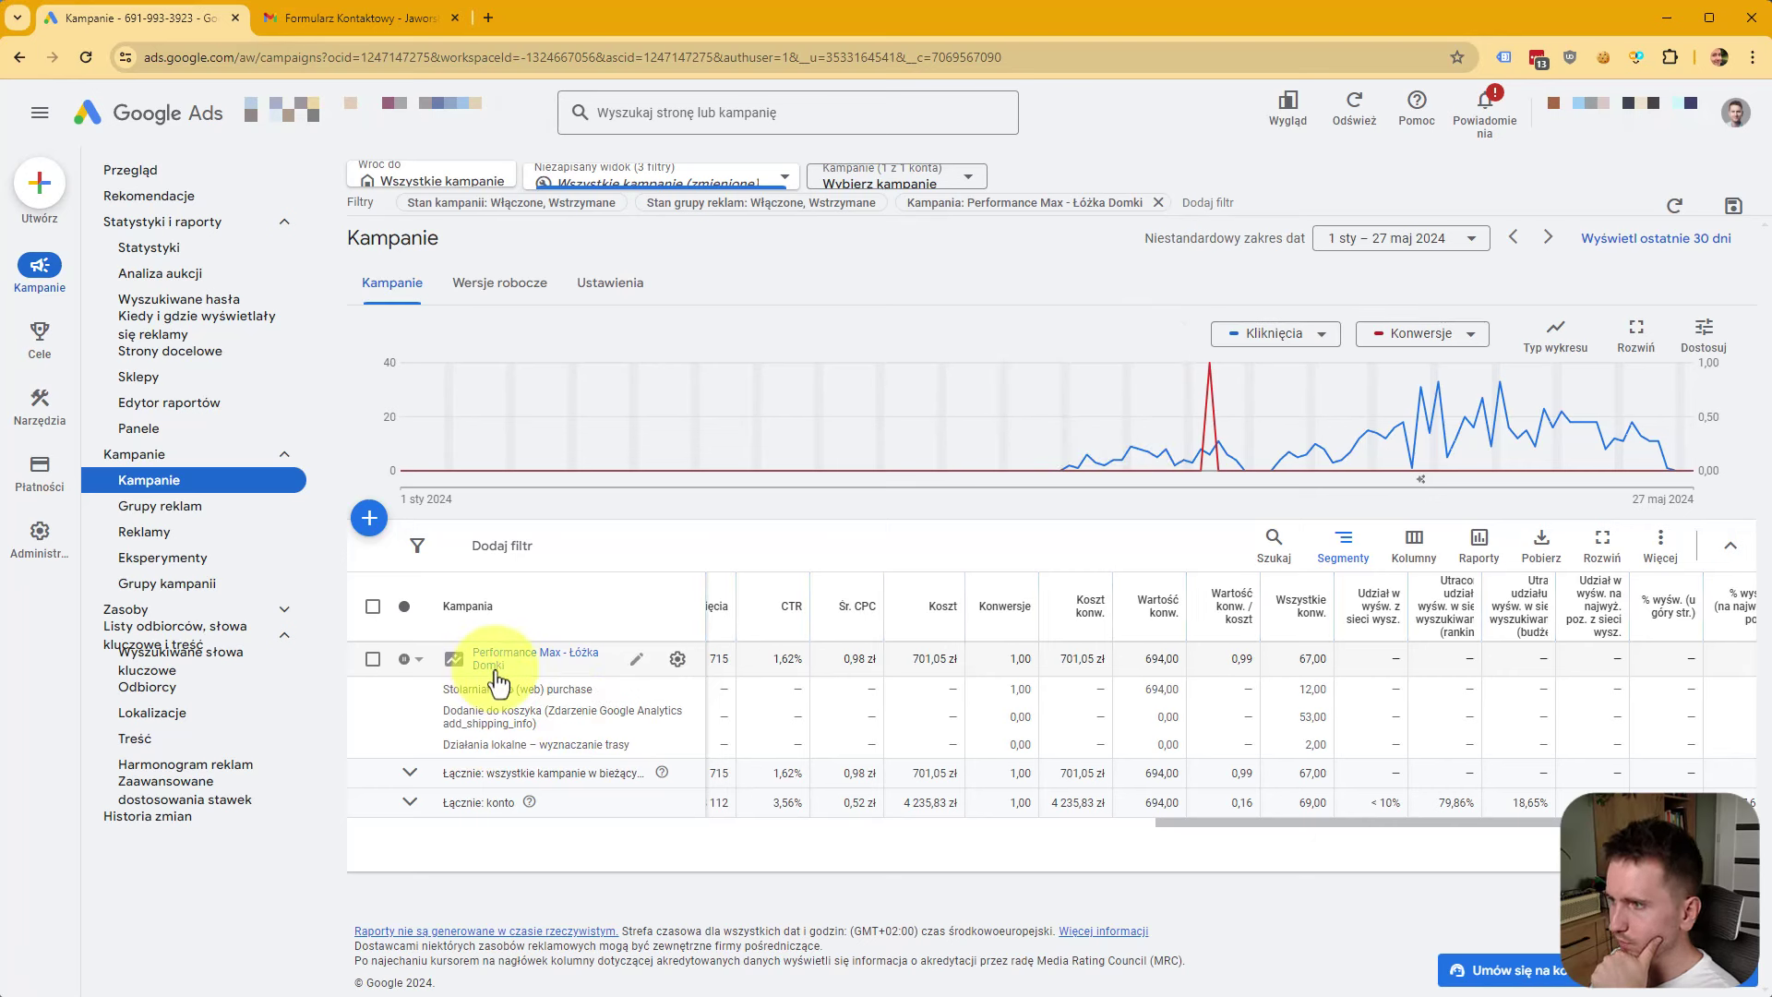
left_click_drag(1327, 692, 1297, 694)
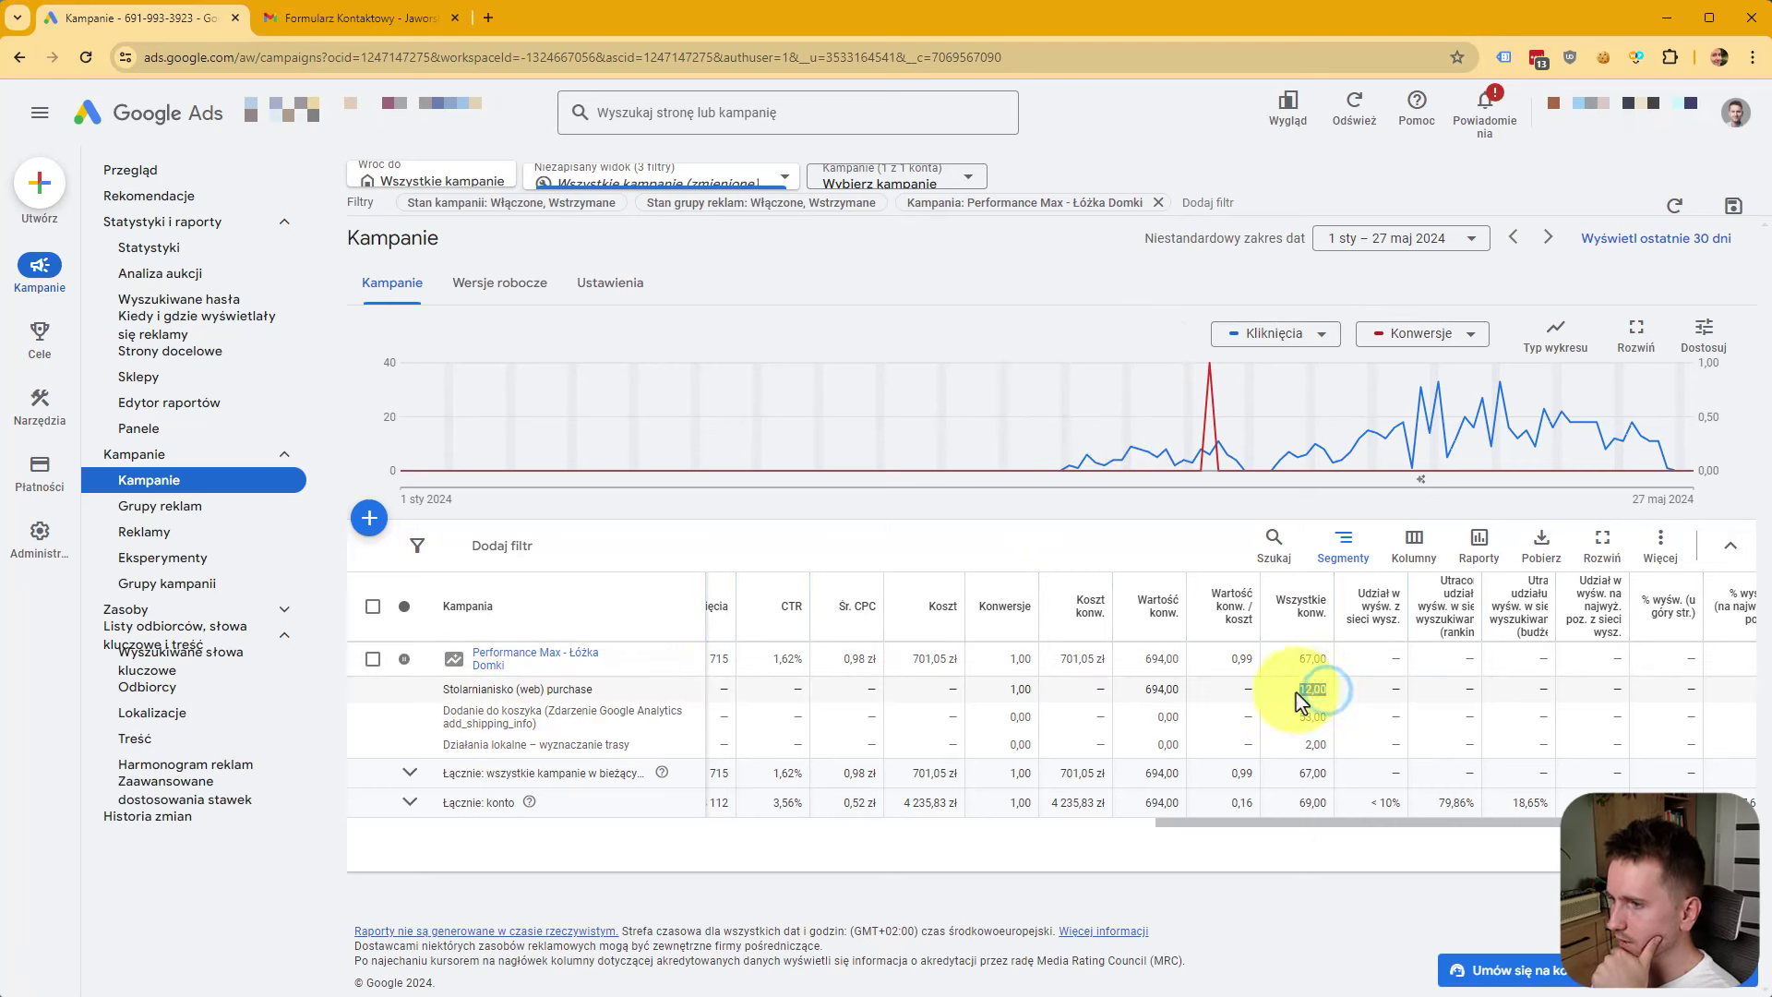
Open the settings of the Performance Max - Łóżka Domki campaign and check its conversion goals (Cele) setting.
left_click(1316, 692)
left_click(534, 657)
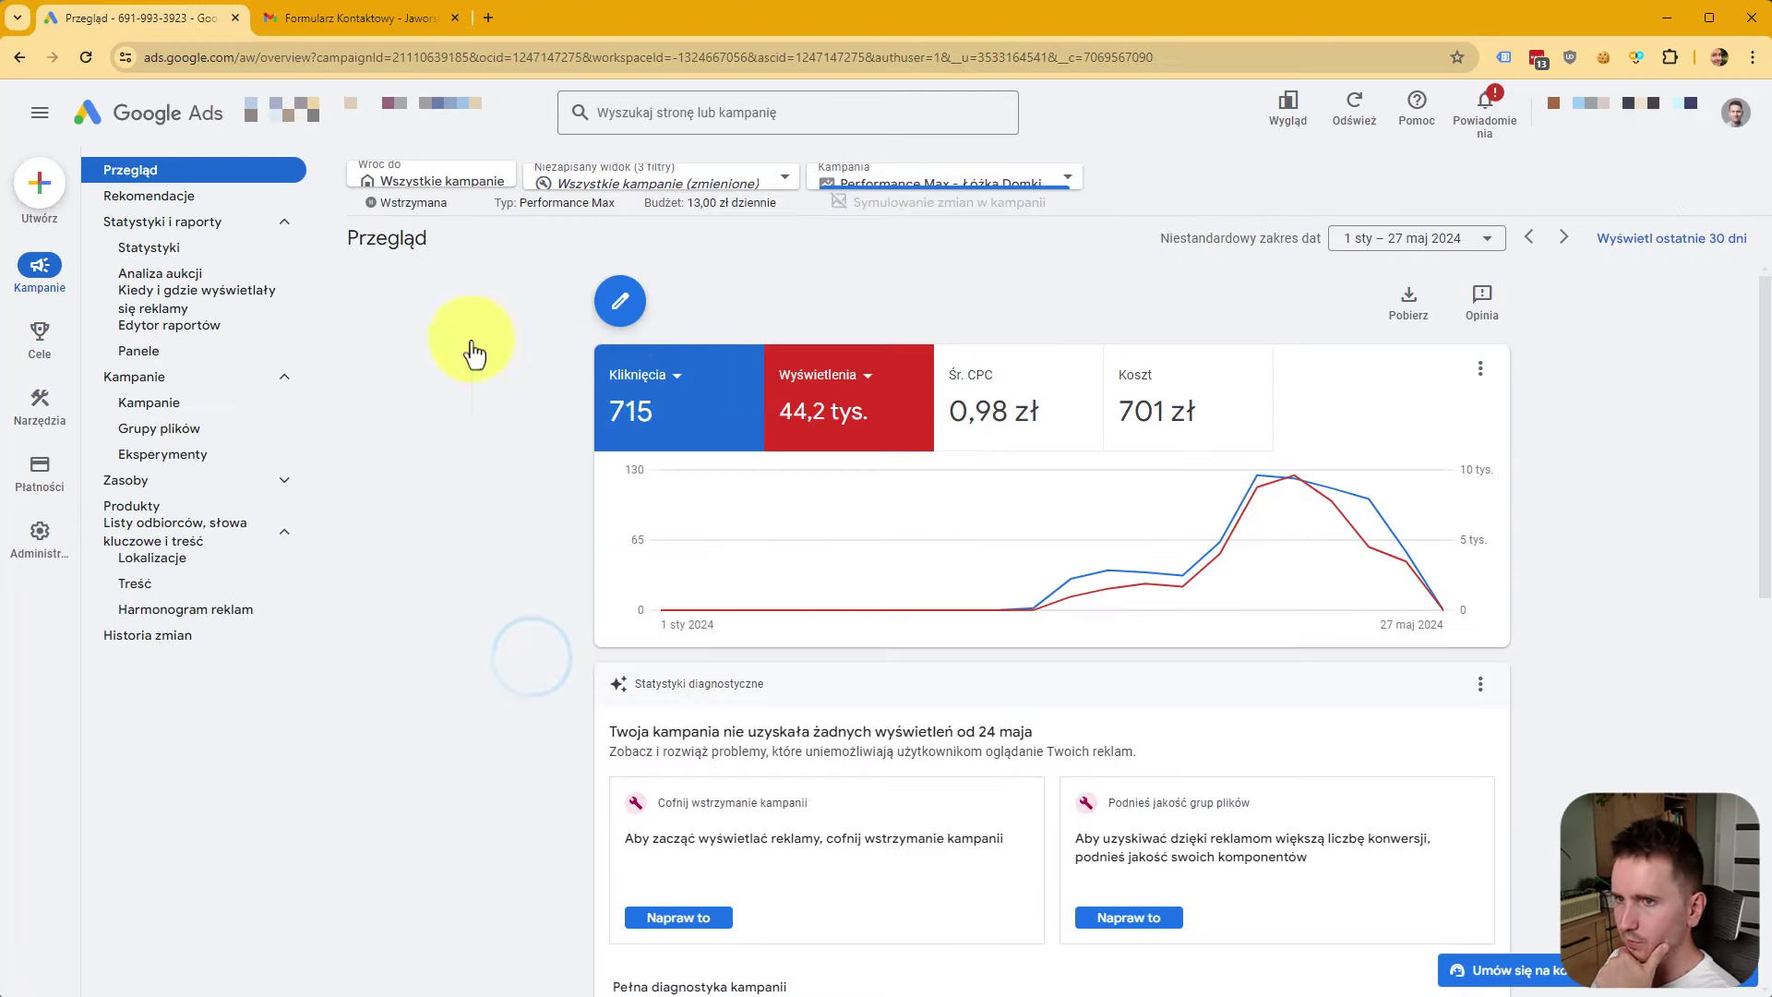
left_click(152, 406)
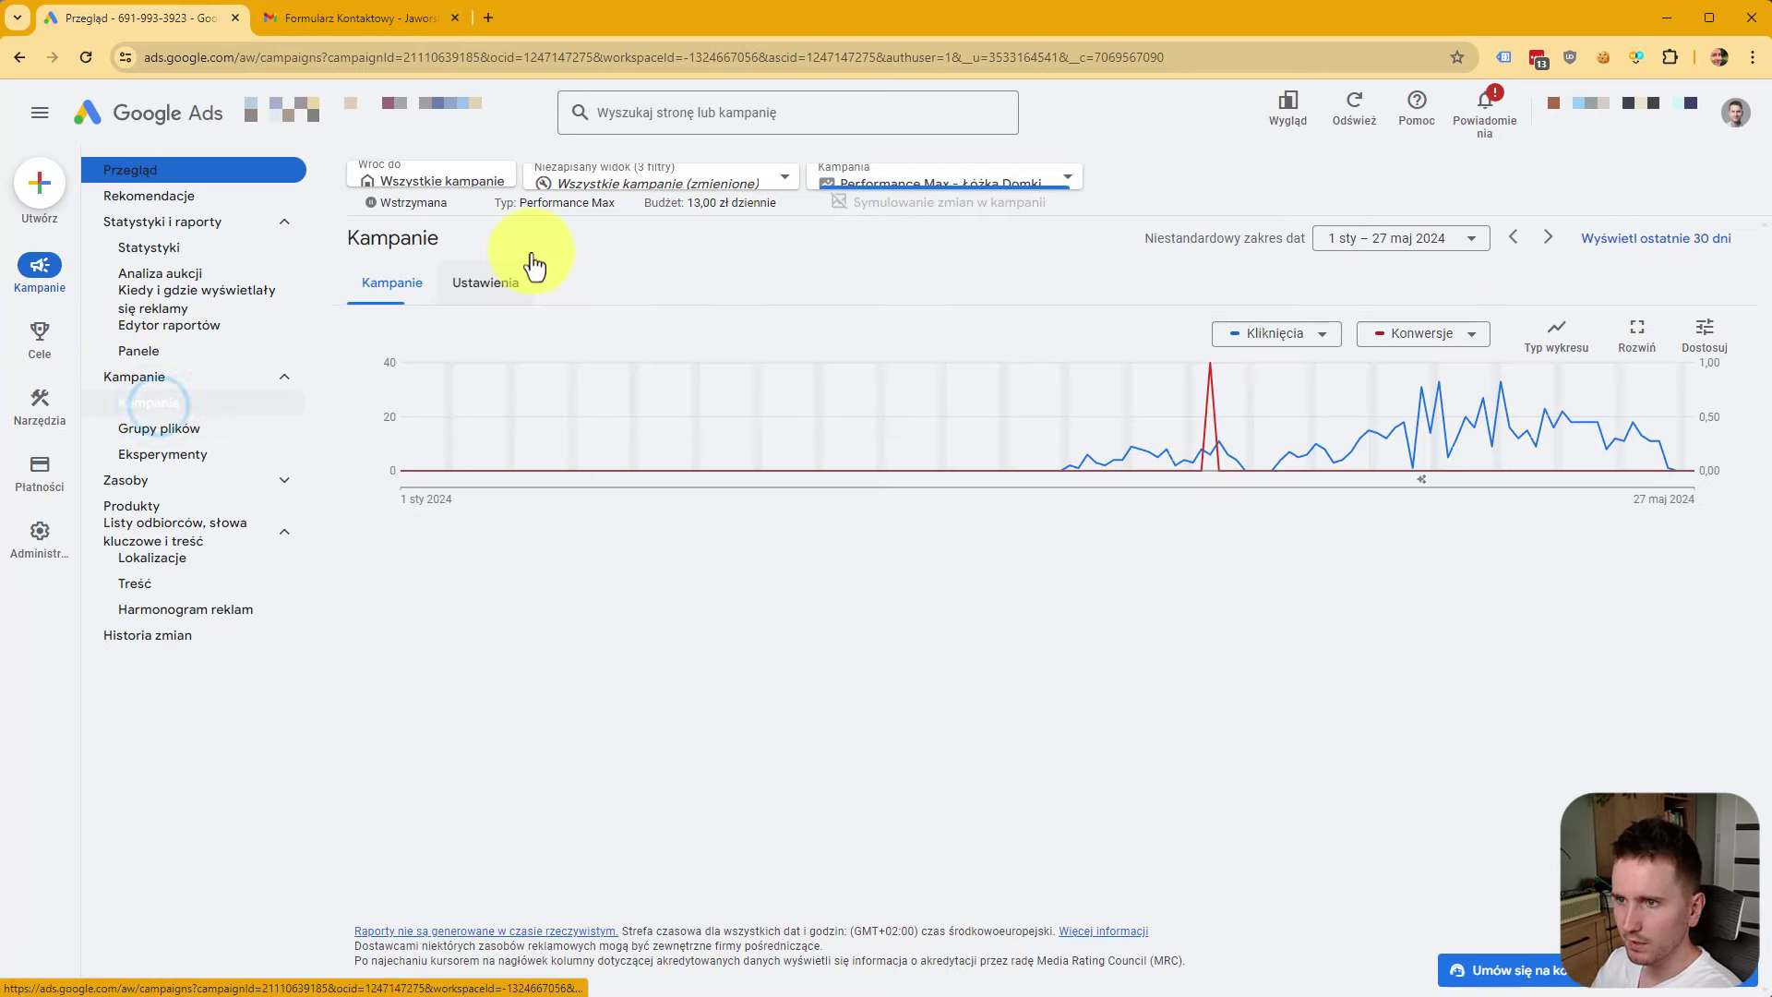
left_click(486, 290)
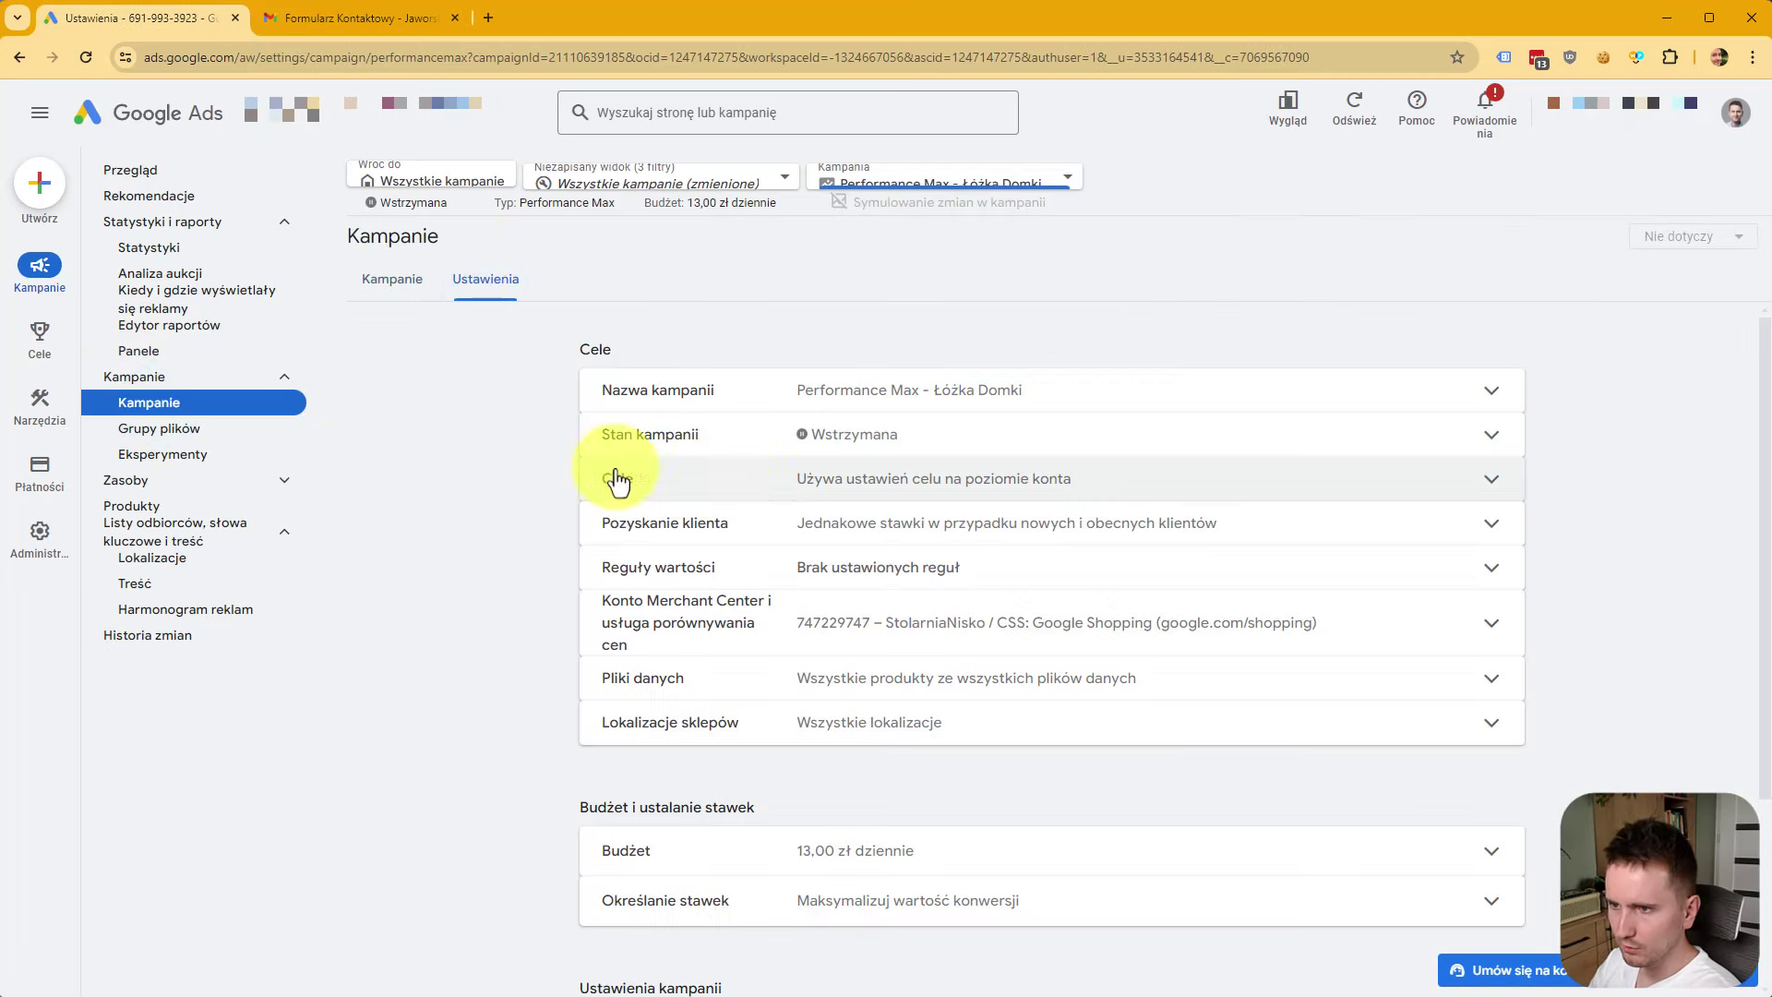
left_click(1080, 480)
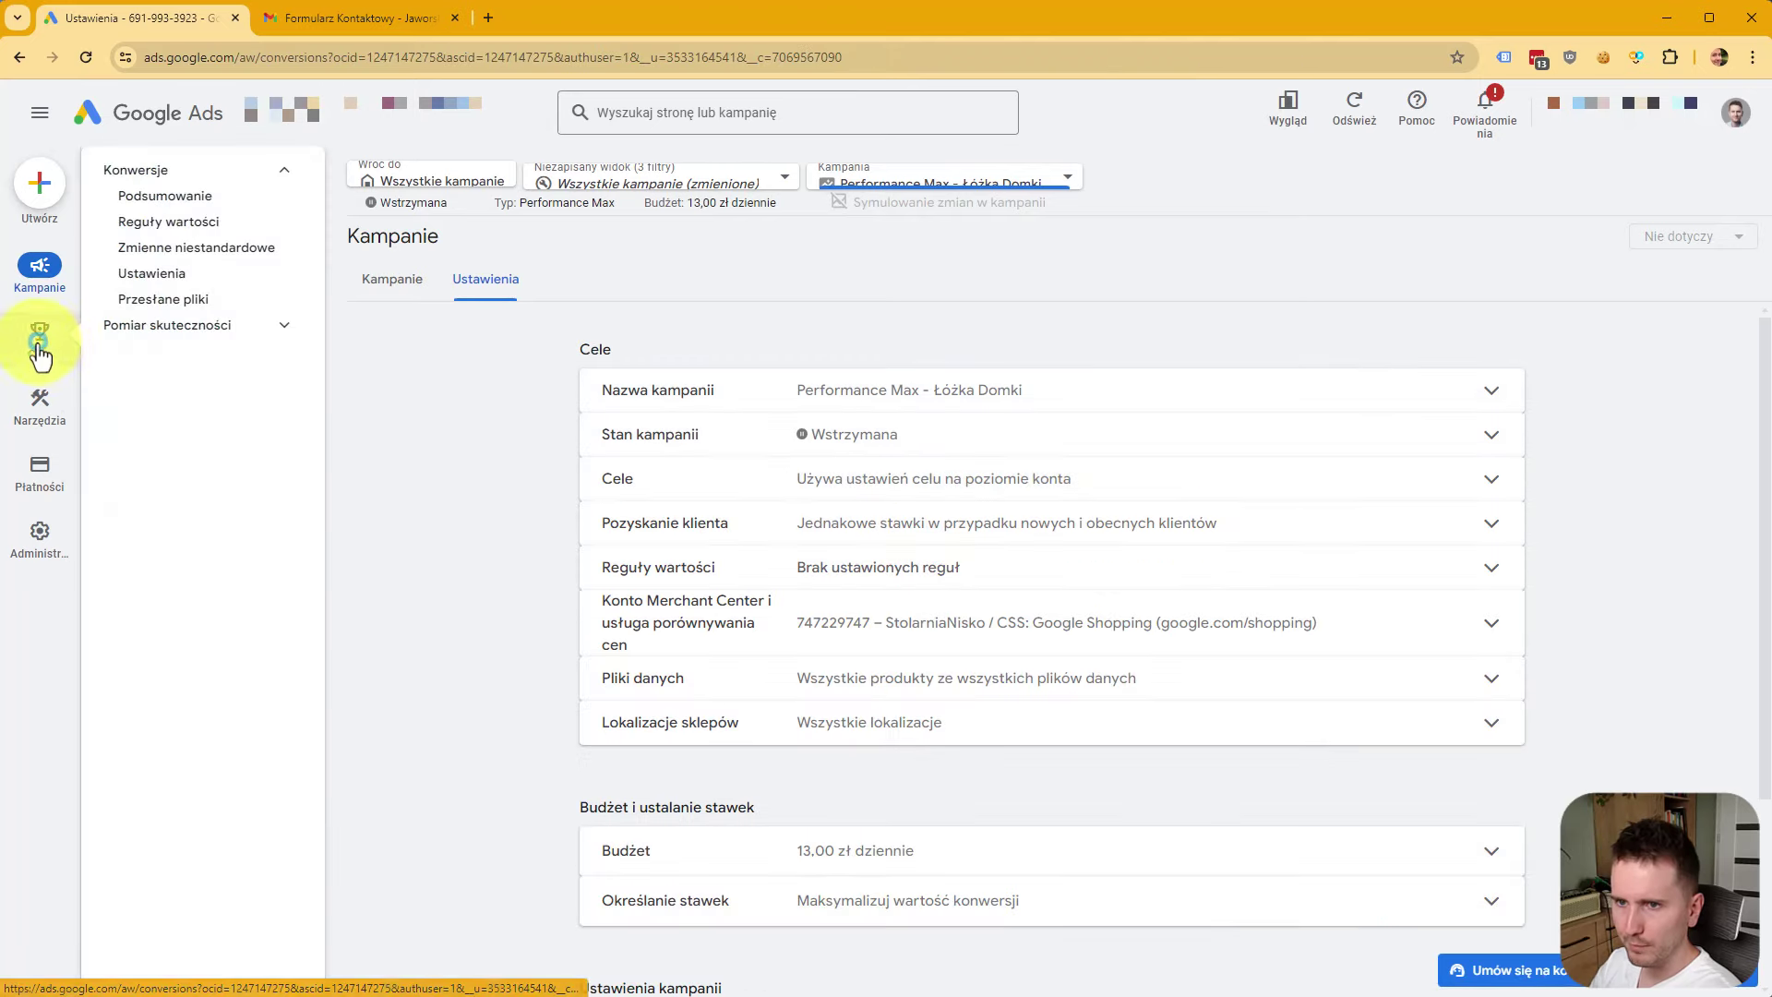
Open the account's conversion goals summary and check which campaigns use the Zakup and Dodanie do koszyka goals.
left_click(40, 341)
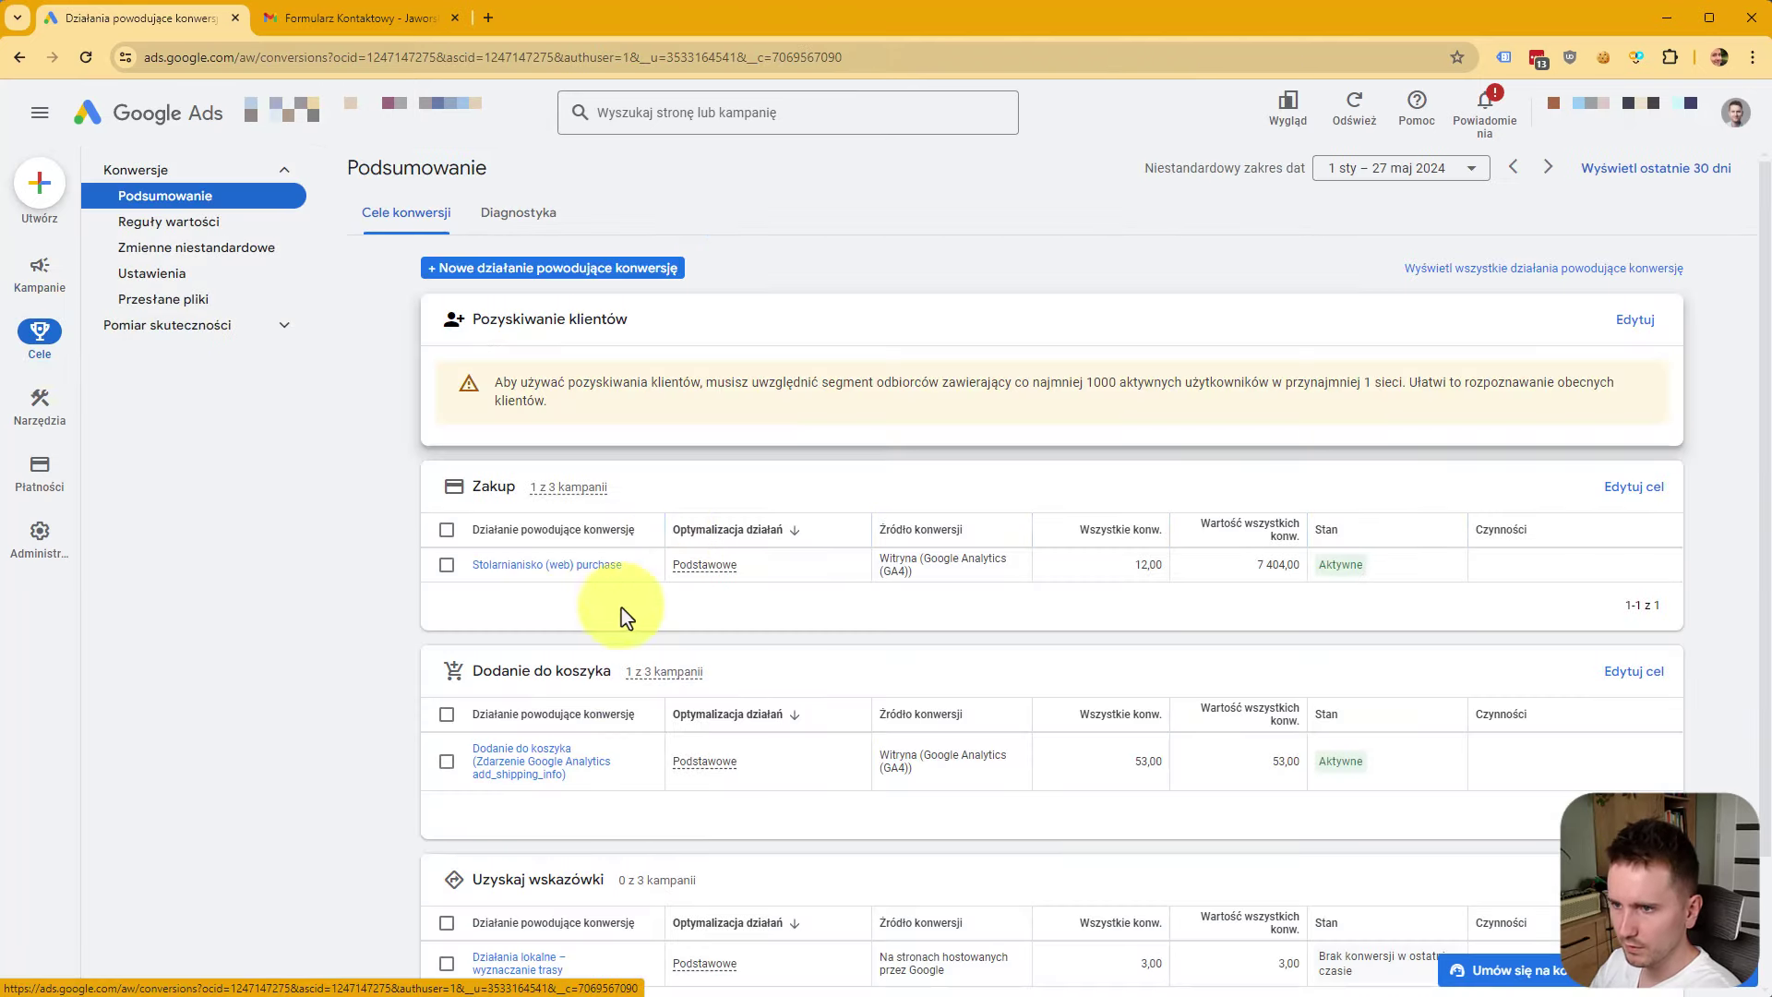
mouse_move(555, 496)
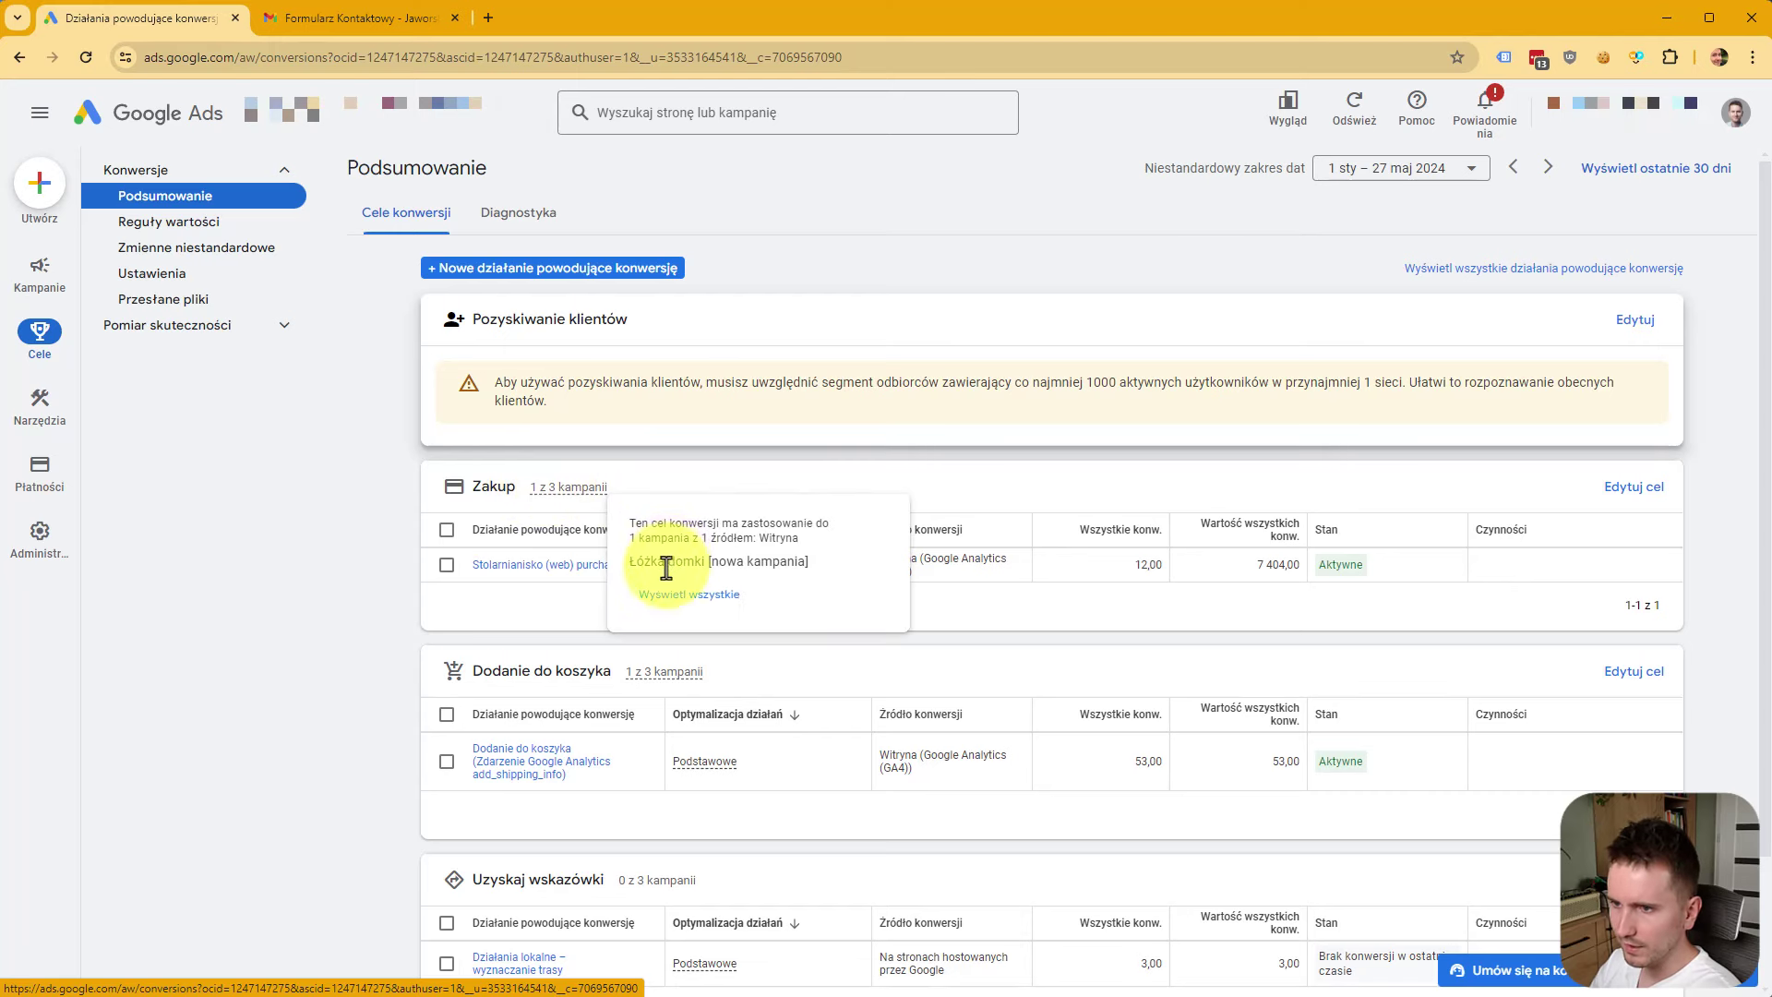
left_click_drag(631, 564, 830, 581)
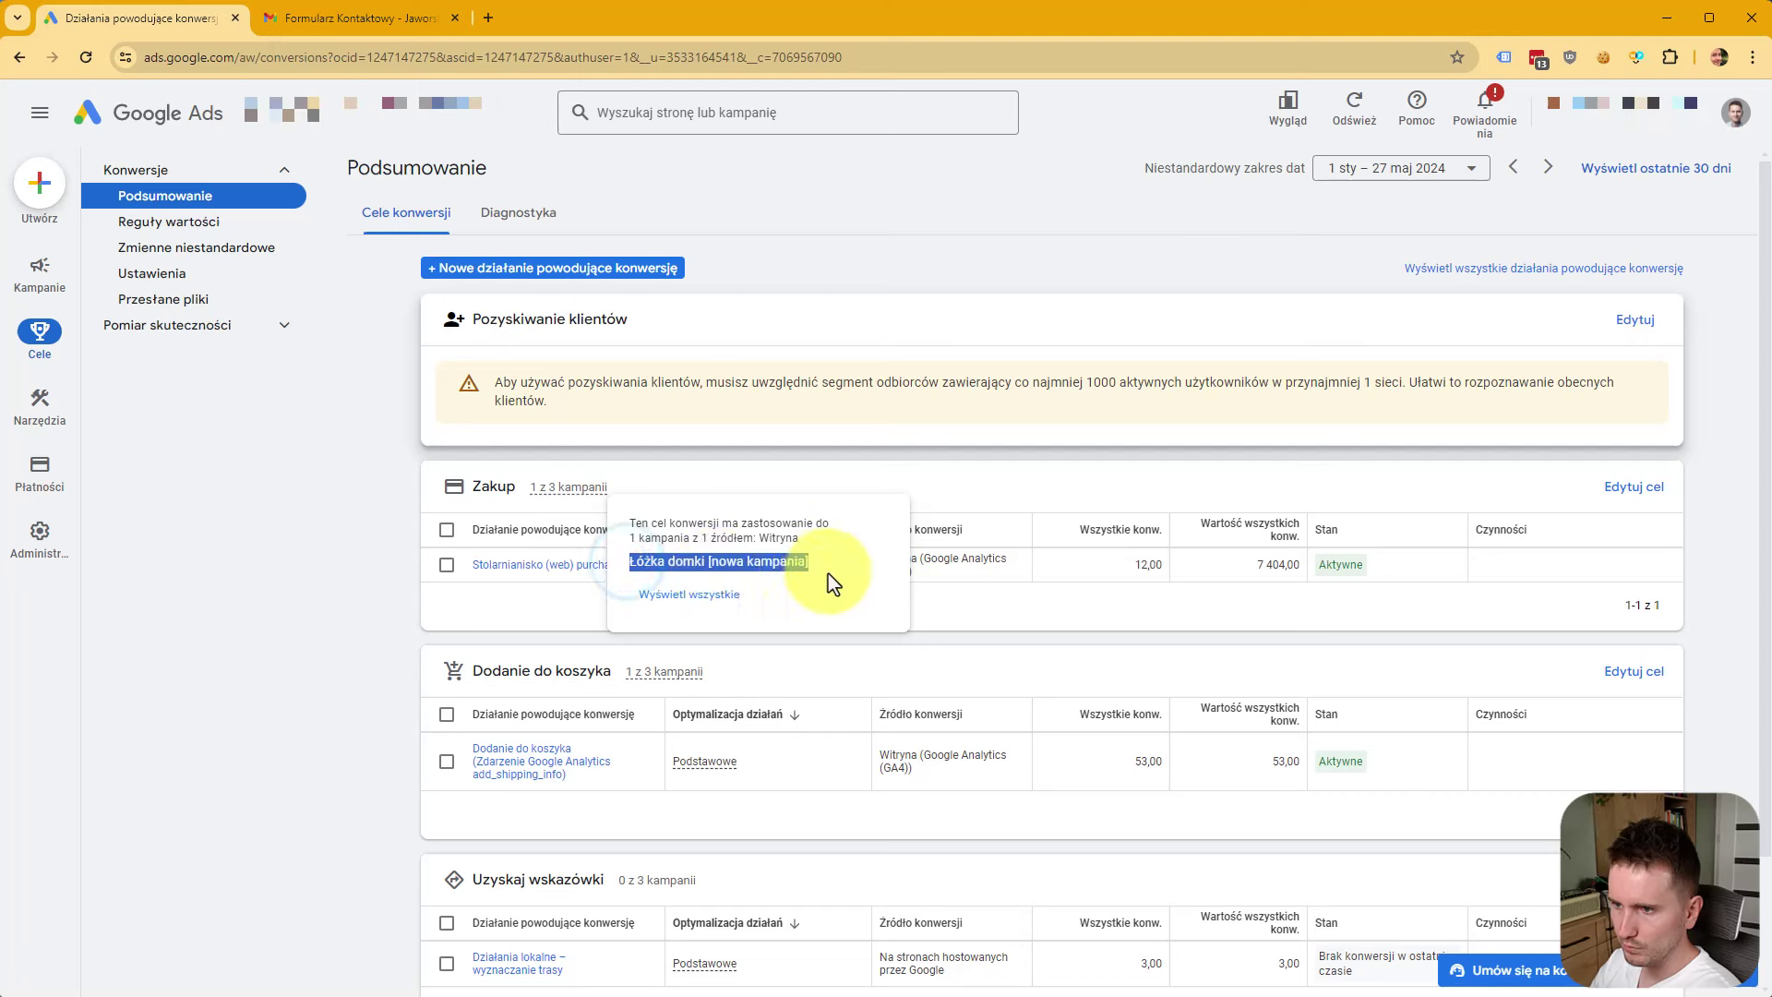
left_click(825, 565)
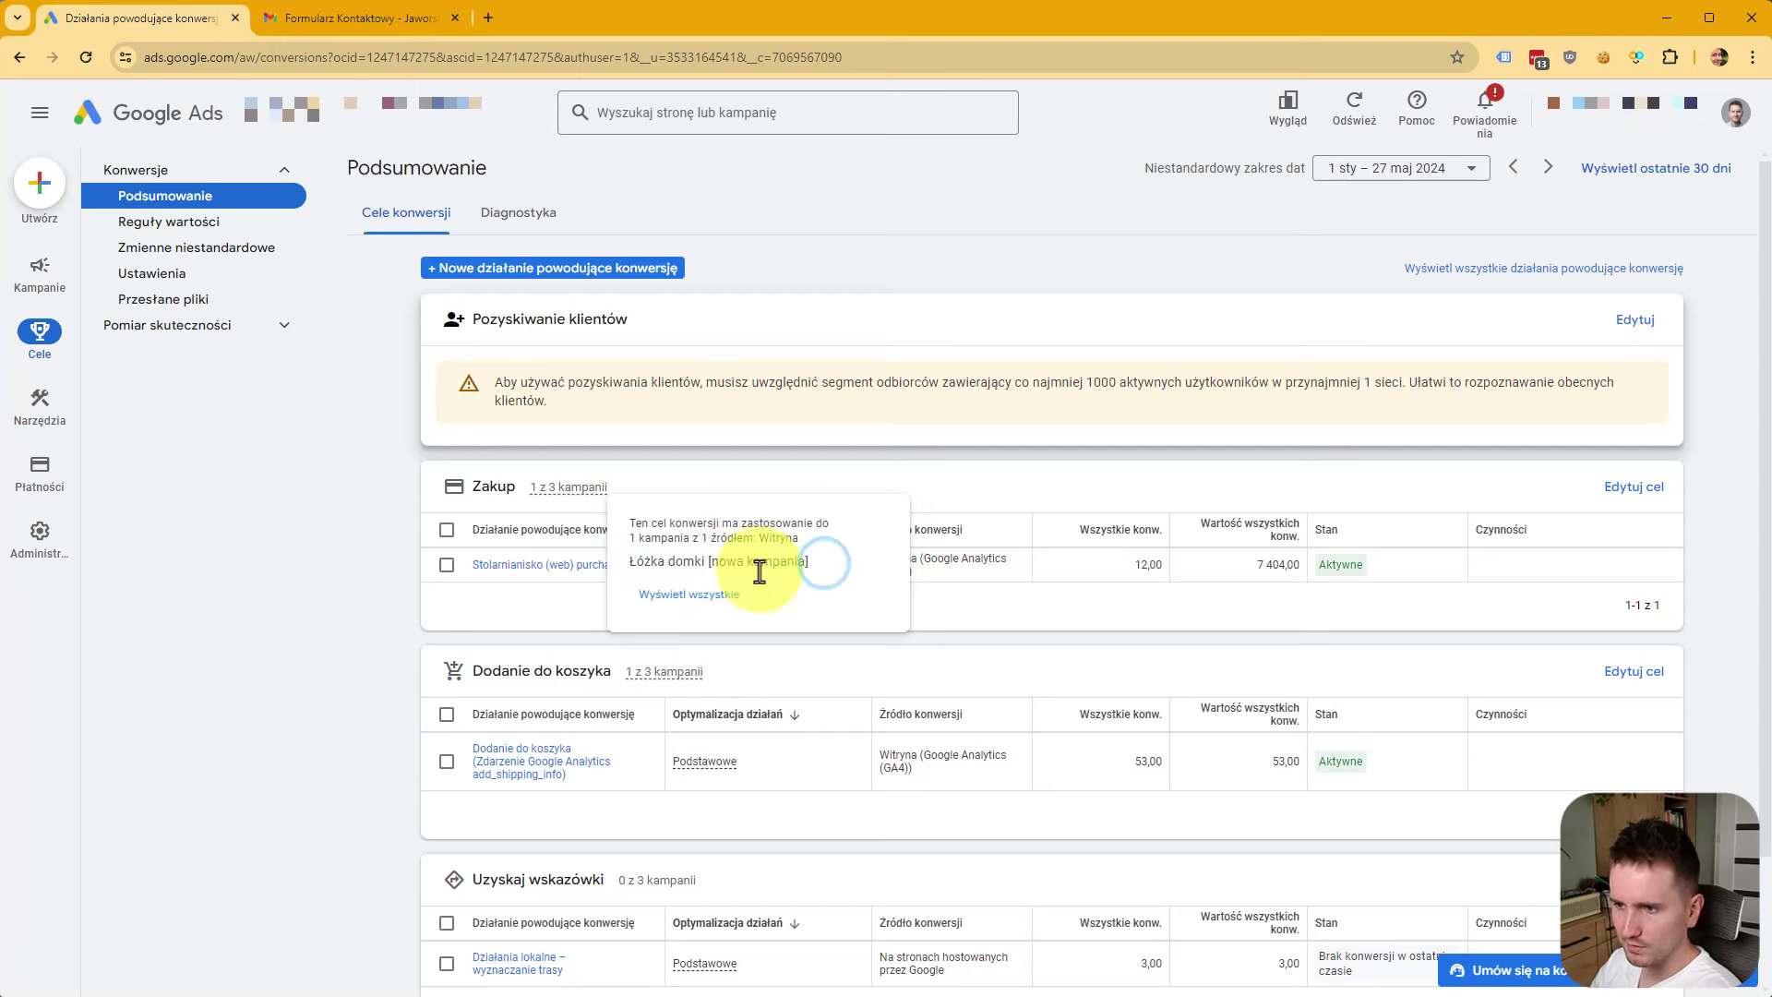
mouse_move(658, 681)
left_click_drag(709, 743, 921, 755)
left_click(917, 744)
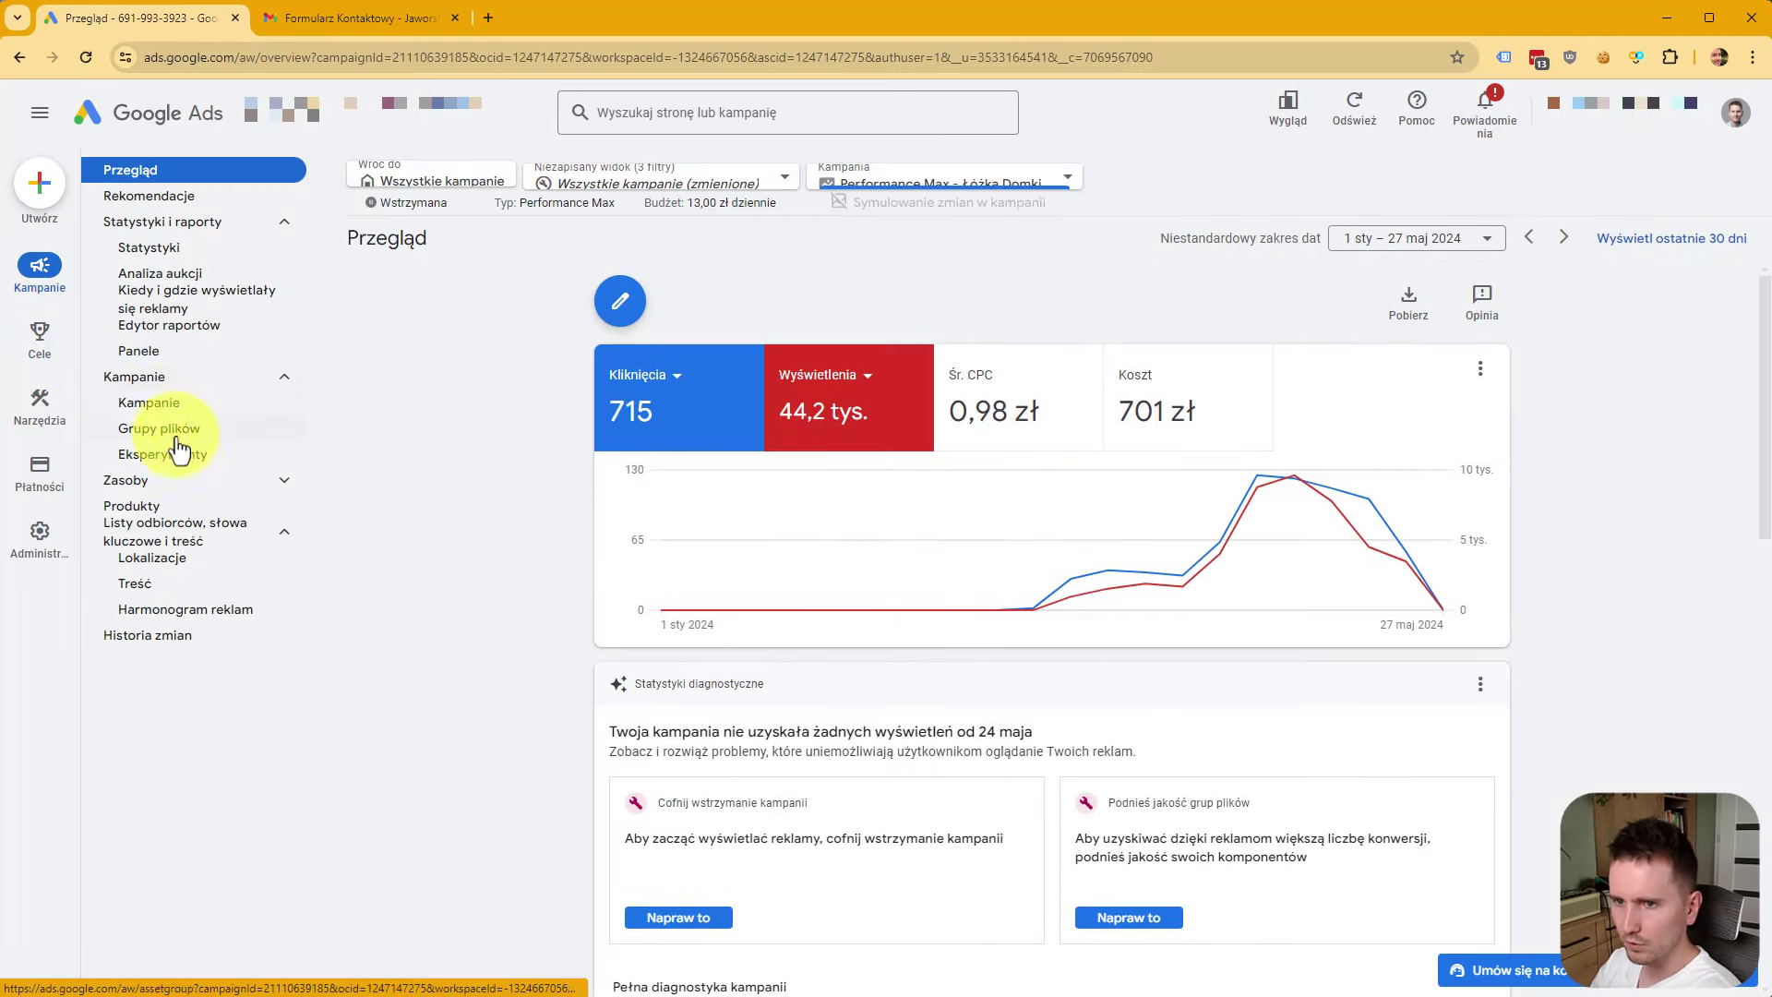
Return to the Performance Max - Łóżka Domki campaign table and check its bid strategy, purchase all conversions and conversion value per cost.
left_click(166, 403)
left_click_drag(1071, 798, 1218, 822)
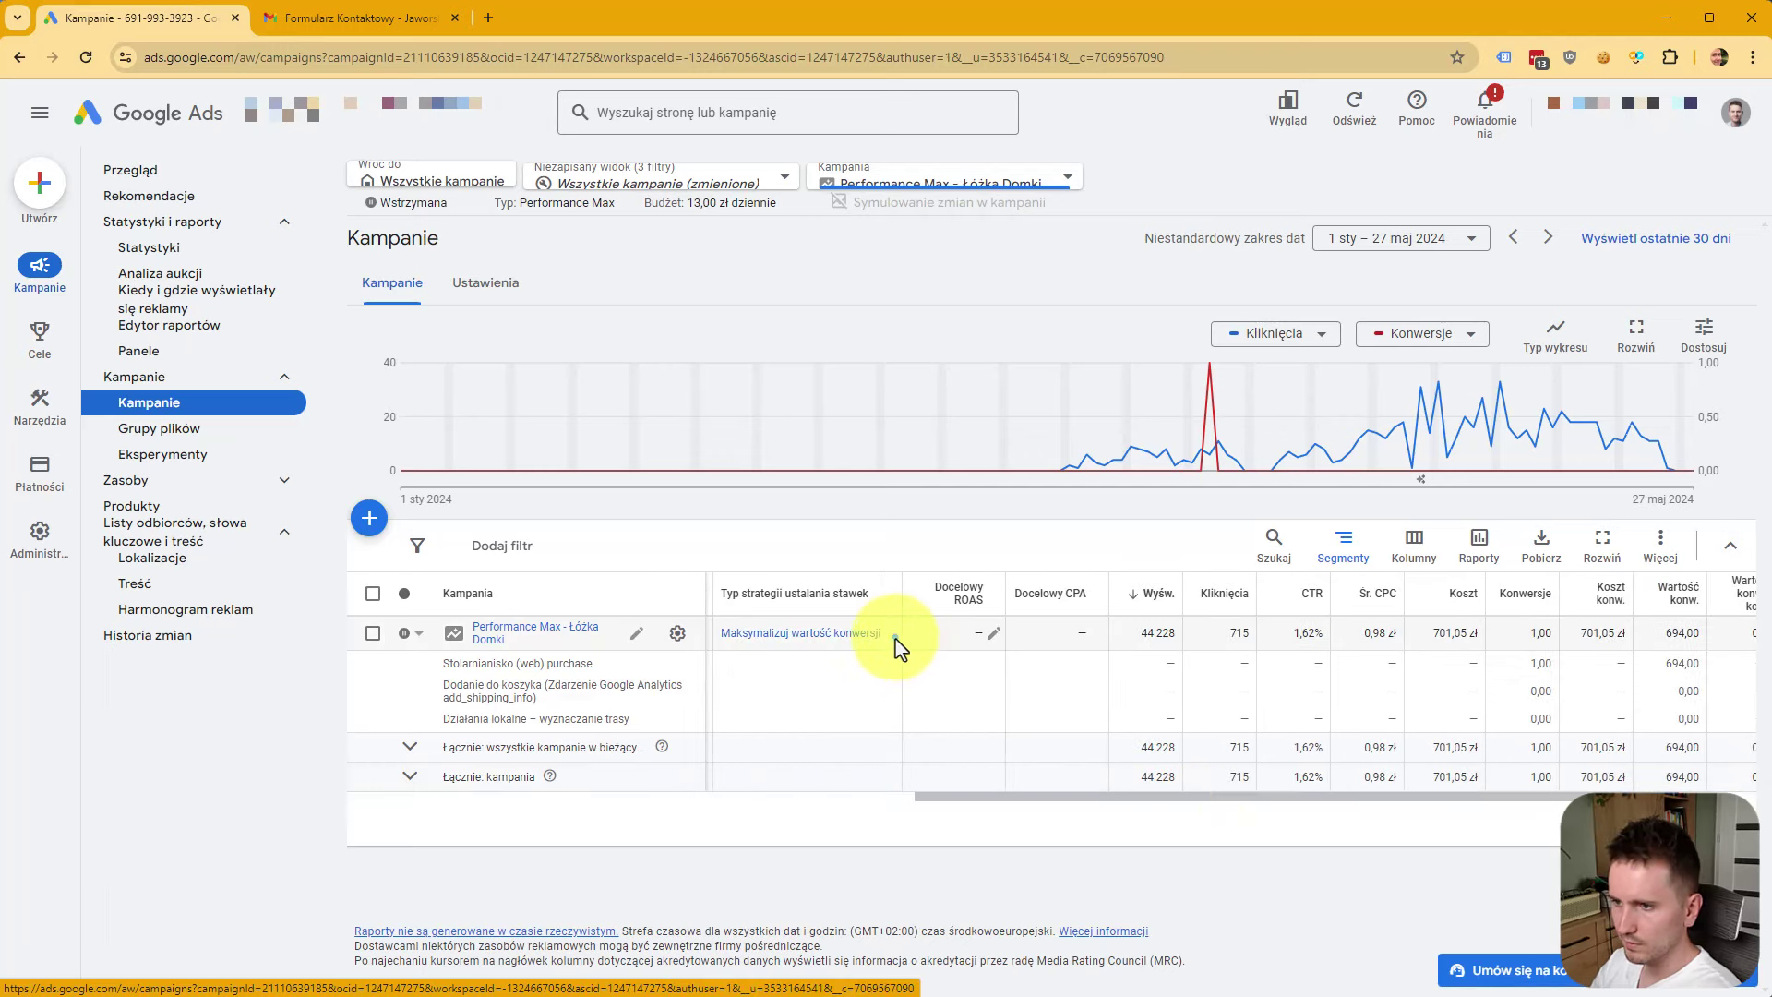
left_click_drag(897, 646, 735, 649)
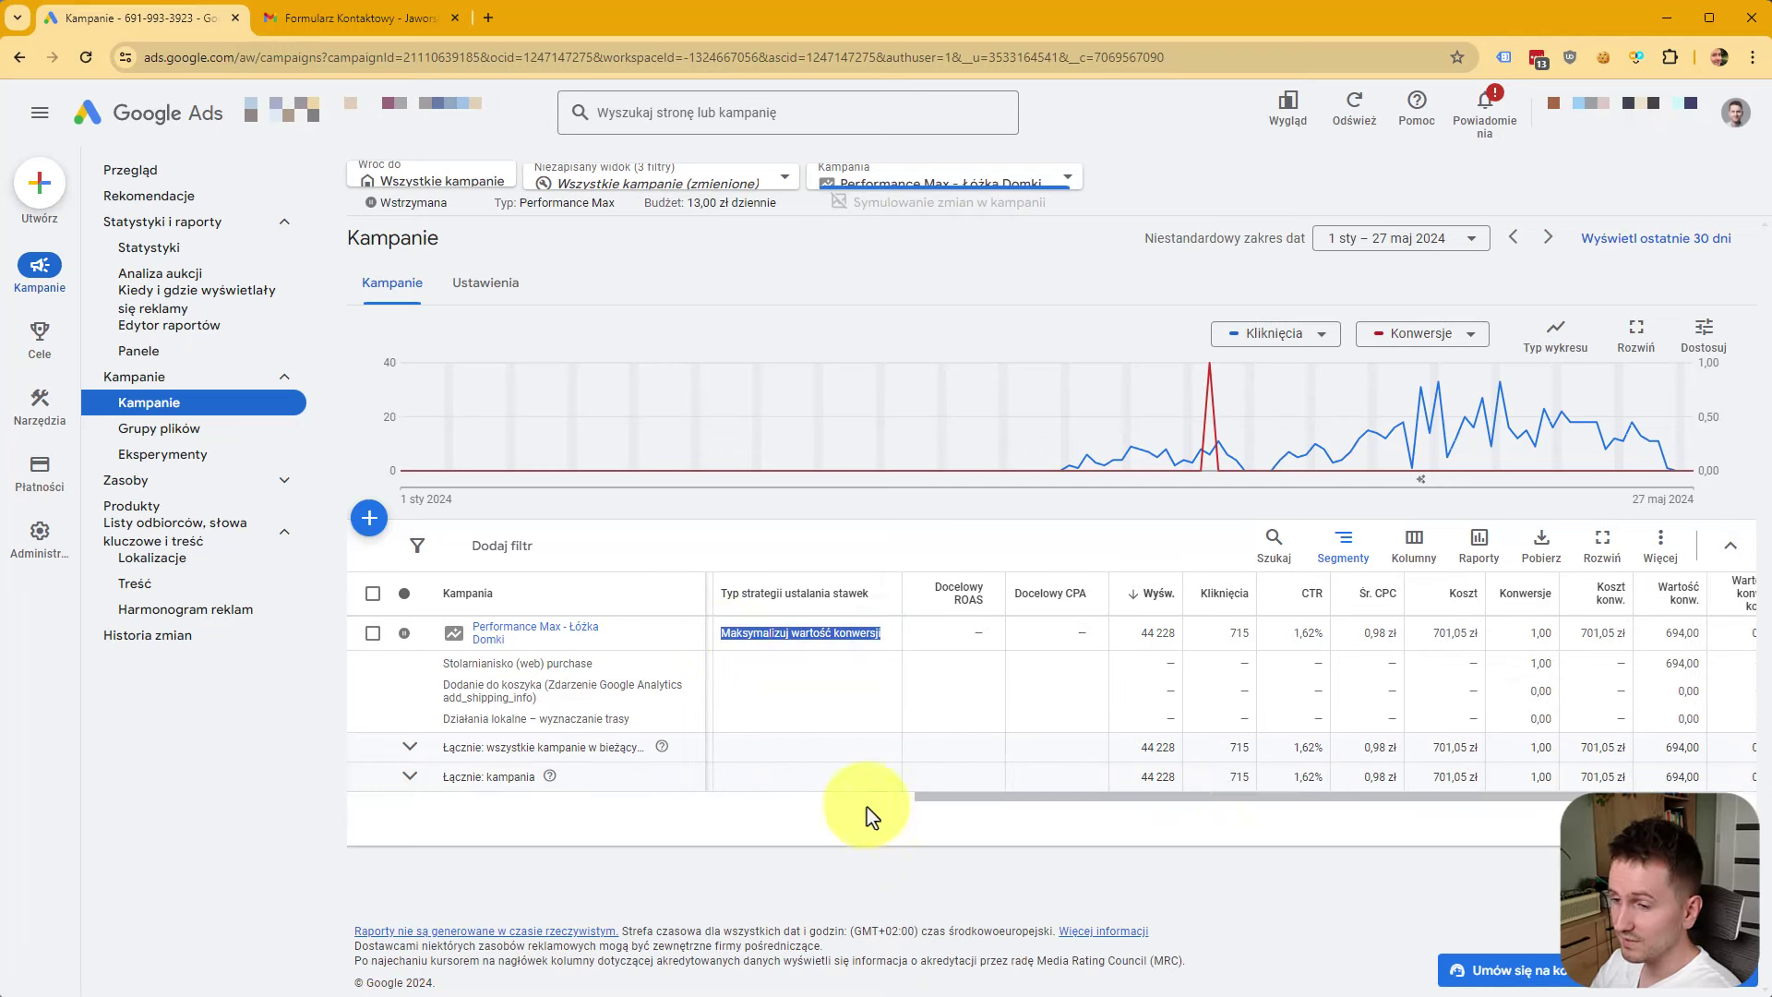
left_click_drag(994, 799, 1096, 805)
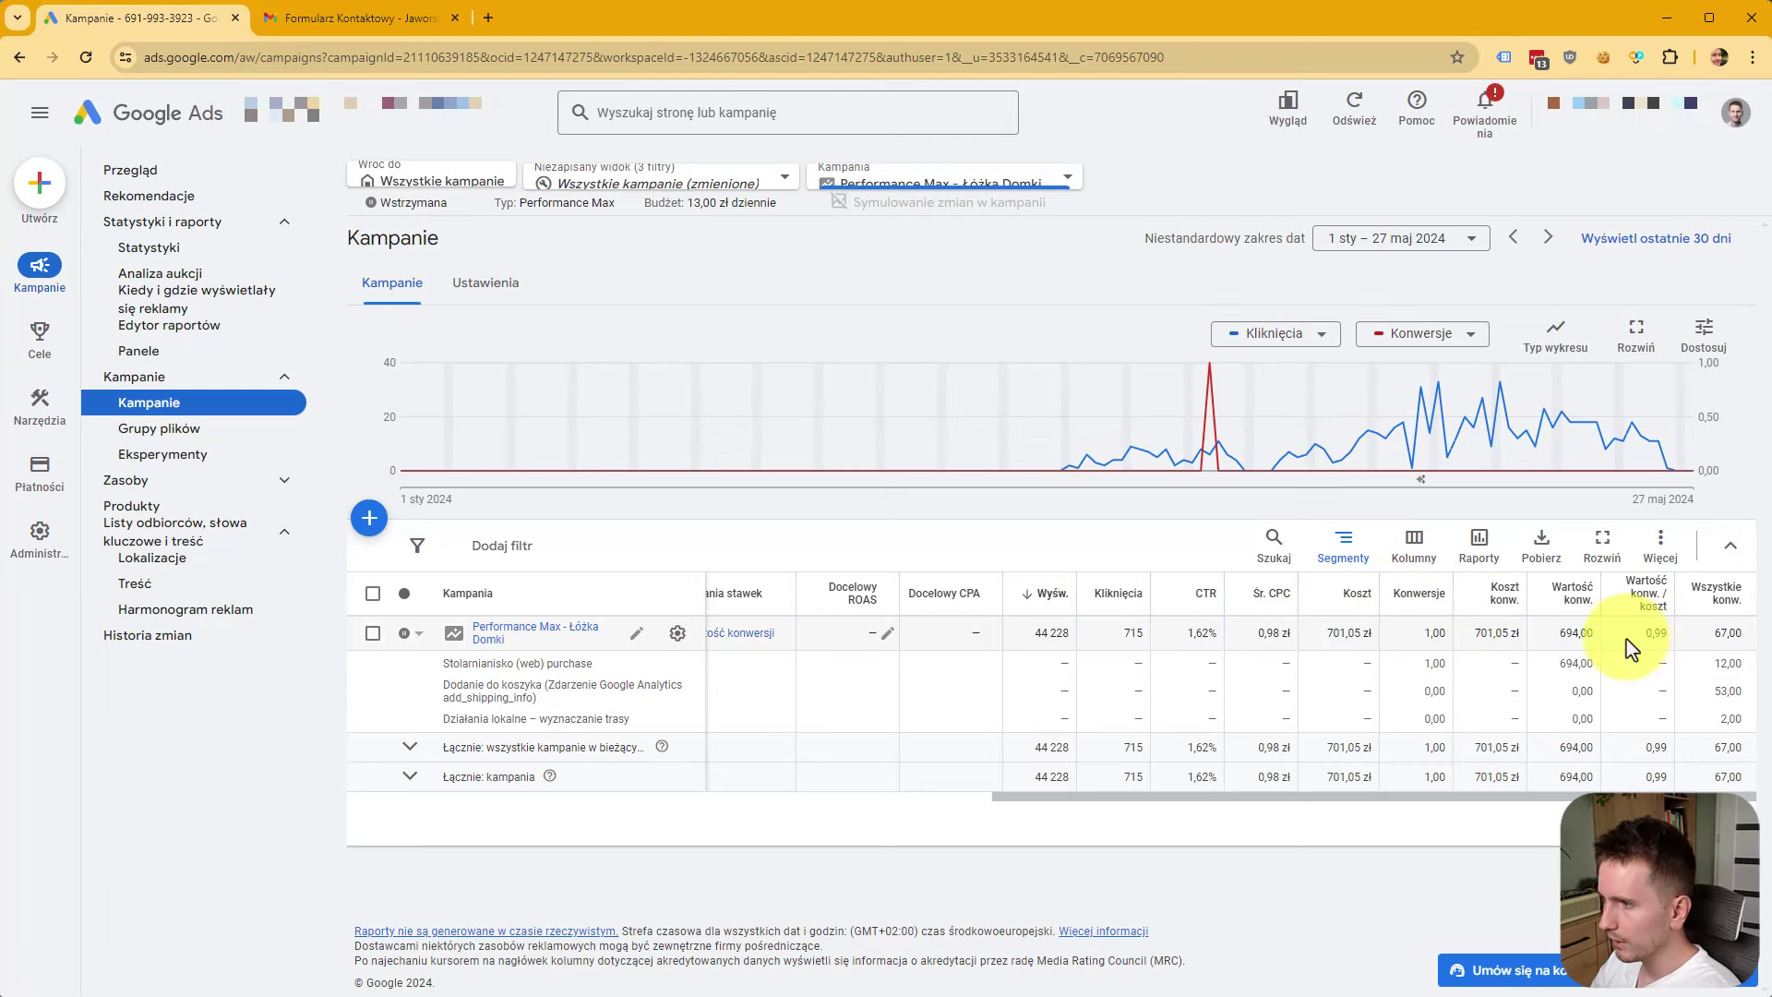
left_click_drag(1700, 663, 1753, 673)
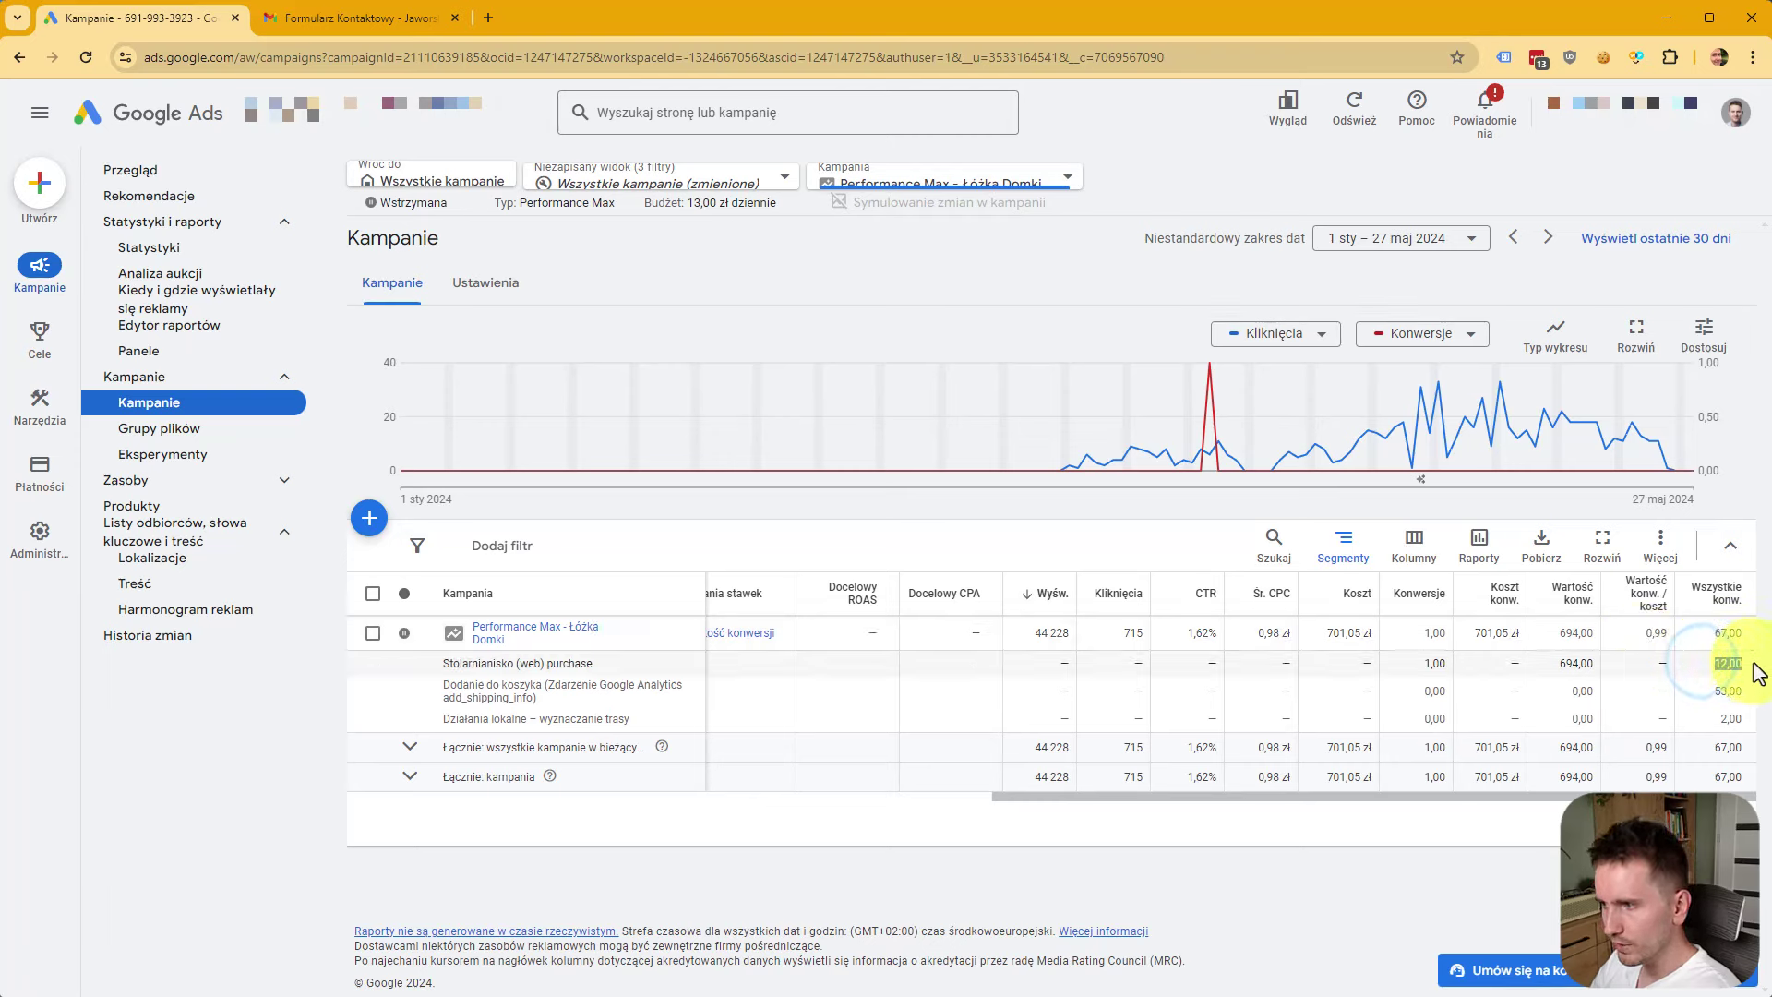
left_click_drag(1640, 633, 1675, 643)
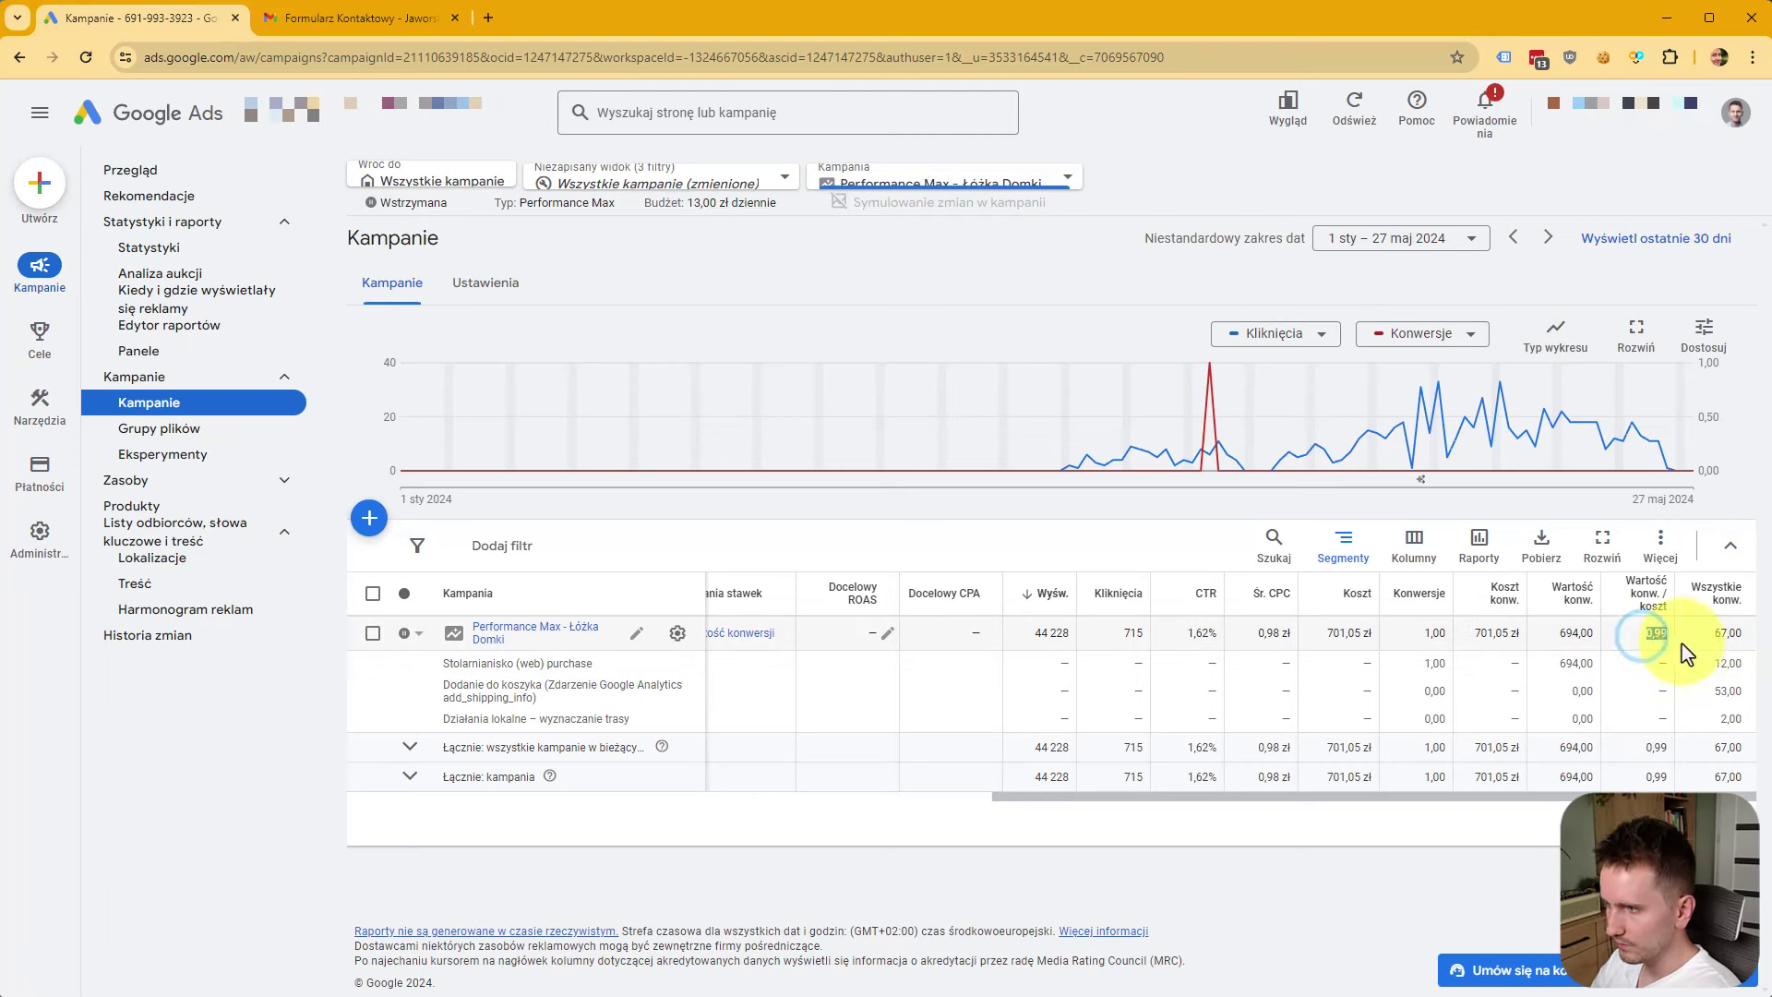
Set the campaign report's date range to 1 April – 27 May 2024.
left_click(1429, 293)
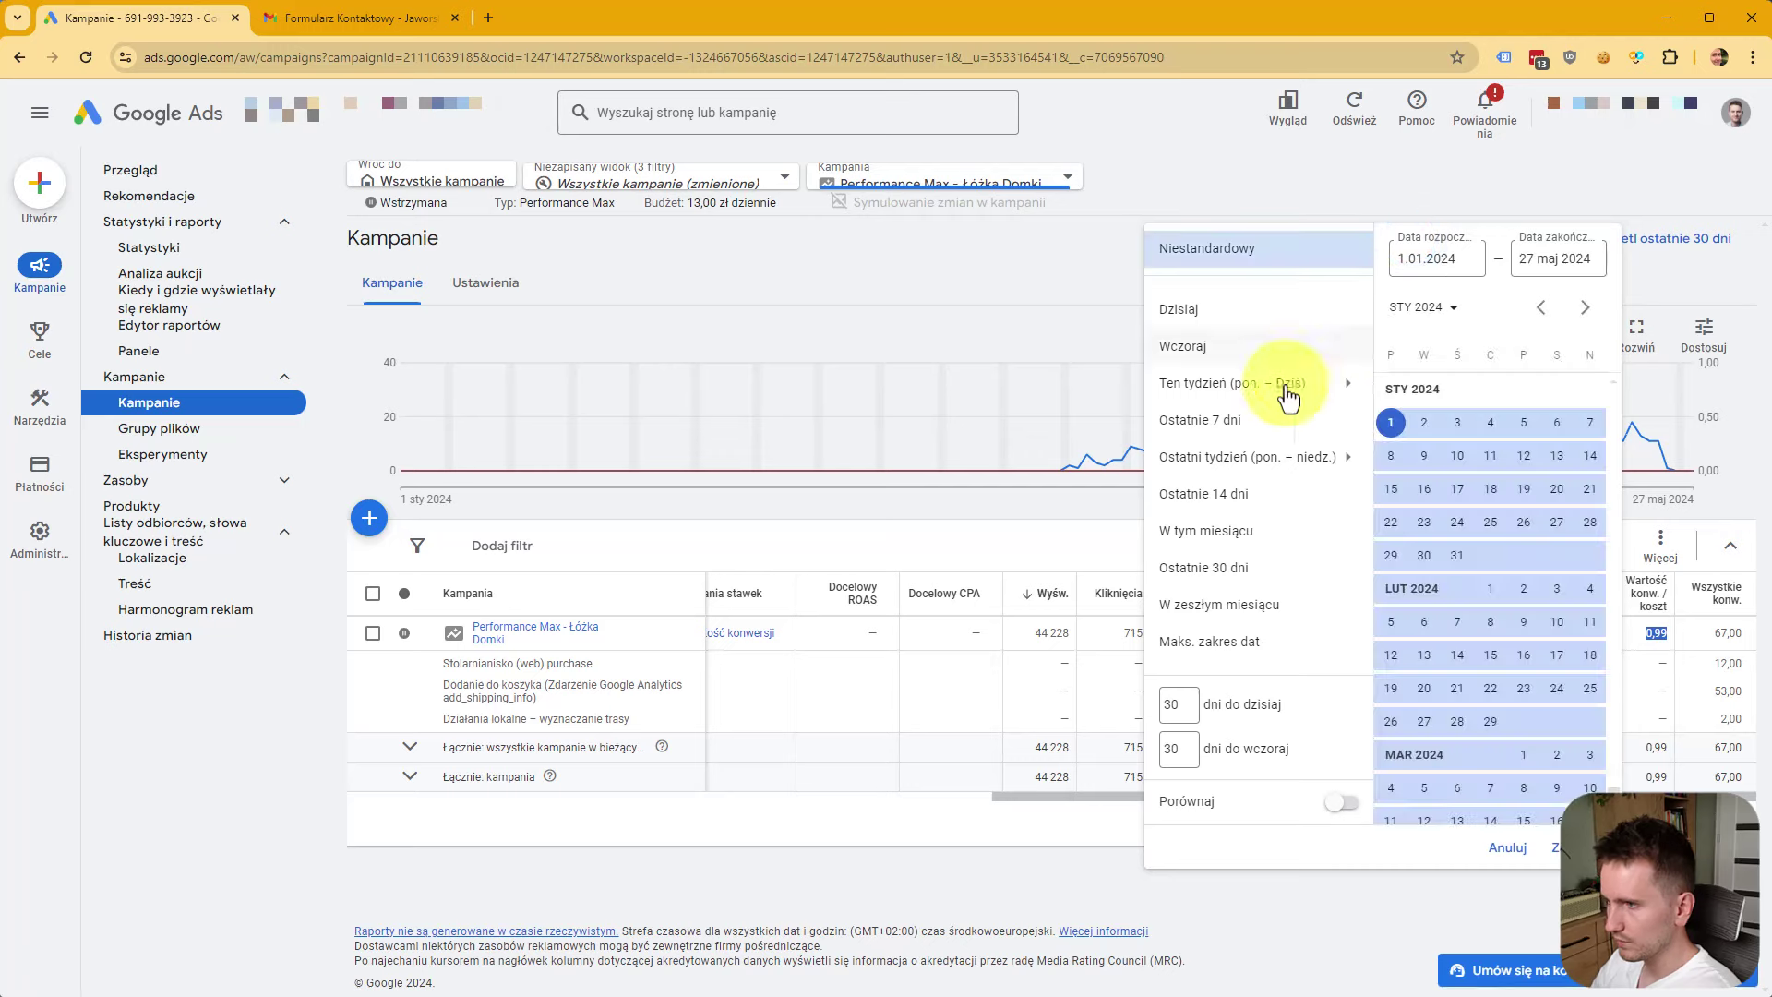
scroll(1452, 738, "down", 4)
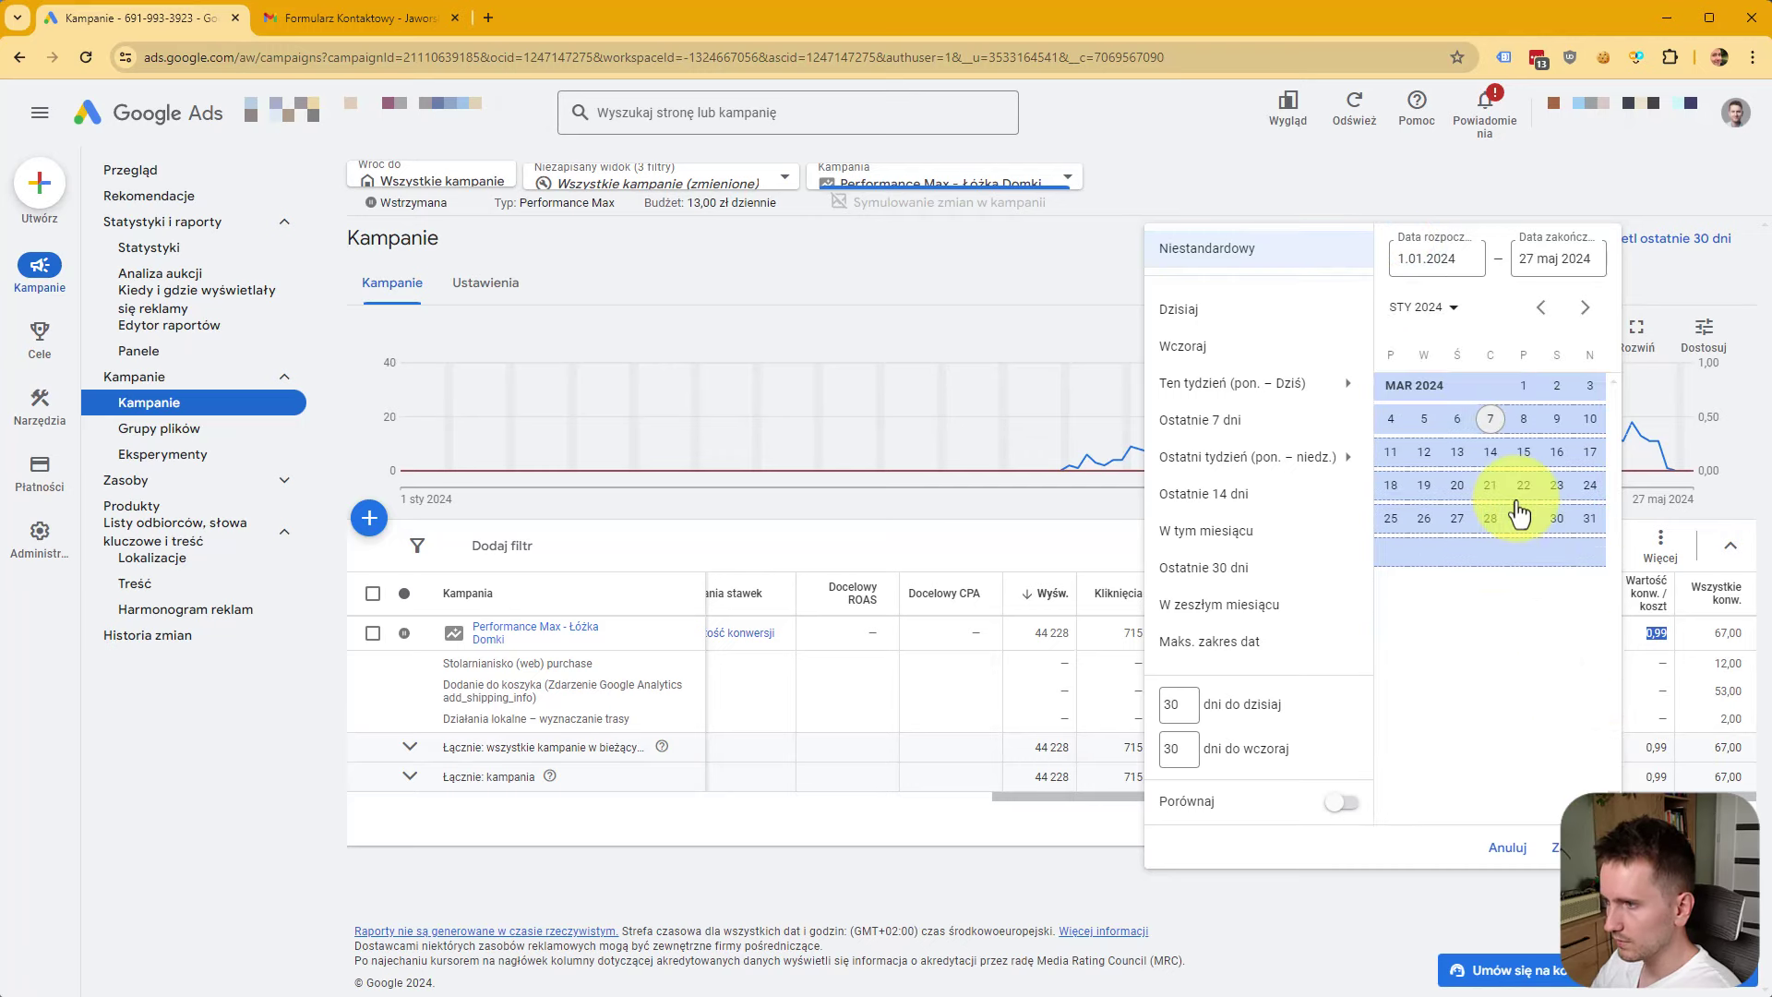
left_click(1393, 584)
scroll(1451, 633, "down", 2)
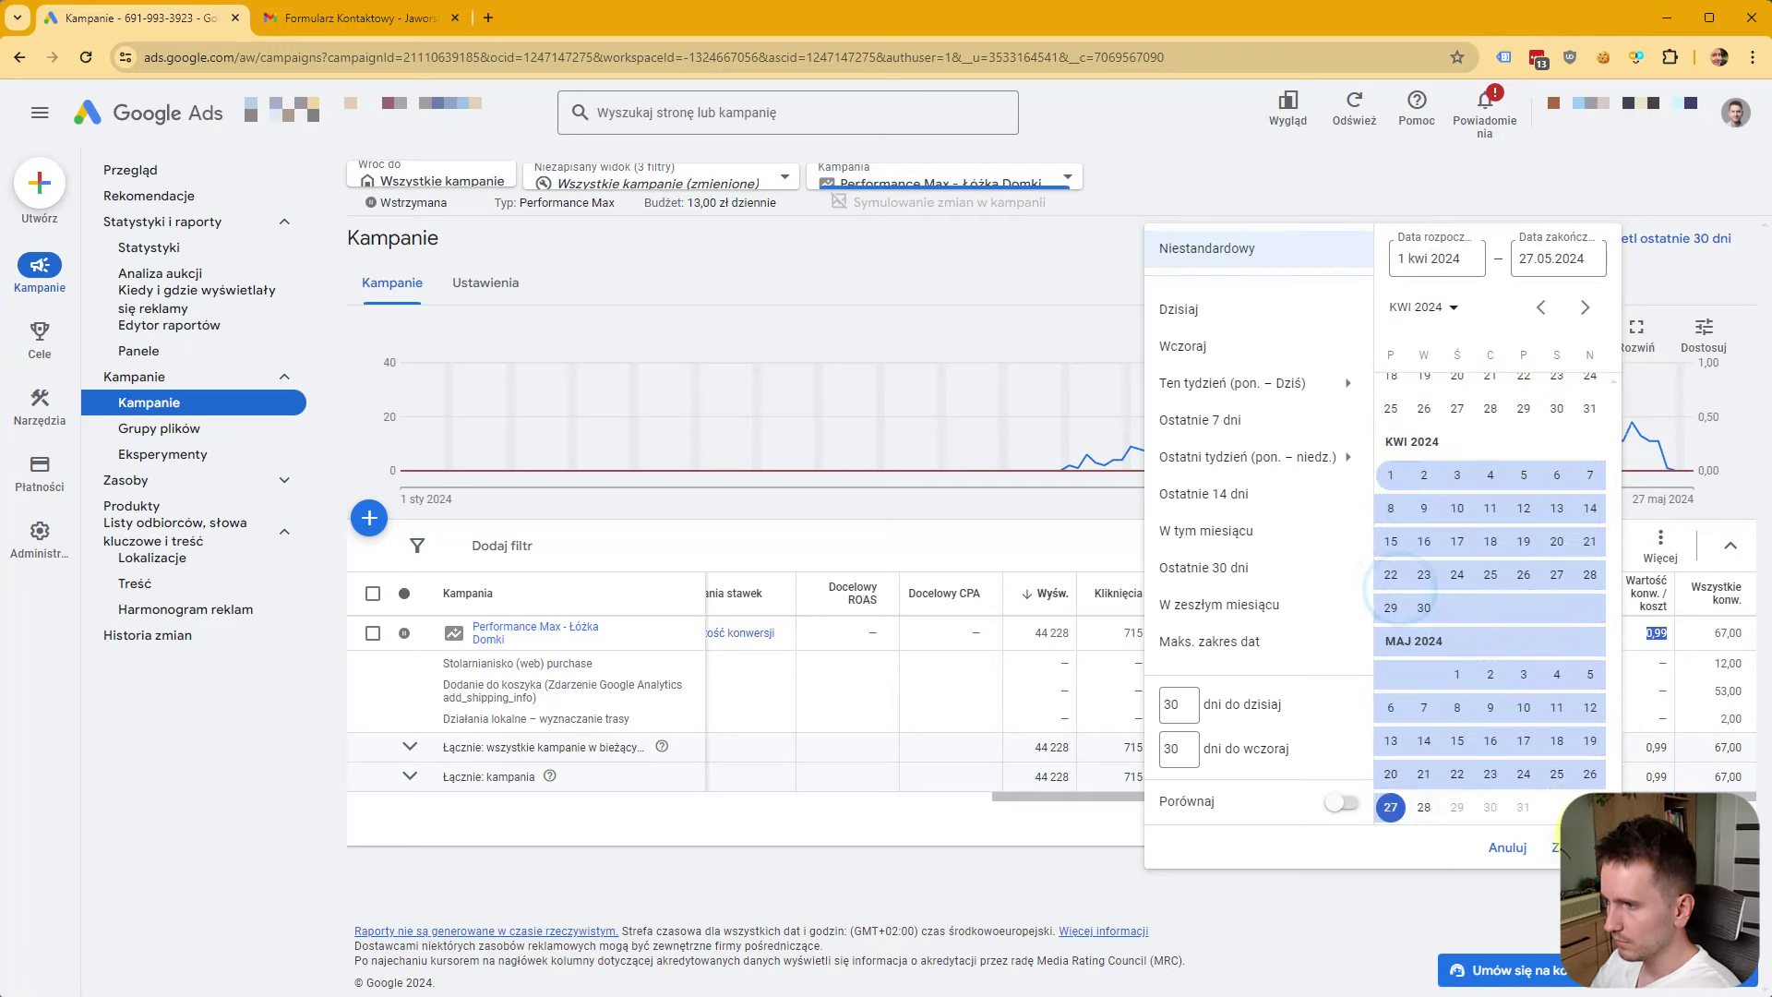
left_click(1560, 847)
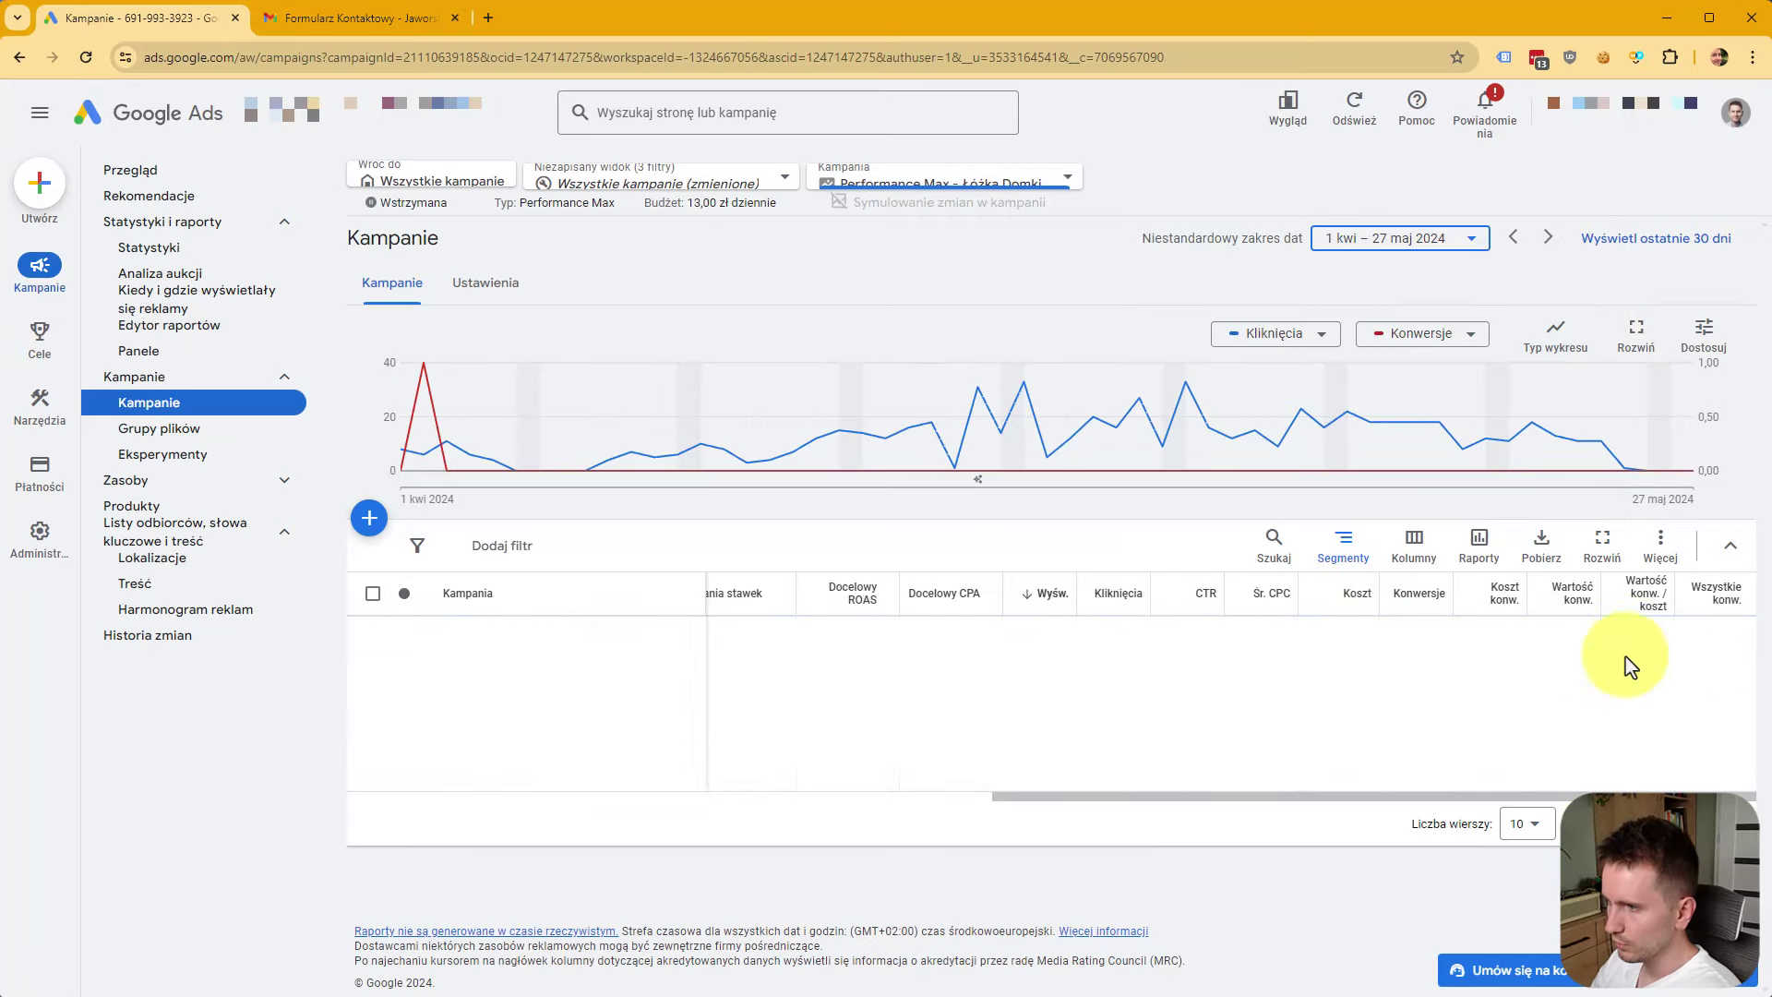
Check the campaign's conversion value per cost and the purchase action's all conversions for the April–May period.
left_click_drag(1634, 633, 1665, 634)
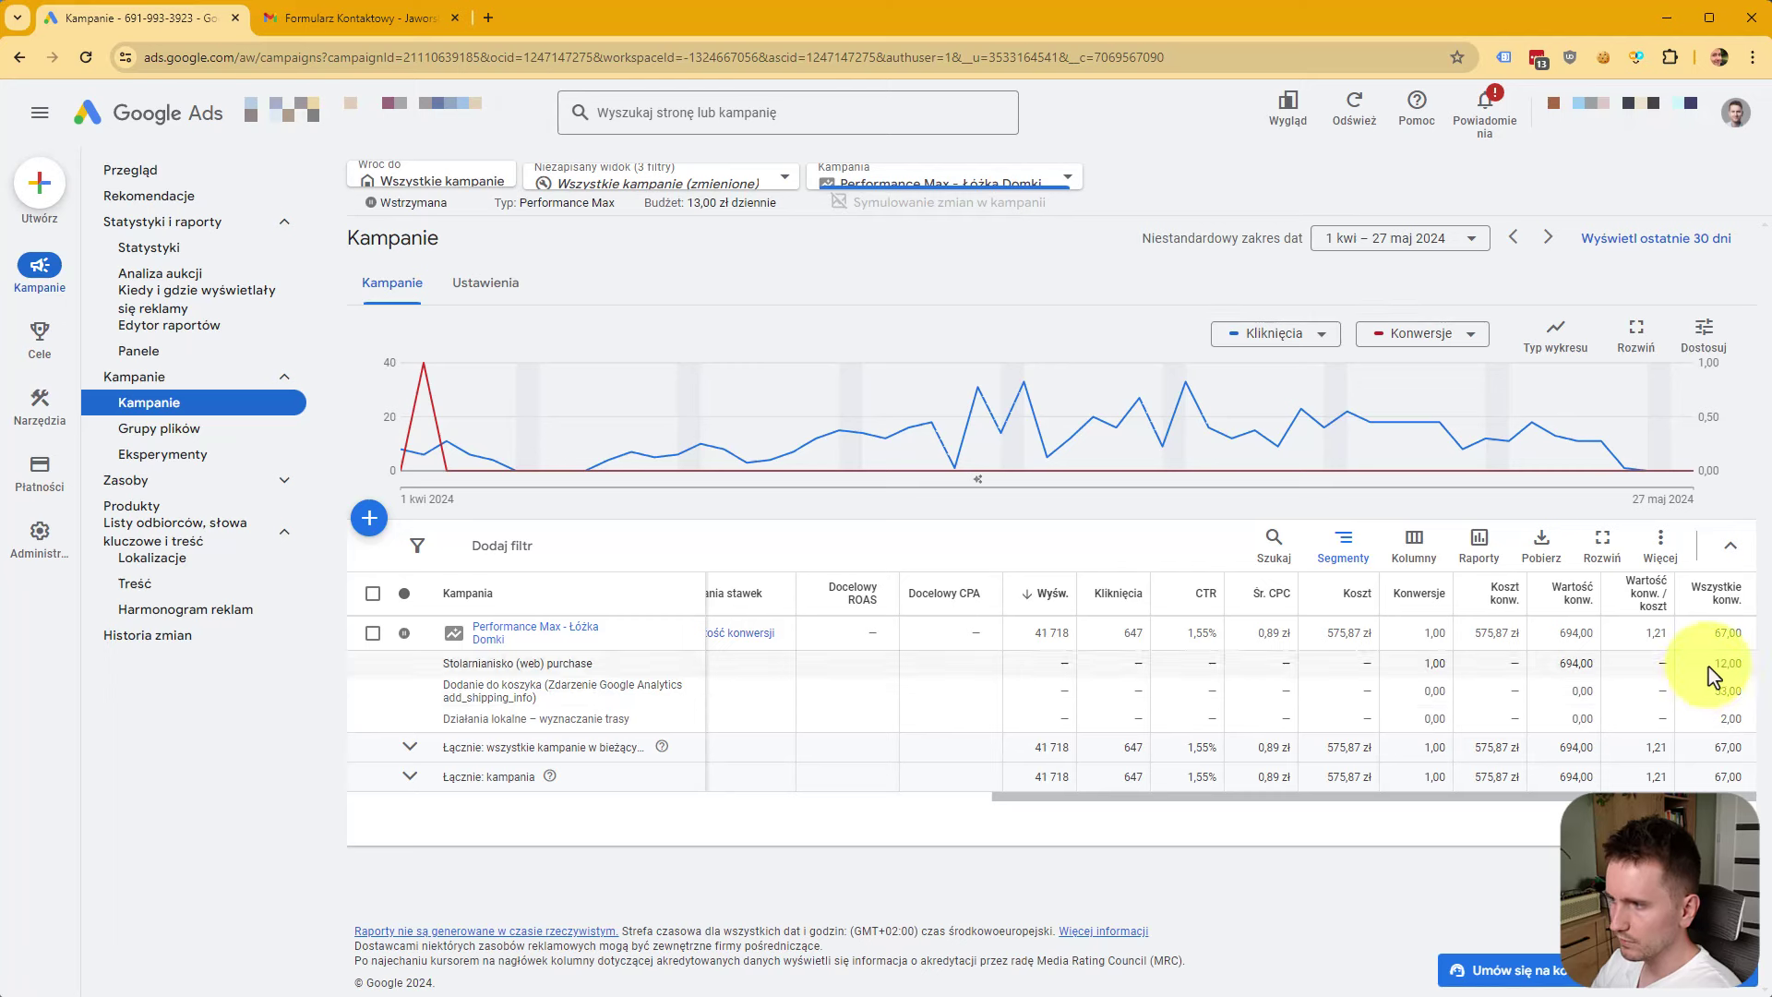
left_click_drag(1708, 664, 1733, 679)
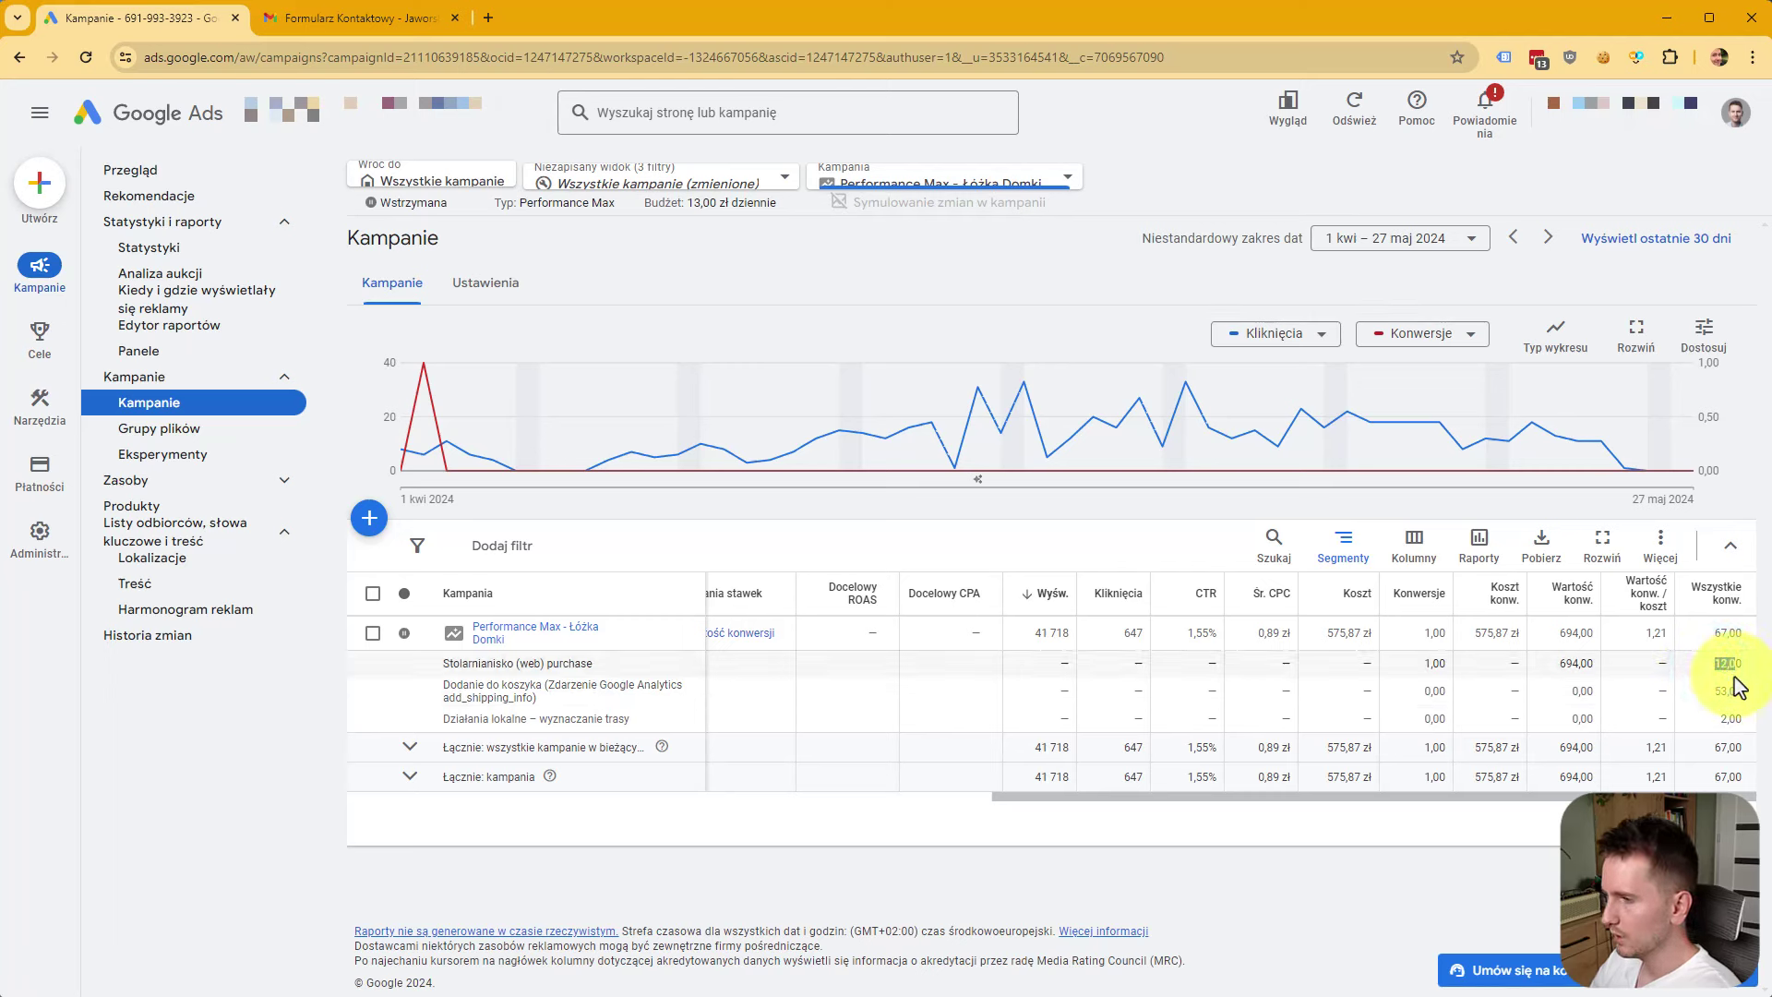
double_click(1718, 663)
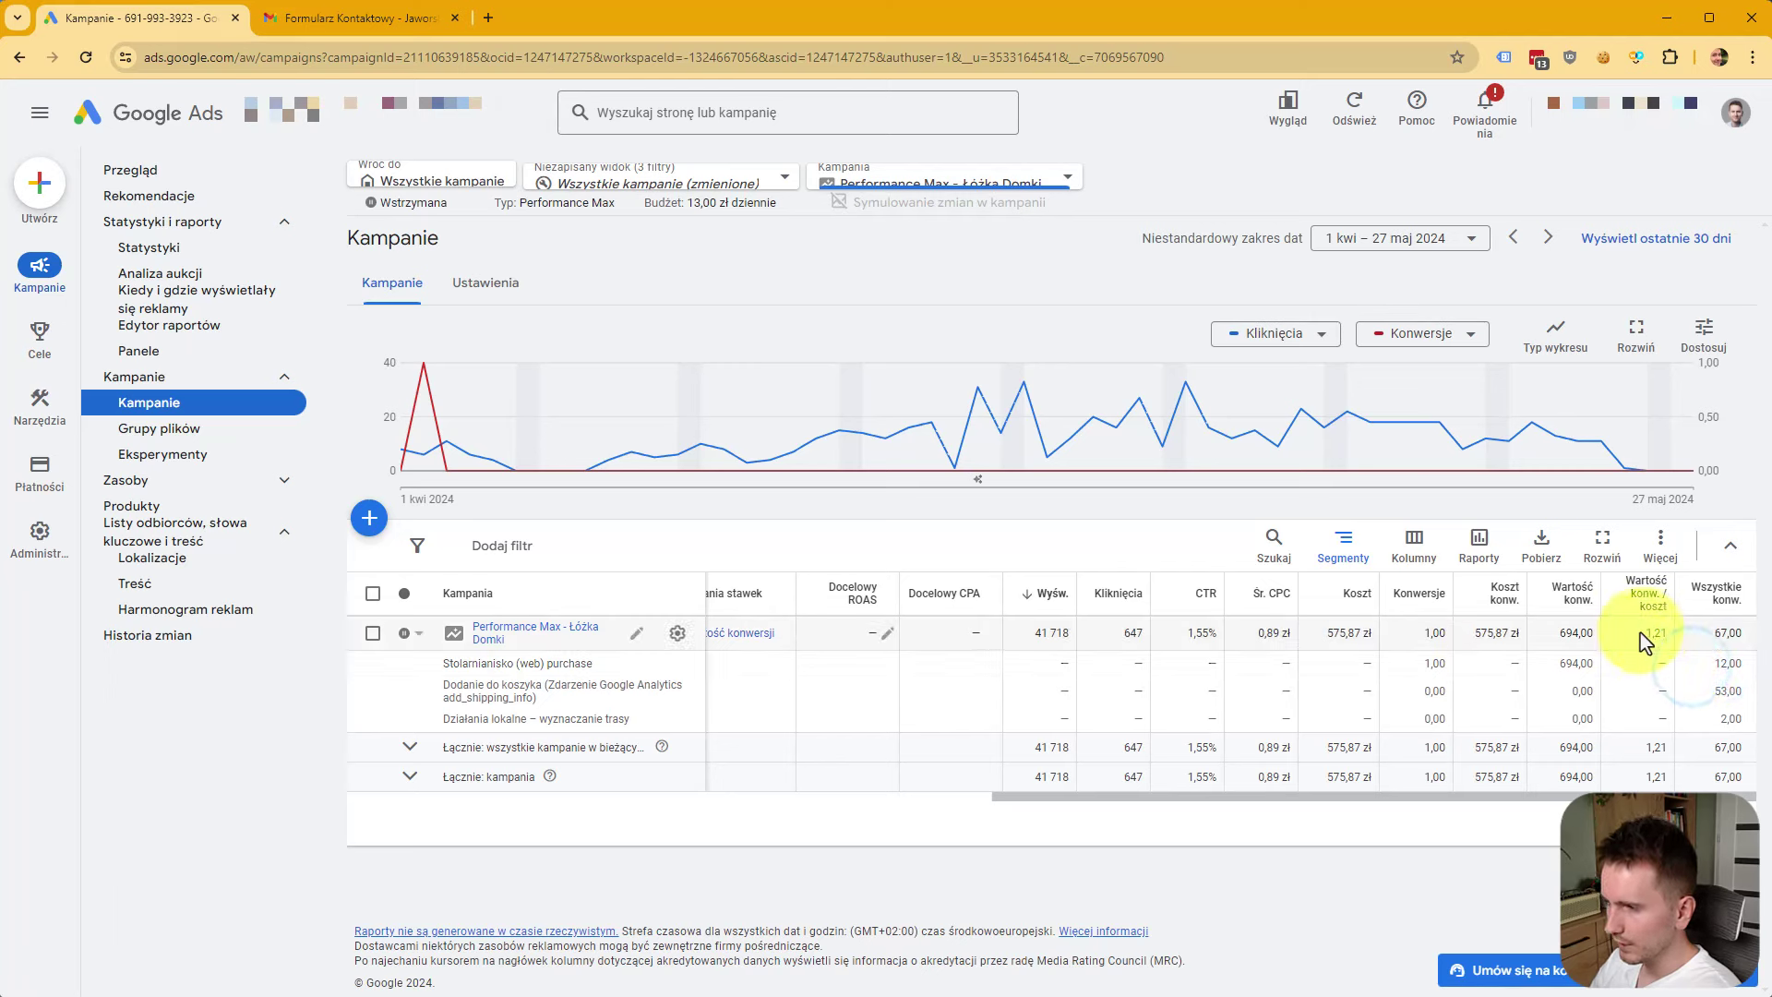
left_click_drag(1643, 632, 1661, 632)
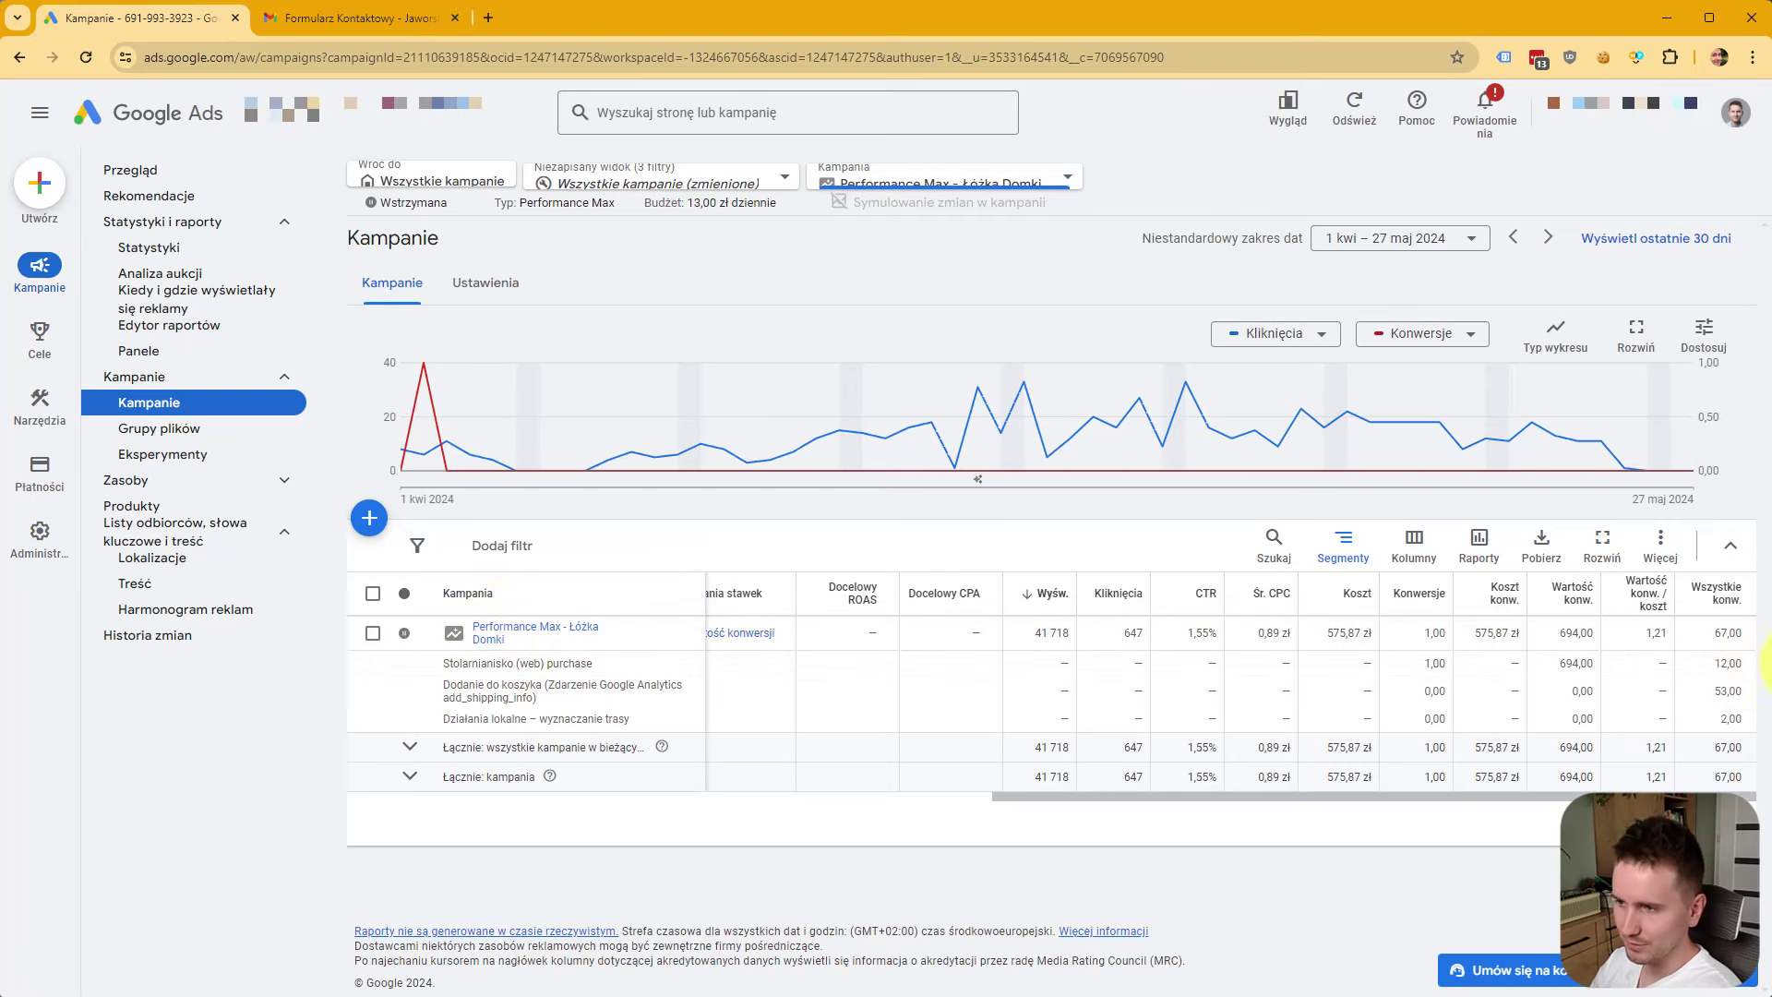
Review the campaign's daily budget and bid strategy alongside its cost and conversion columns.
left_click_drag(1159, 796, 791, 711)
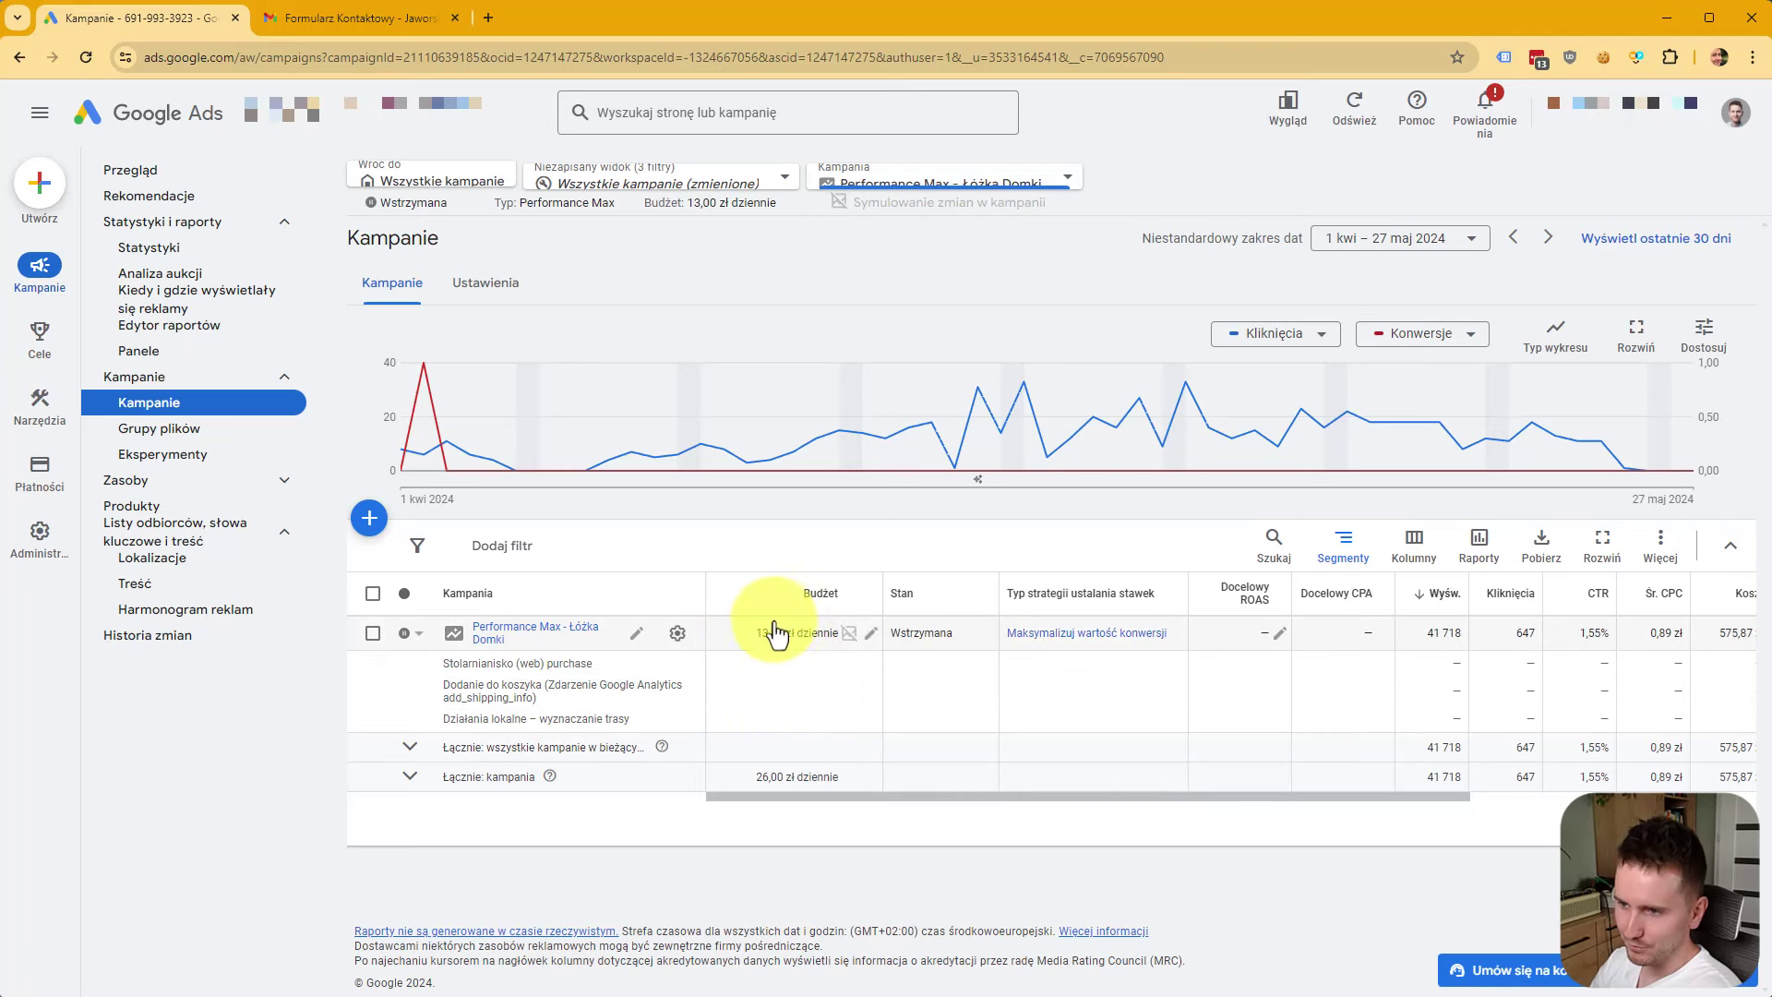
left_click_drag(909, 796, 806, 678)
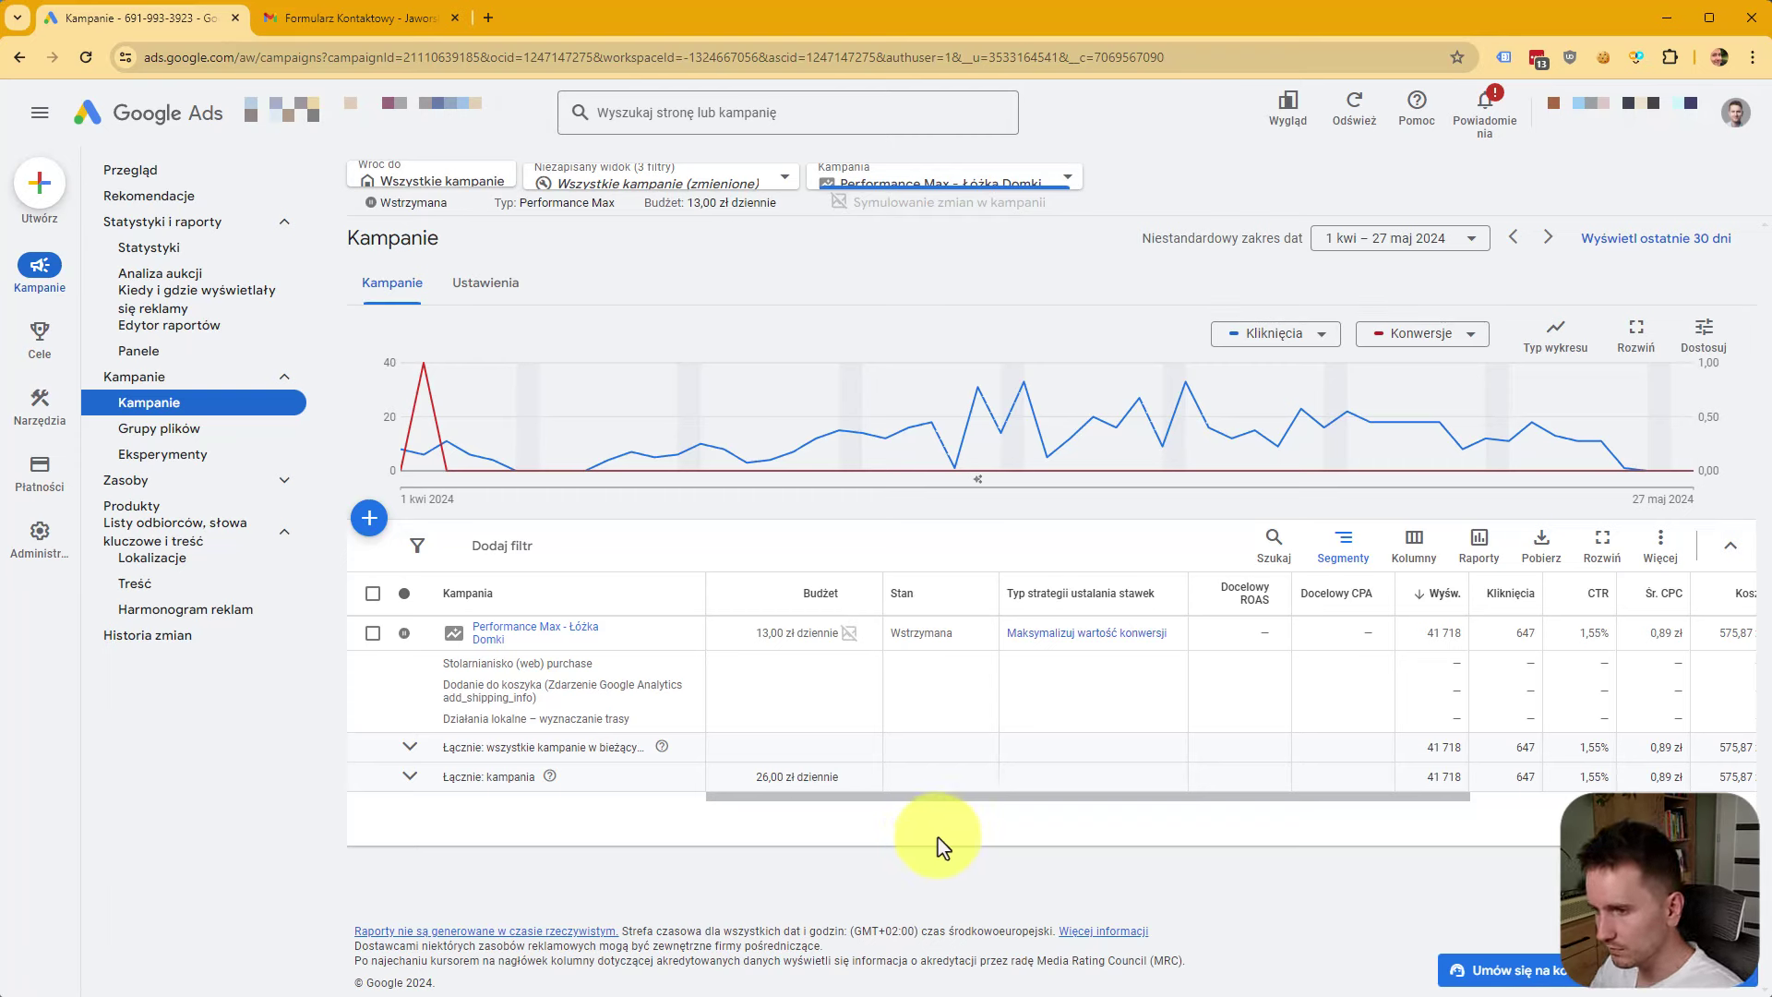
left_click_drag(973, 797, 1223, 810)
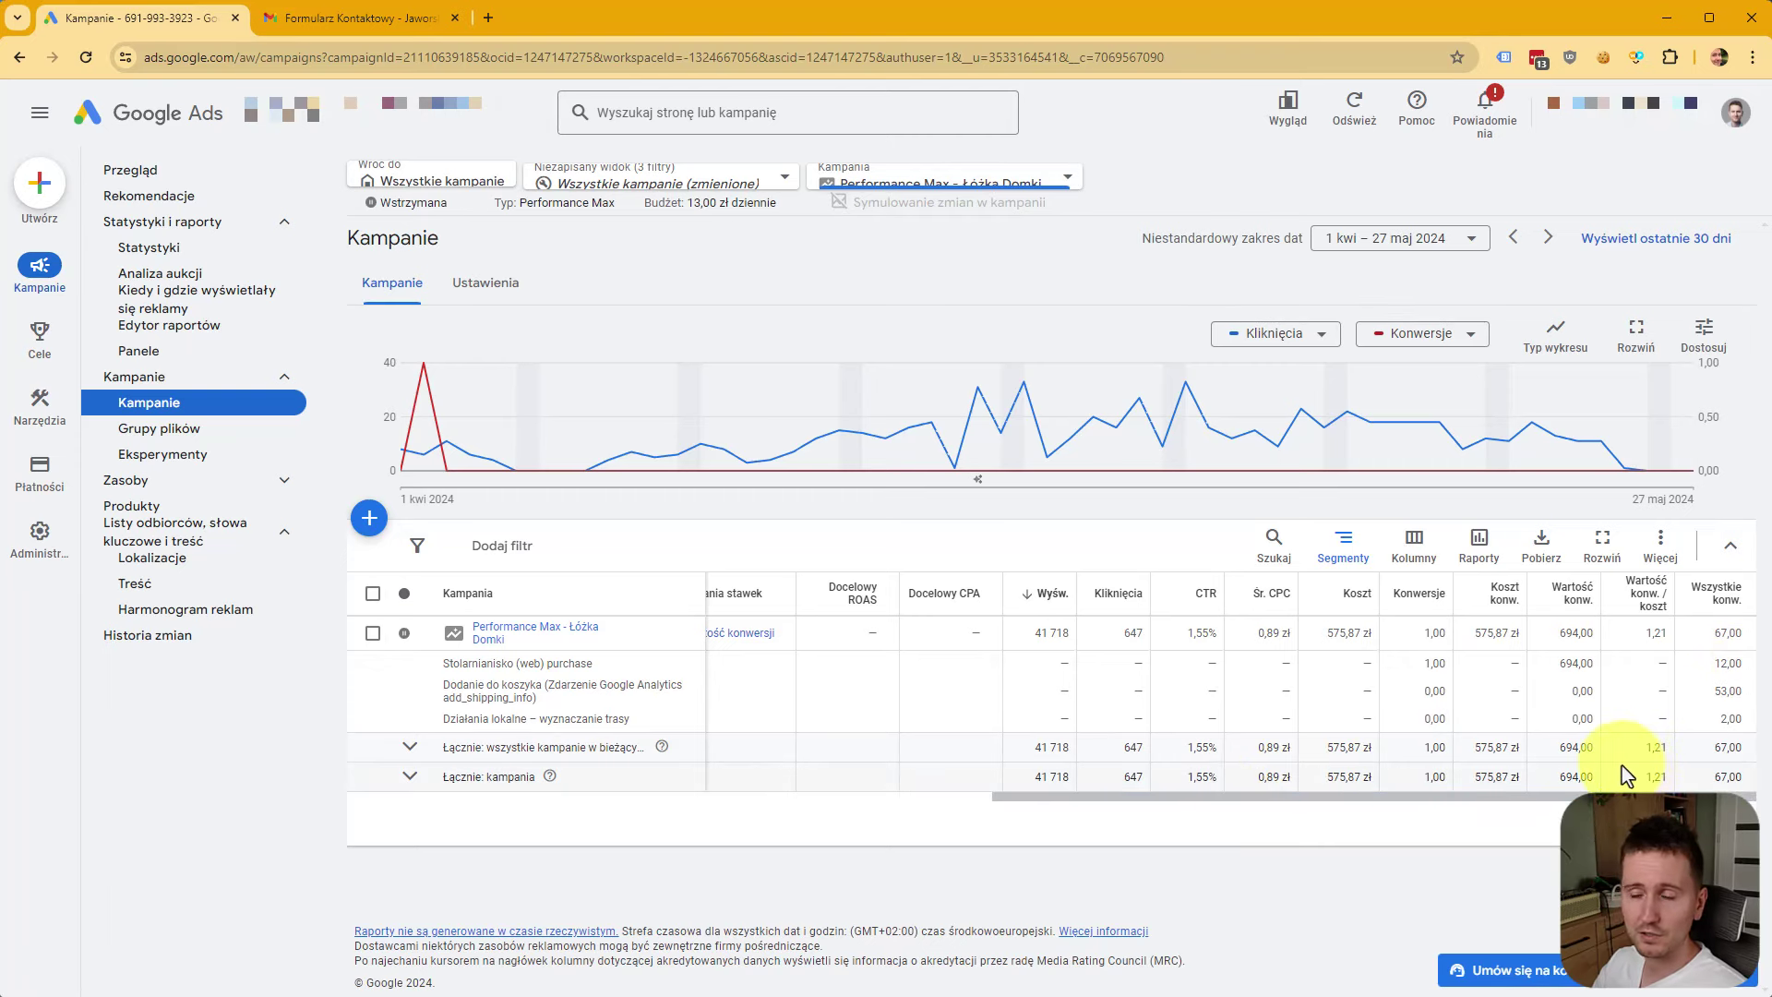
left_click_drag(1566, 797, 1172, 850)
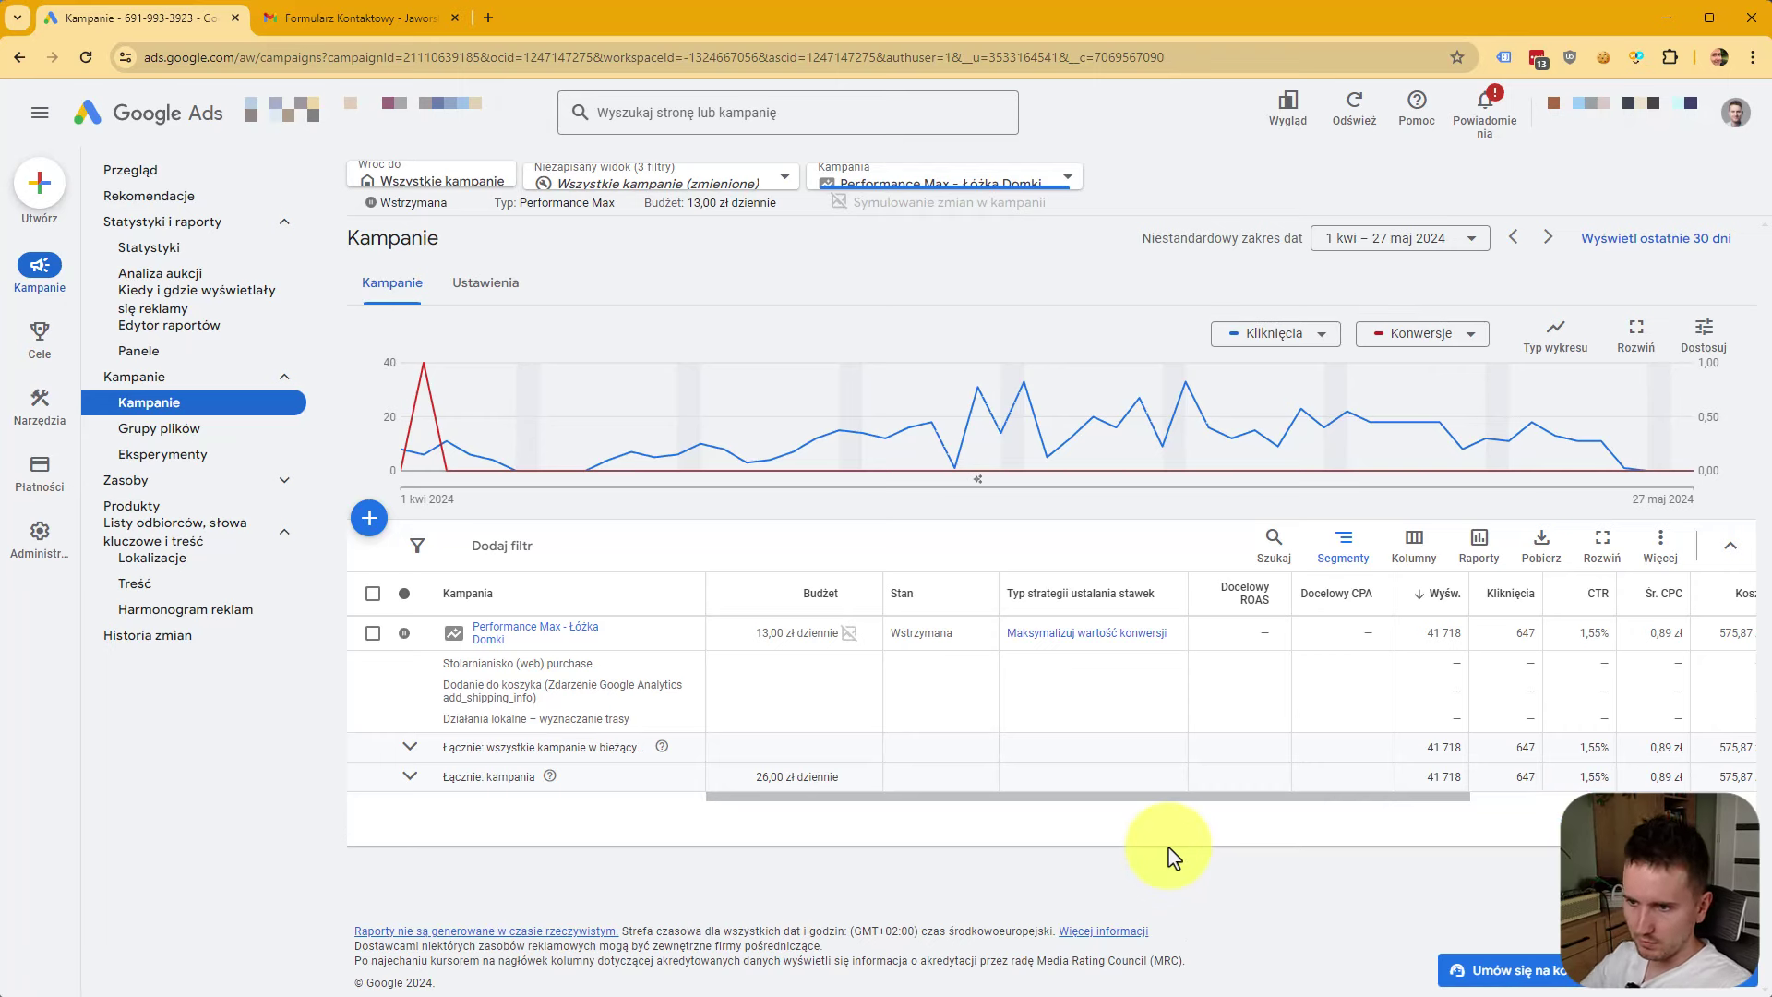
Remove the conversion action segmentation and the Performance Max - Łóżka Domki filter so the table lists all campaigns.
left_click(1343, 545)
left_click(1101, 373)
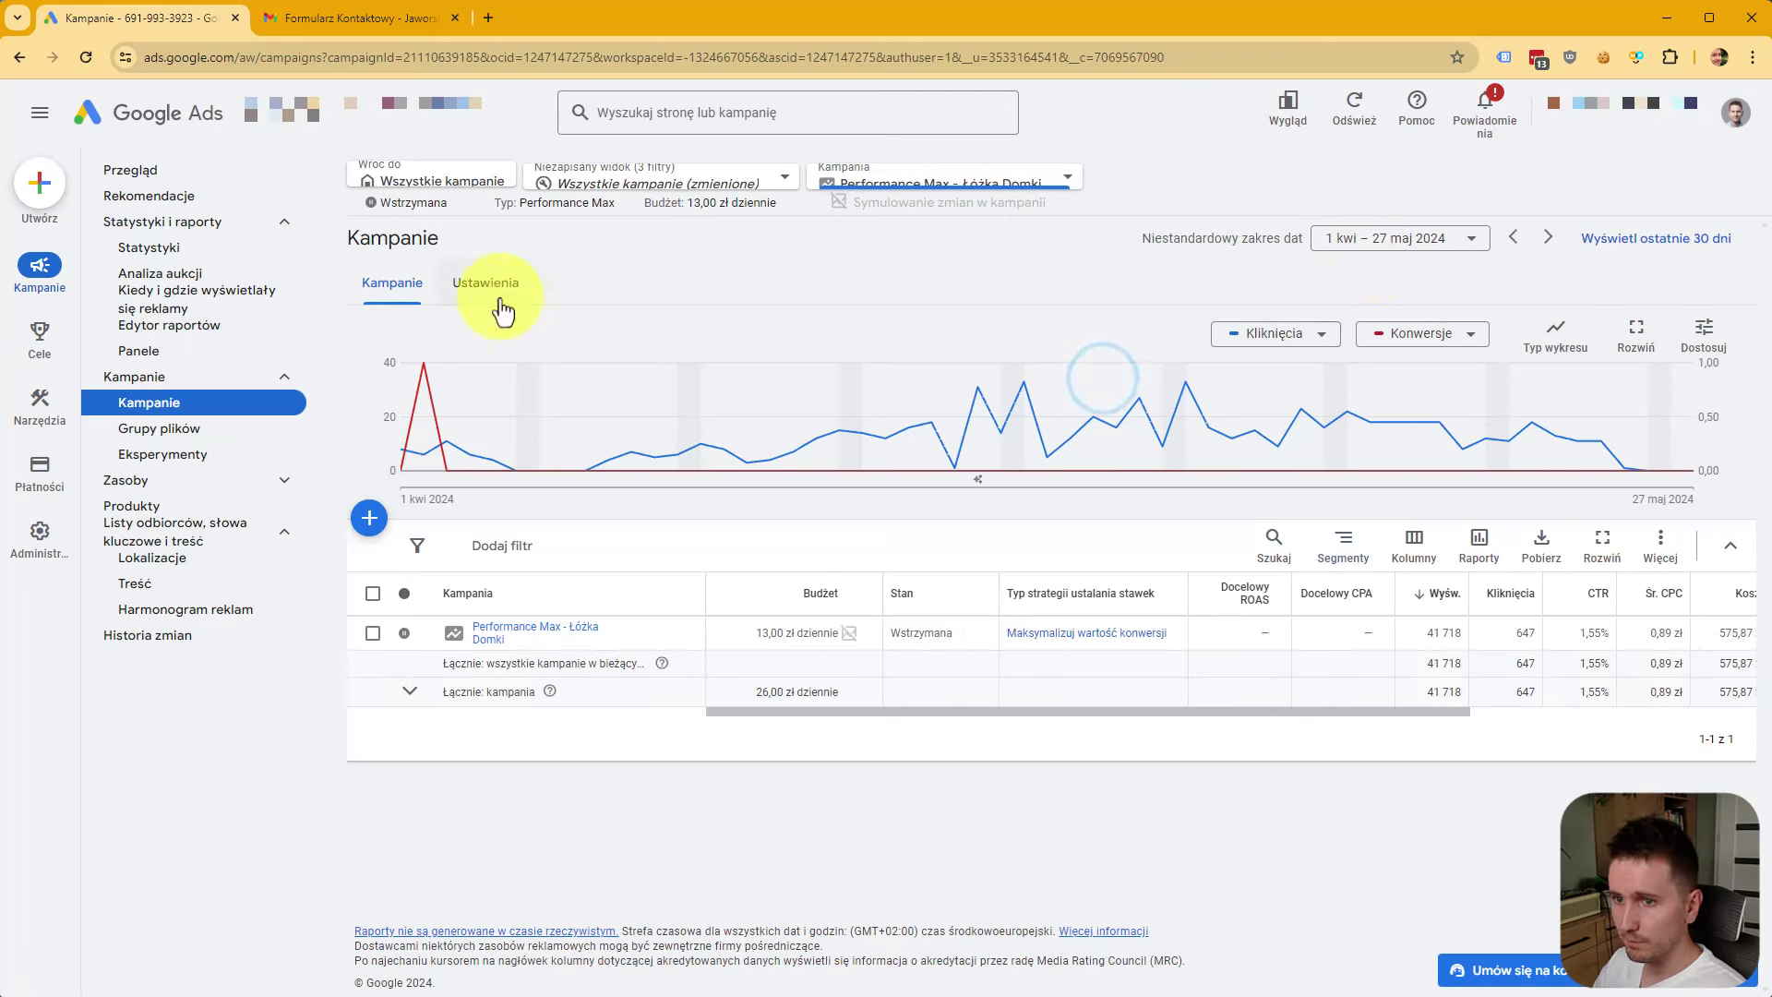
left_click(1393, 233)
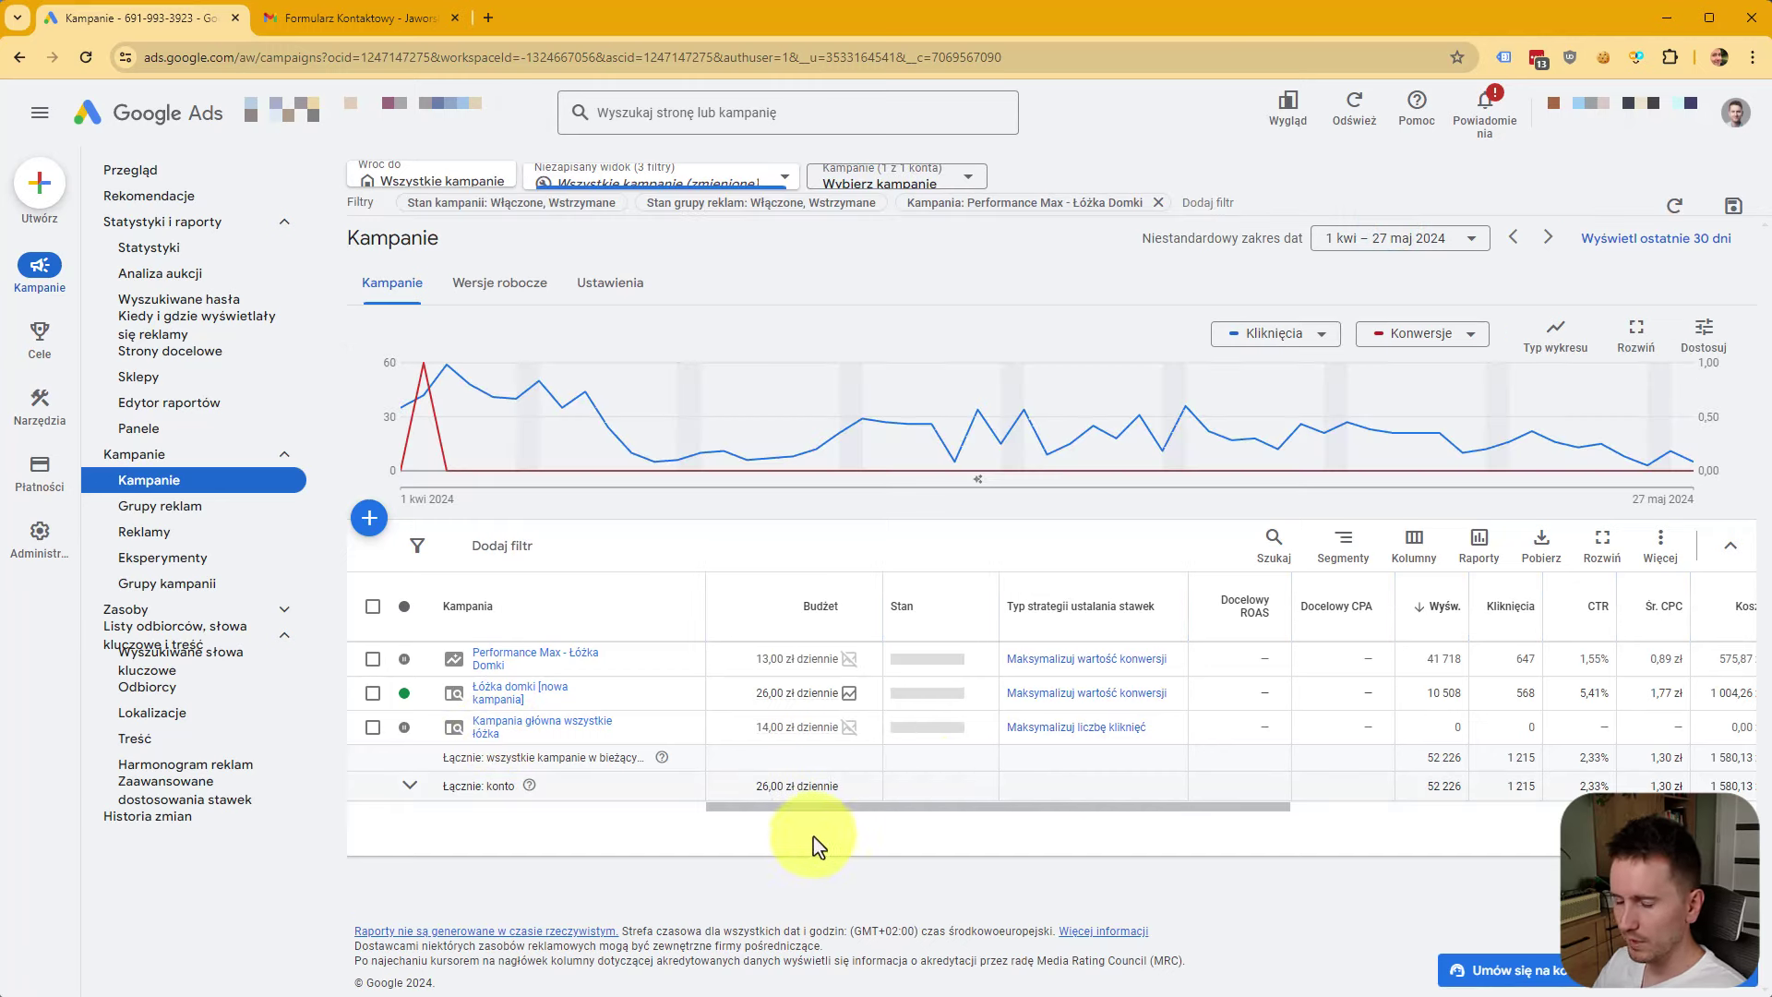
left_click(372, 726)
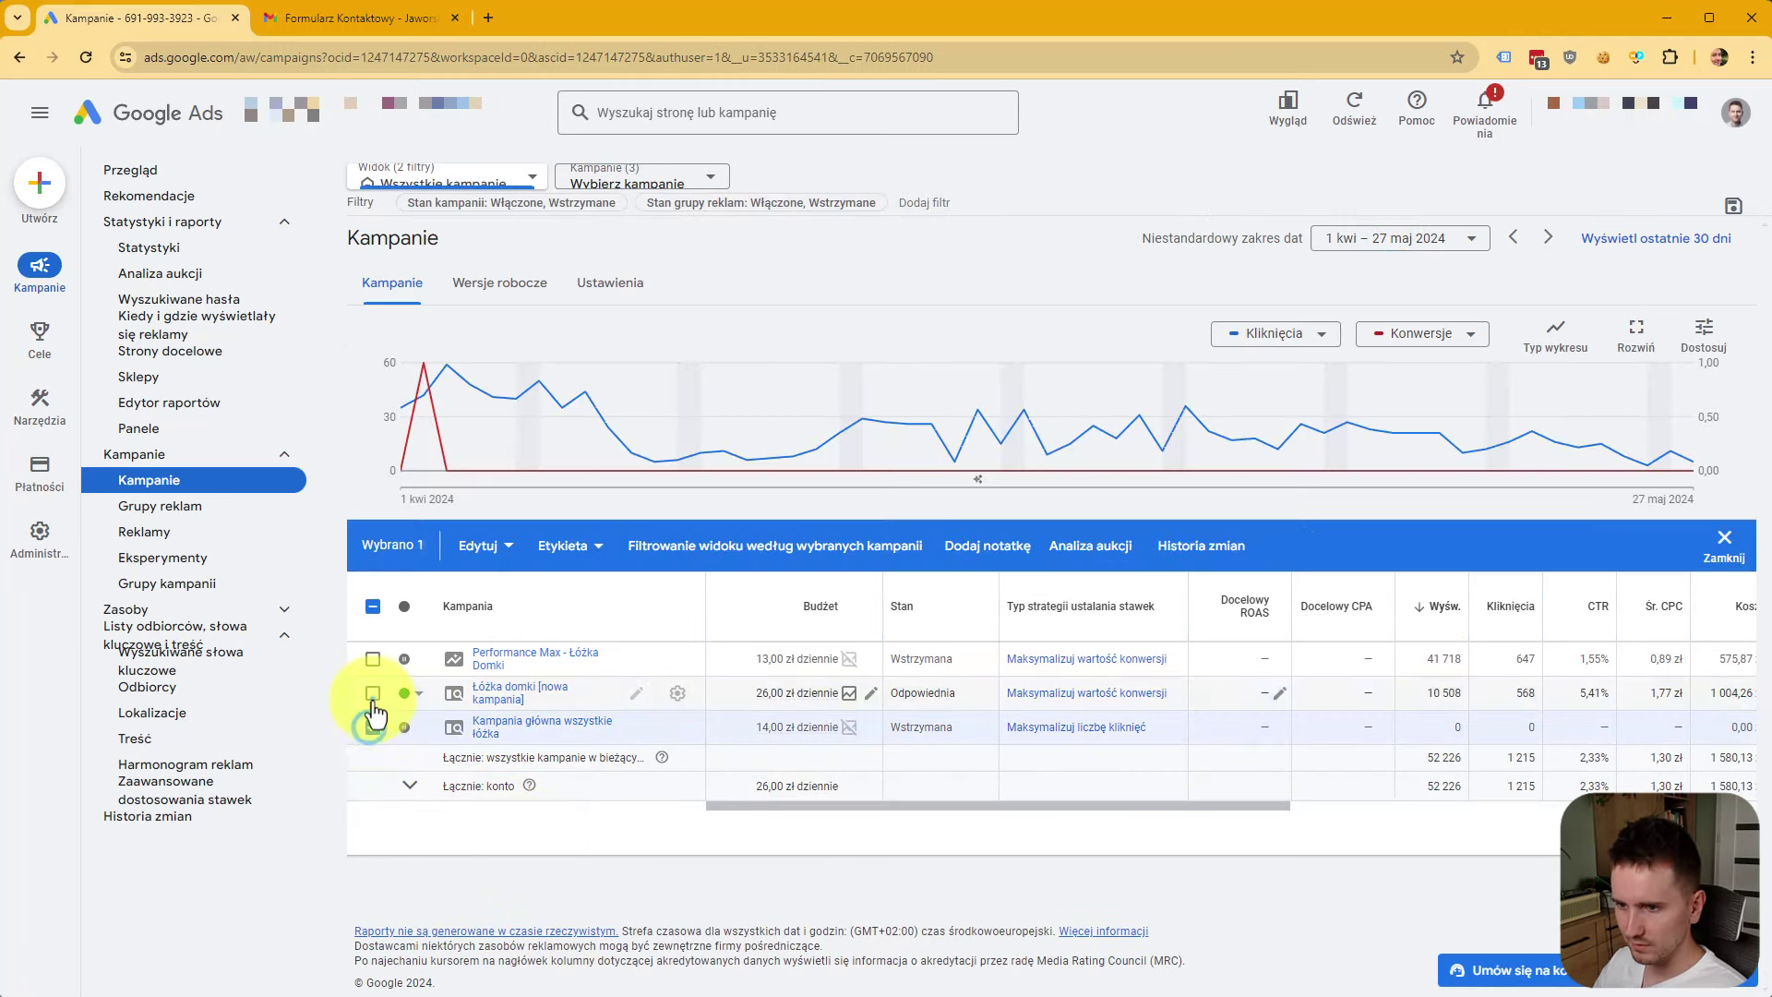
left_click(373, 694)
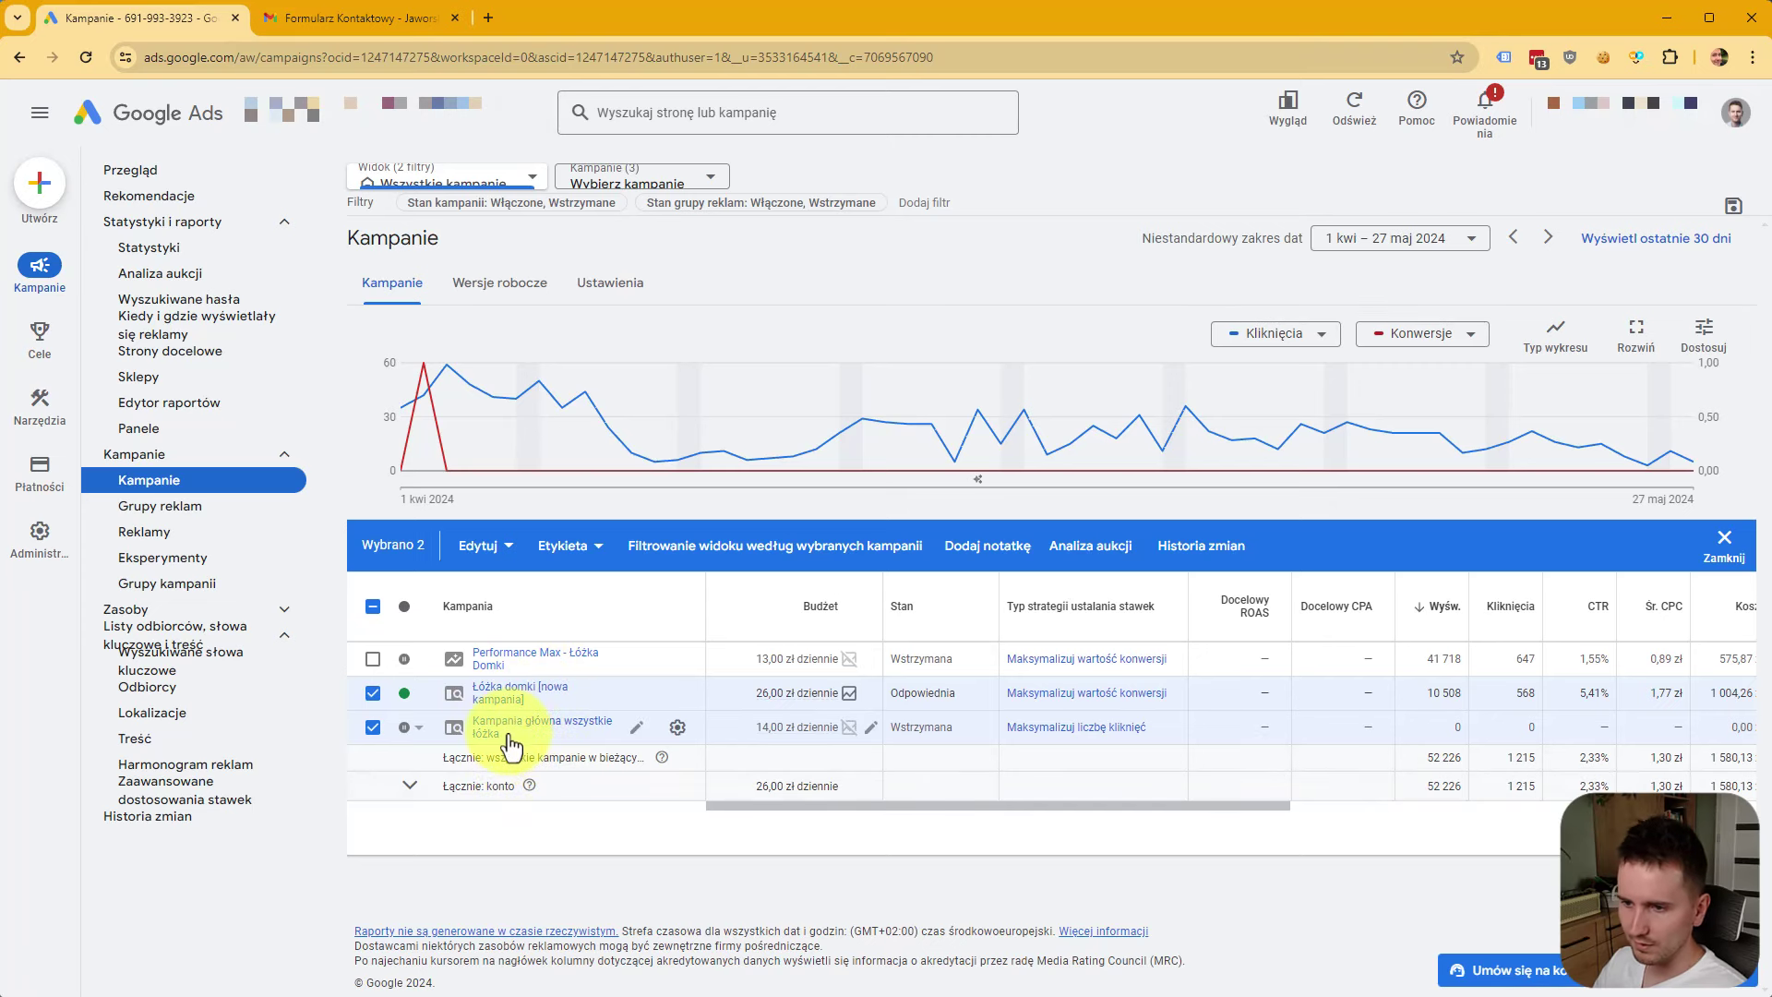
left_click(372, 728)
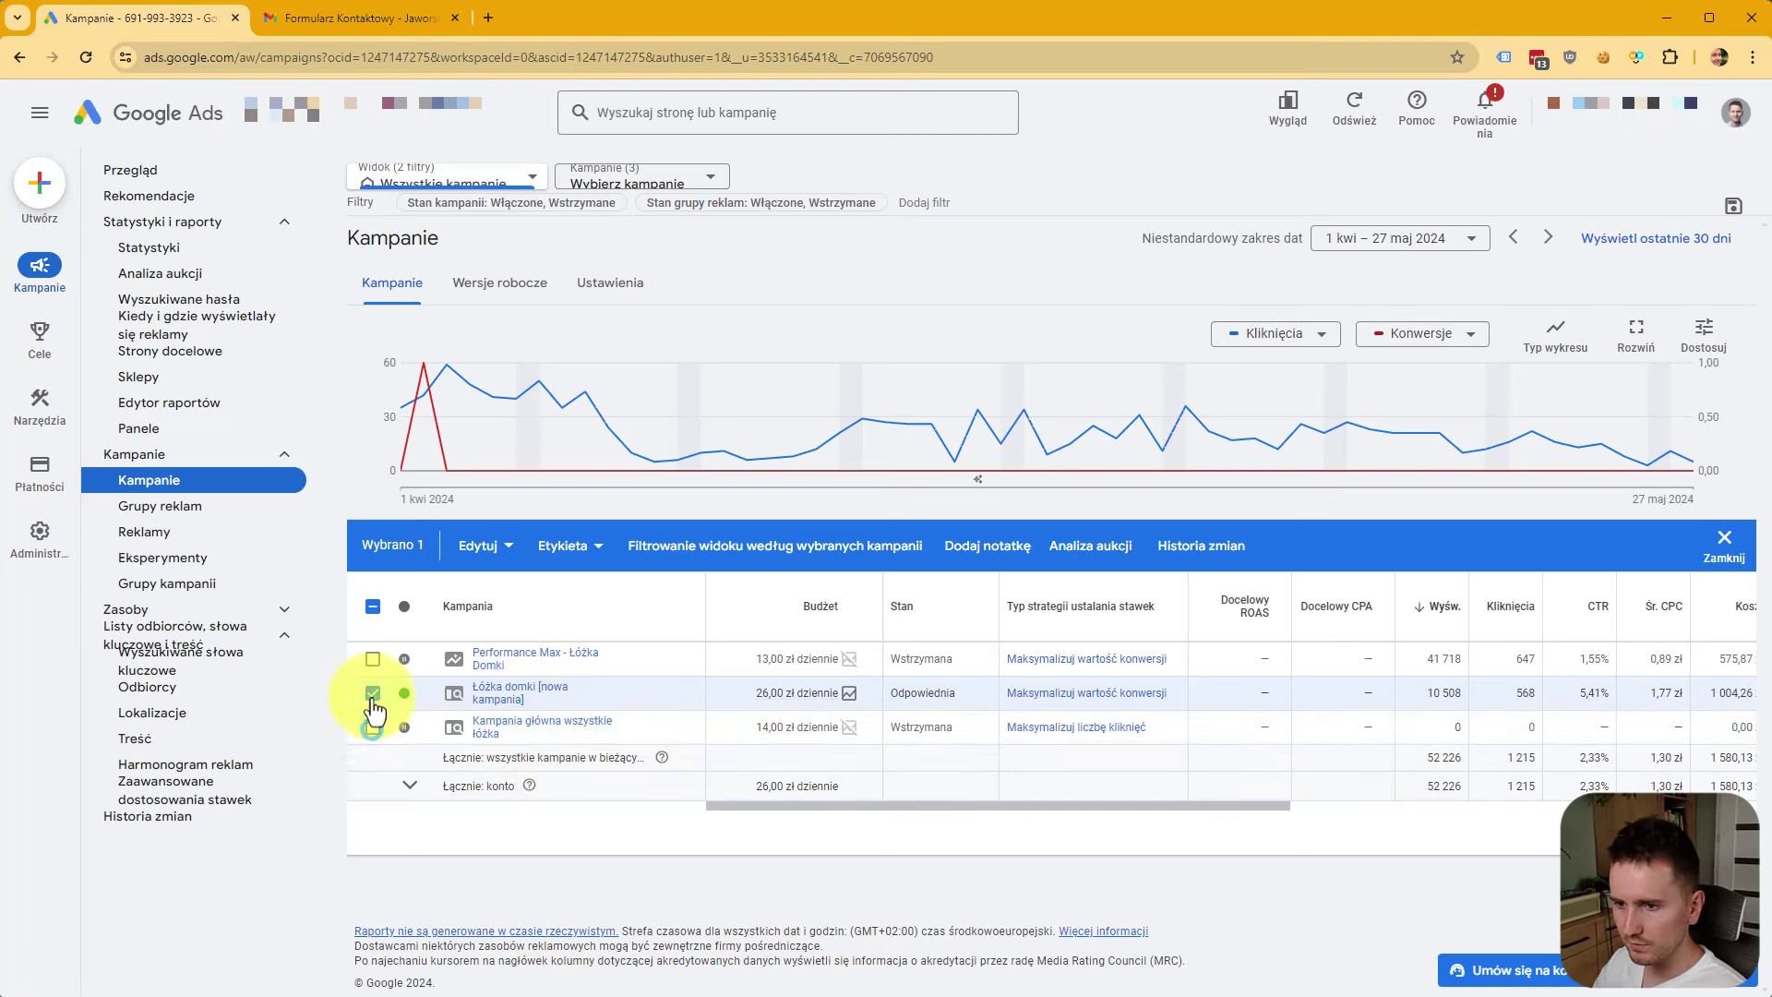
left_click(372, 697)
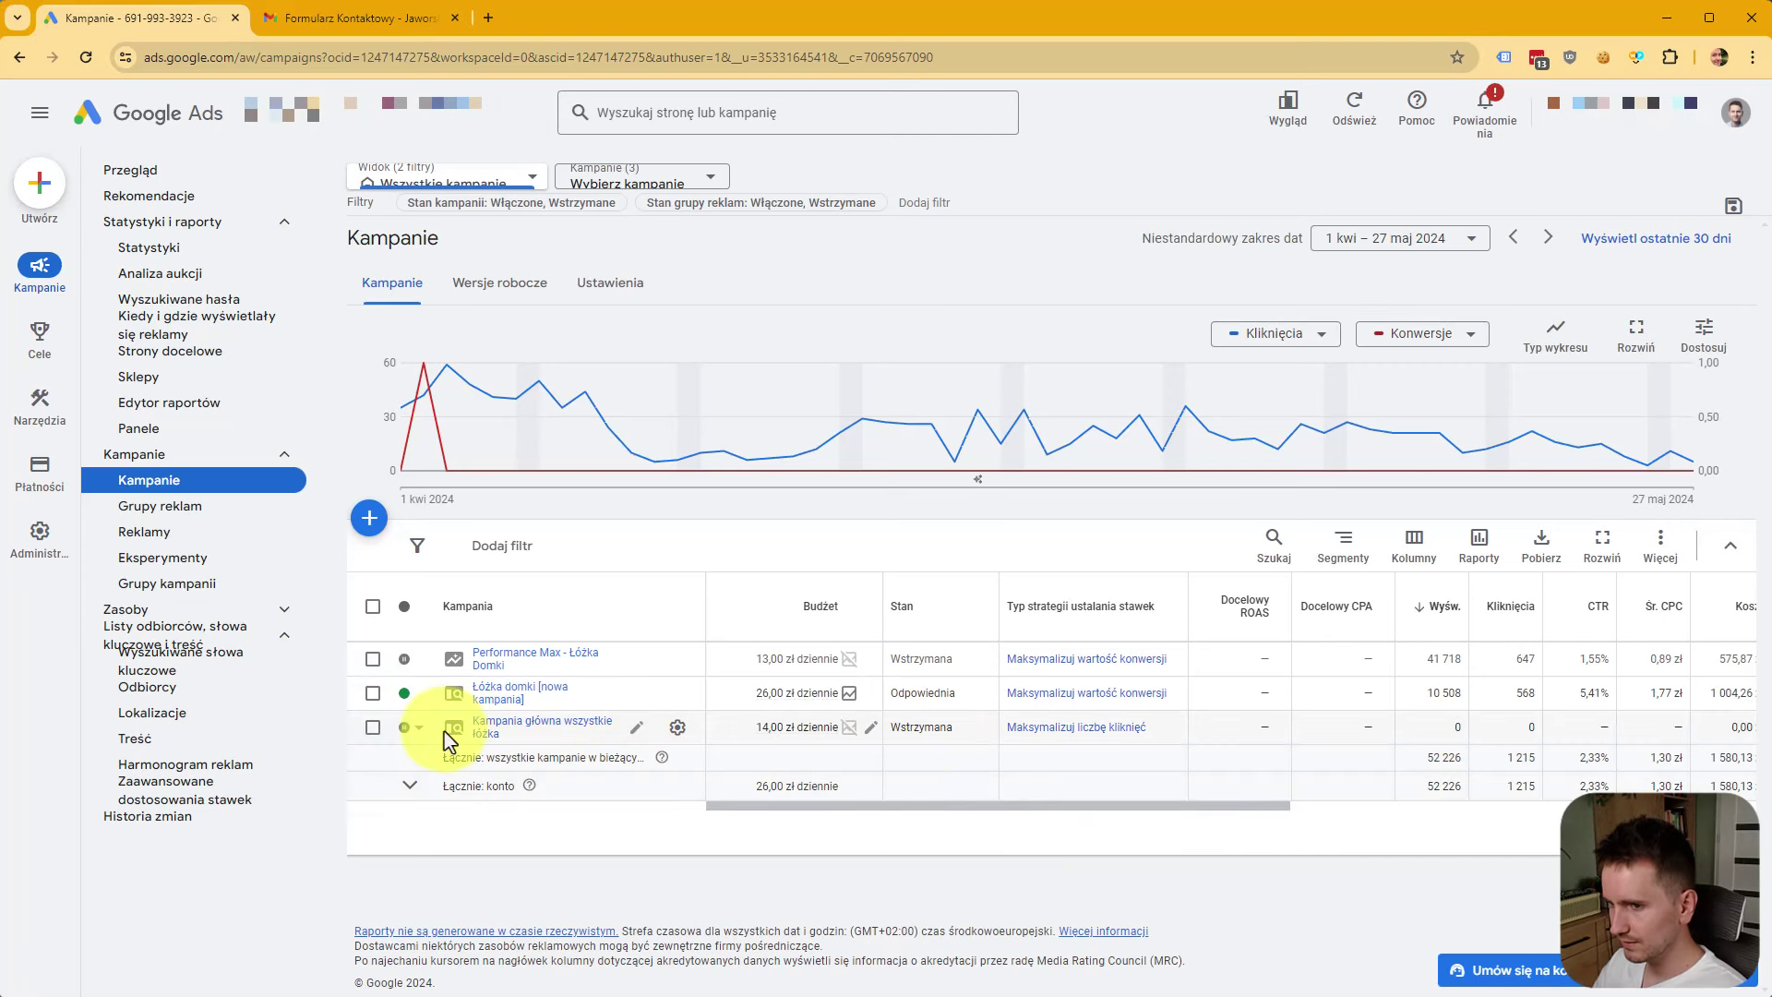
Set the campaign report's date range to 1 January – 28 May 2024.
left_click(1406, 242)
scroll(1518, 554, "up", 5)
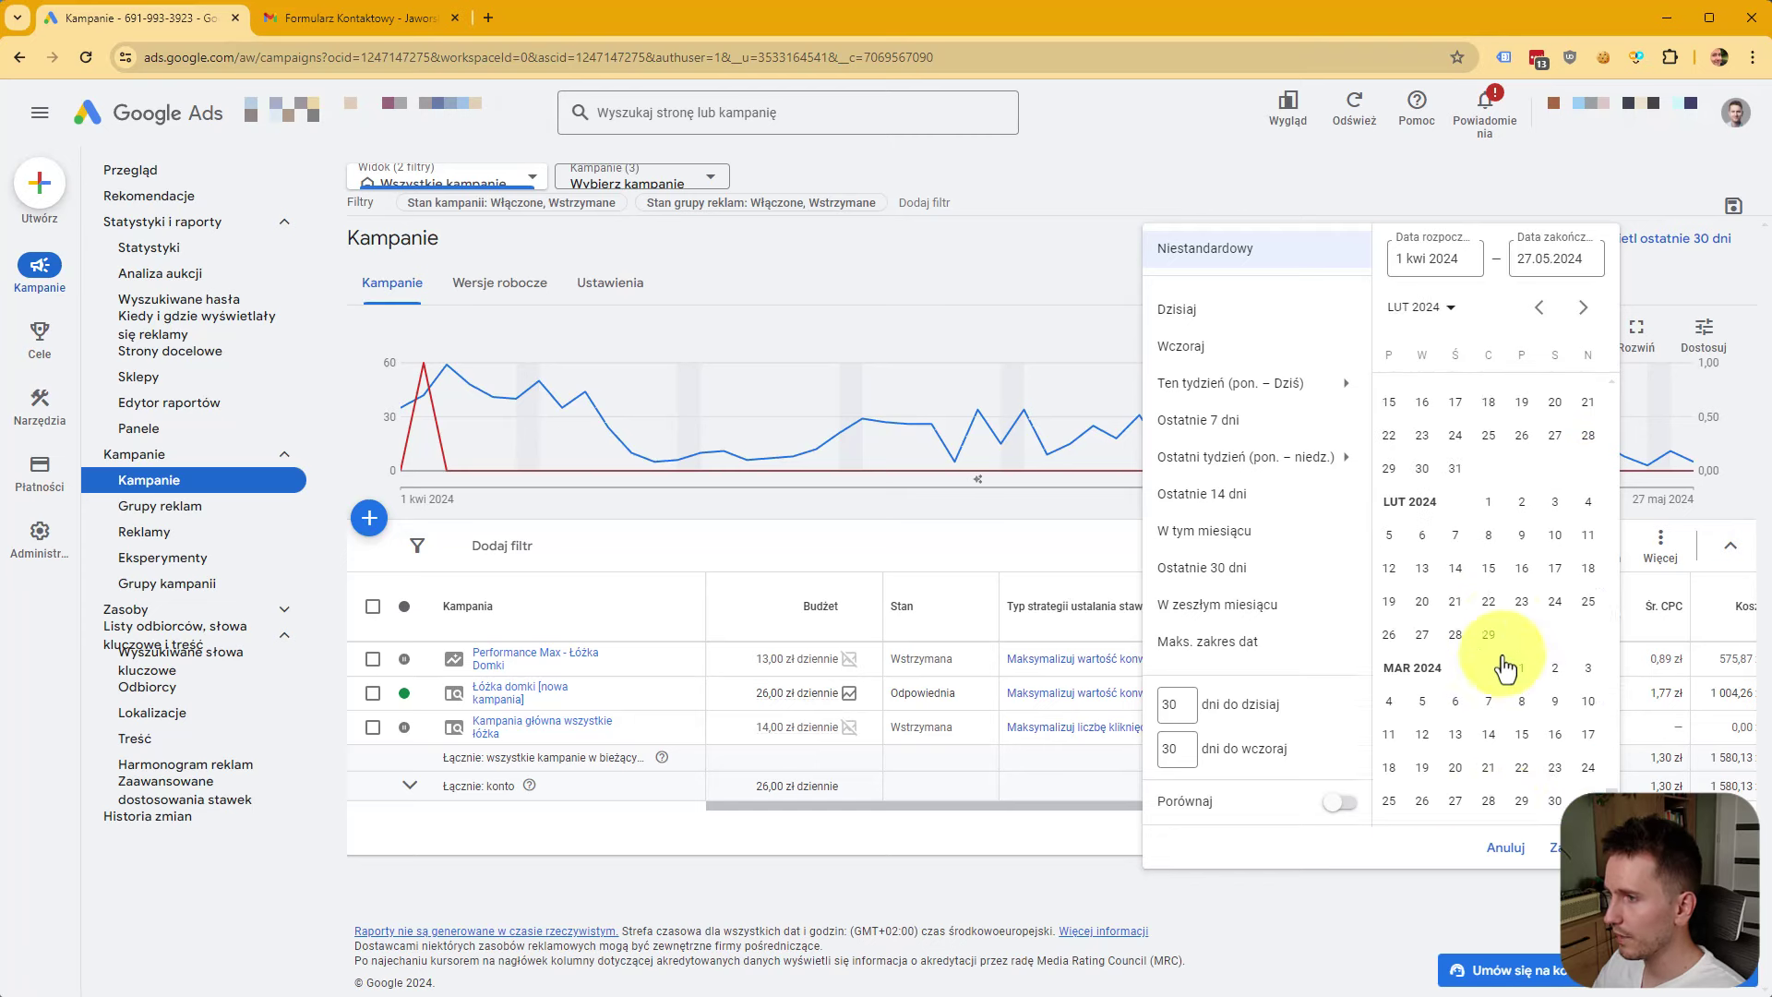
scroll(1509, 660, "up", 3)
left_click(1388, 538)
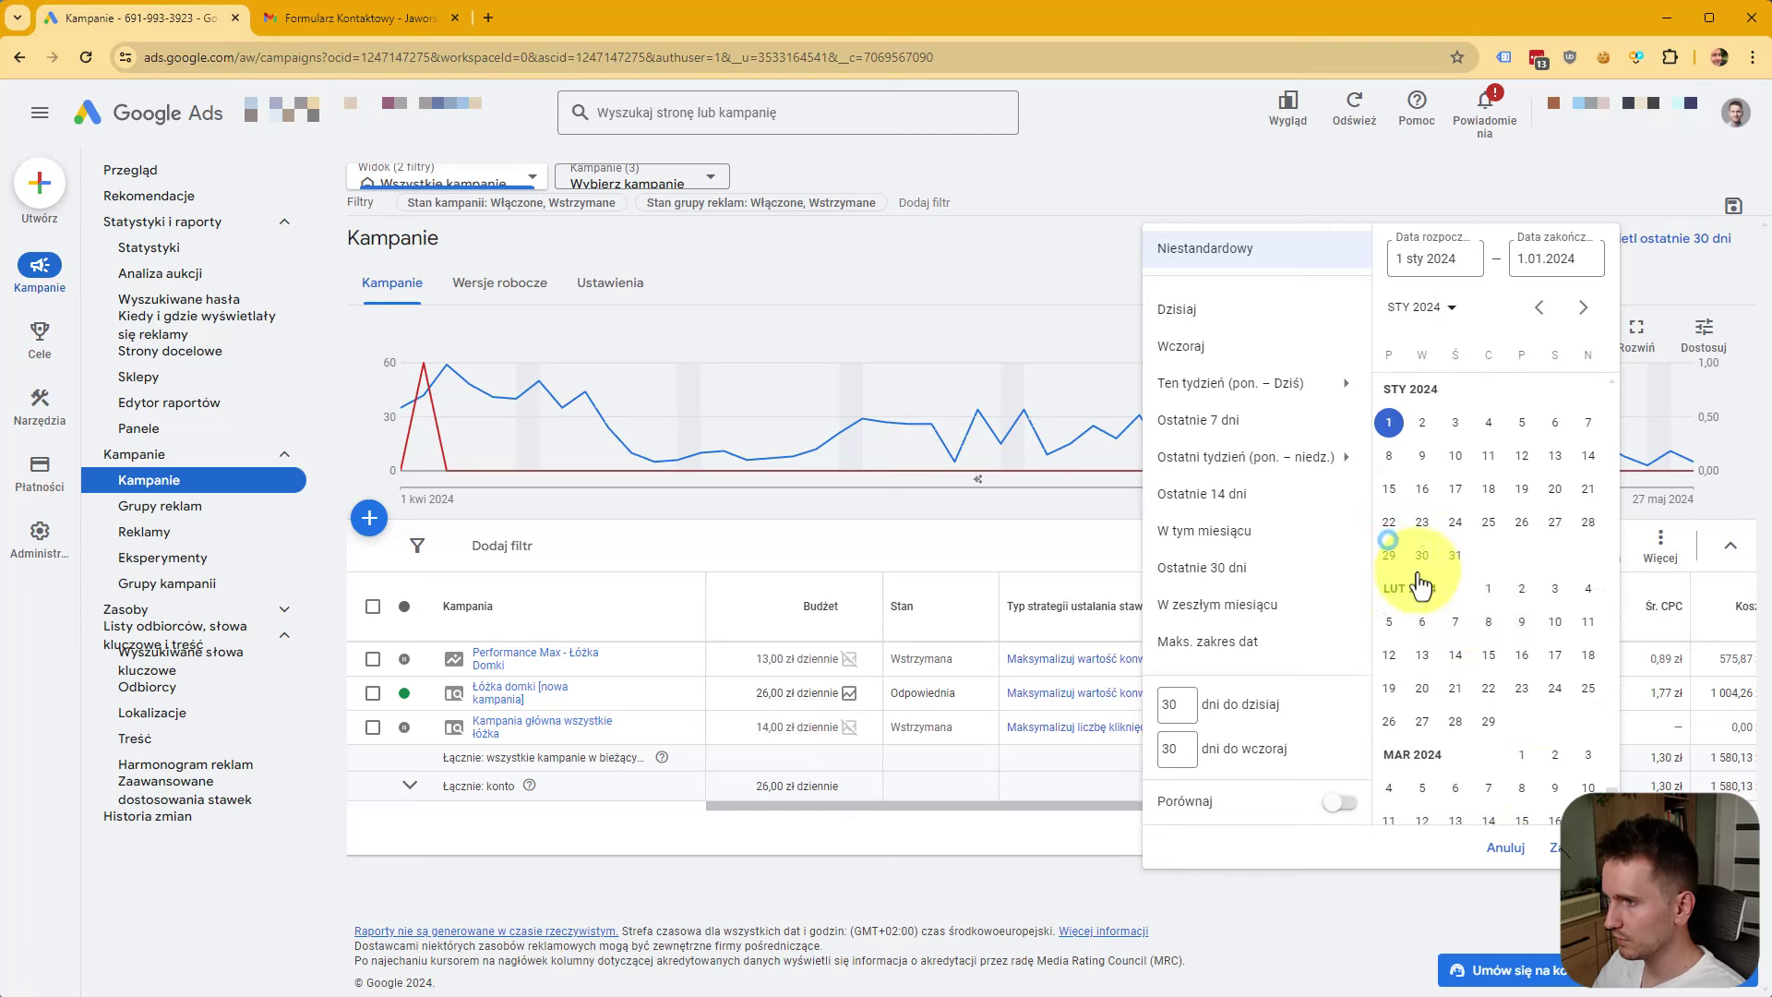
scroll(1421, 583, "down", 10)
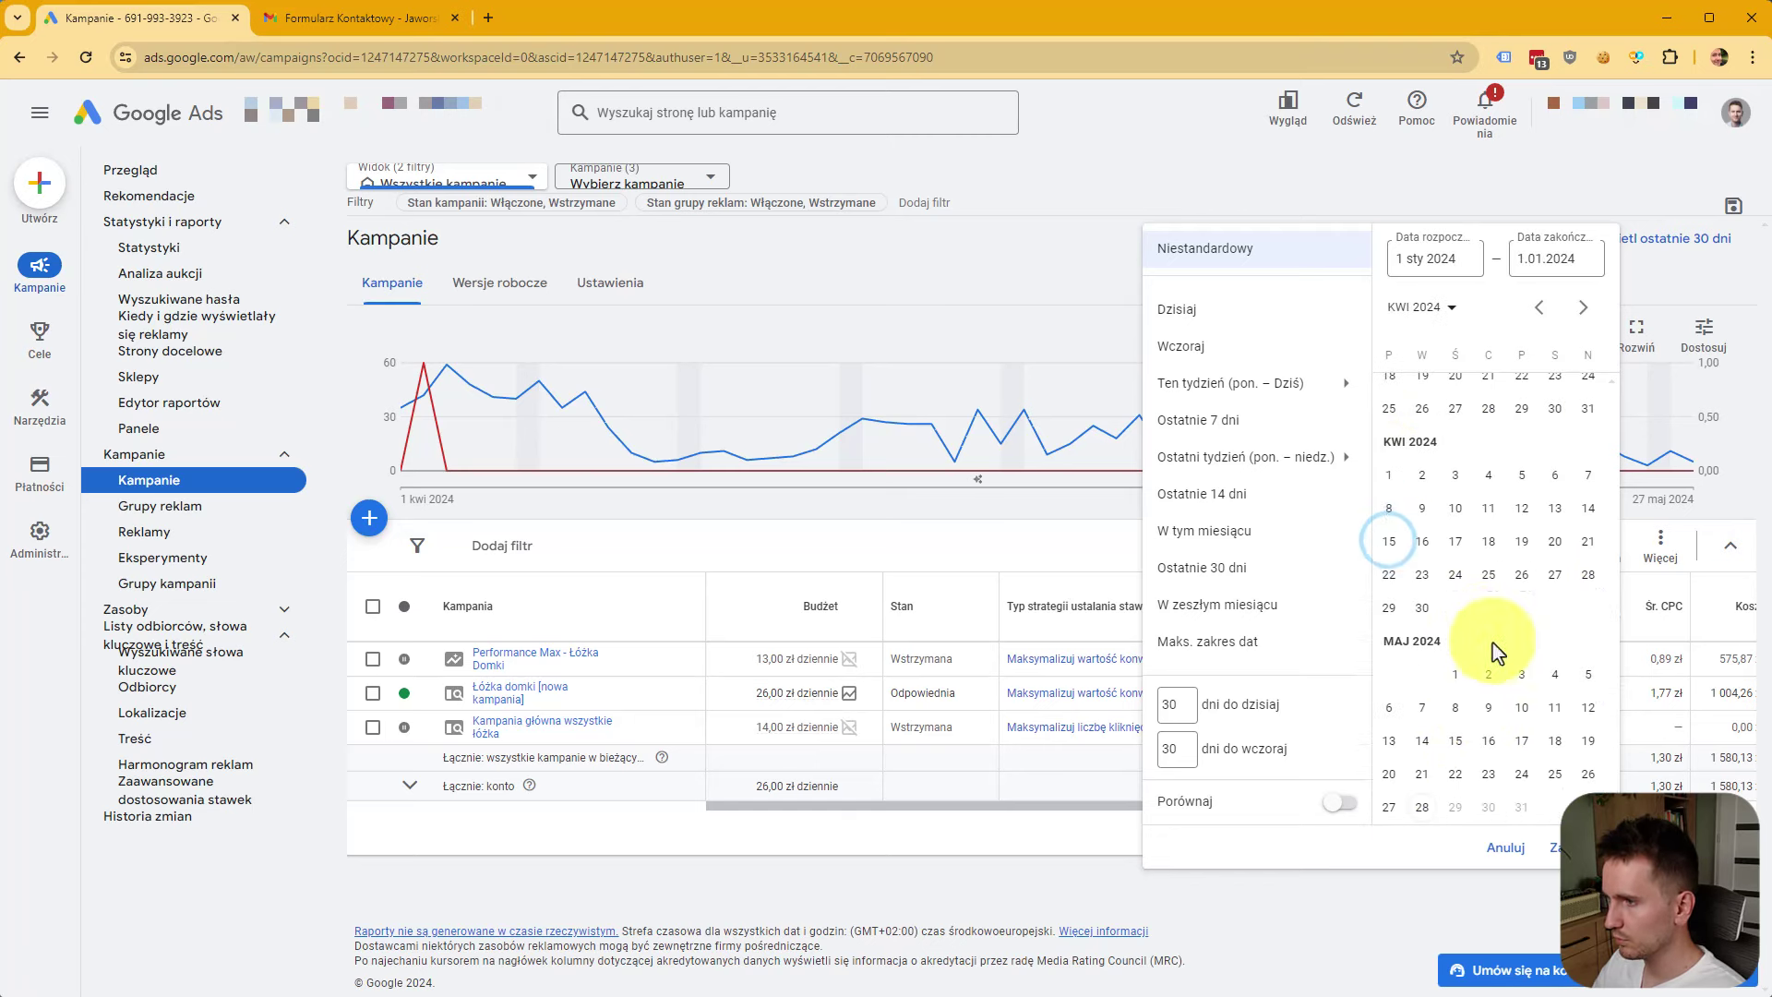
left_click(1421, 807)
left_click(1558, 847)
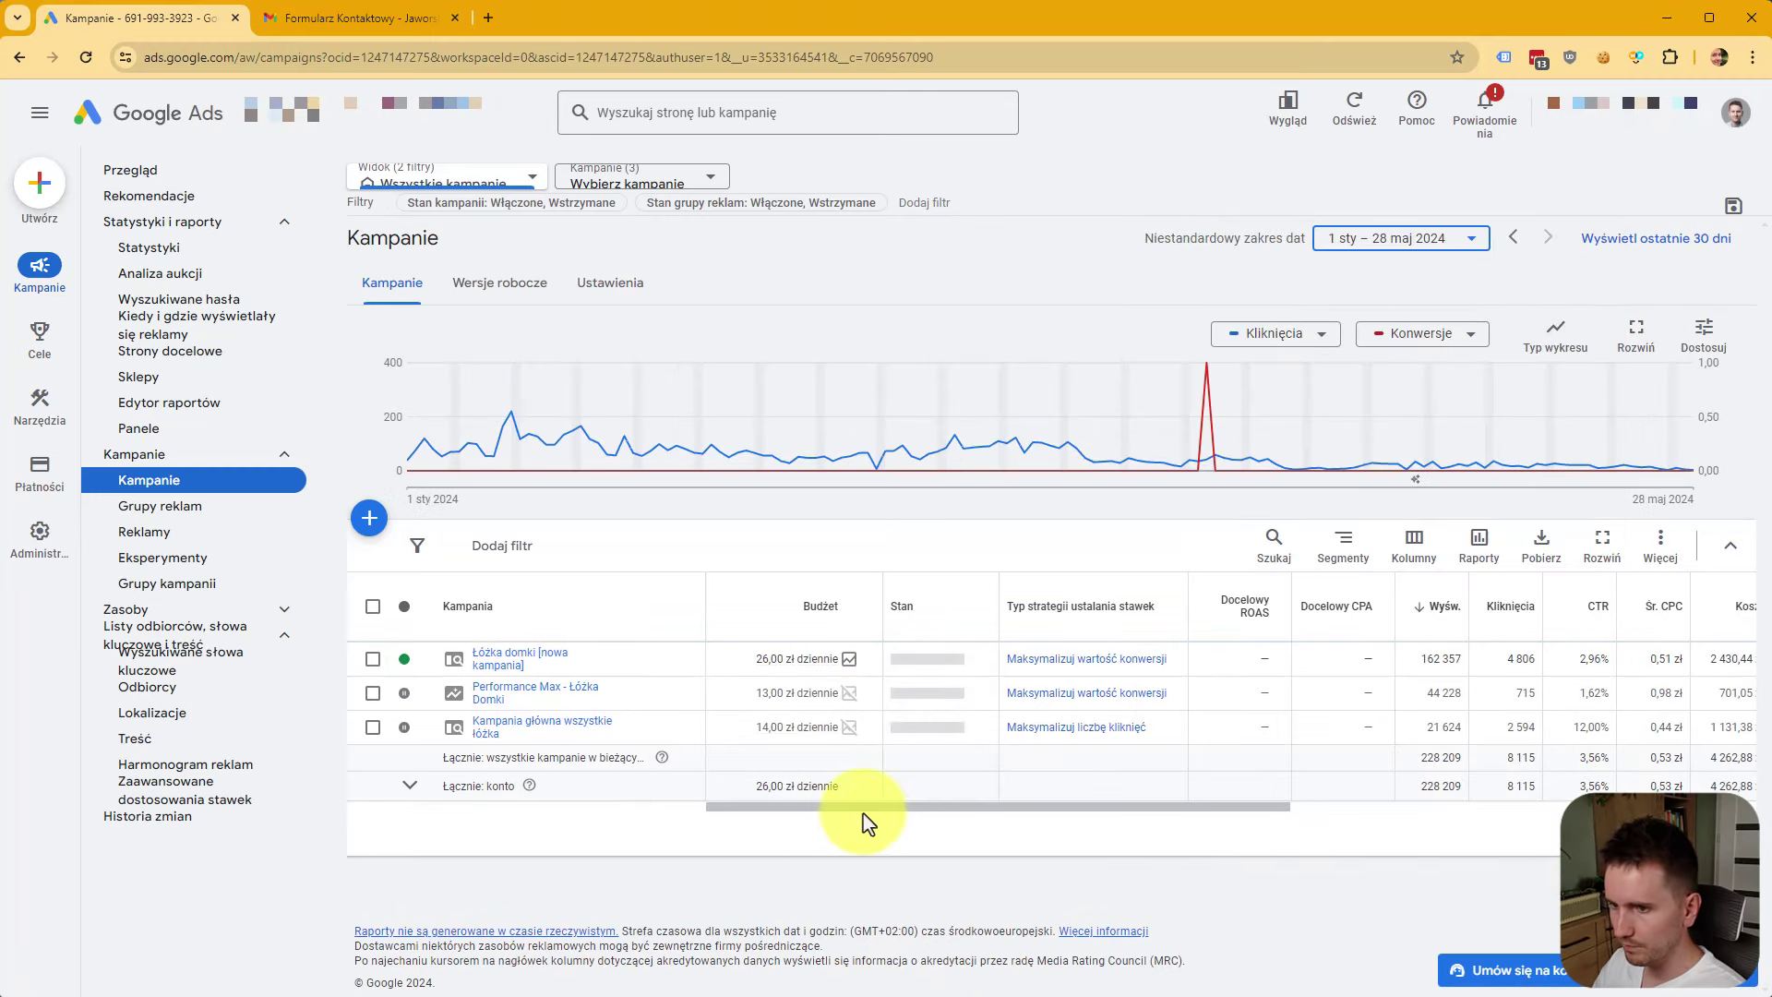
Segment the campaign table by network including search partners, and check the Display Network row of Łóżka domki [nowa kampania].
left_click_drag(1412, 727, 1543, 729)
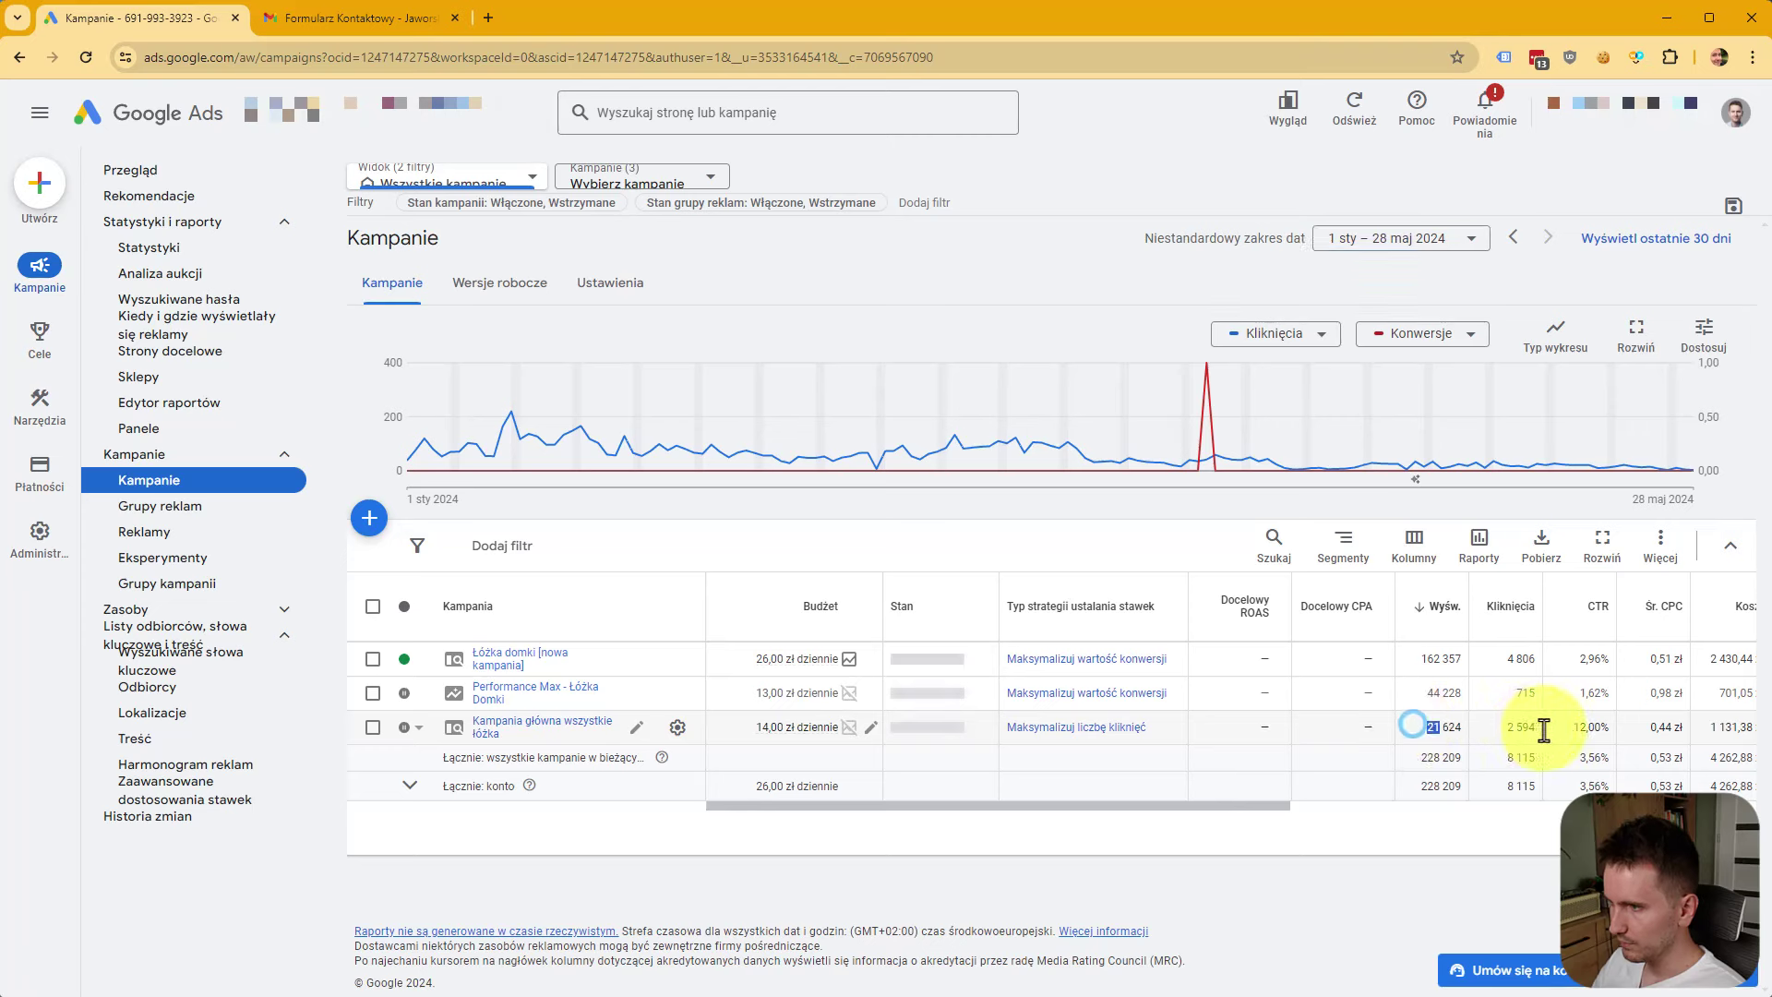
left_click(1309, 824)
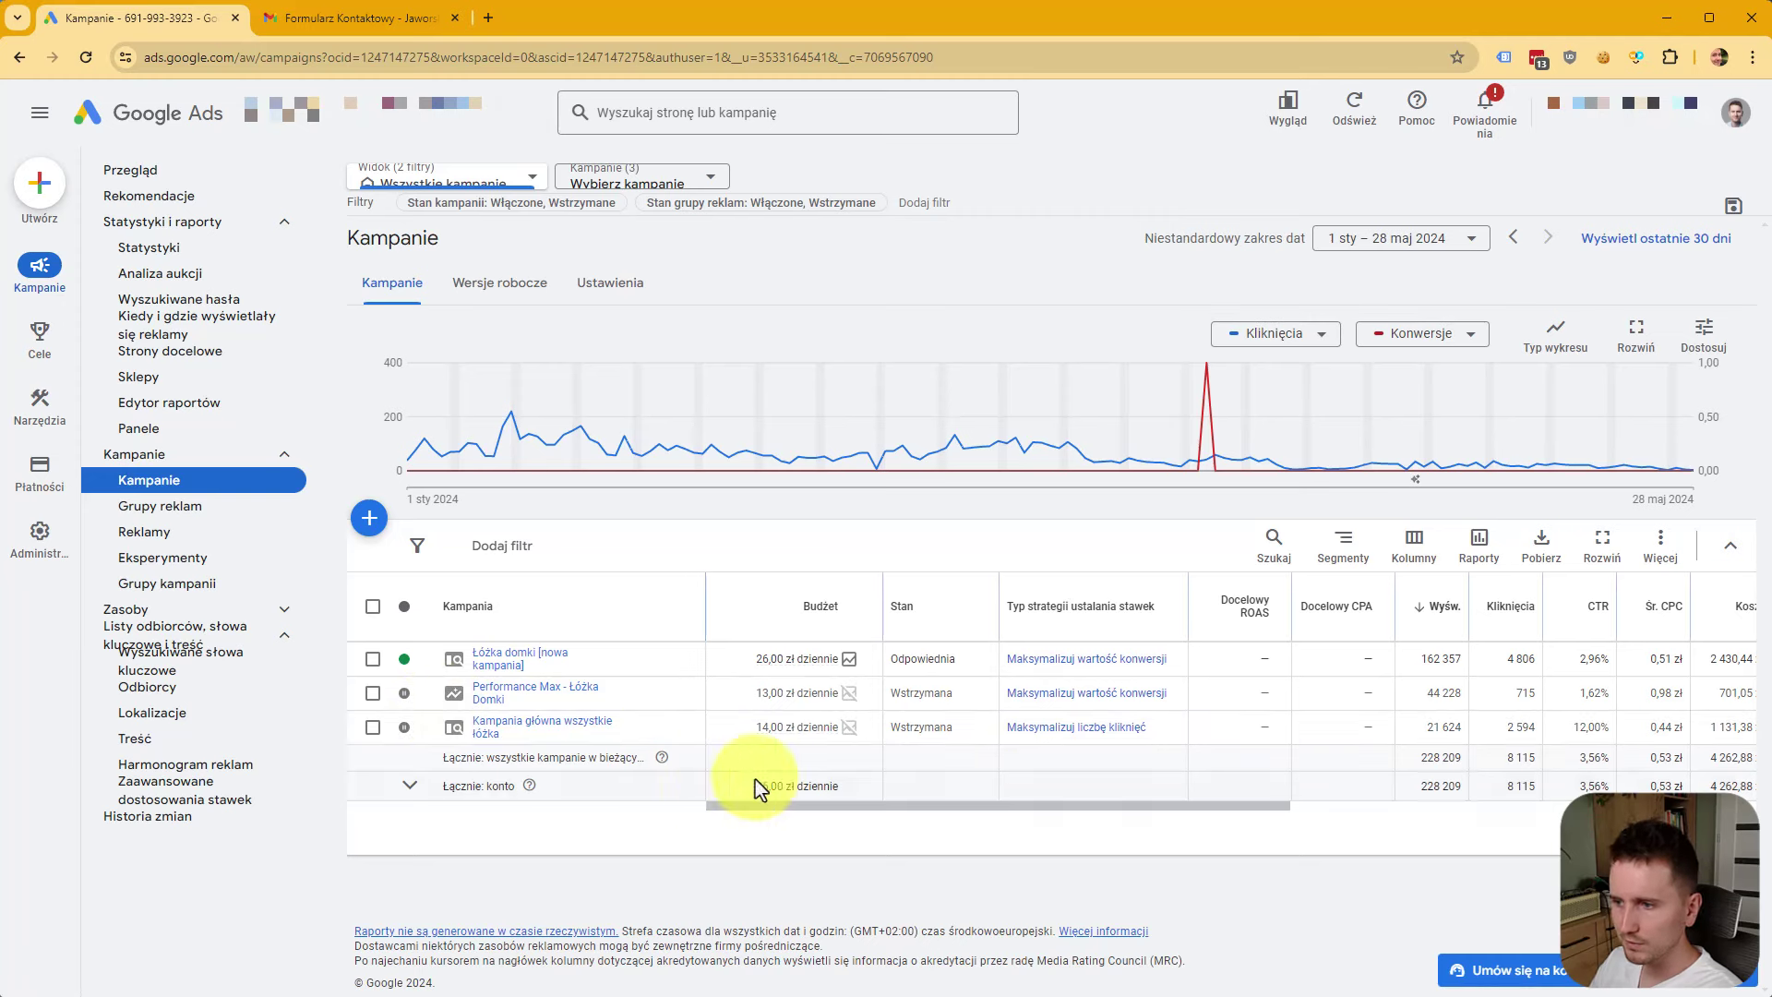
left_click_drag(1028, 810, 711, 807)
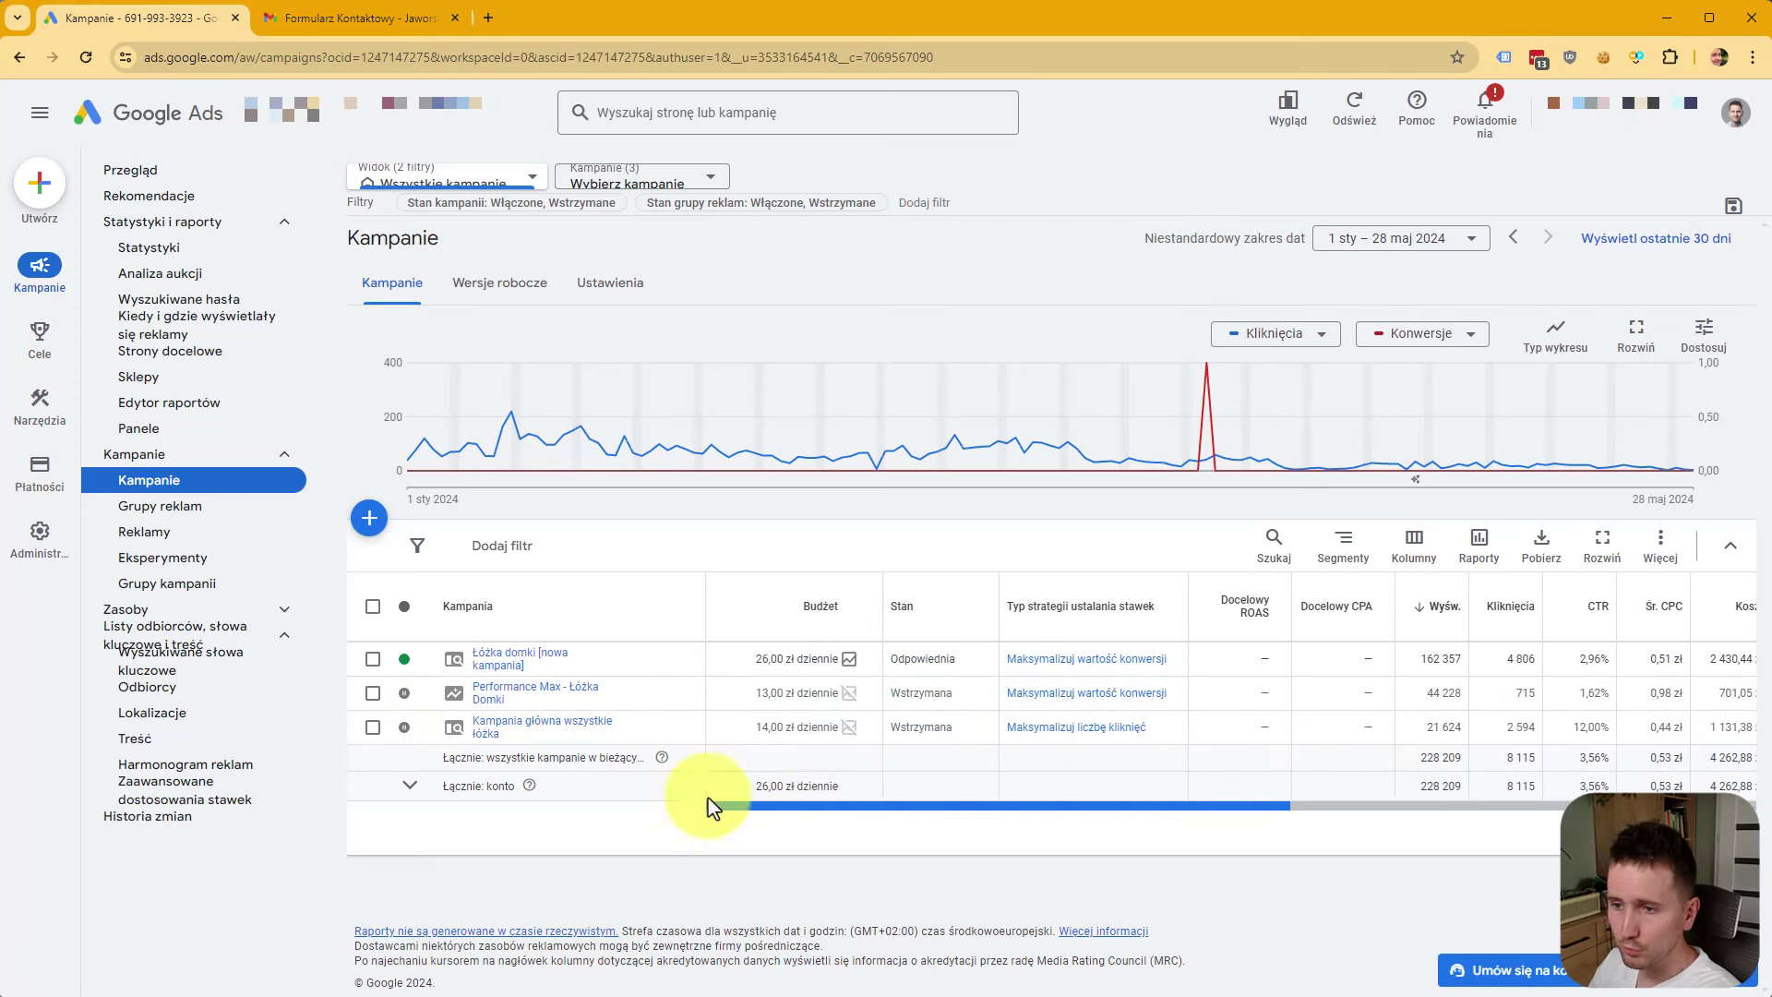
left_click(1352, 546)
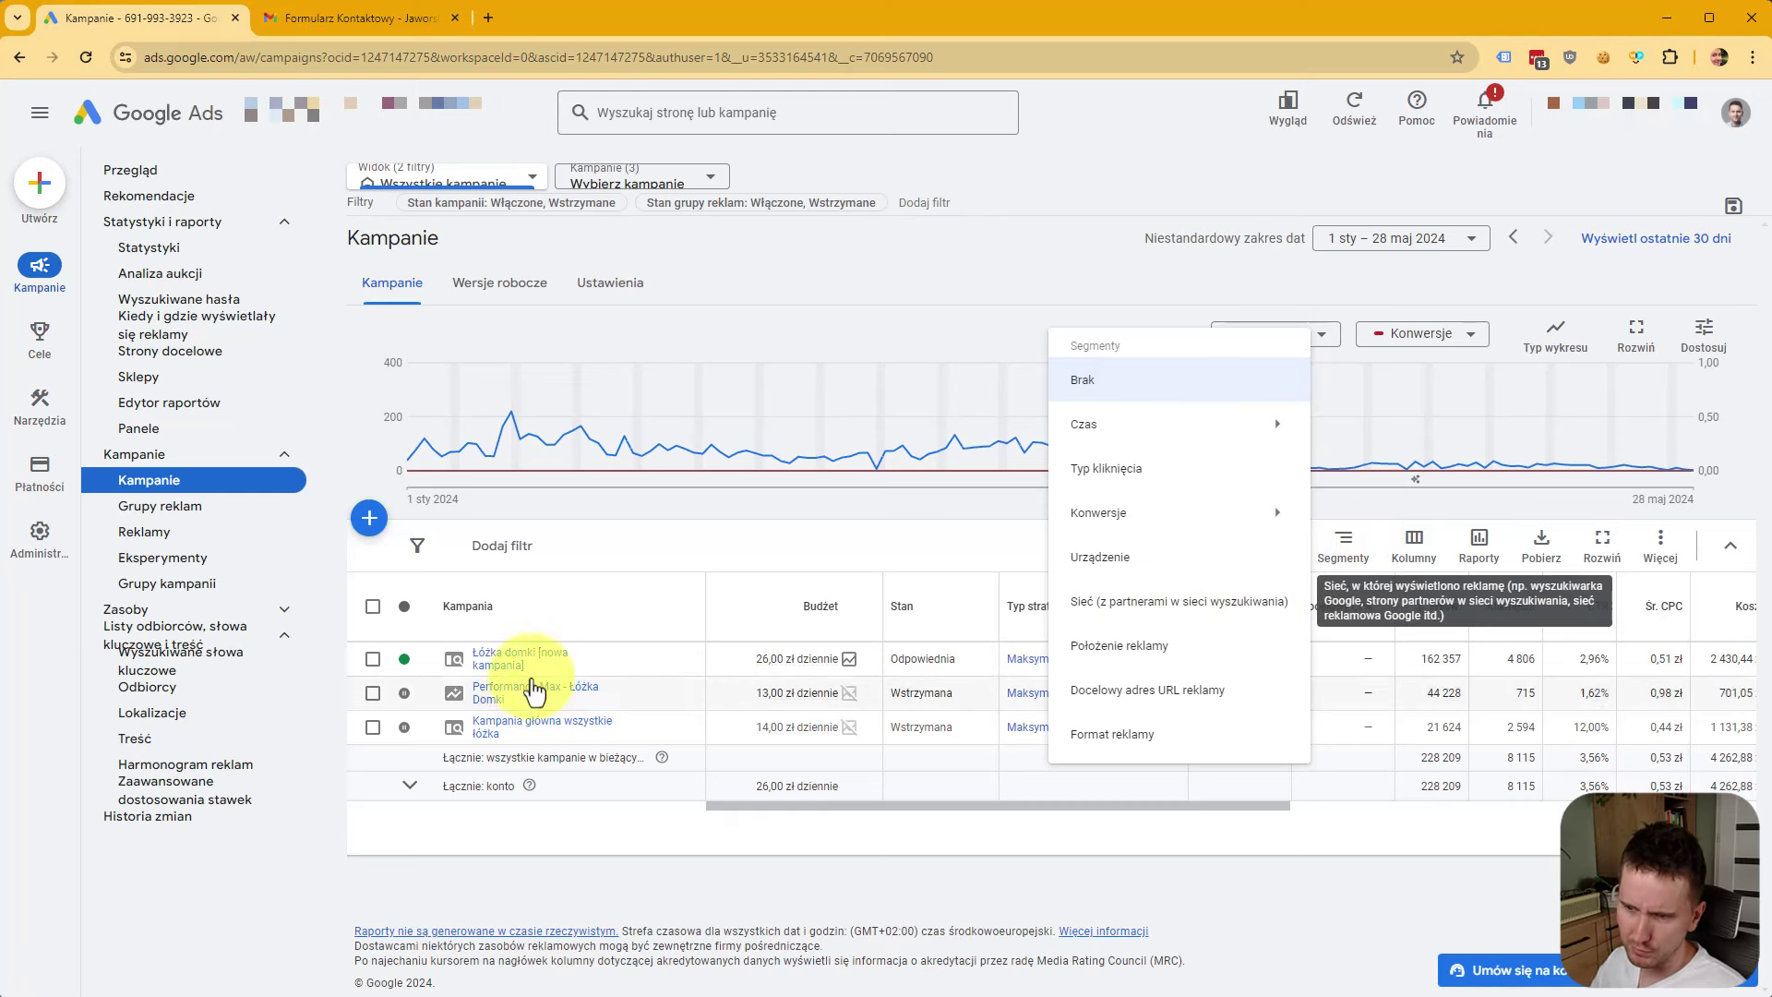
left_click(1158, 607)
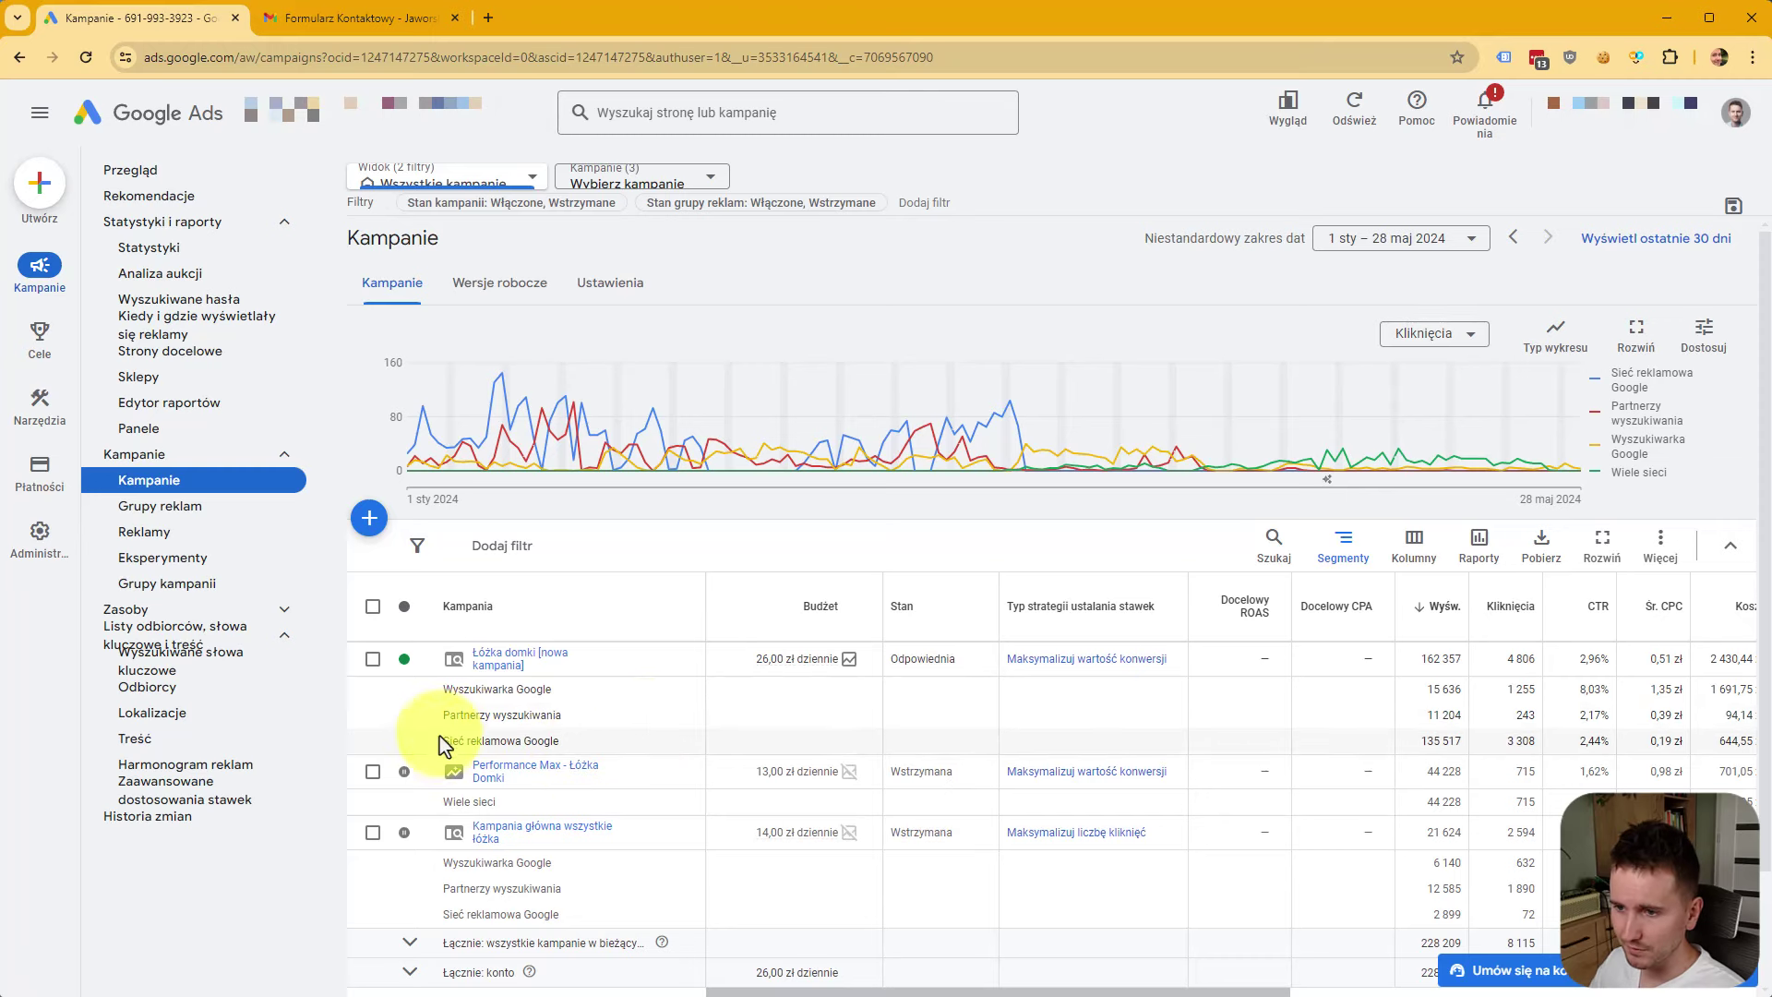
left_click_drag(434, 741, 601, 760)
left_click(595, 755)
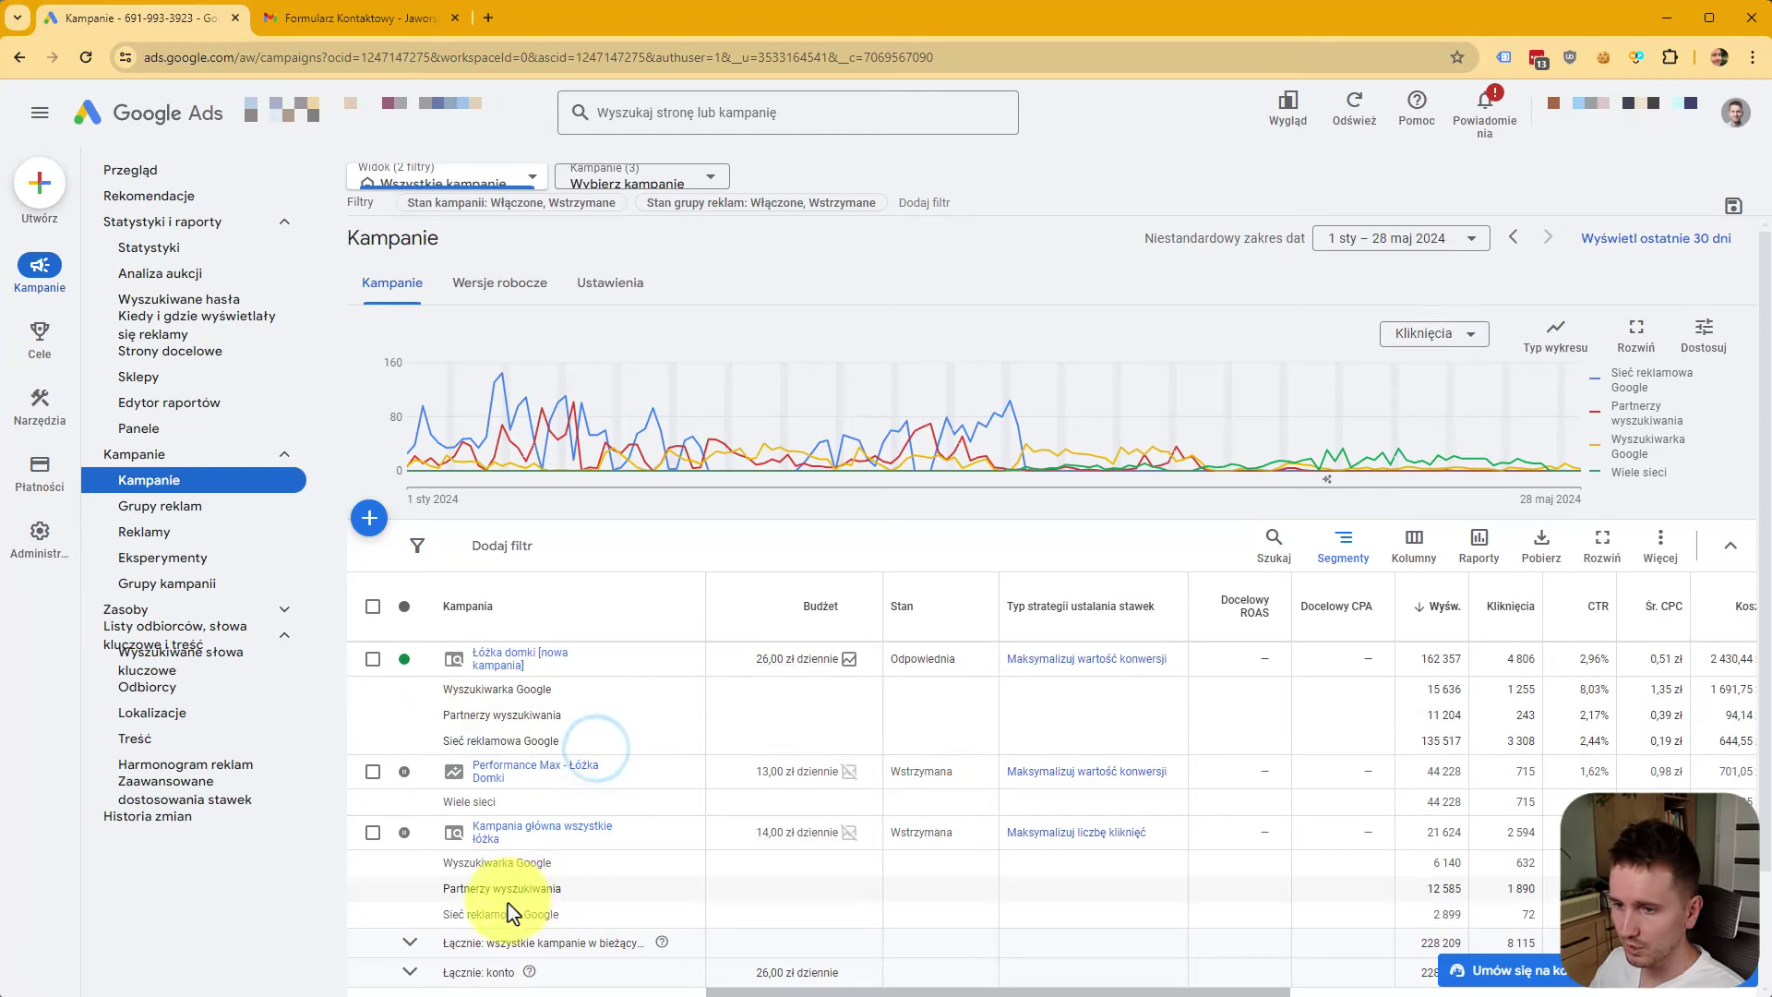
Select the Kampania główna wszystkie łóżka campaign and check its Google Search impressions and clicks.
scroll(383, 822, "down", 2)
left_click(373, 698)
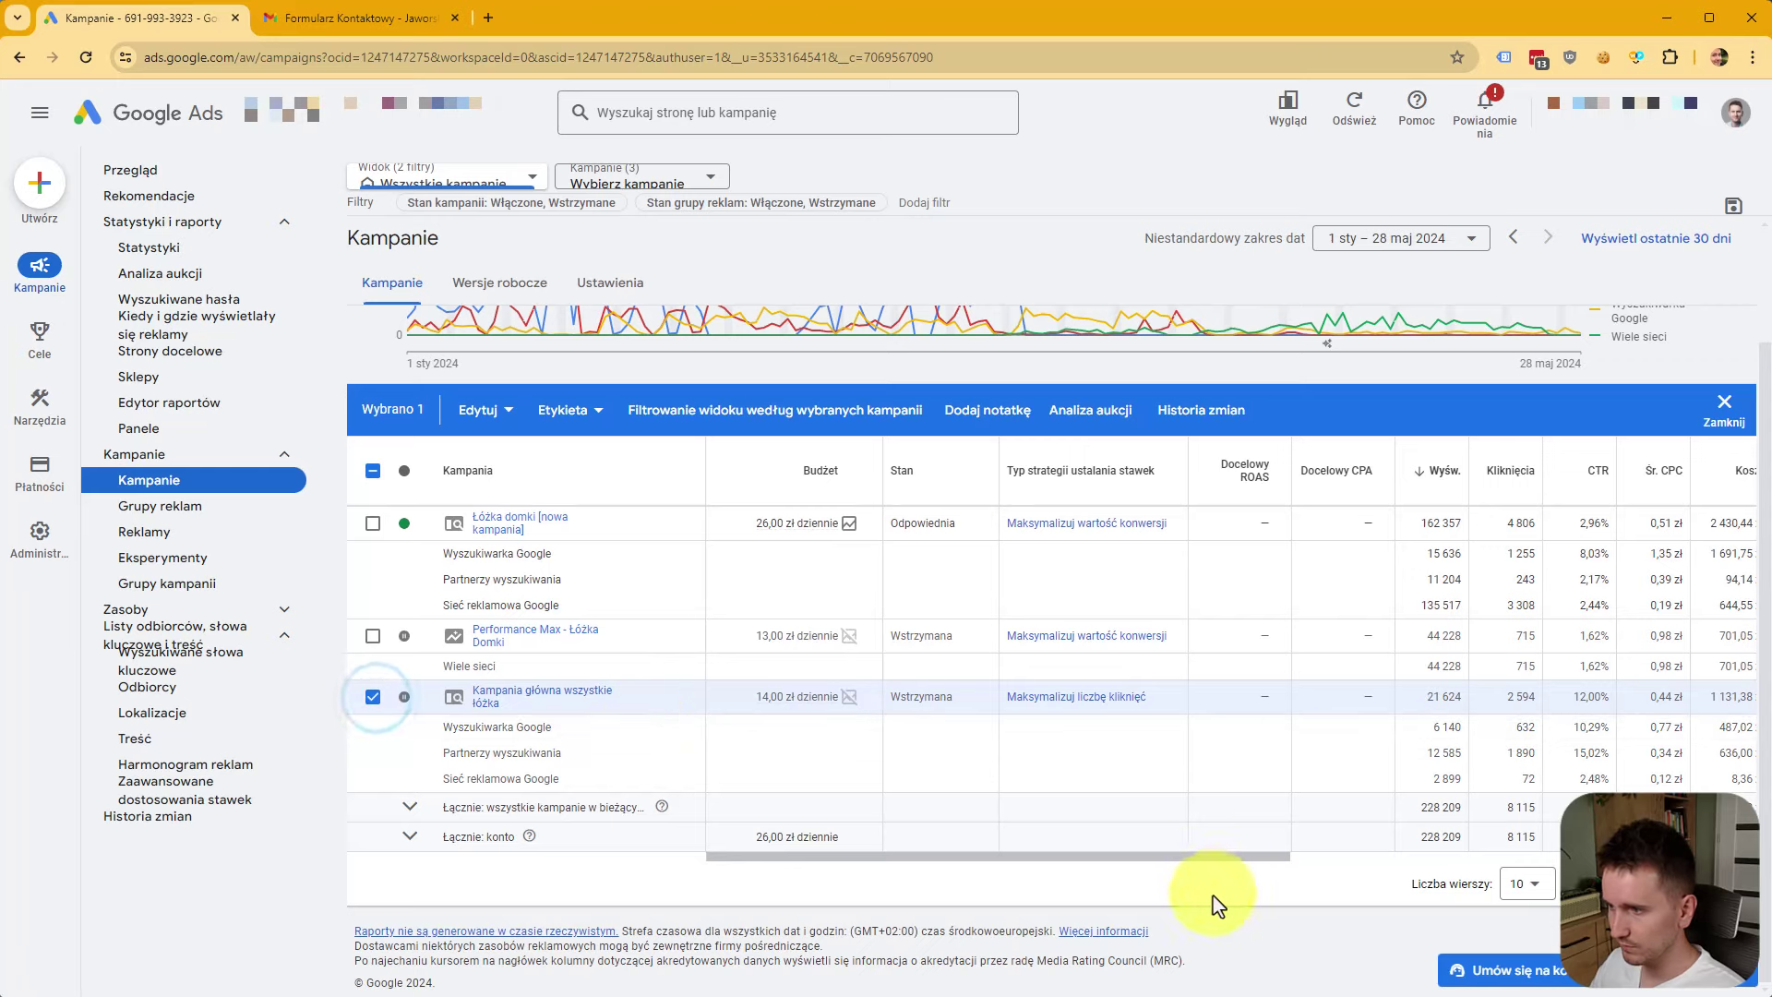
left_click_drag(1193, 867, 1543, 864)
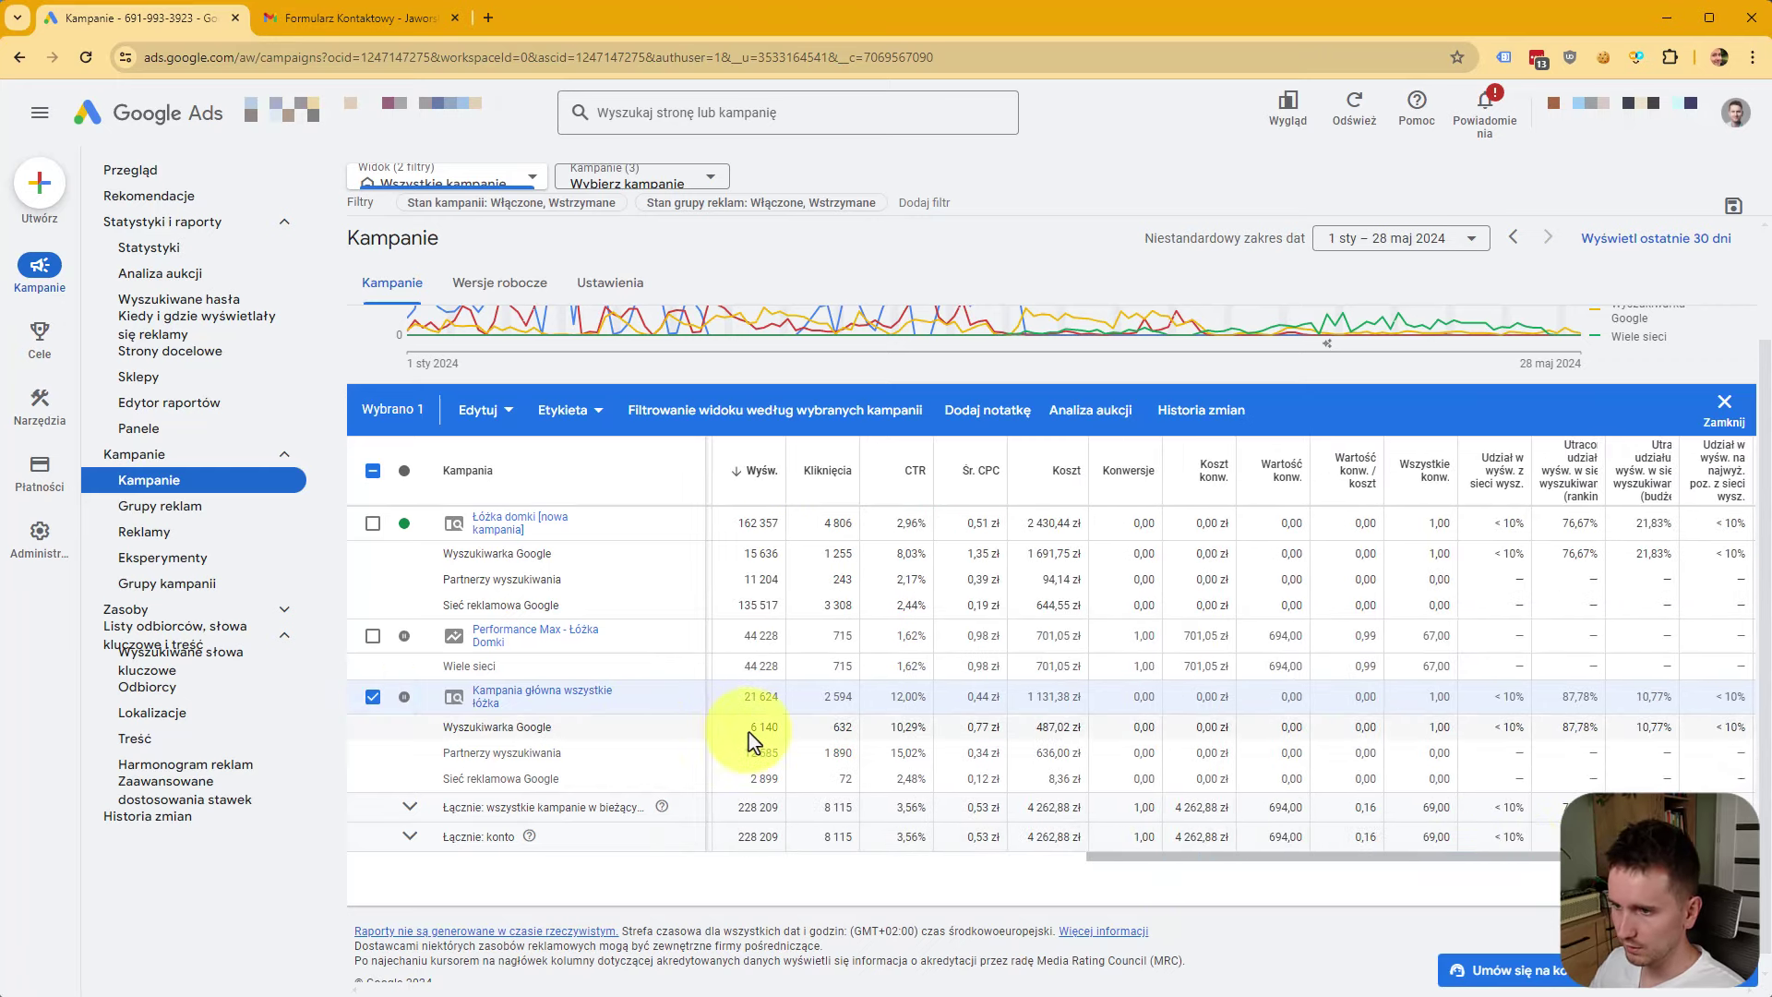
left_click_drag(749, 731, 854, 732)
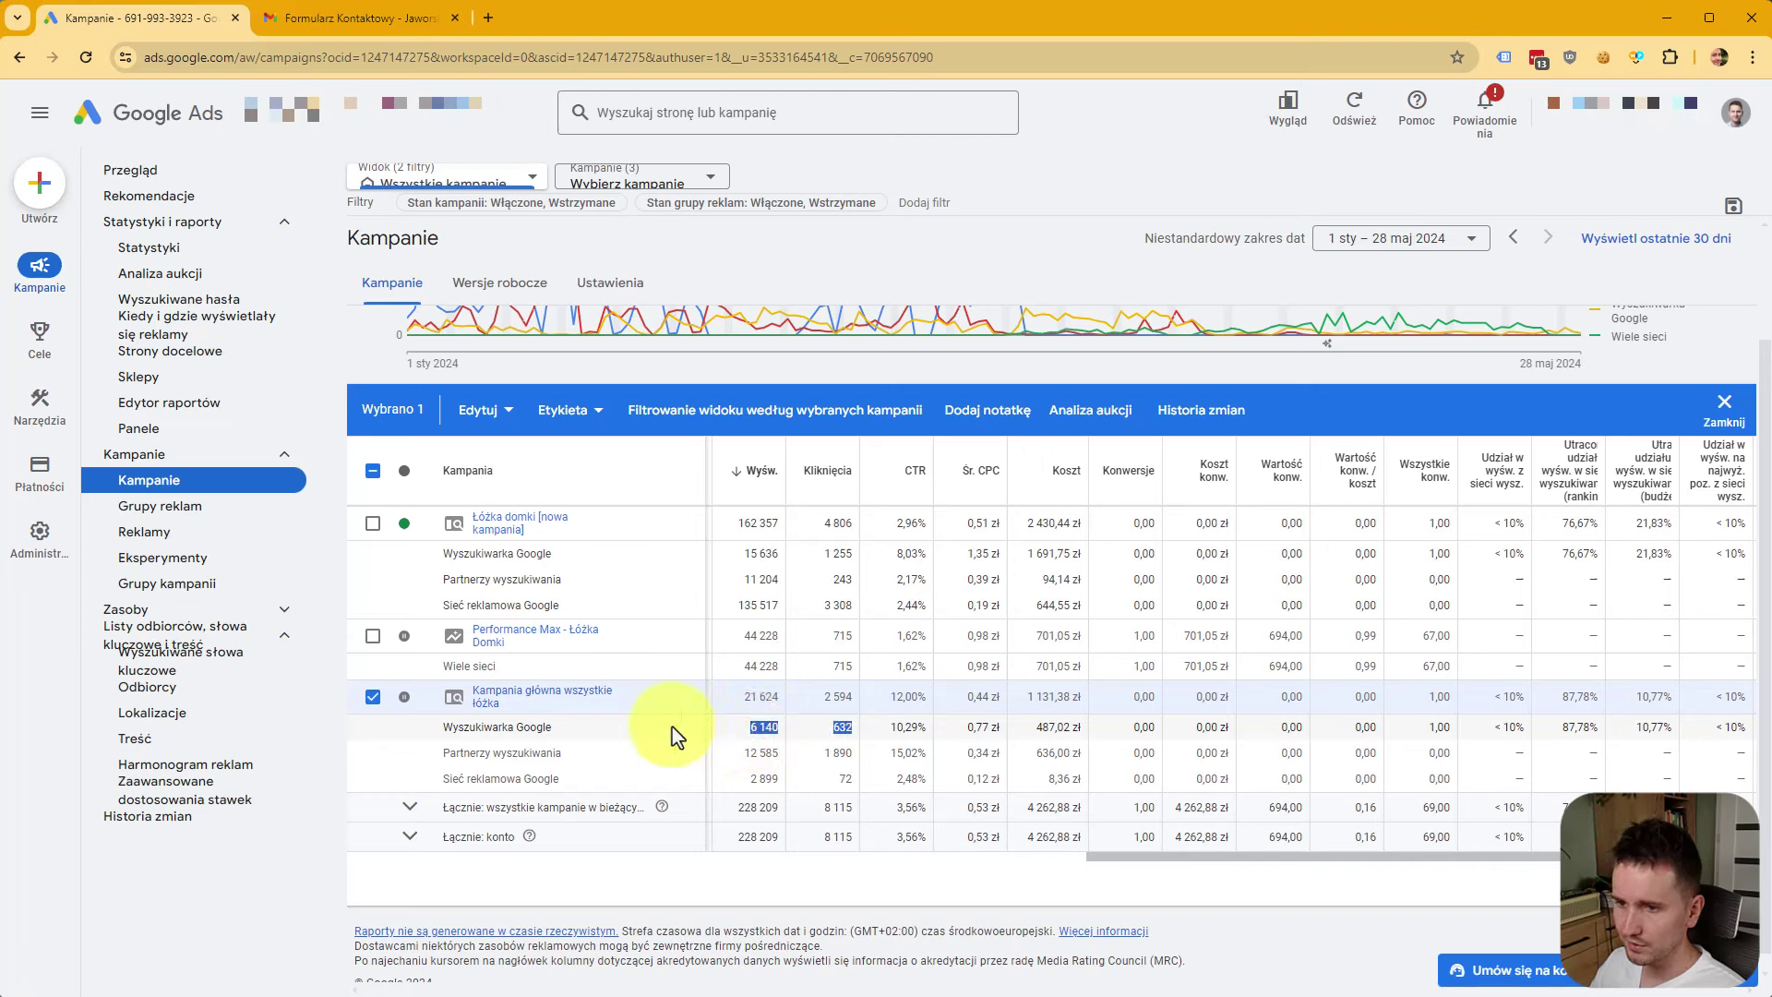
left_click_drag(439, 727, 605, 742)
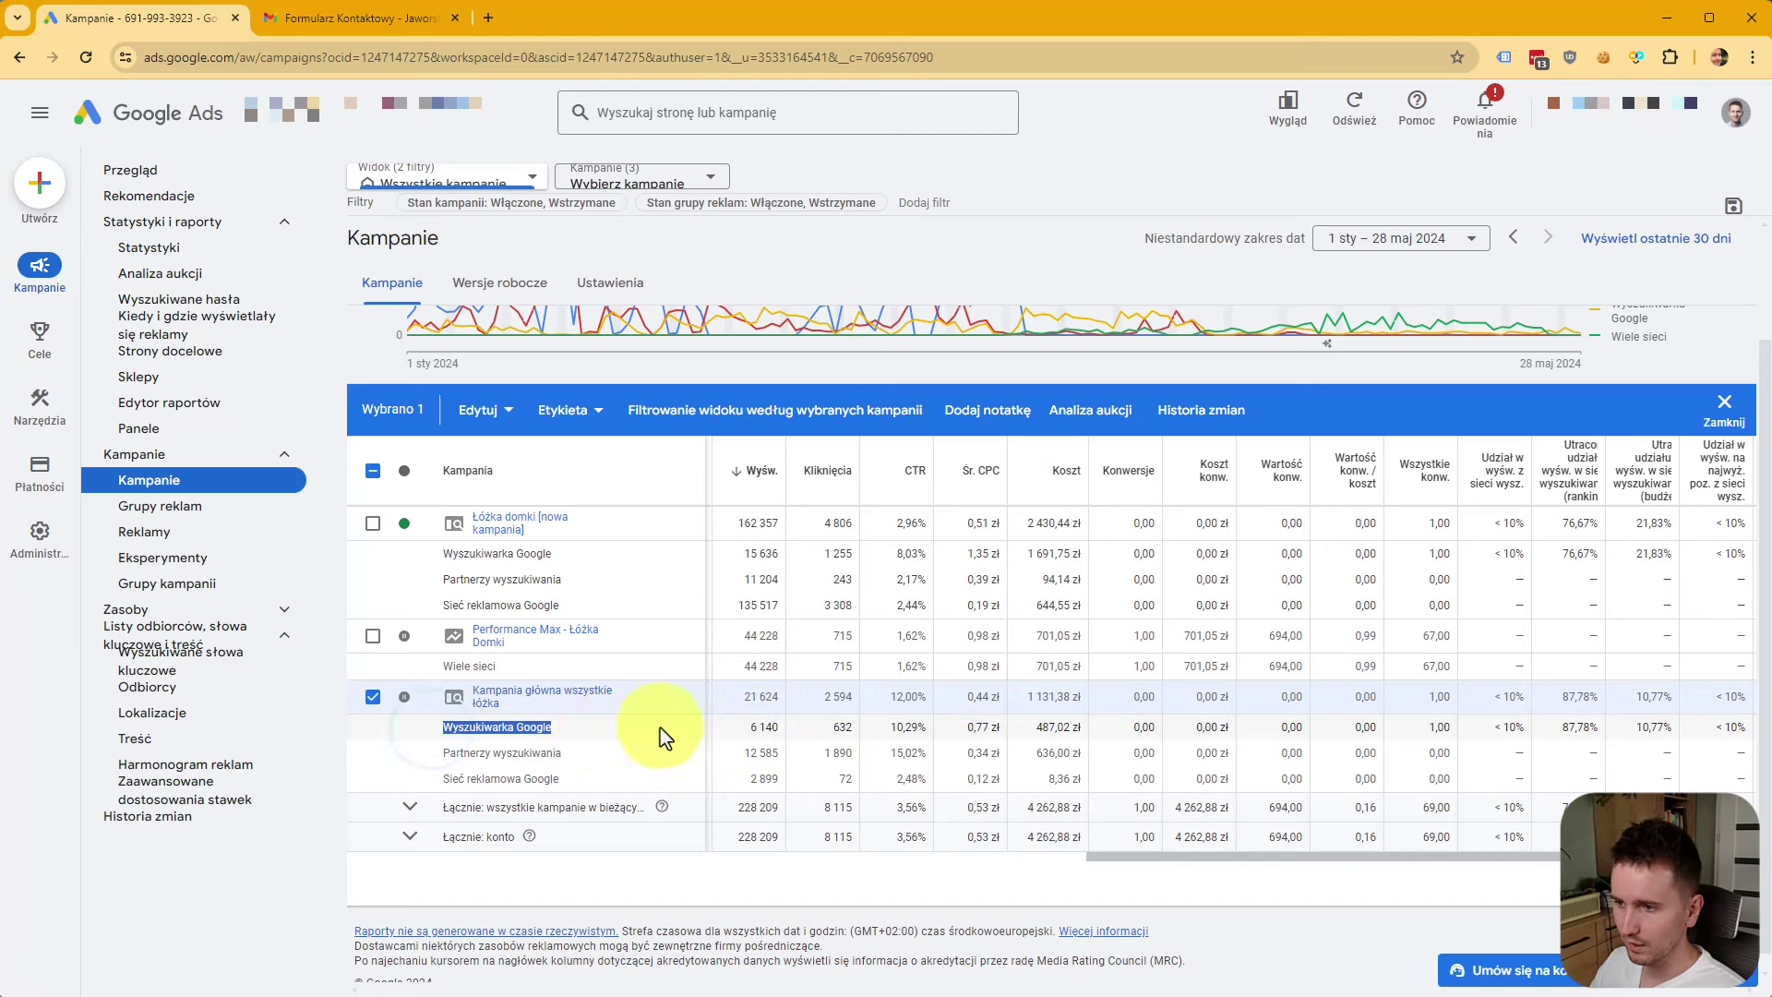
Compare the main campaign's search partner and Display Network impressions and clicks, and check the search partners' average CPC.
left_click_drag(739, 757, 854, 785)
left_click(814, 785)
left_click(833, 785)
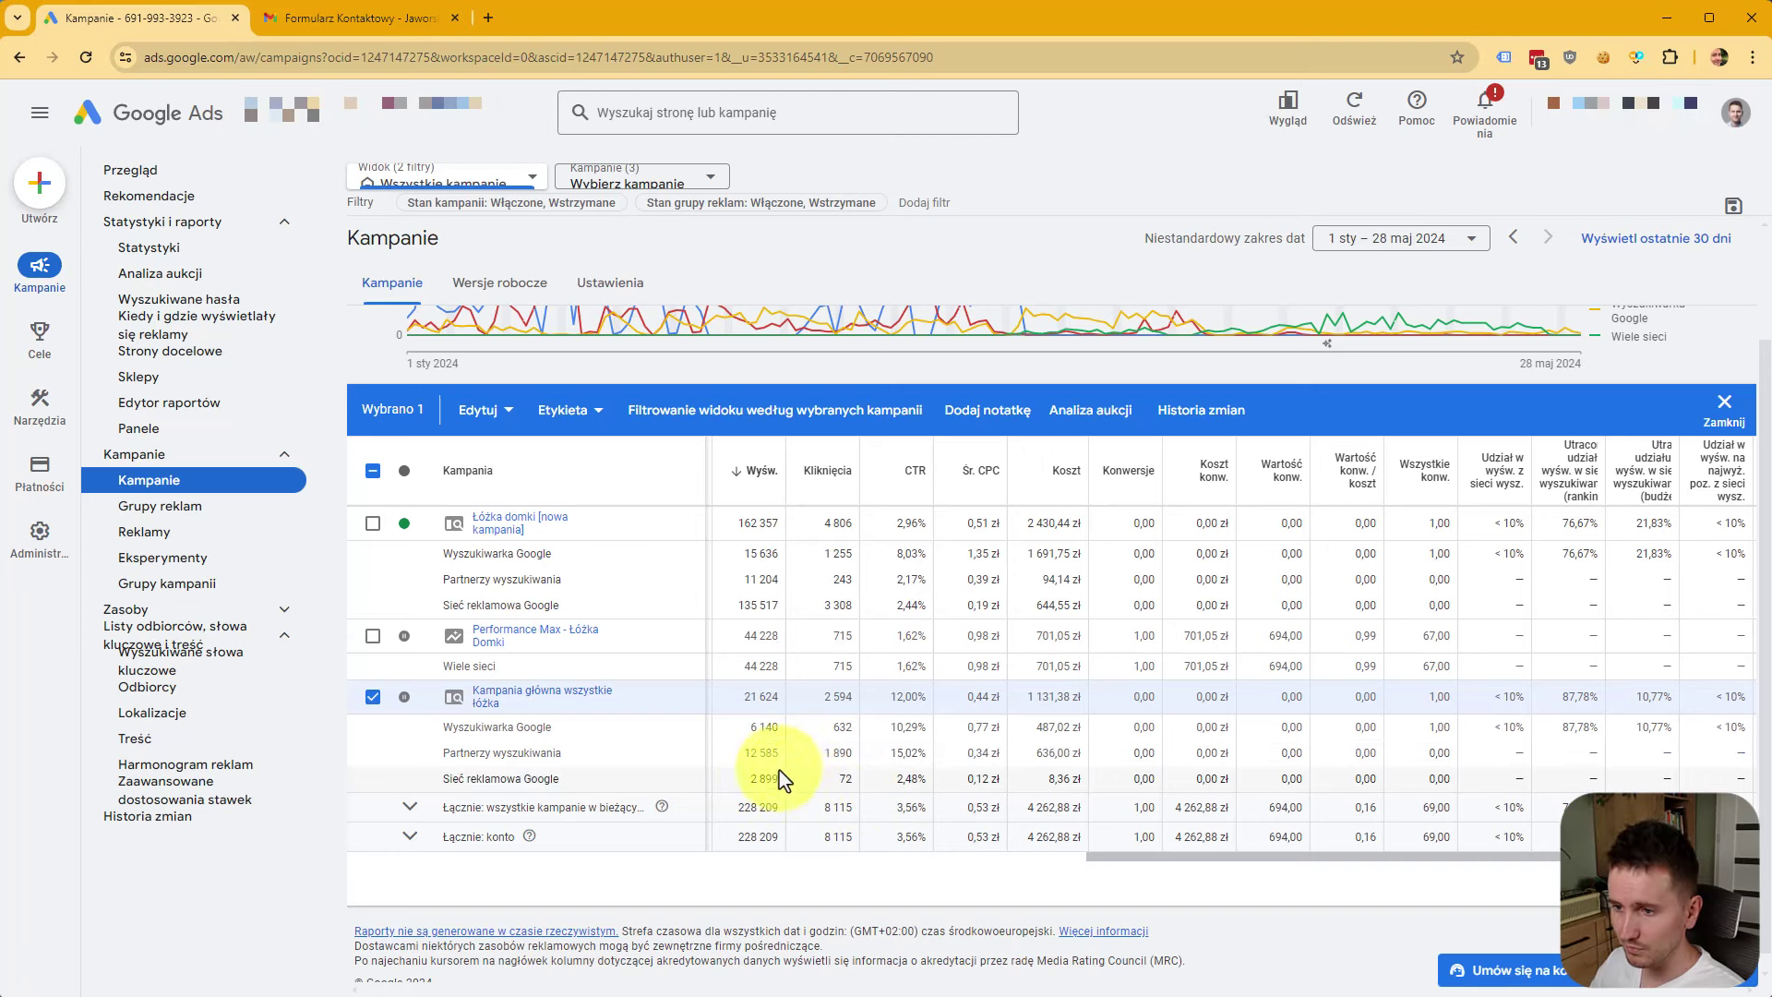
left_click(820, 754)
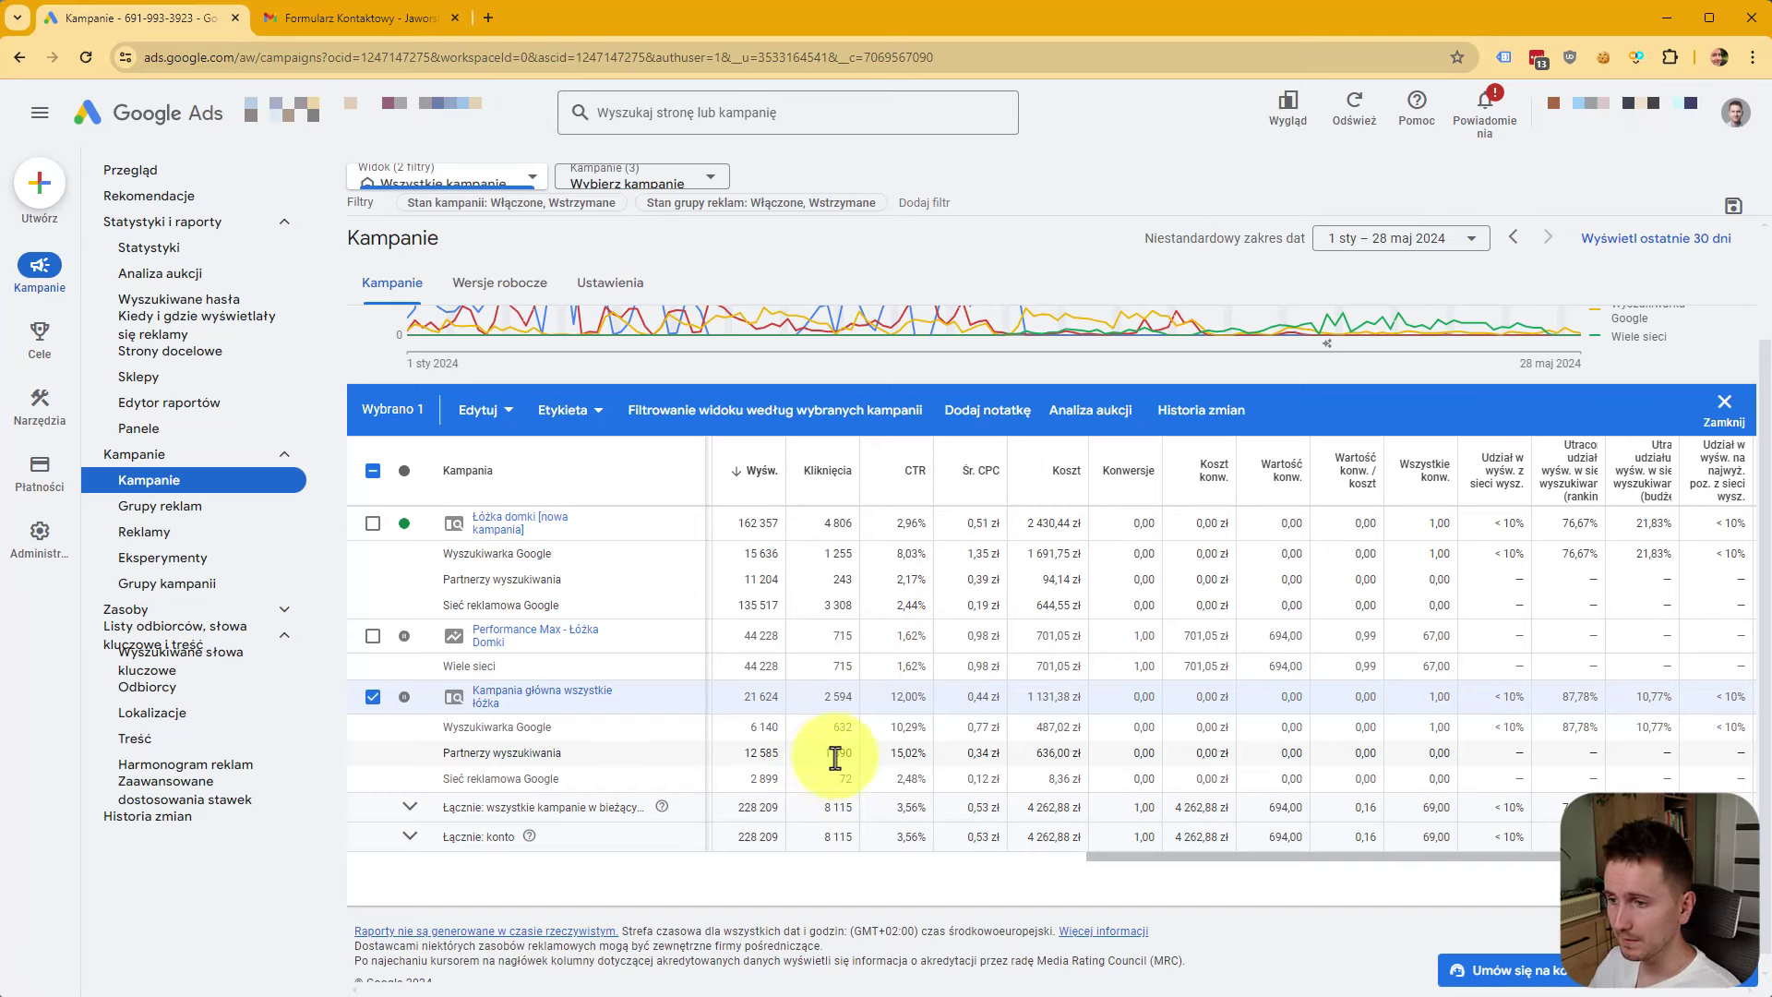
left_click_drag(744, 749, 860, 755)
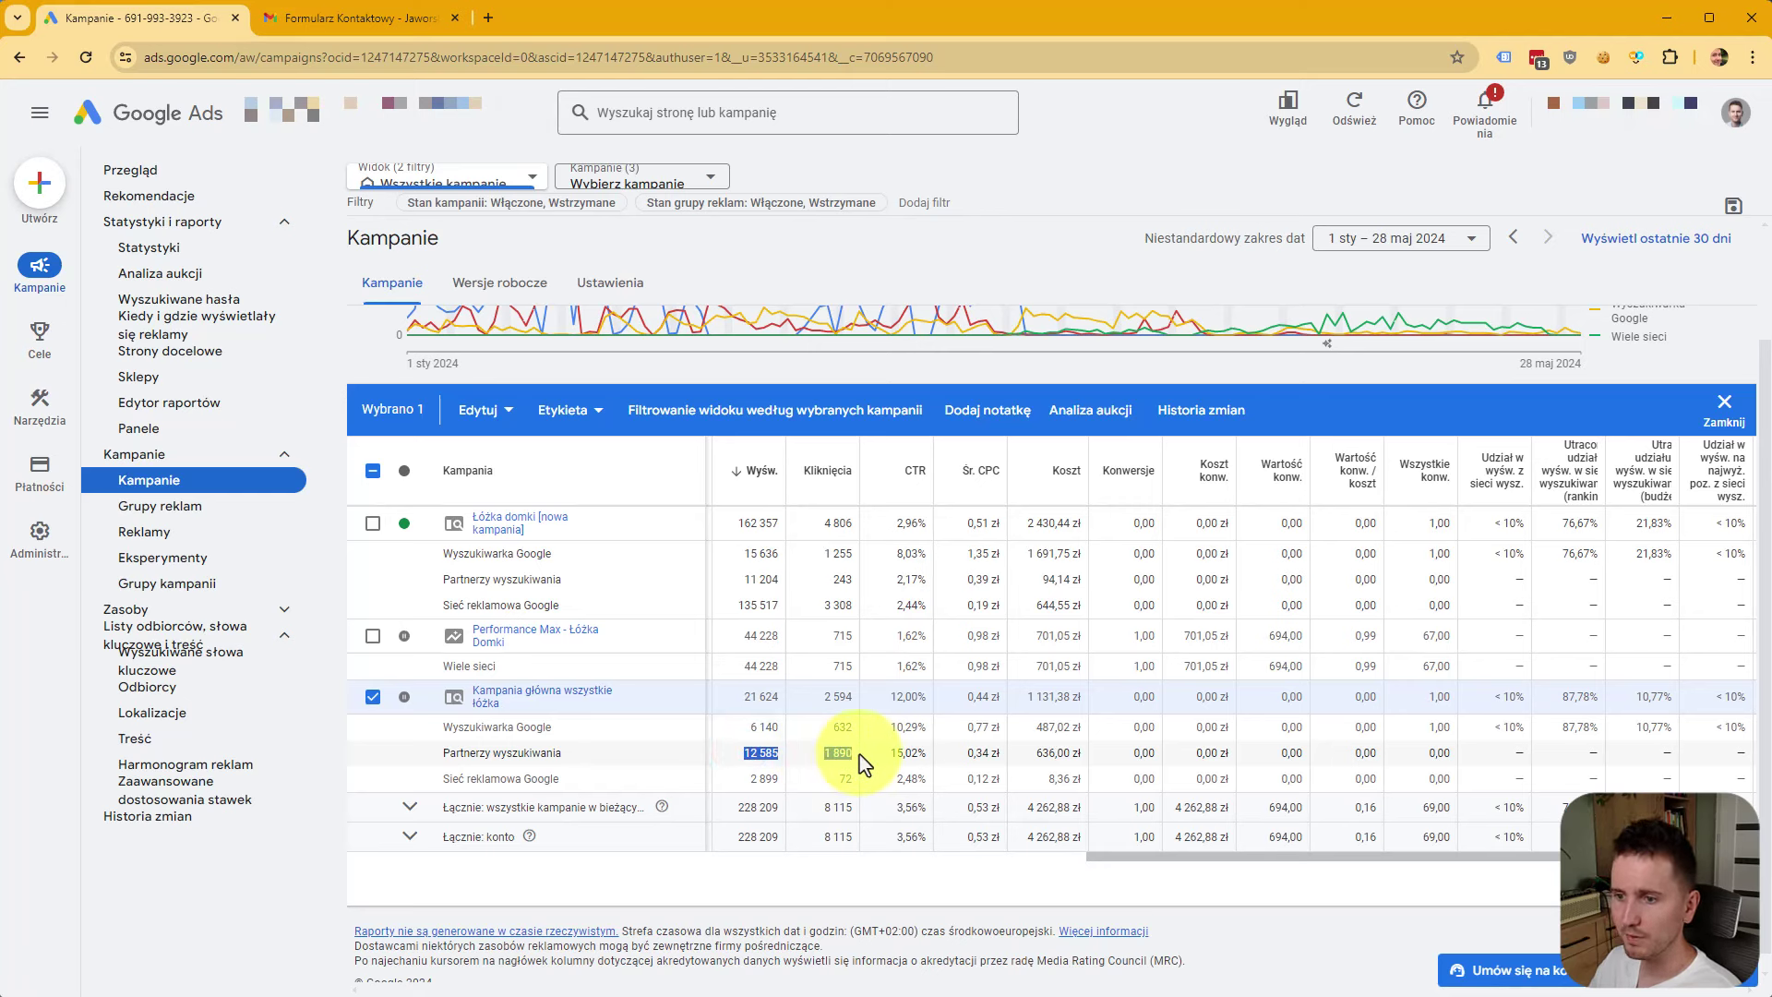
left_click(859, 754)
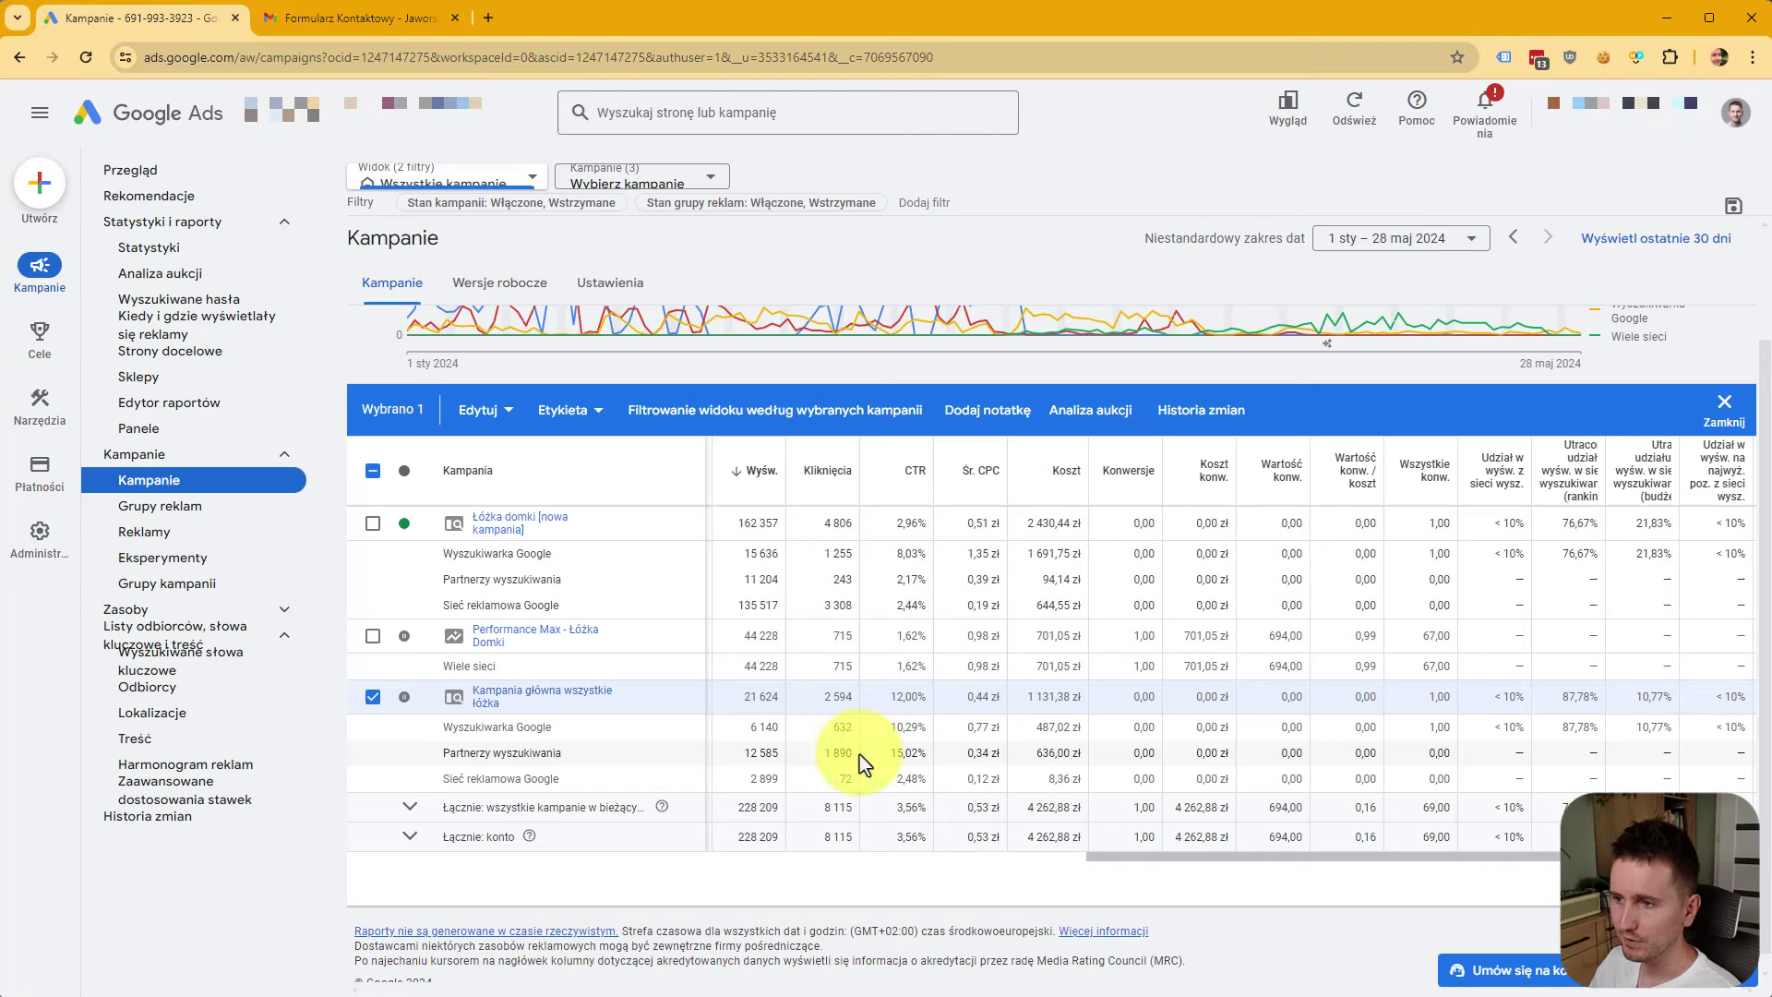
double_click(979, 752)
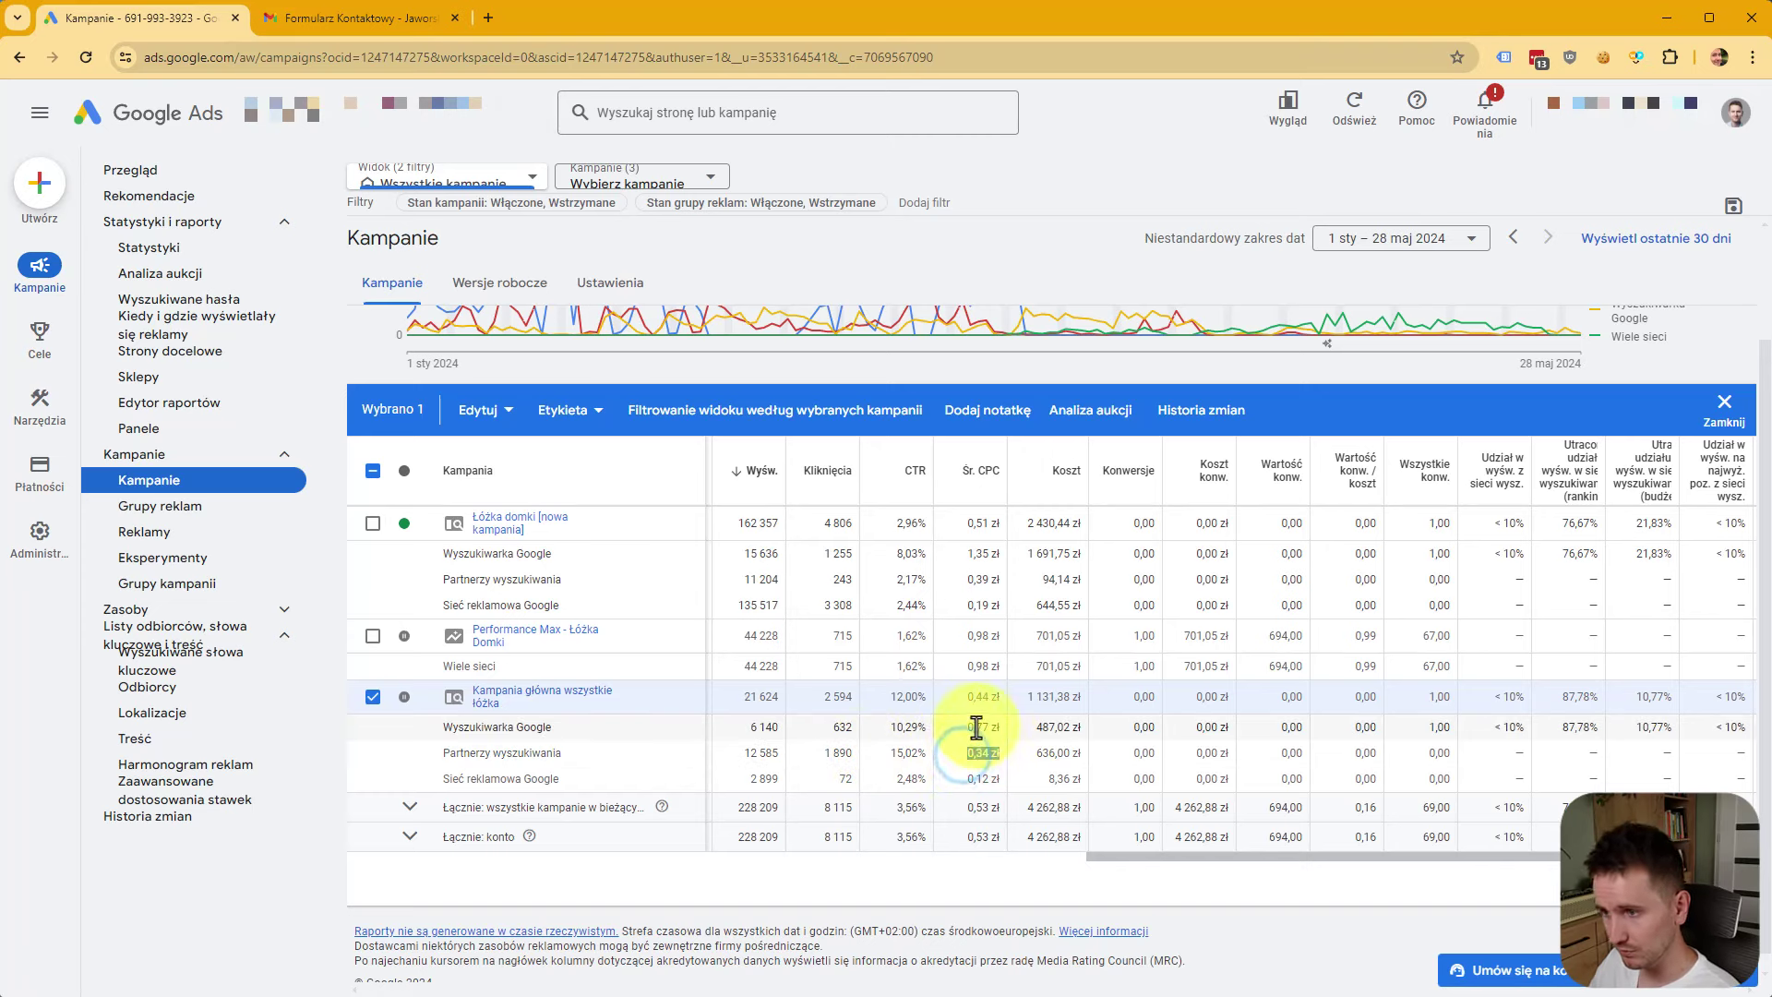
left_click(925, 755)
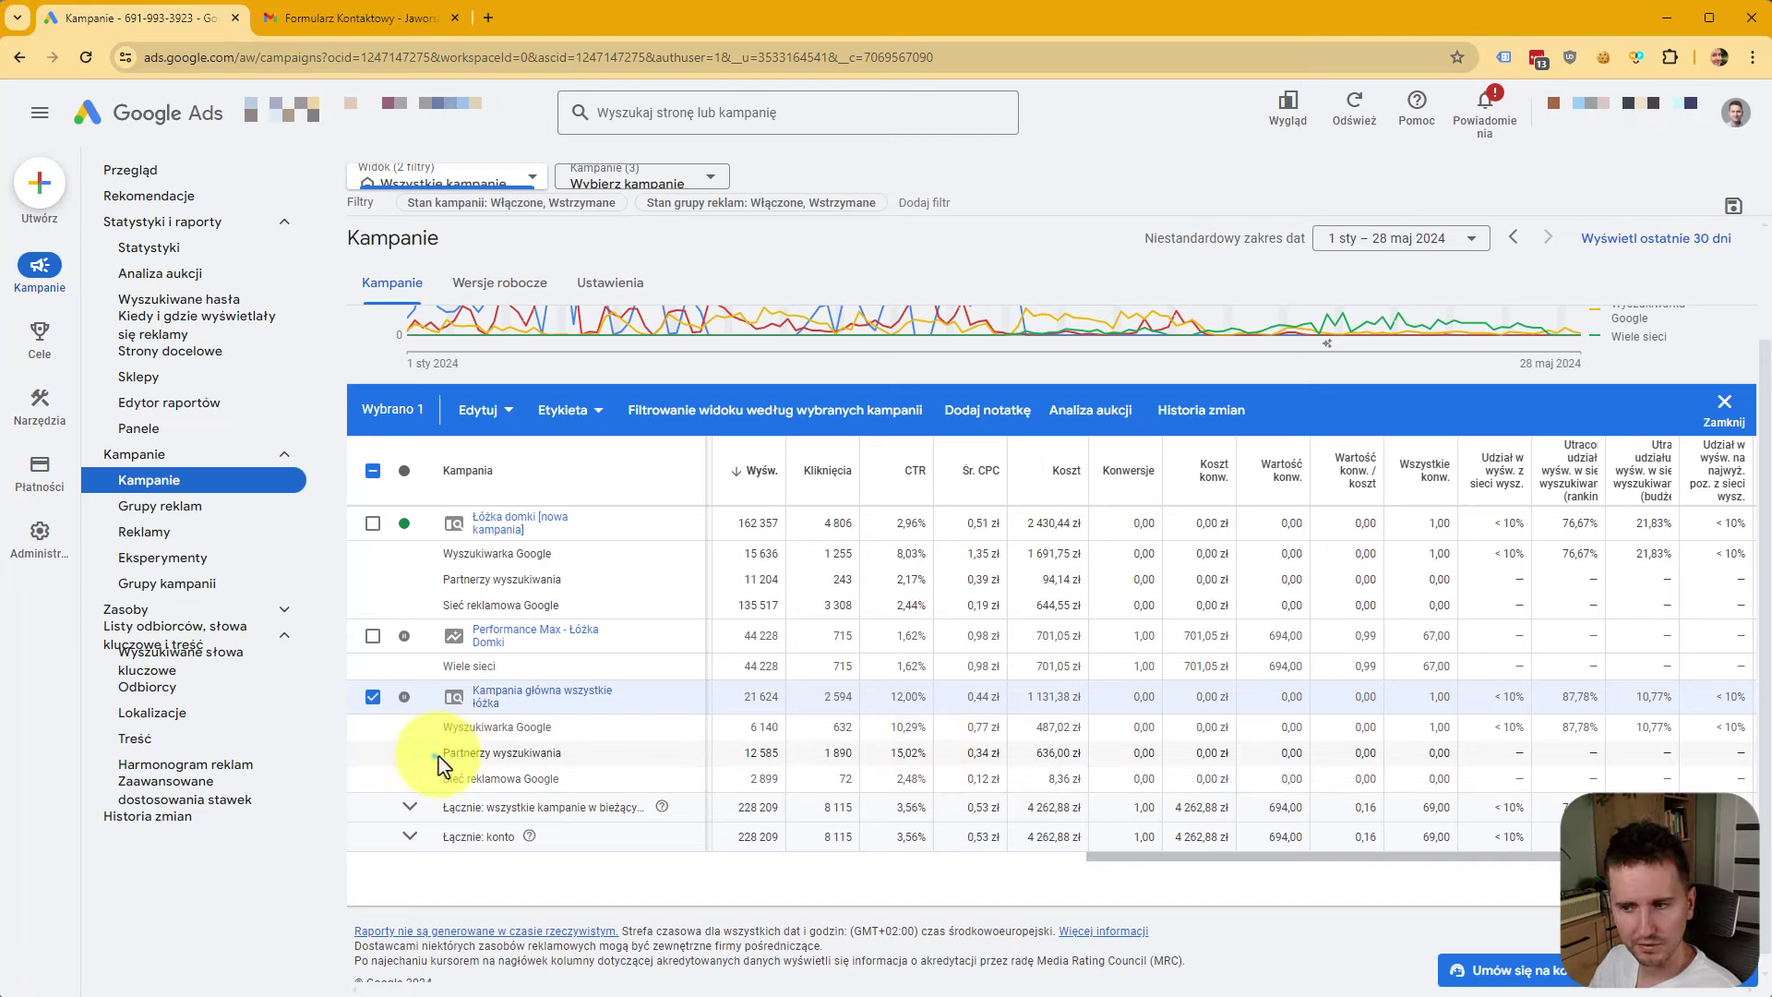
Examine the main campaign's search partner and Display Network rows, including the Display Network's average CPC.
left_click_drag(437, 752, 587, 773)
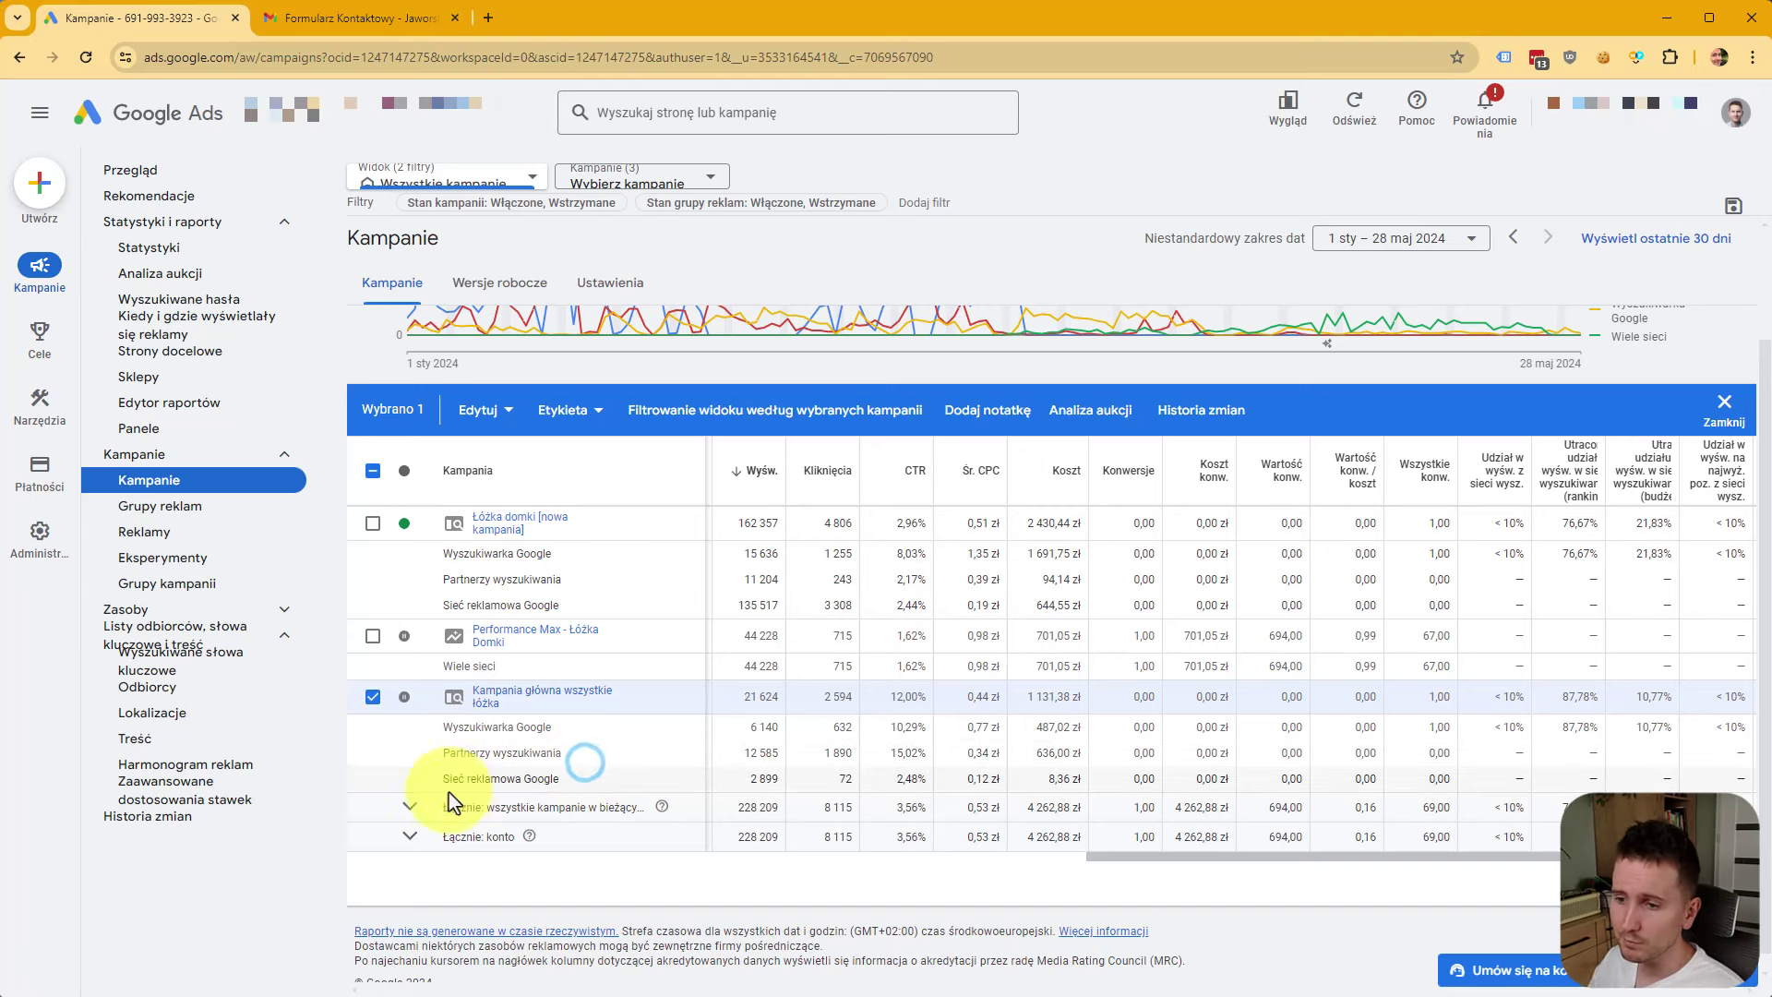
left_click_drag(439, 780, 611, 788)
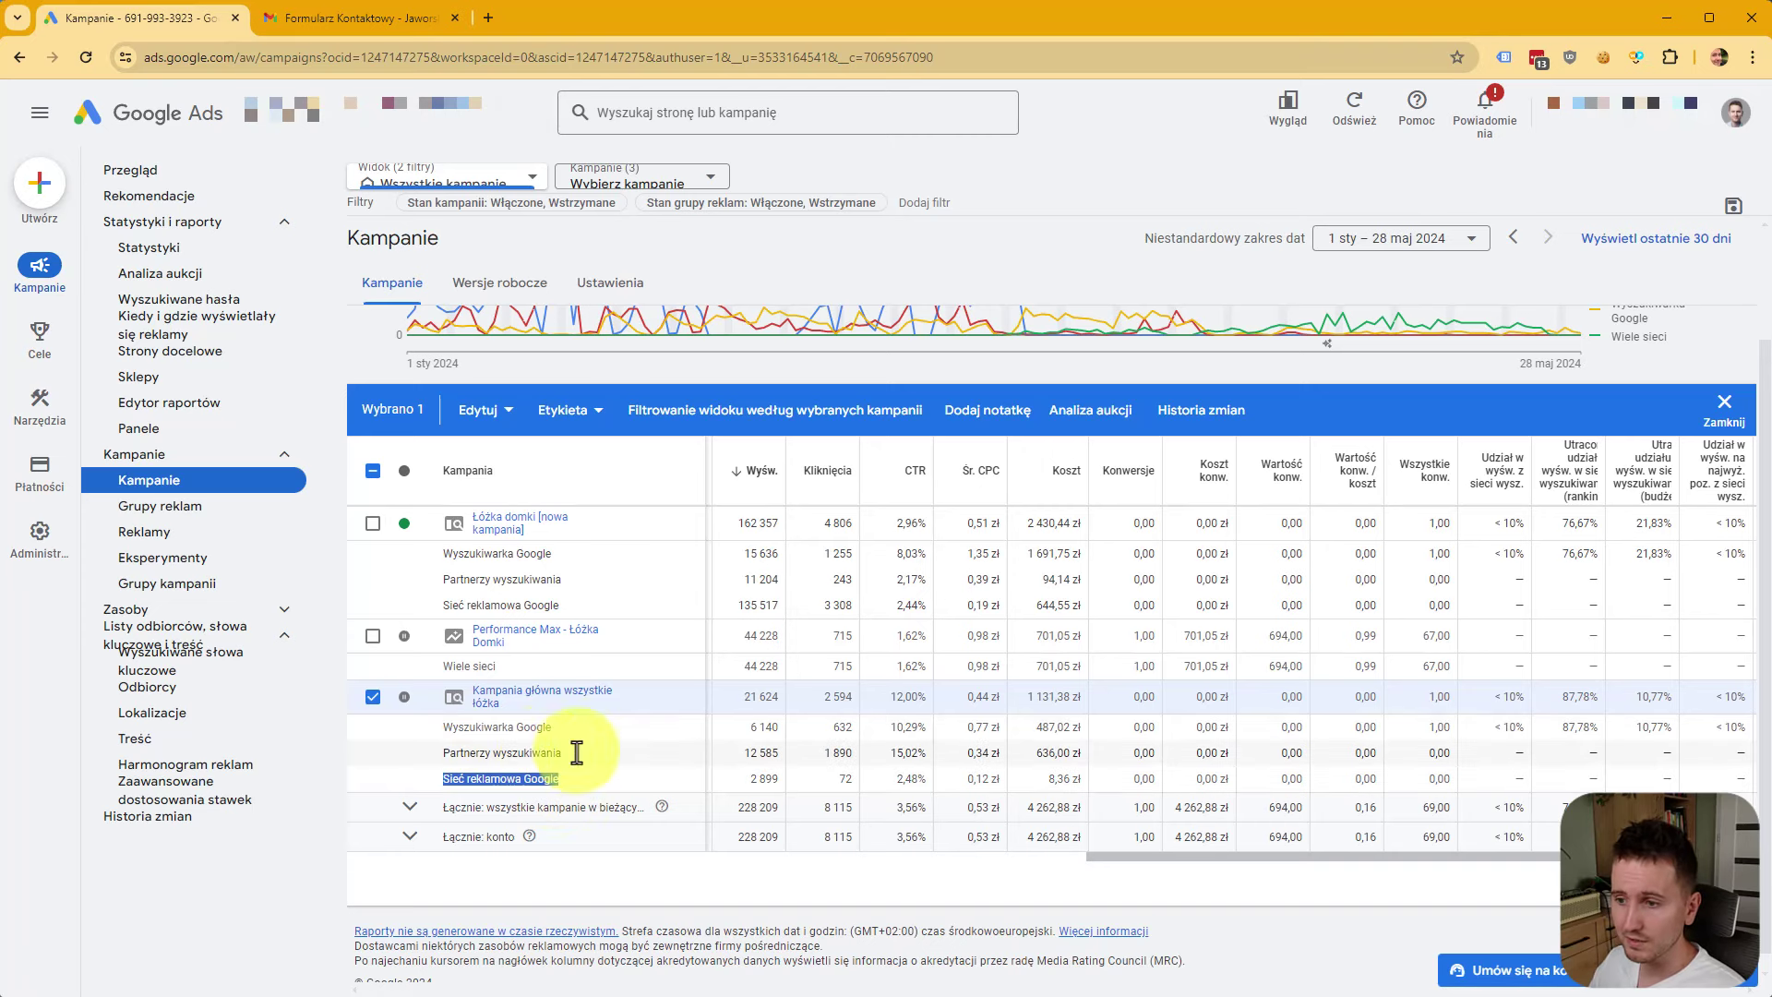
left_click(574, 780)
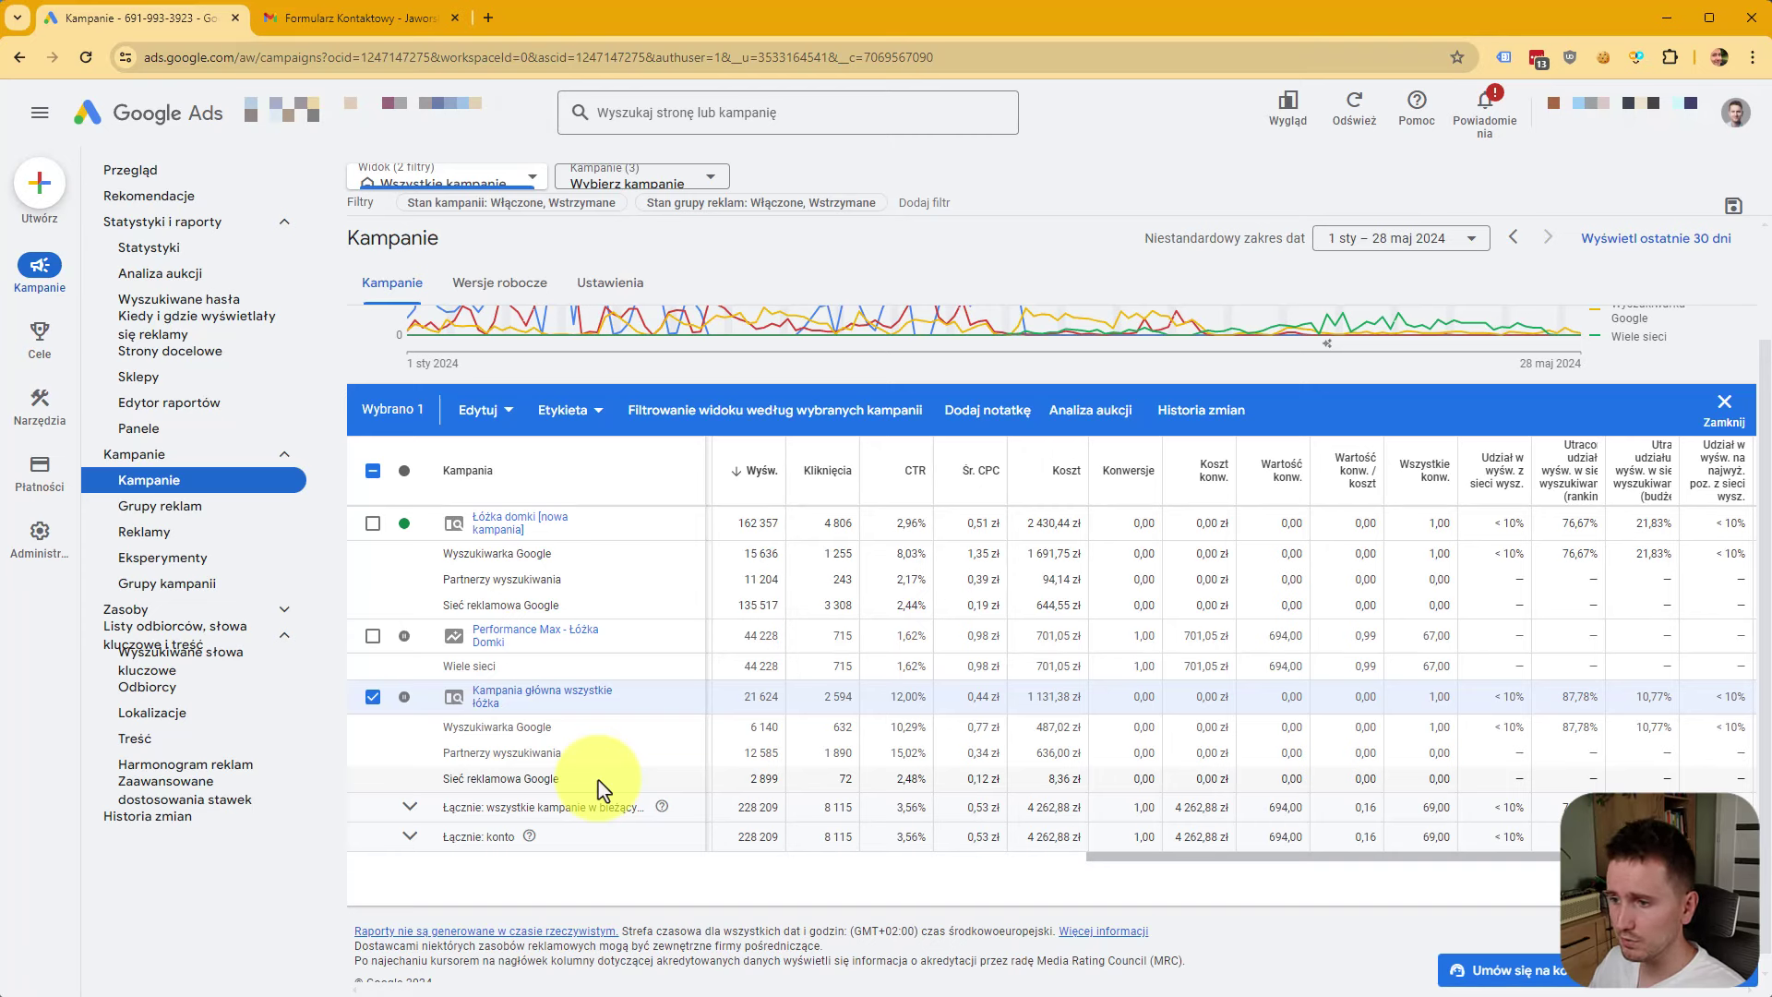
triple_click(981, 780)
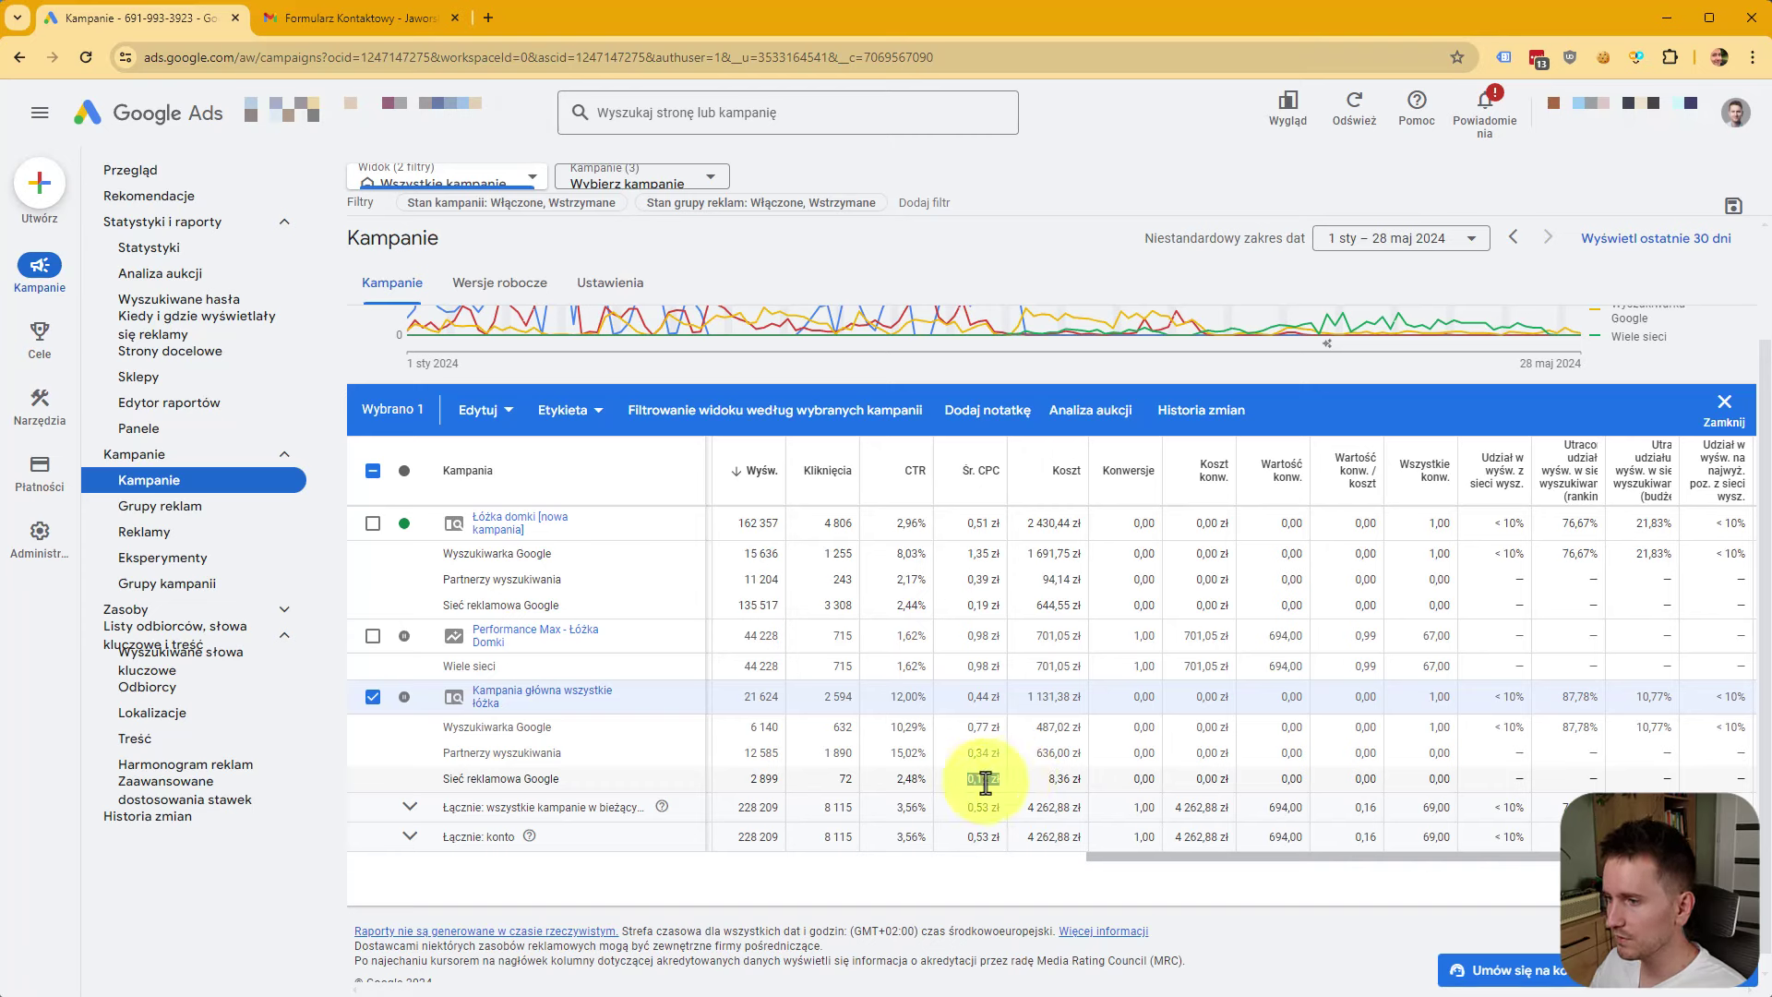
left_click(1066, 780)
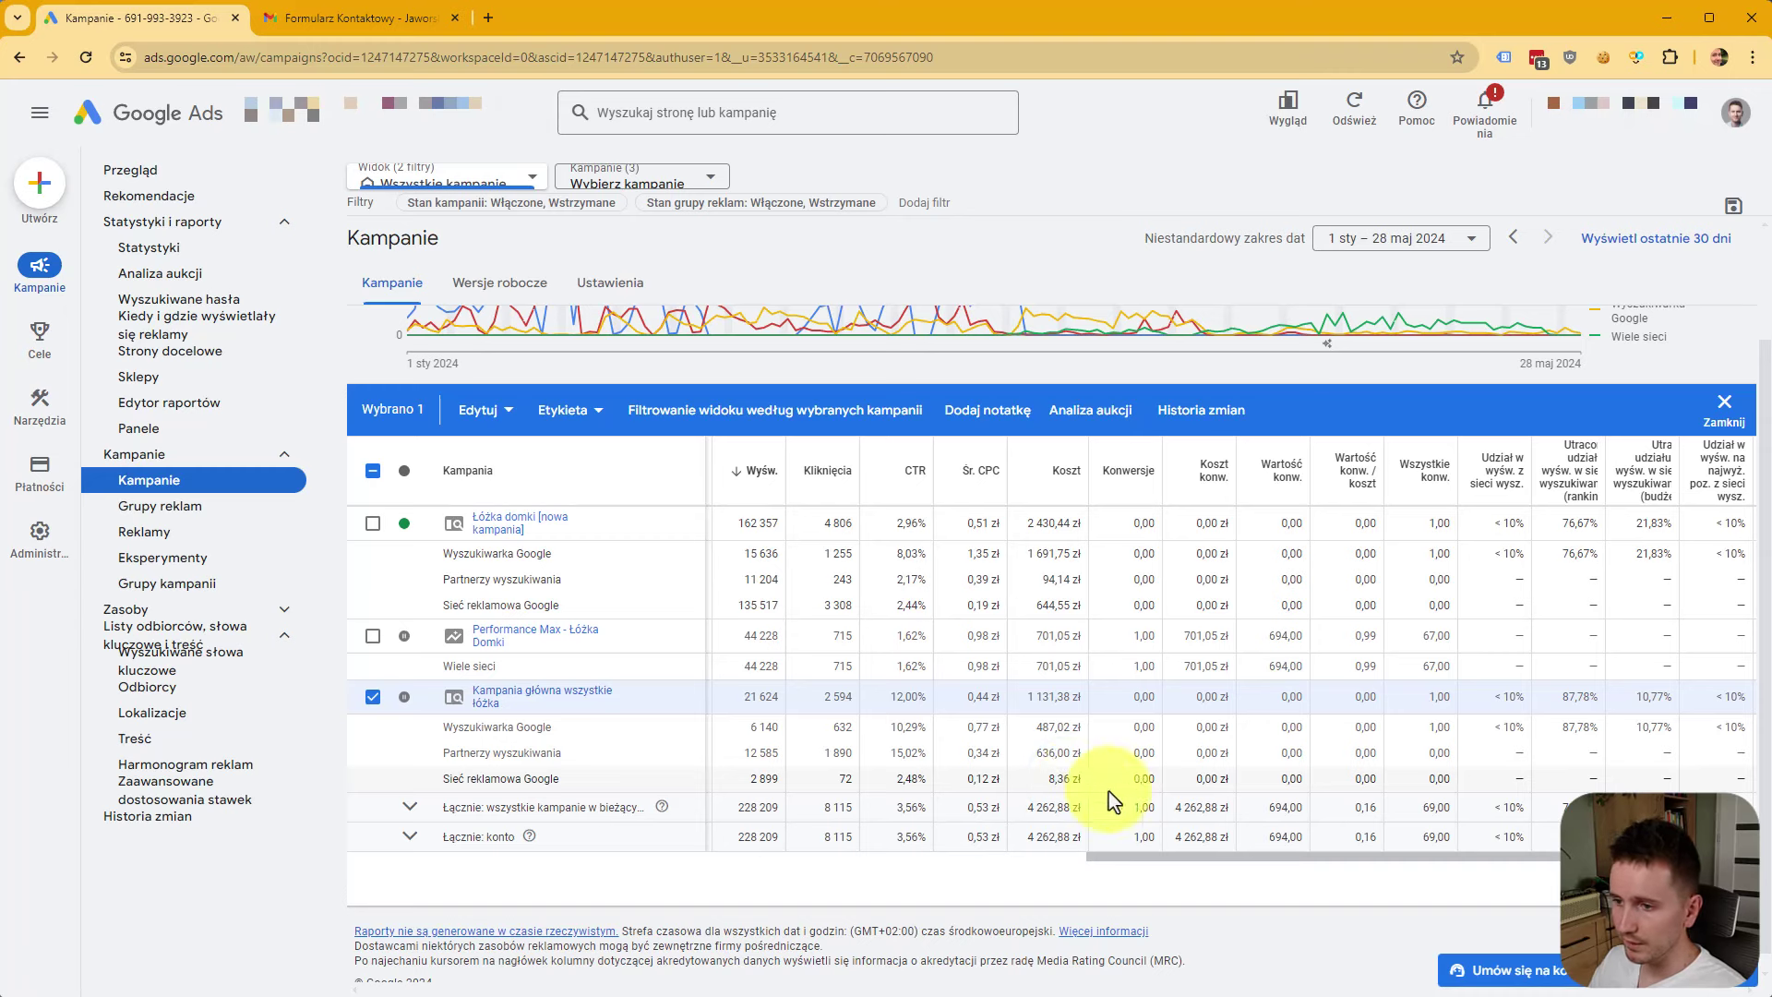
Review the main campaign's Google Search row, comparing its all conversions and cost with the search partners row.
left_click_drag(740, 726, 1599, 728)
left_click(1594, 728)
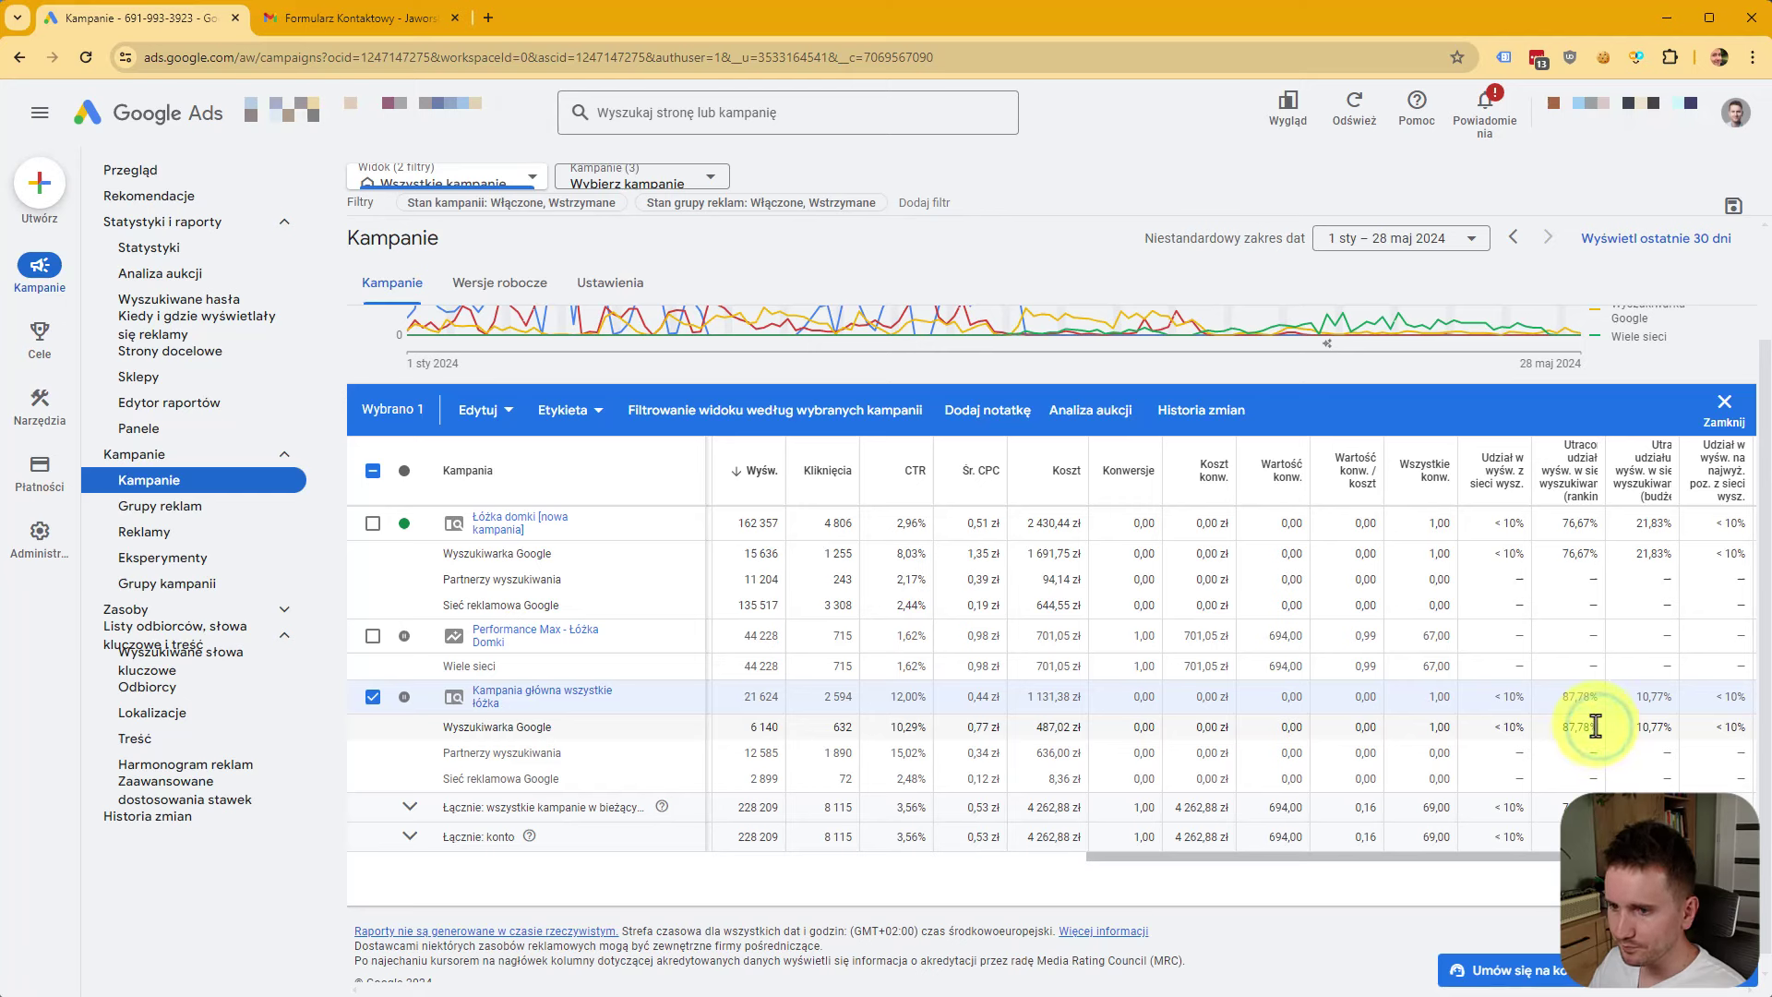
double_click(1433, 729)
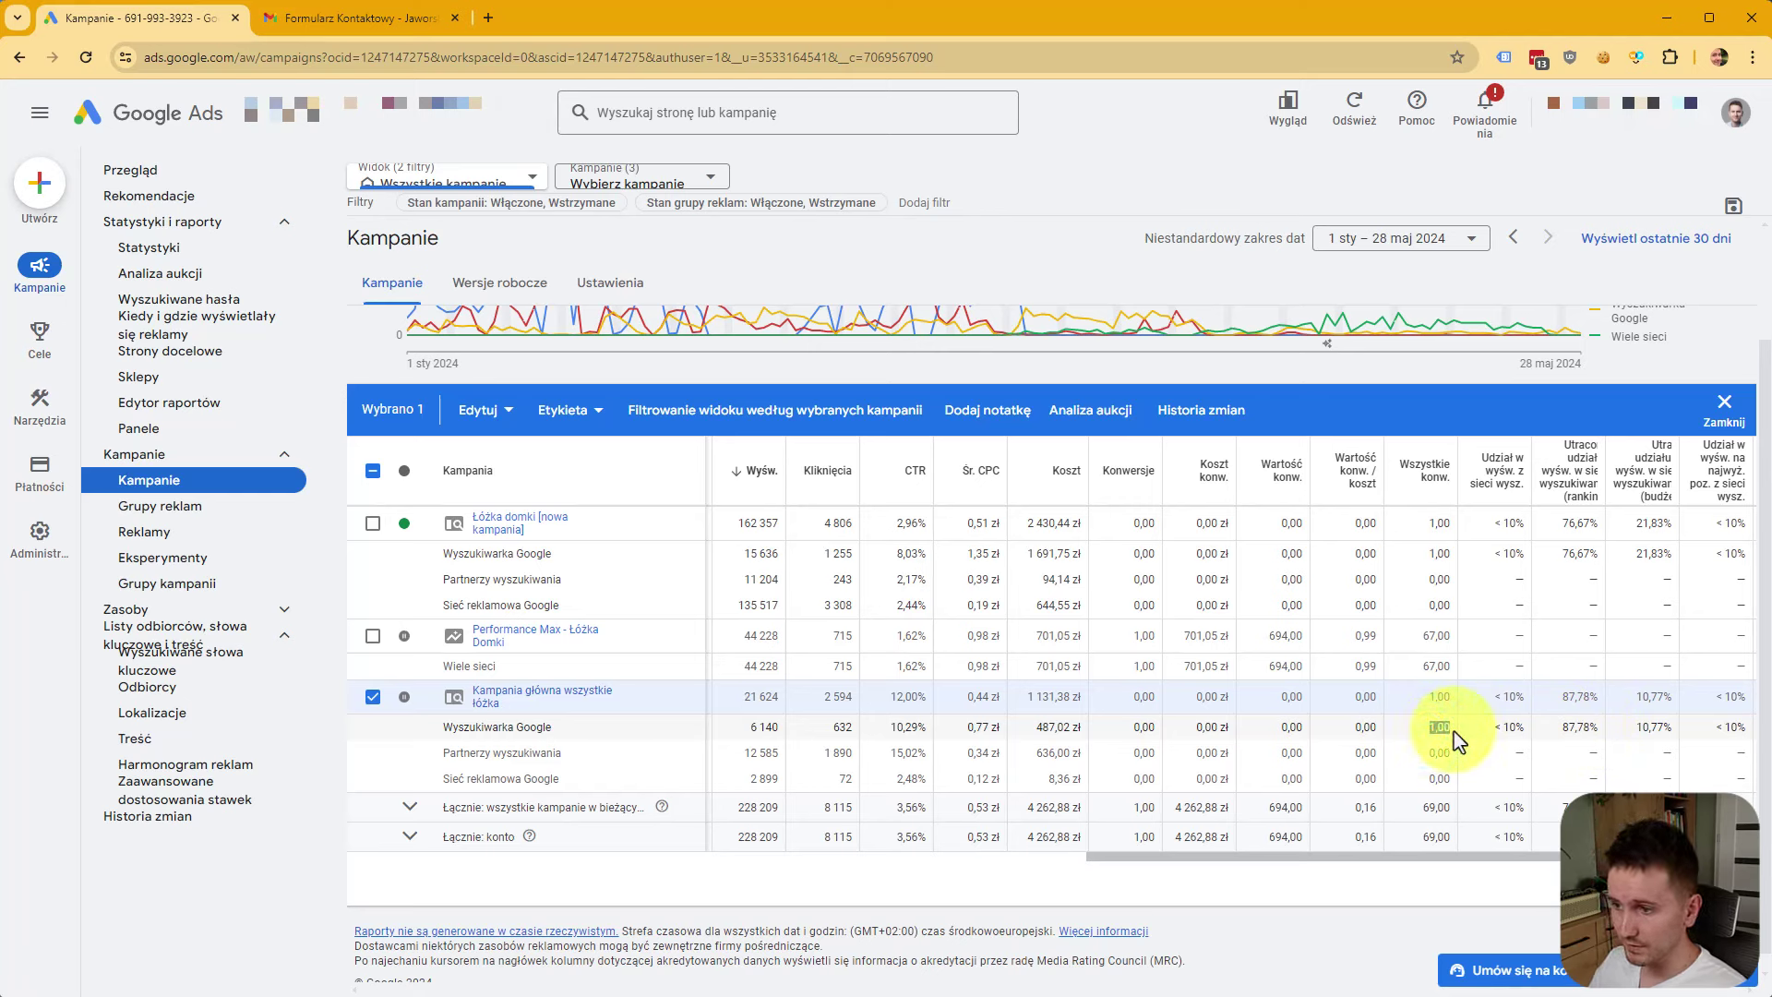
left_click(1454, 731)
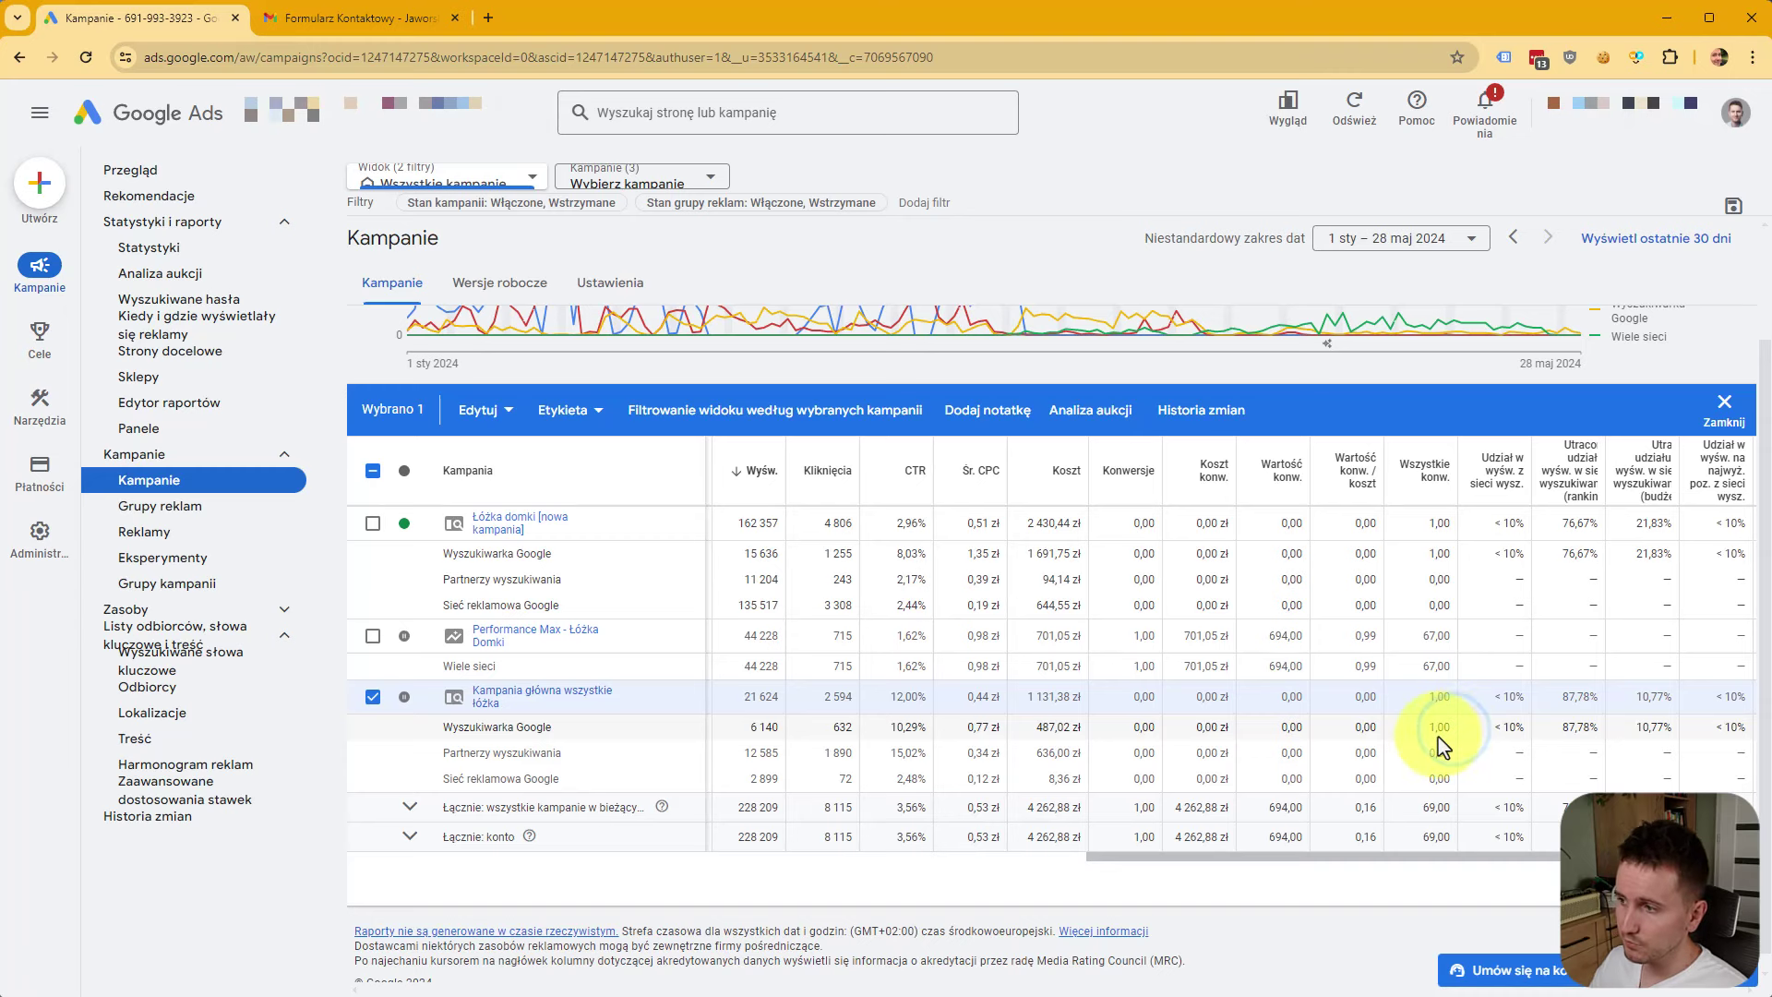
double_click(1441, 731)
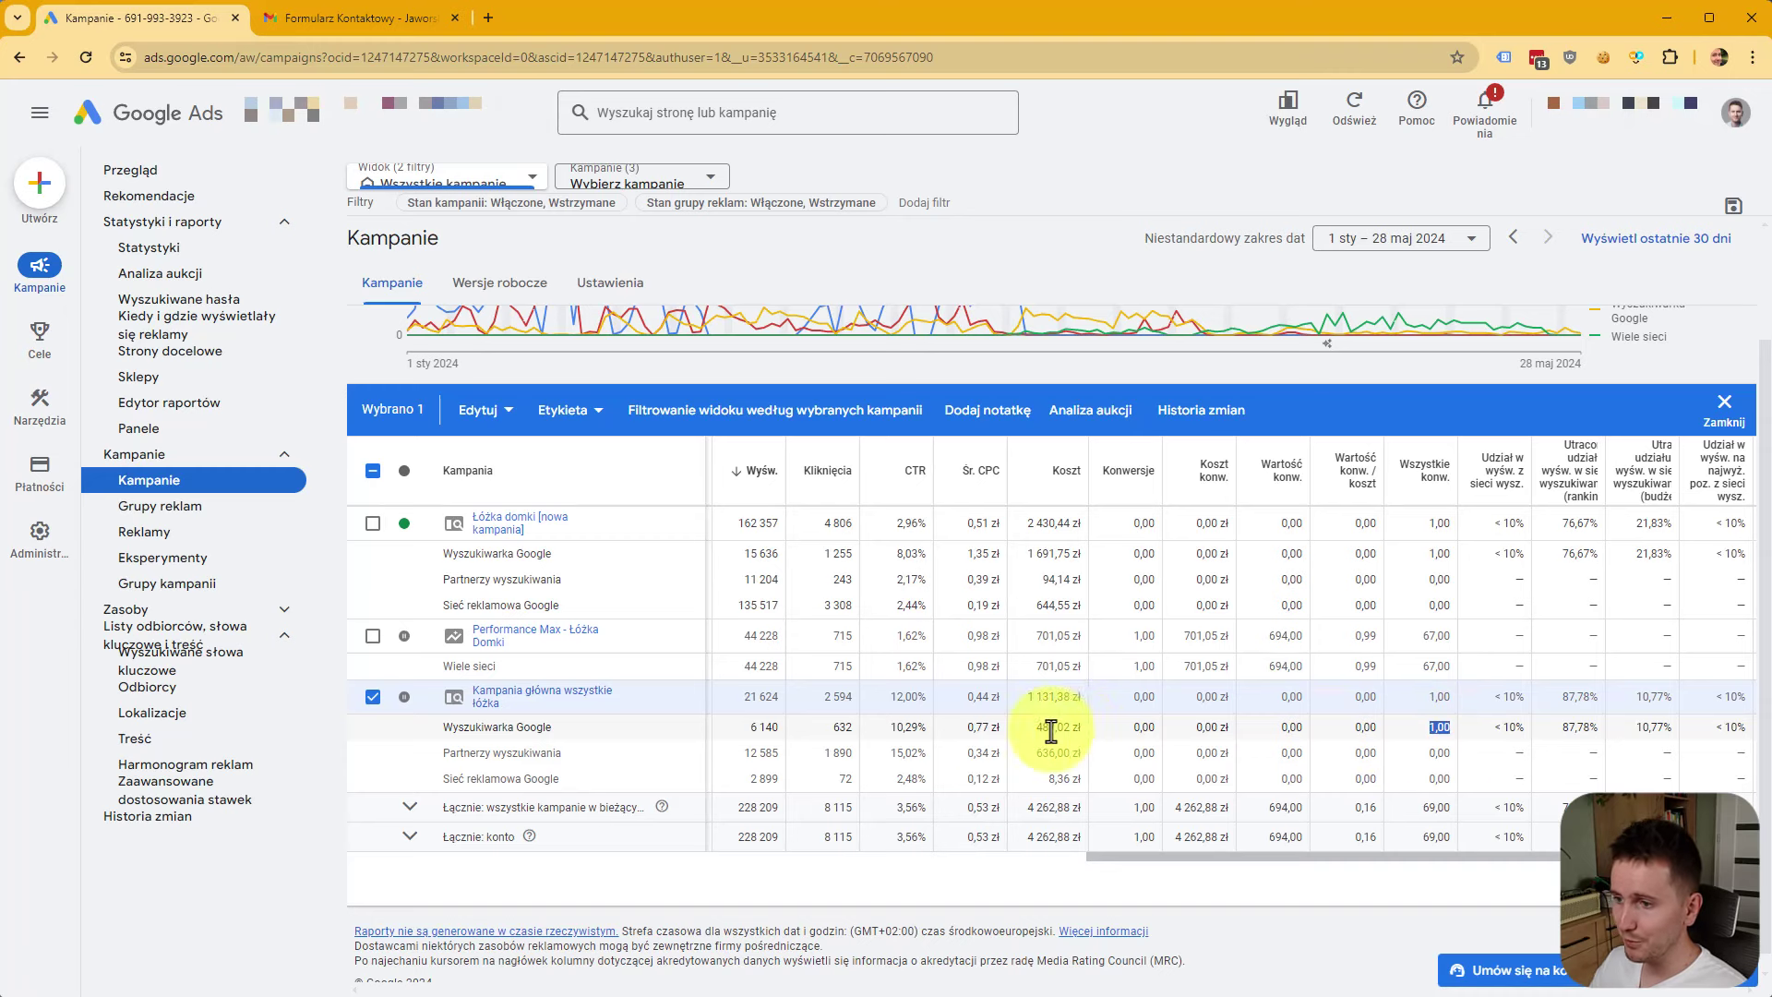
left_click_drag(411, 724, 572, 736)
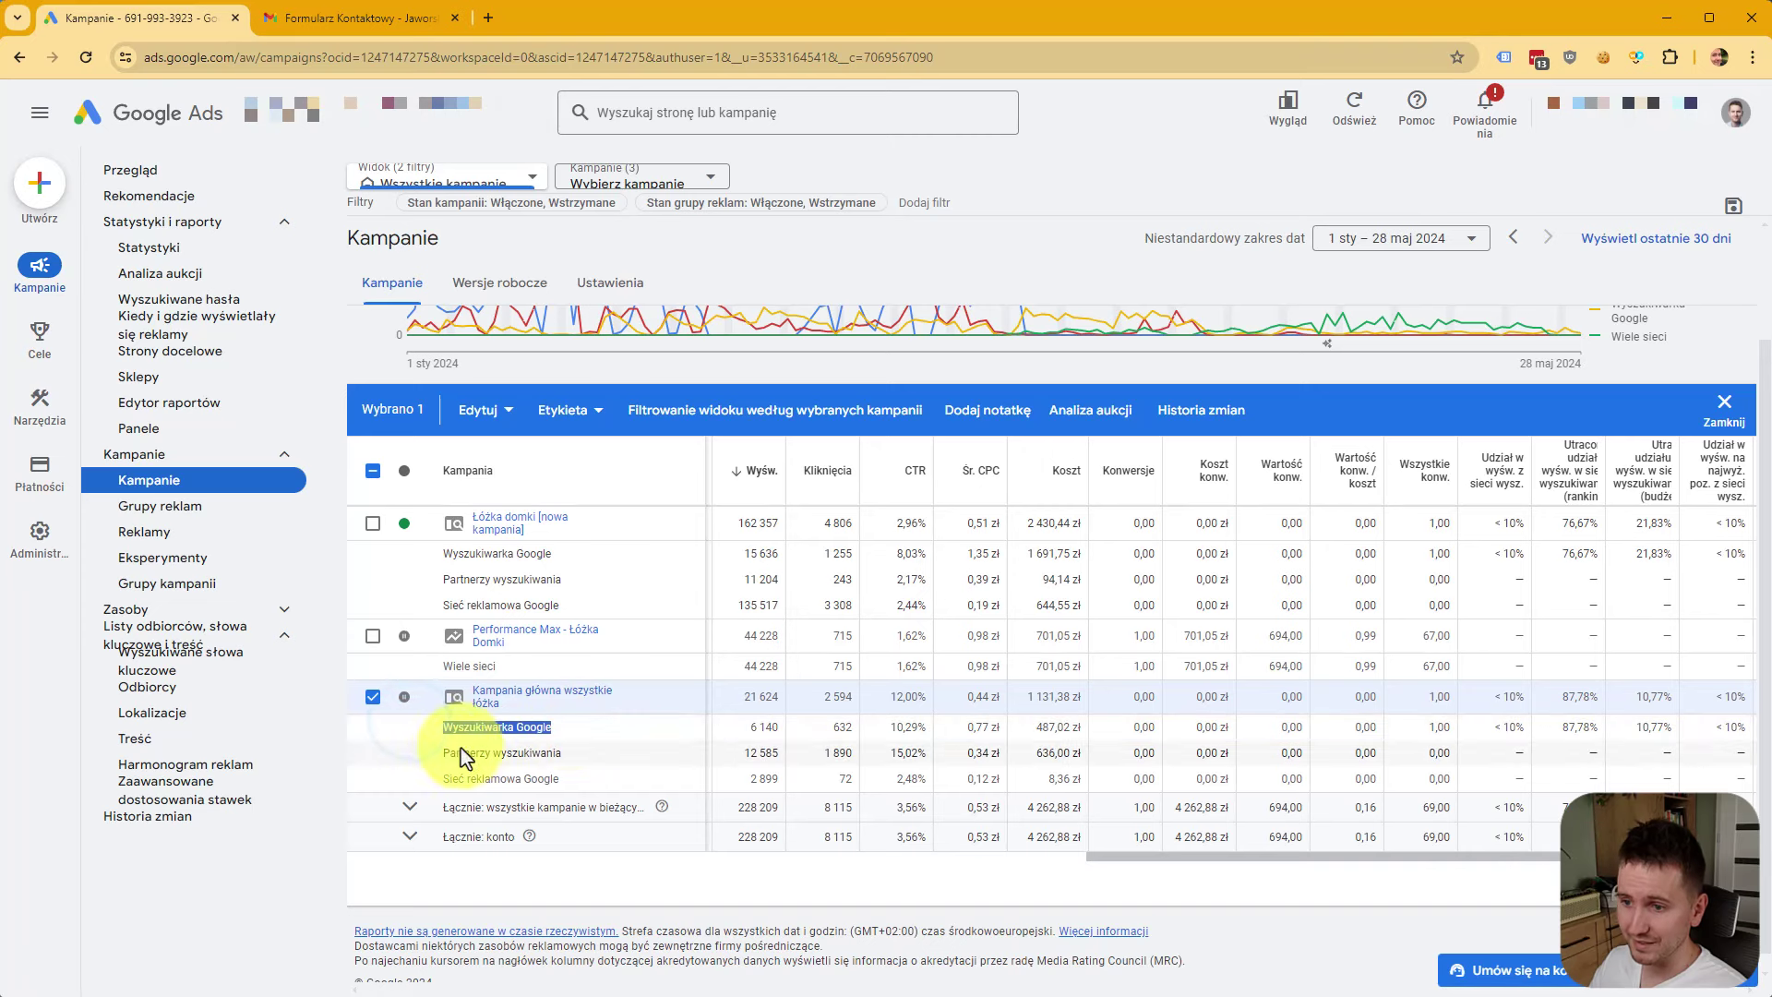
left_click(570, 757)
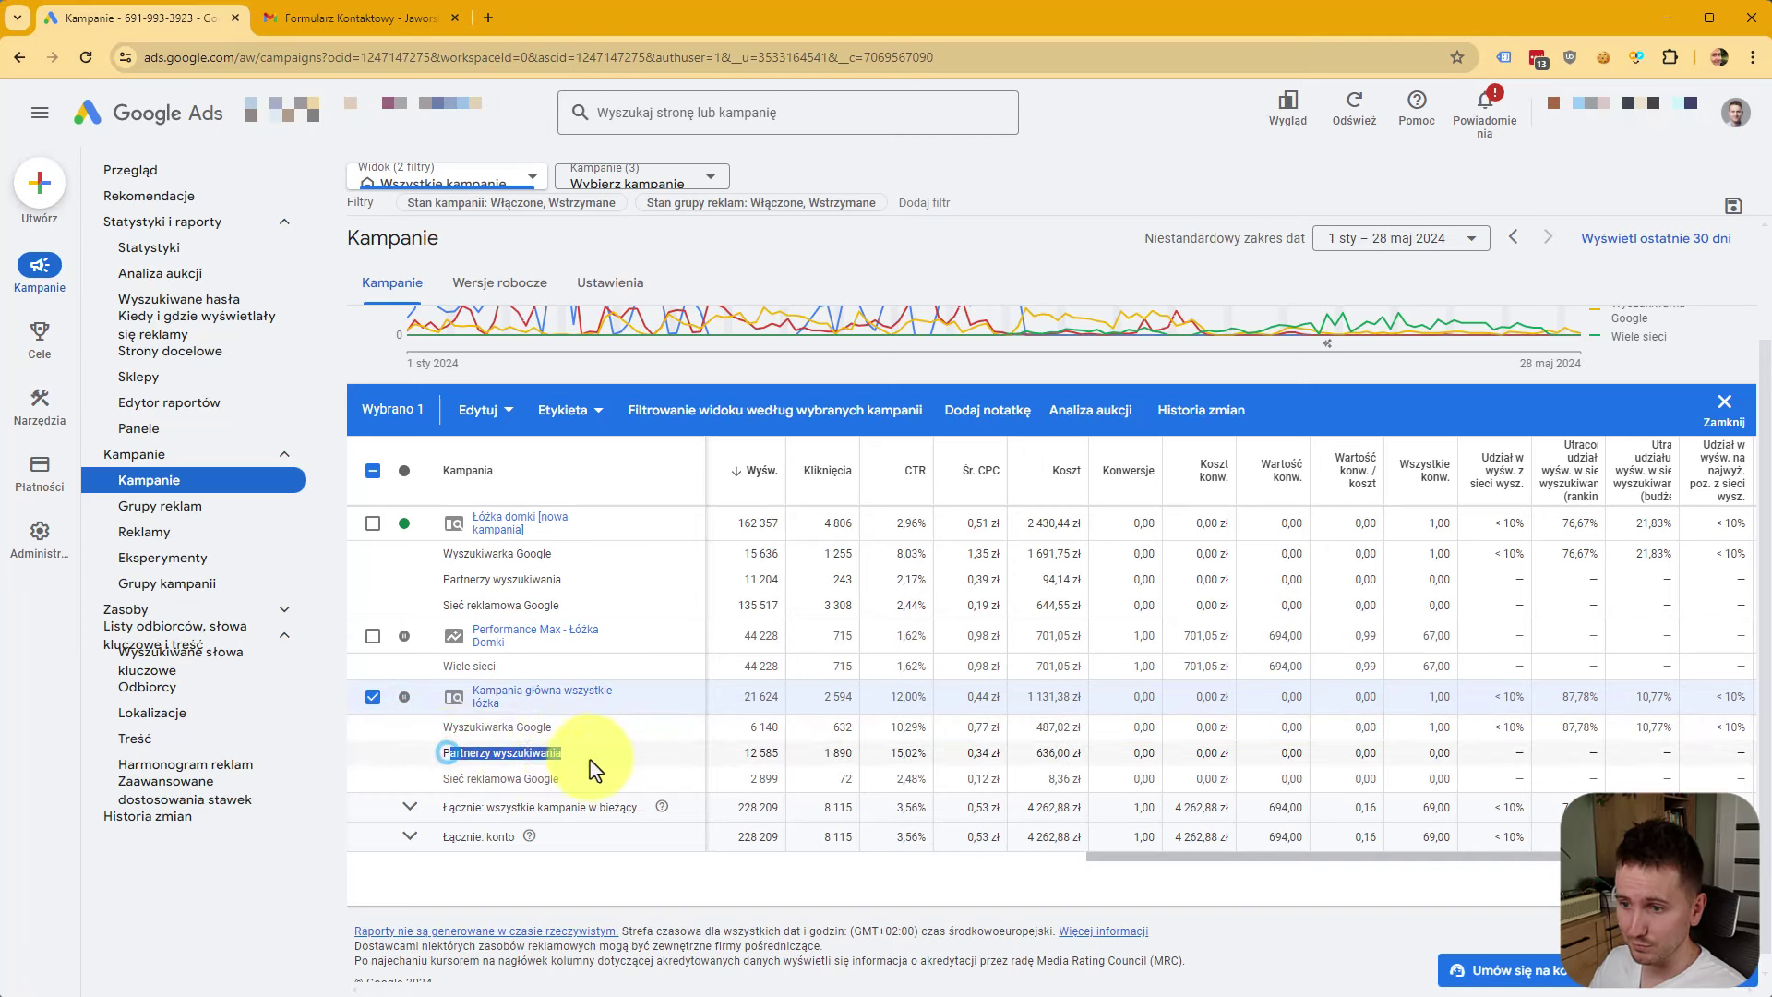
double_click(1438, 728)
left_click_drag(1028, 729, 1082, 729)
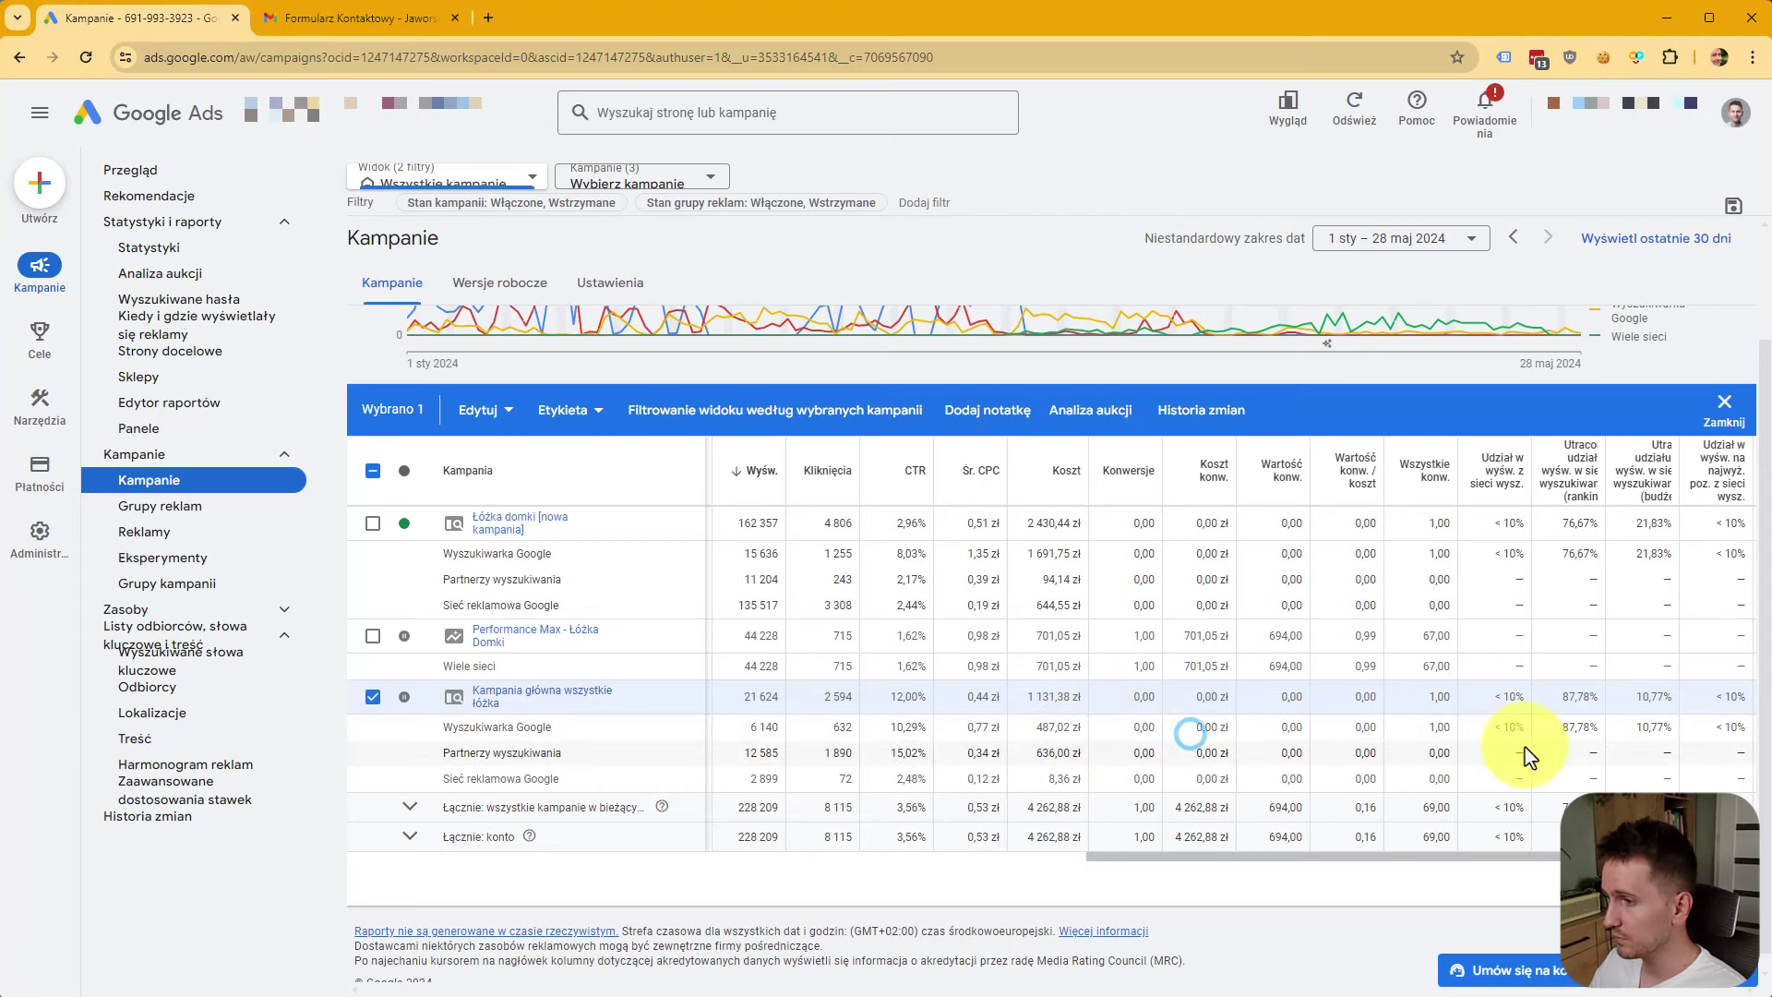
Check the main campaign's search impression share, bid strategy and daily budget.
left_click_drag(1526, 729, 1496, 729)
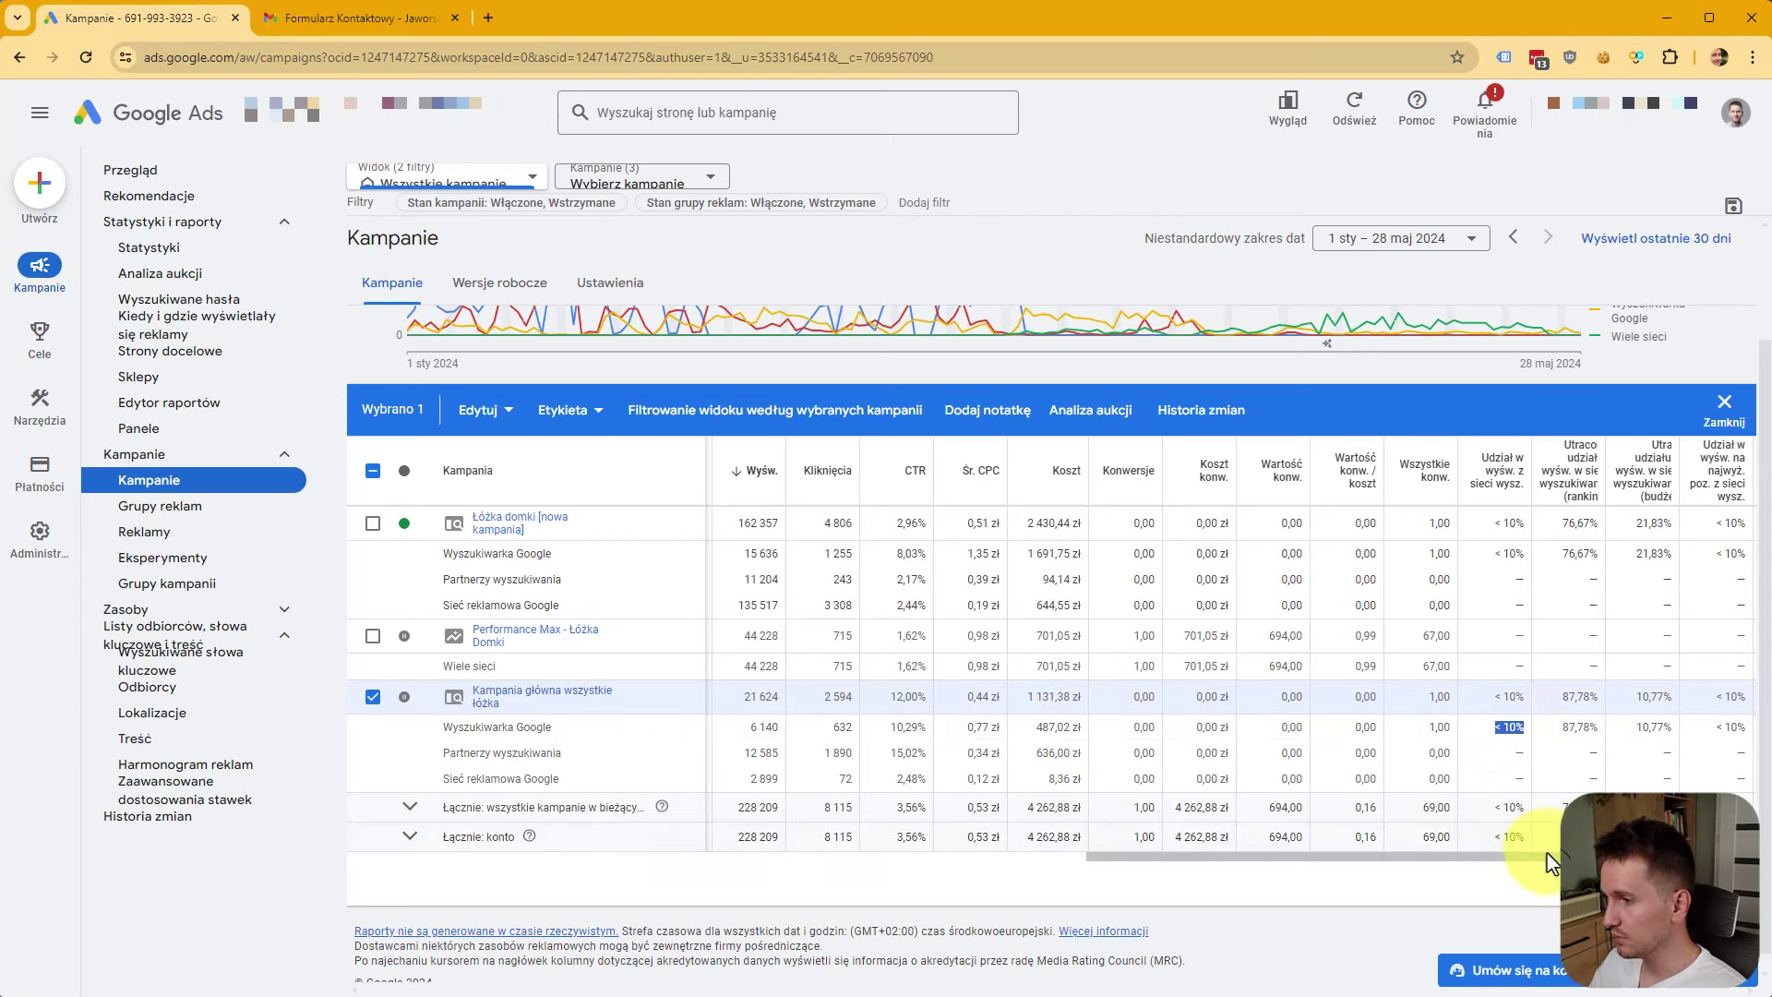
left_click_drag(1549, 855, 1318, 867)
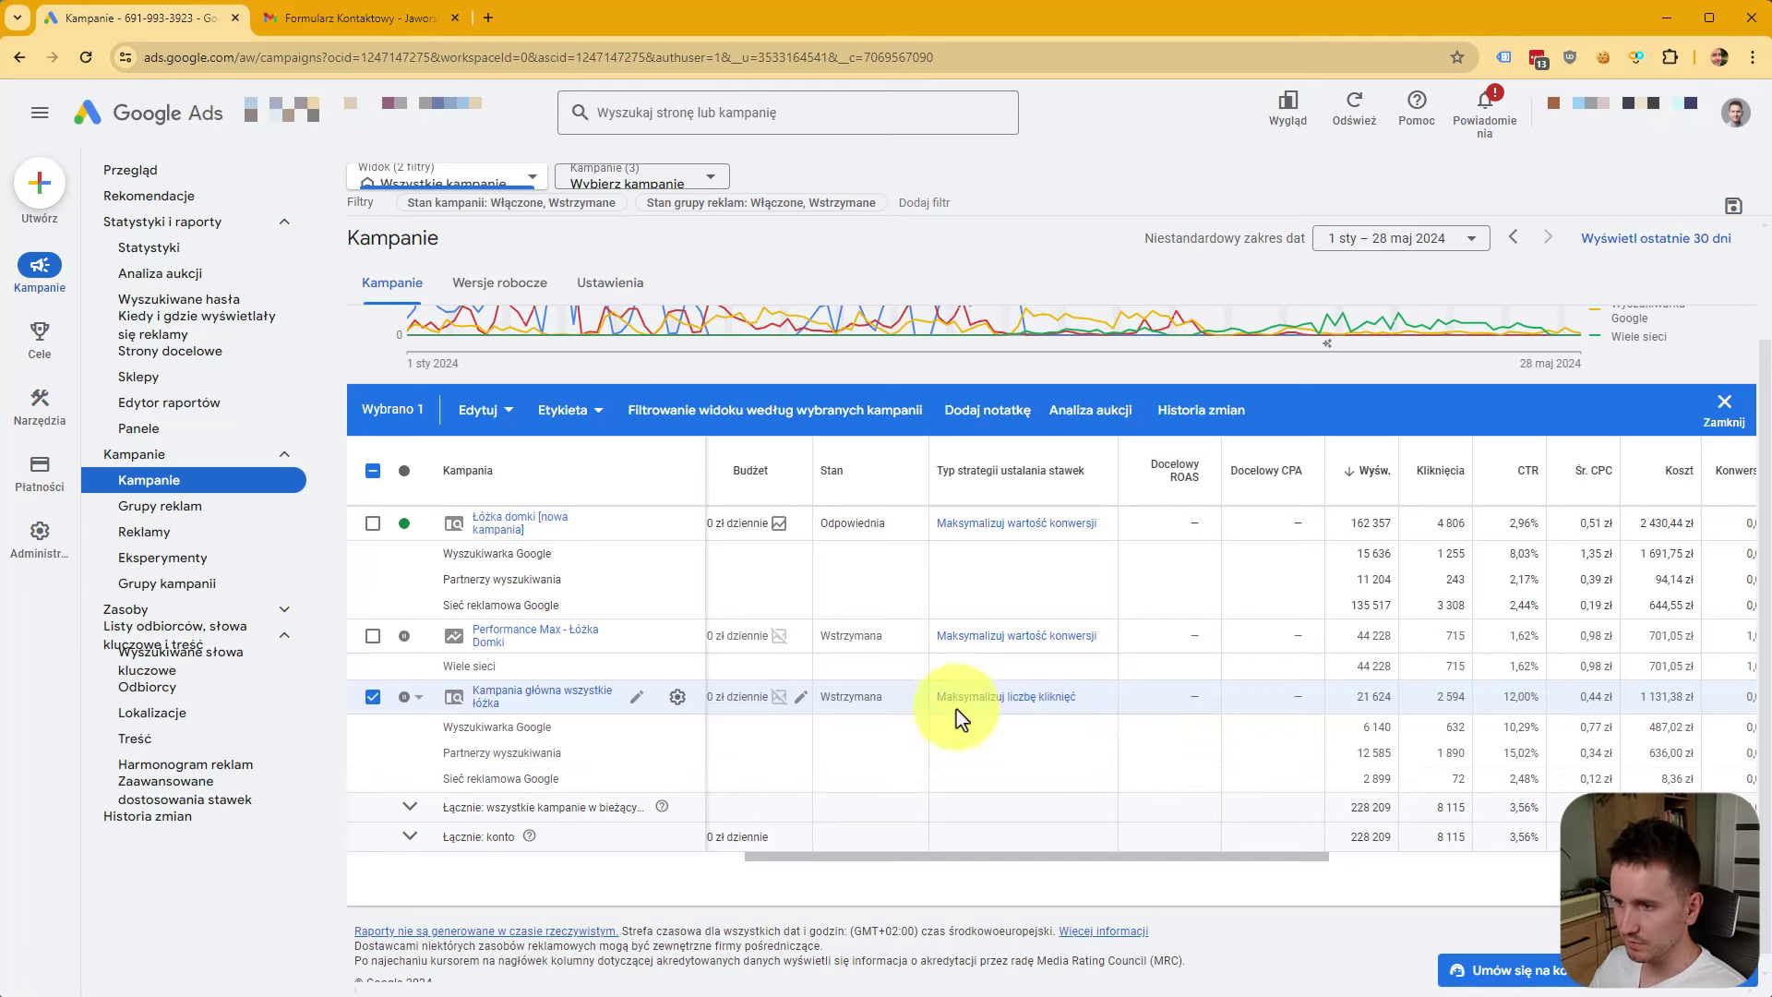
left_click_drag(976, 873, 835, 854)
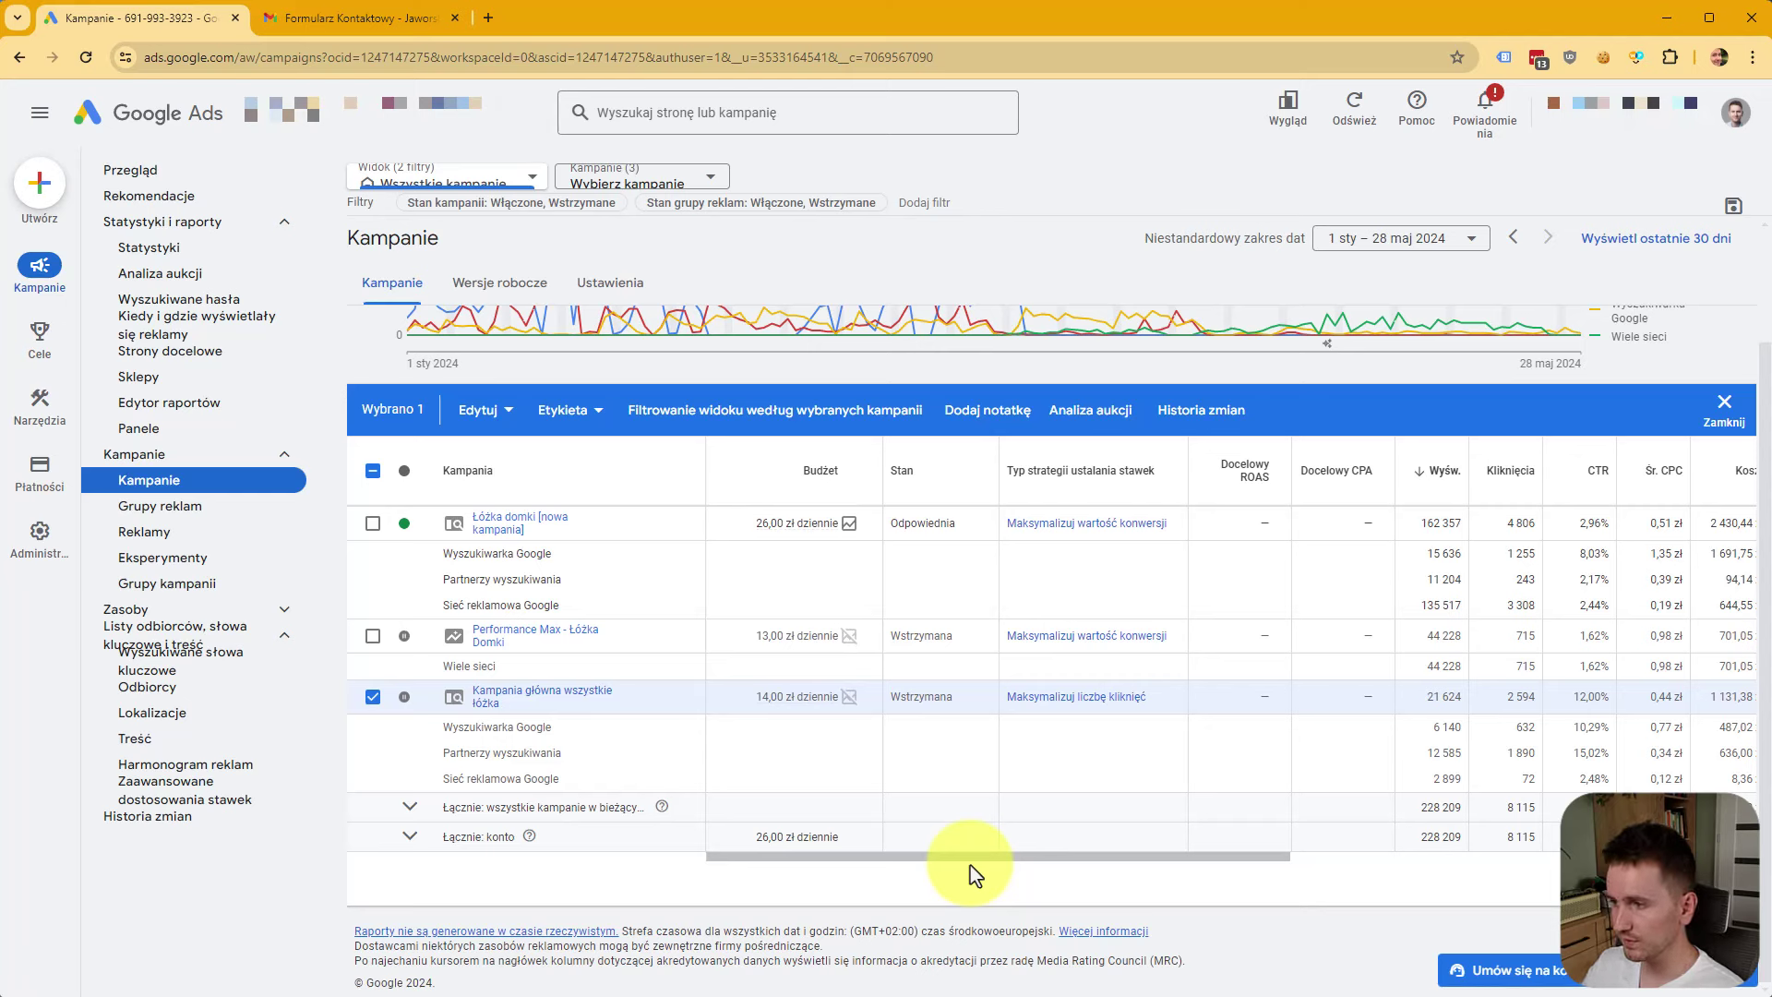
Examine the main campaign's search impression share and the shares lost to ad rank and budget.
left_click_drag(971, 863, 1385, 900)
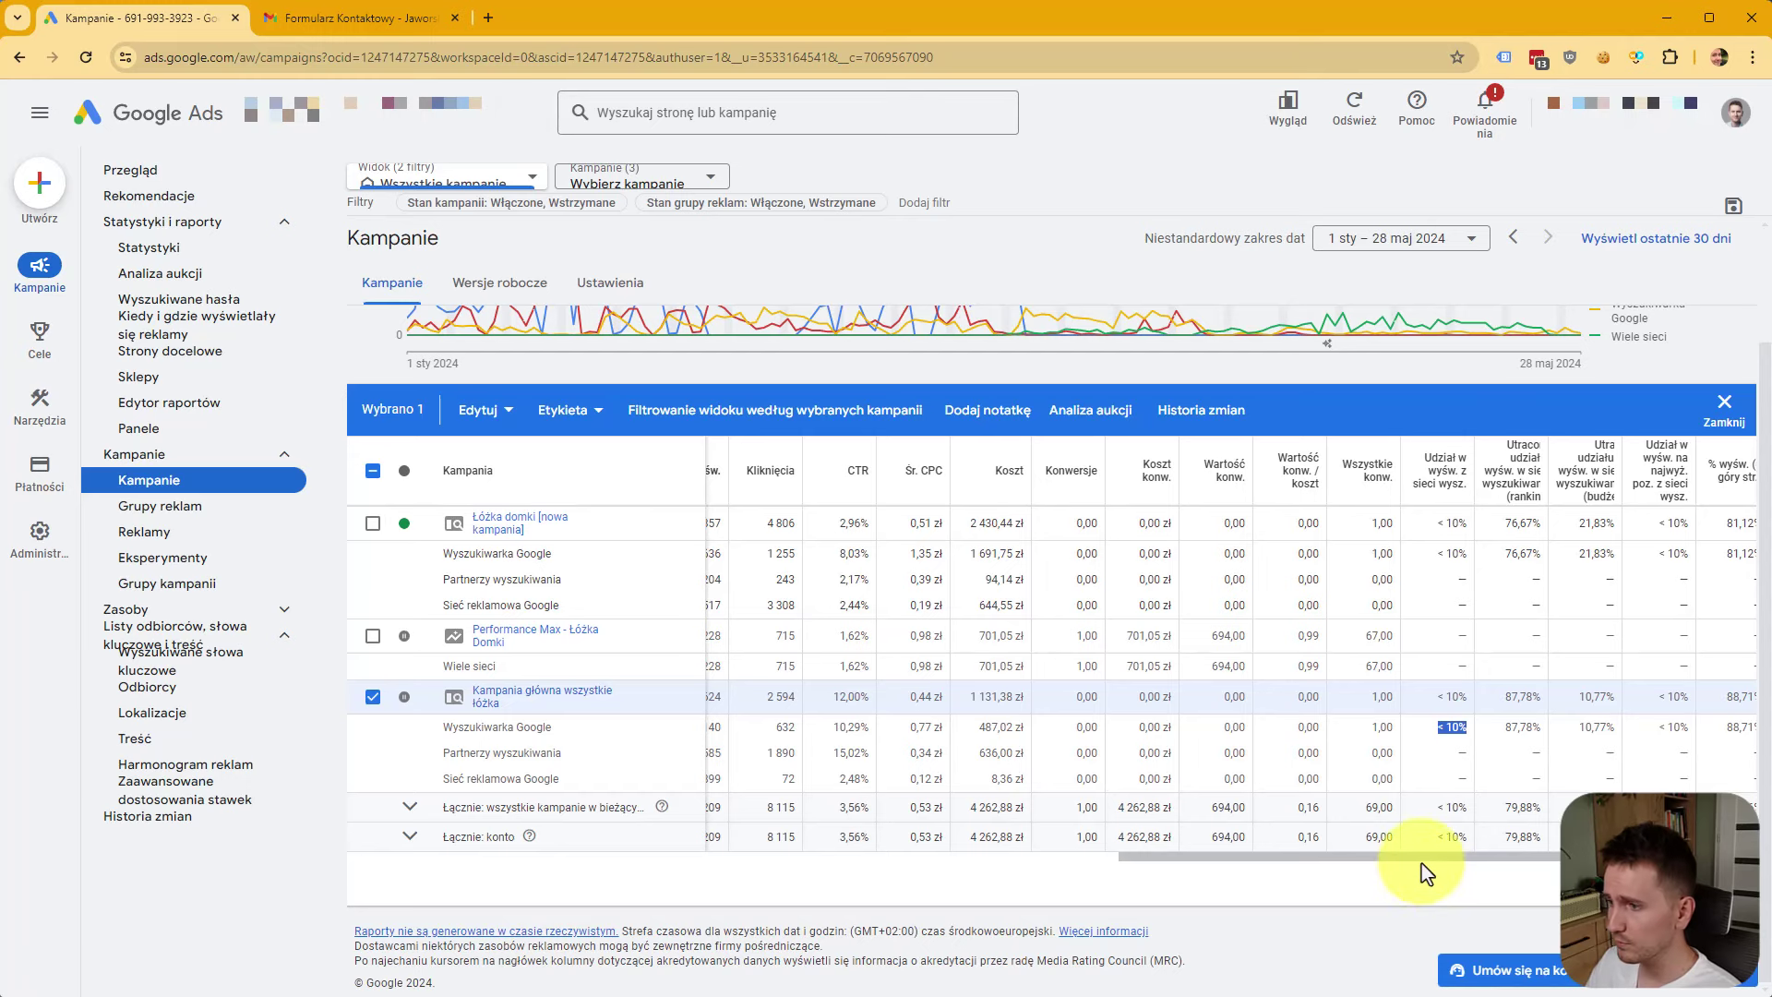
scroll(1423, 865, "right", 1)
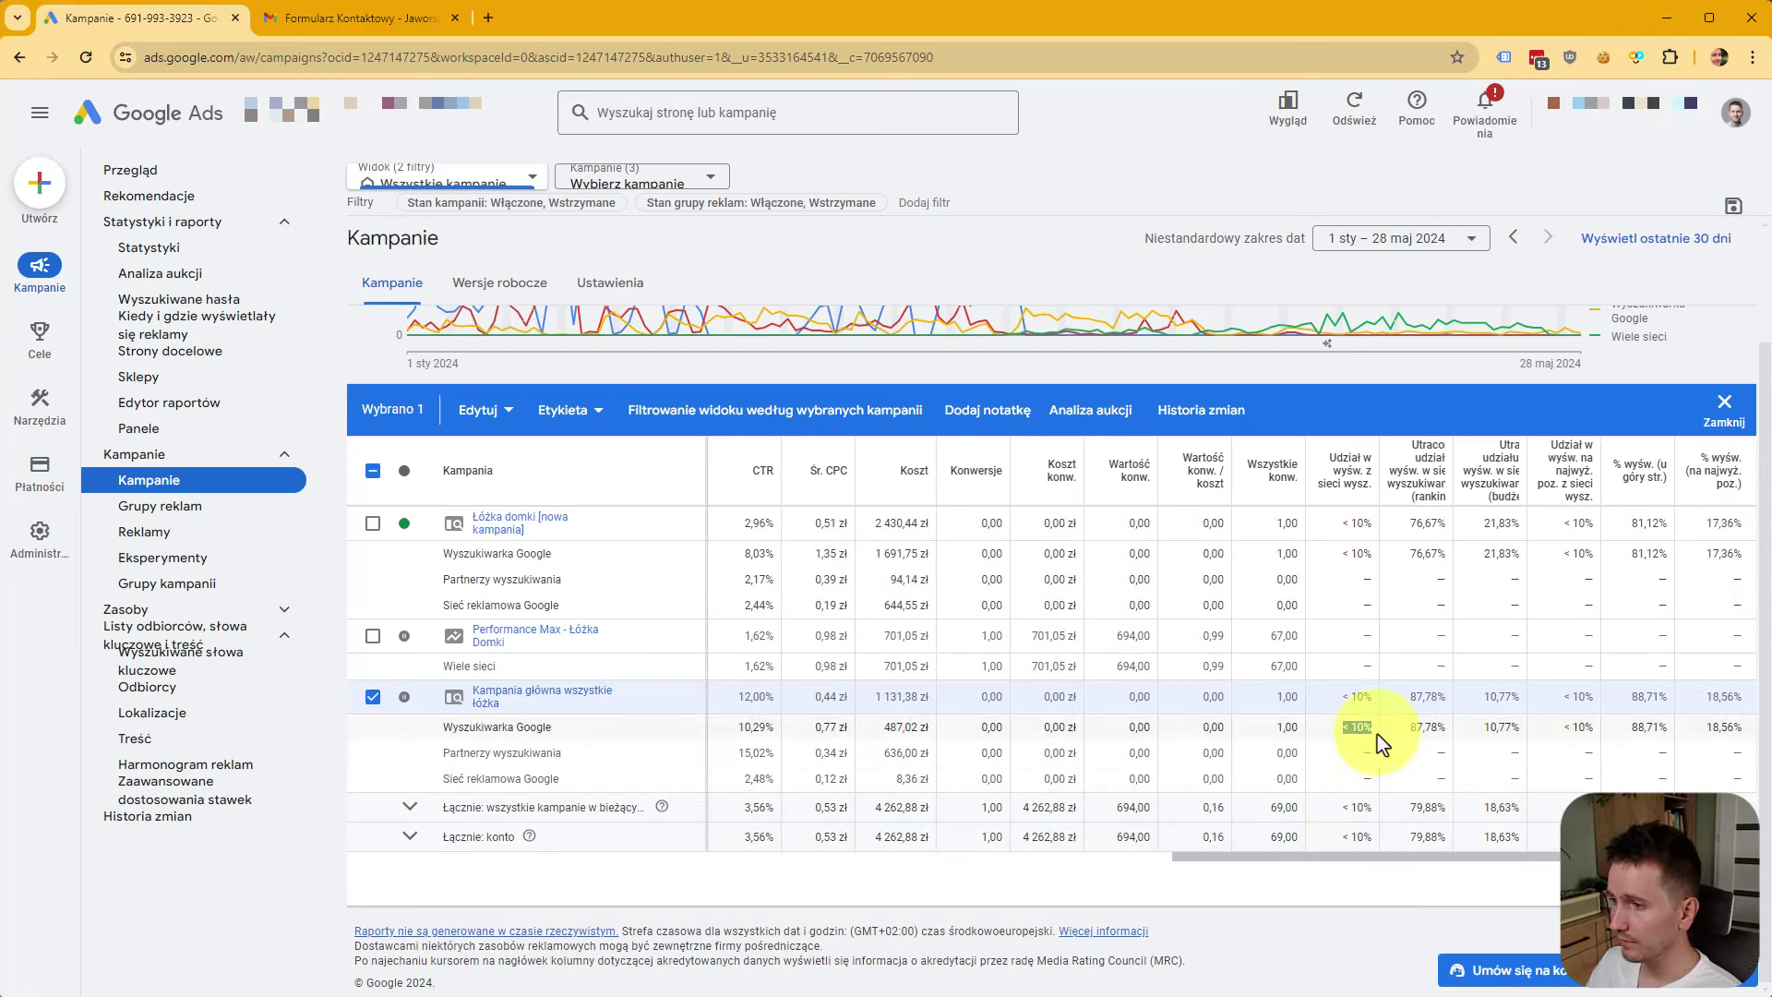
triple_click(1343, 698)
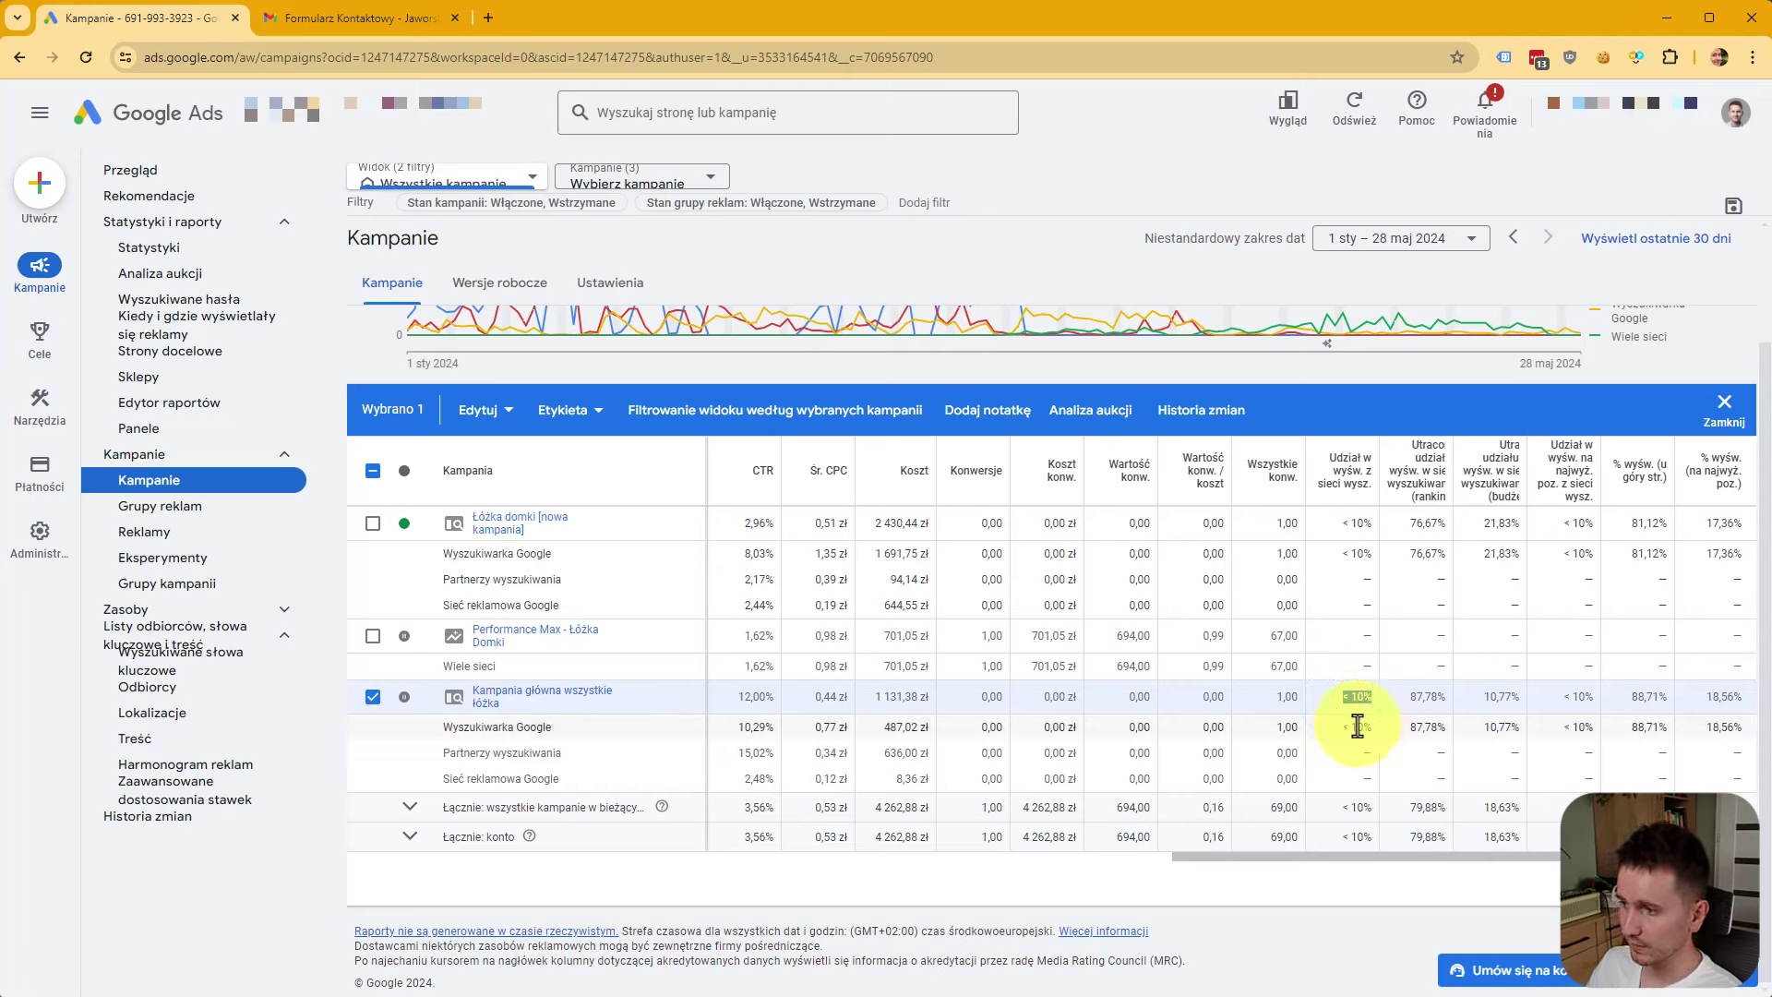
triple_click(1412, 697)
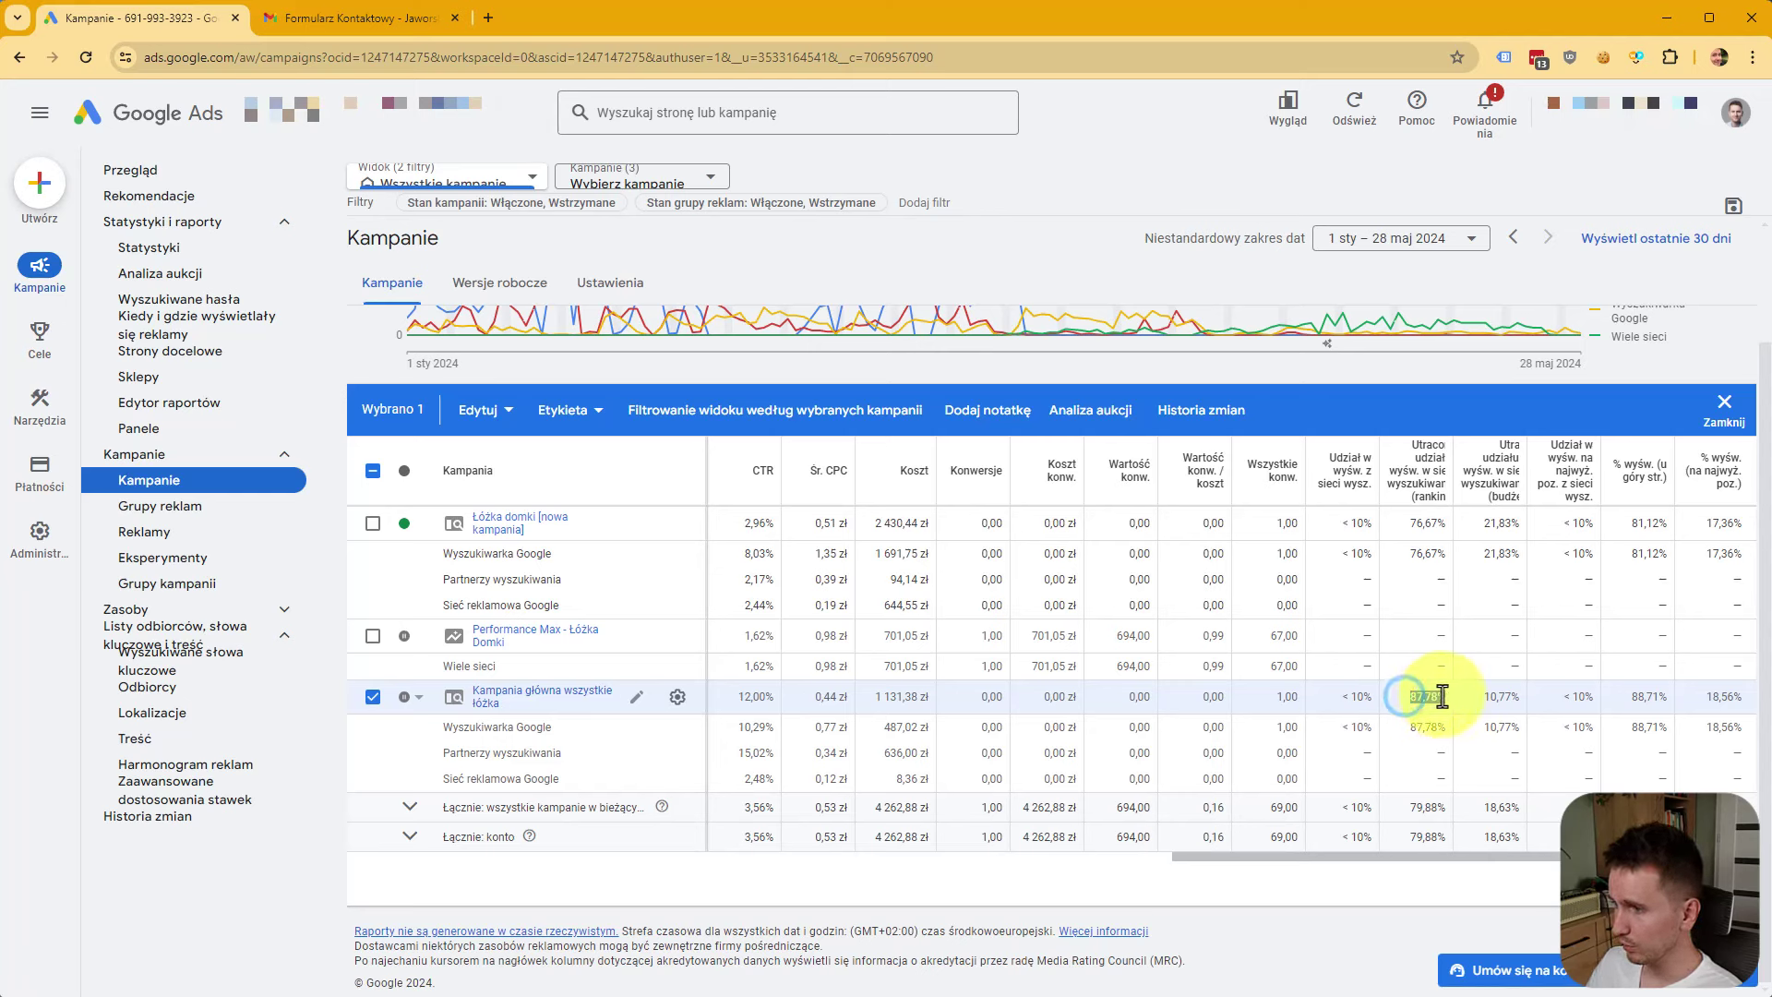
left_click(1521, 702)
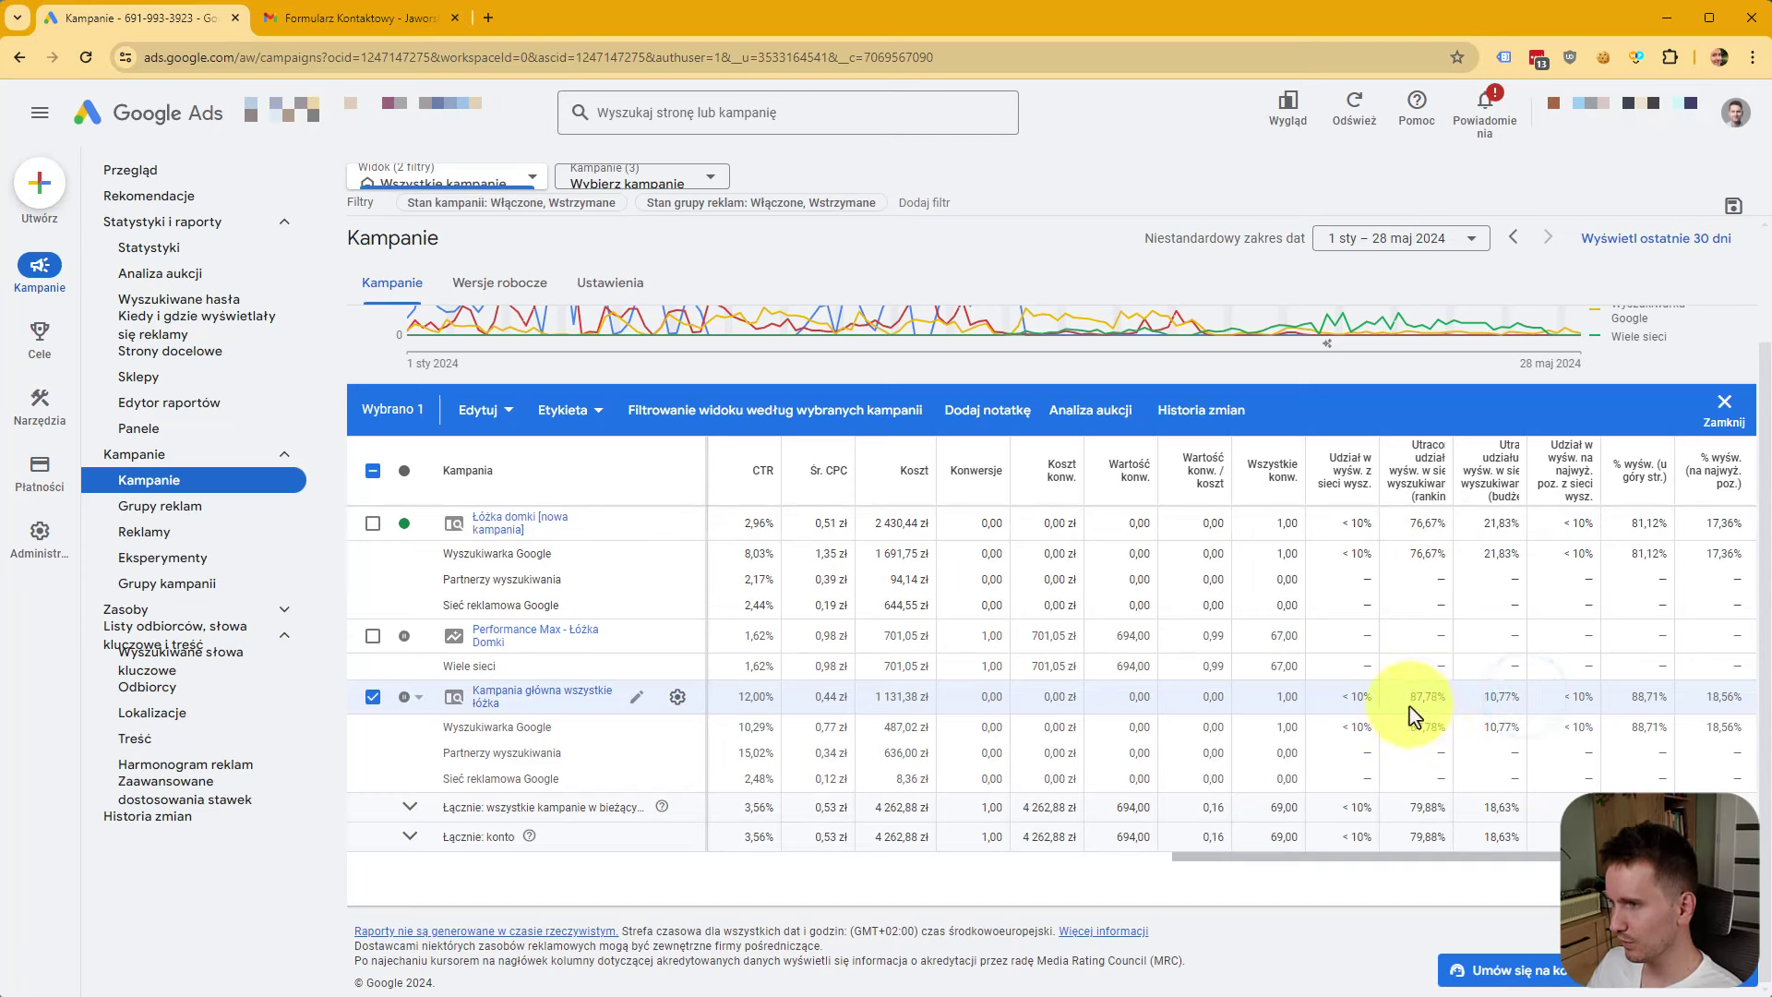
left_click(1493, 699)
left_click(1499, 695)
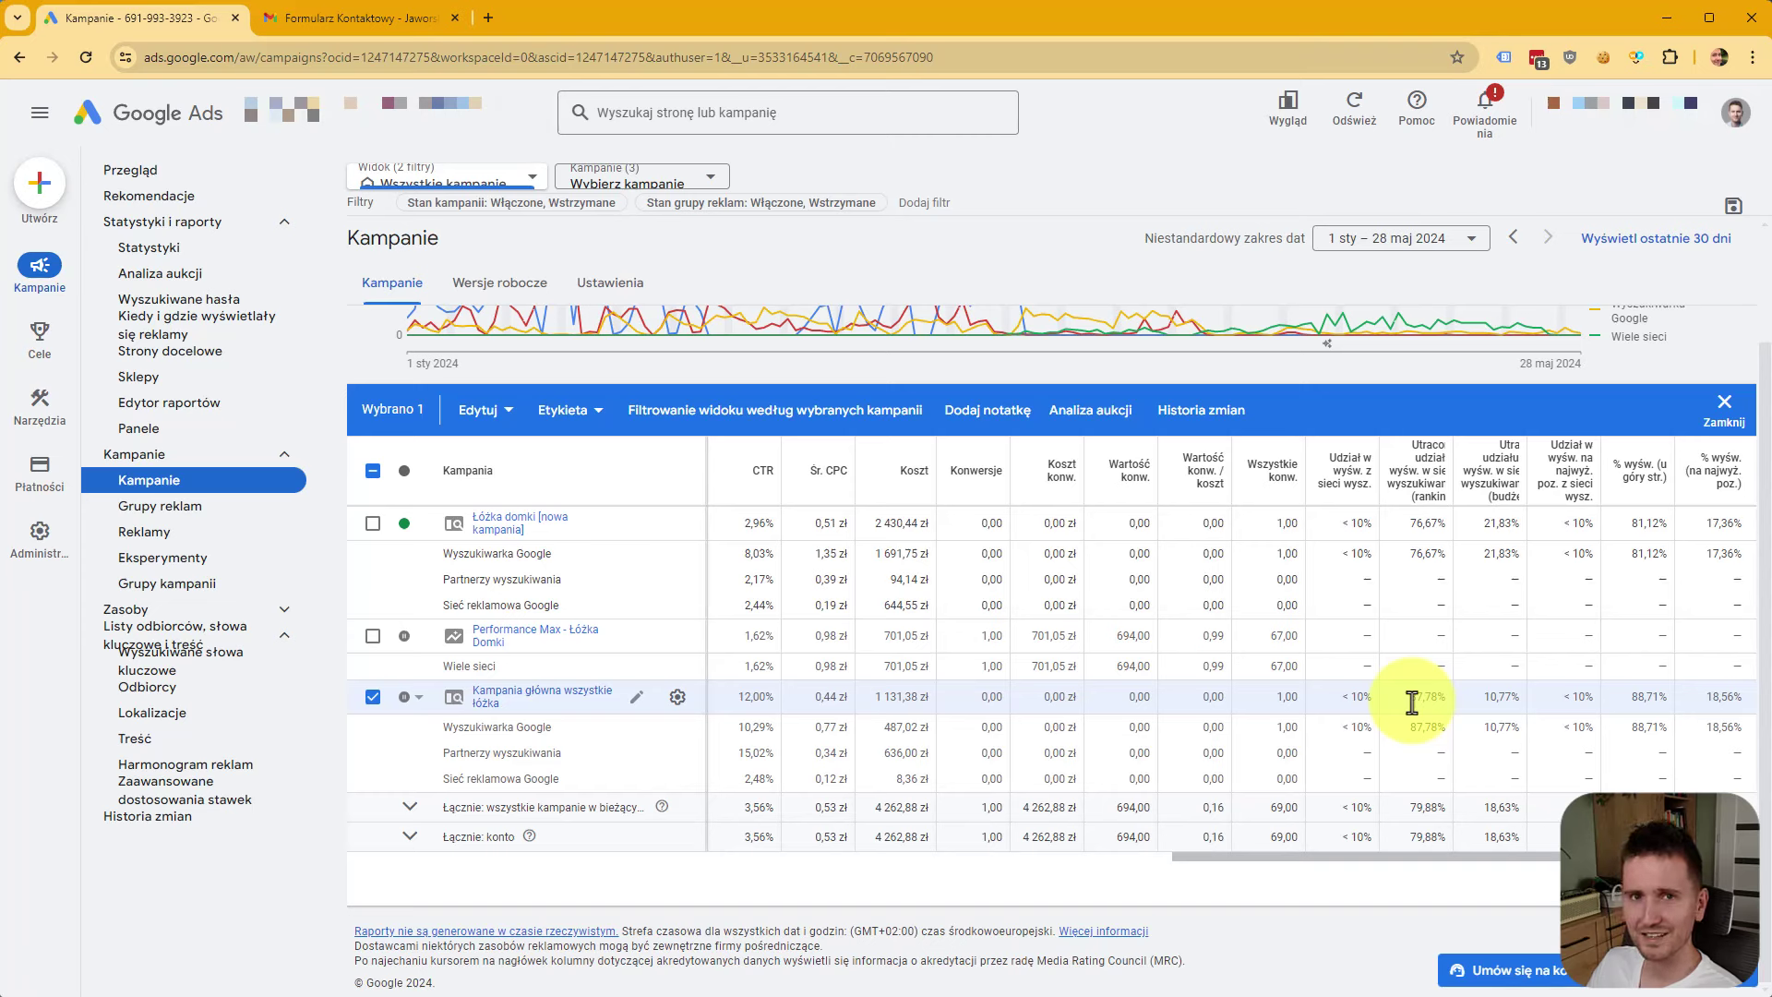
left_click(1360, 701)
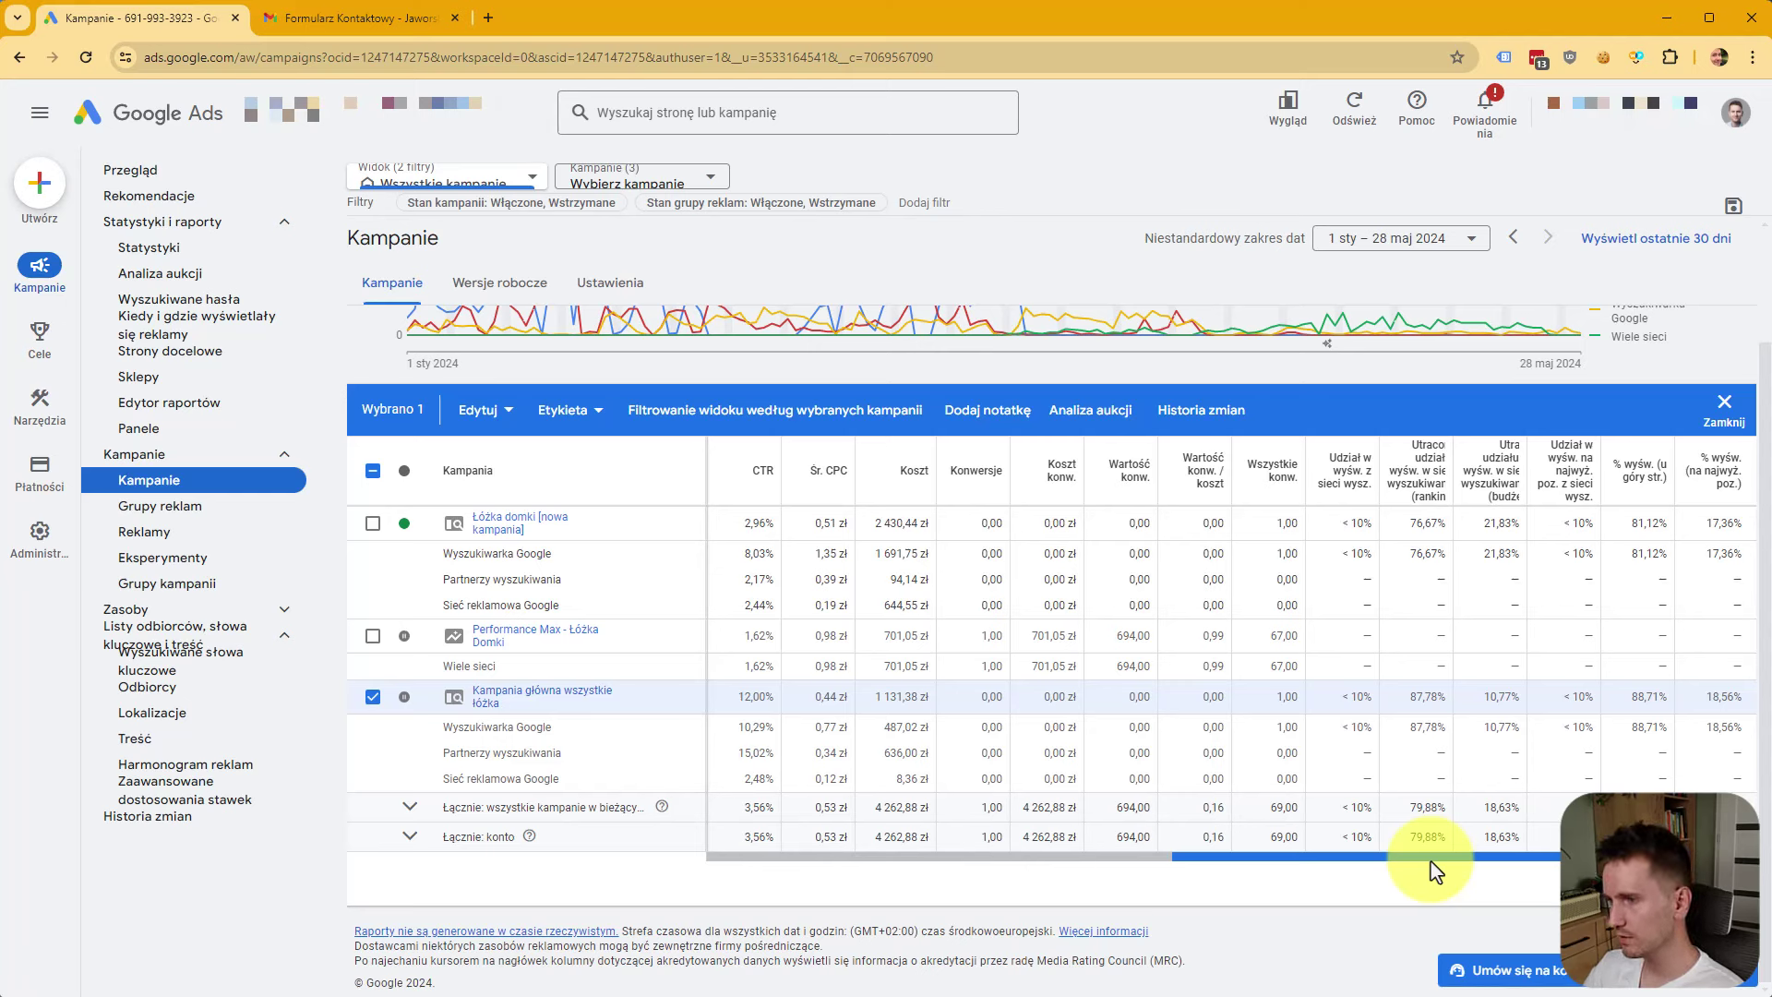
triple_click(1343, 697)
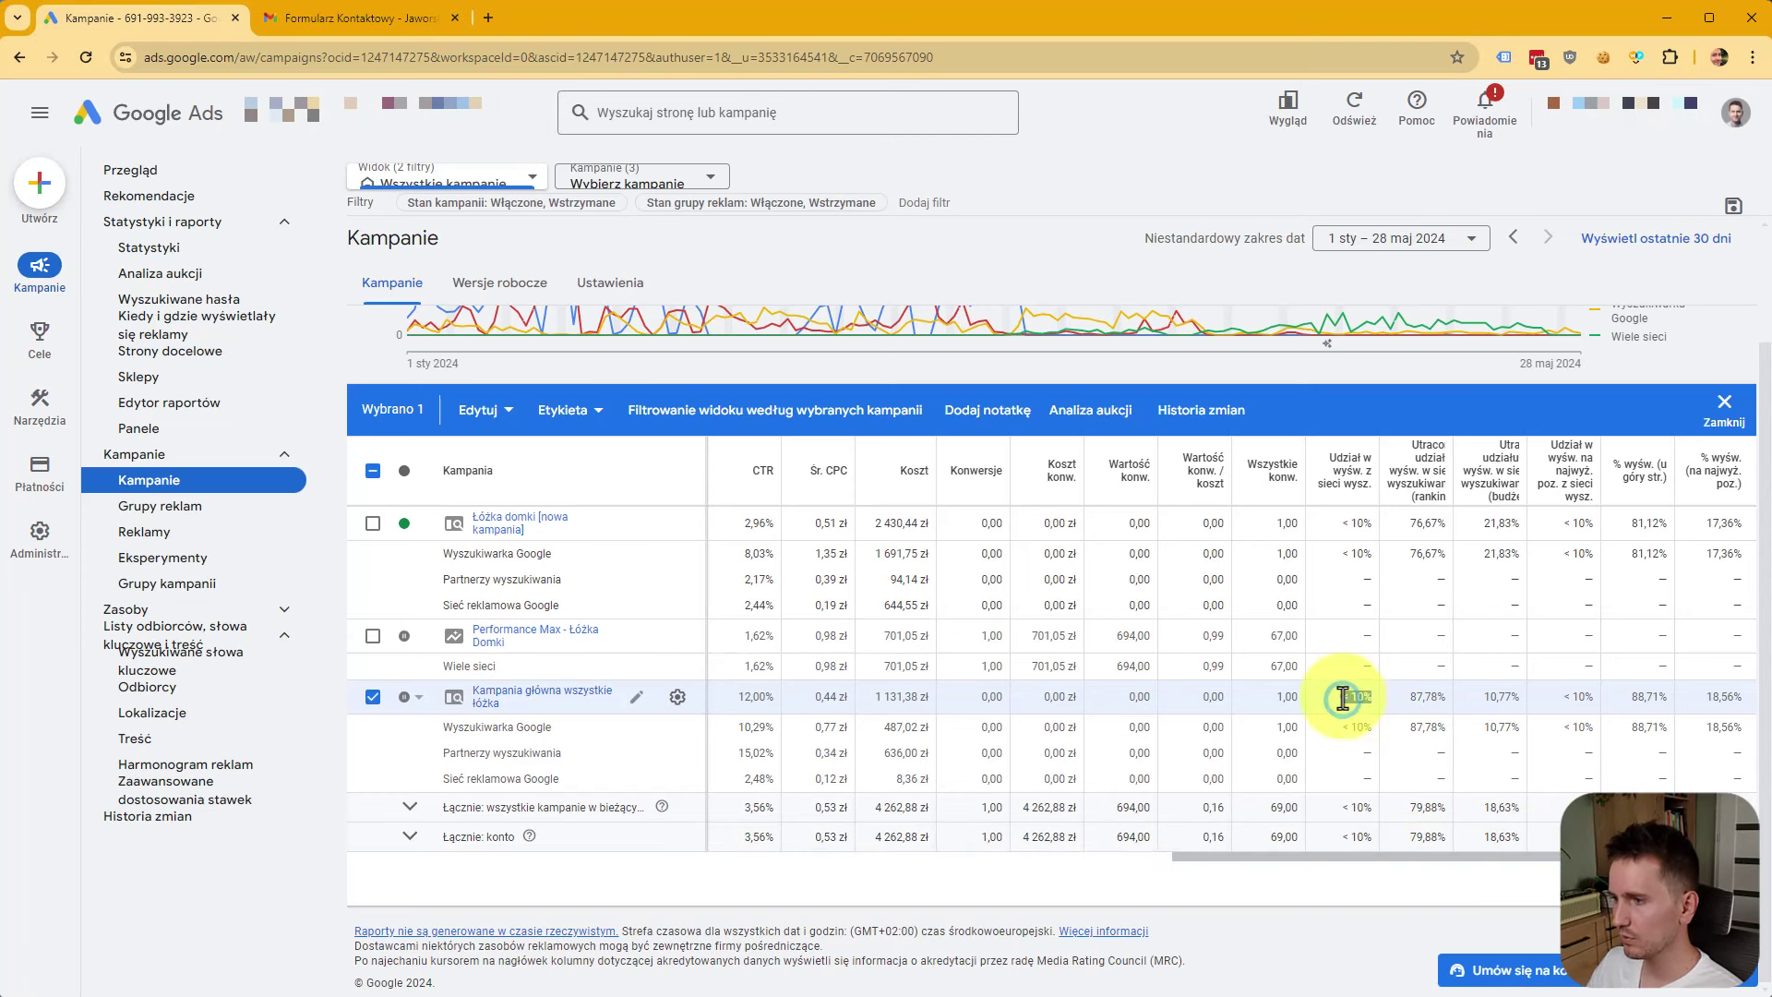
left_click(1342, 696)
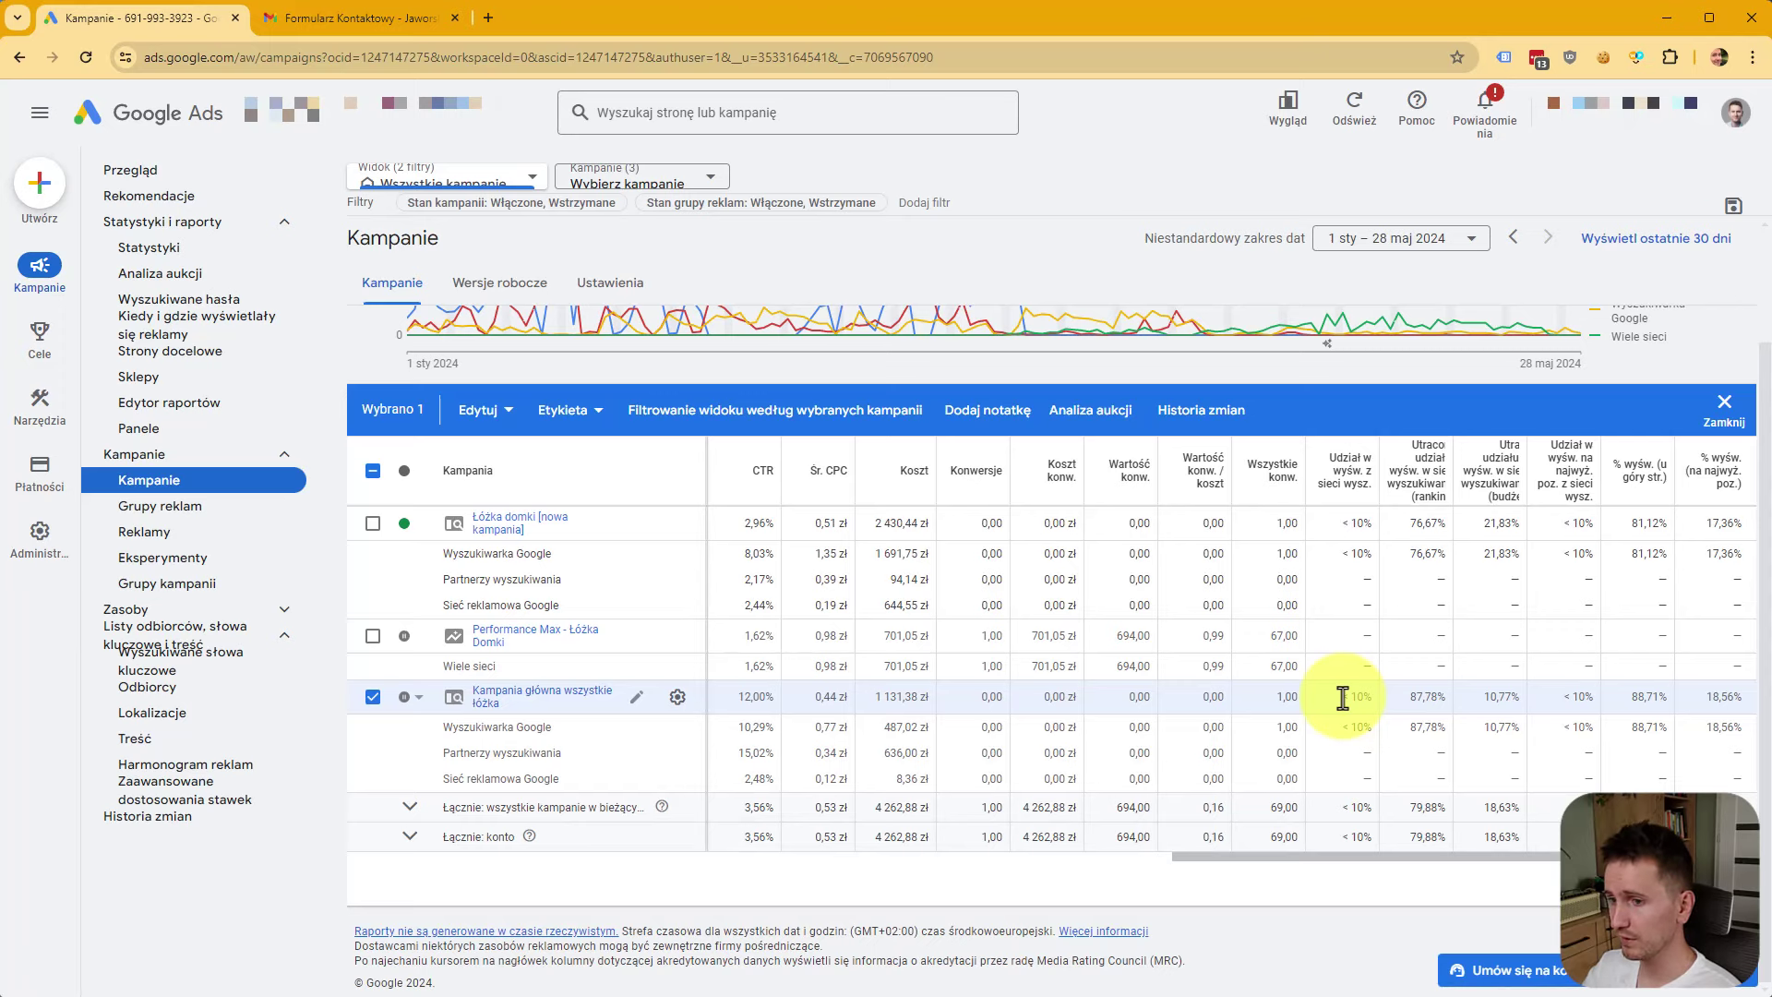
Open the search terms report for the ad group Reklama 1 in Kampania główna wszystkie łóżka.
scroll(1179, 744, "left", 10)
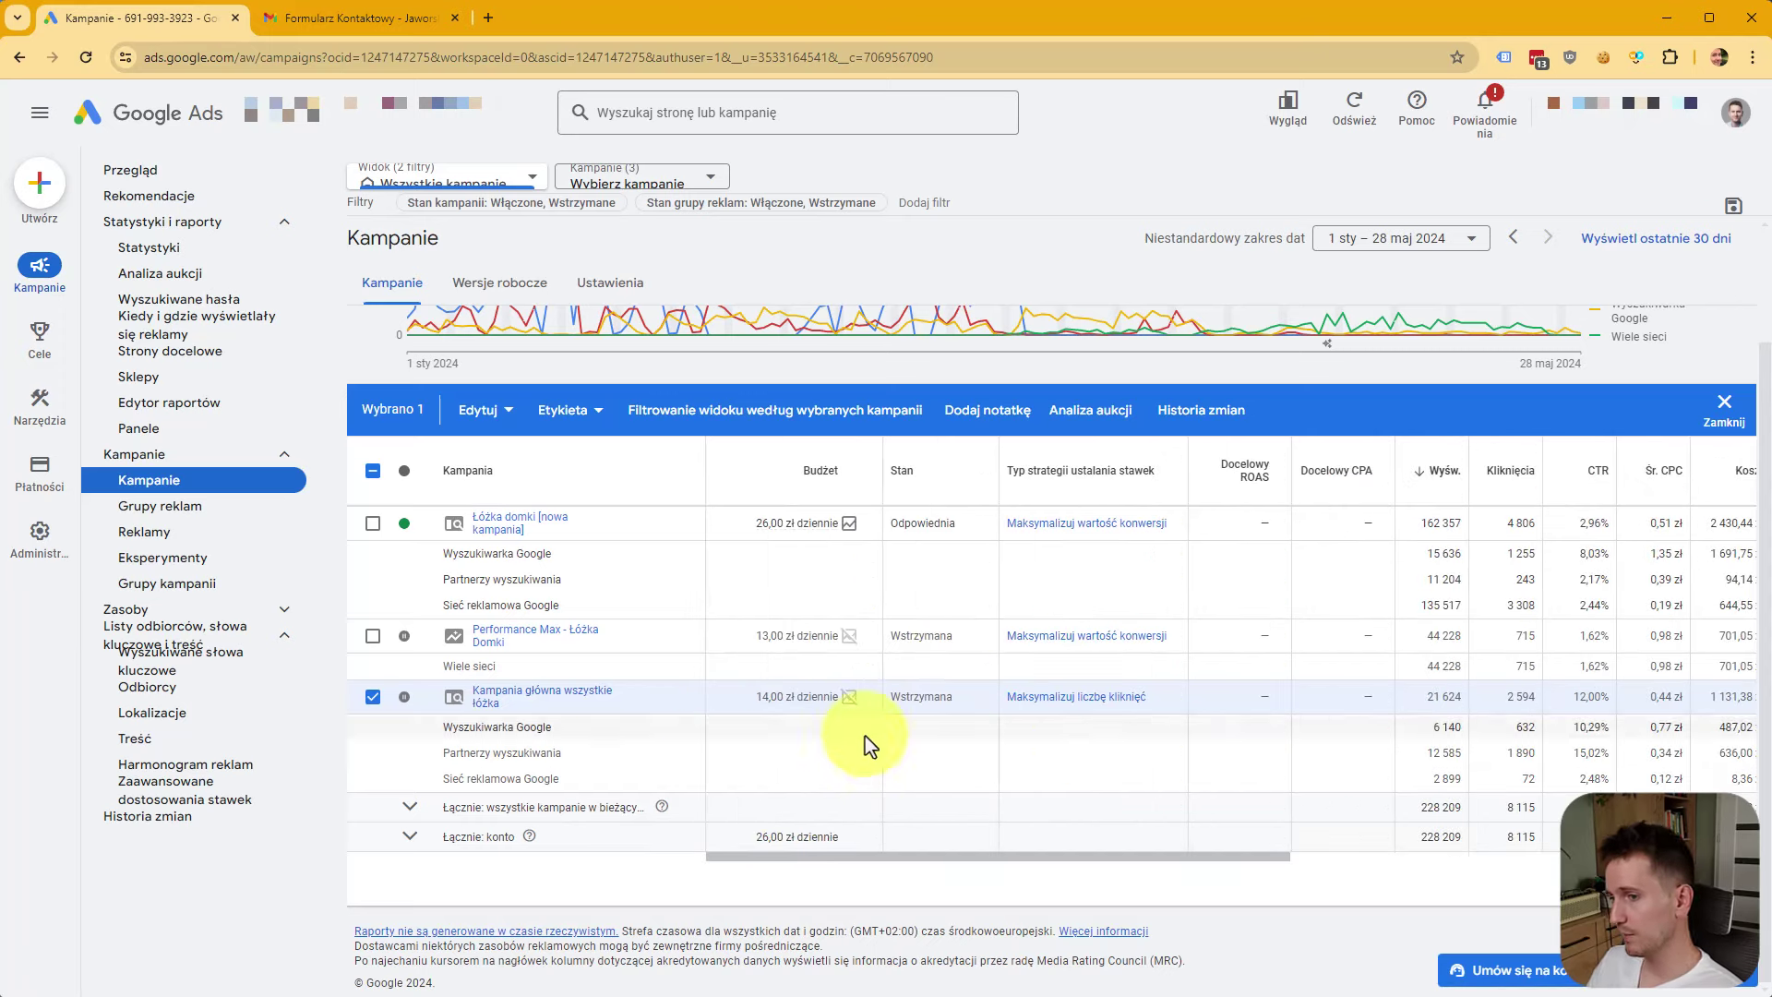
left_click(503, 706)
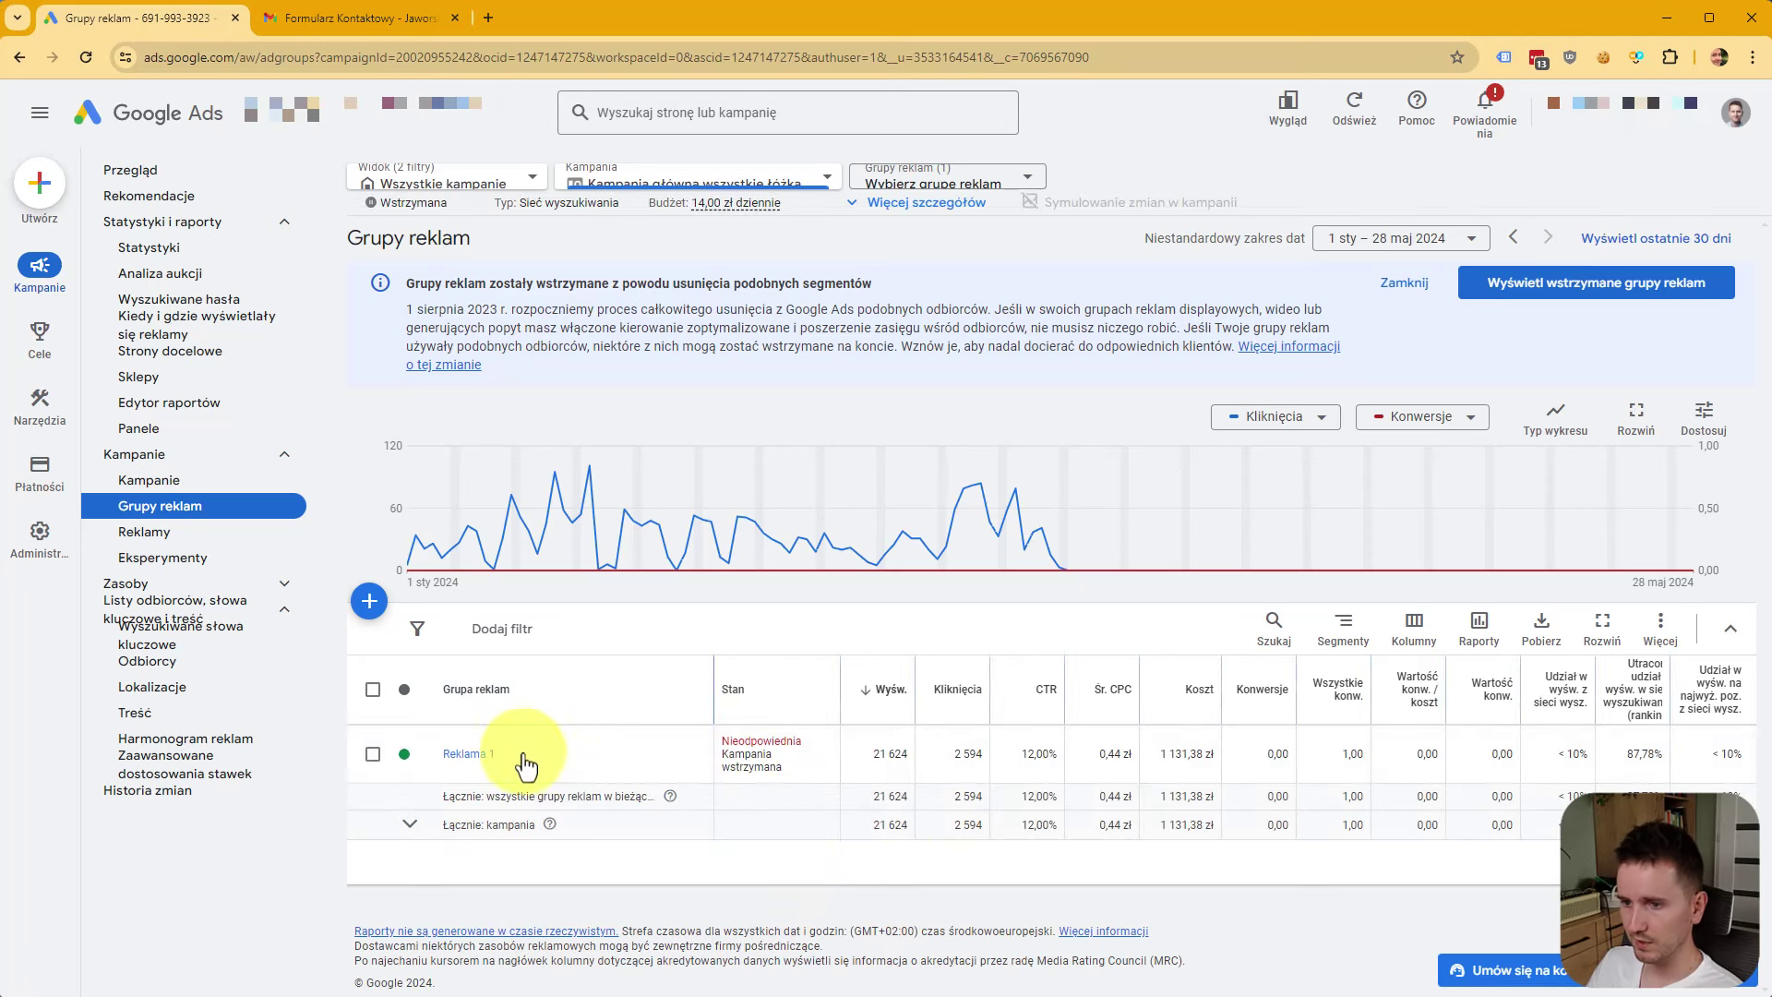
left_click(469, 755)
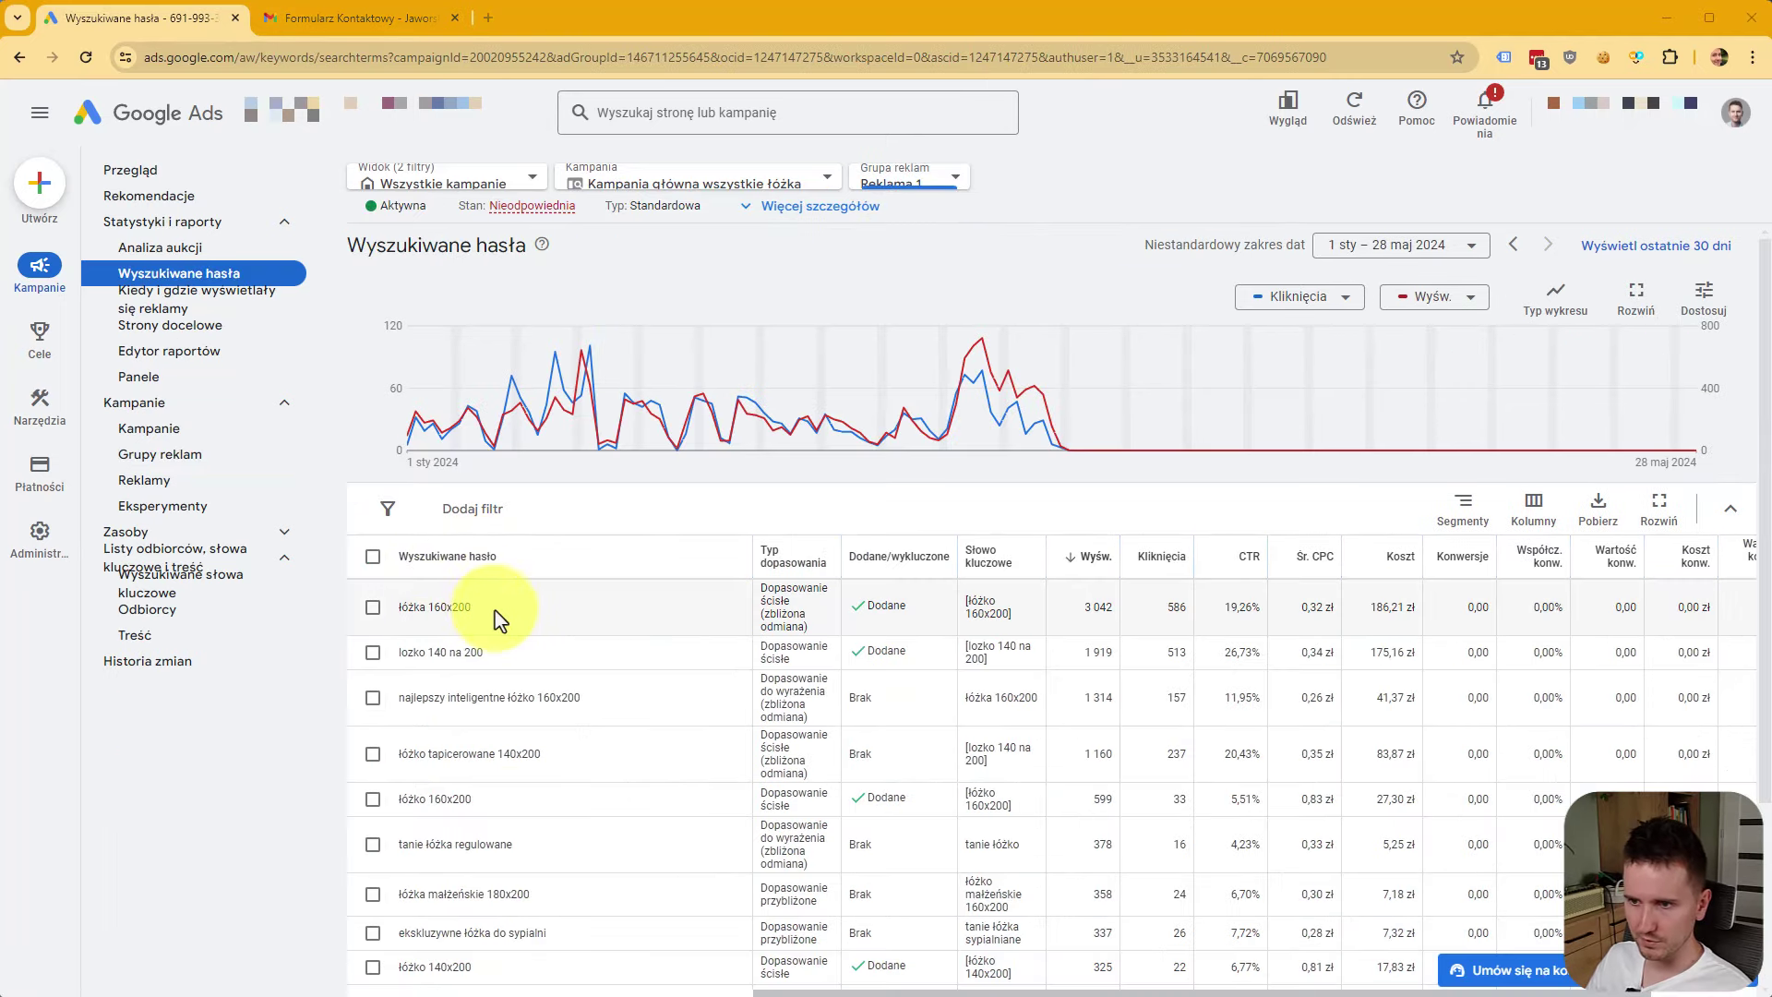
Review the search terms "łóżka 160x200" and "lozko 140 na 200" with the keywords they matched.
left_click(489, 609)
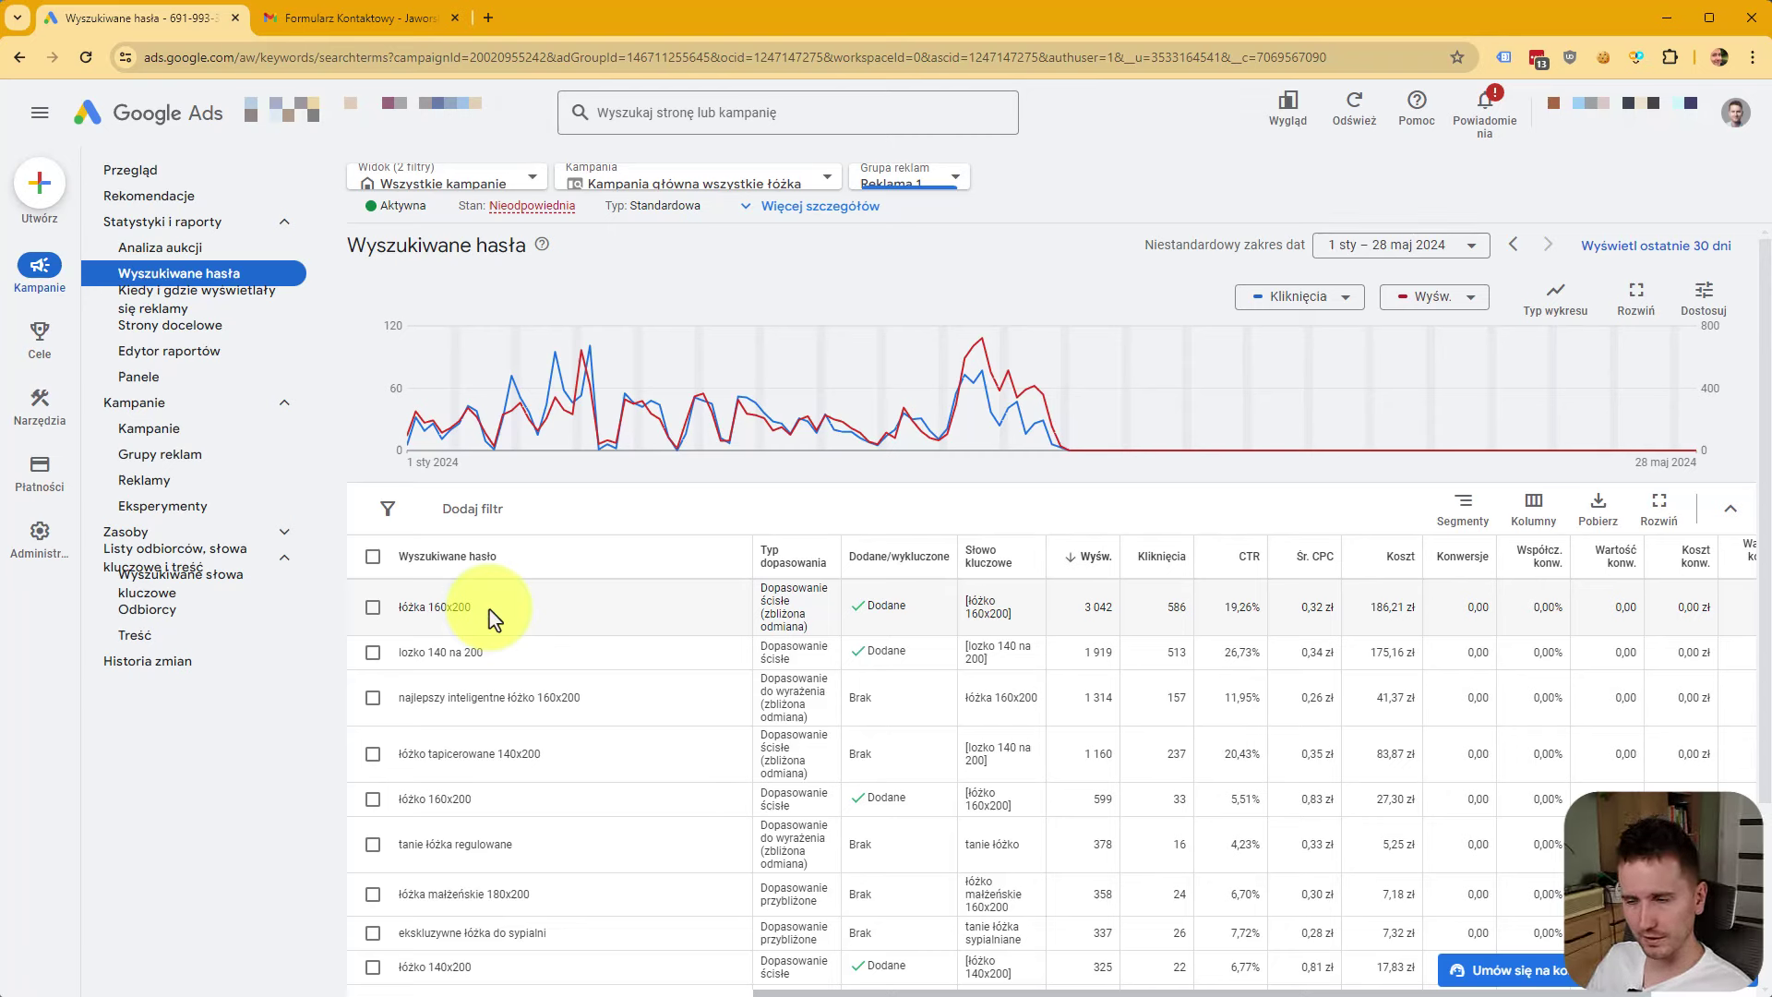
mouse_move(1044, 578)
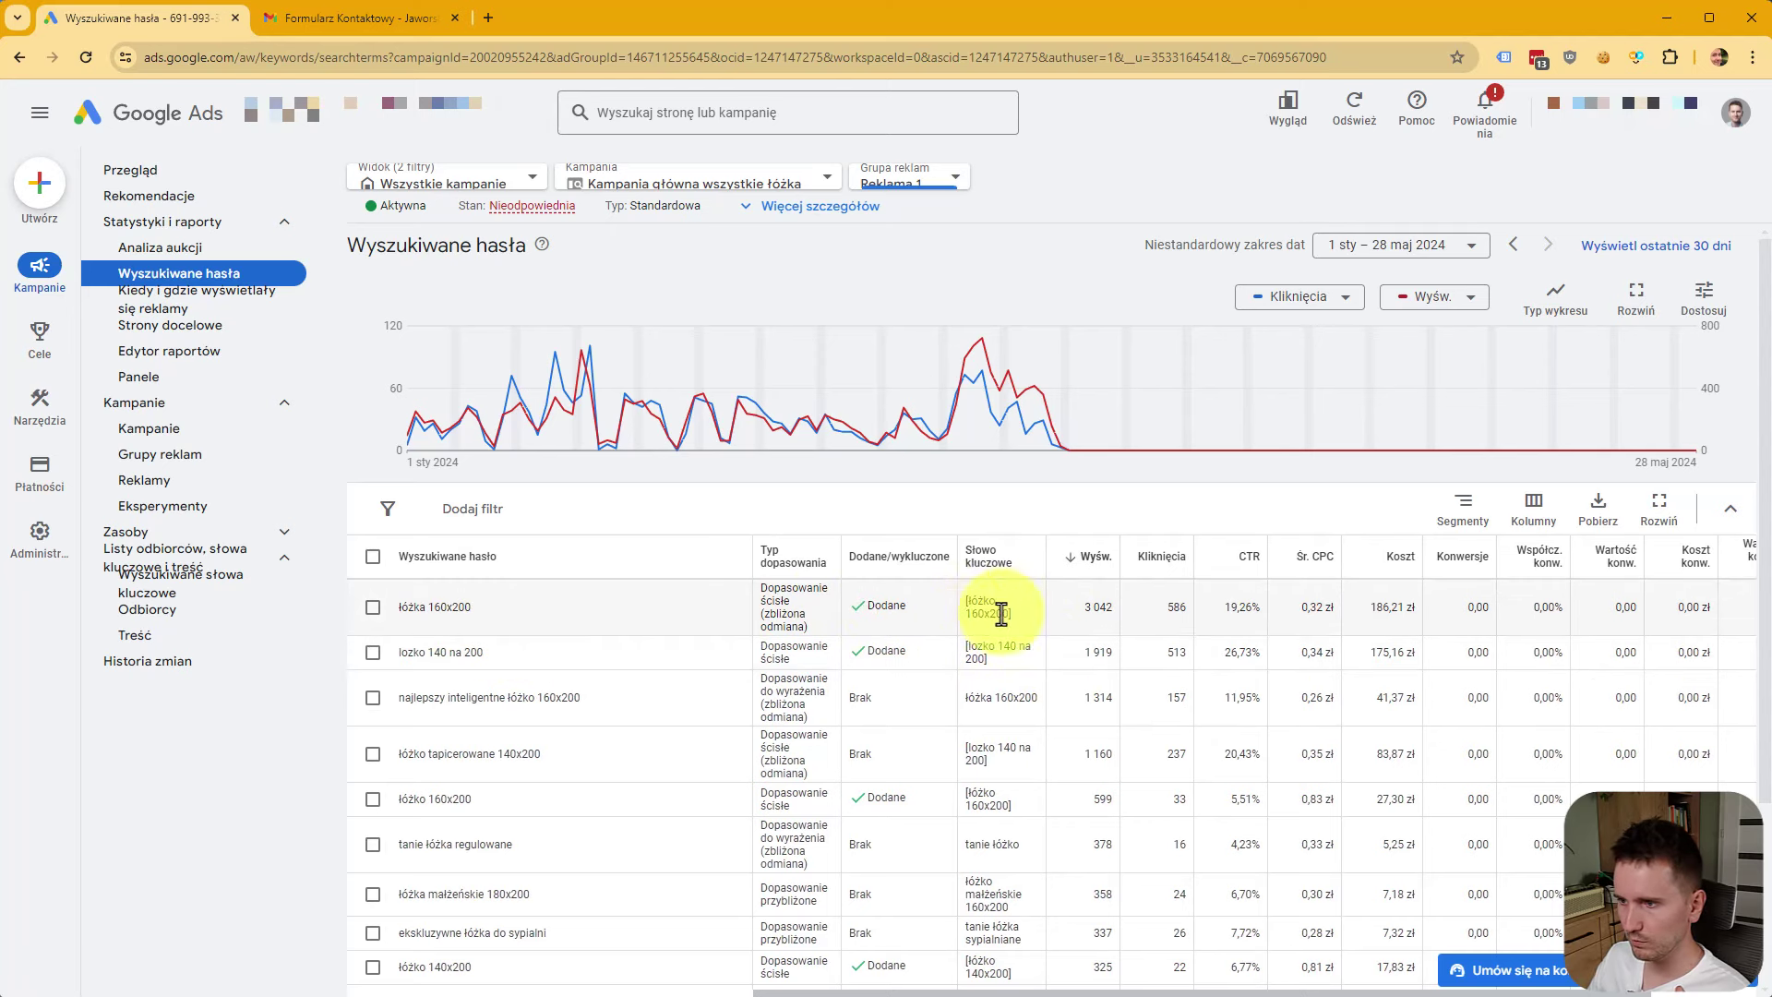
triple_click(526, 653)
left_click(526, 653)
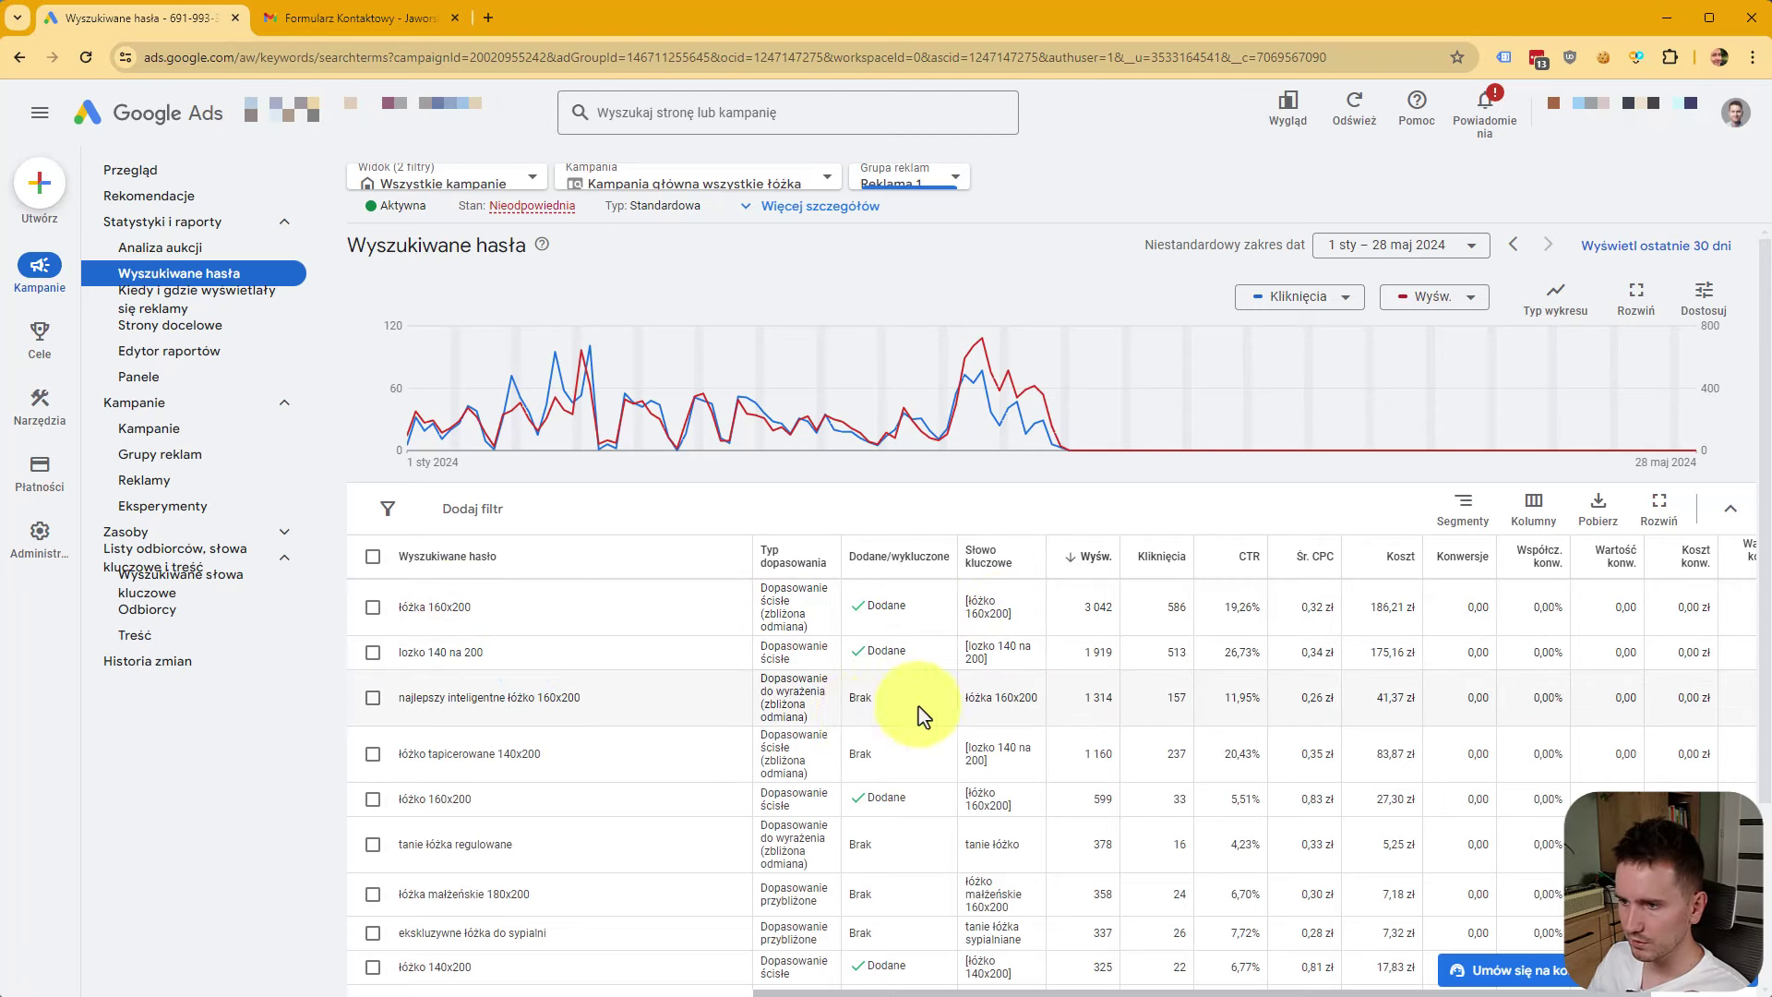
Compare the search term "najlepszy inteligentne łóżko 160x200" with its matched keyword "łóżka 160x200".
triple_click(965, 702)
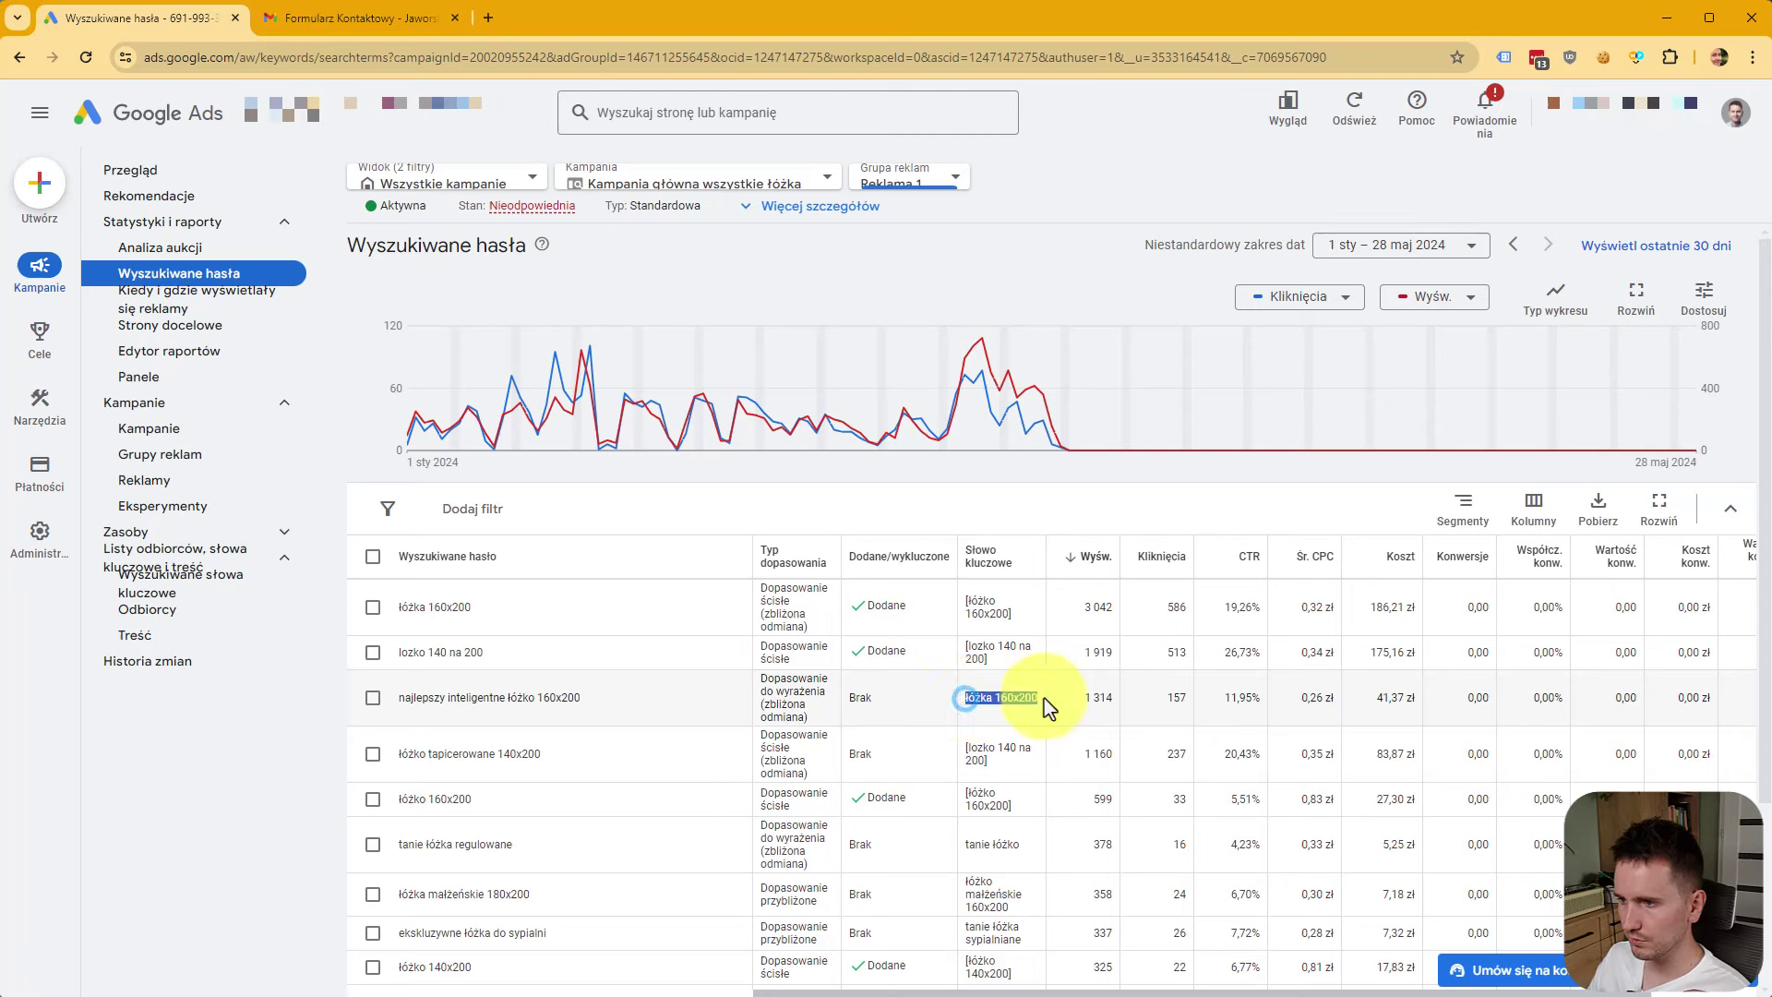
left_click(1028, 701)
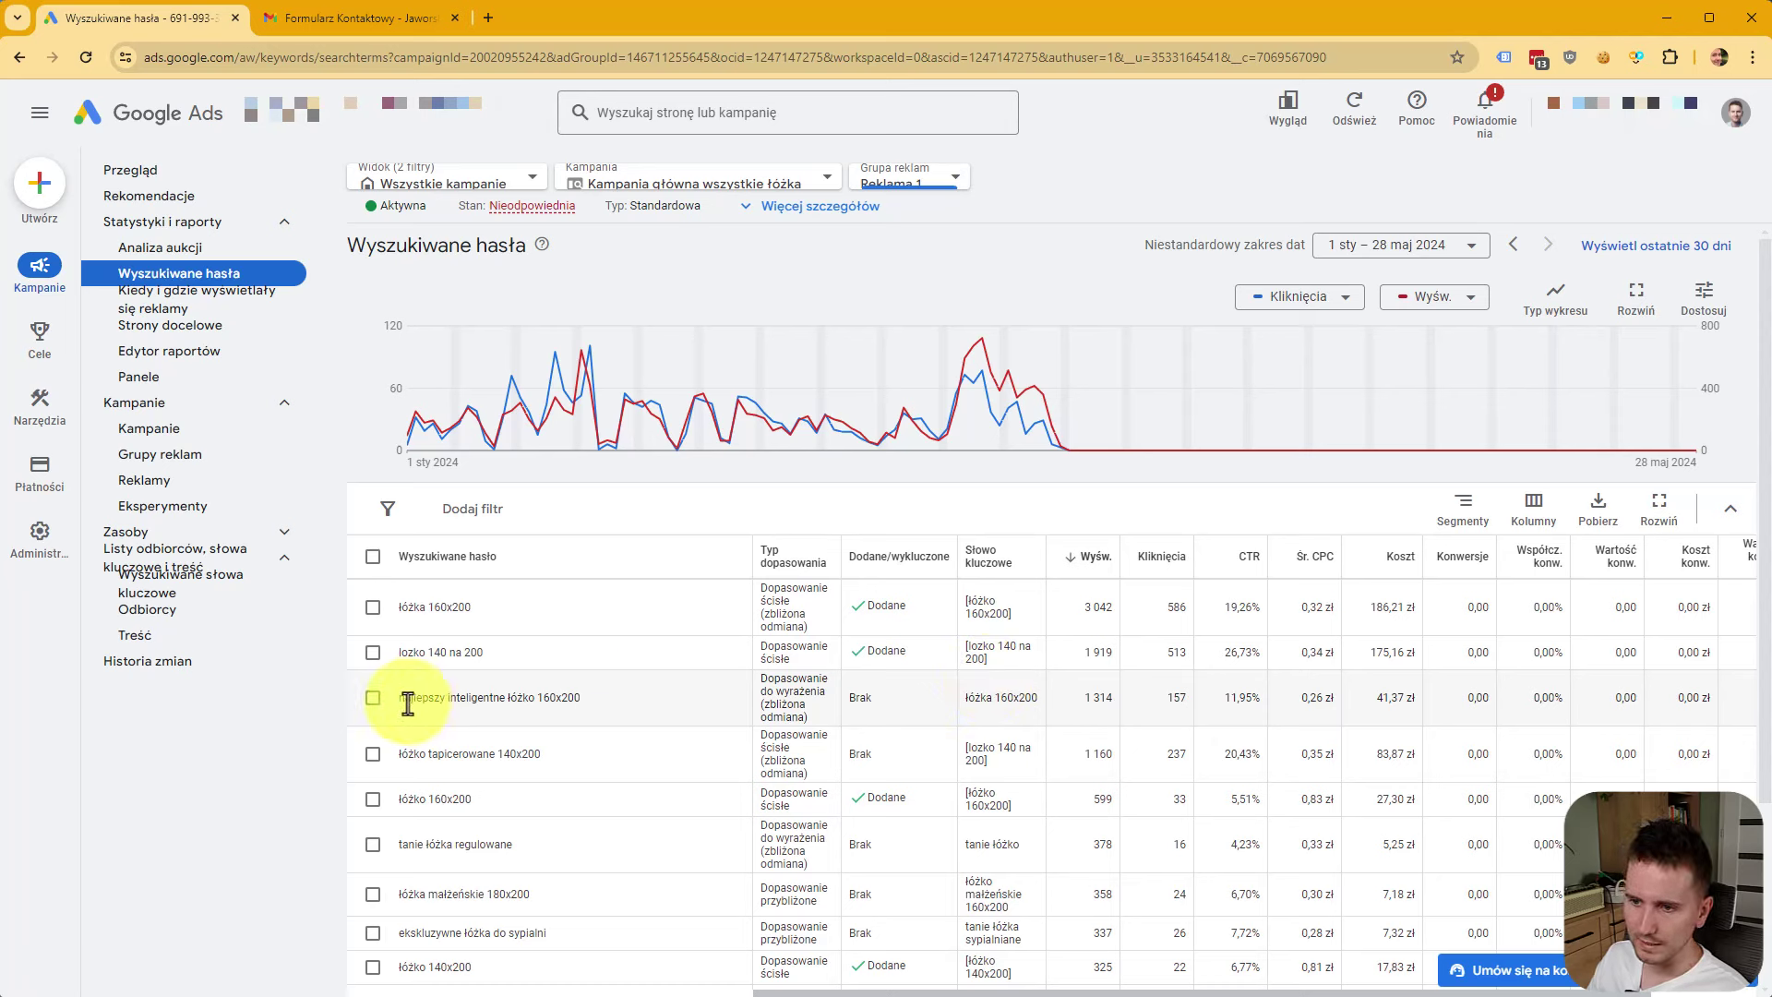
left_click_drag(400, 699, 585, 695)
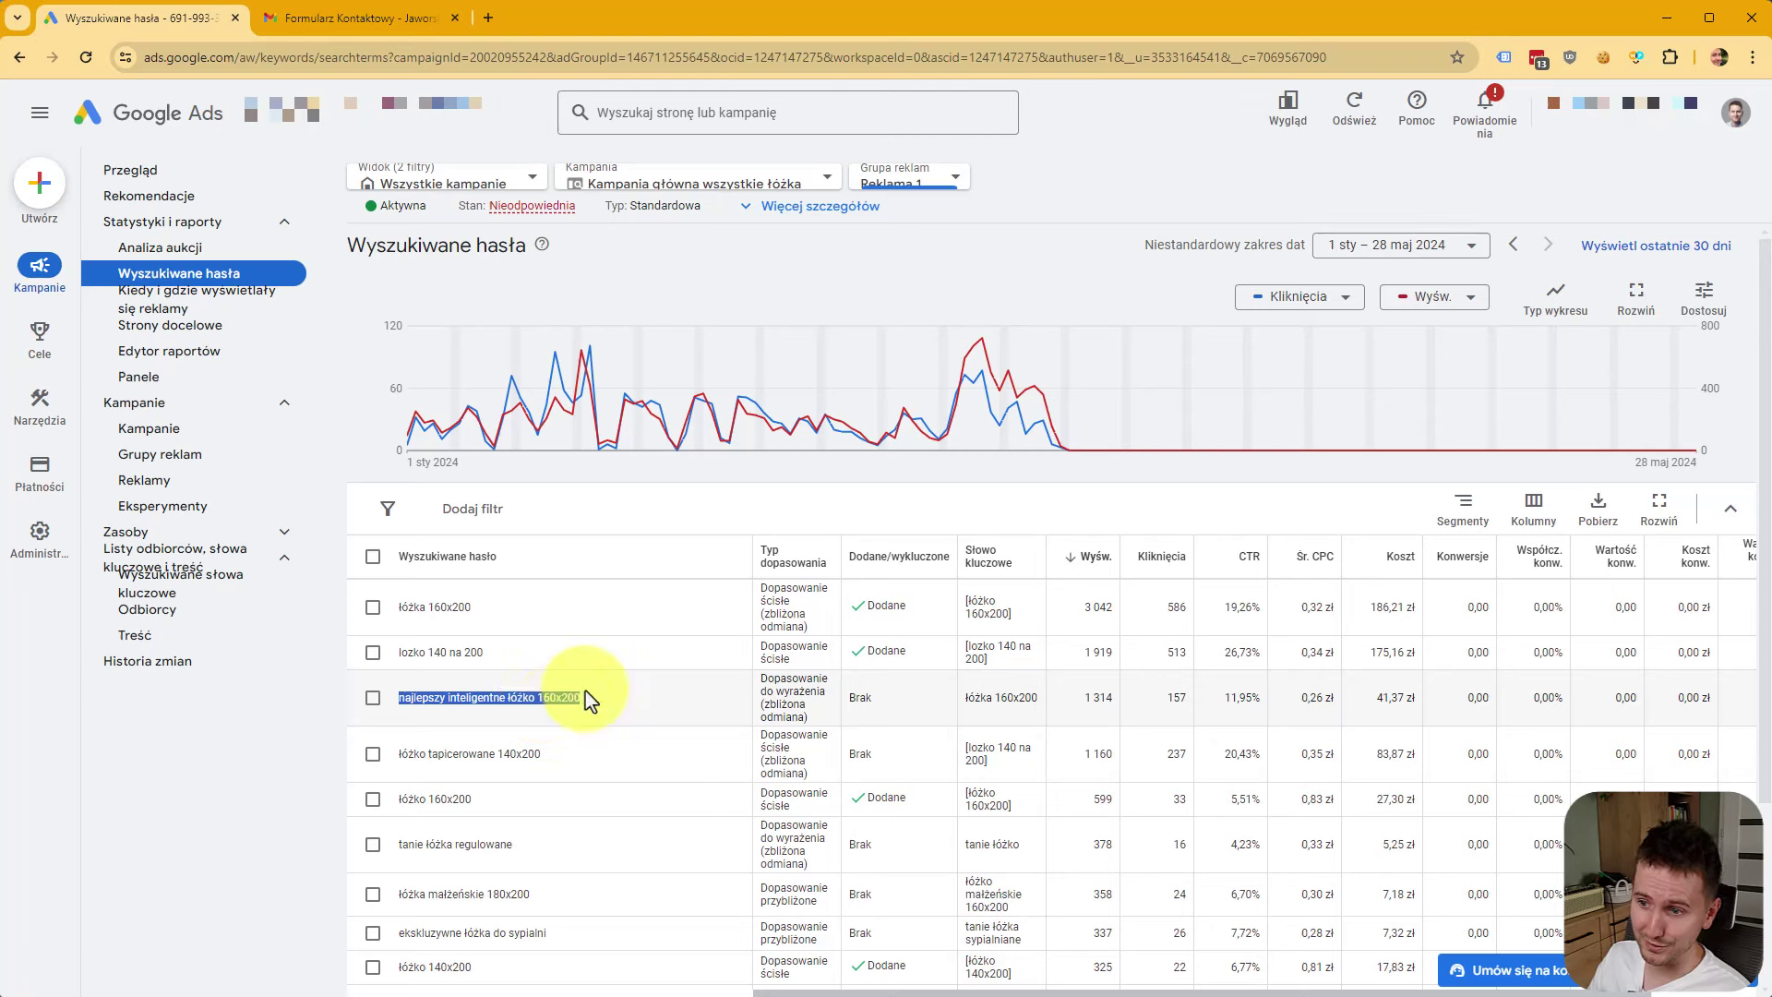
left_click(578, 694)
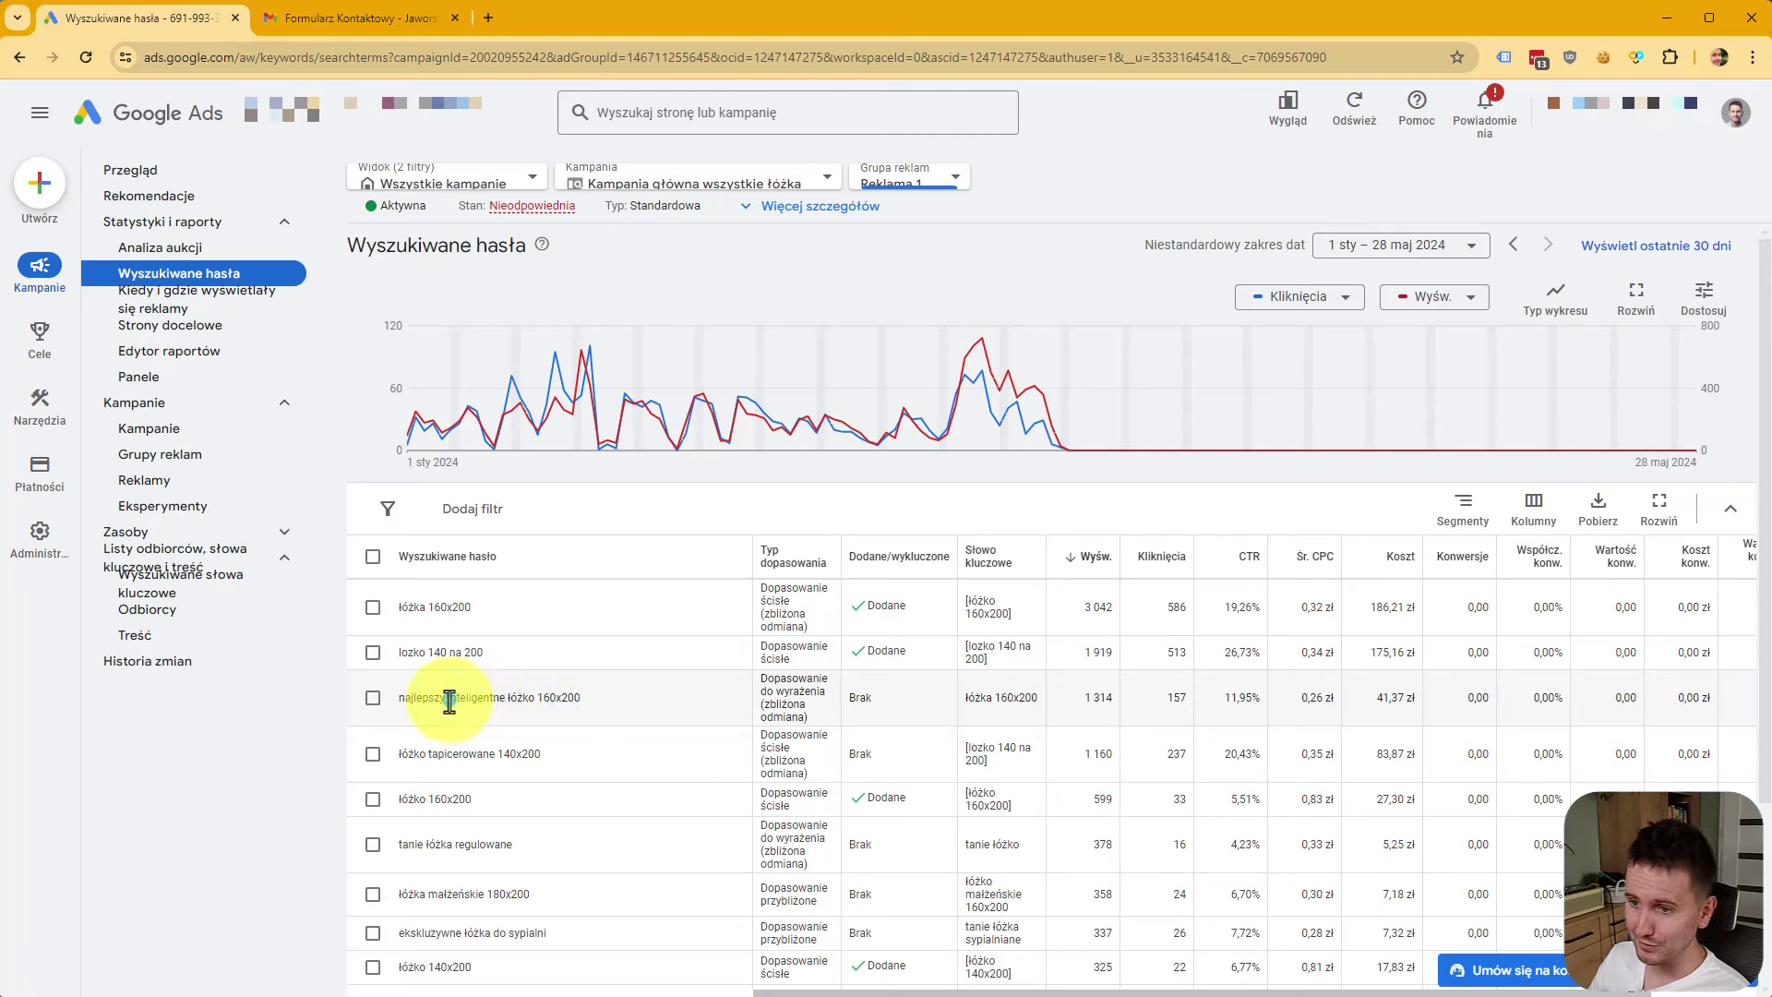
left_click_drag(450, 702, 526, 703)
left_click(526, 703)
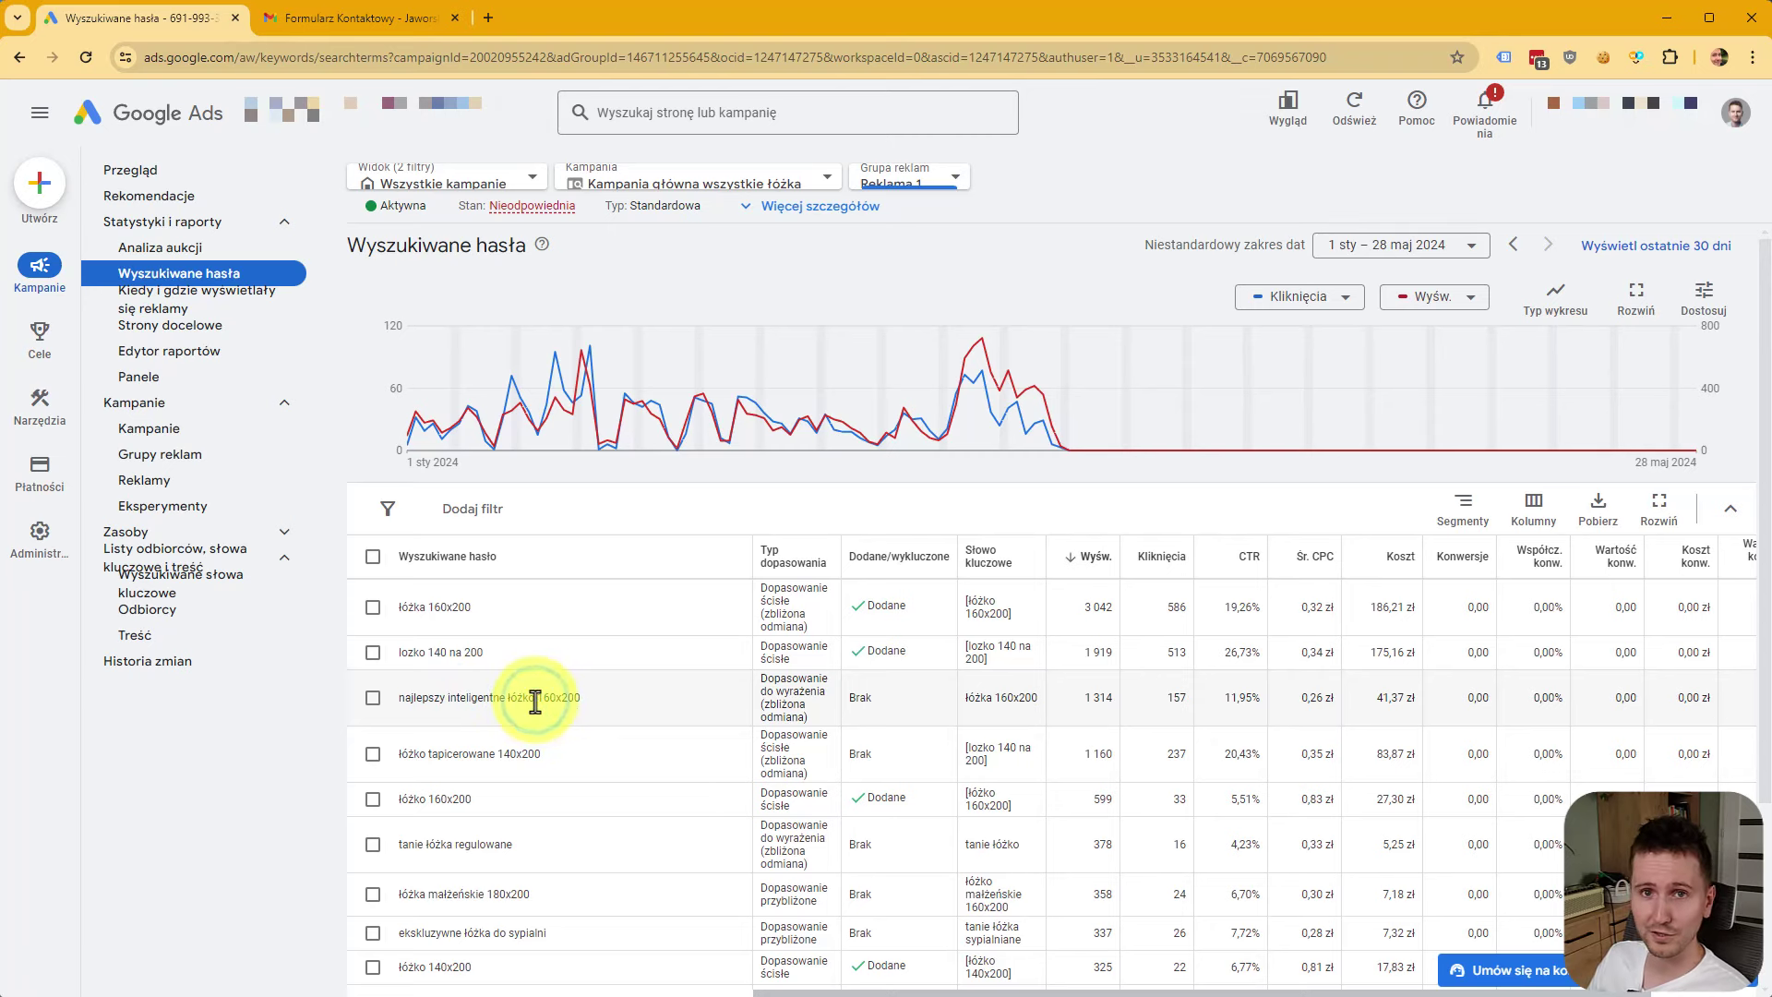
left_click(535, 701)
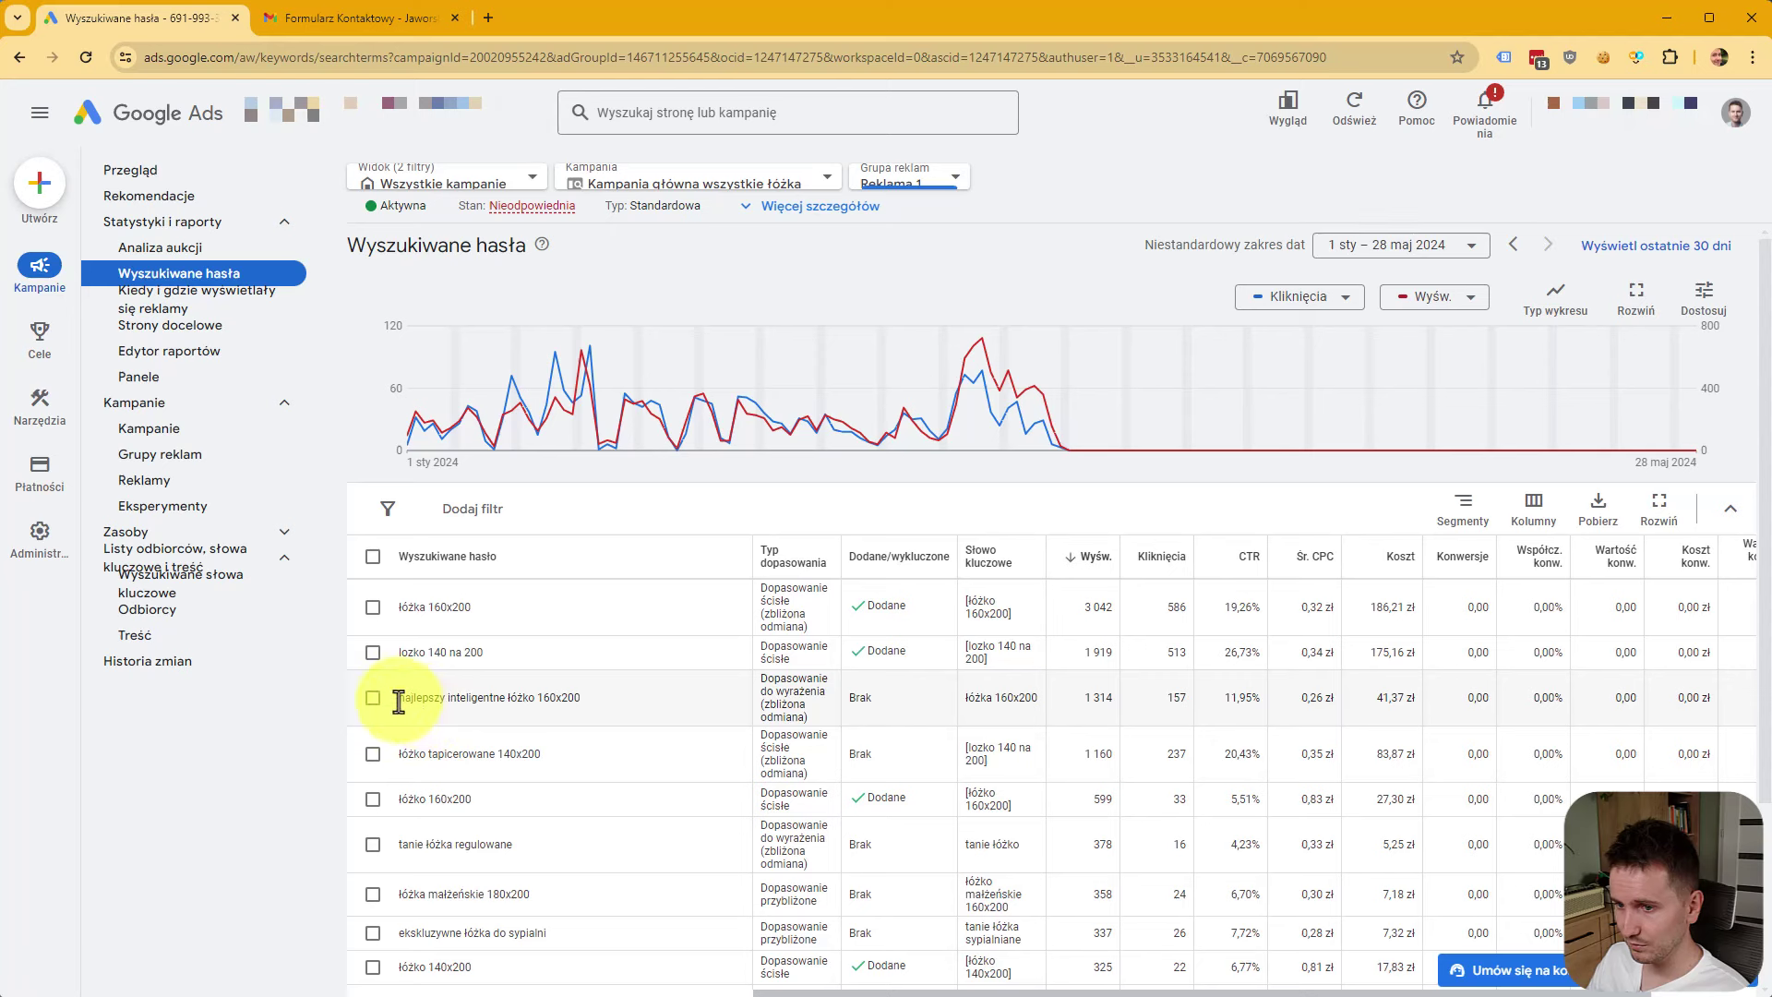
Check the impressions and clicks of the search term "najlepszy inteligentne łóżko 160x200".
left_click_drag(397, 697, 505, 699)
left_click(611, 713)
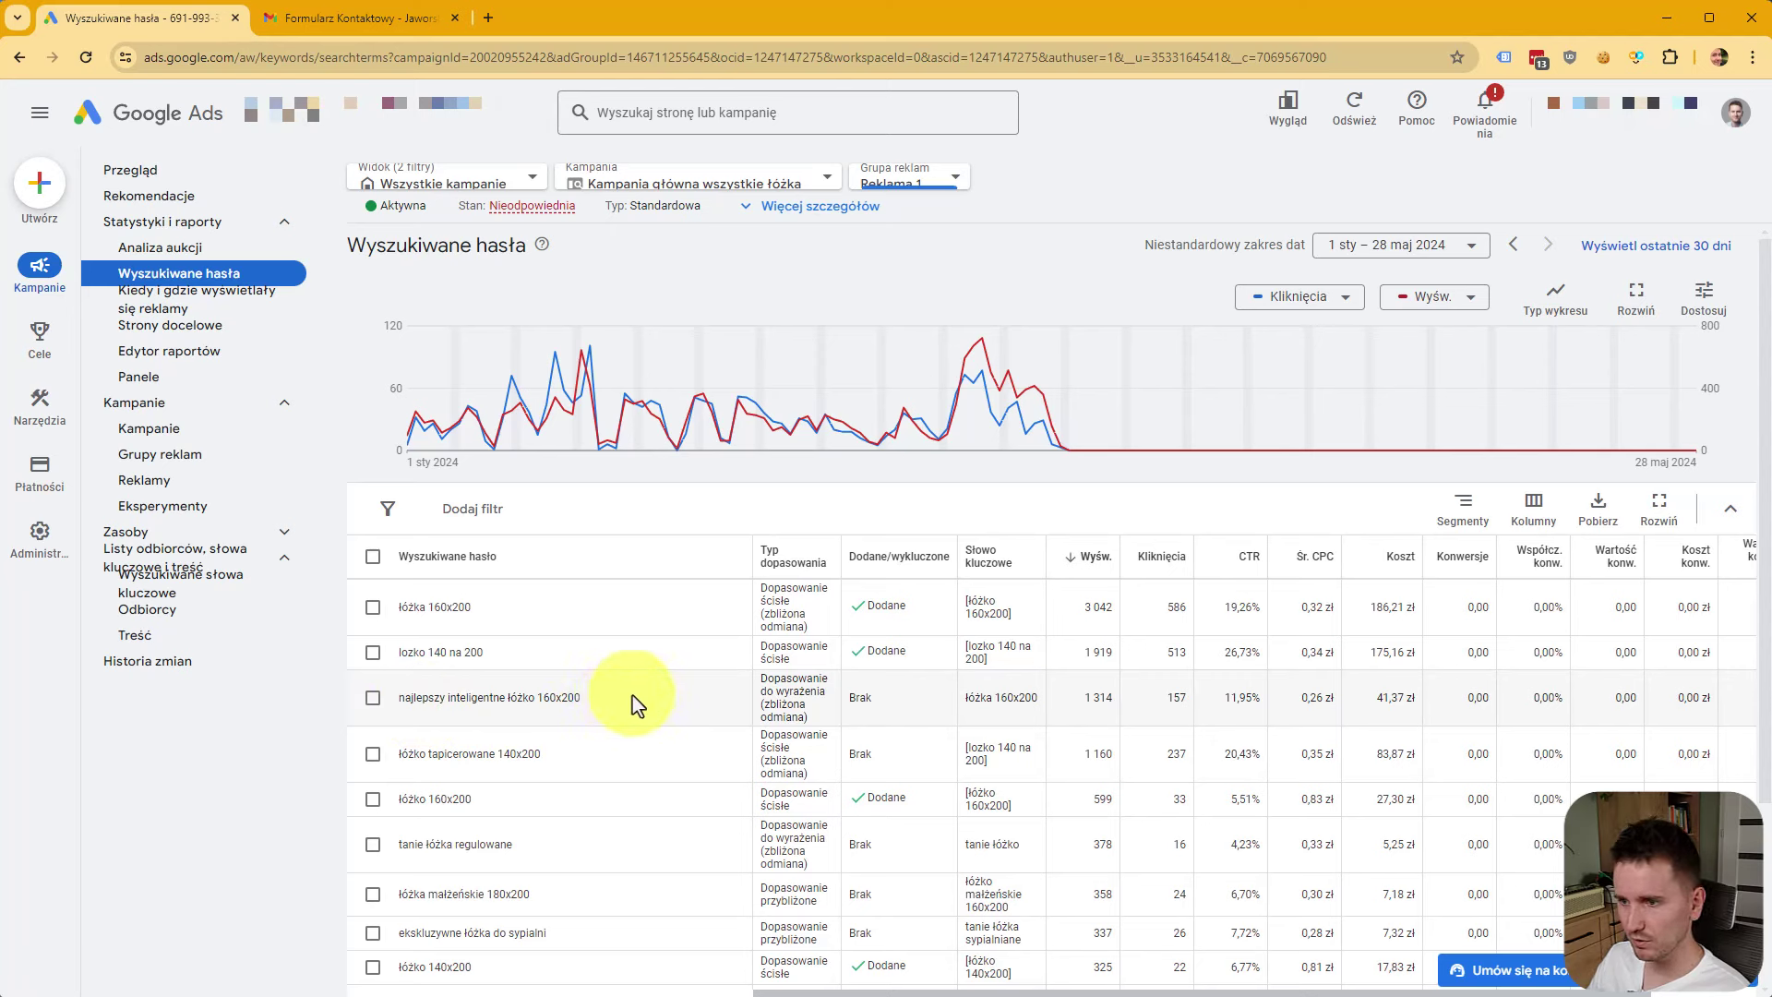
left_click_drag(1083, 694, 1160, 705)
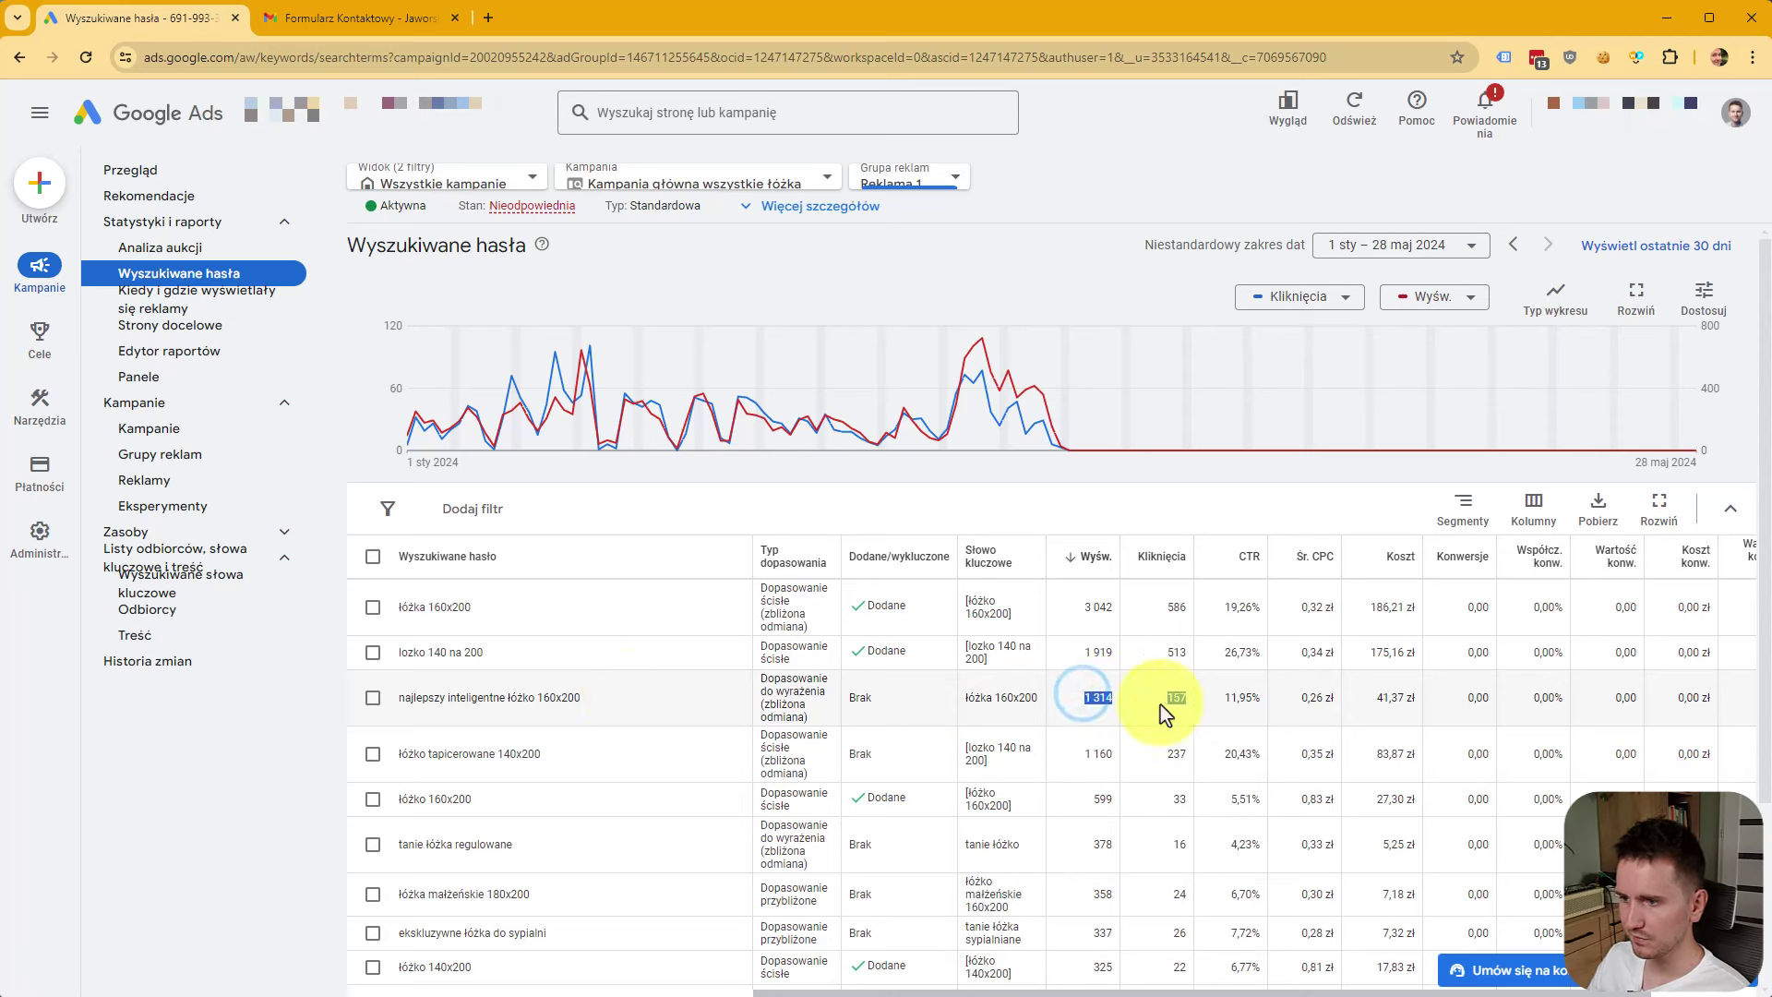
left_click(1160, 705)
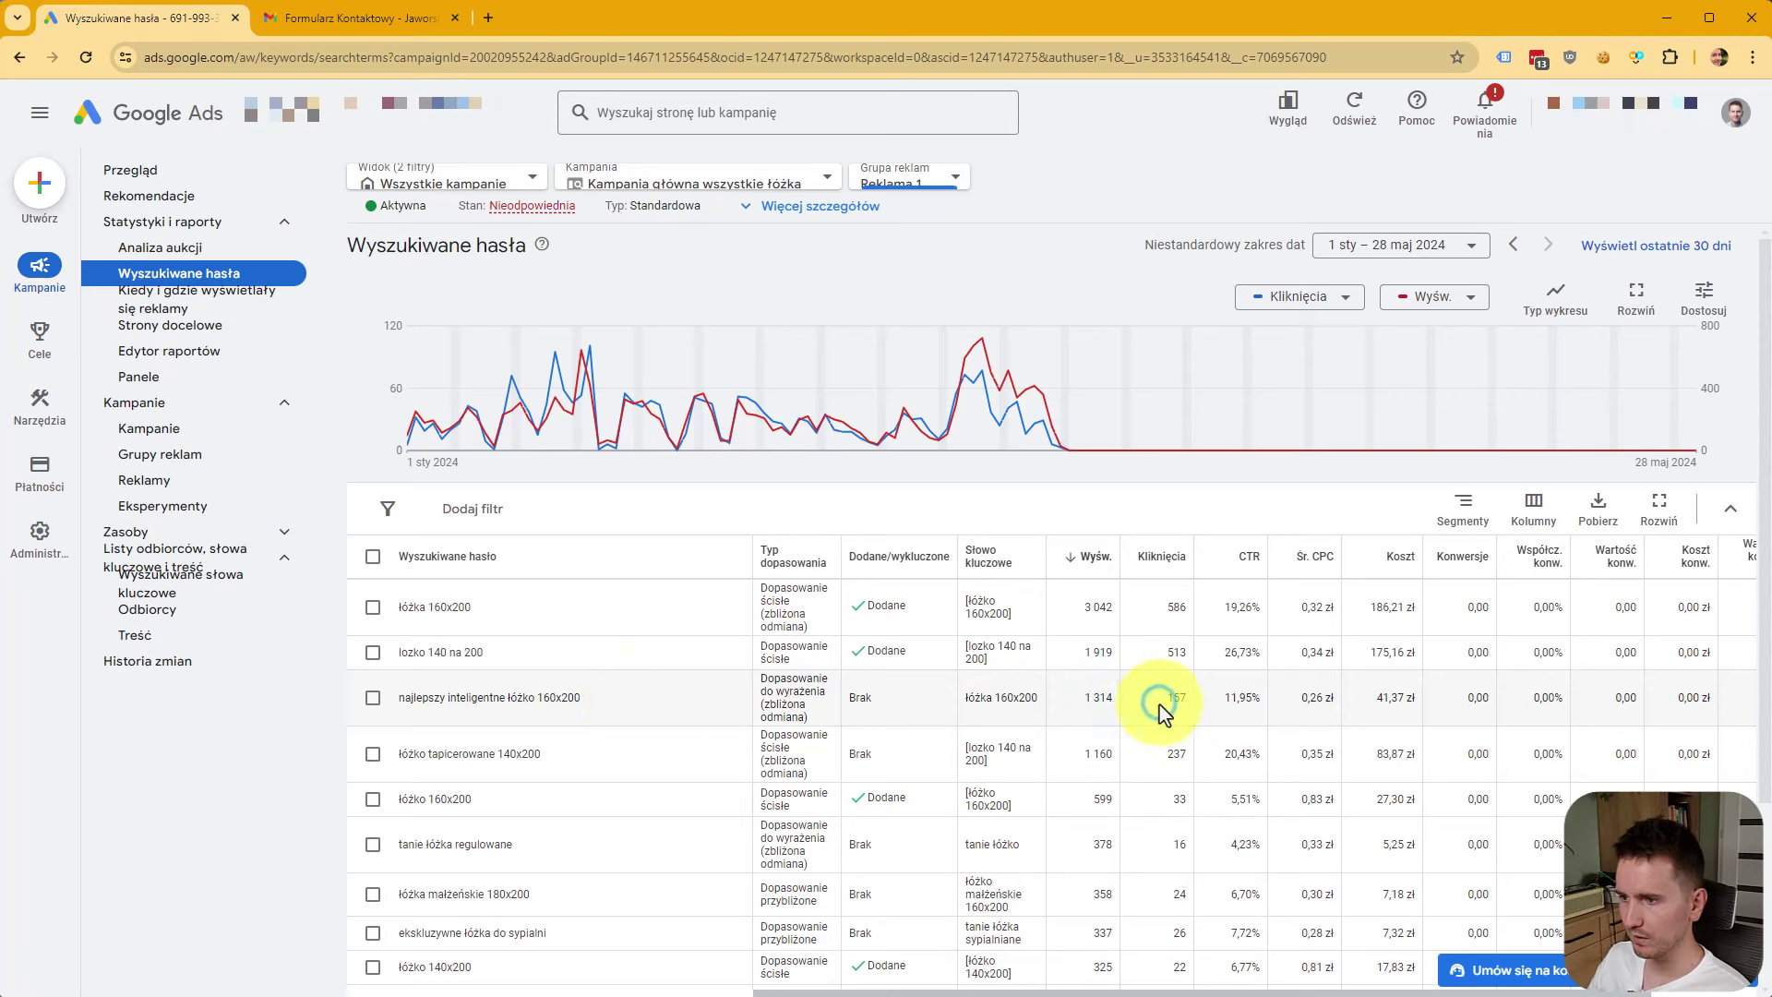
left_click_drag(409, 702, 644, 716)
left_click(613, 710)
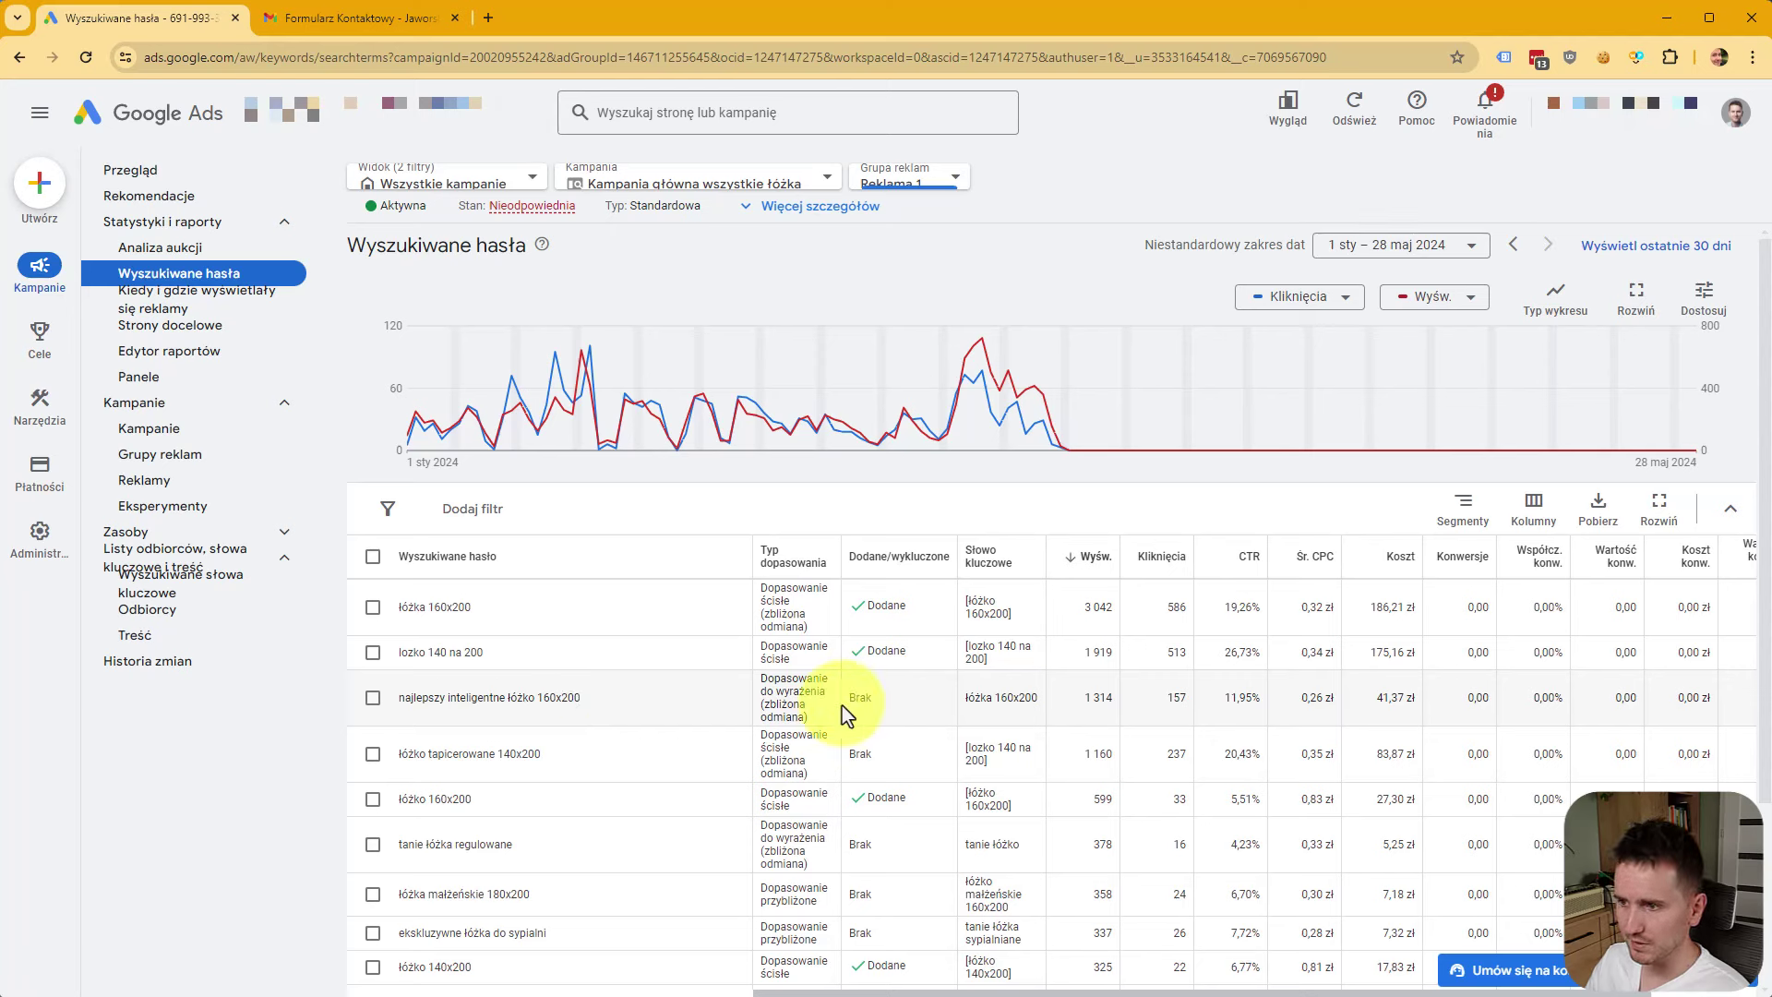
Compare the search term "łóżko tapicerowane 140x200" with its matched keyword "[lozko 140 na 200]".
triple_click(995, 760)
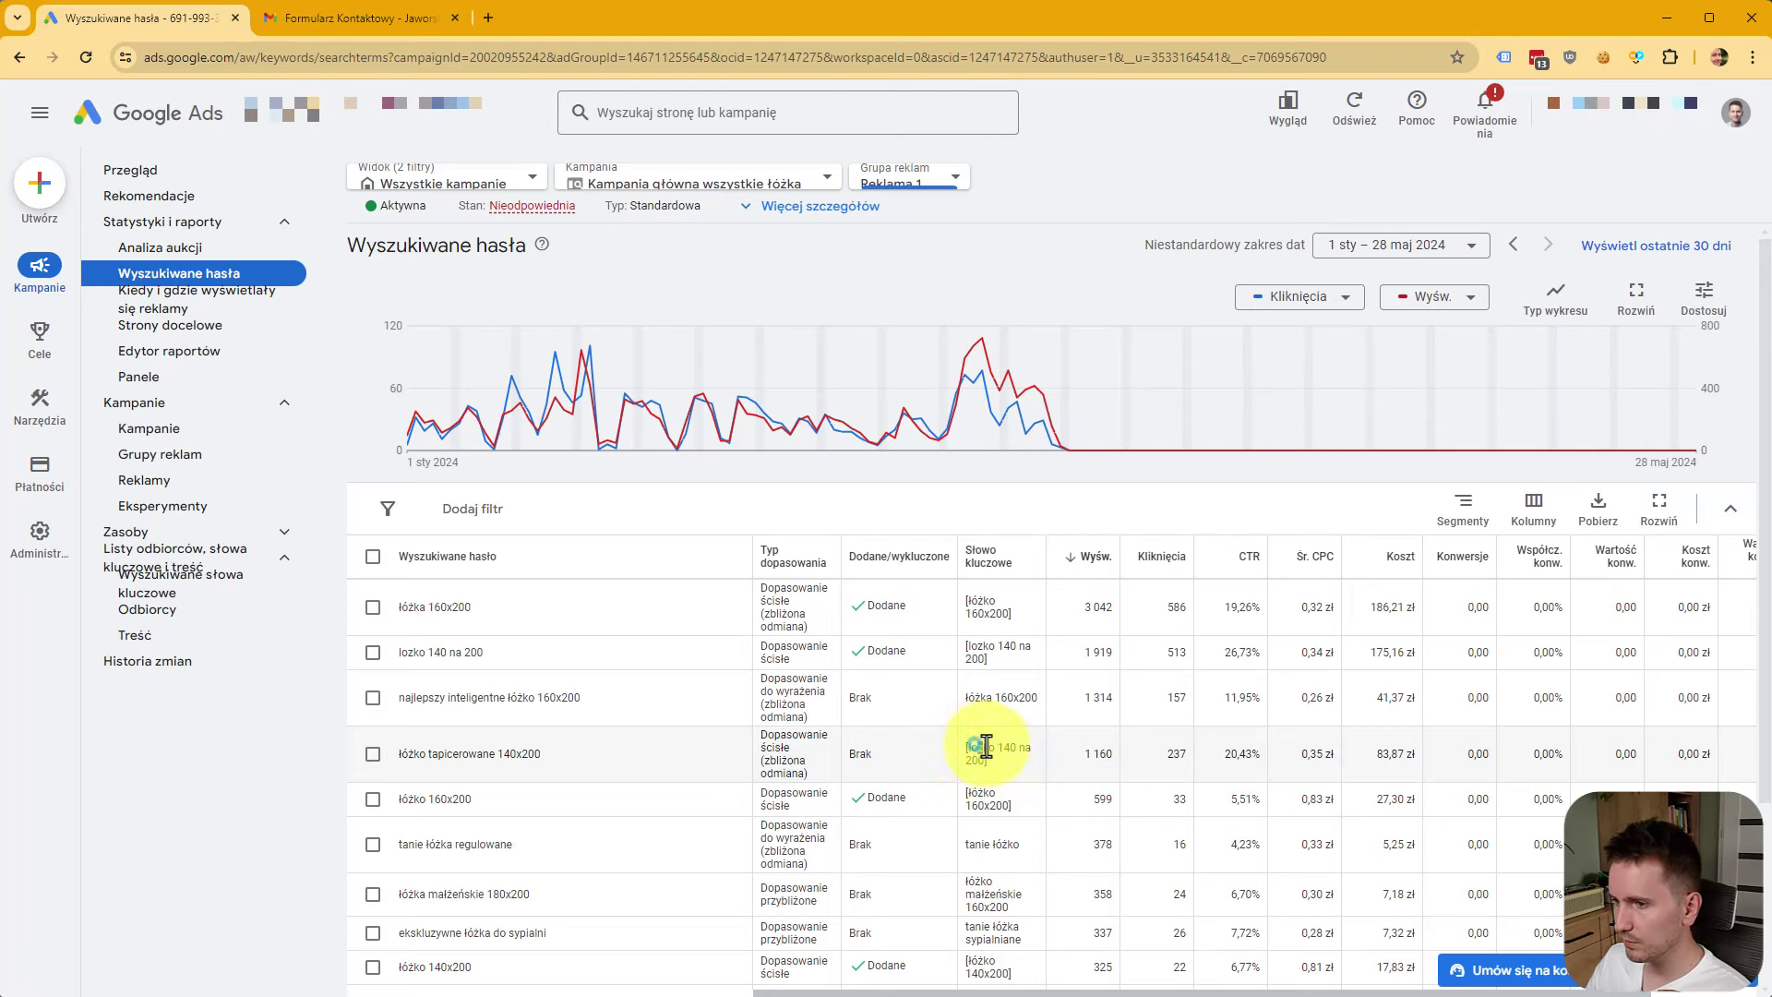
left_click(996, 764)
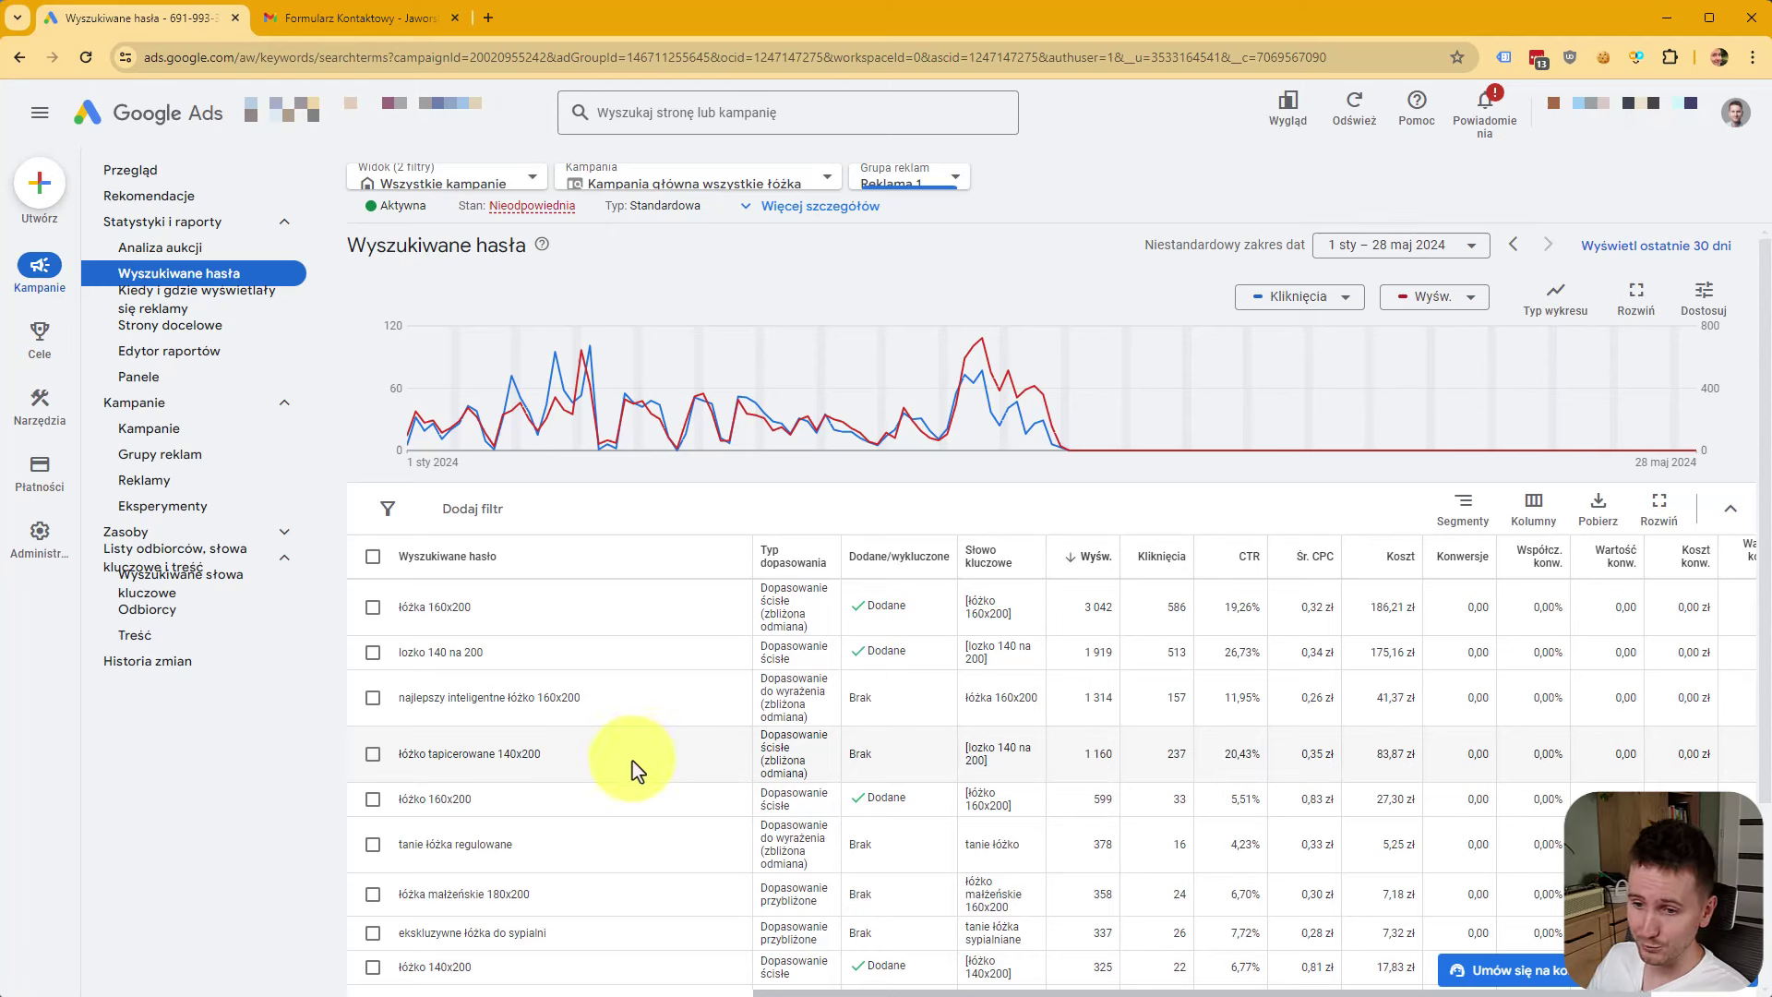
left_click_drag(562, 753, 400, 753)
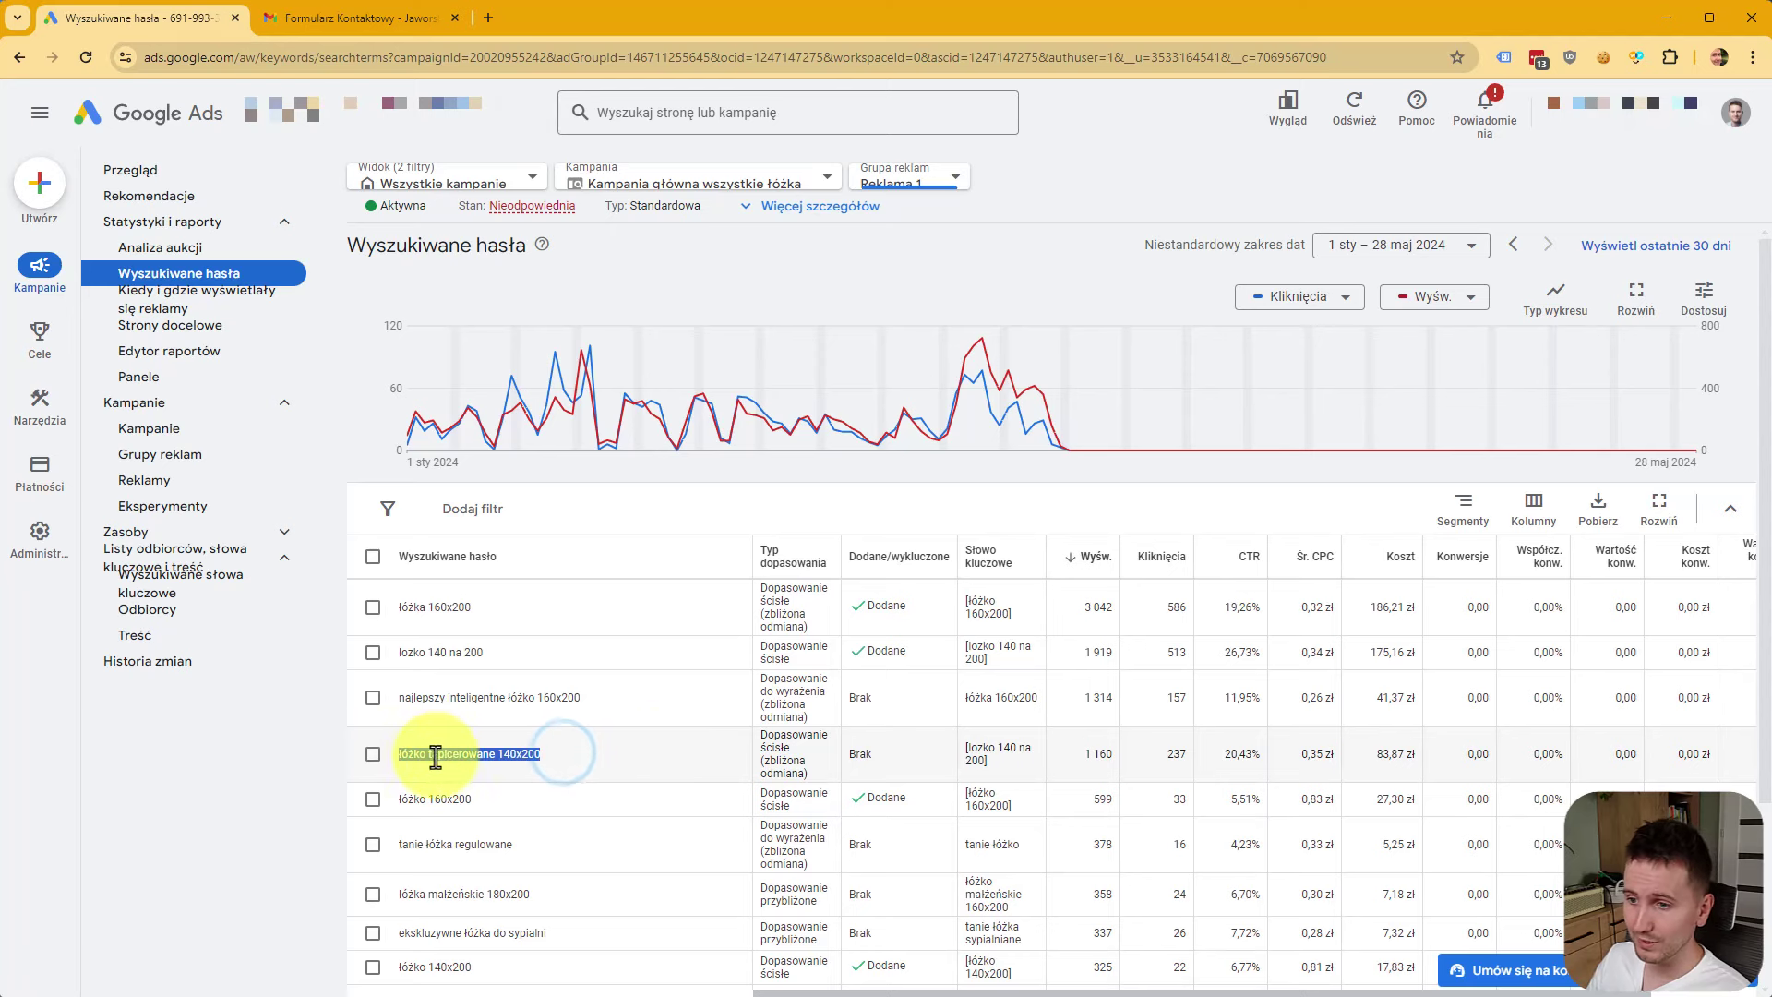
left_click(584, 756)
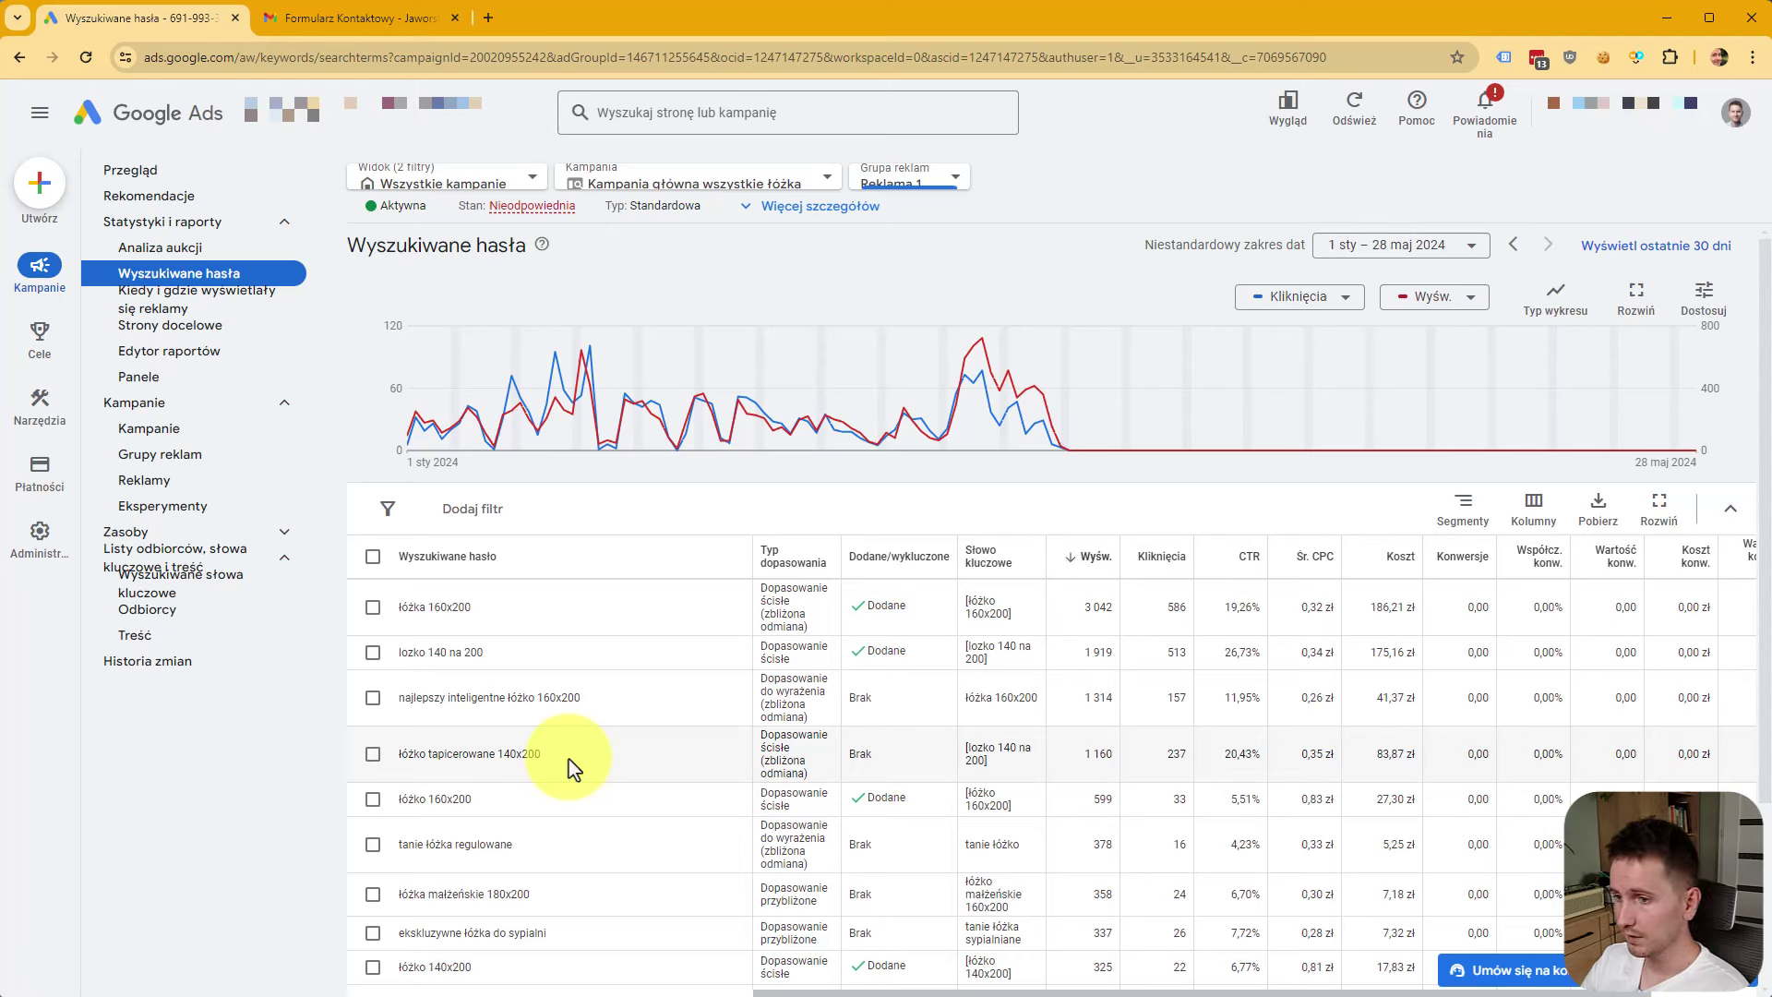
Check the impressions, clicks, CTR, average CPC, cost and conversions of the term "łóżko tapicerowane 140x200".
left_click_drag(1076, 759, 1353, 765)
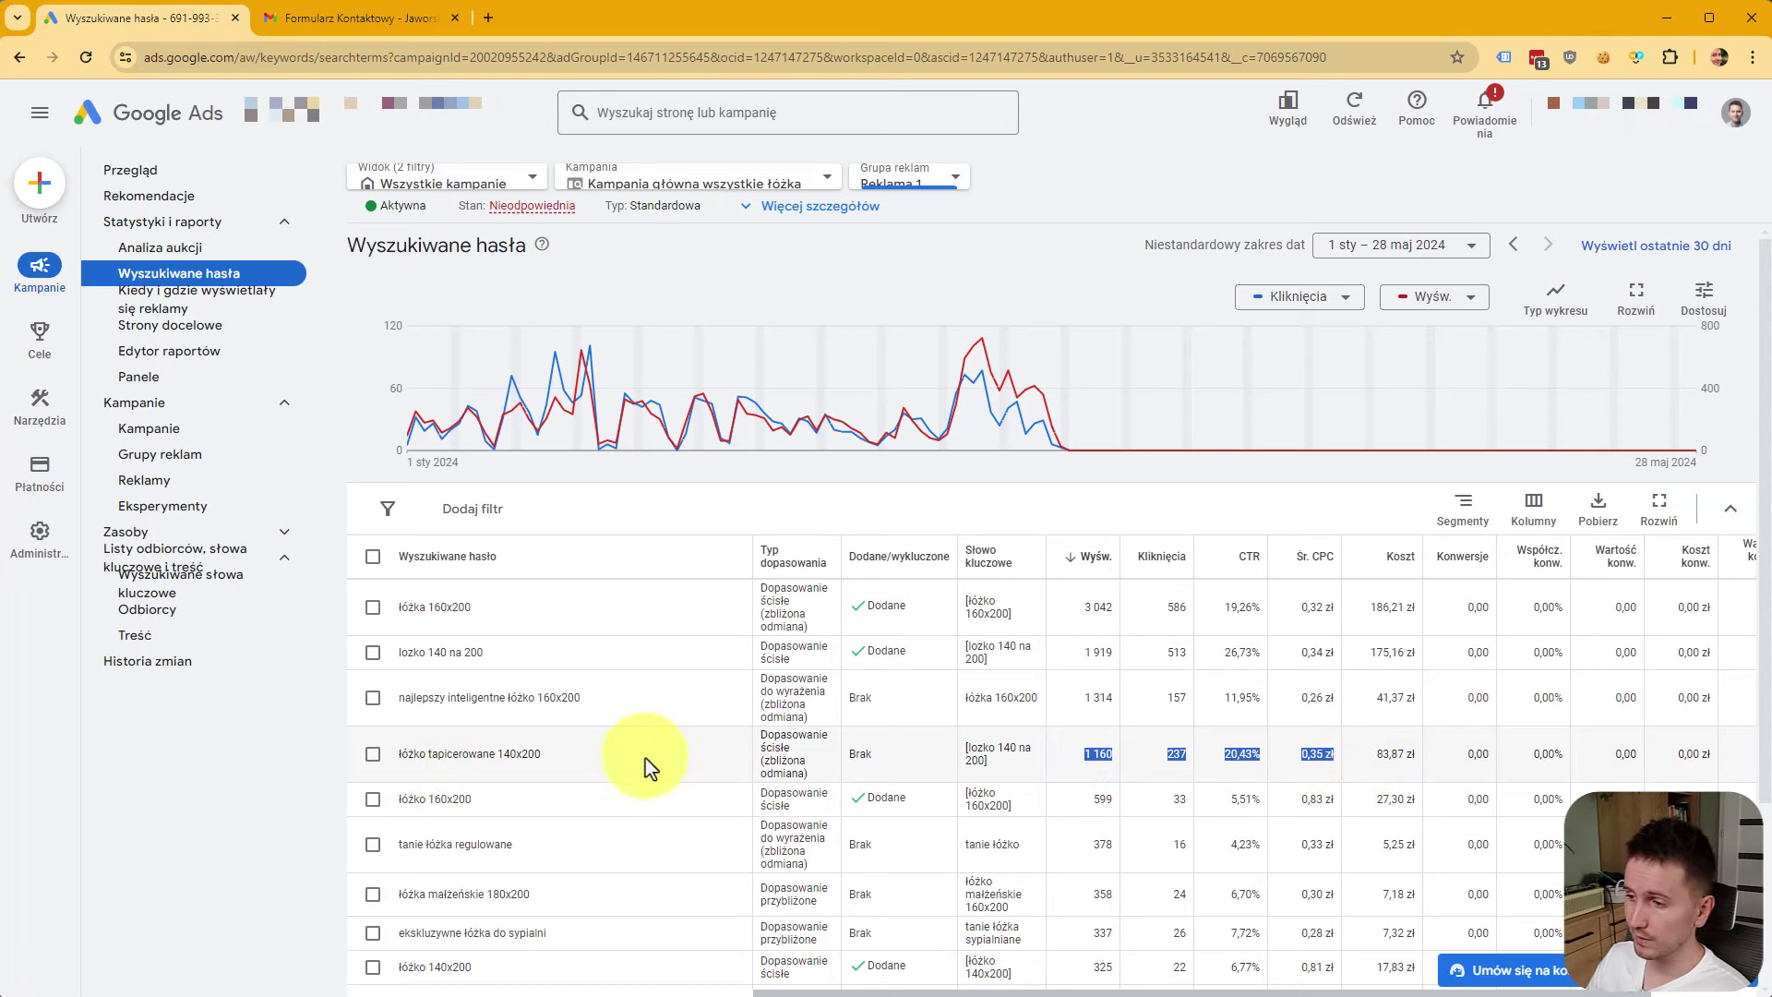
left_click(1280, 780)
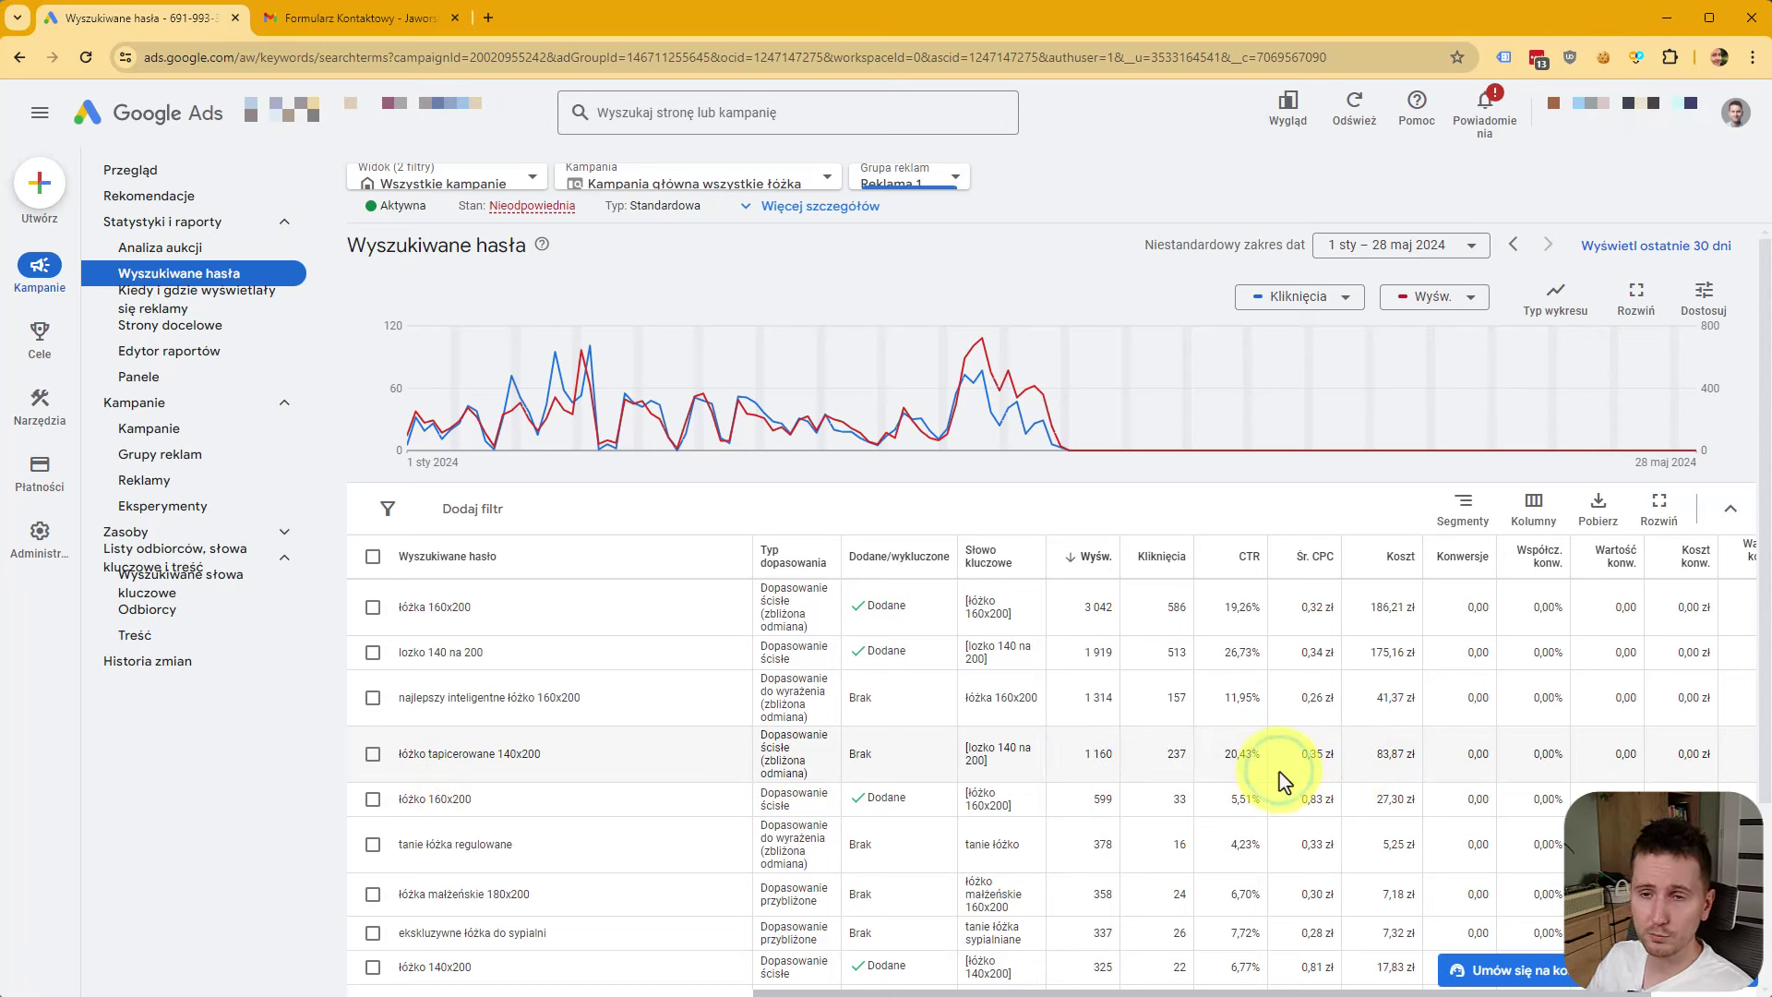
left_click_drag(1080, 754, 1474, 761)
left_click(1473, 760)
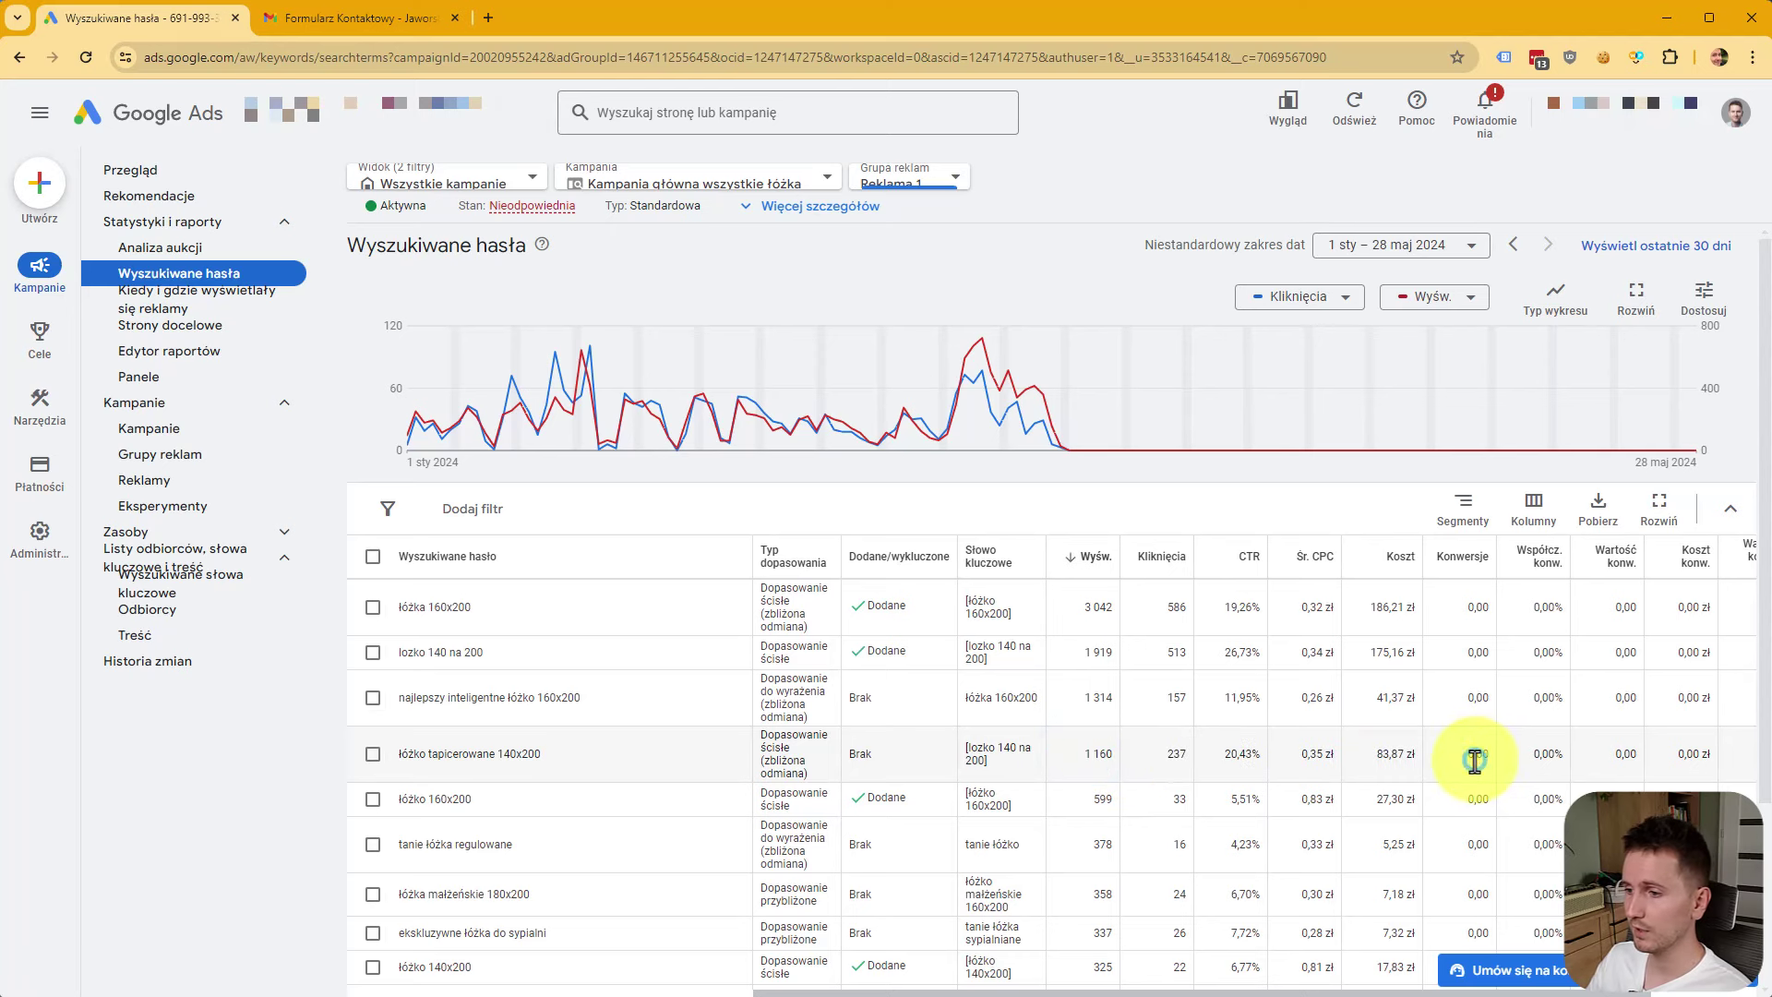
Review how "łóżko tapicerowane 140x200" relates to the exact keyword "[lozko 140 na 200]" and its close-variant match type.
left_click(1001, 763)
left_click_drag(966, 748, 1006, 768)
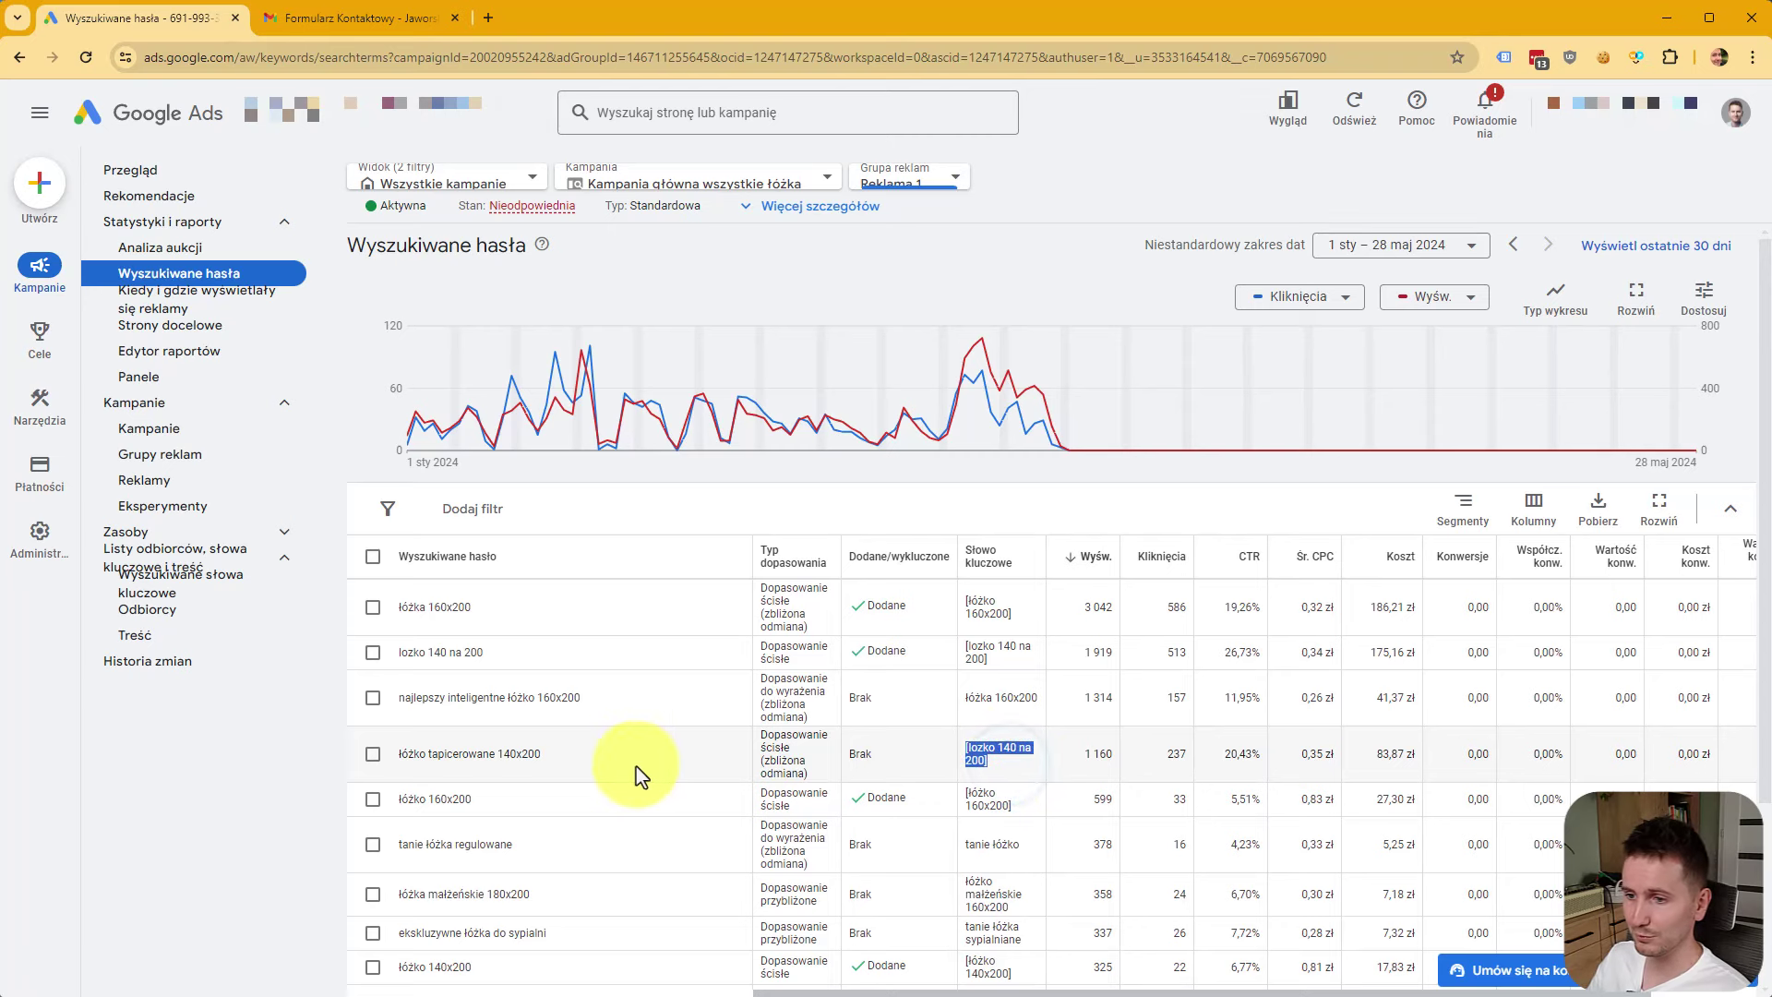
left_click_drag(576, 754, 379, 753)
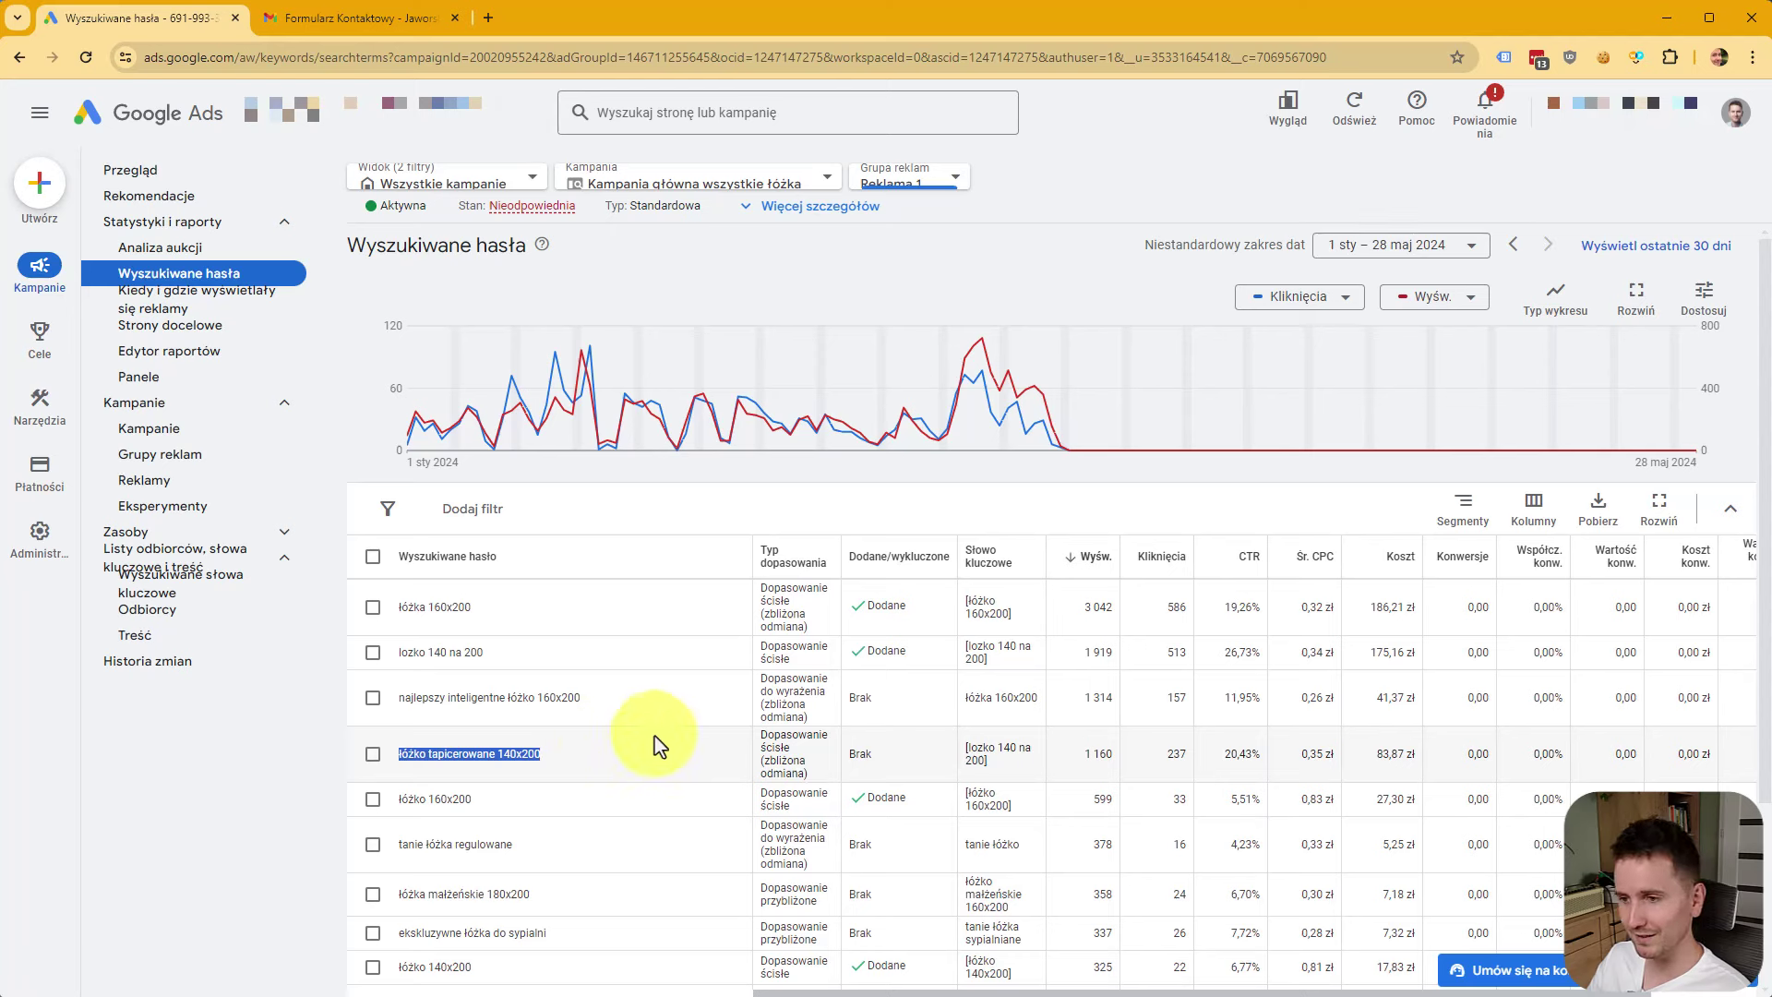
left_click(705, 761)
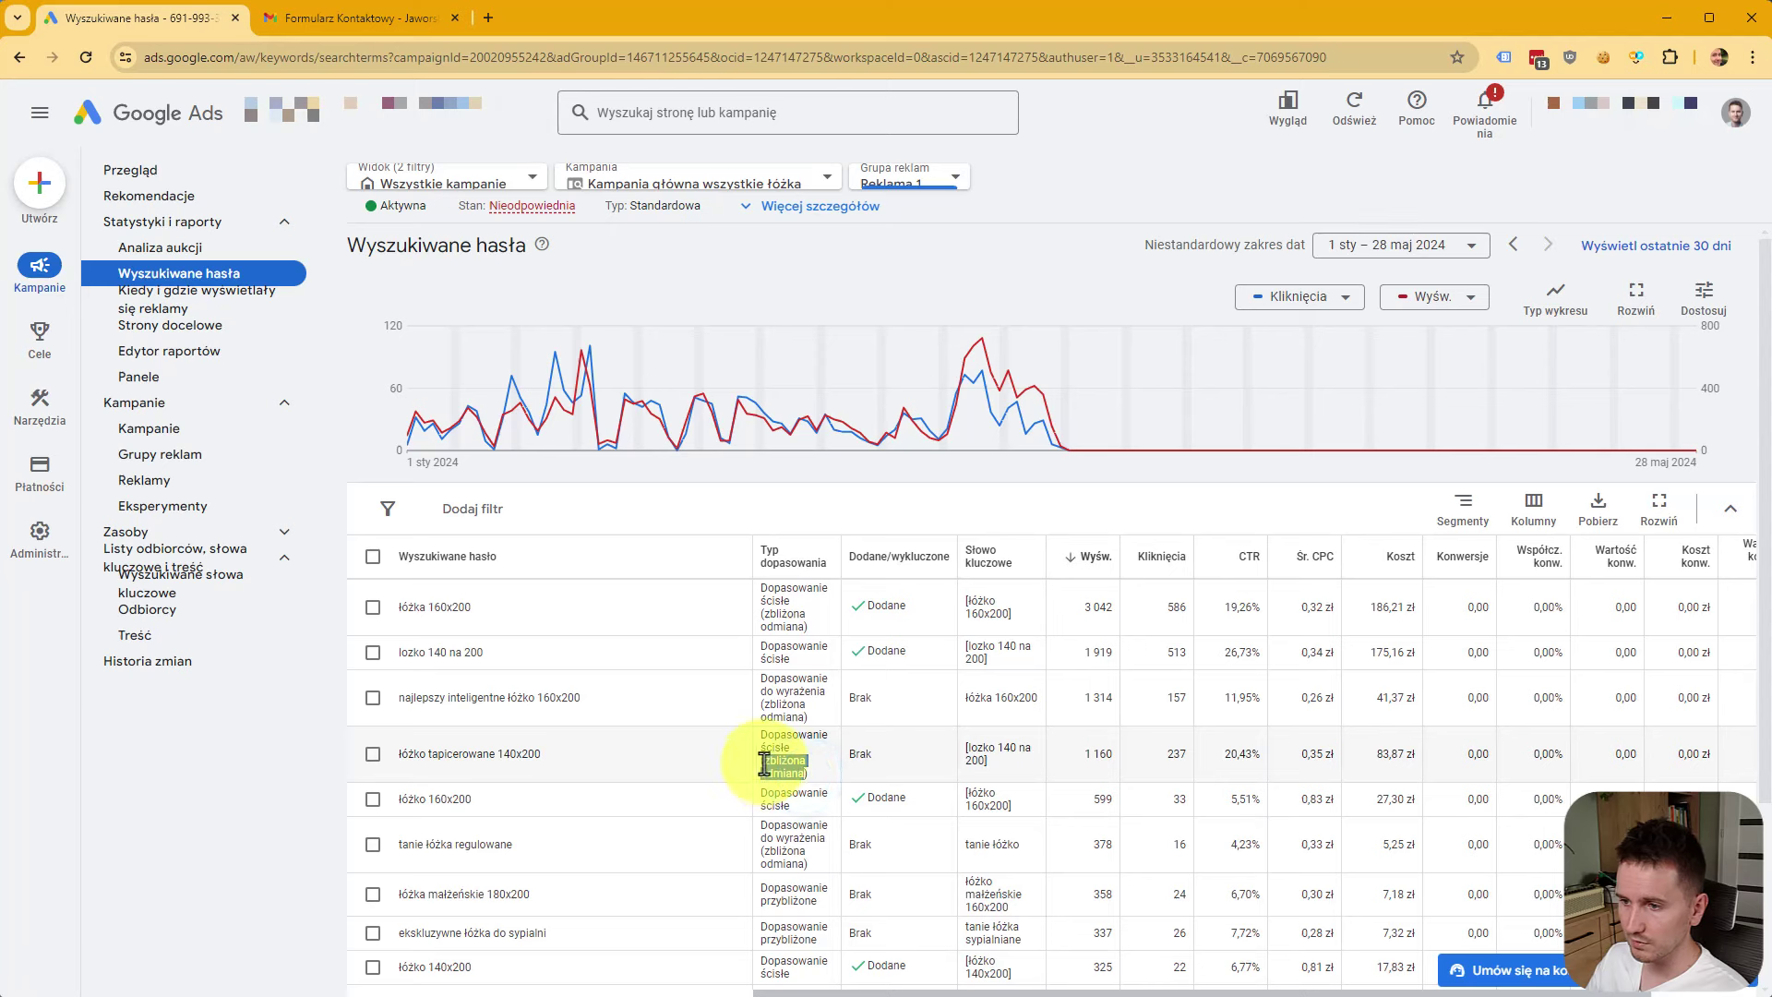
Compare the search term "łóżko 160x200" with its matched exact keyword "[łóżko 160x200]".
left_click(638, 760)
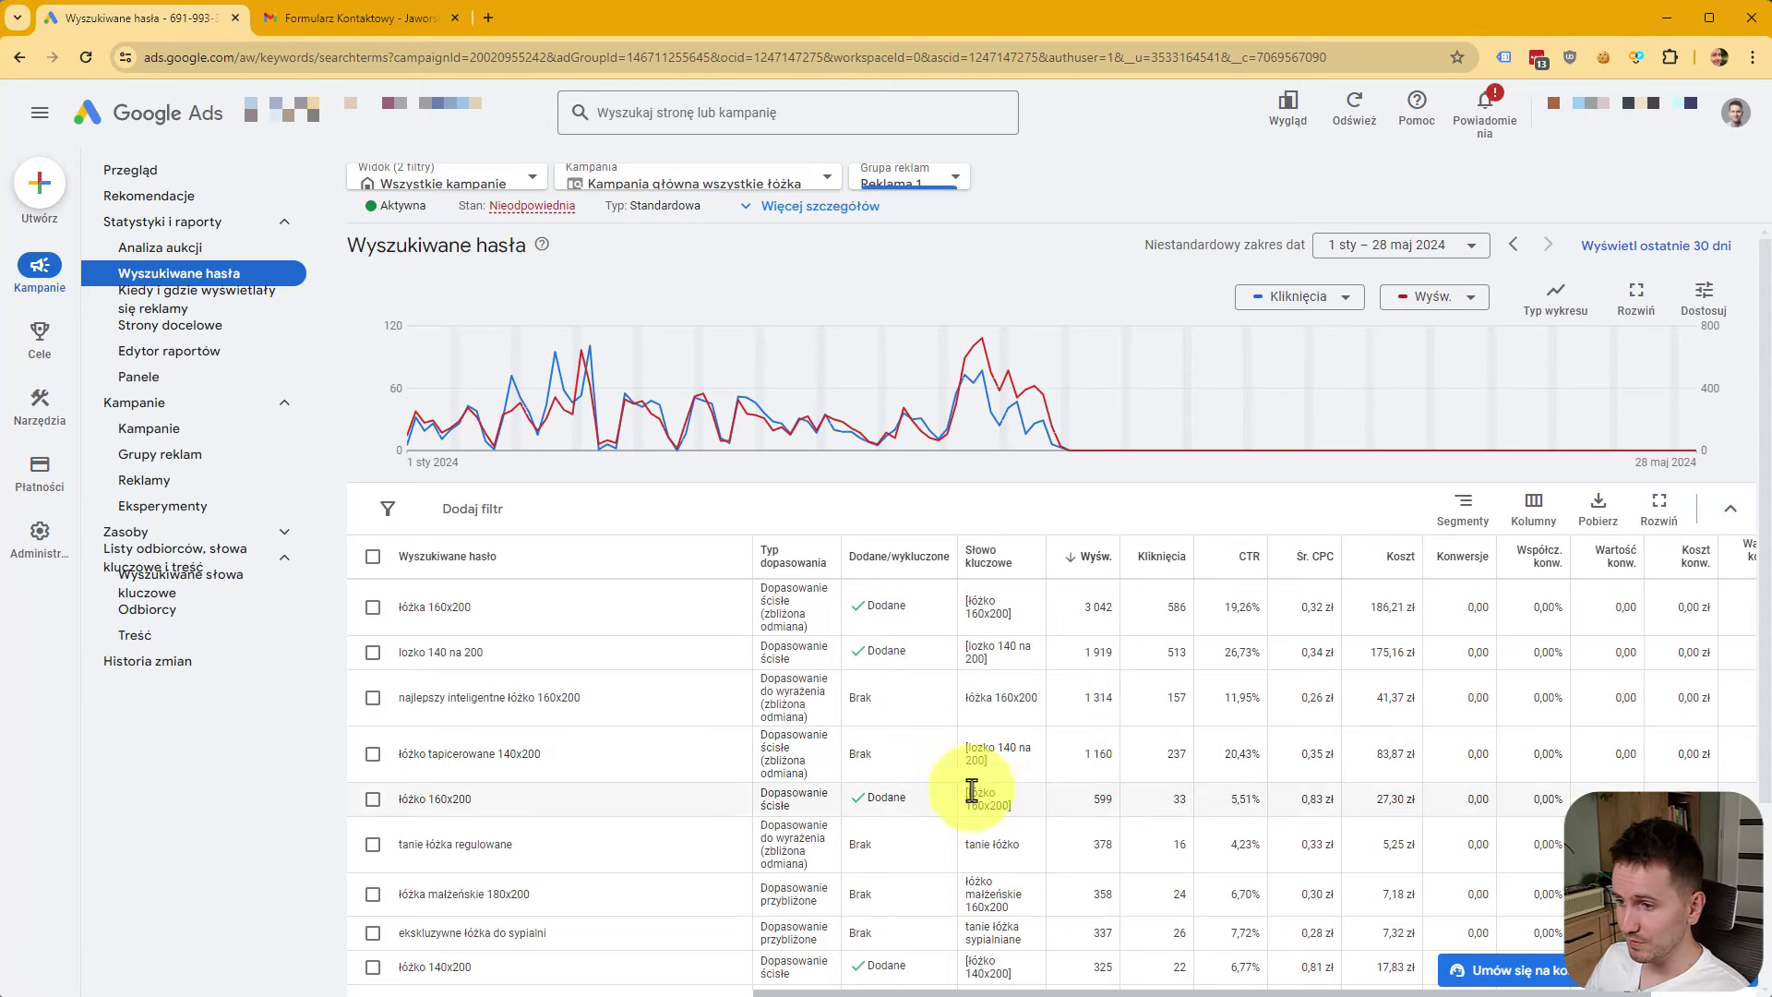
left_click_drag(1017, 809, 961, 789)
triple_click(523, 799)
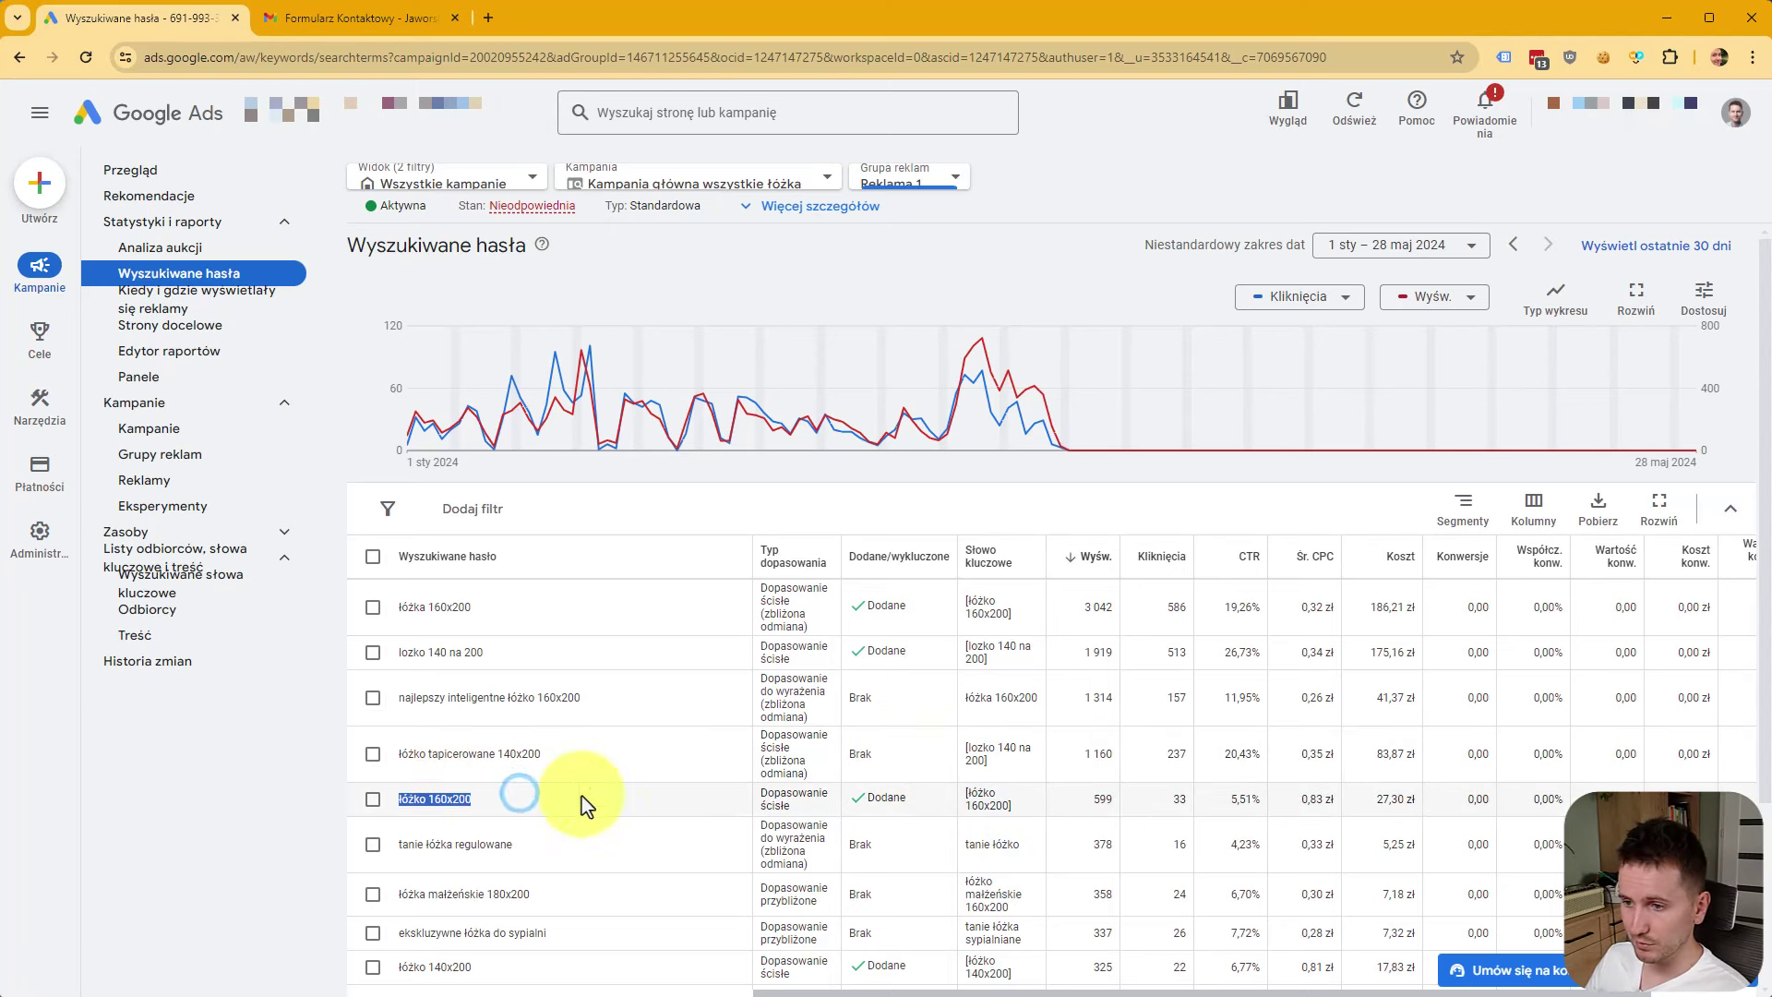
left_click(858, 801)
Compare the search term "tanie łóżka regulowane" with its matched keyword "tanie łóżko".
scroll(889, 808, "down", 1)
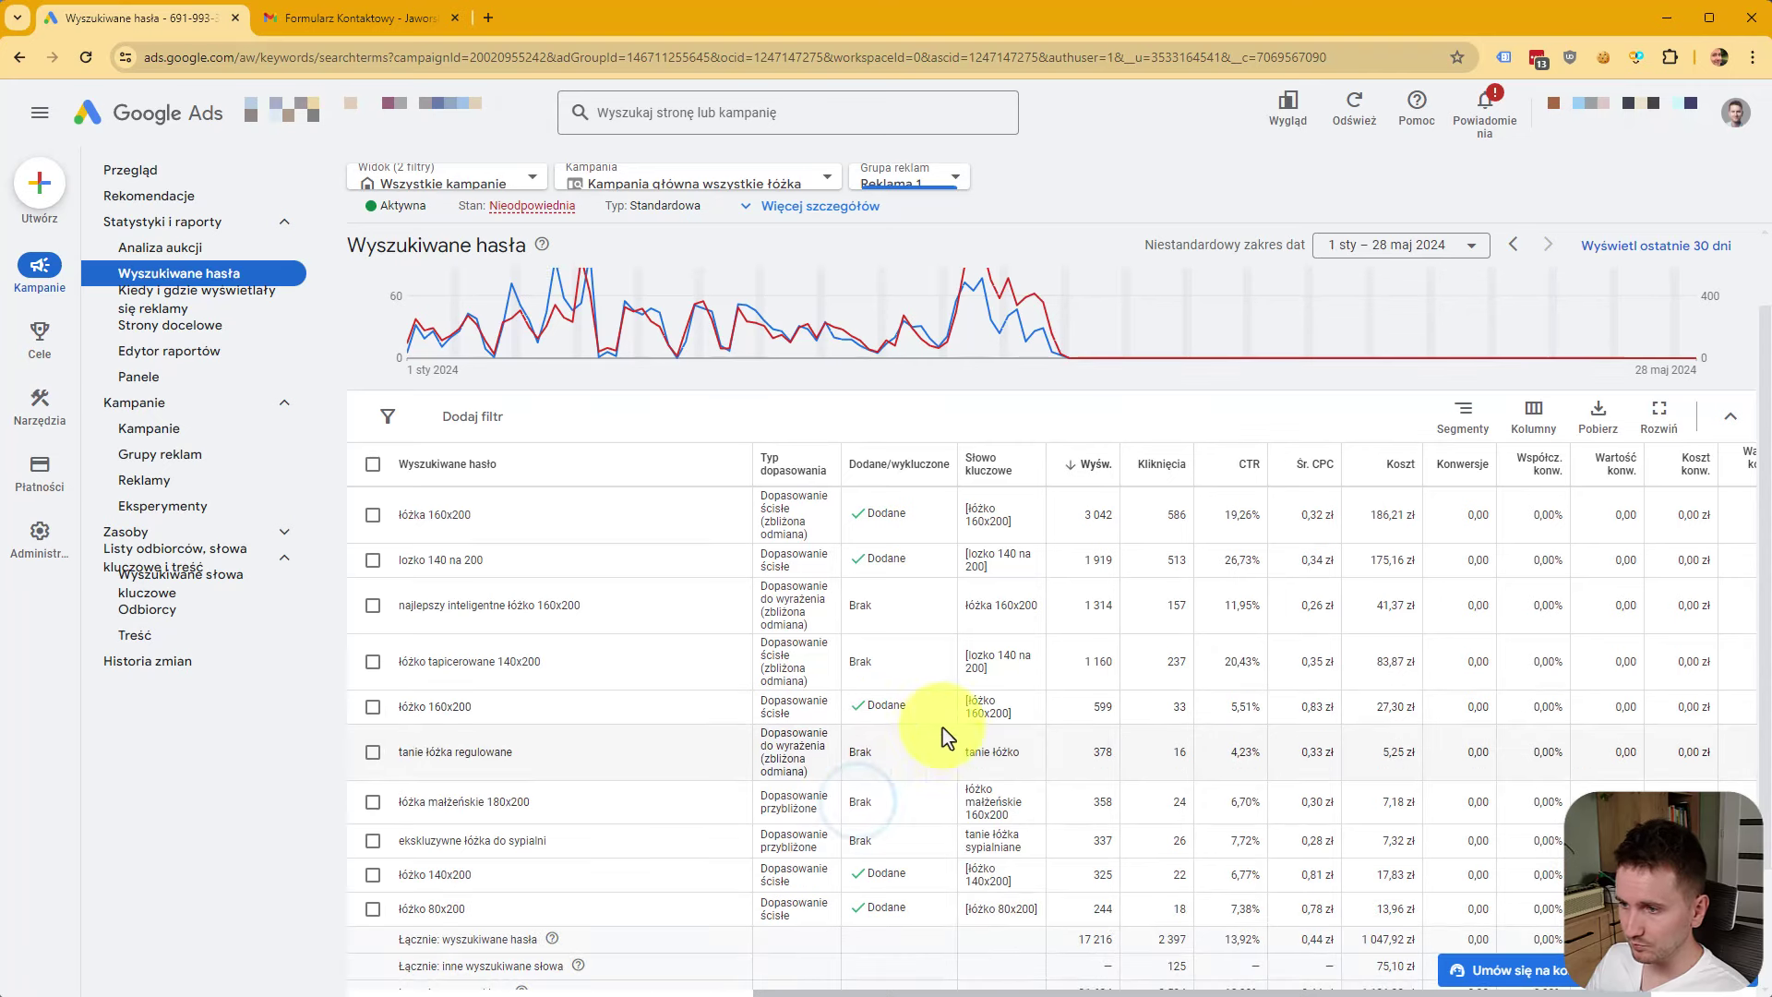
left_click_drag(1023, 762, 967, 752)
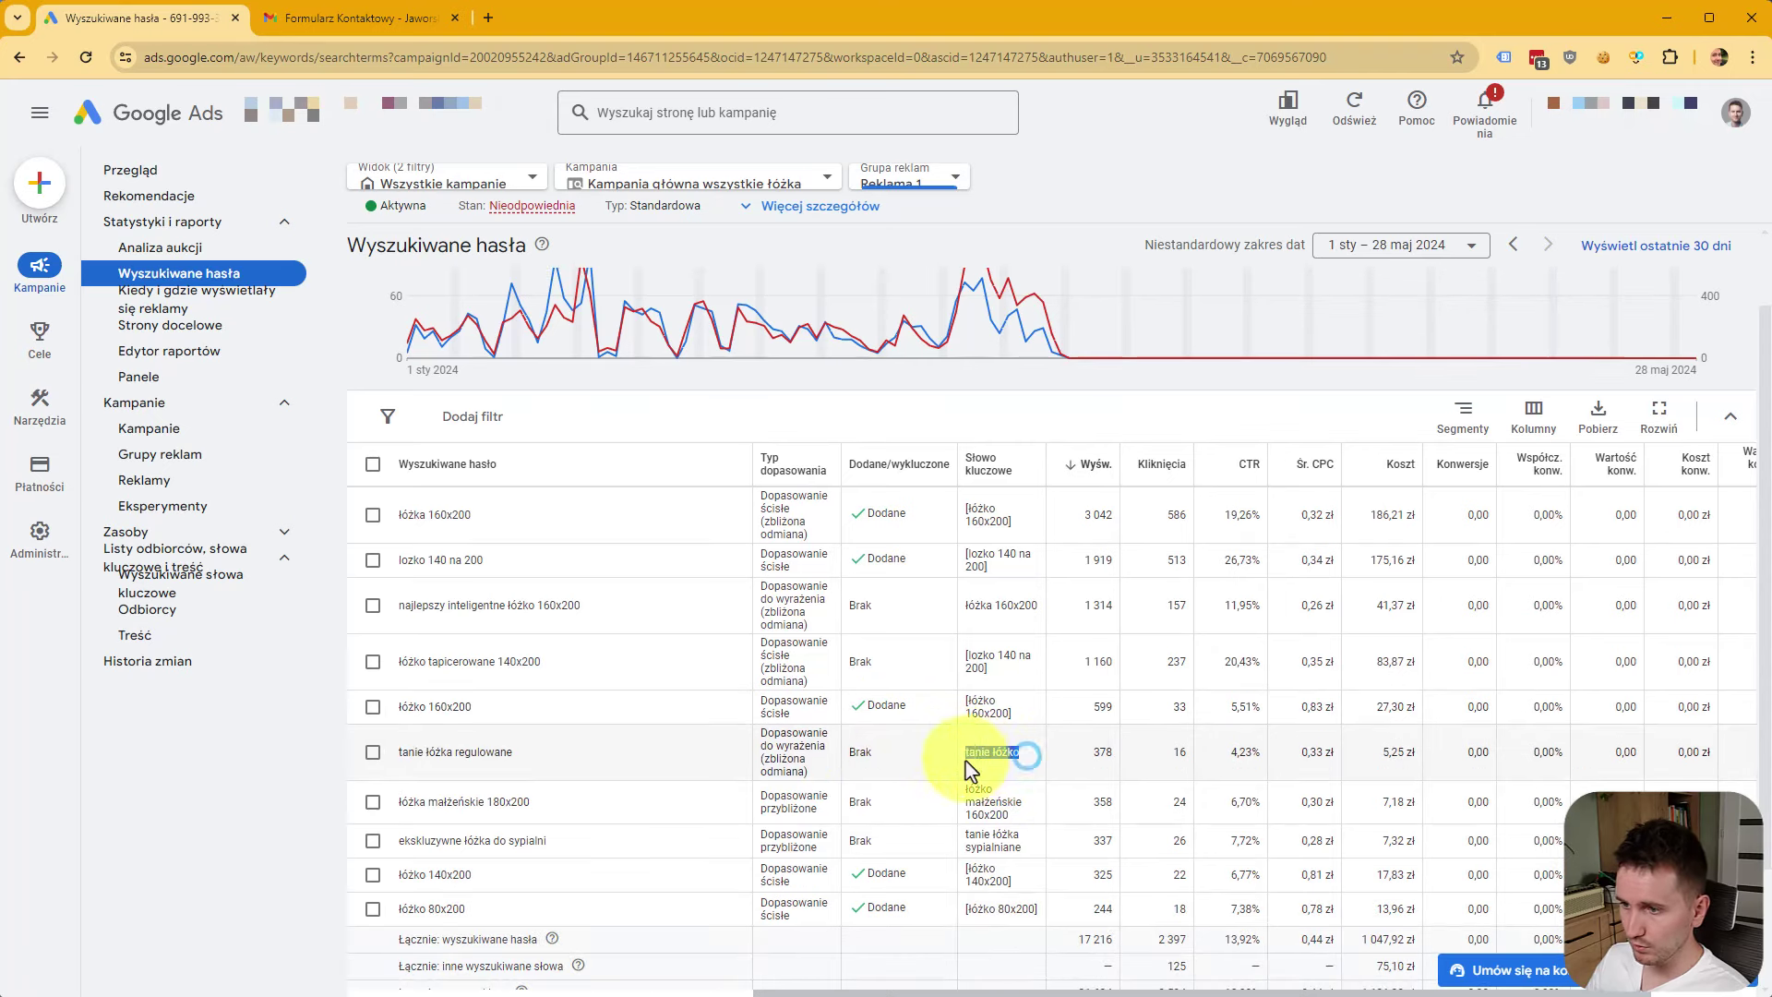
triple_click(571, 755)
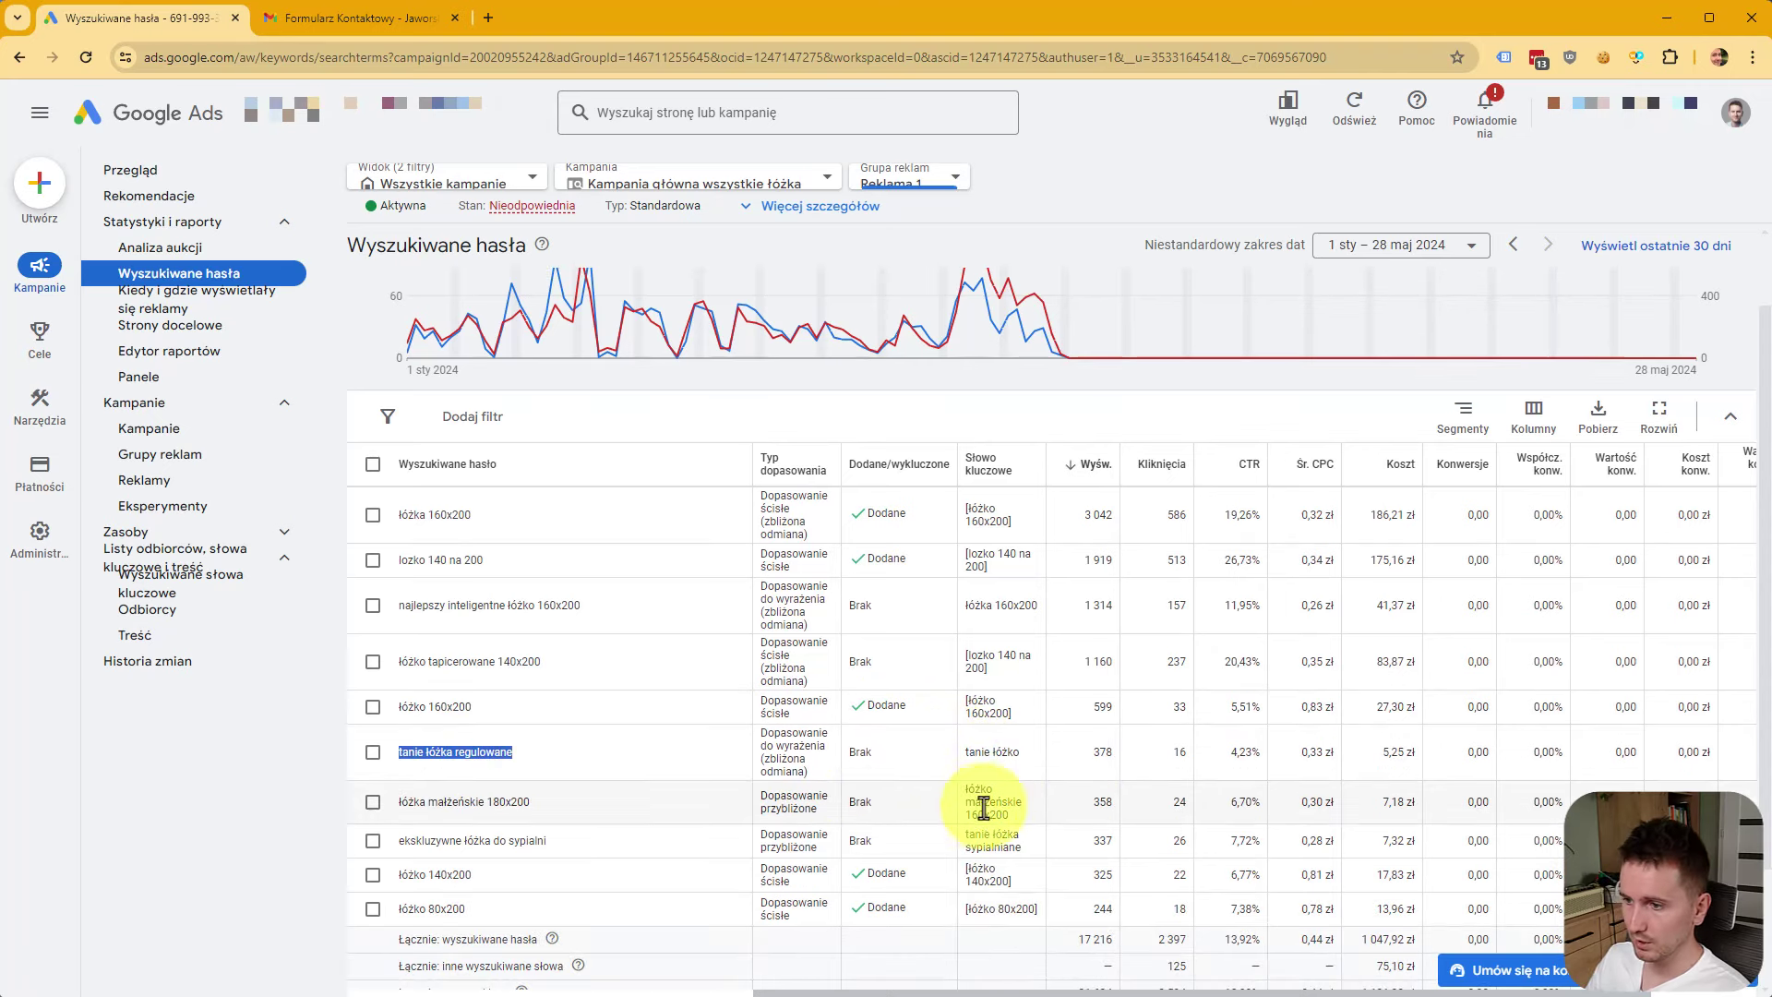
Compare the search term "łóżka małżeńskie 180x200" with its matched keyword "łóżko małżeńskie 160x200", focusing on the bed sizes.
left_click_drag(1022, 816, 968, 791)
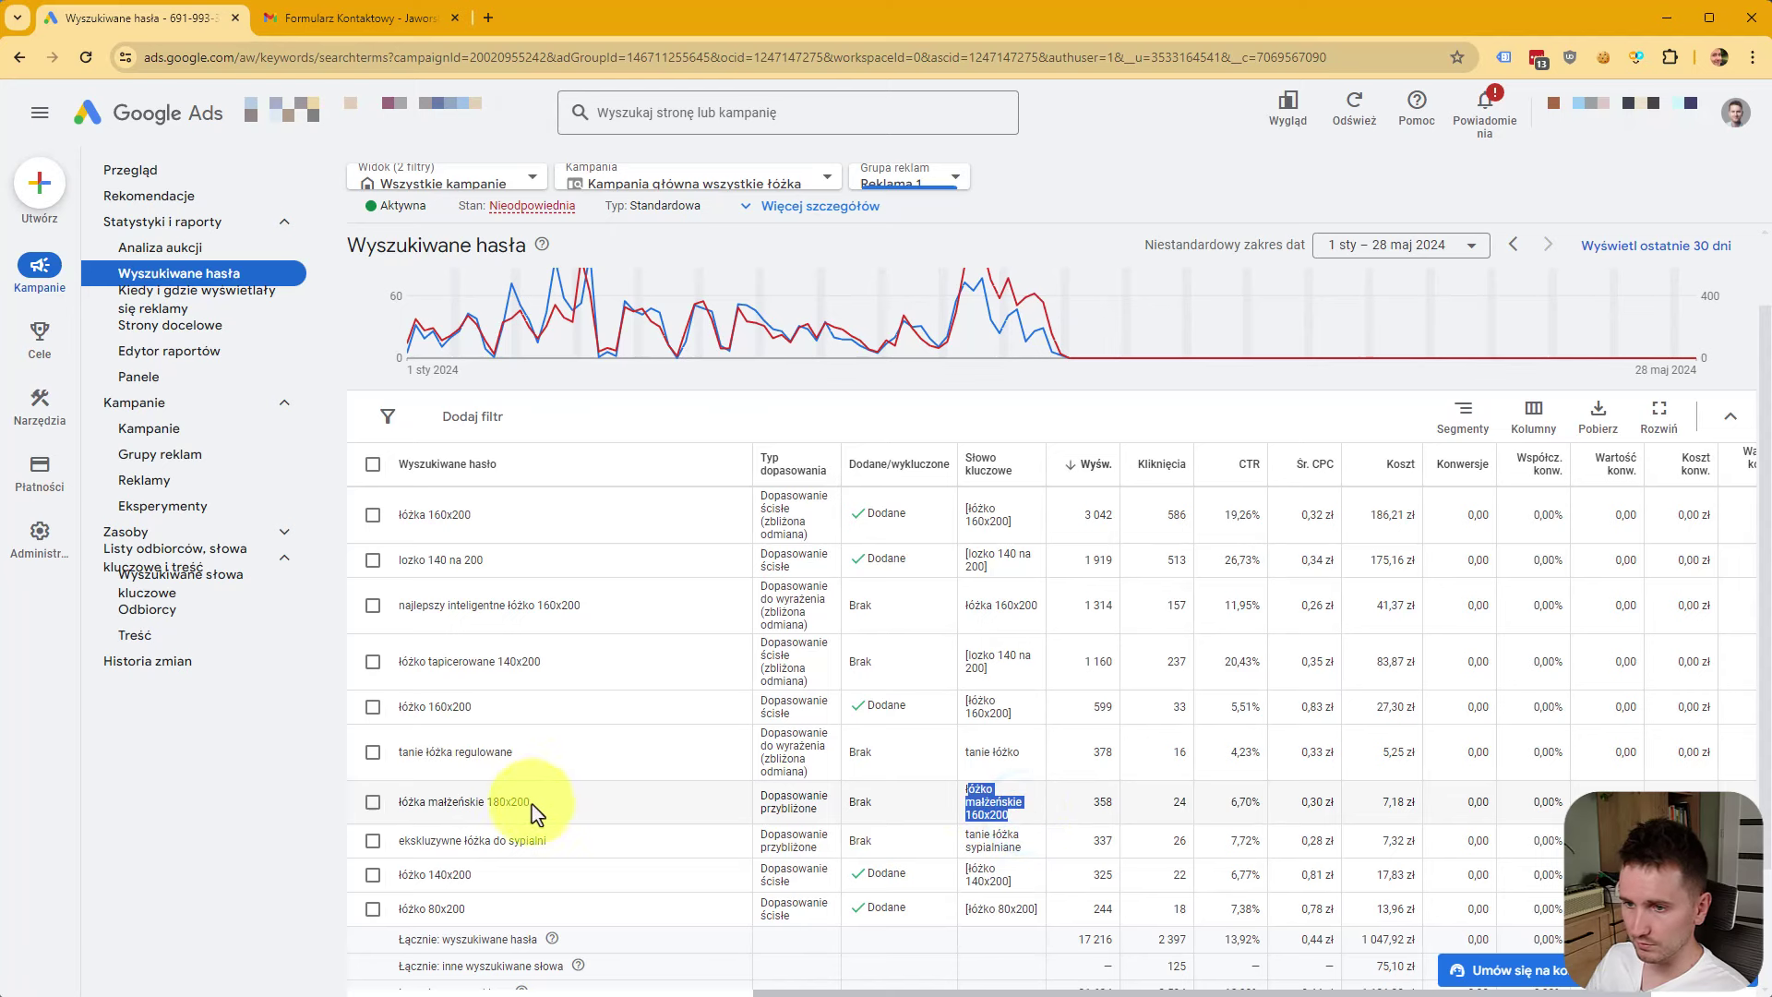
left_click_drag(533, 801, 406, 803)
left_click(1010, 818)
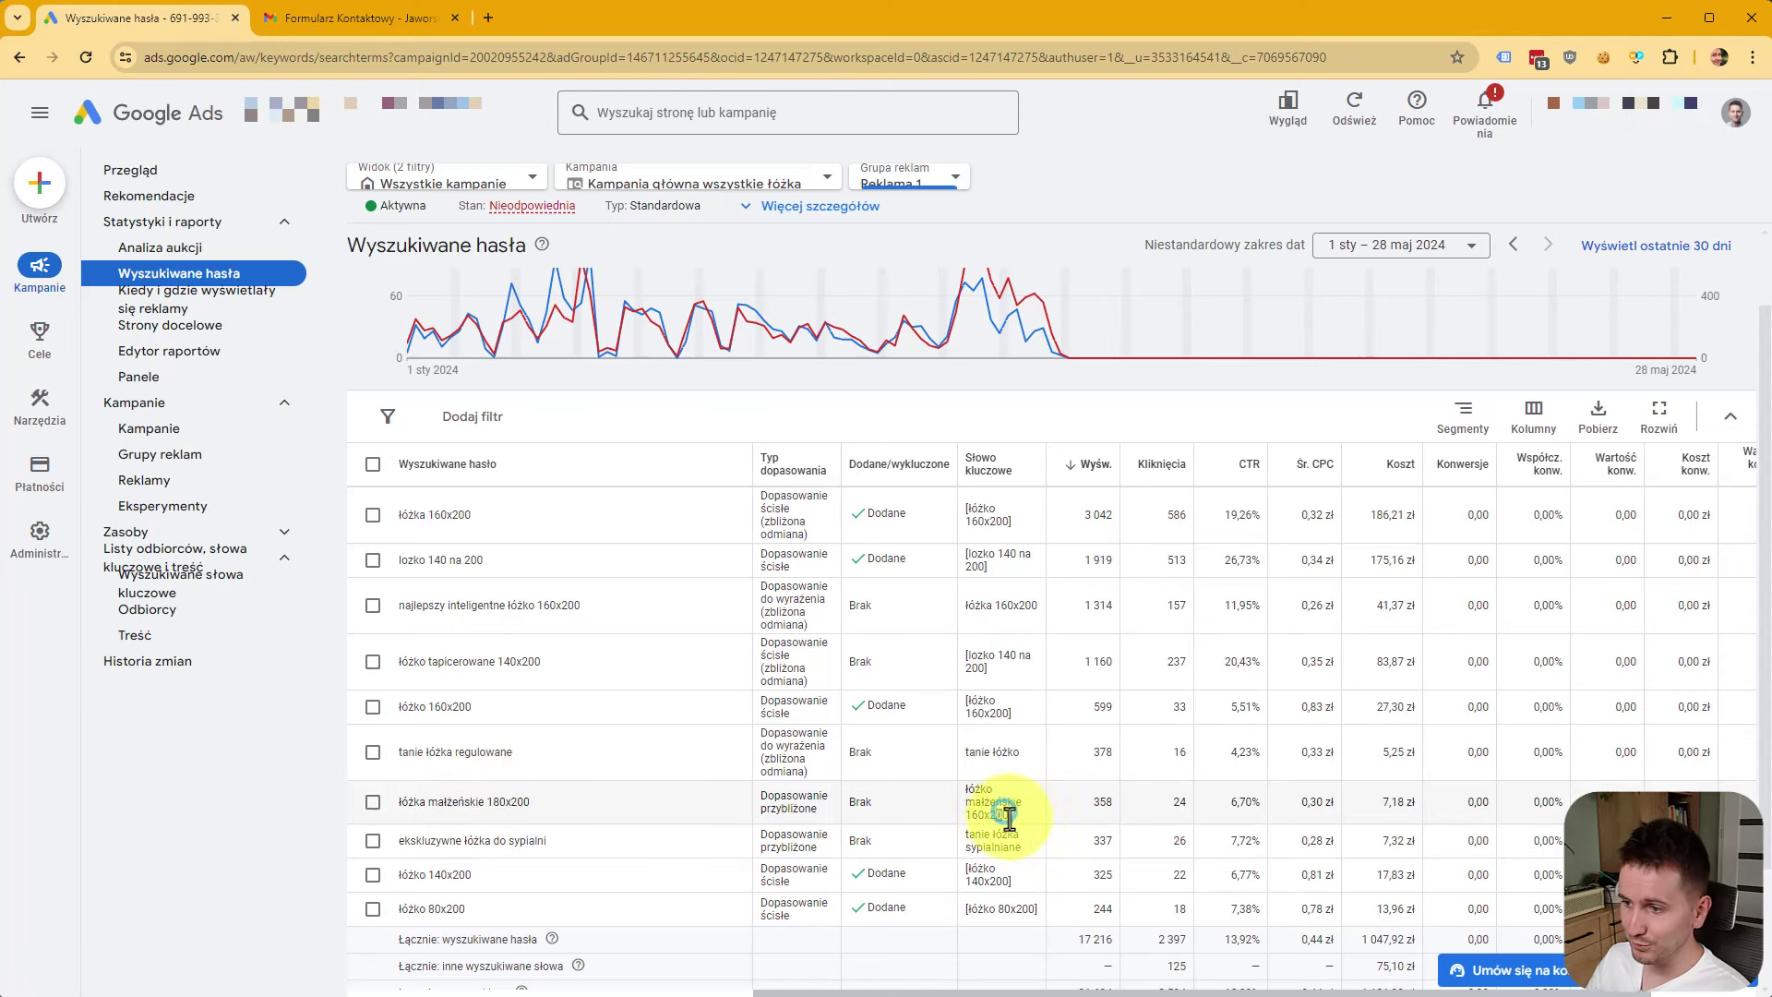
left_click_drag(1022, 822, 951, 810)
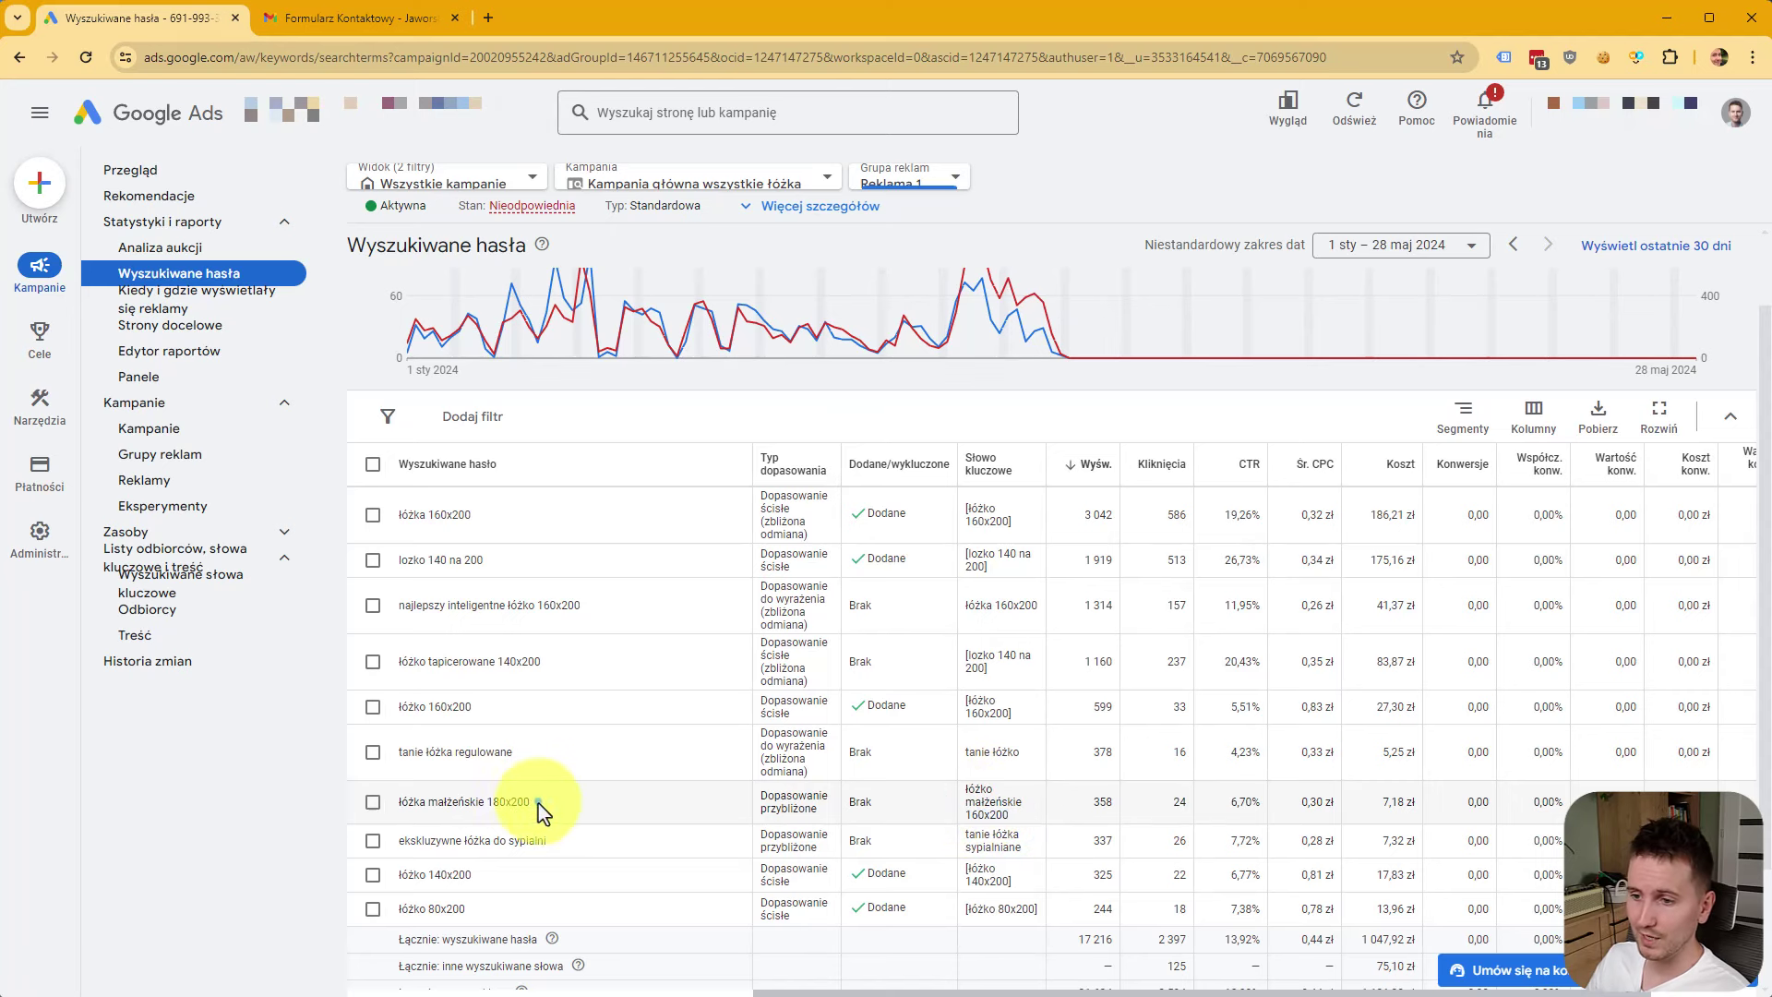
left_click_drag(538, 801, 484, 802)
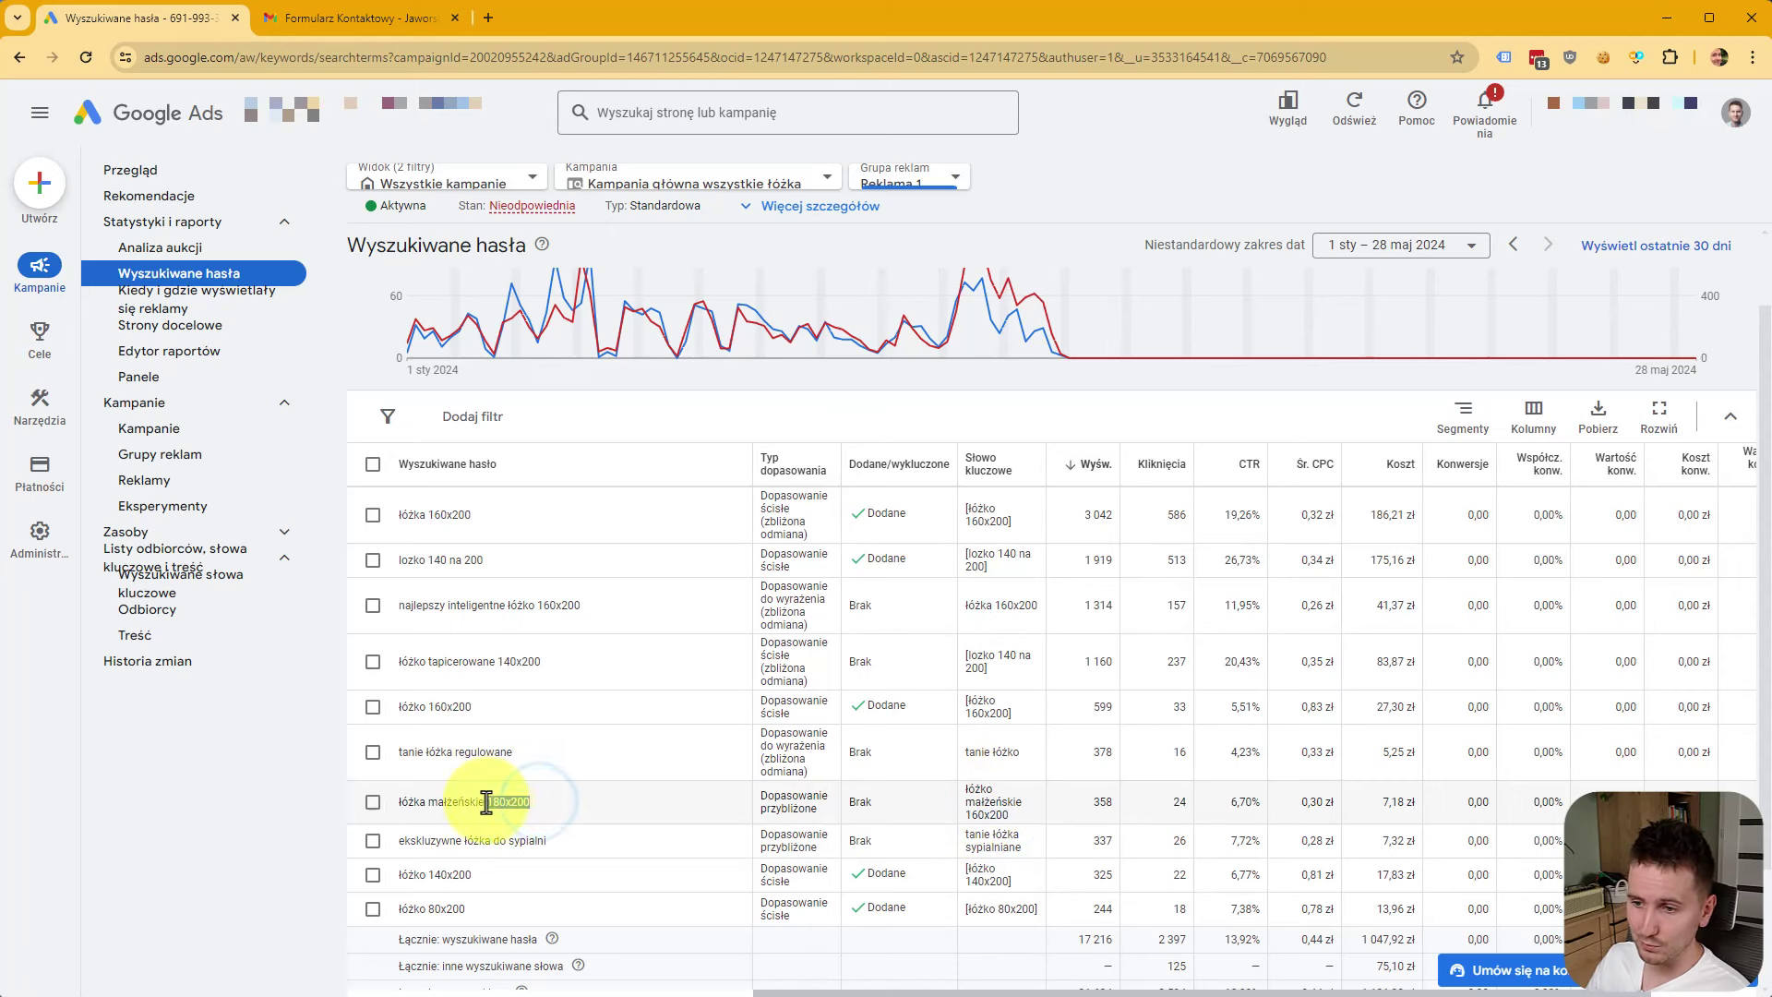
left_click(567, 810)
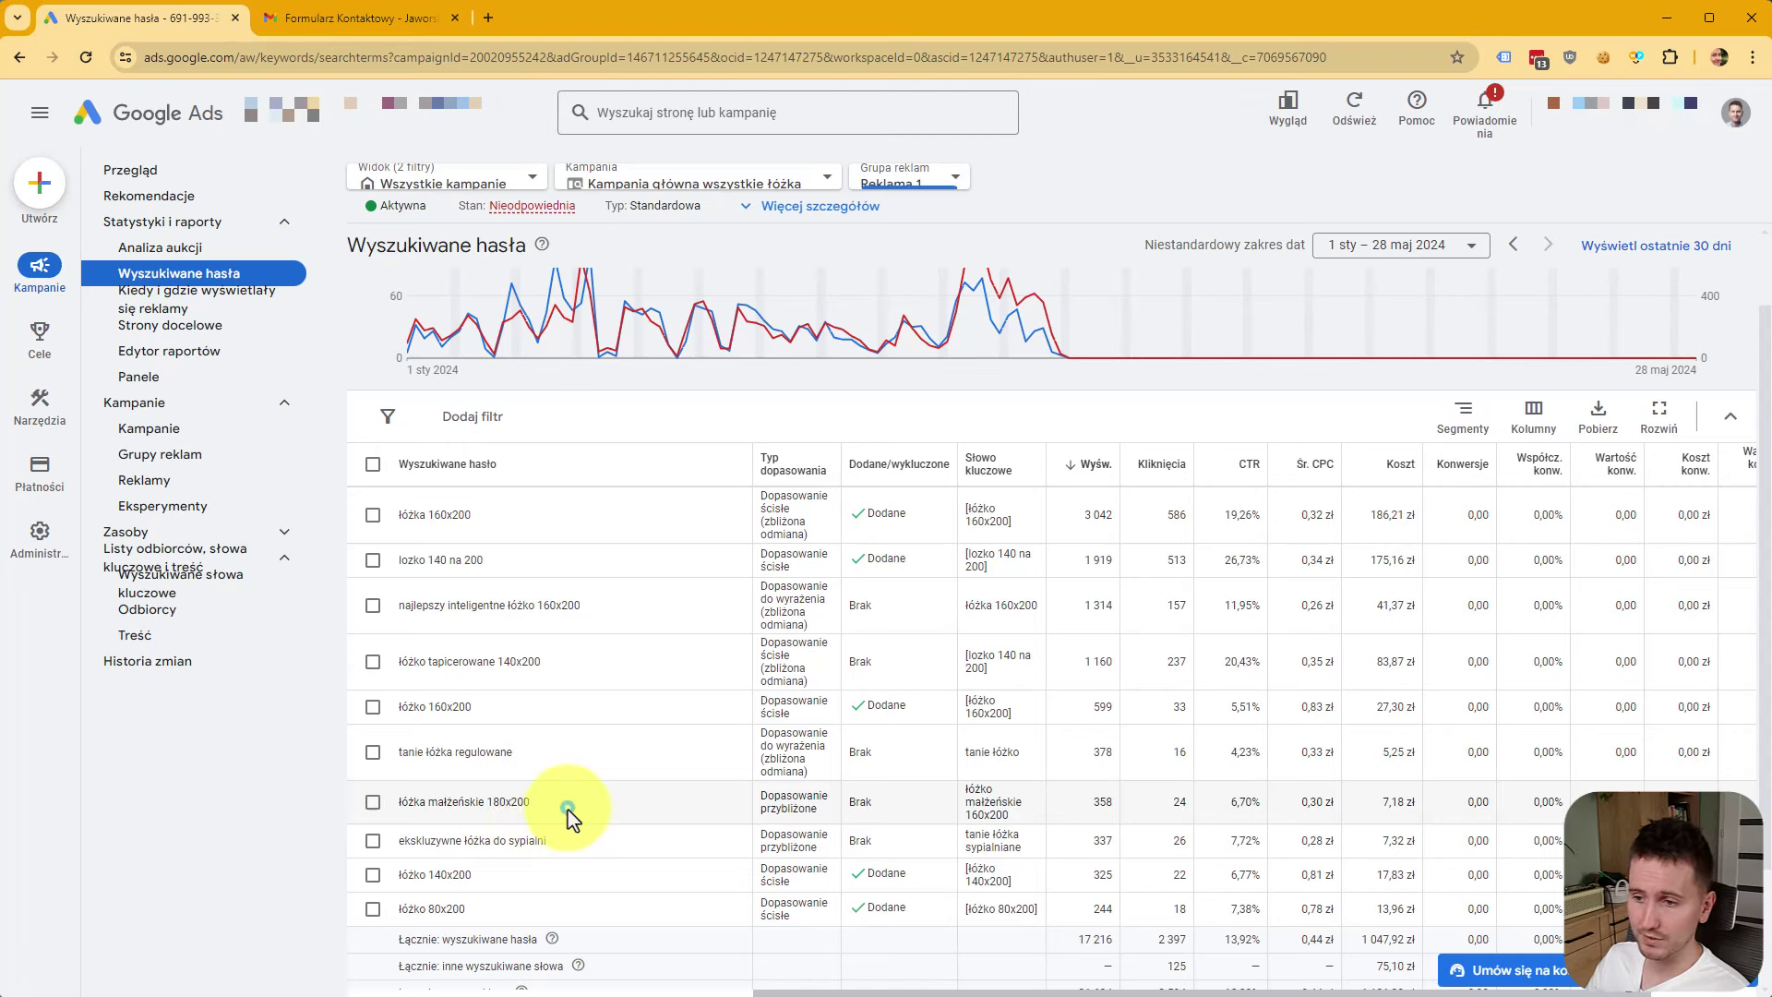
left_click_drag(540, 803, 484, 803)
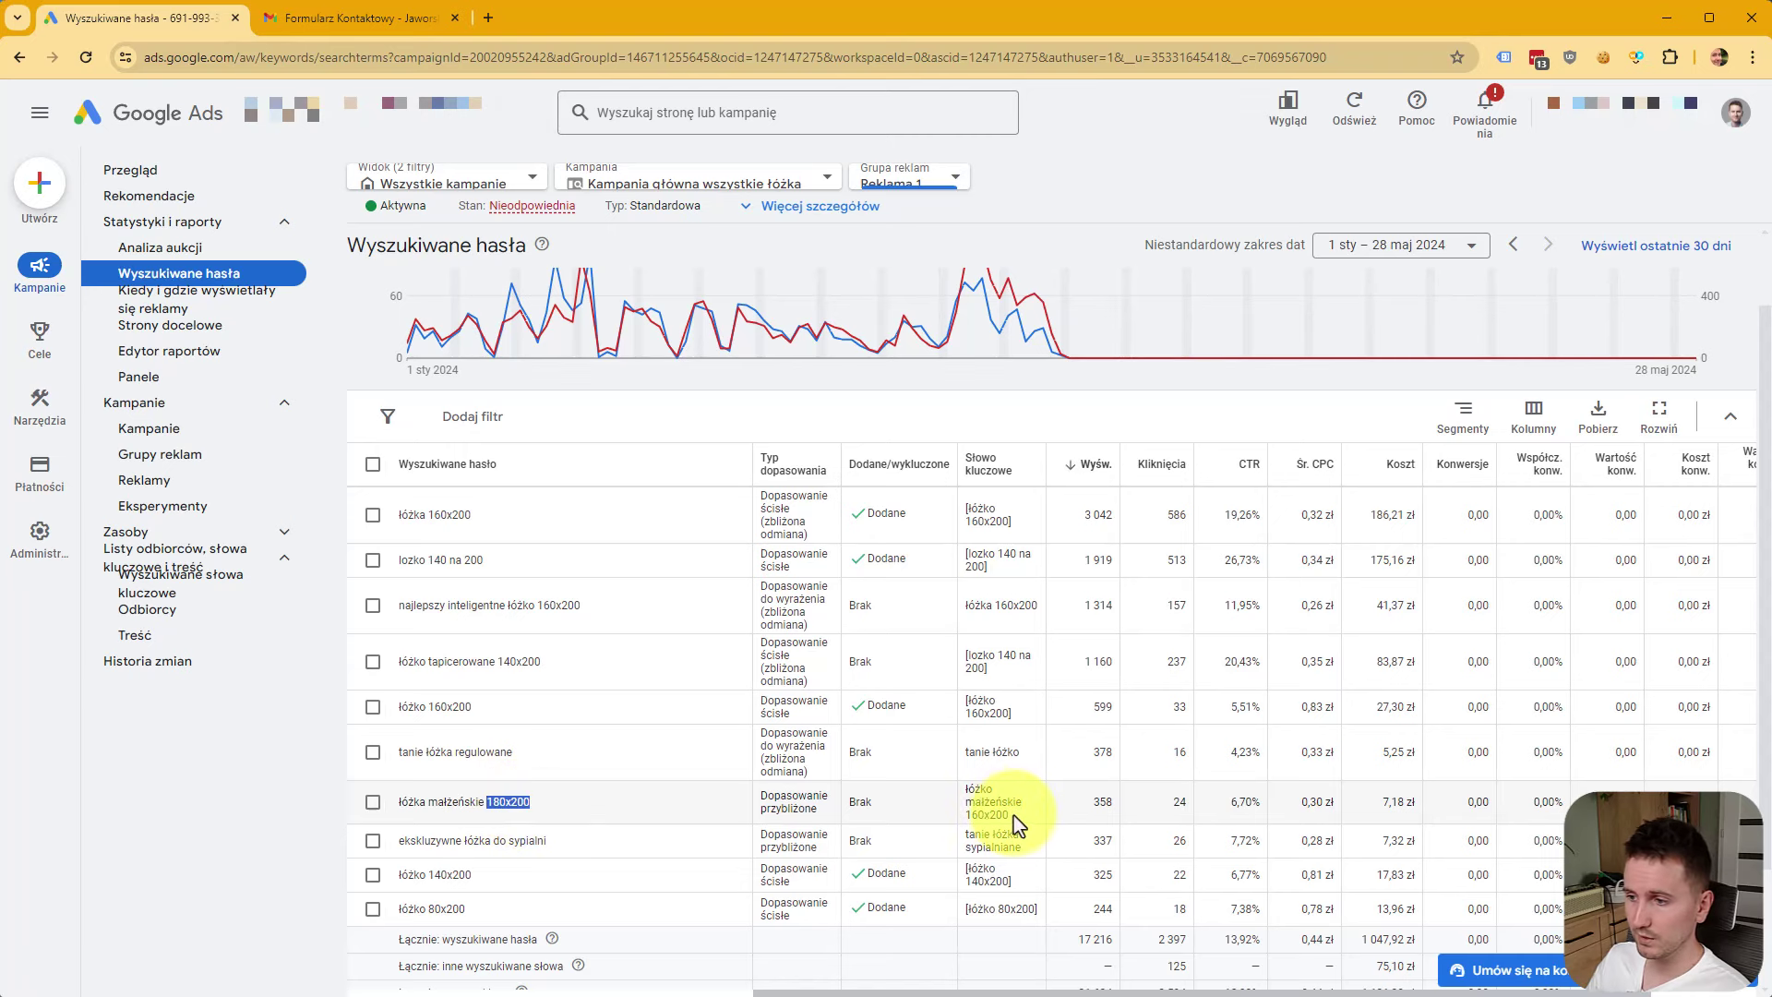
left_click_drag(1013, 815, 958, 821)
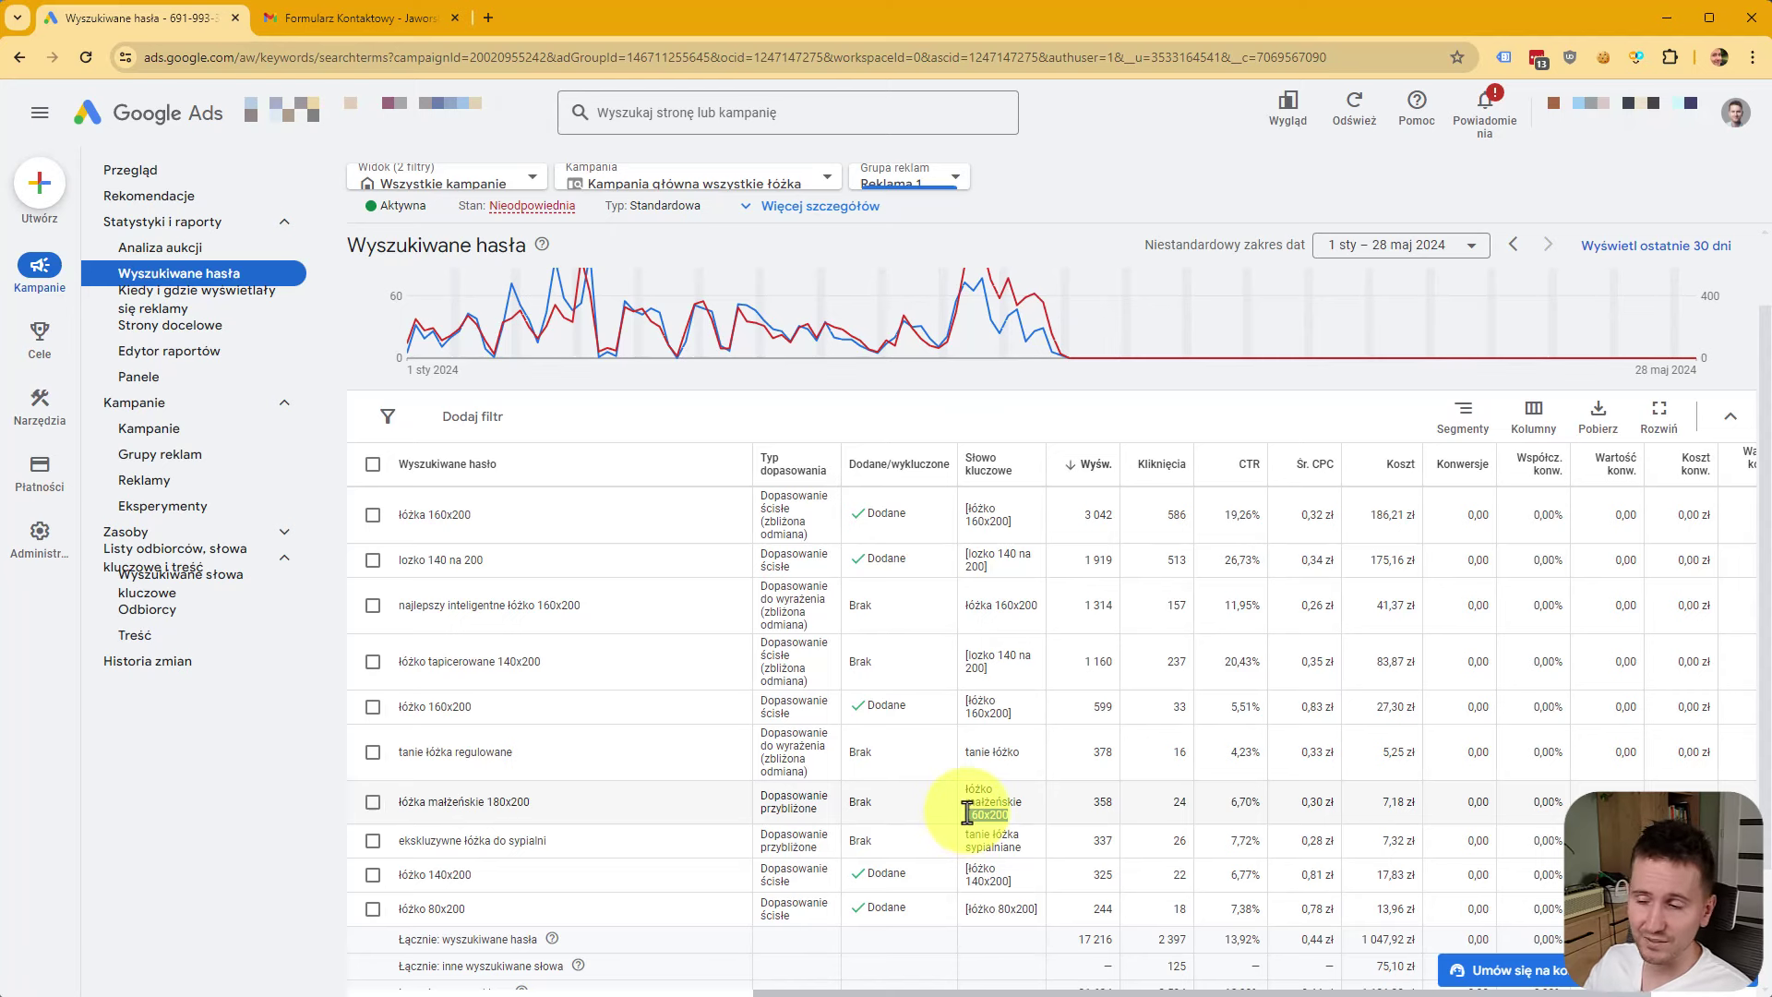
left_click(978, 809)
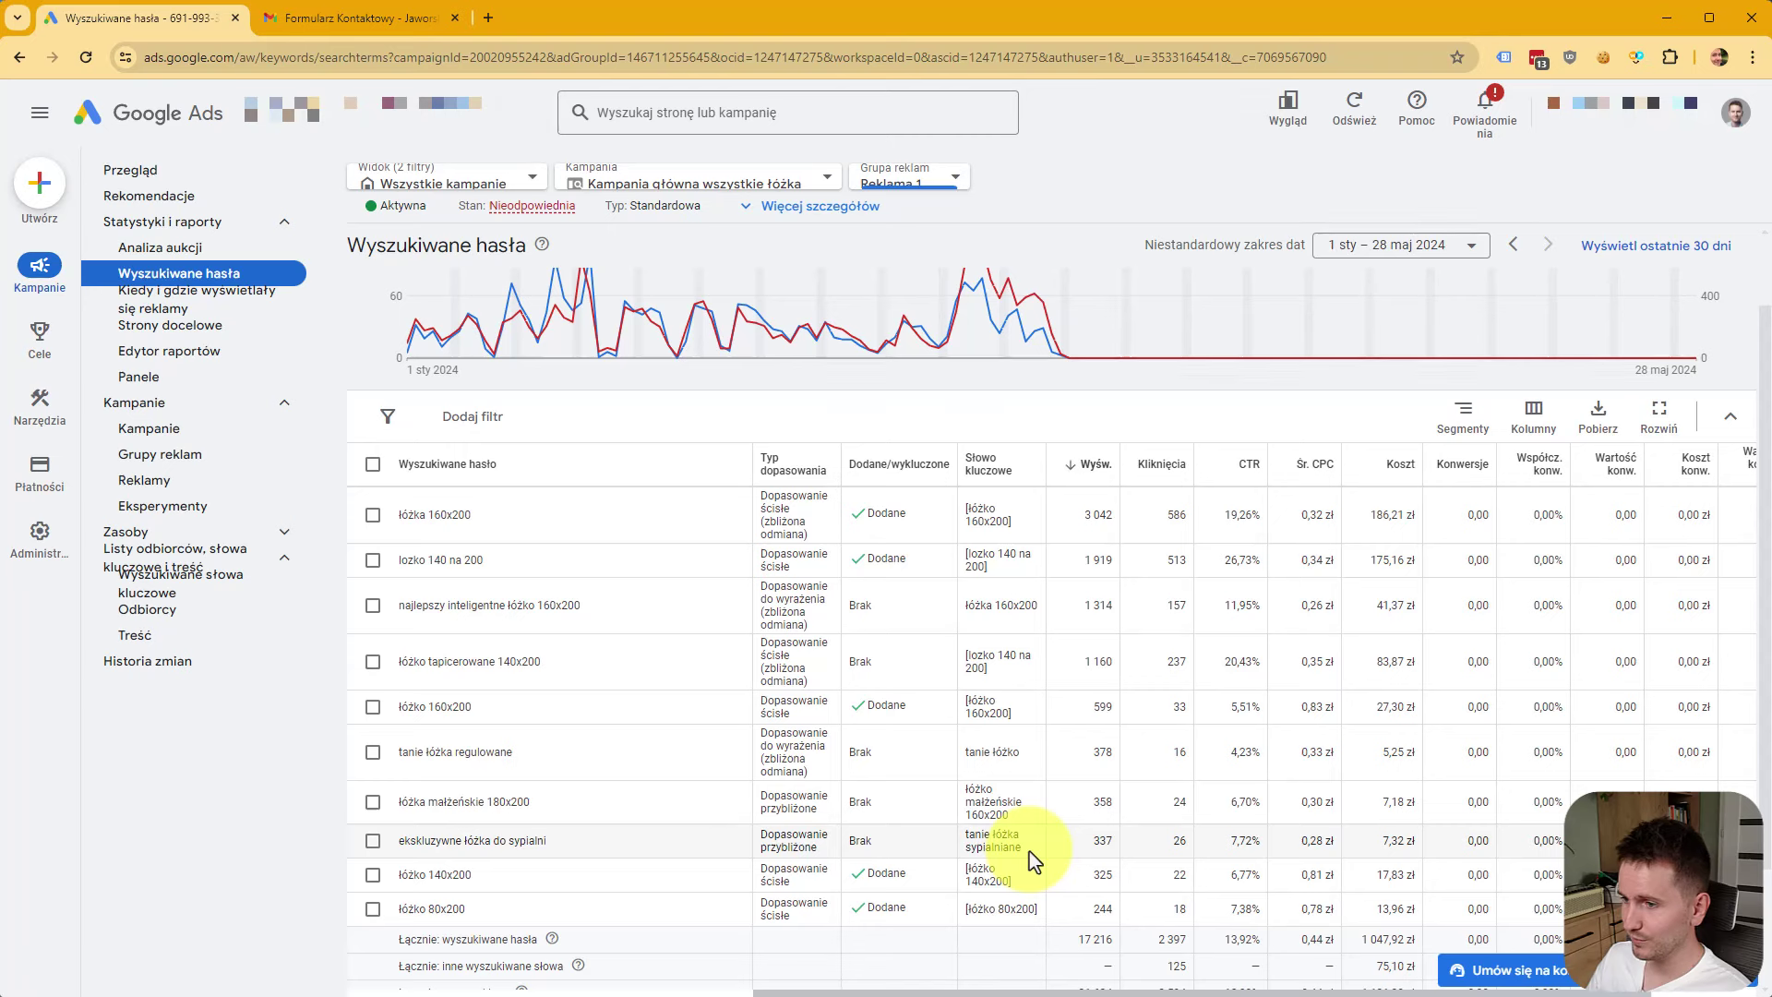
Compare the search term "ekskluzywne łóżka do sypialni" with its matched keyword "tanie łóżka sypialniane" and look over the last terms and totals.
left_click_drag(1024, 847, 963, 836)
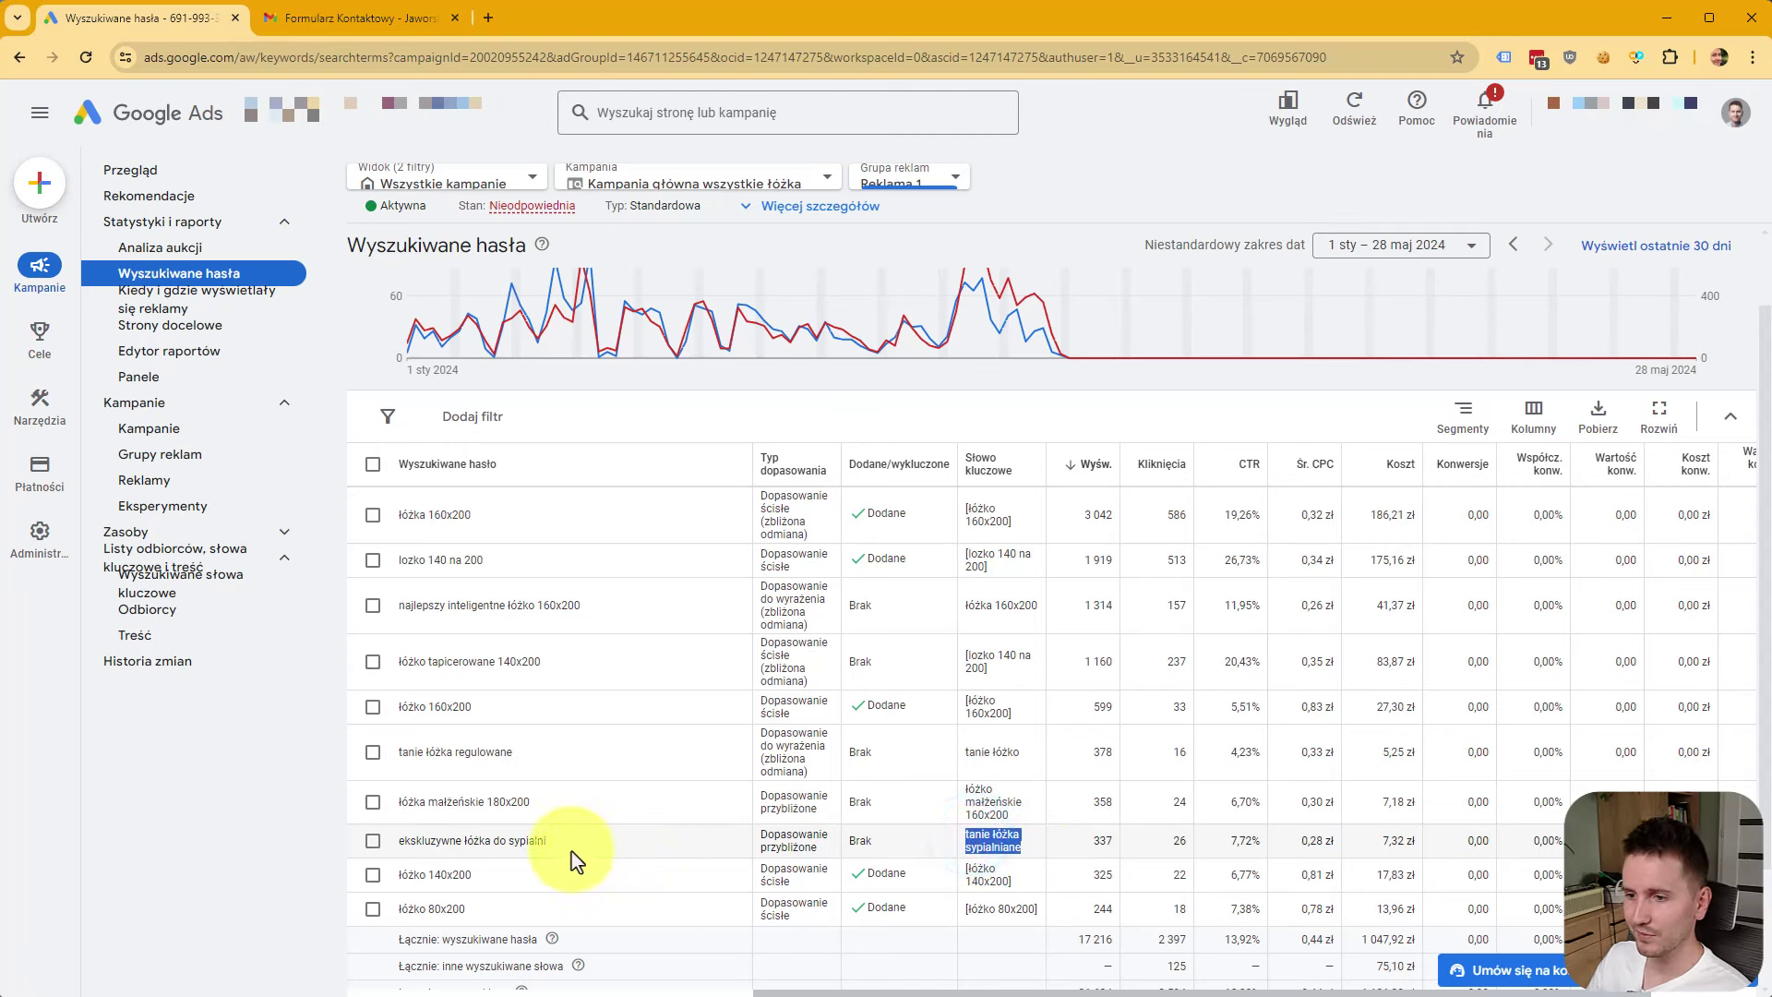
left_click_drag(573, 841, 414, 846)
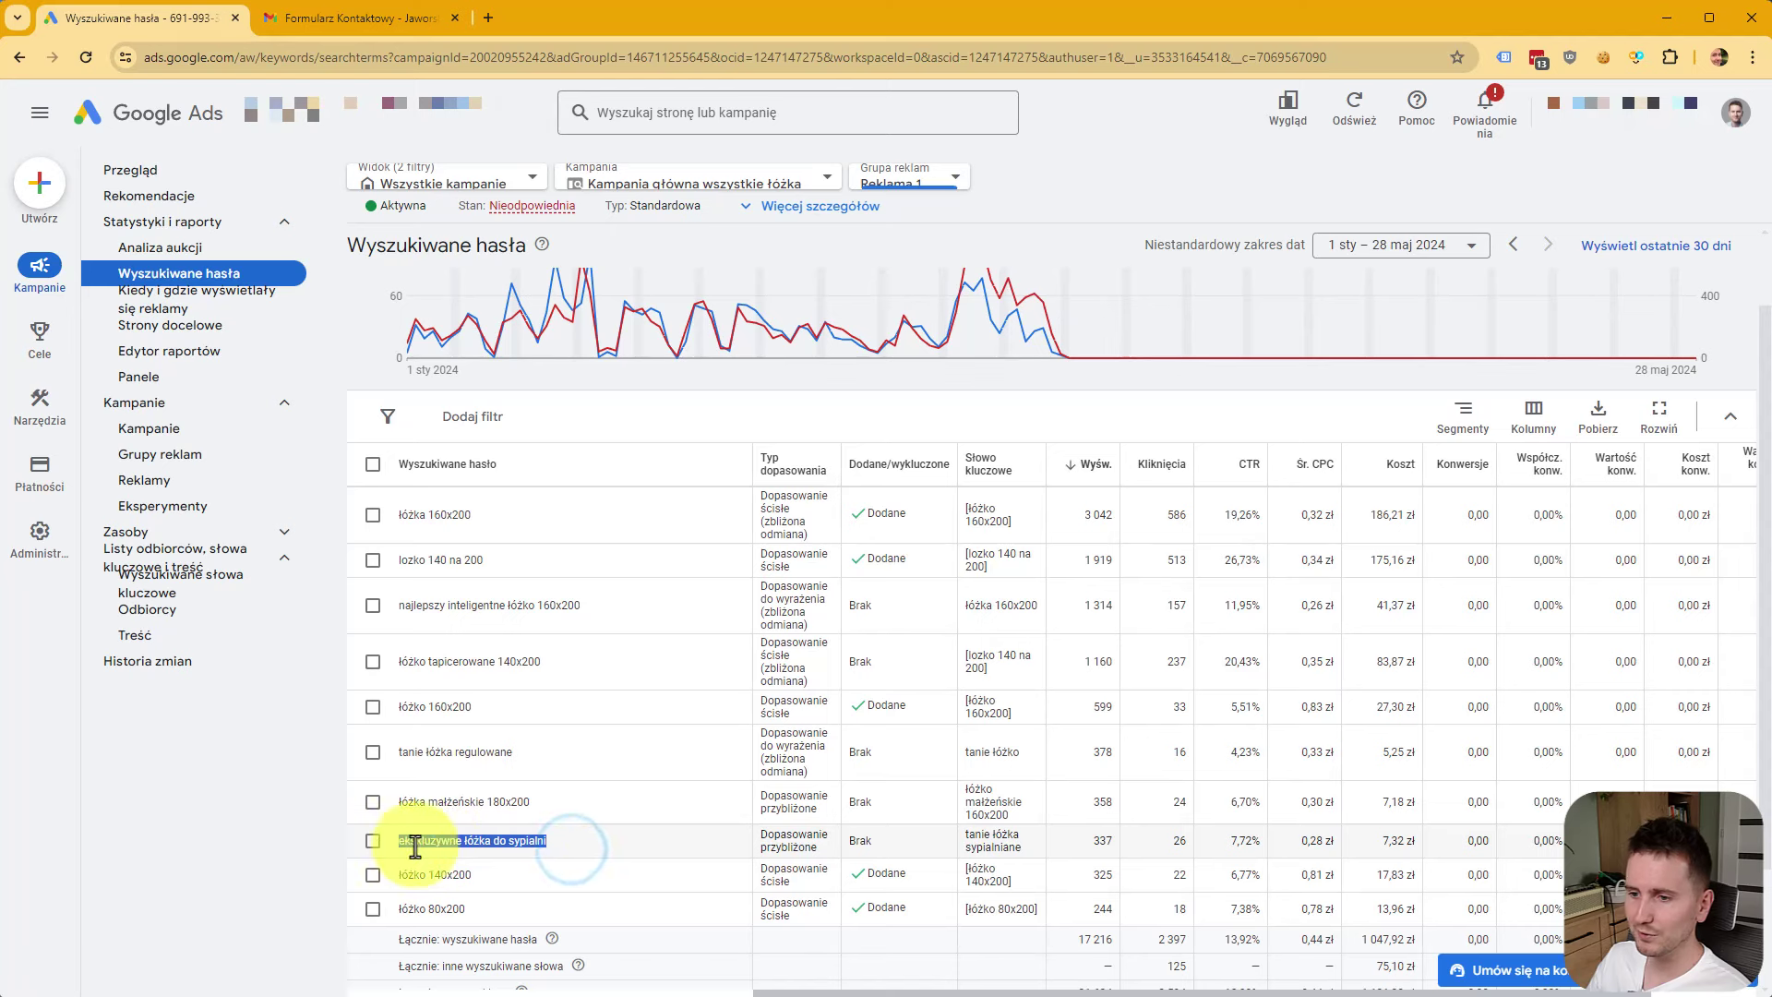
left_click(591, 845)
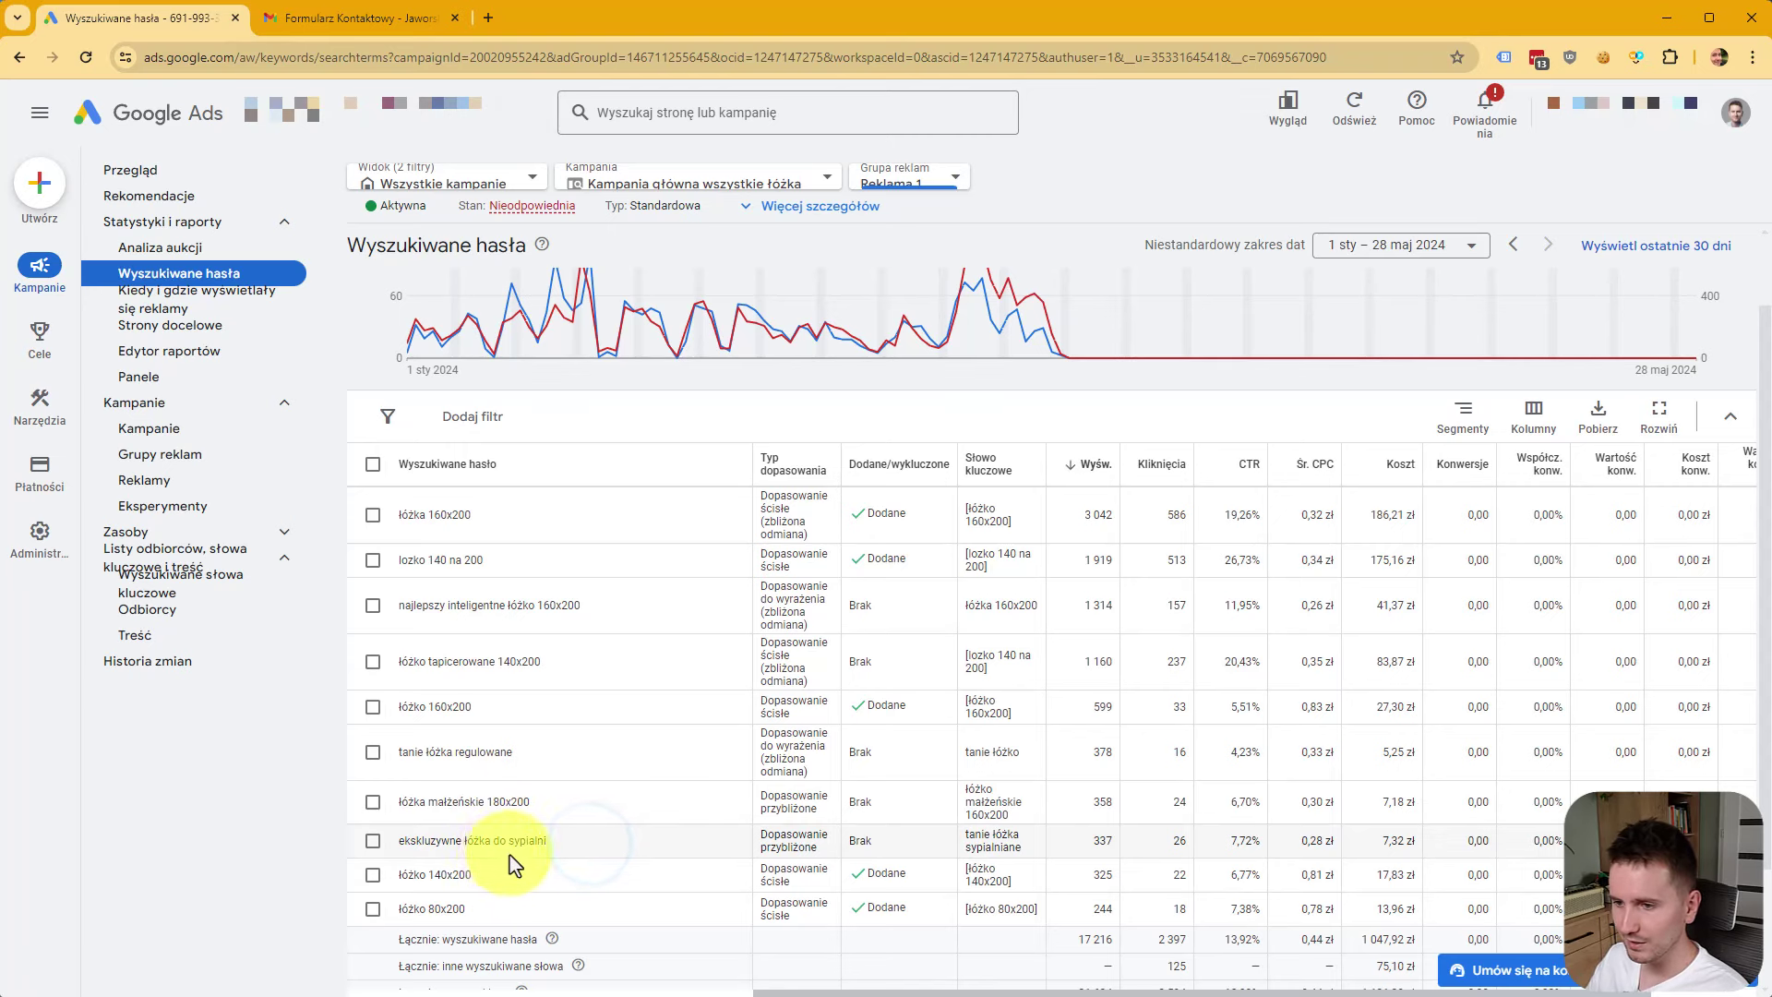
left_click_drag(398, 842, 663, 861)
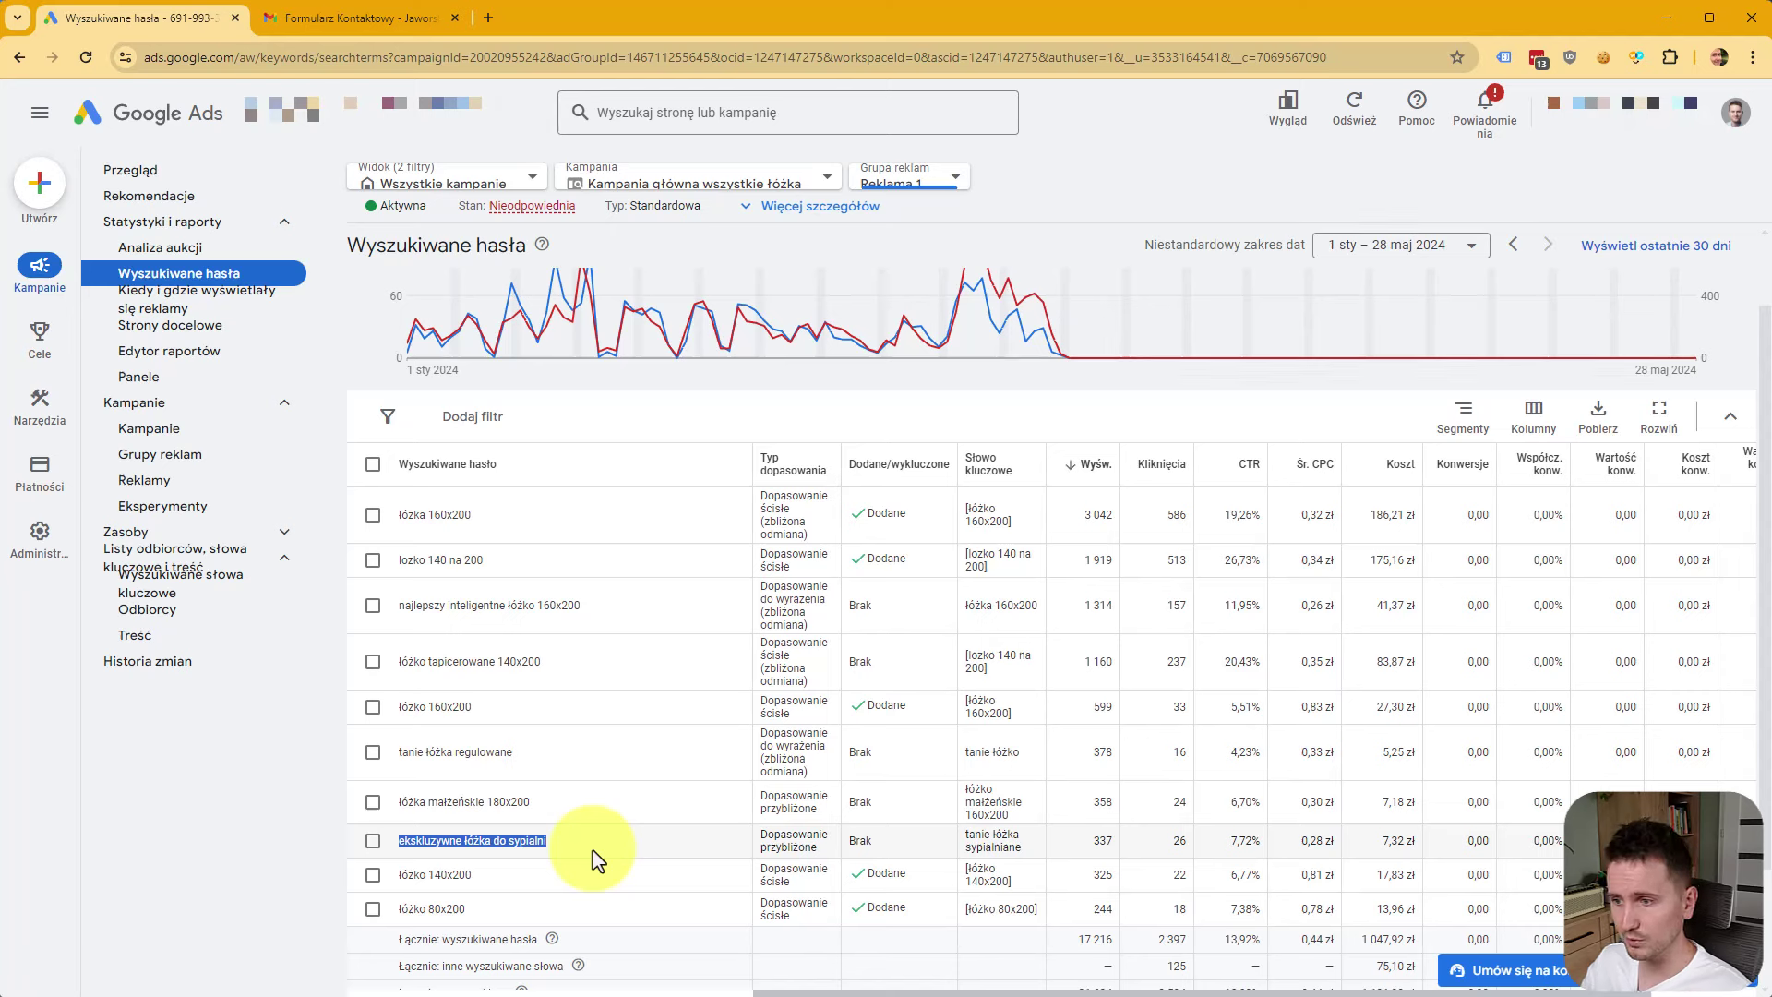
left_click_drag(1024, 858, 964, 841)
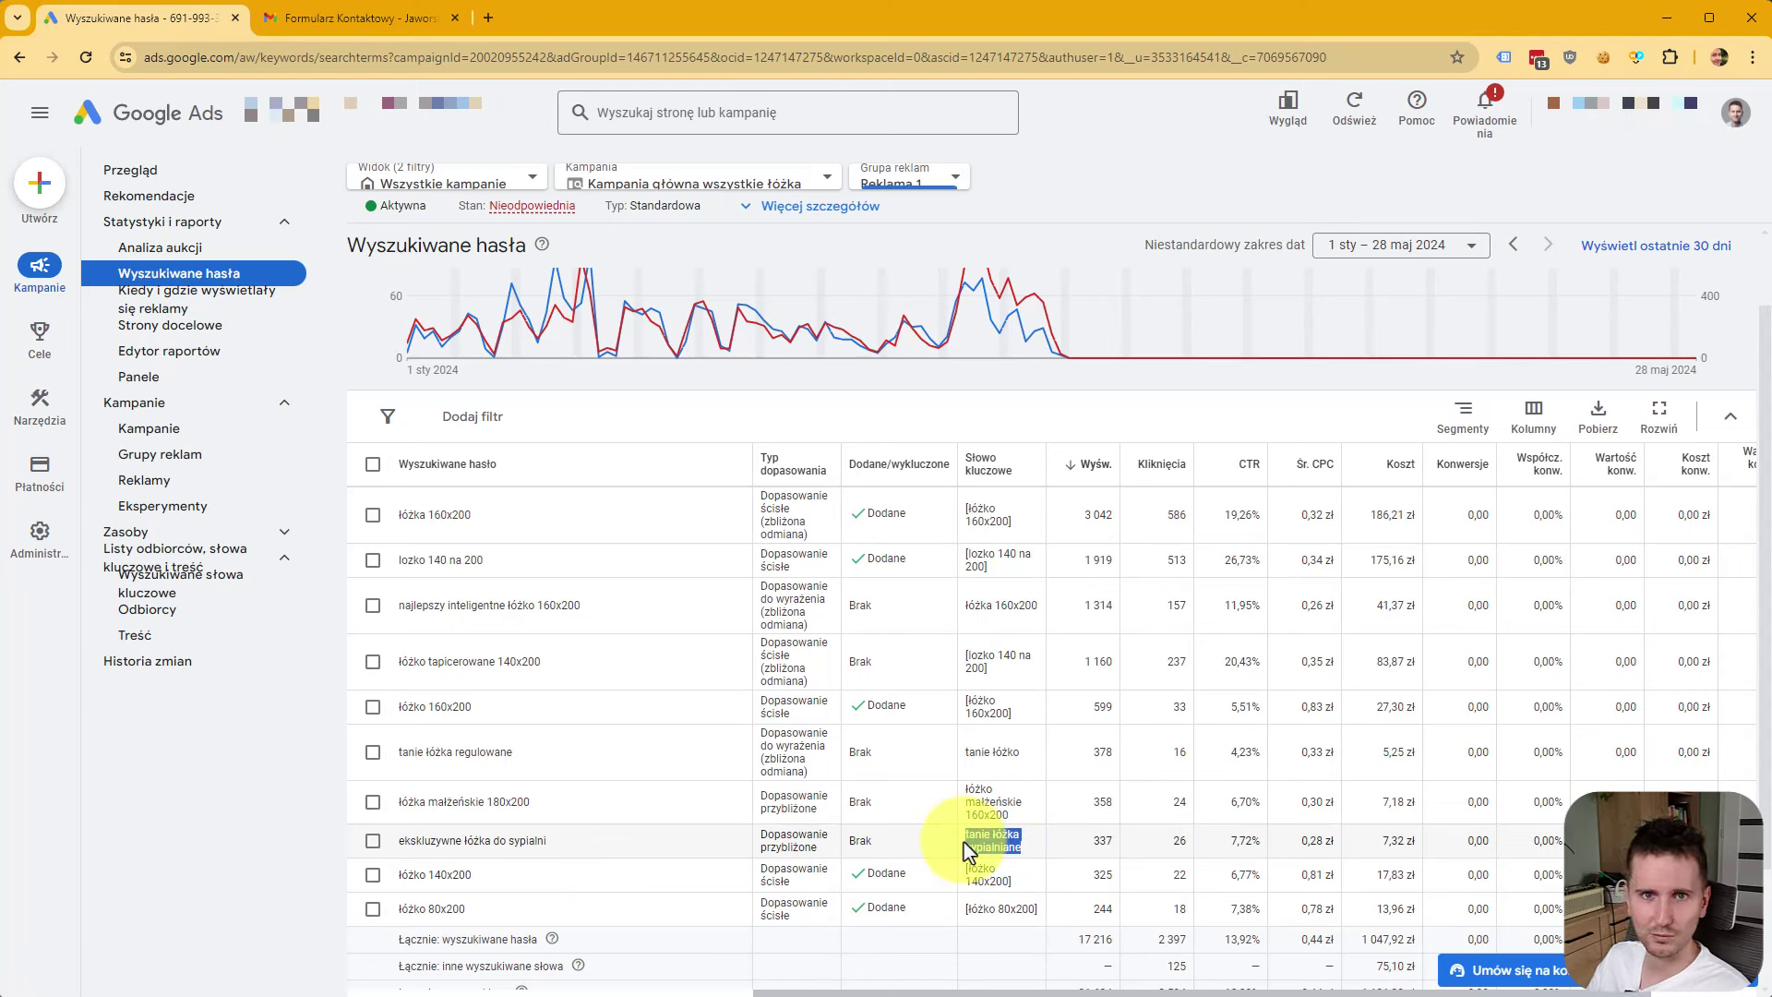
left_click(1020, 844)
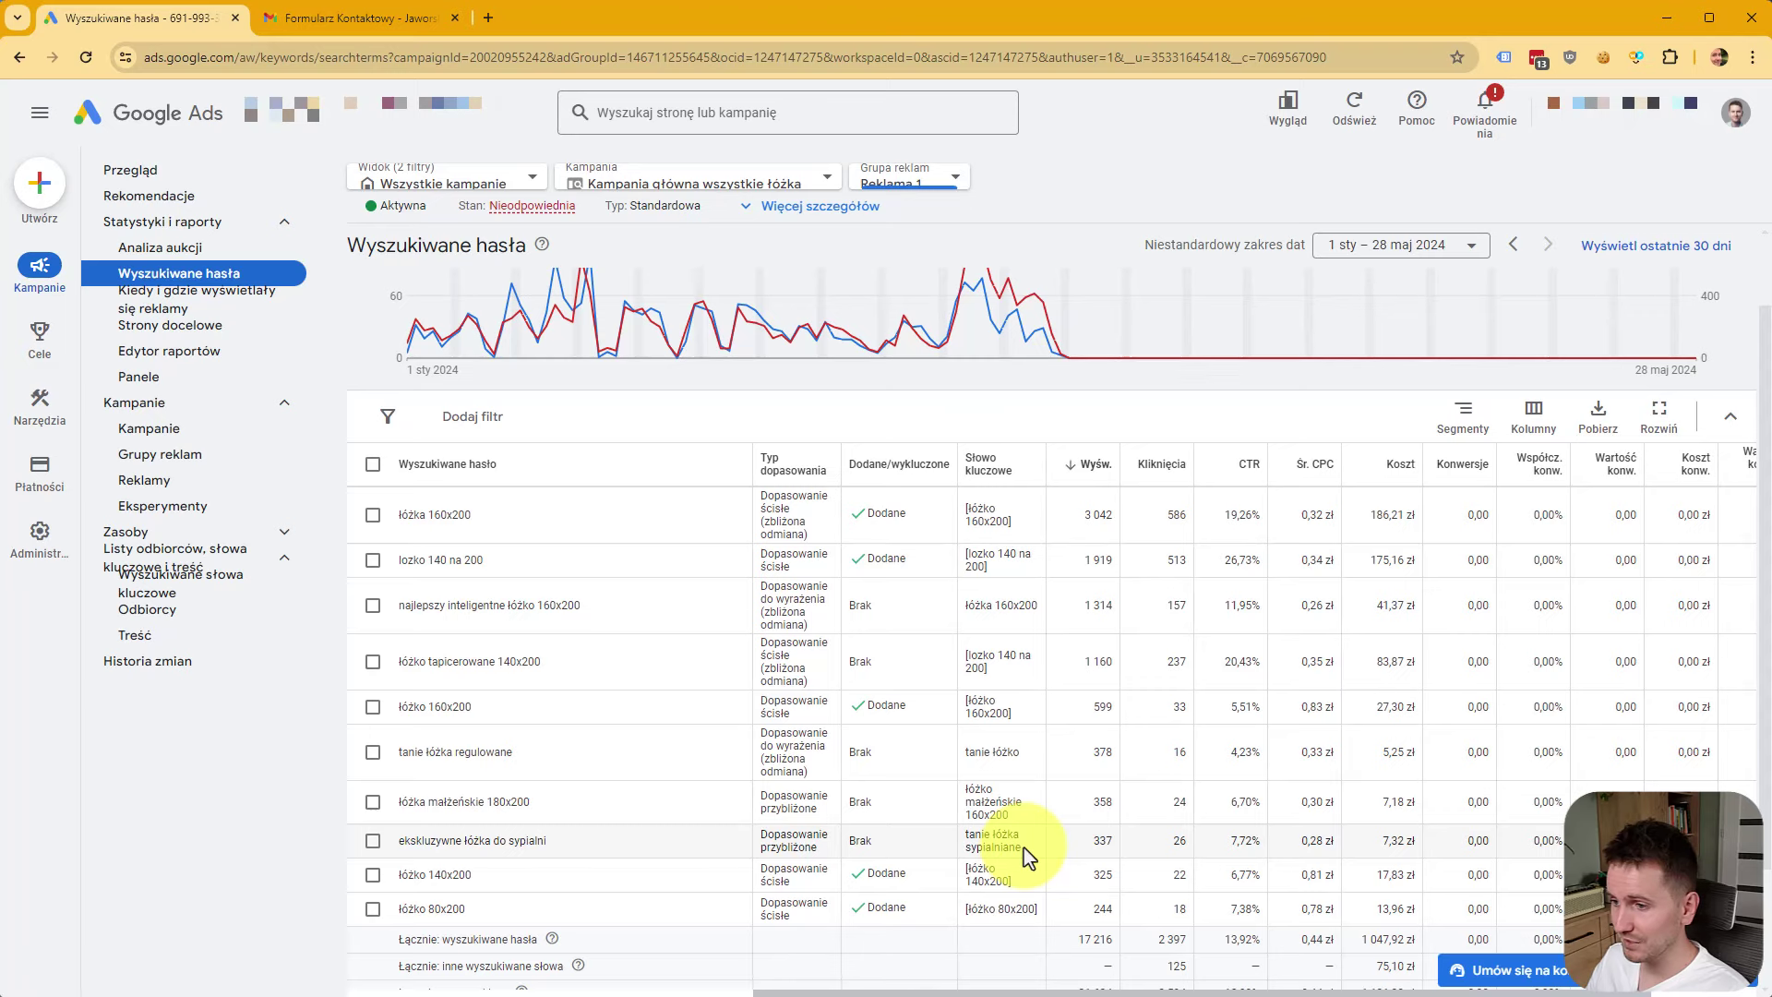
left_click(1026, 856)
scroll(1024, 853, "down", 2)
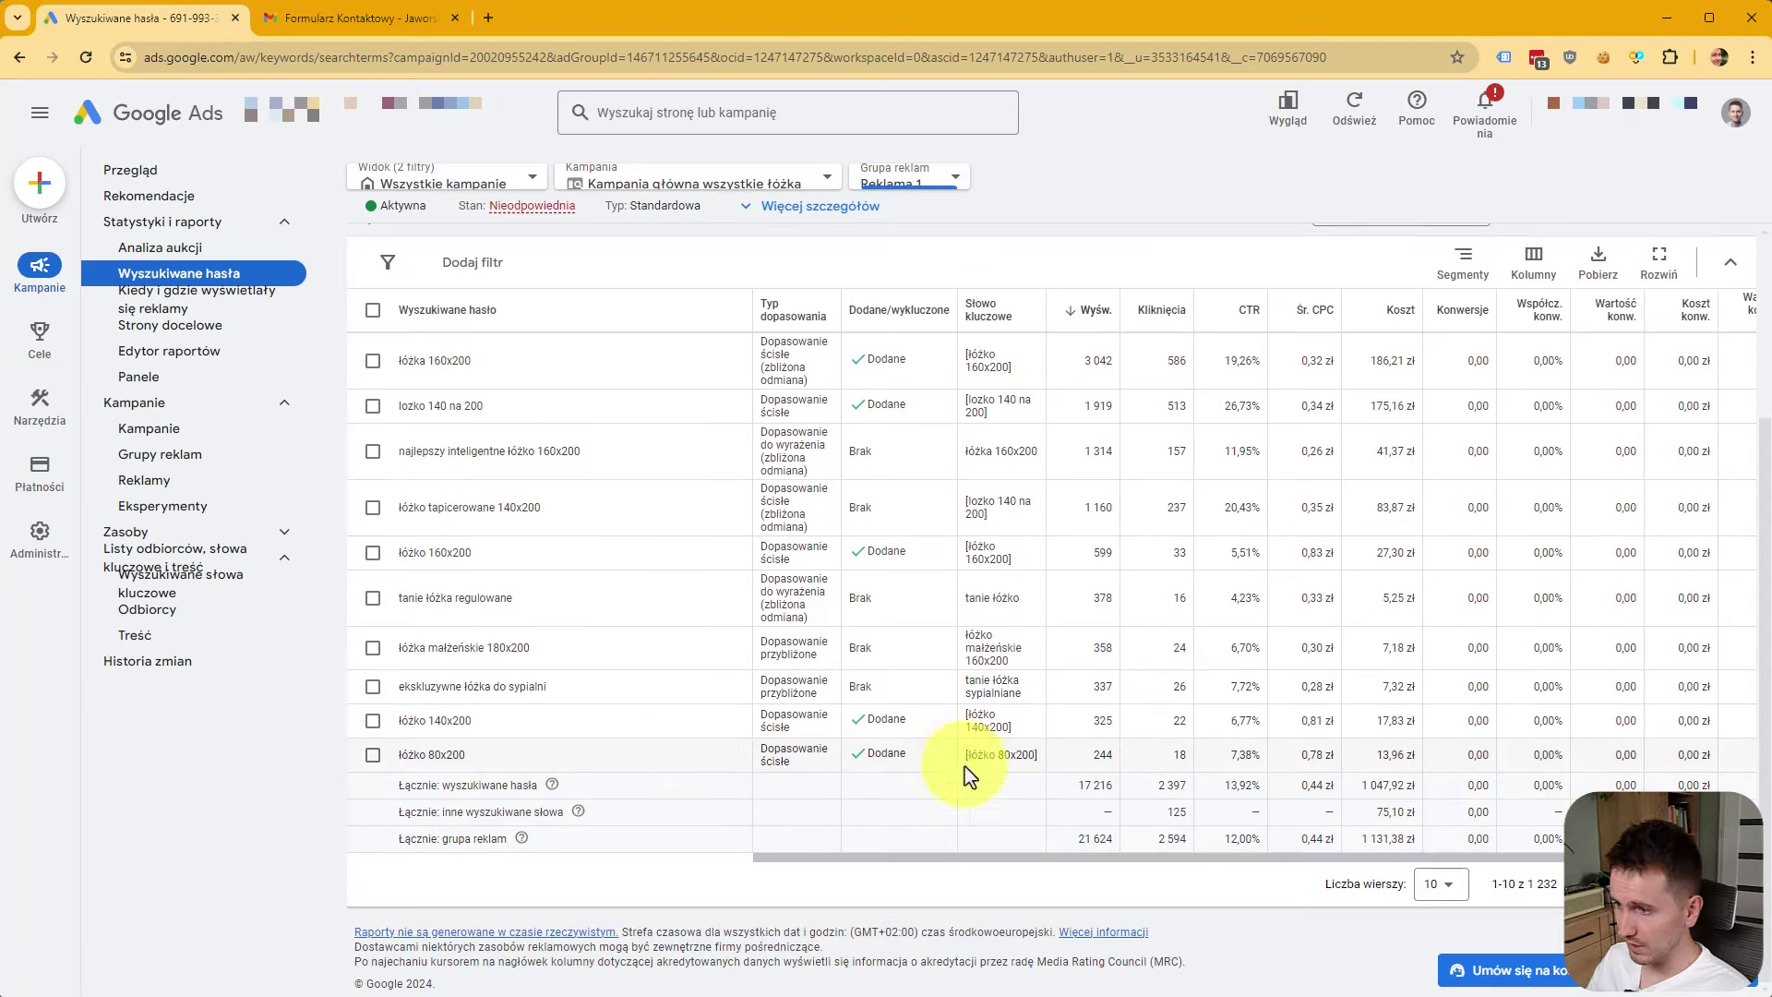
scroll(961, 771, "up", 2)
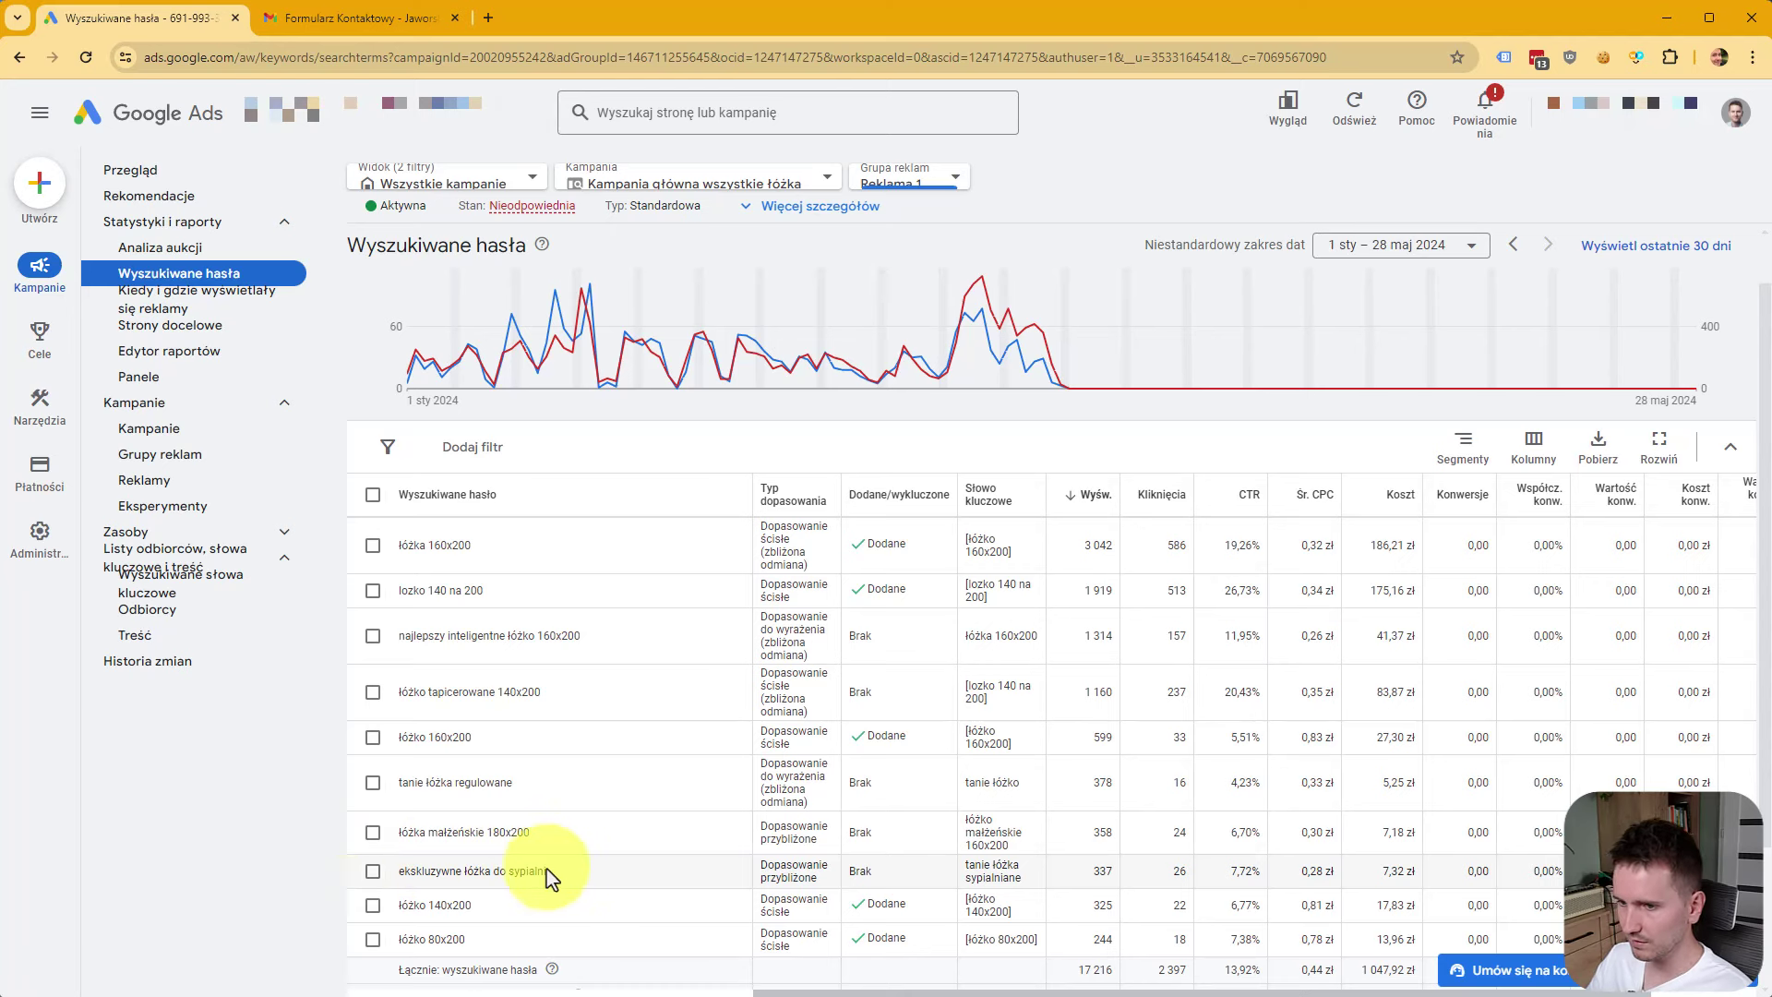
left_click_drag(1052, 880, 964, 881)
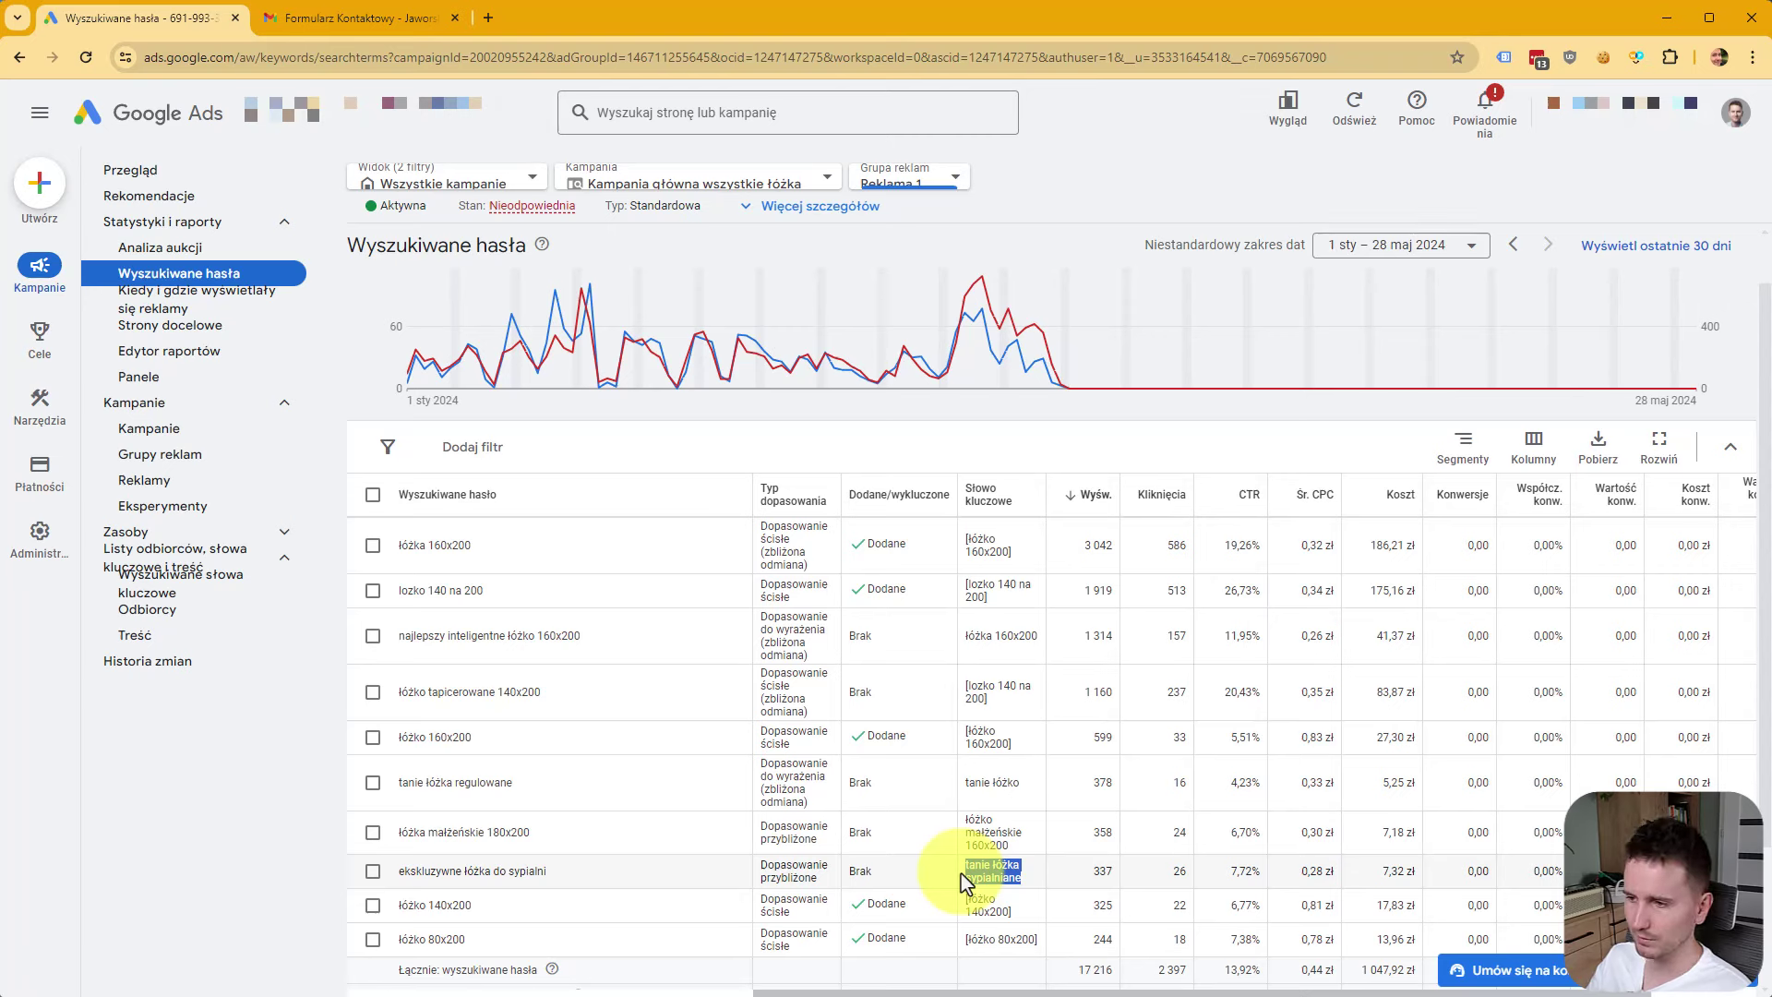
left_click_drag(590, 877, 376, 878)
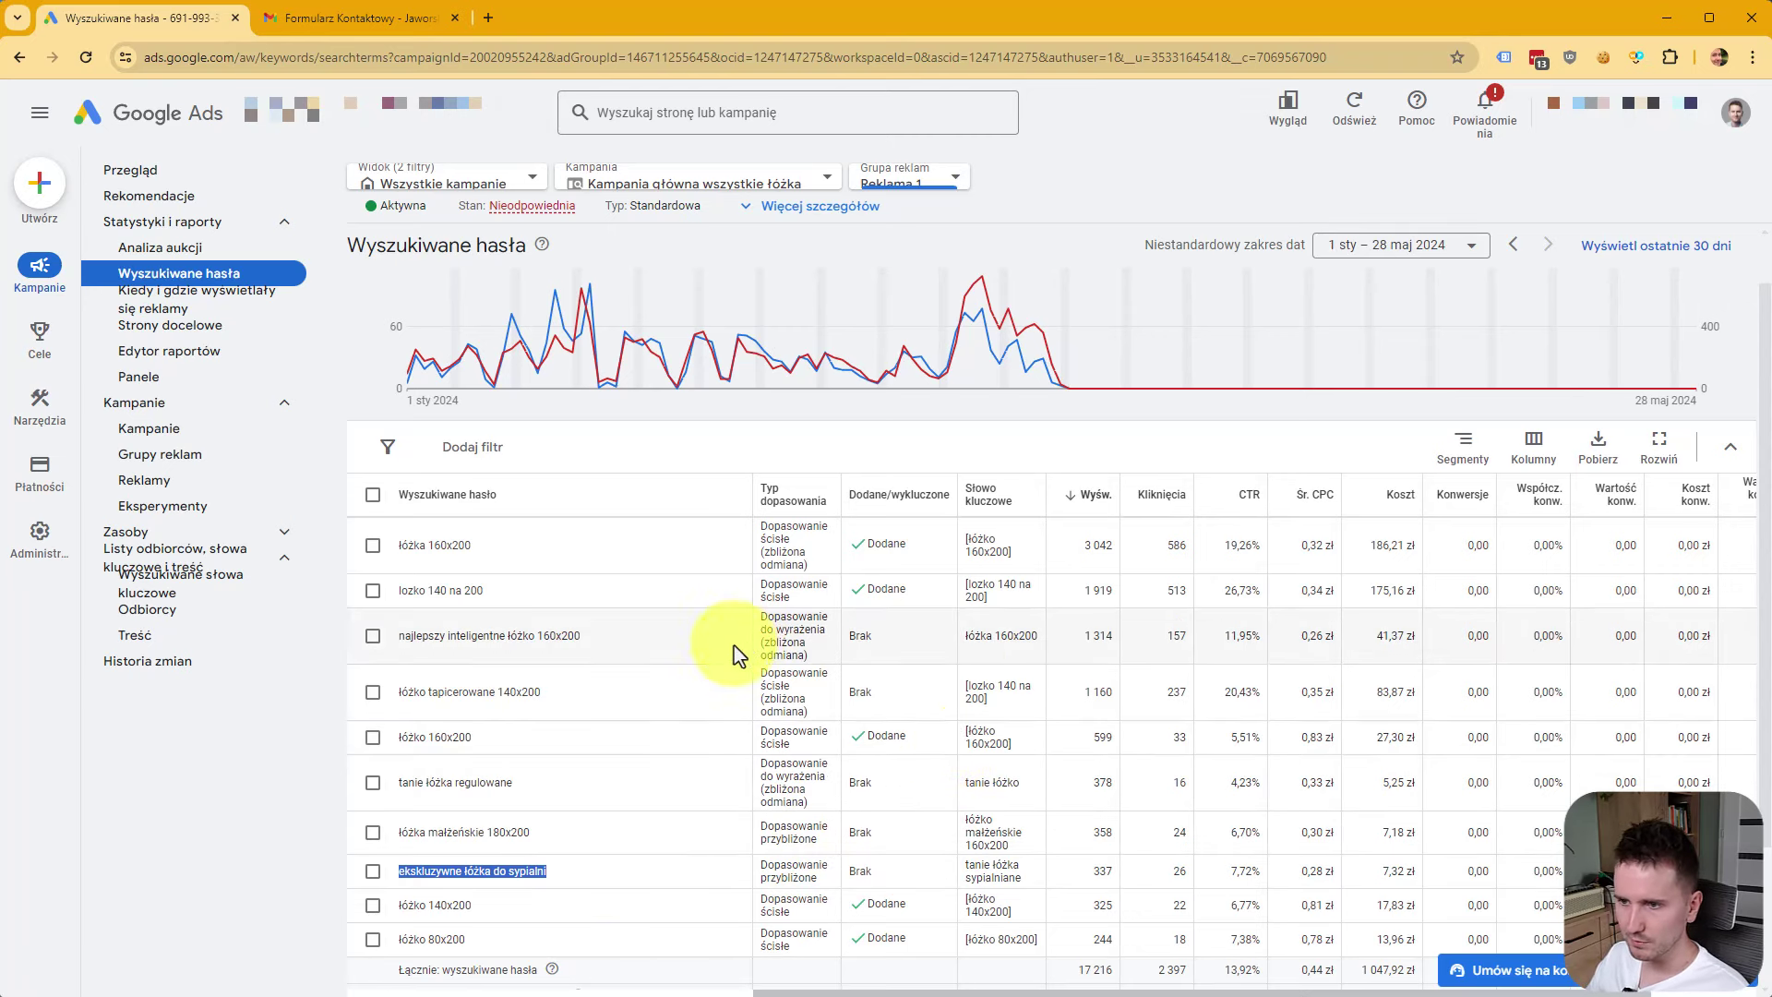
left_click(598, 889)
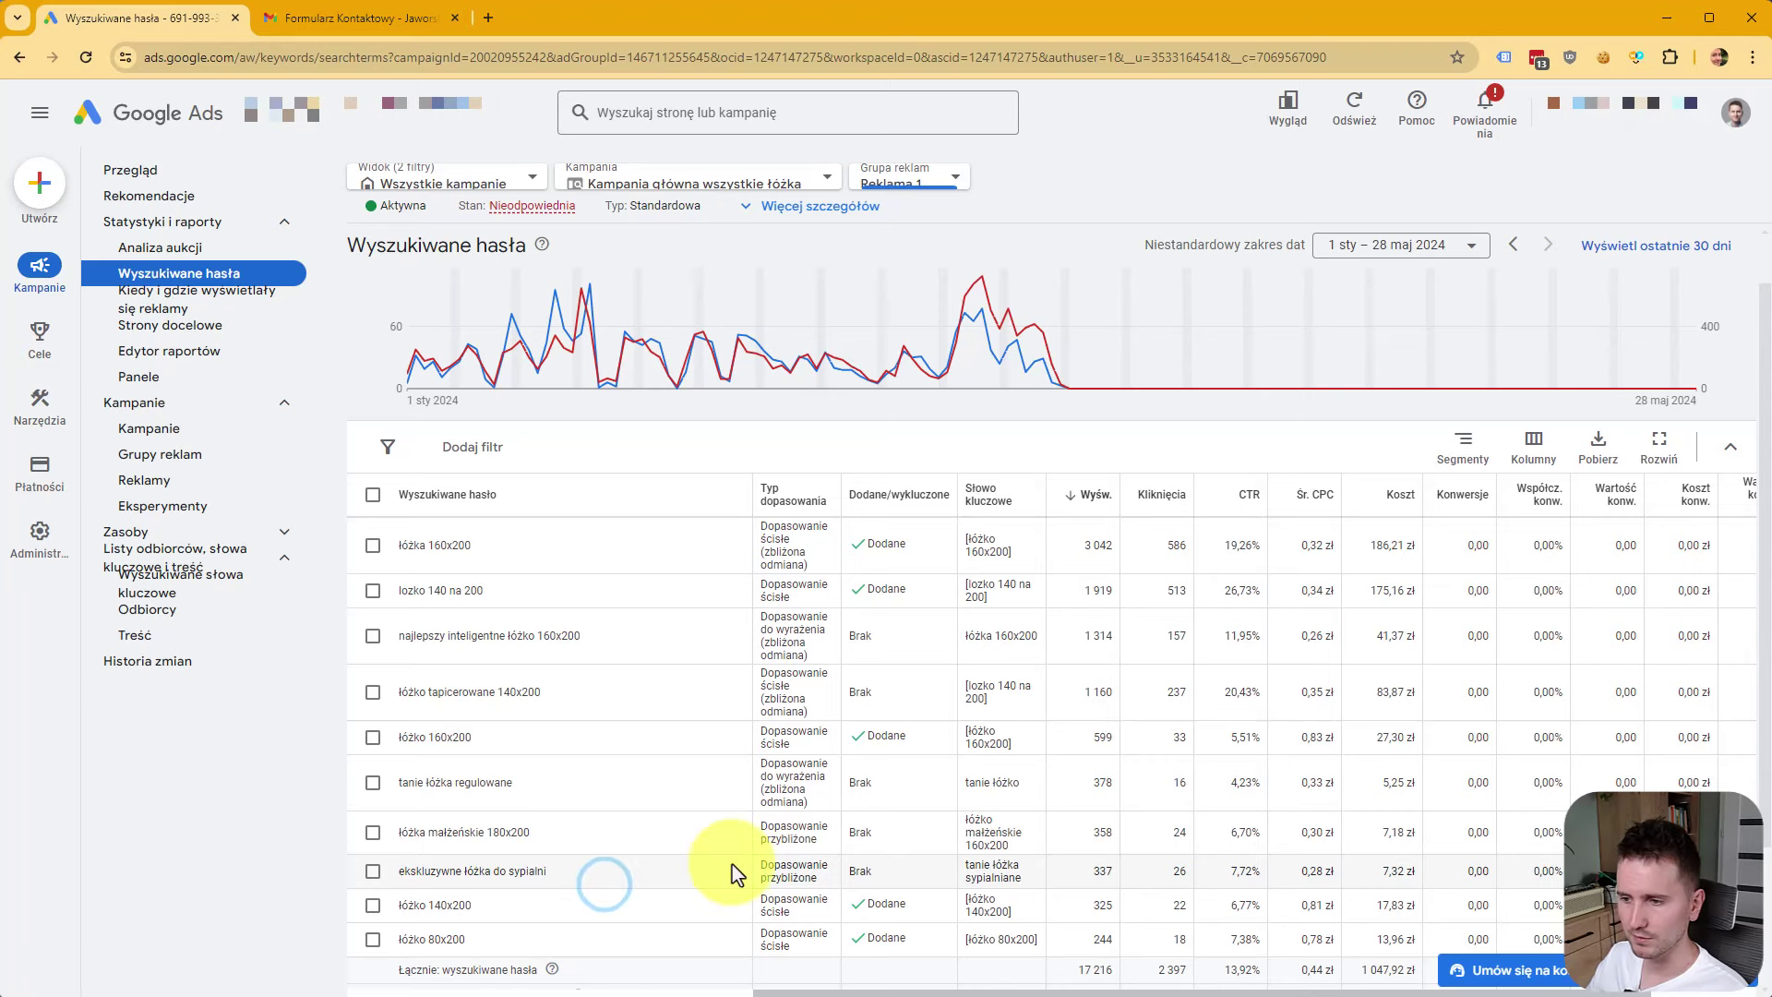
Show the ad group's search keywords and examine the match type options available for the keyword "[łóżko 160x200]".
left_click(185, 583)
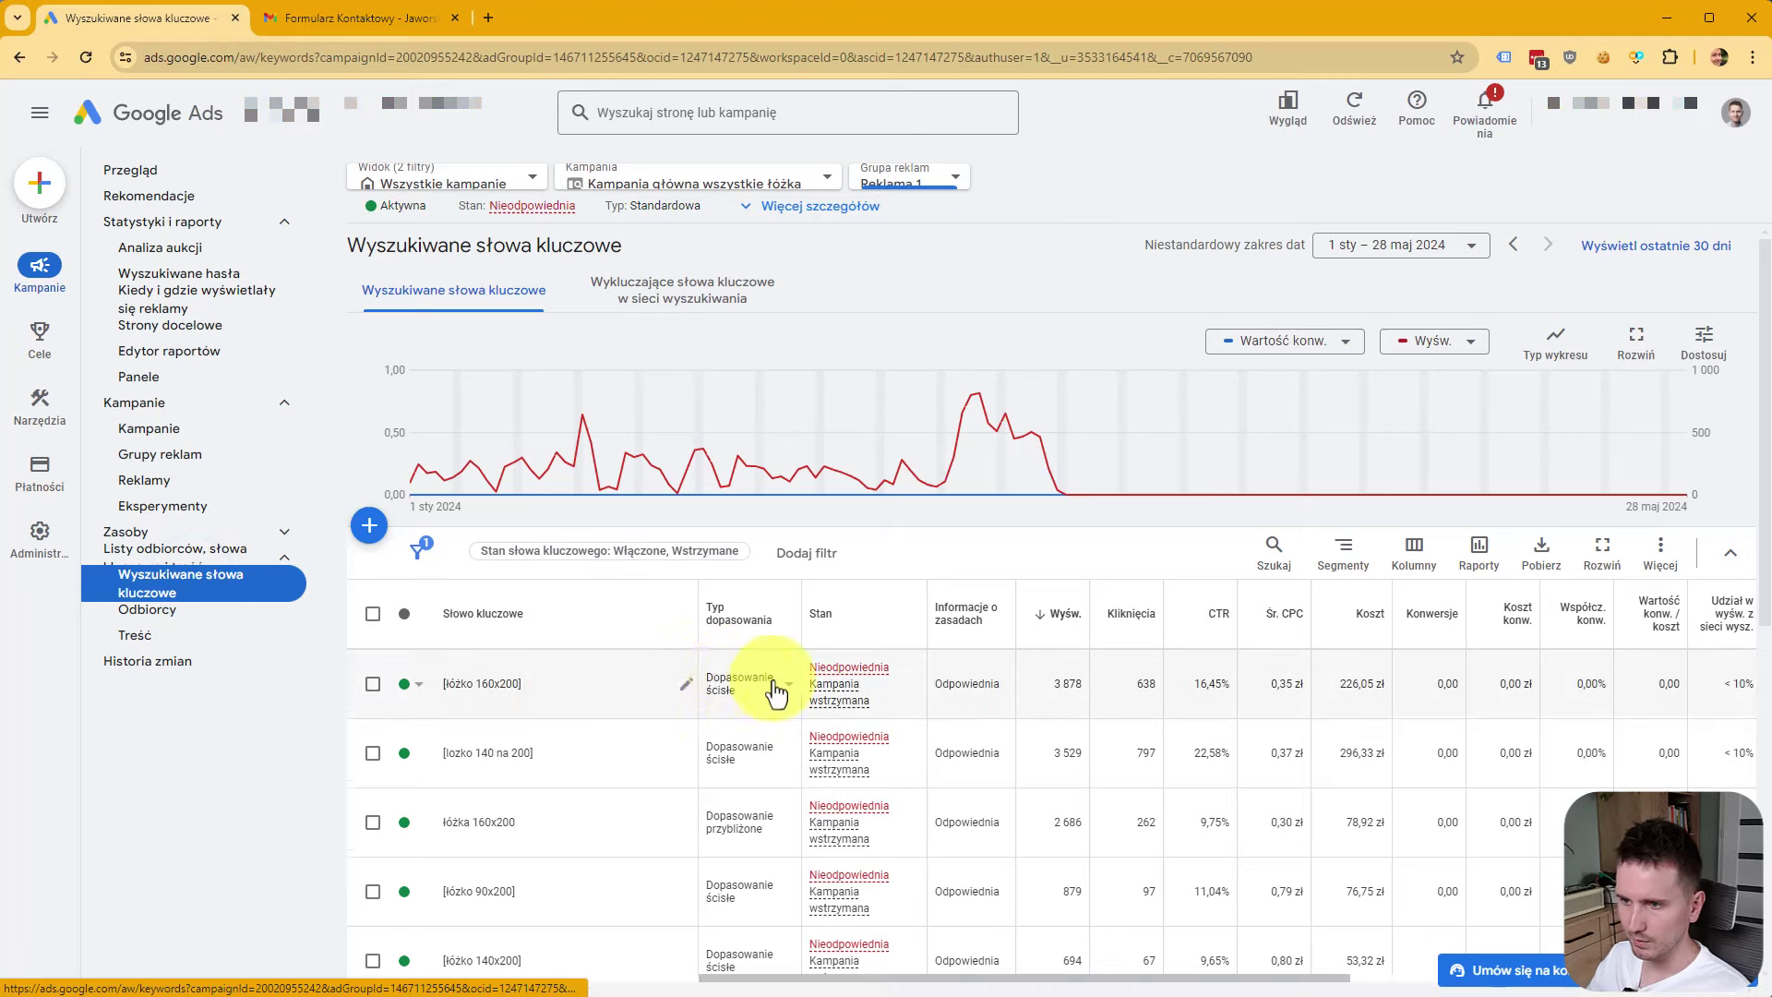
left_click(736, 692)
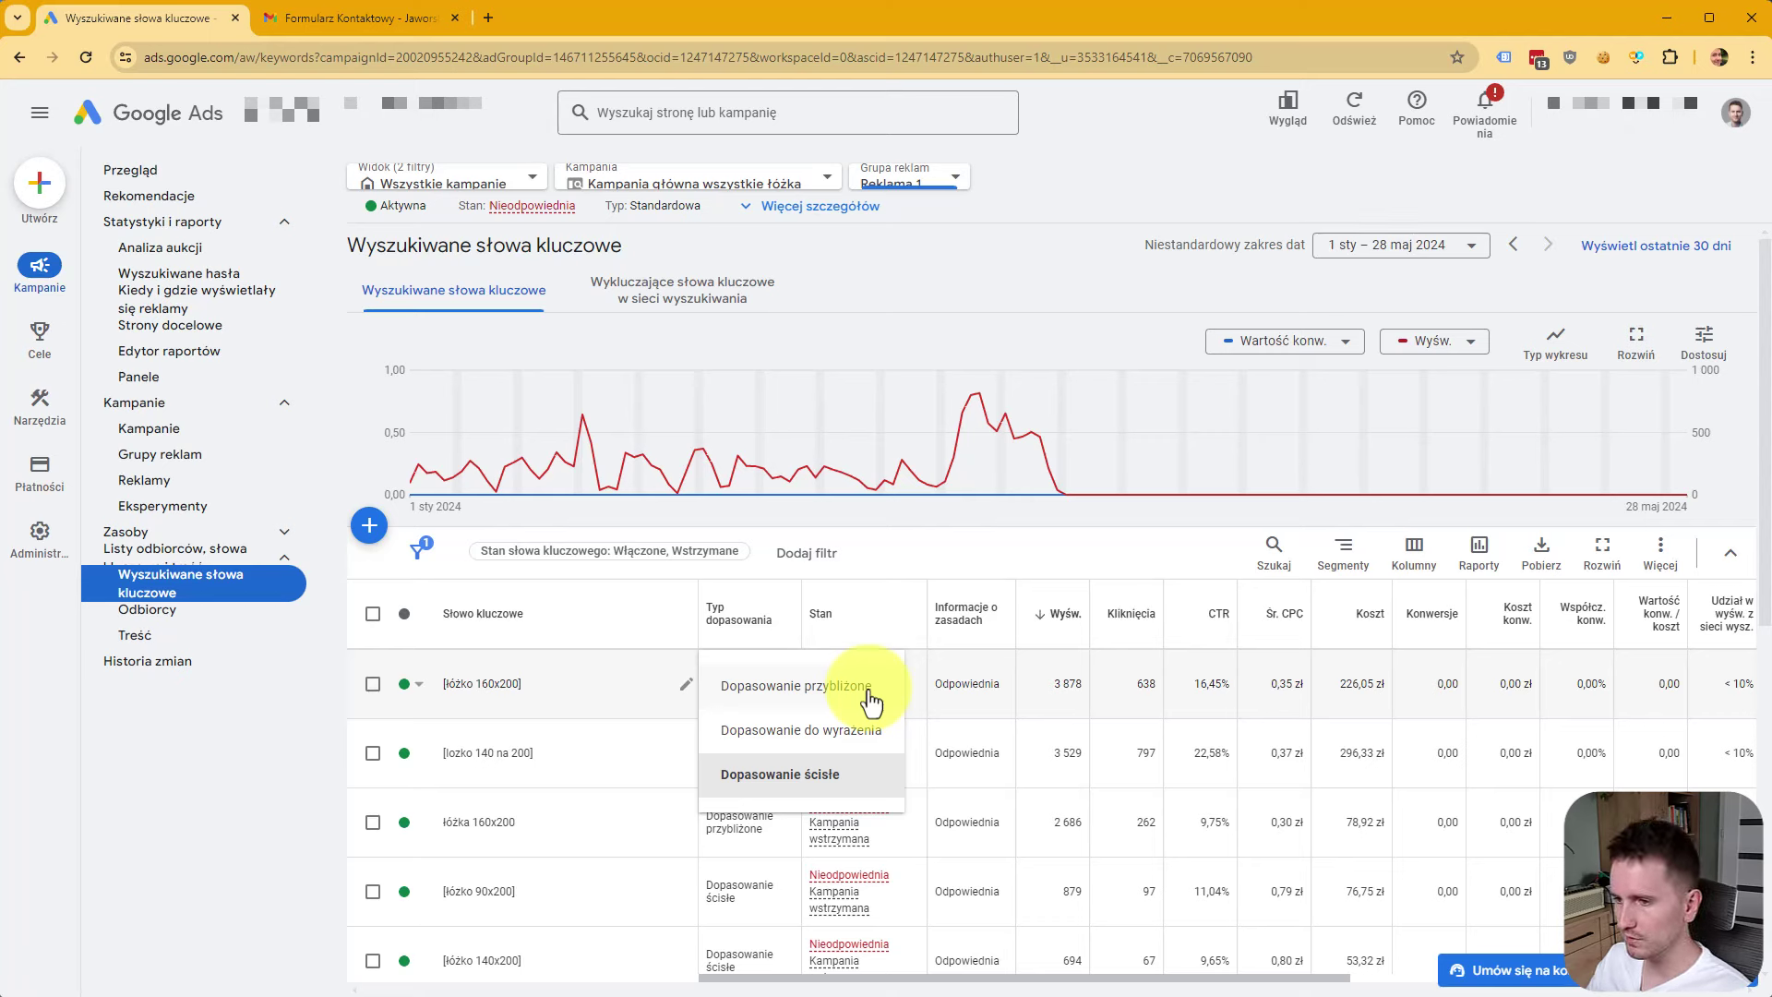
left_click(844, 782)
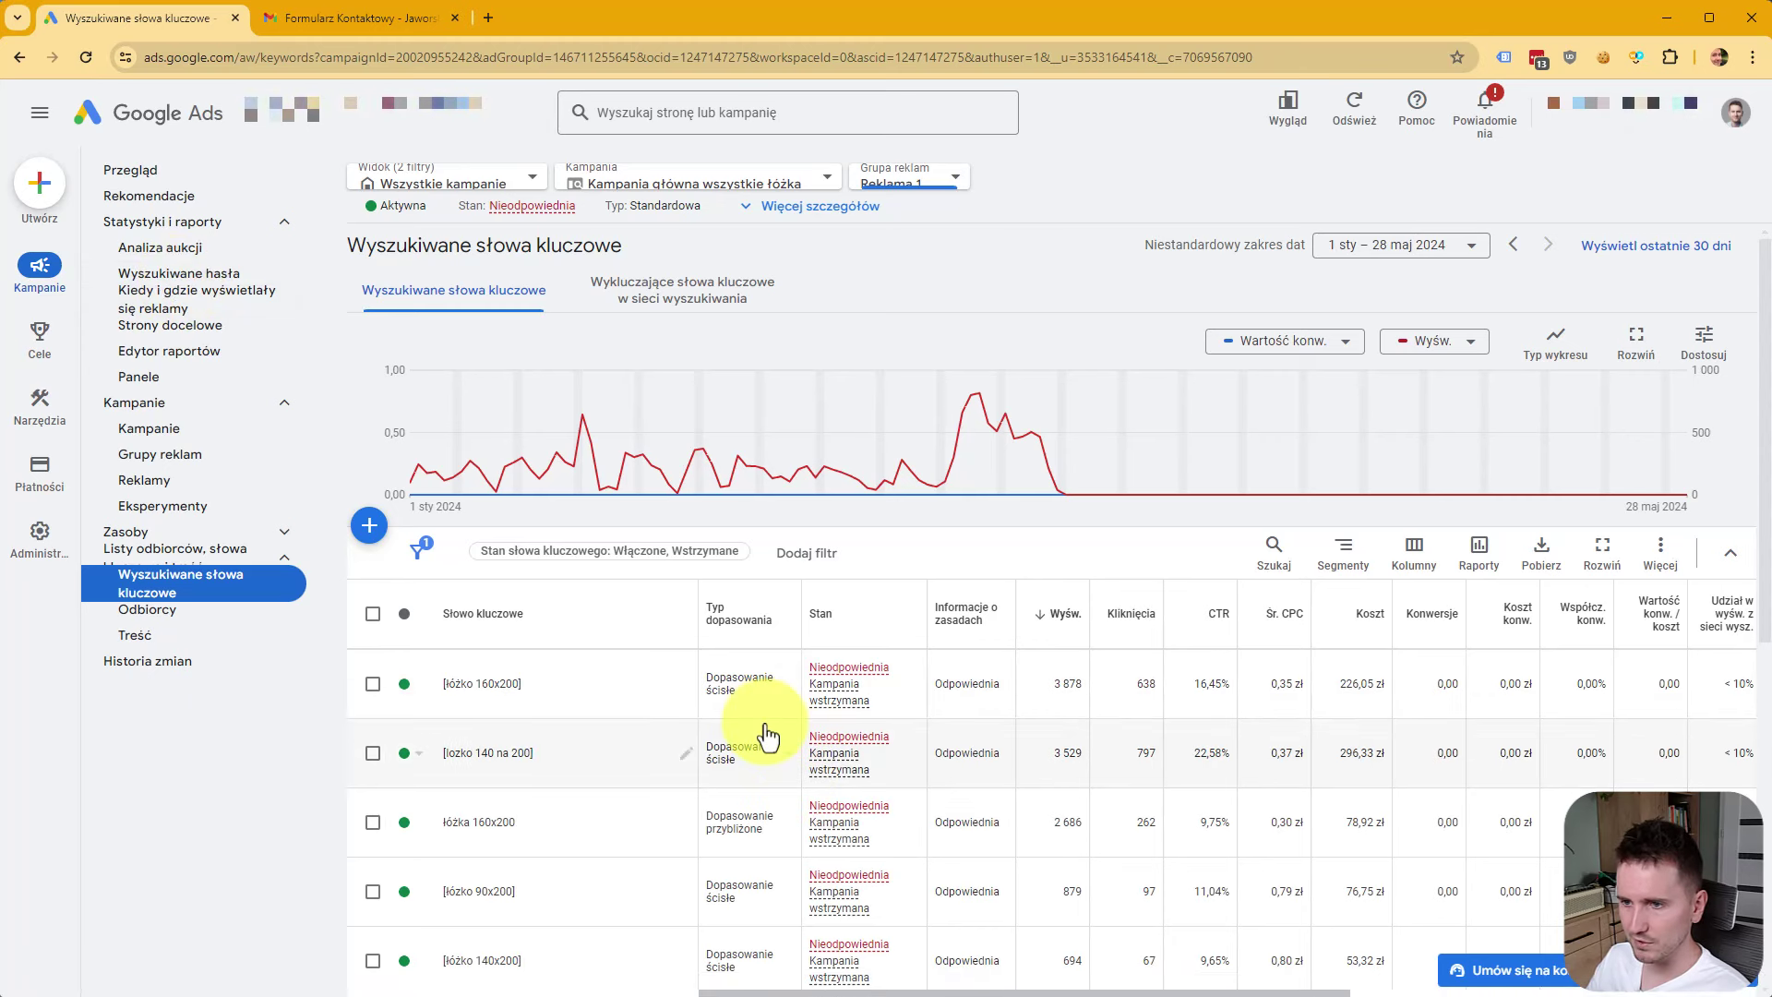
left_click(775, 687)
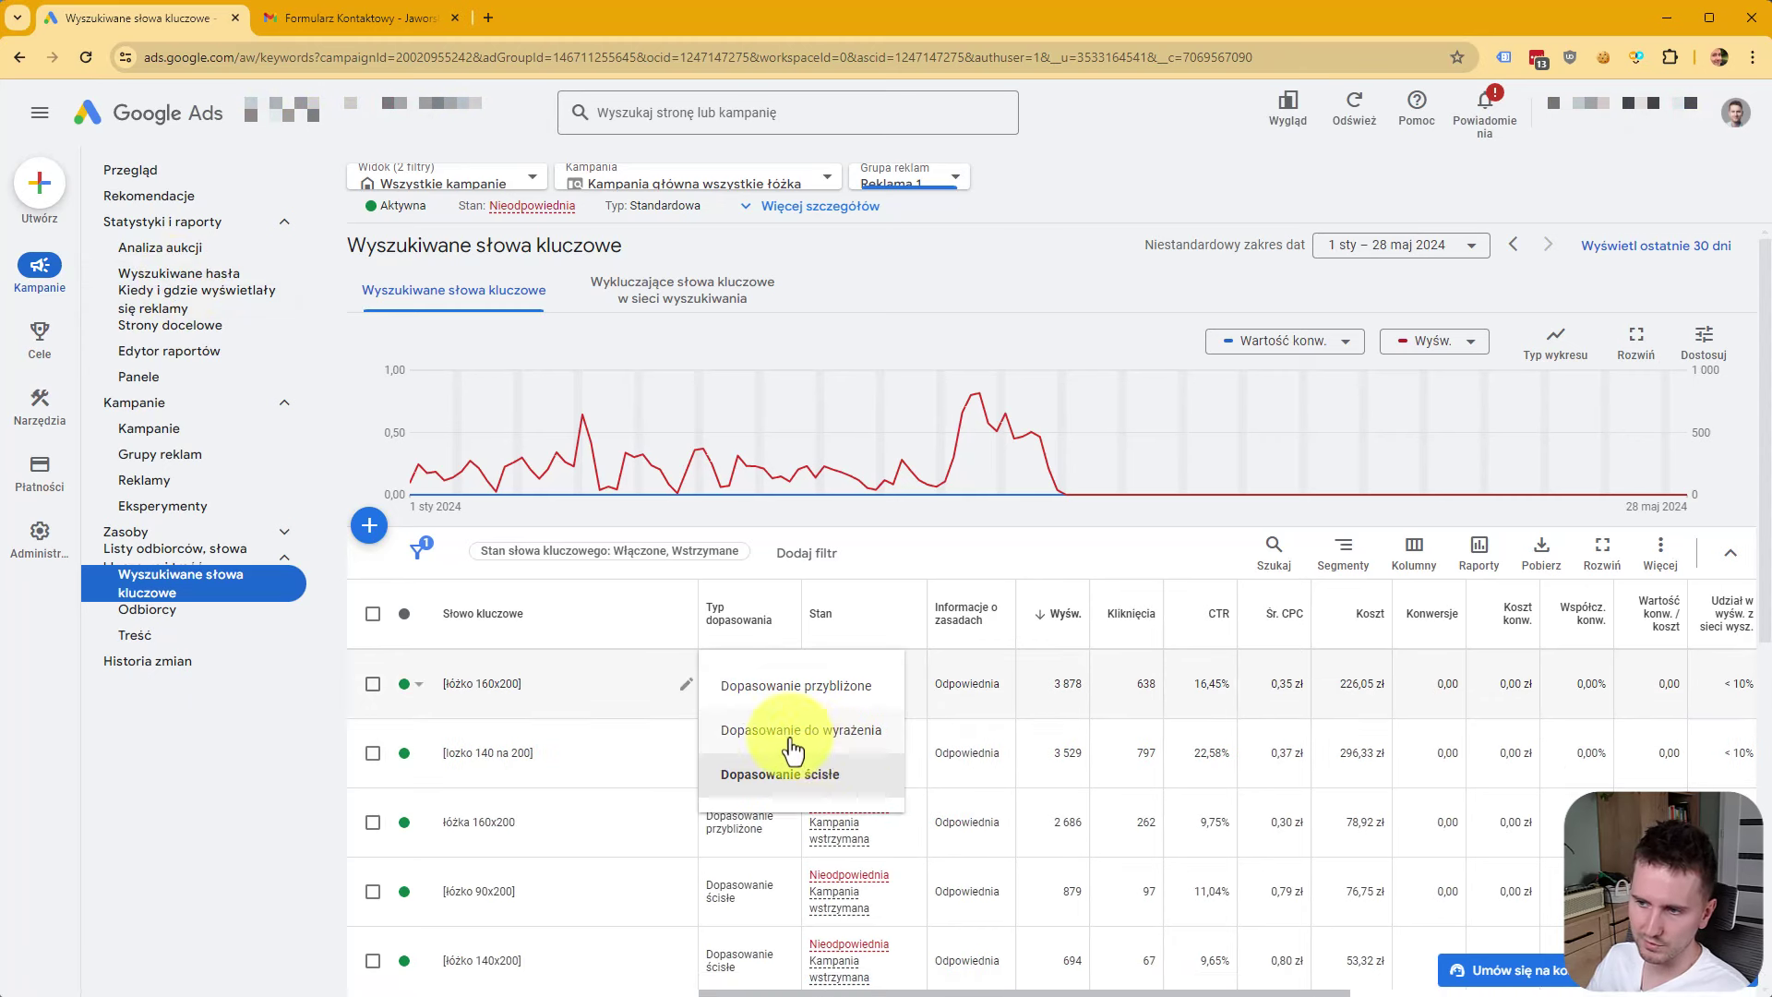
left_click(134, 835)
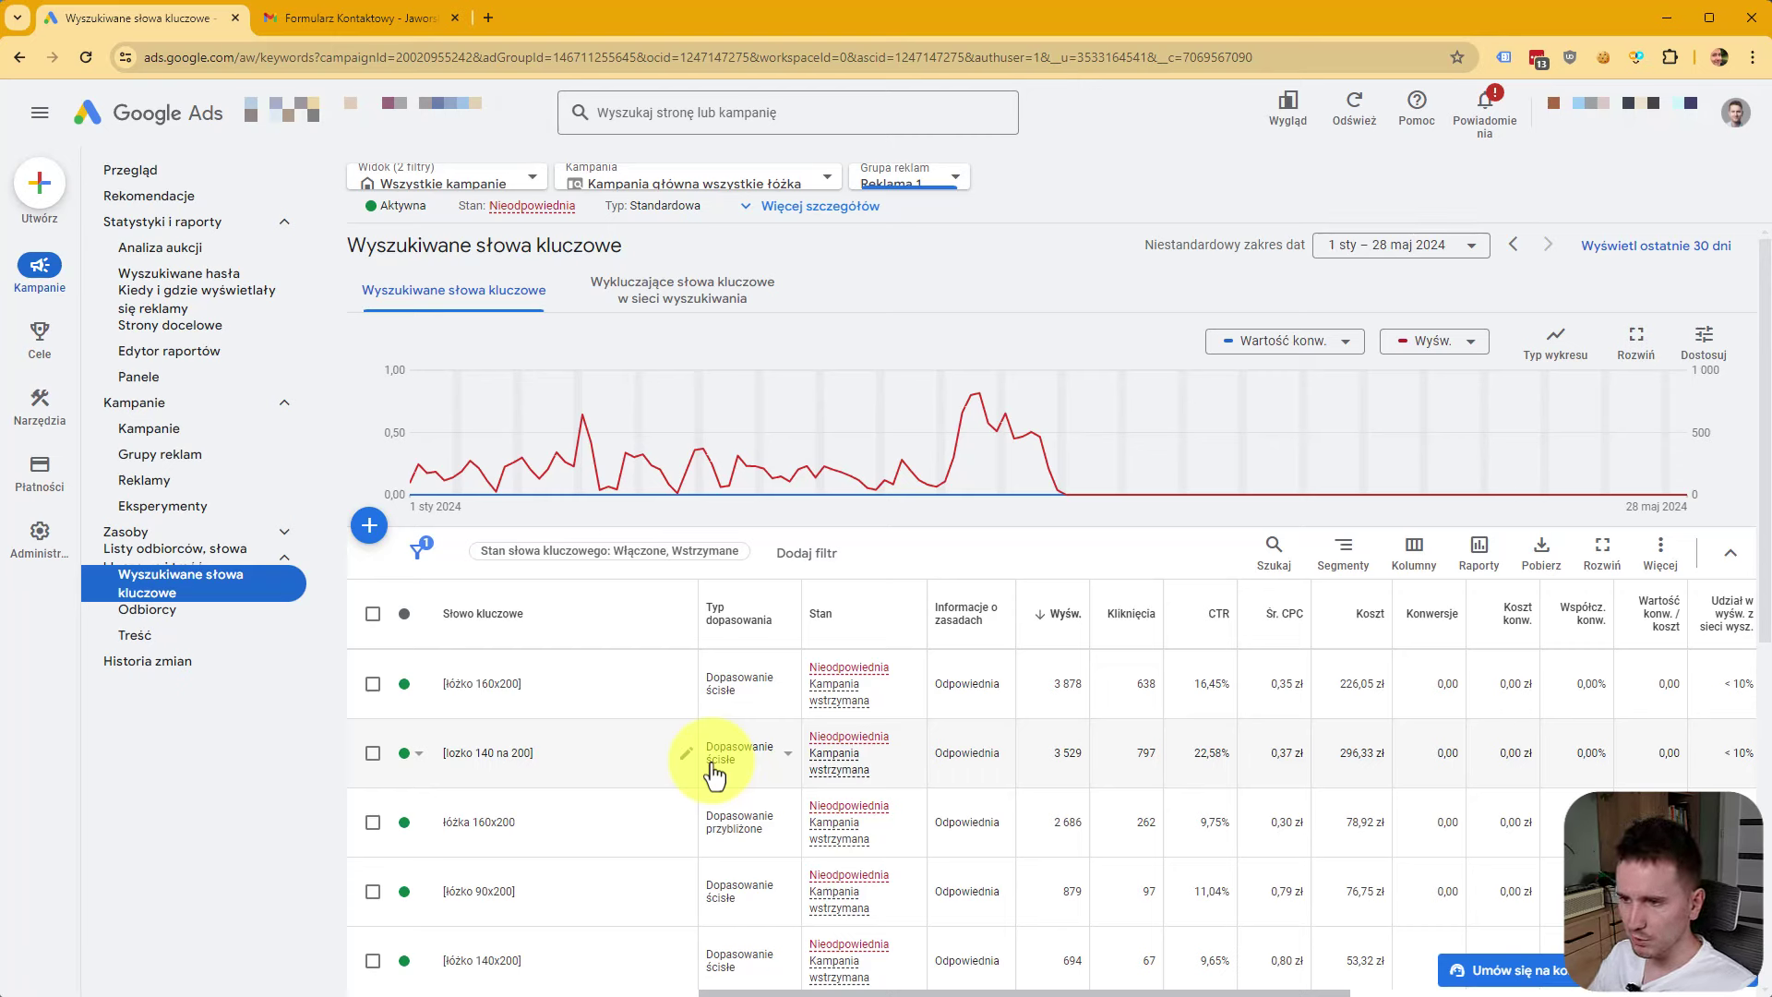
Check the campaign's ad groups, then review the full keyword list of the ad group "Reklama 1".
left_click(169, 462)
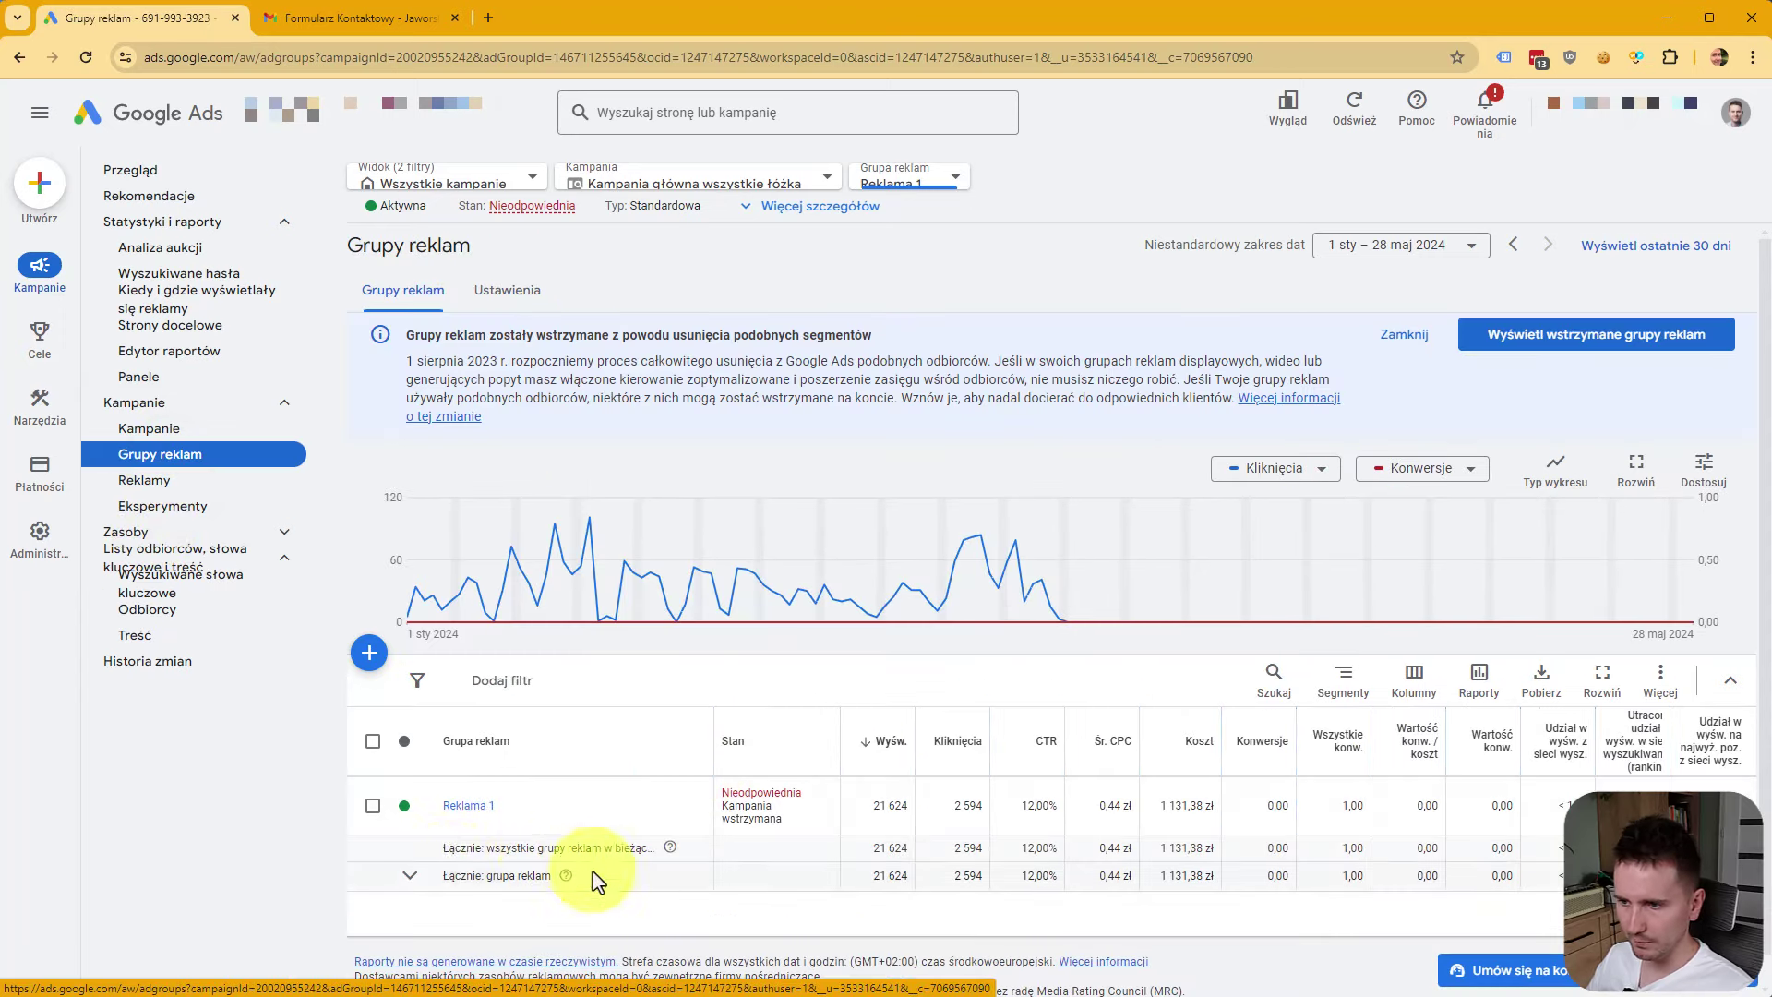
left_click(468, 806)
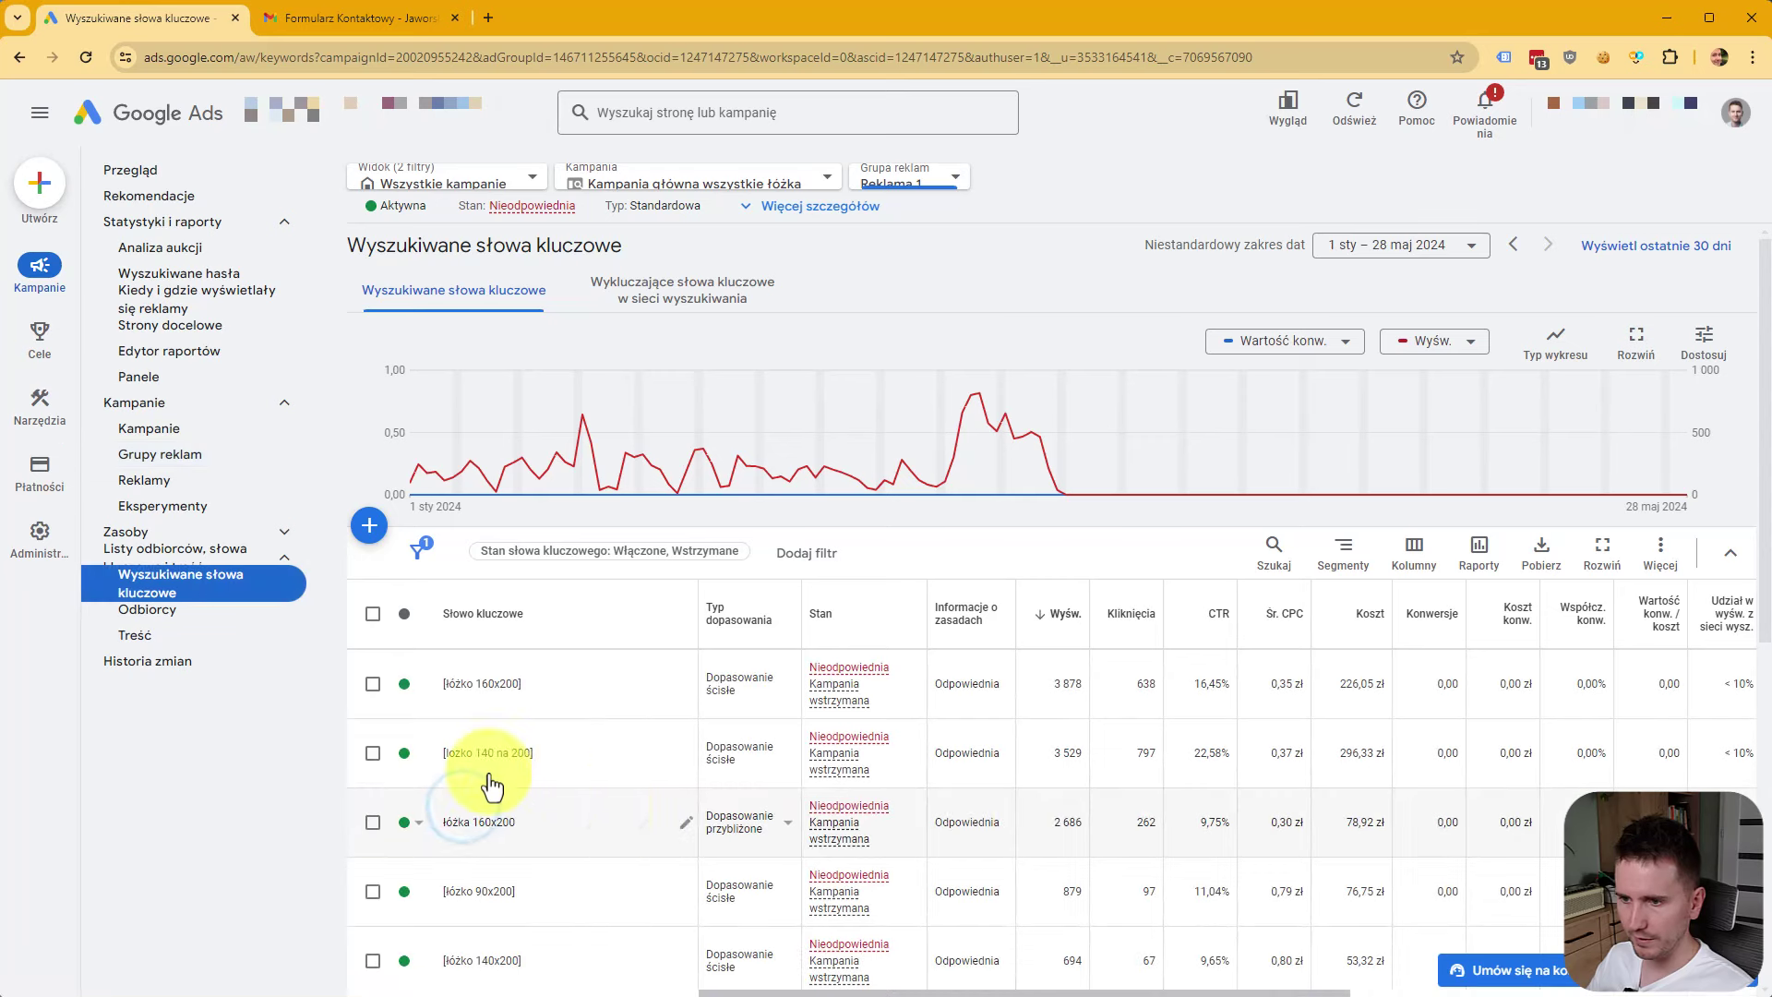
scroll(490, 786, "down", 2)
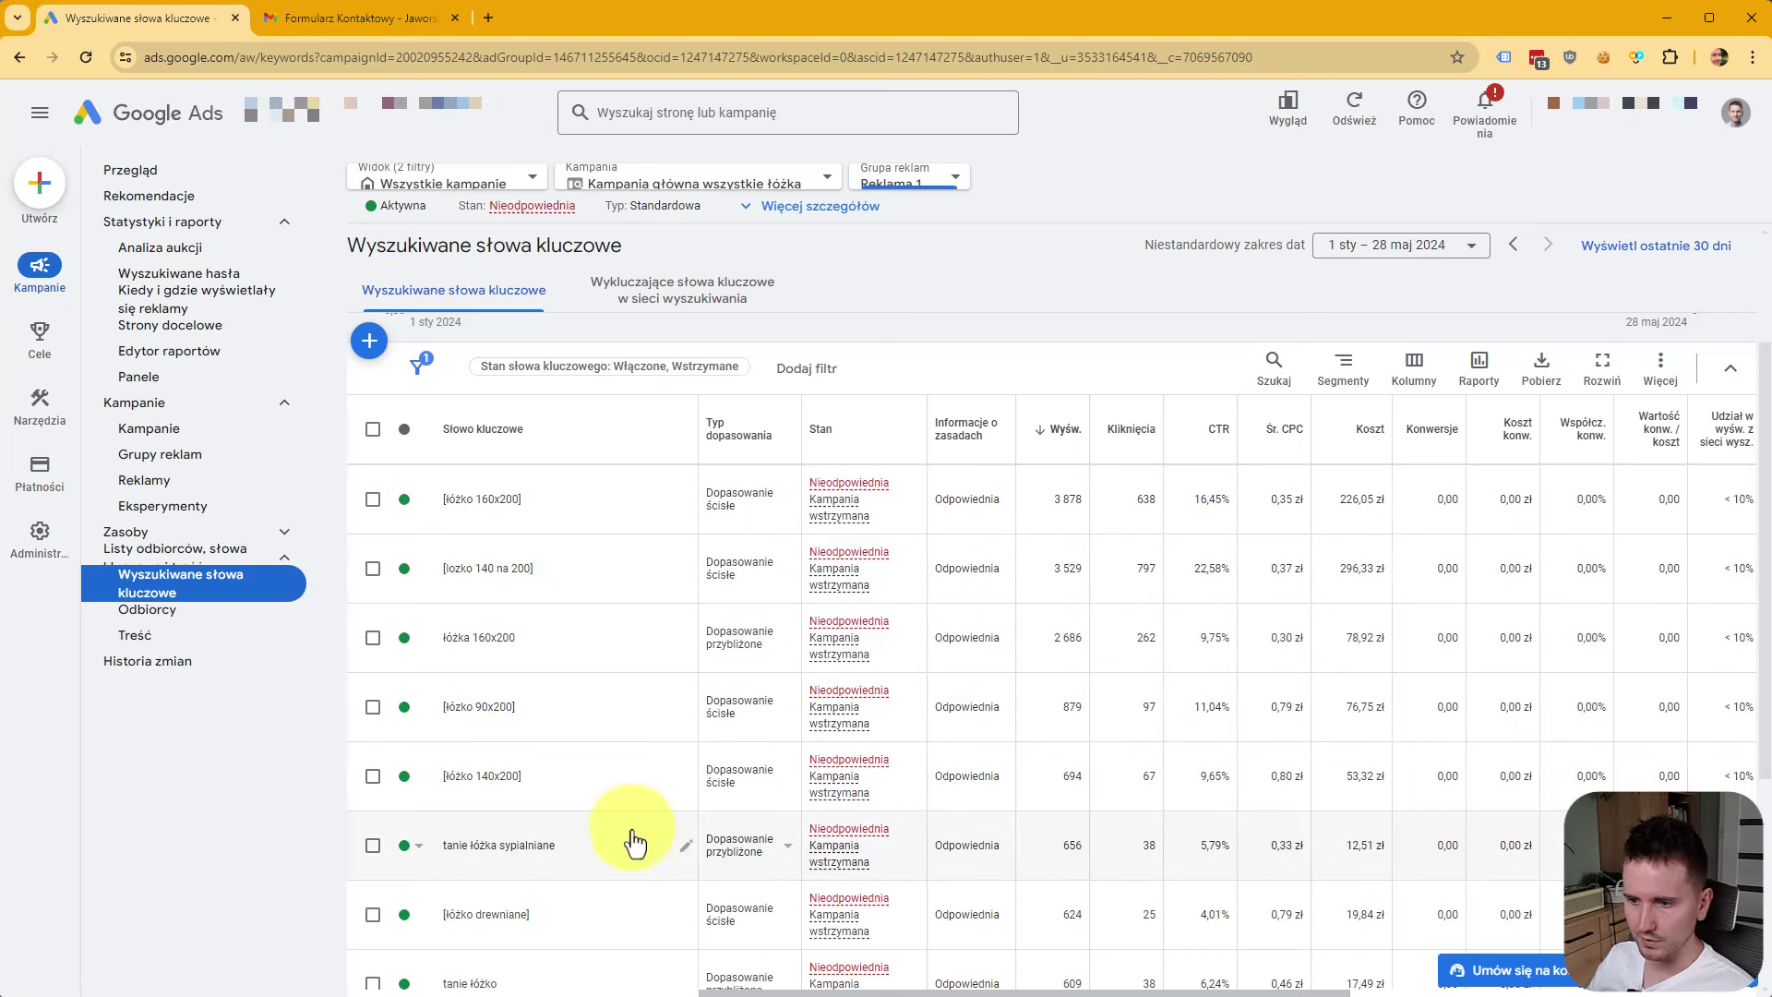
scroll(633, 841, "down", 1)
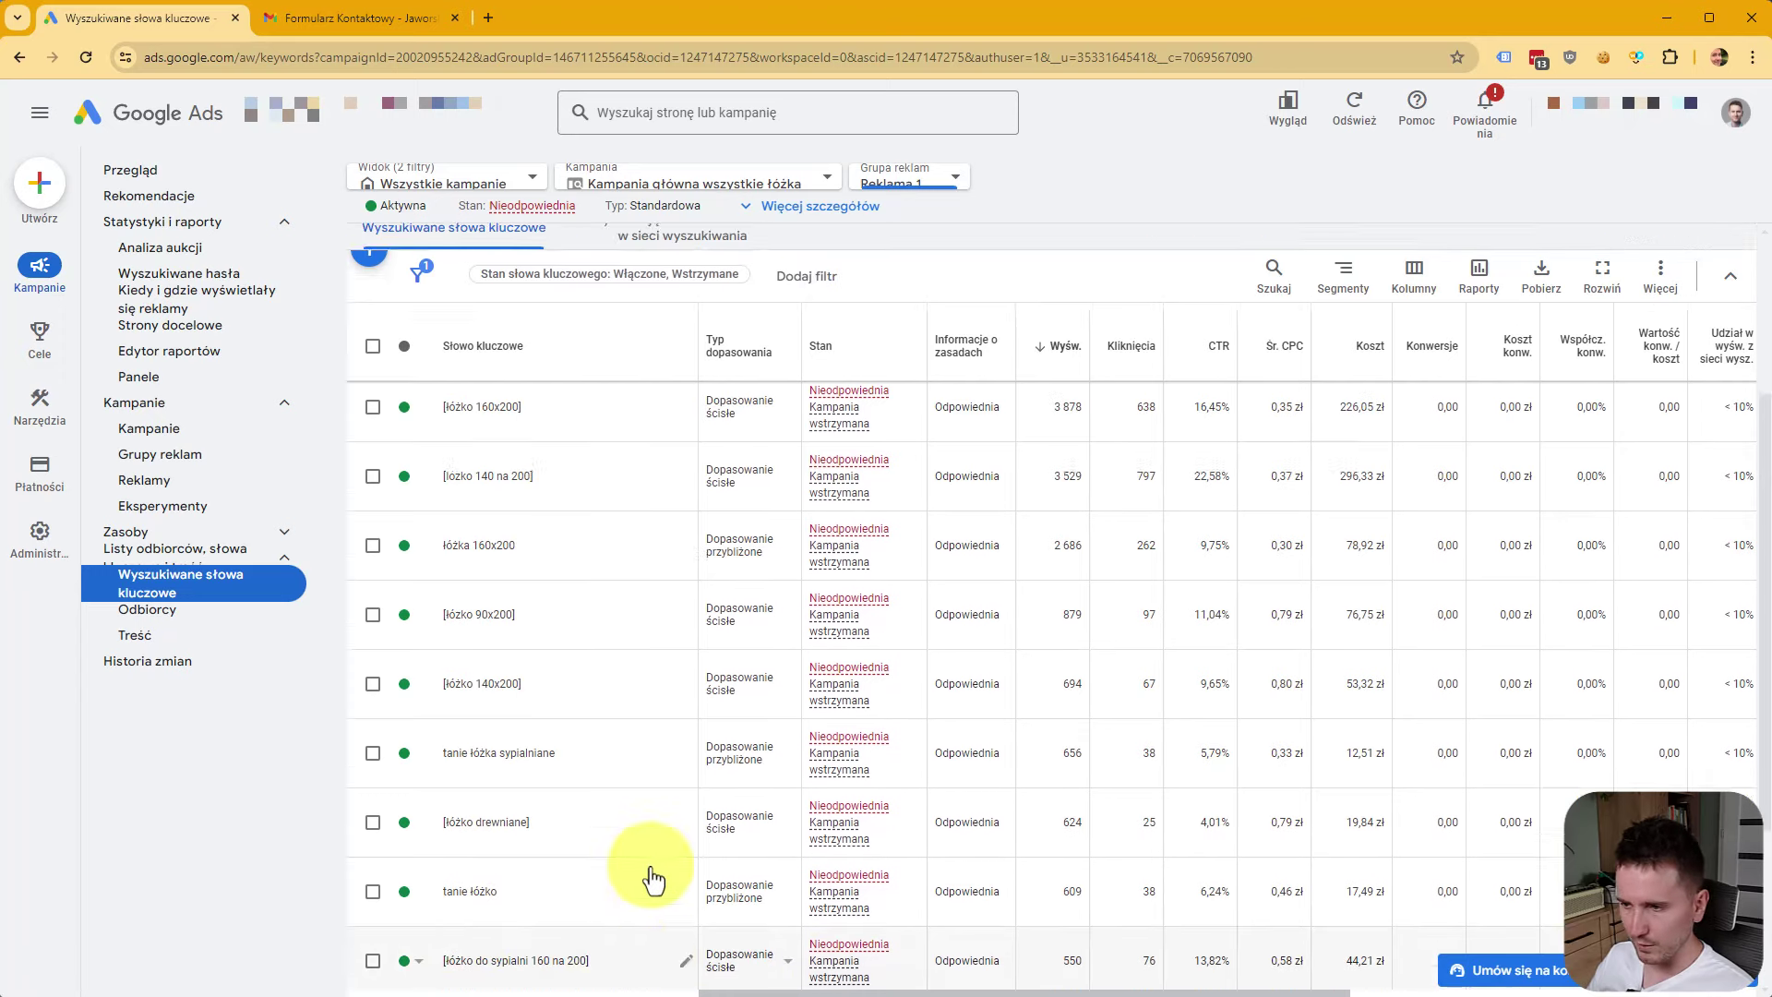
scroll(653, 879, "up", 2)
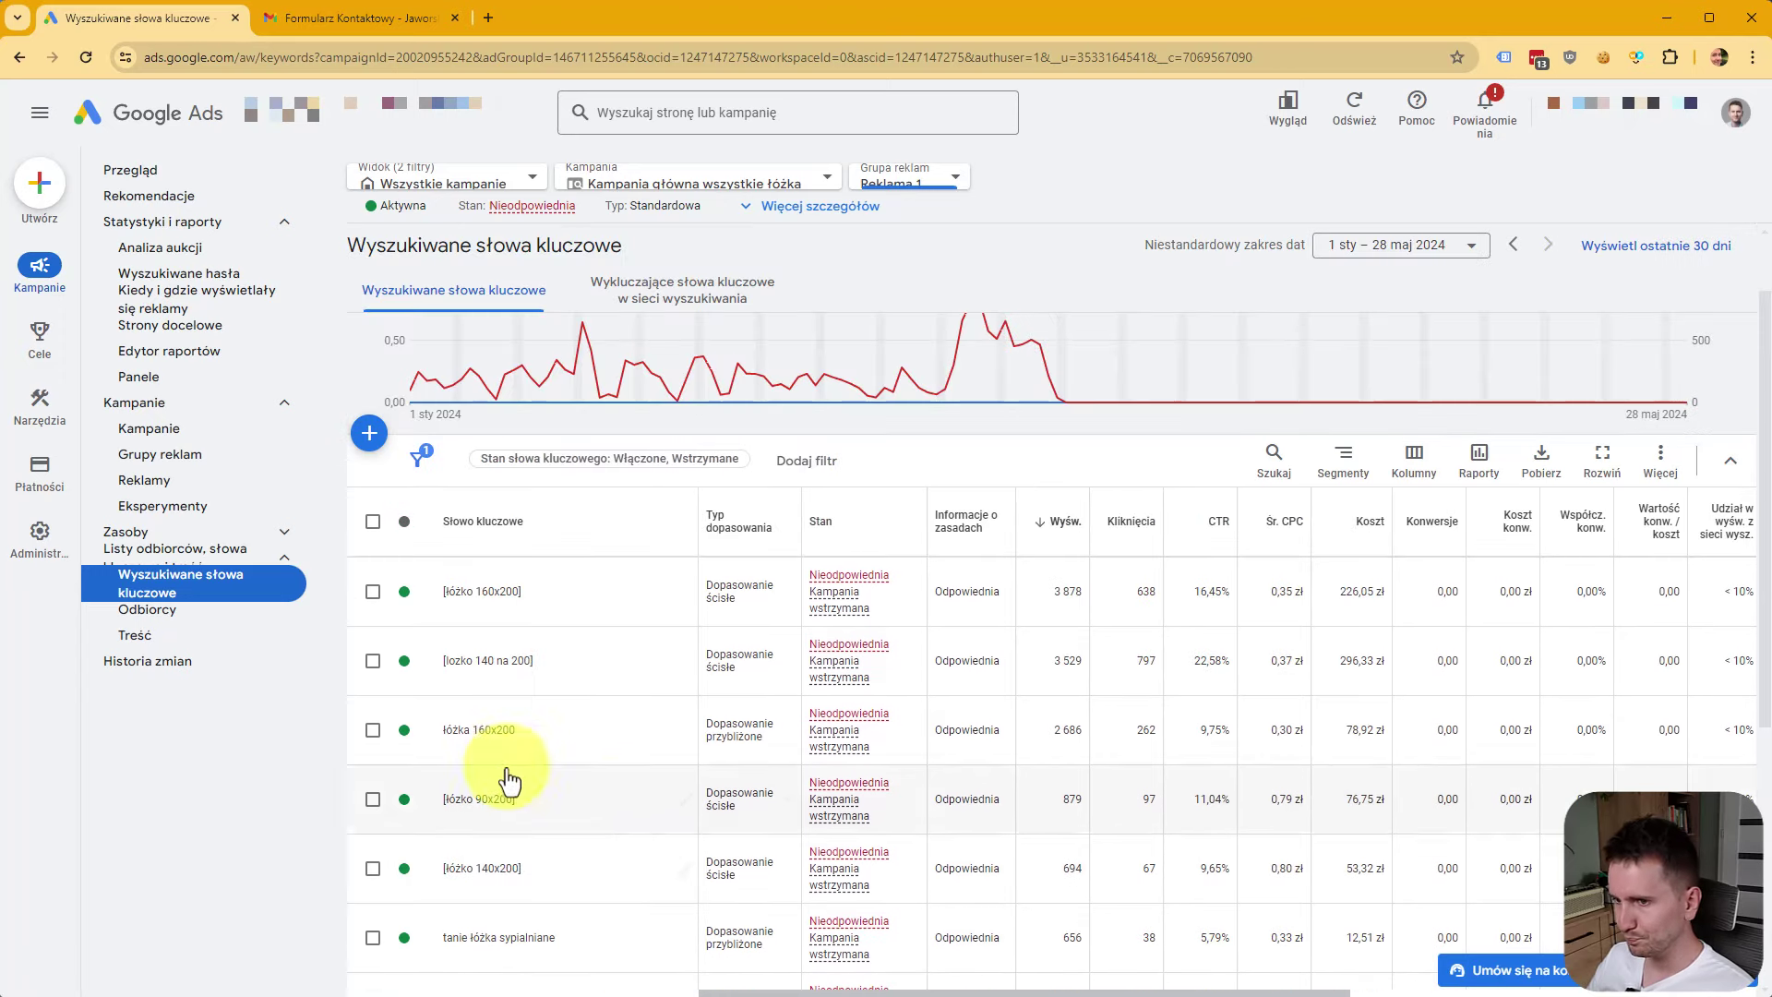
Open the "Reklama 1" ad for editing and examine its ad group keywords and final URL.
left_click(144, 480)
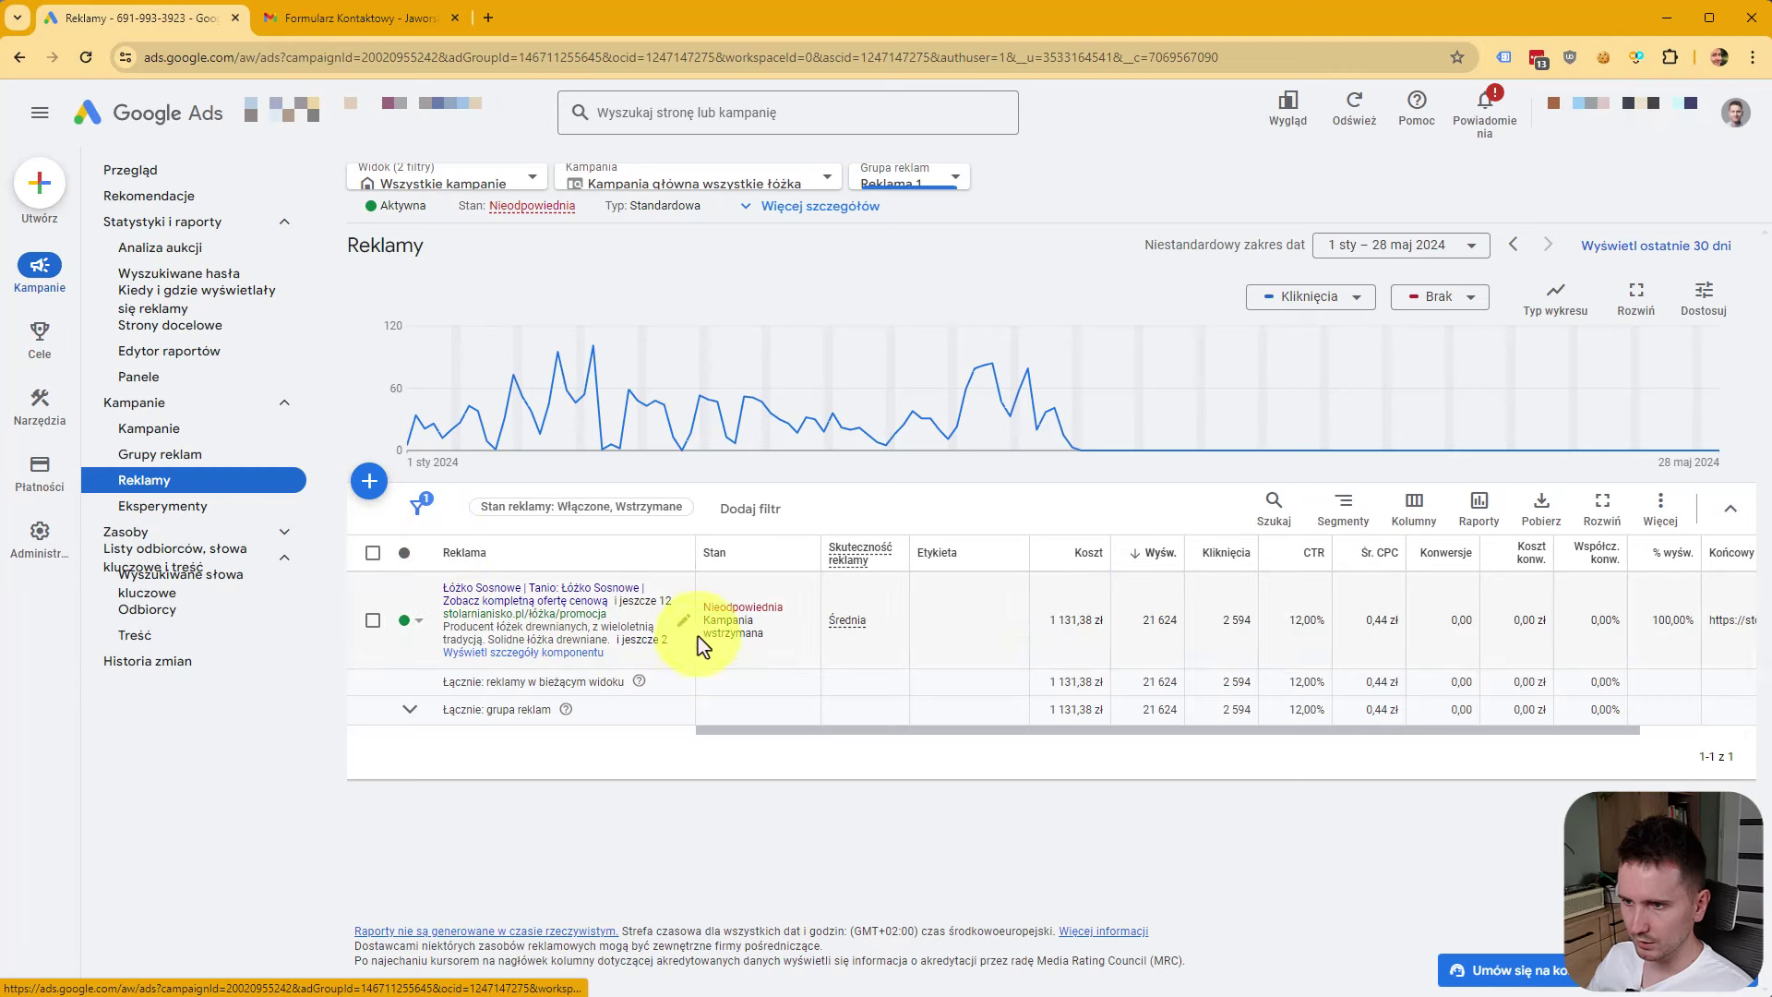
left_click(683, 621)
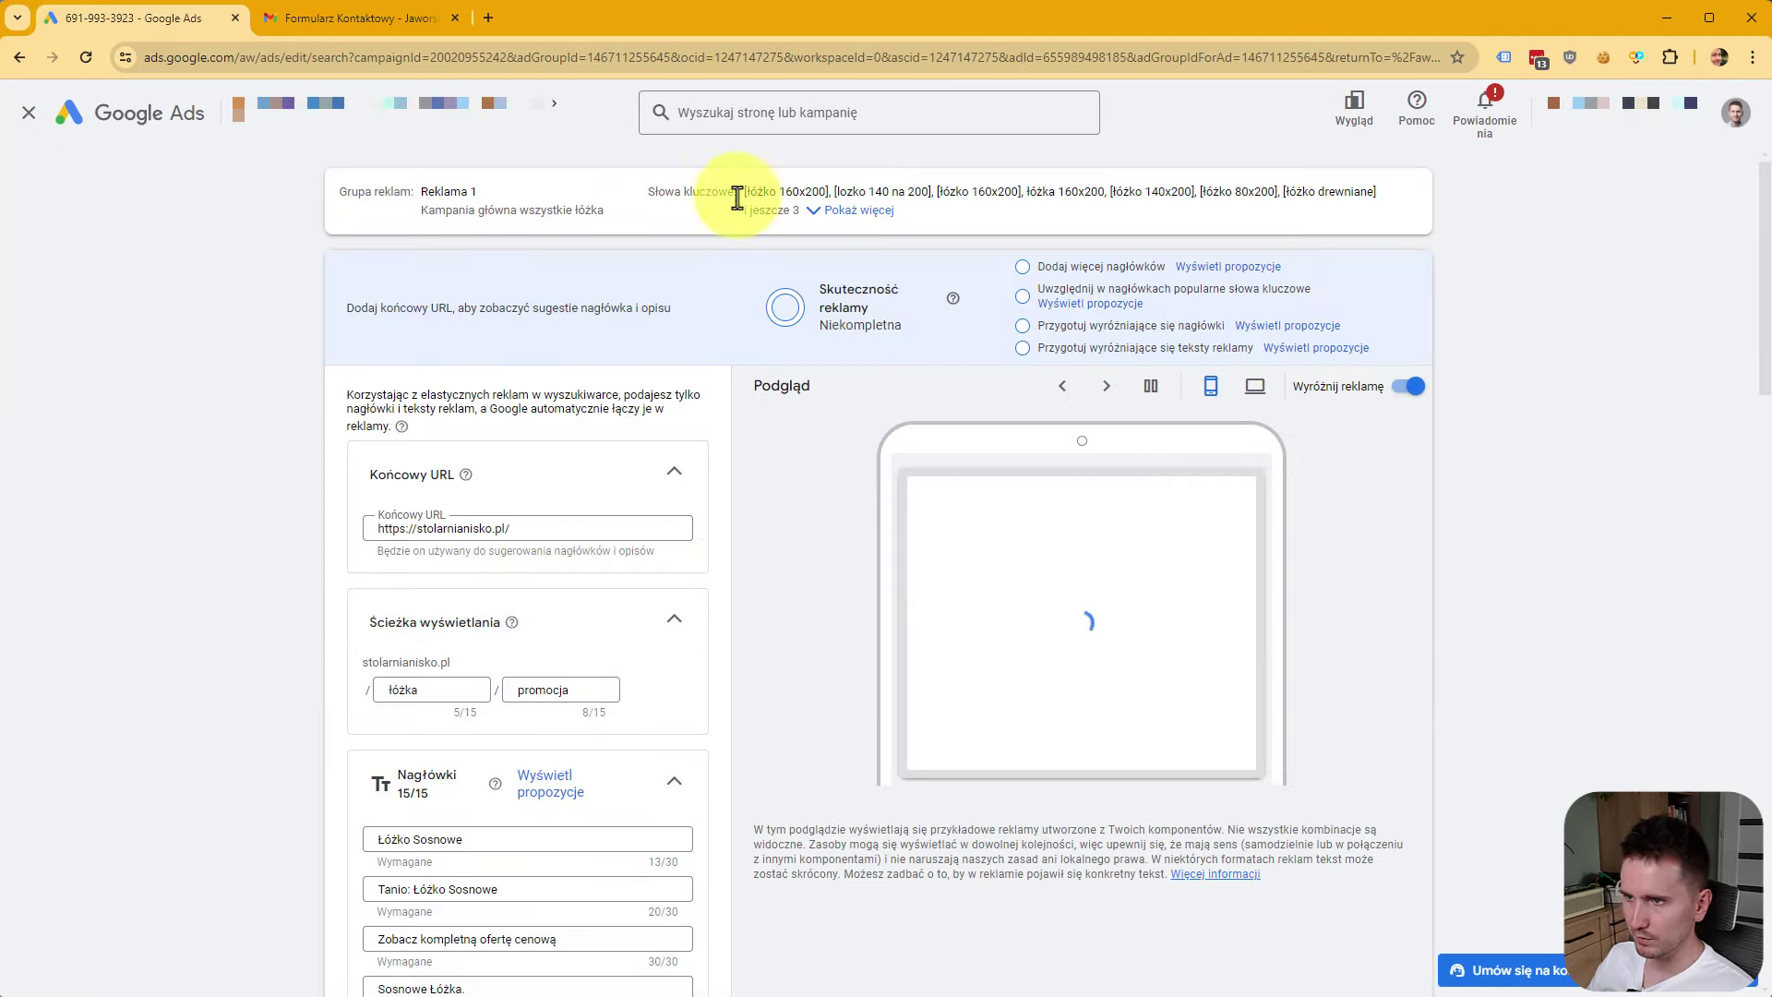
left_click_drag(737, 196, 1218, 187)
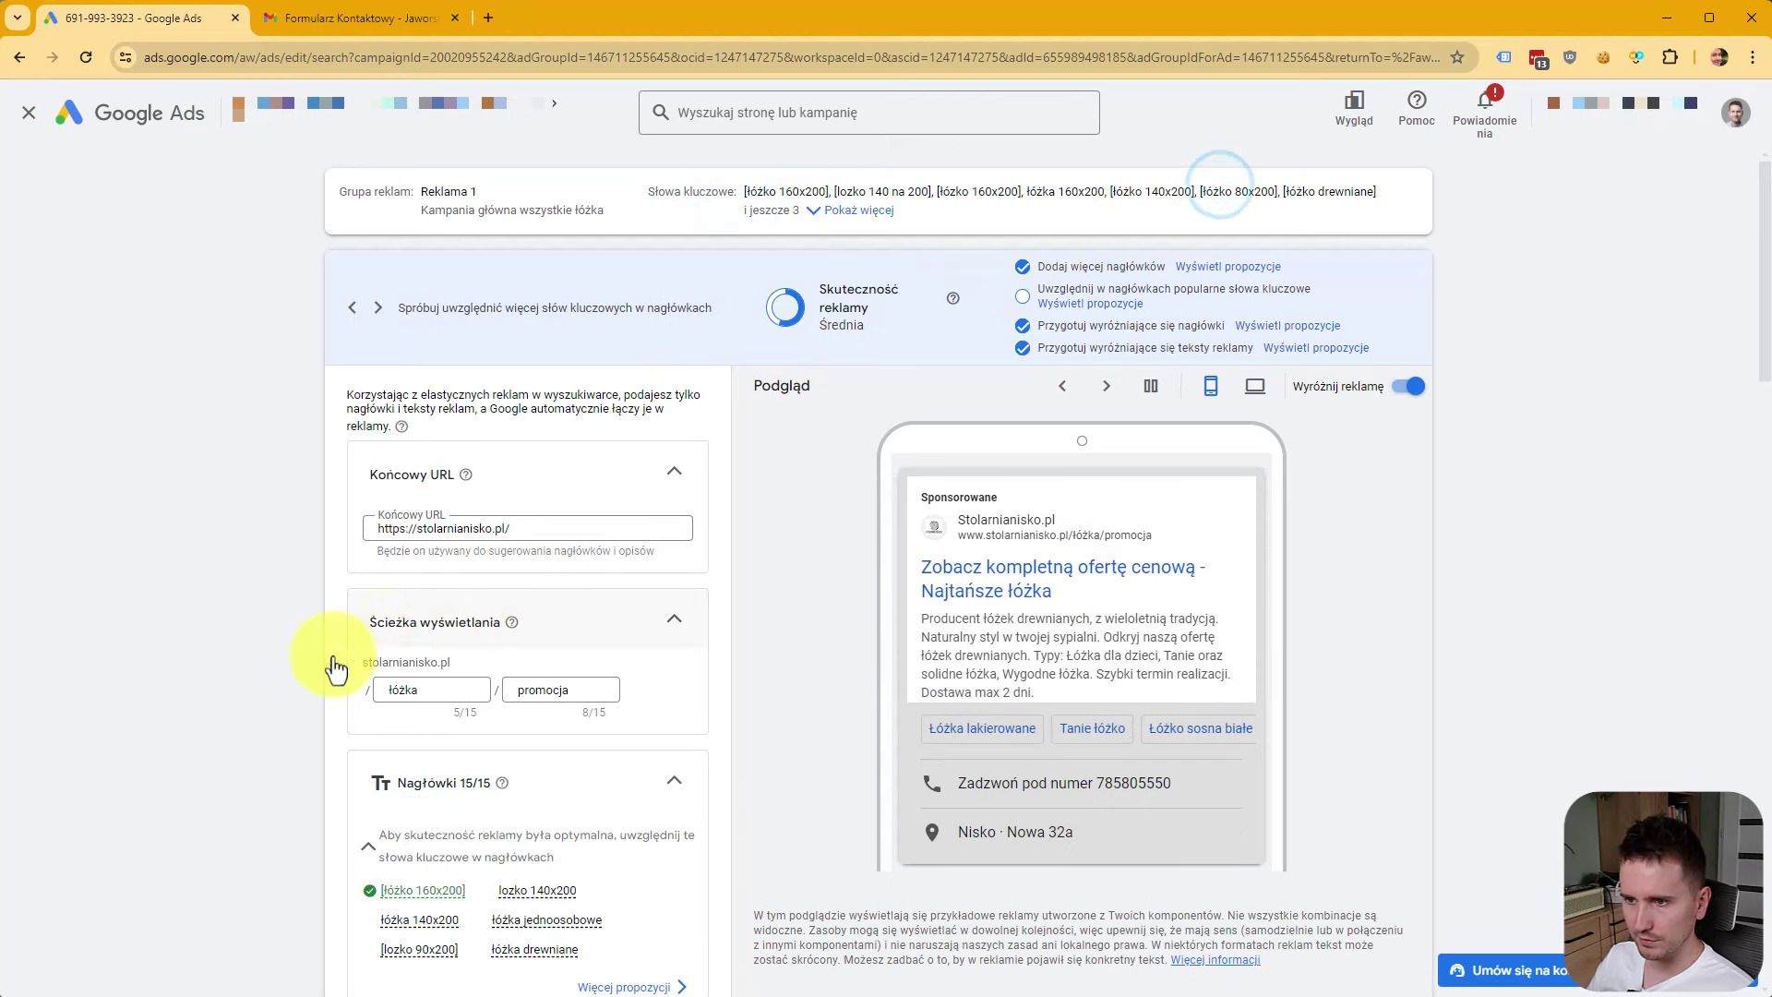
scroll(557, 522, "down", 1)
left_click(521, 441)
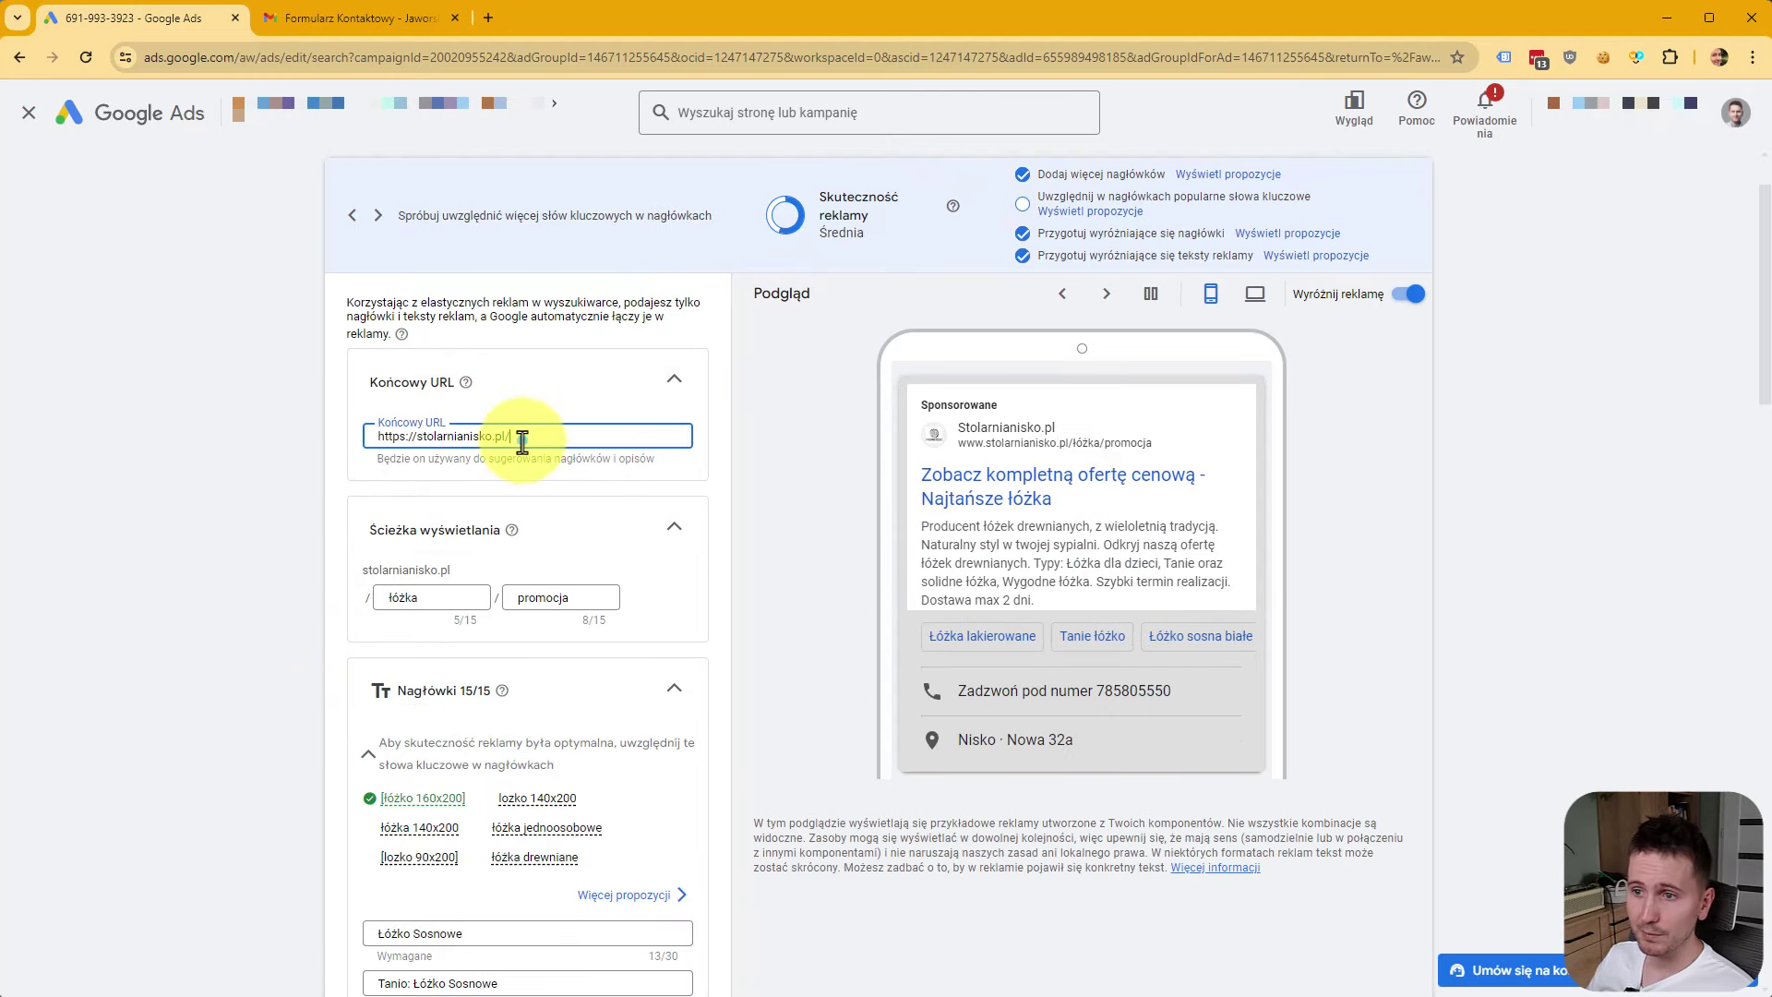
left_click_drag(522, 442, 261, 475)
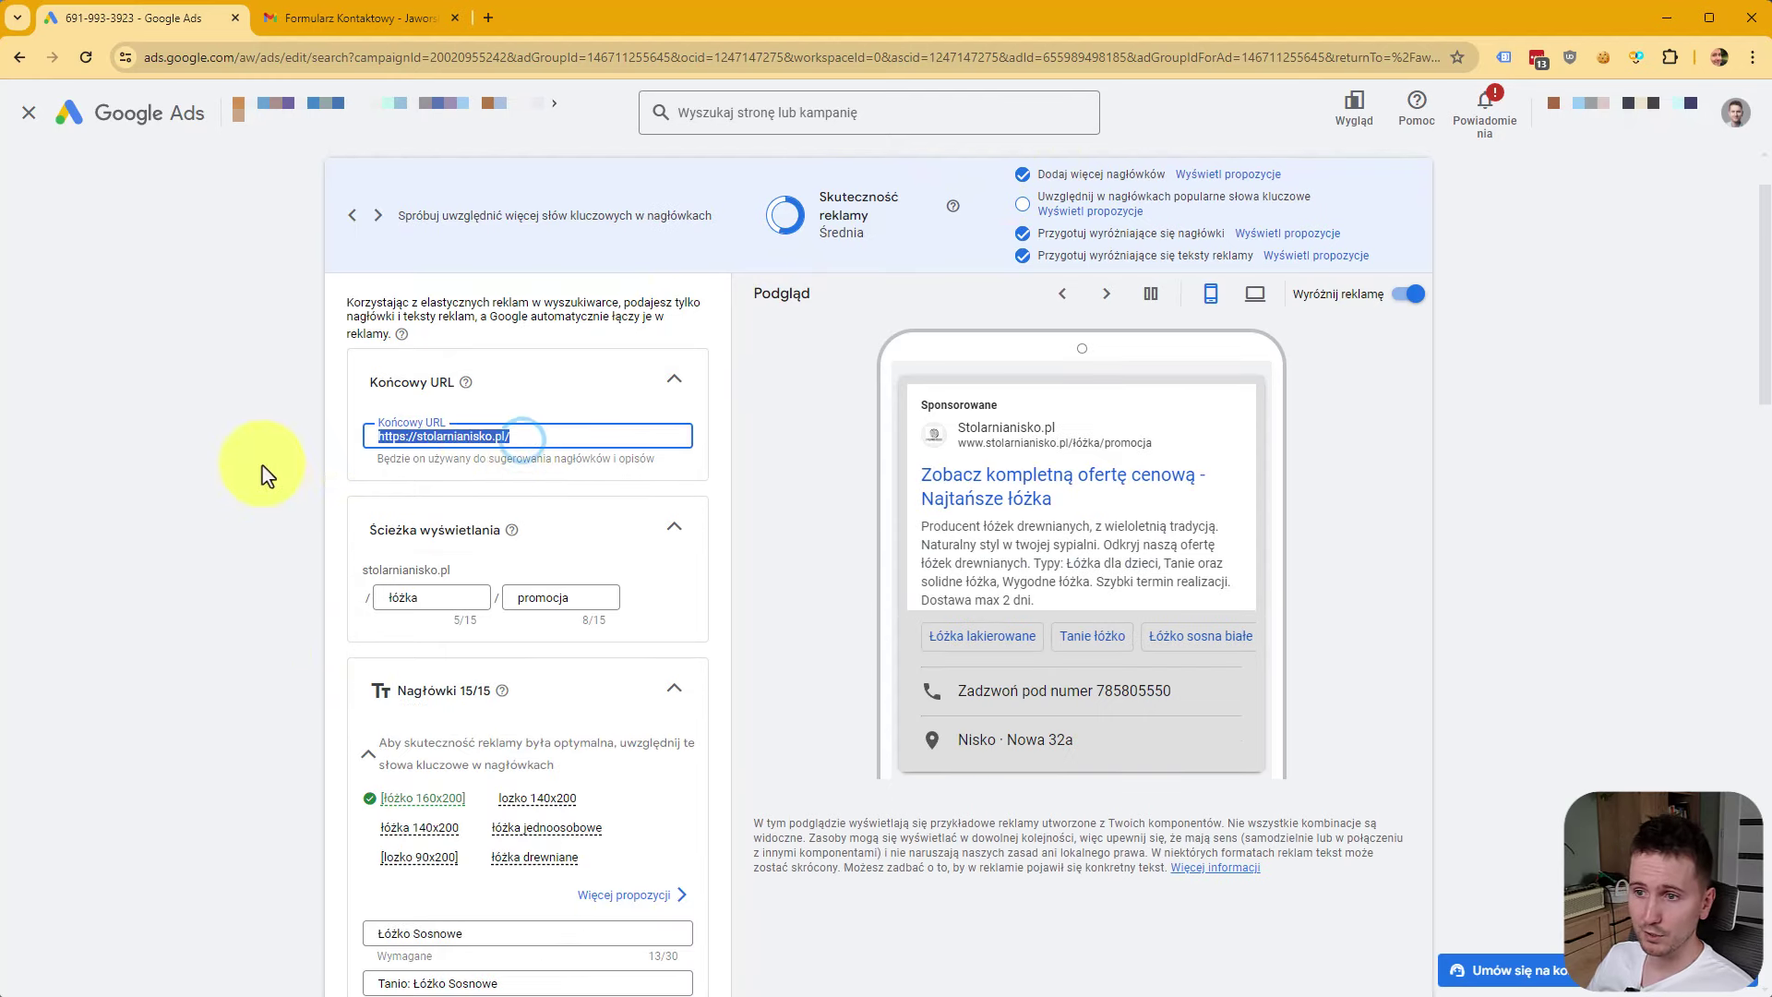
left_click(219, 503)
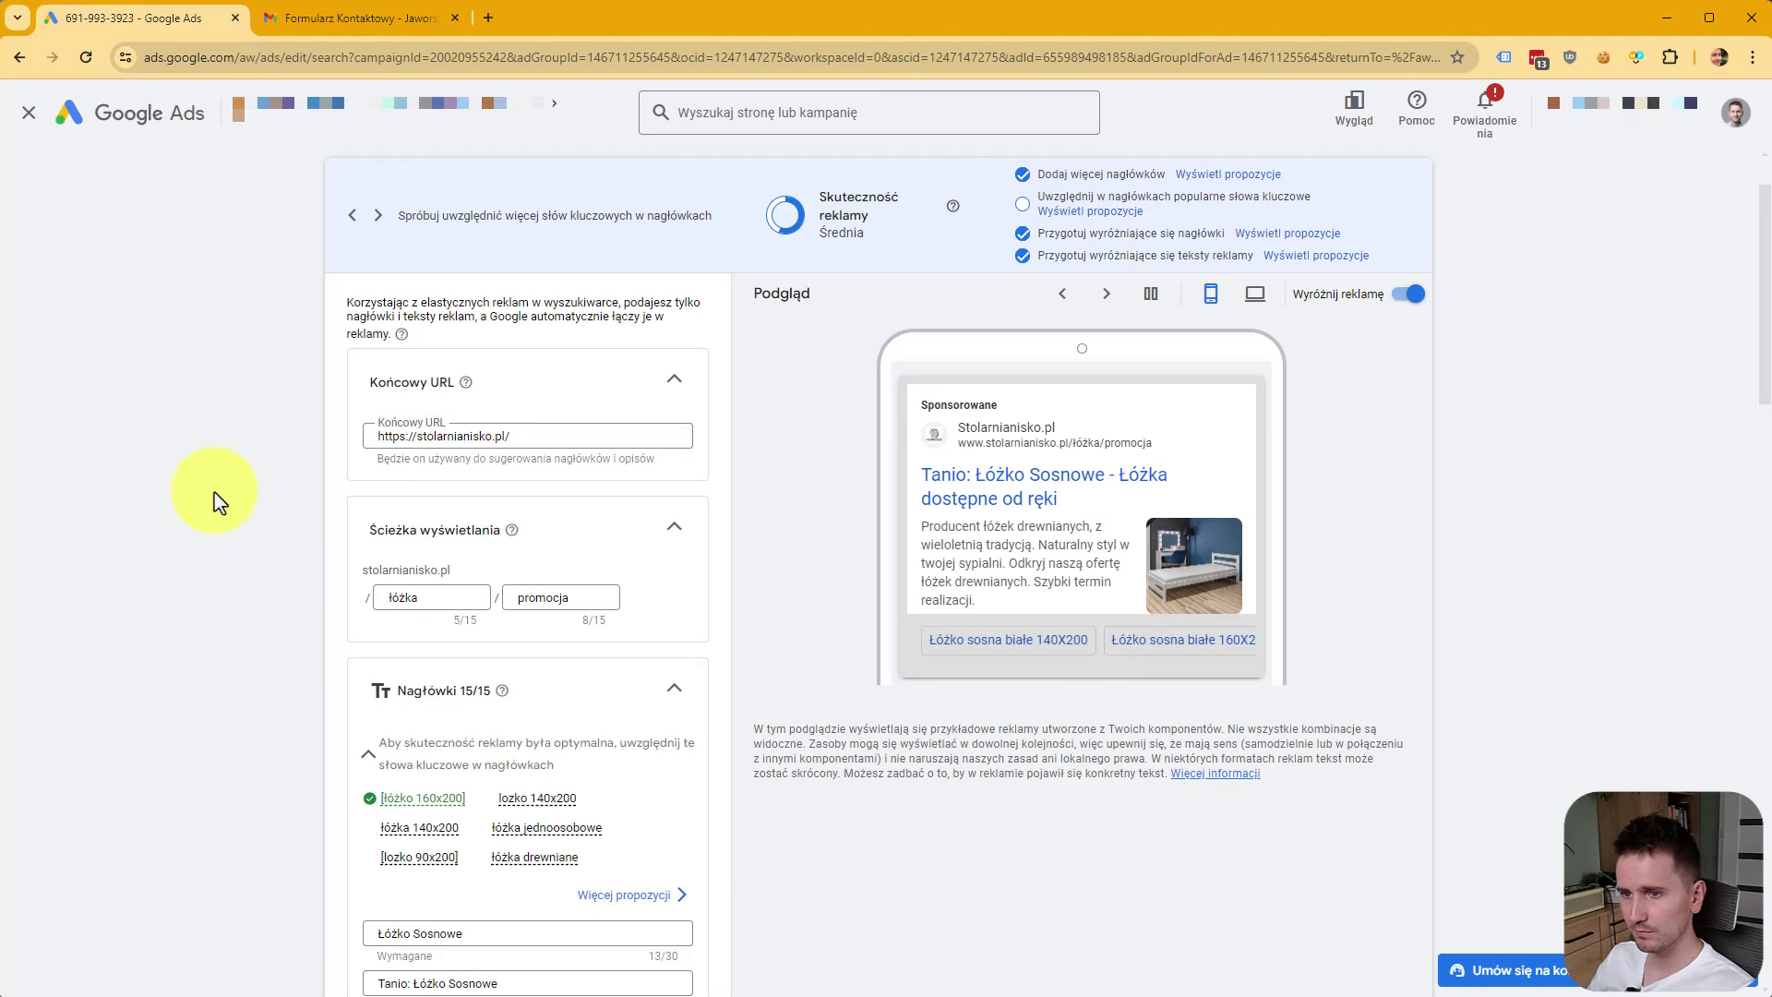
Review the ad's headlines, focusing on the bed sizes in "Łoże małżeńskie 160x200", "Łóżko 140 na 200" and "Łóżko pojedyncze 80x200".
scroll(246, 536, "down", 7)
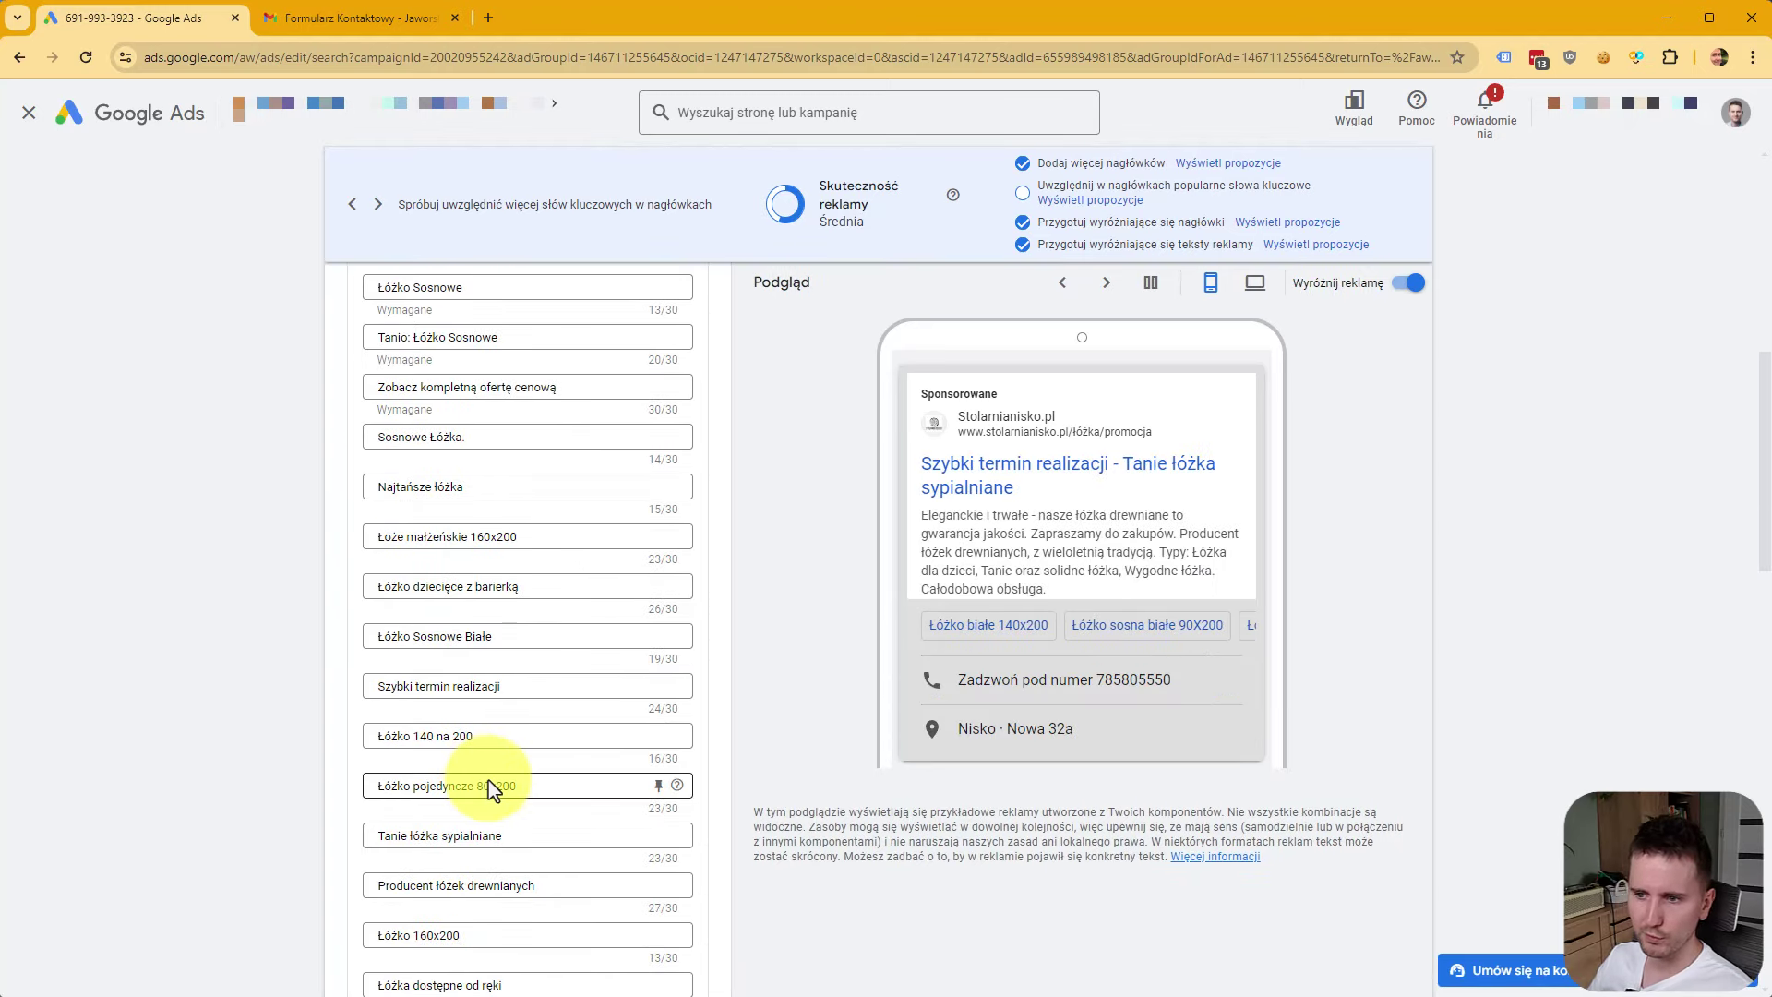
left_click_drag(526, 536, 471, 538)
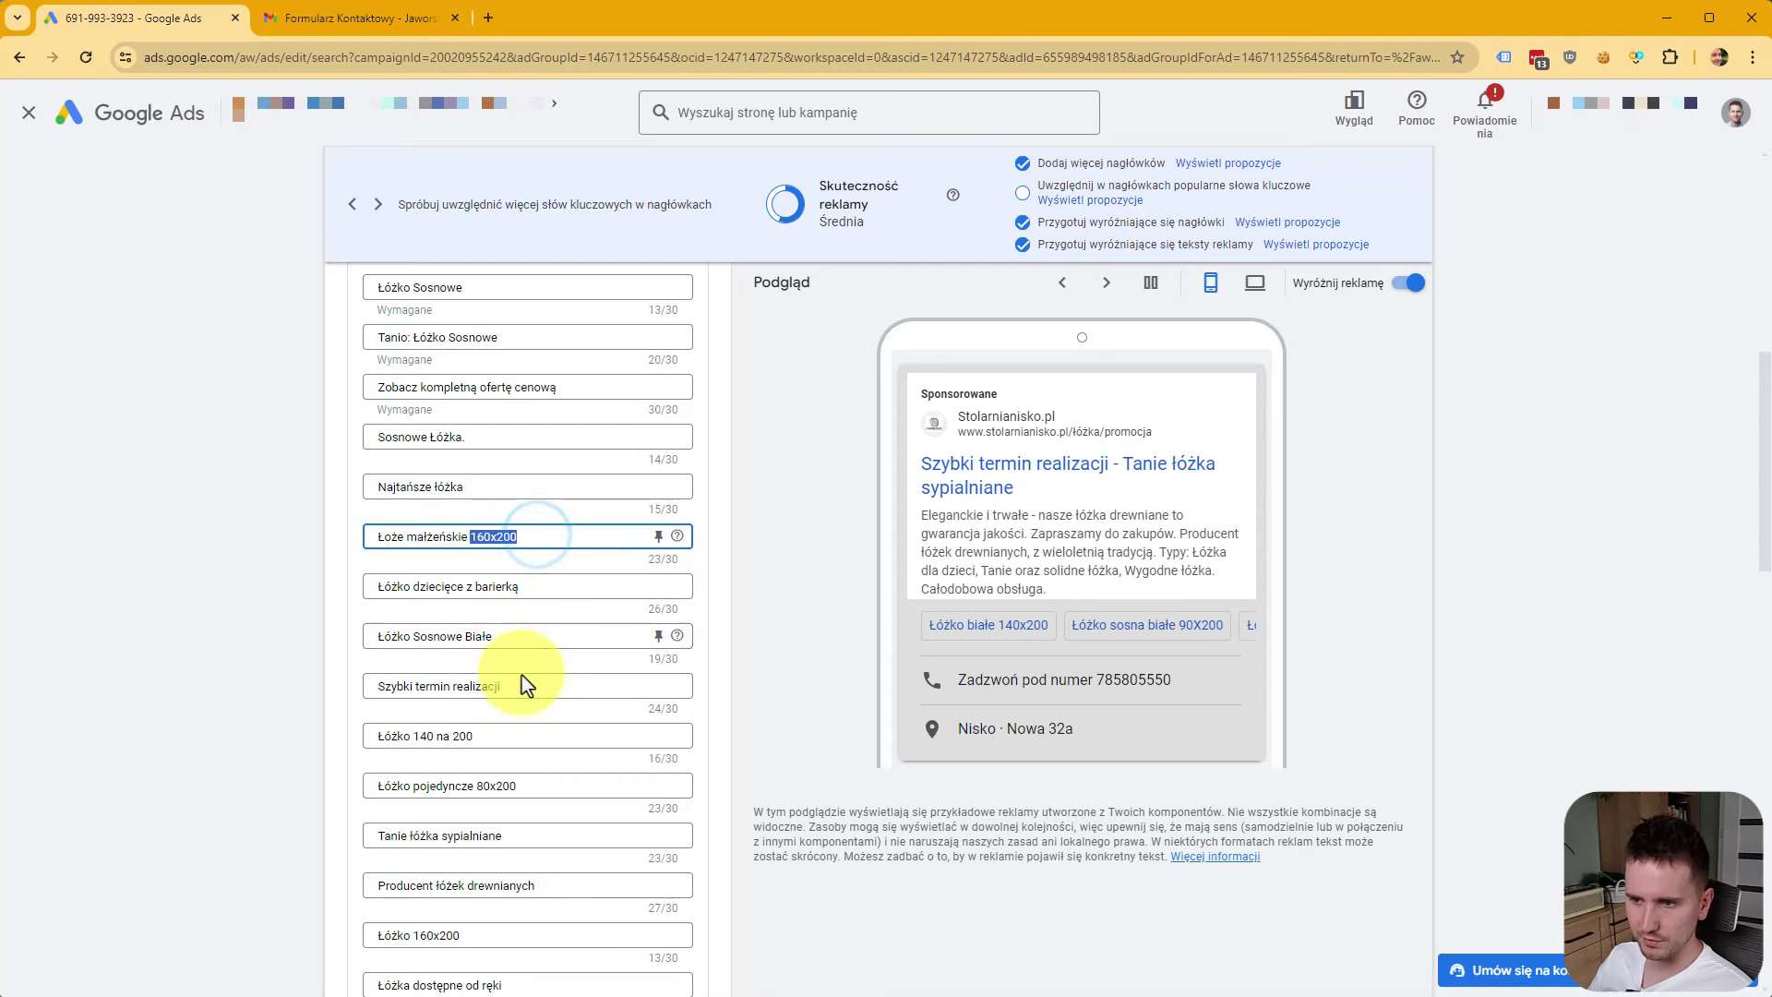
left_click_drag(502, 735, 408, 735)
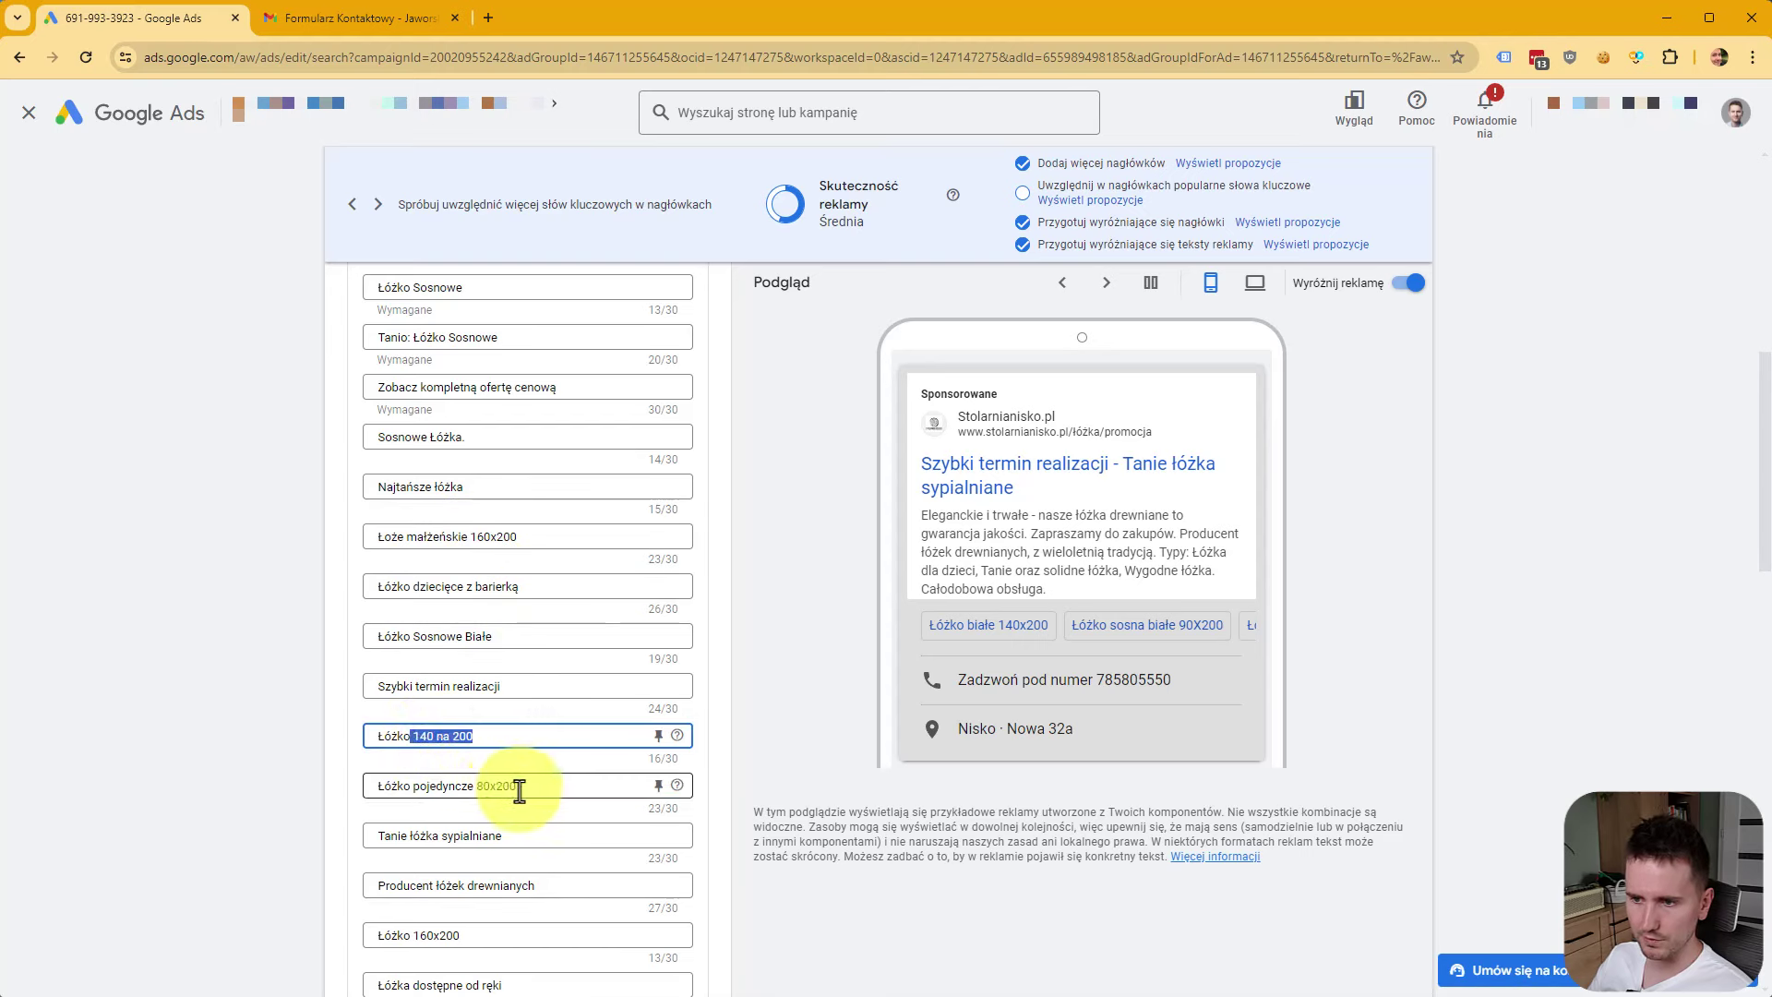
left_click_drag(522, 787, 475, 789)
scroll(565, 836, "down", 2)
scroll(565, 838, "up", 9)
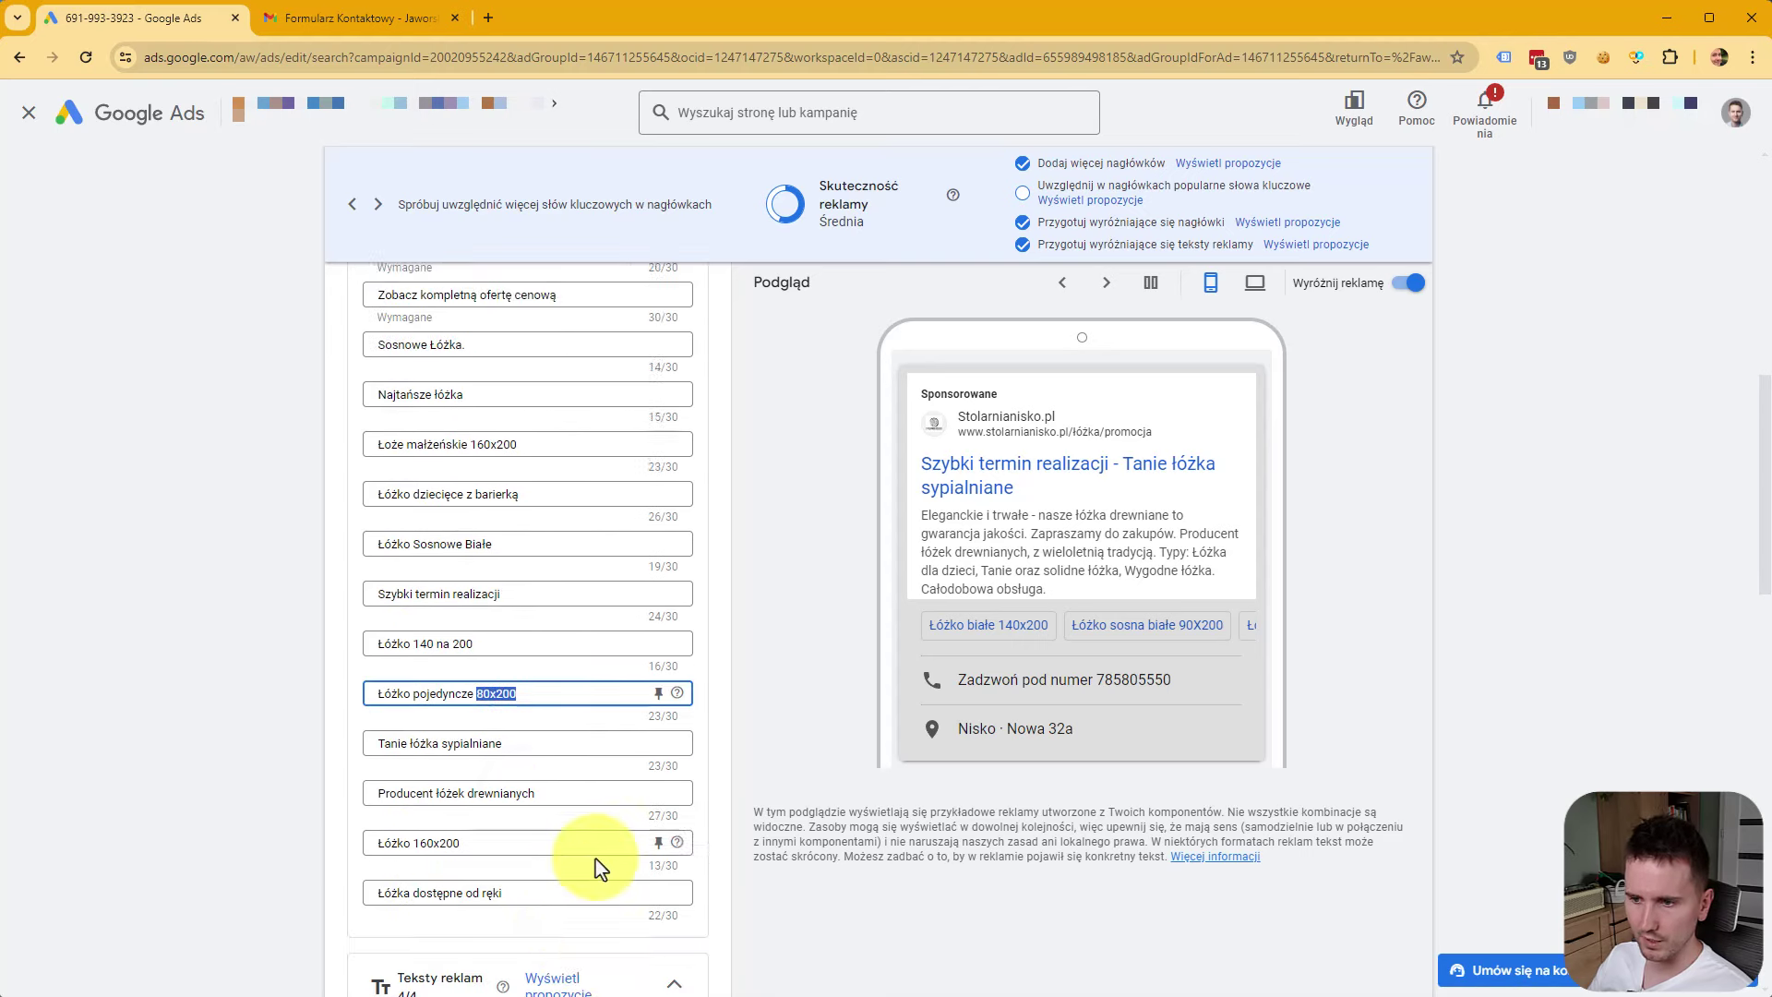
Check the details of the suggested headline keyword "[łóżko 160x200]" and compare it with the size in the headline "Łóżko pojedyncze 80x200".
scroll(186, 810, "down", 1)
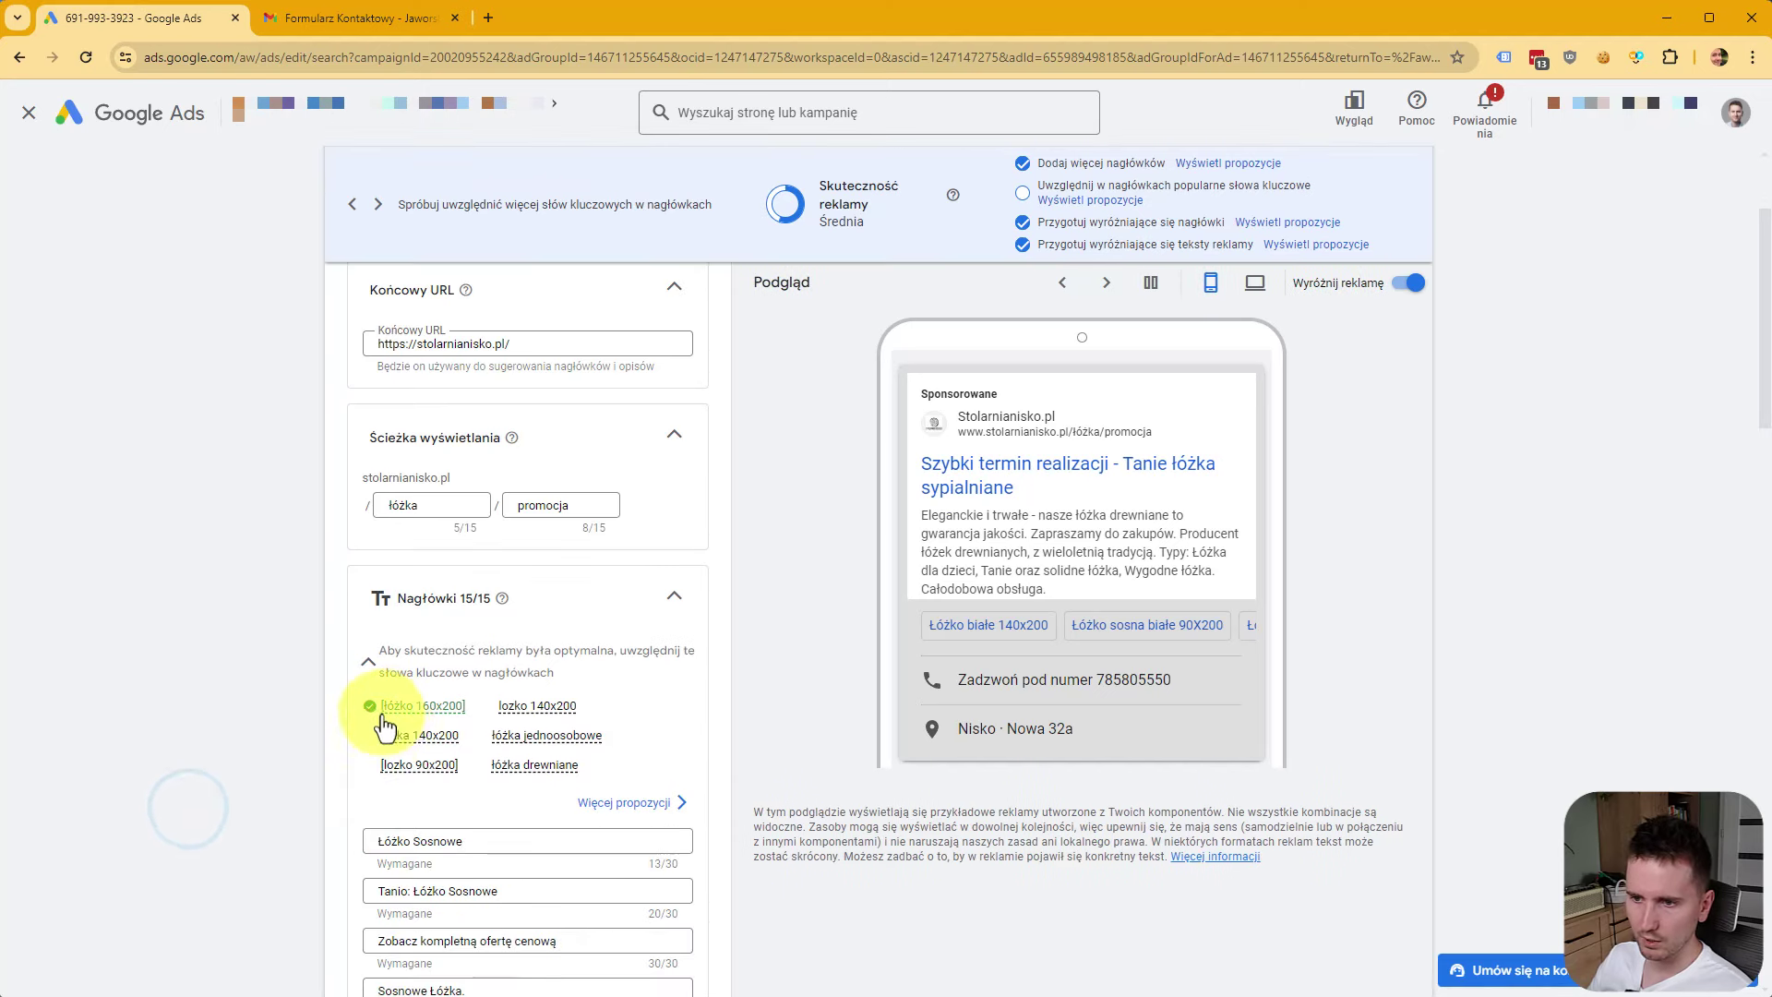
mouse_move(412, 726)
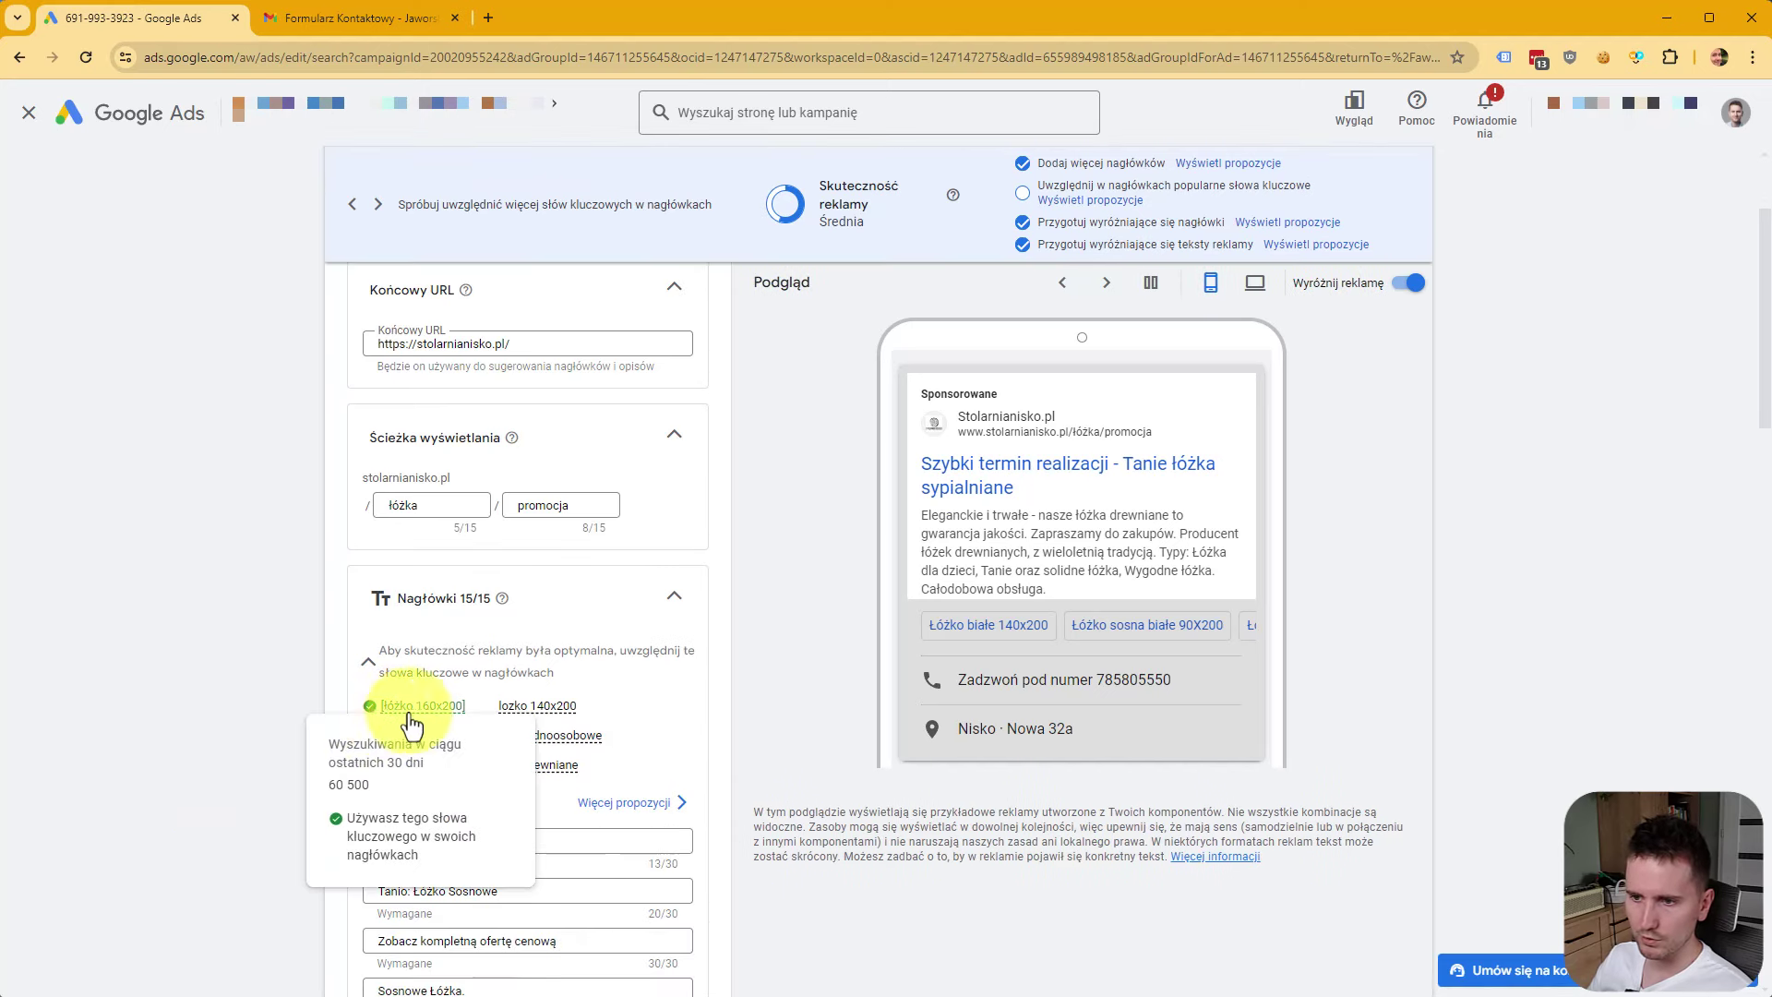
left_click(212, 738)
scroll(215, 738, "down", 6)
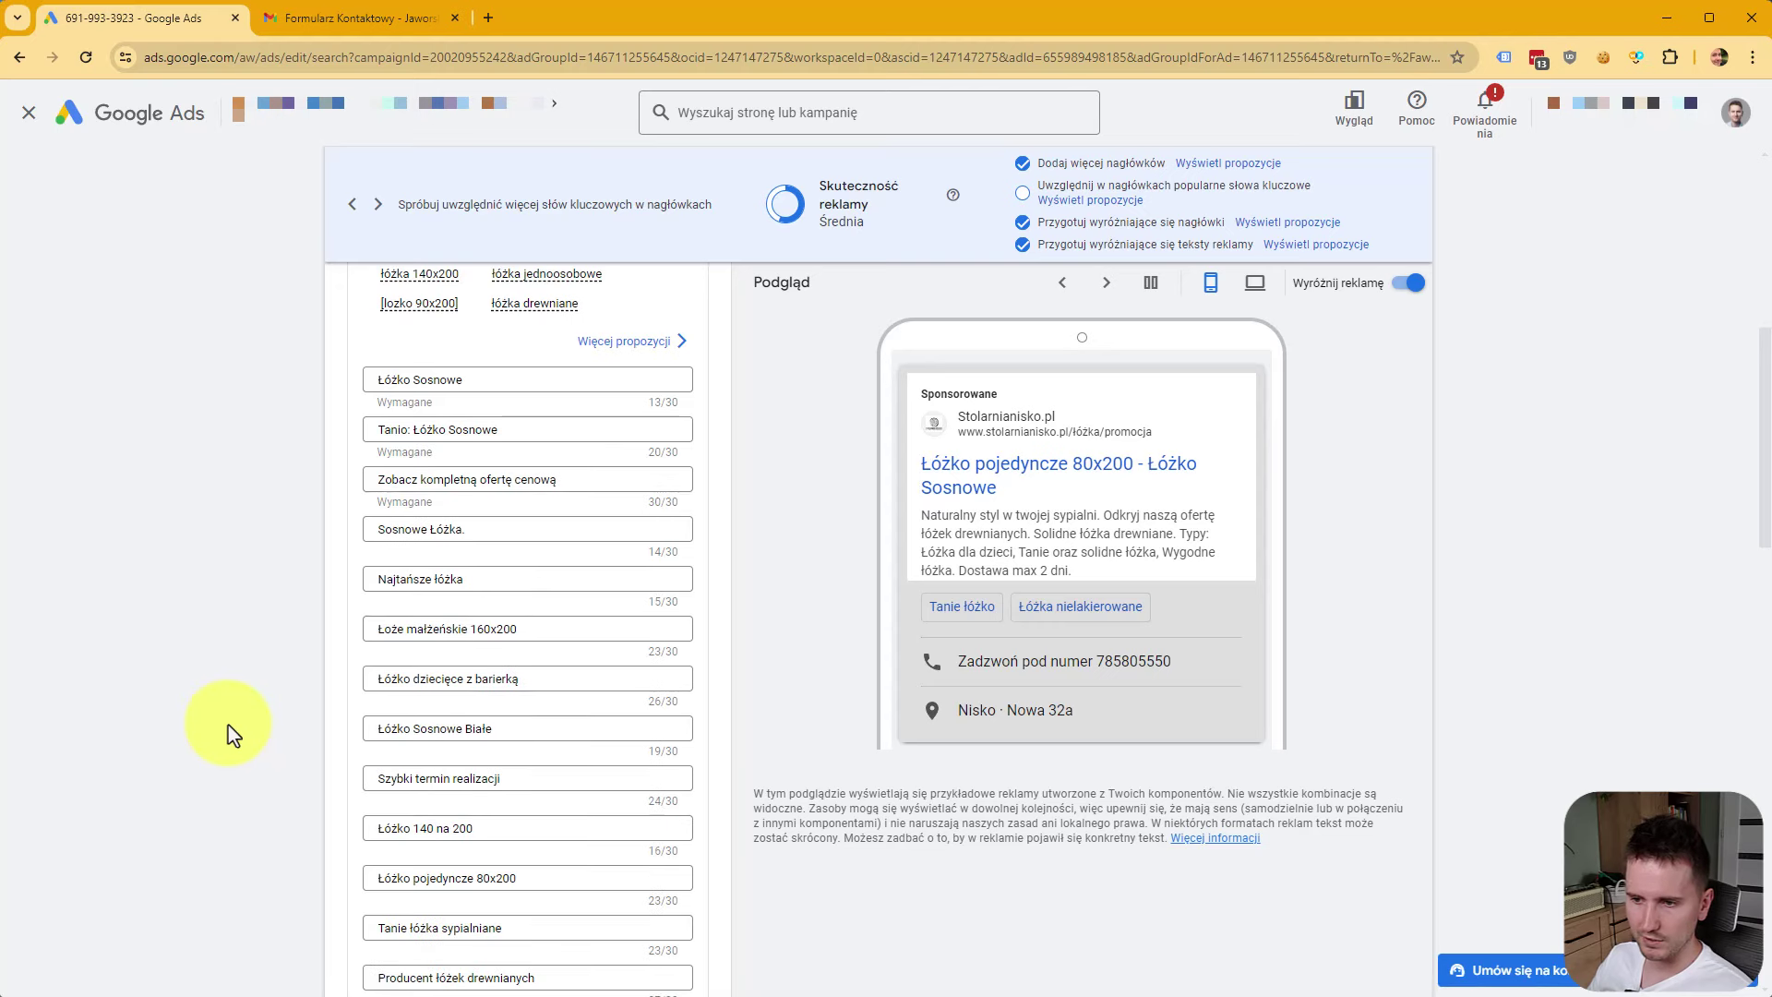
double_click(489, 785)
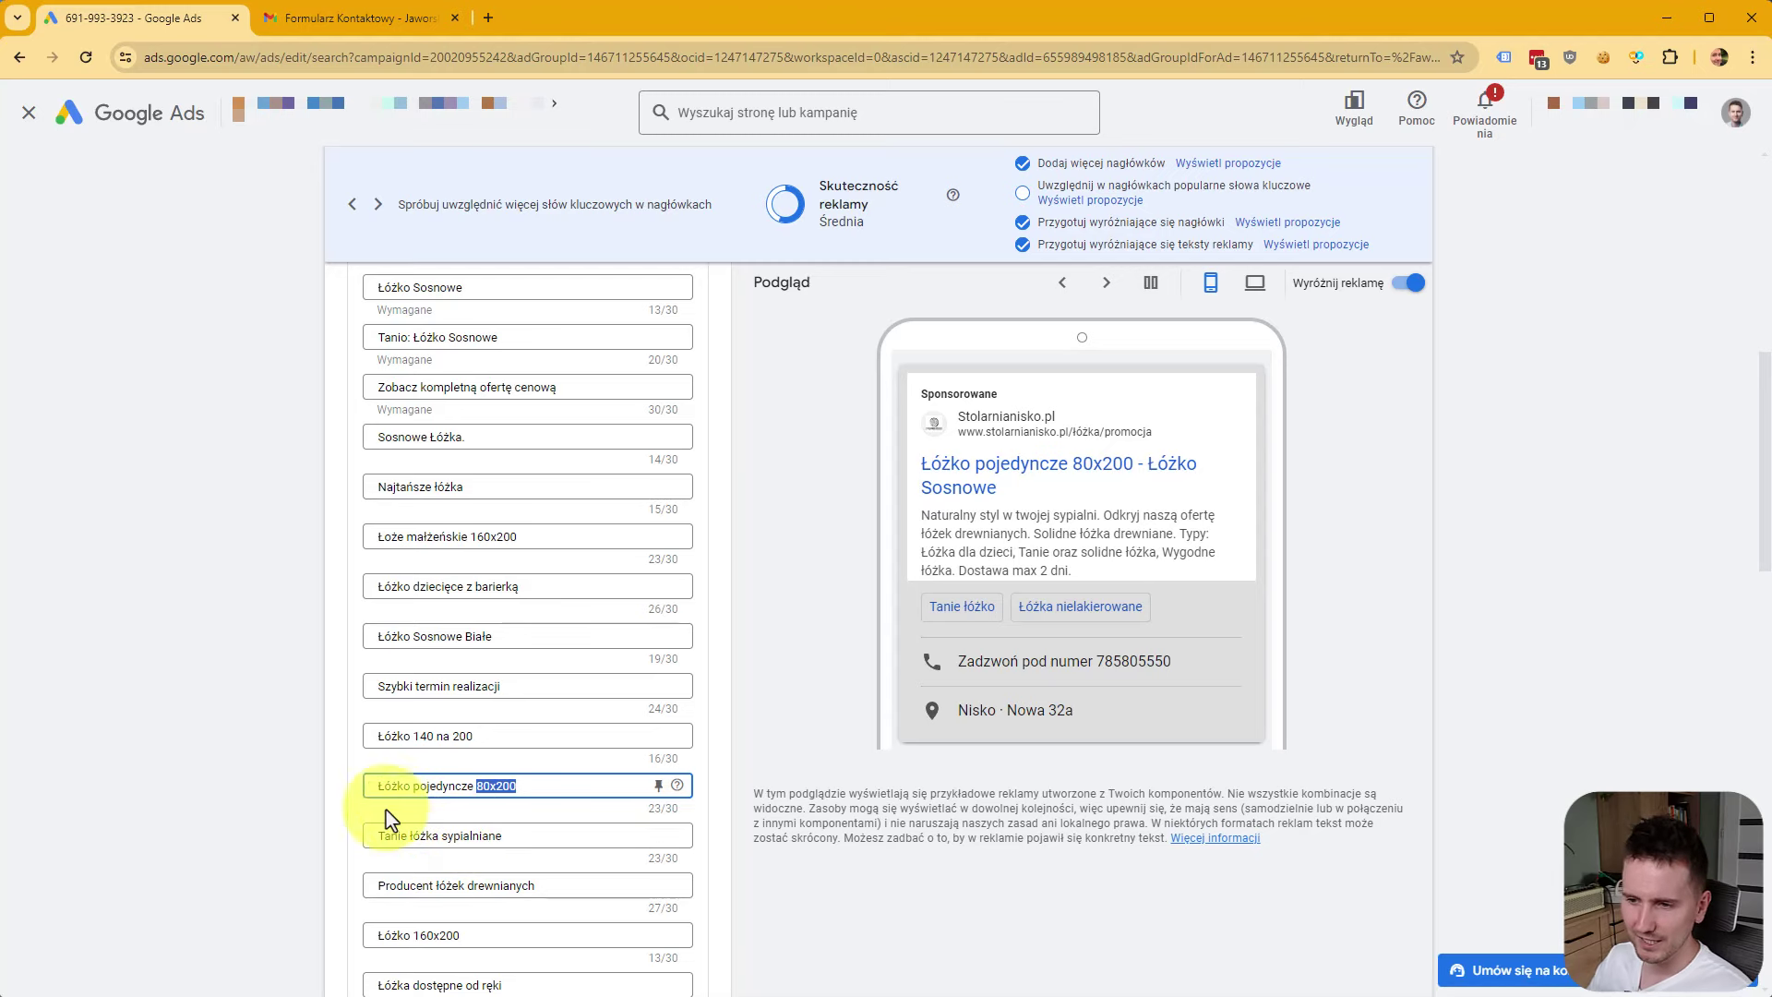
left_click(296, 806)
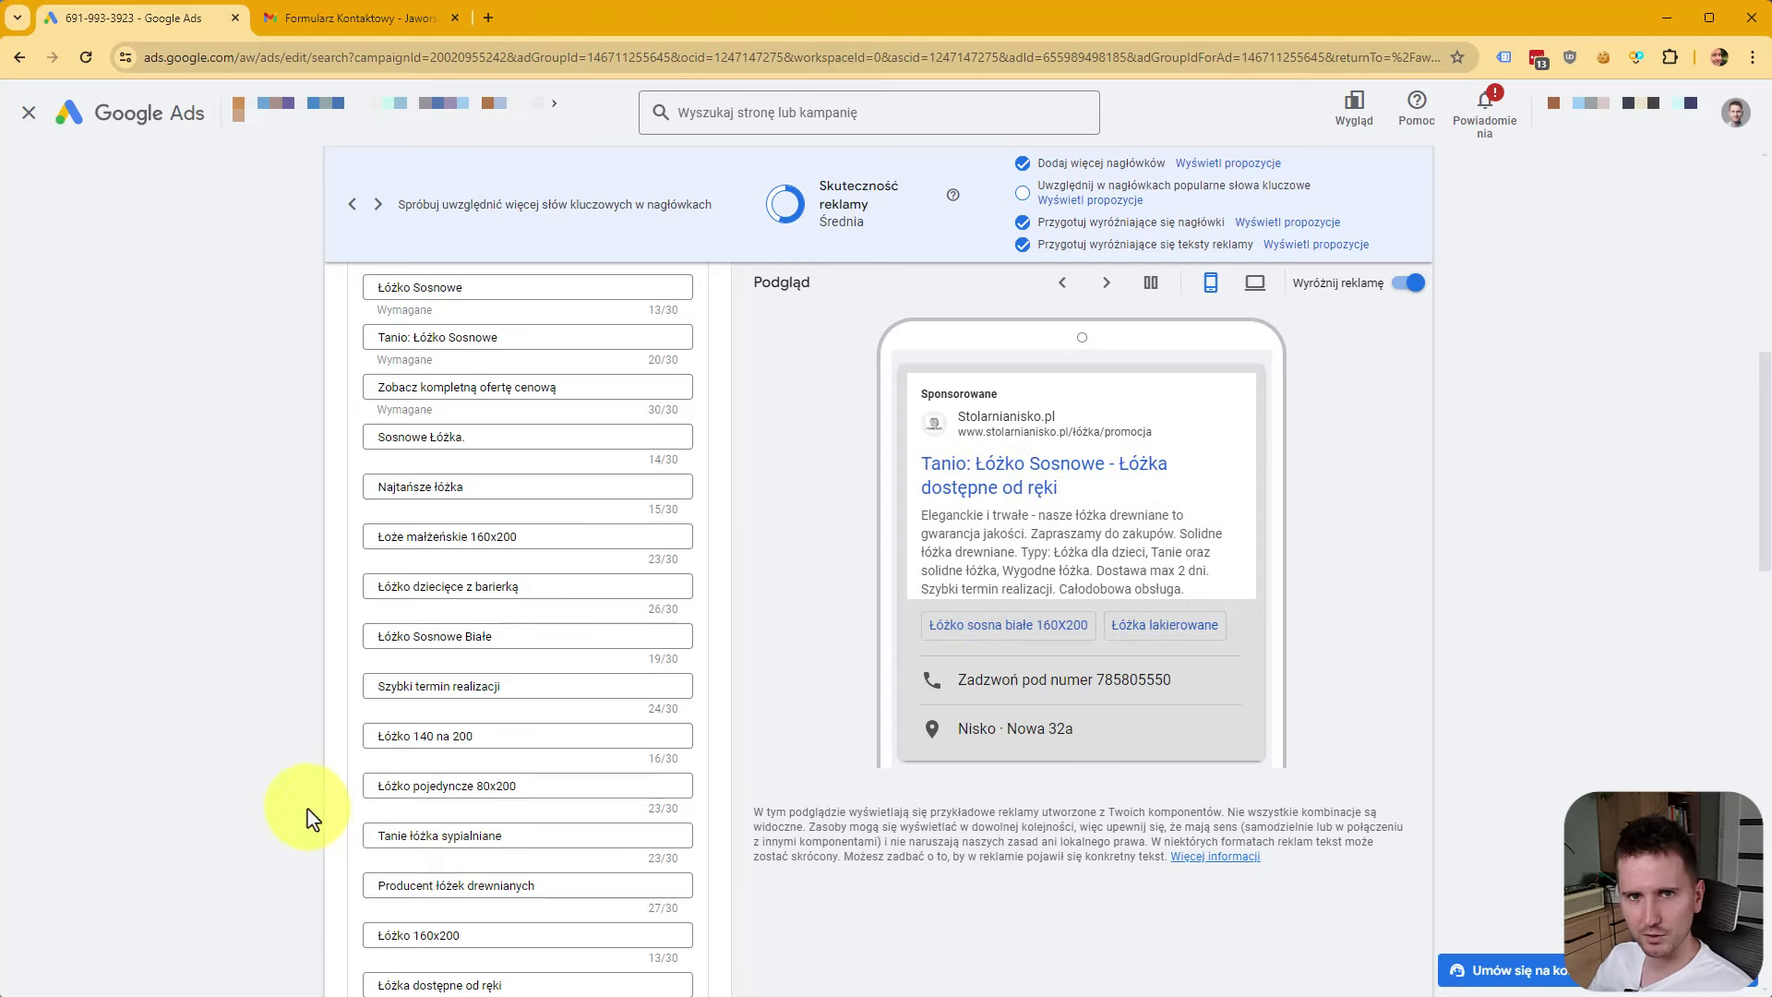
Leave the ad editor without changes and open "Kampania główna wszystkie łóżka" from the account's campaign list.
scroll(310, 817, "up", 10)
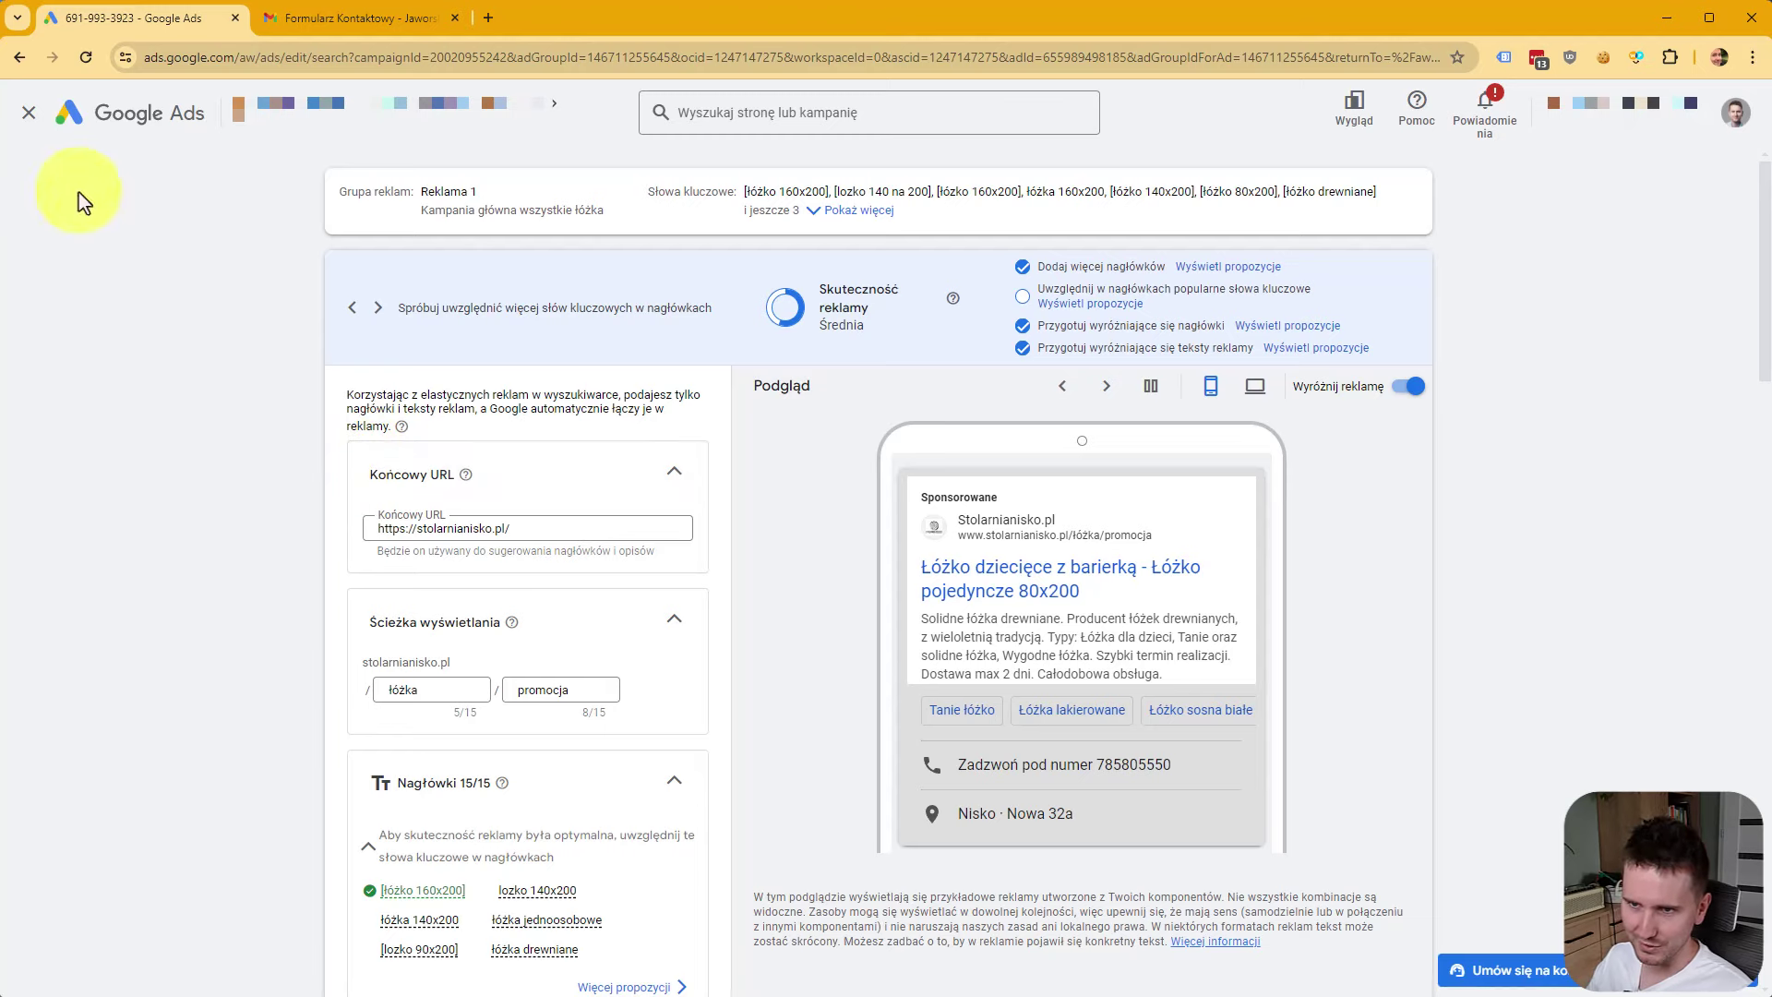
left_click(28, 112)
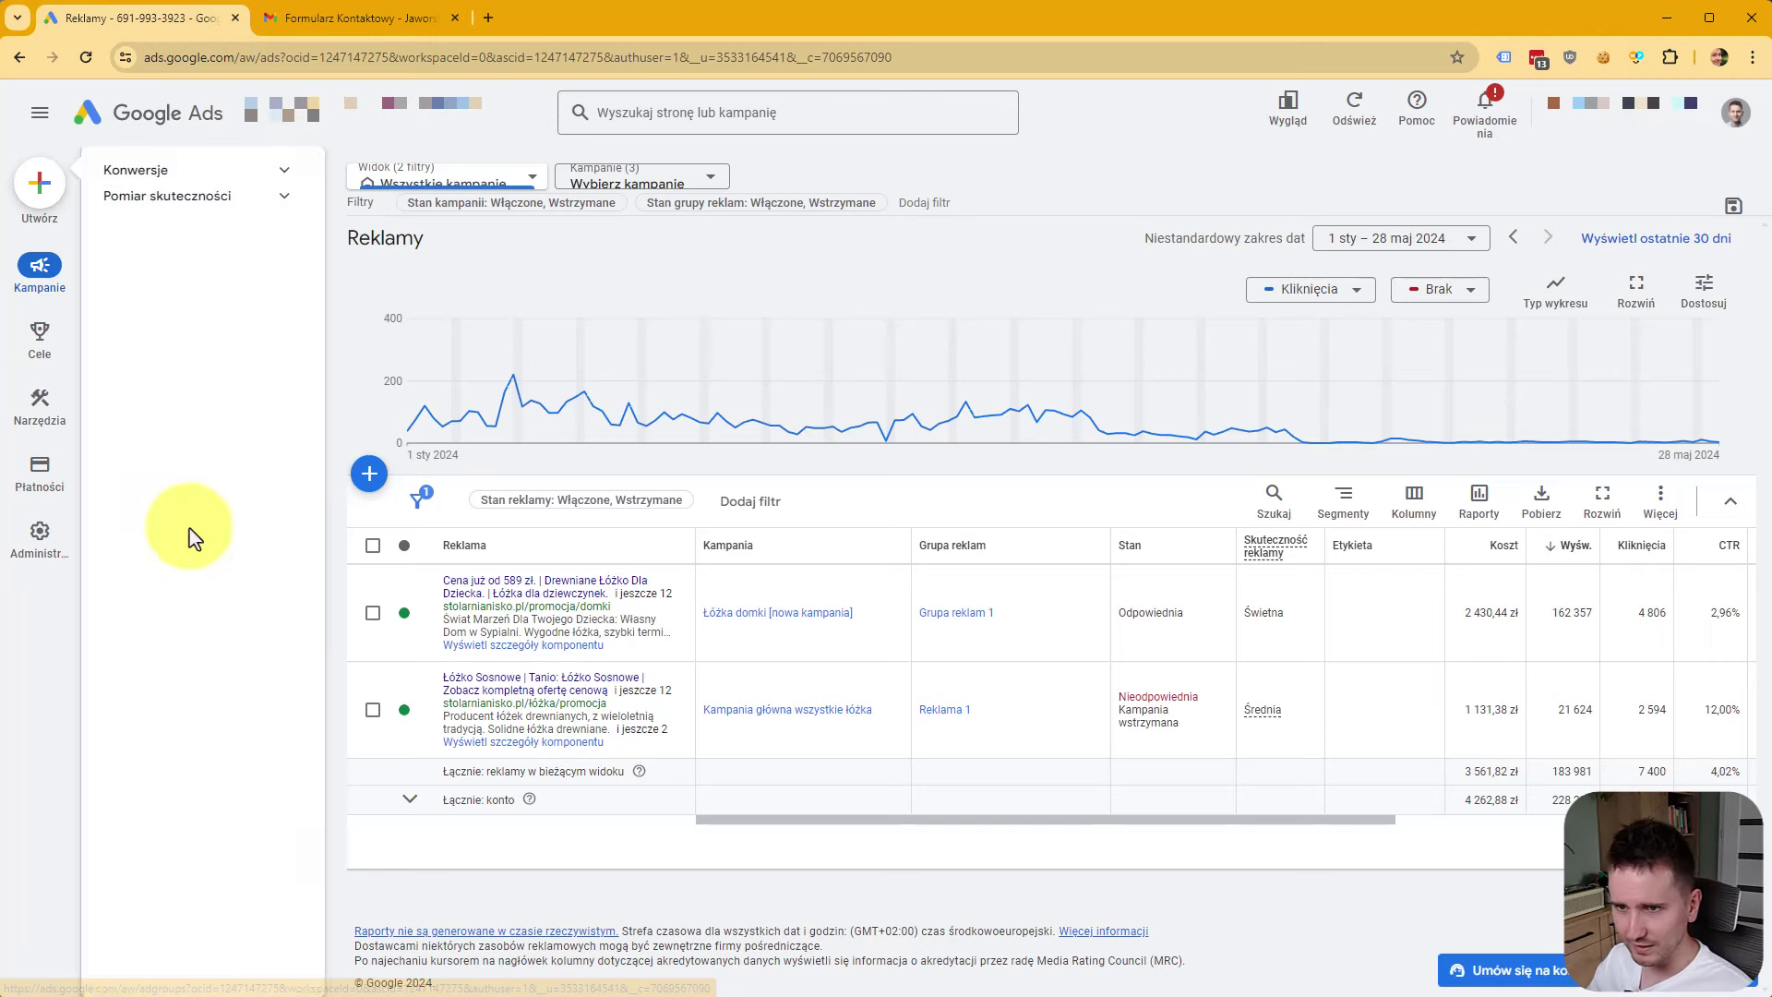
left_click(153, 304)
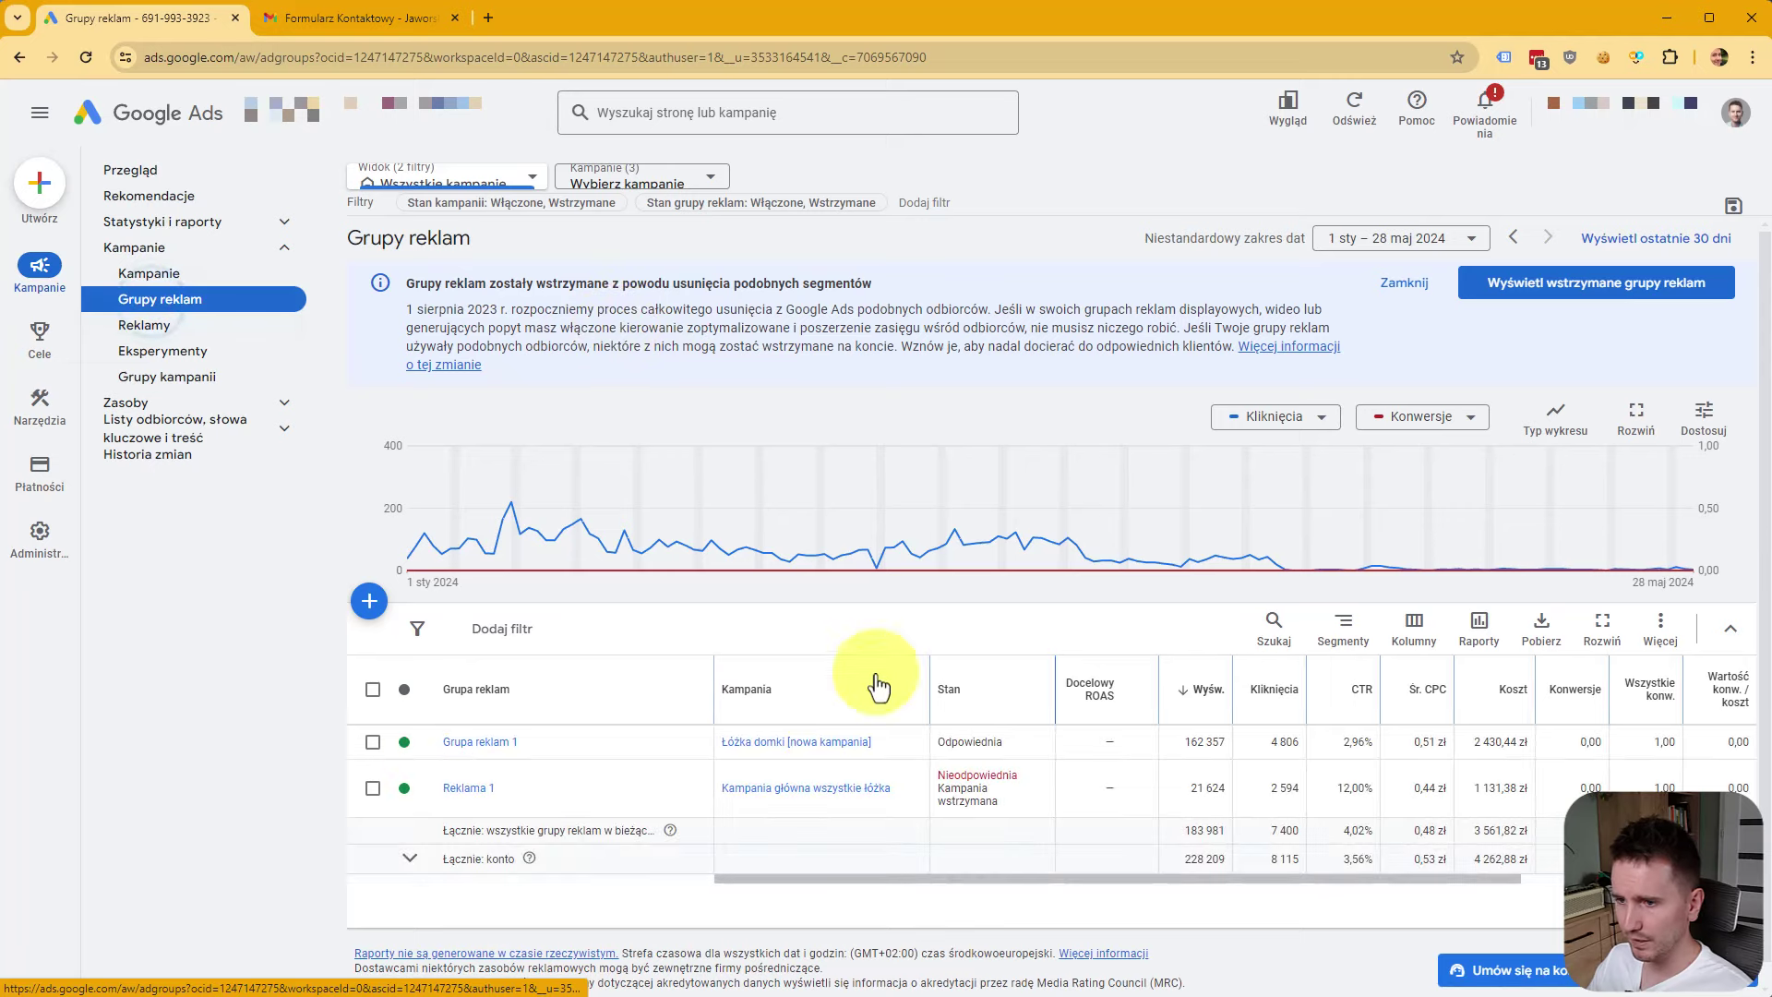
left_click(518, 180)
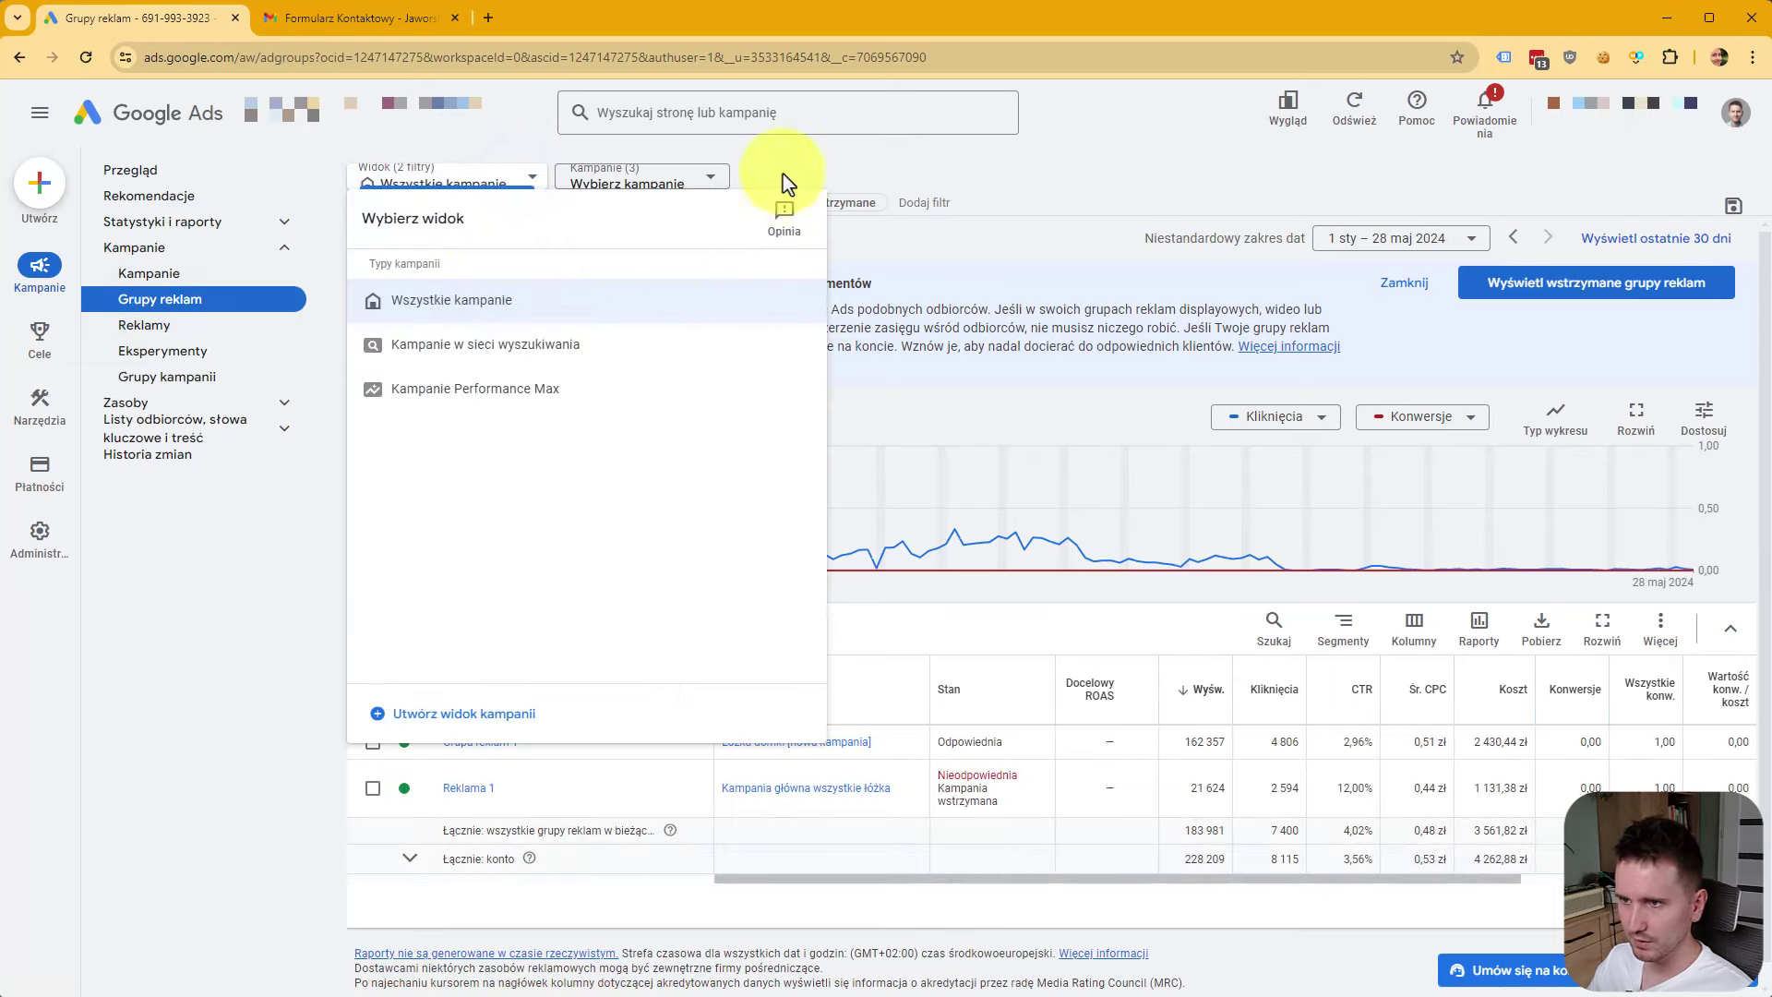
left_click(786, 175)
left_click(243, 275)
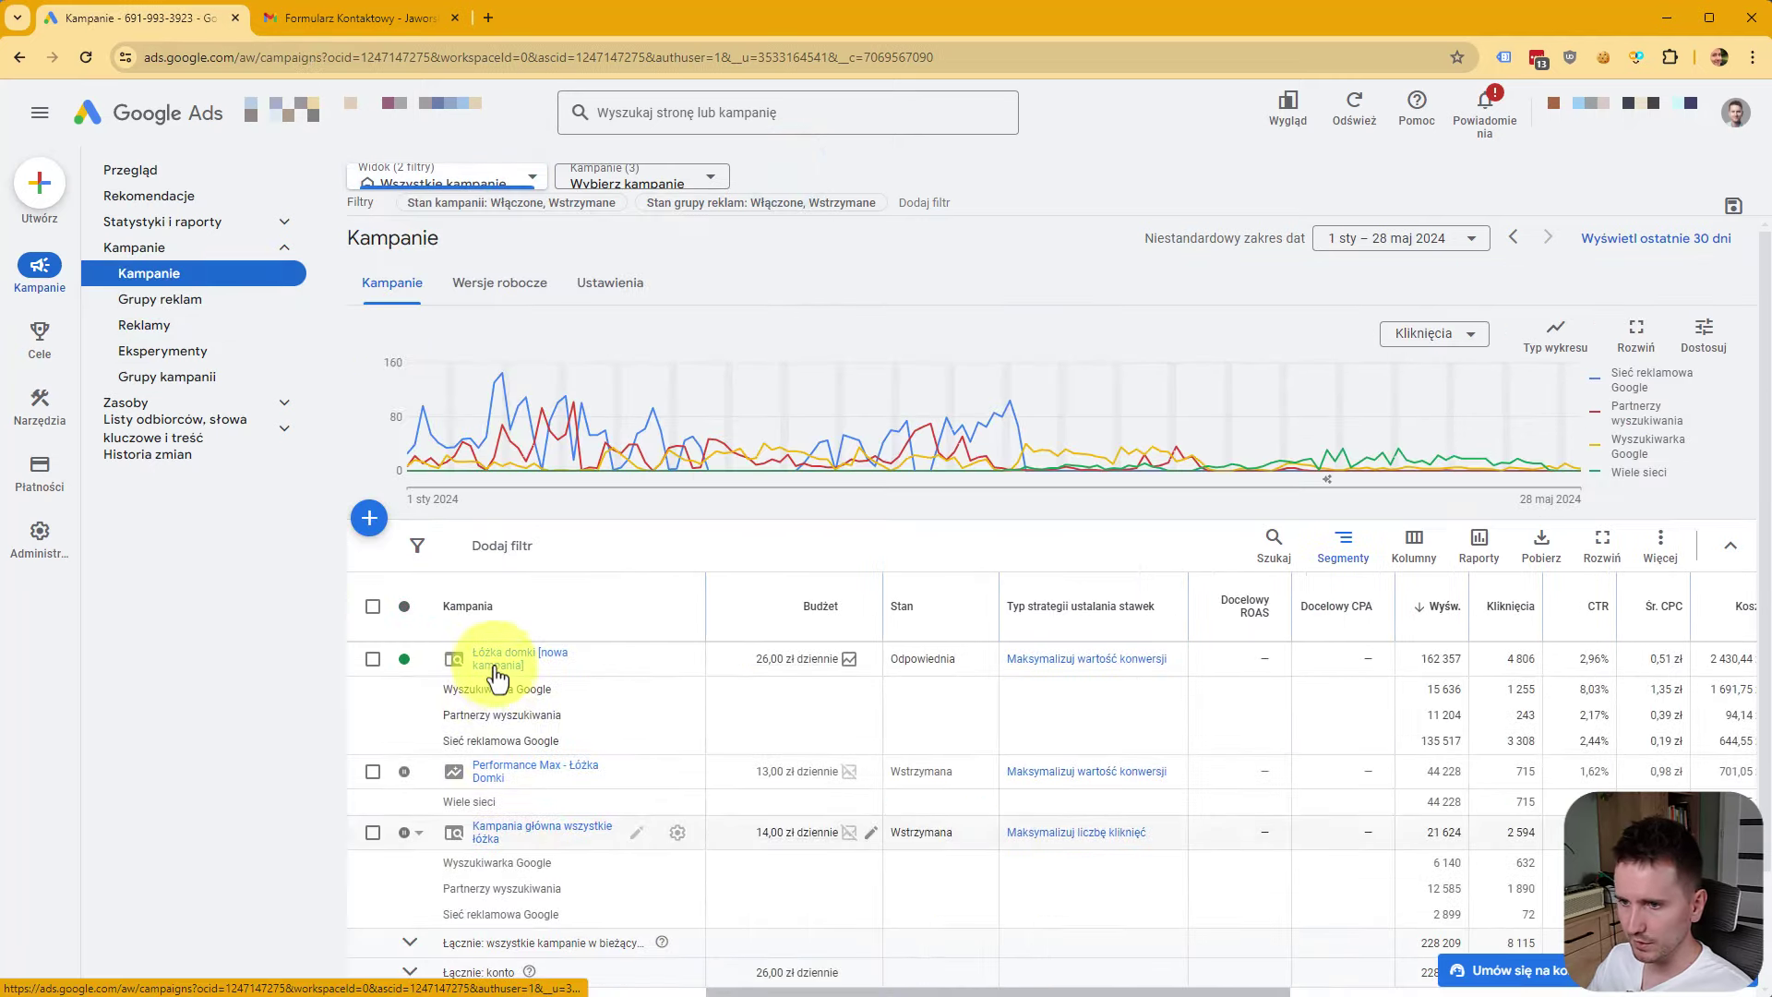
left_click(488, 829)
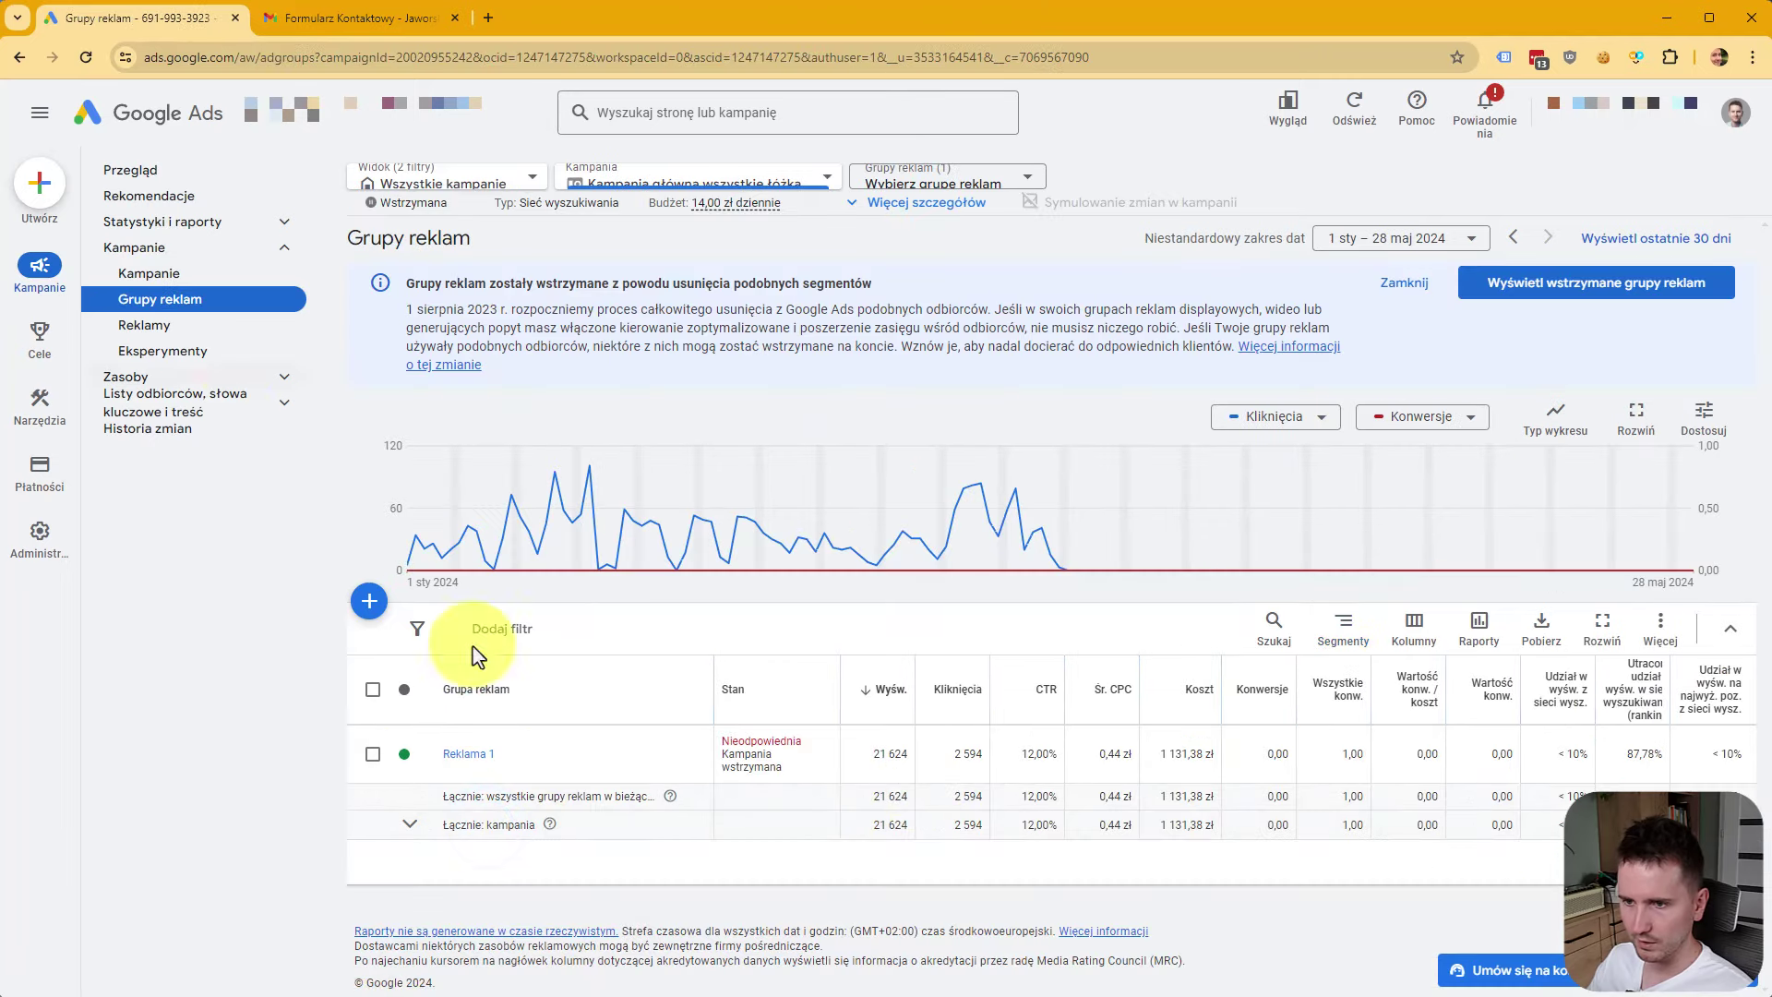
Open the ad group "Reklama 1" and show its search keywords.
left_click(467, 753)
scroll(633, 791, "down", 2)
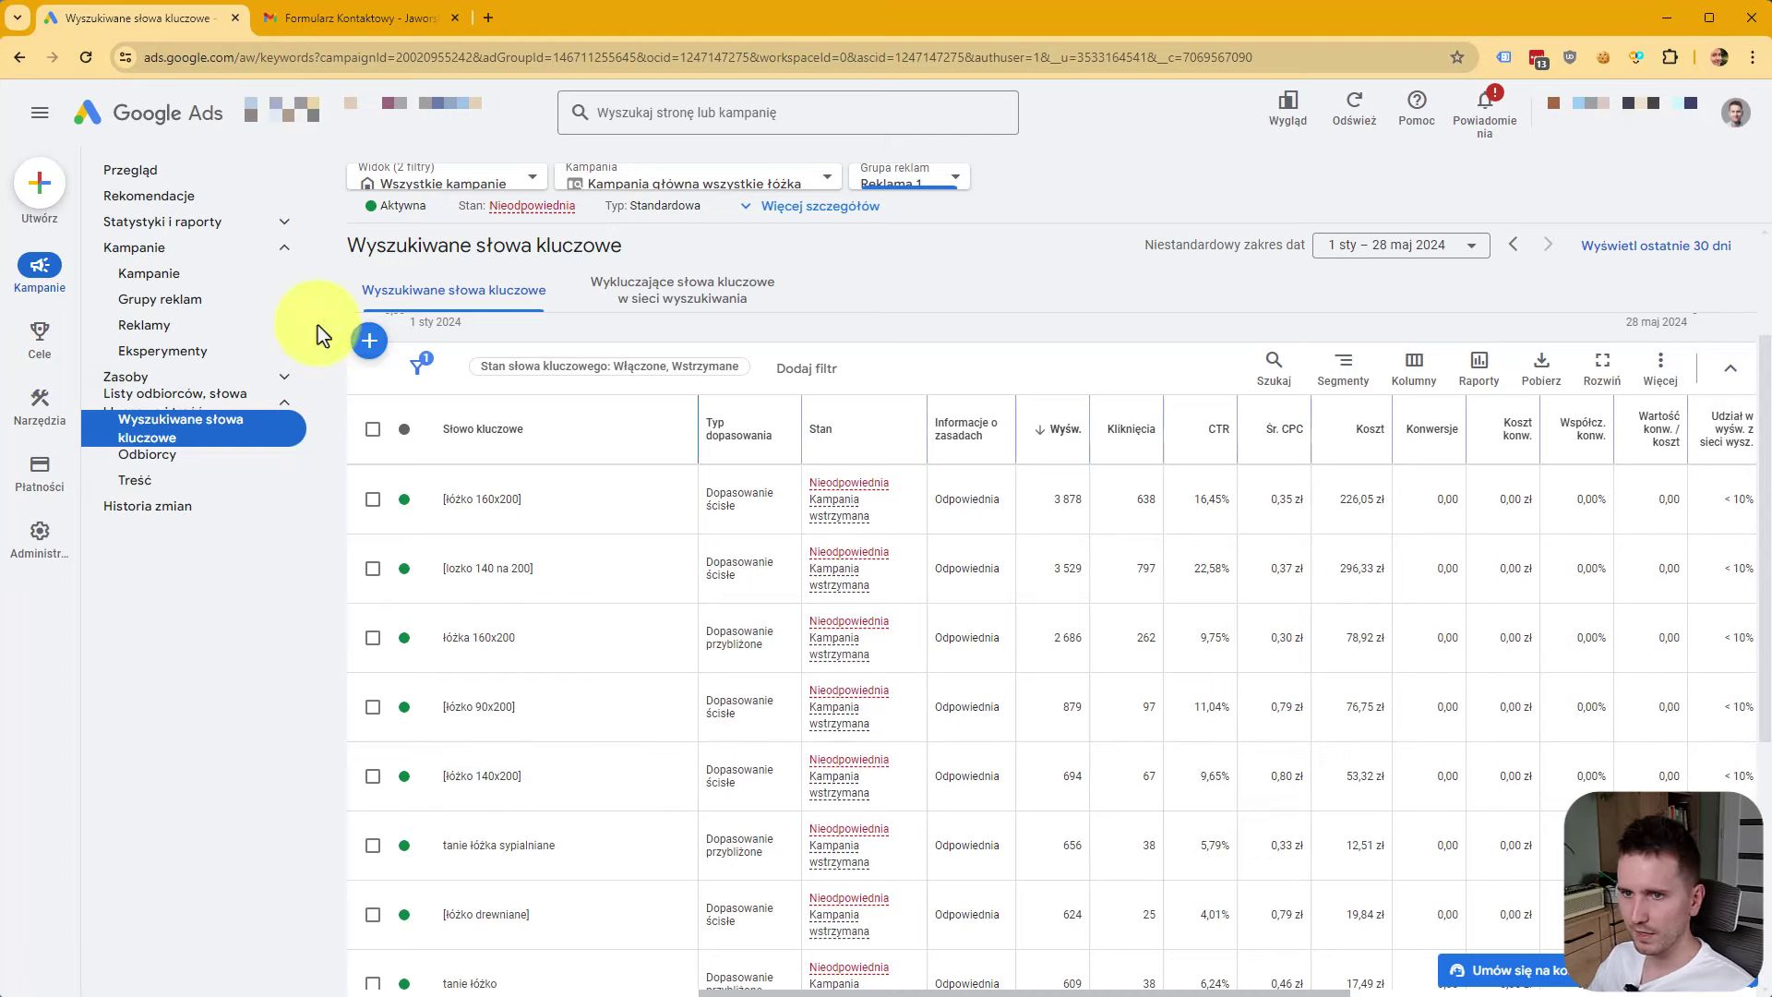
left_click(153, 301)
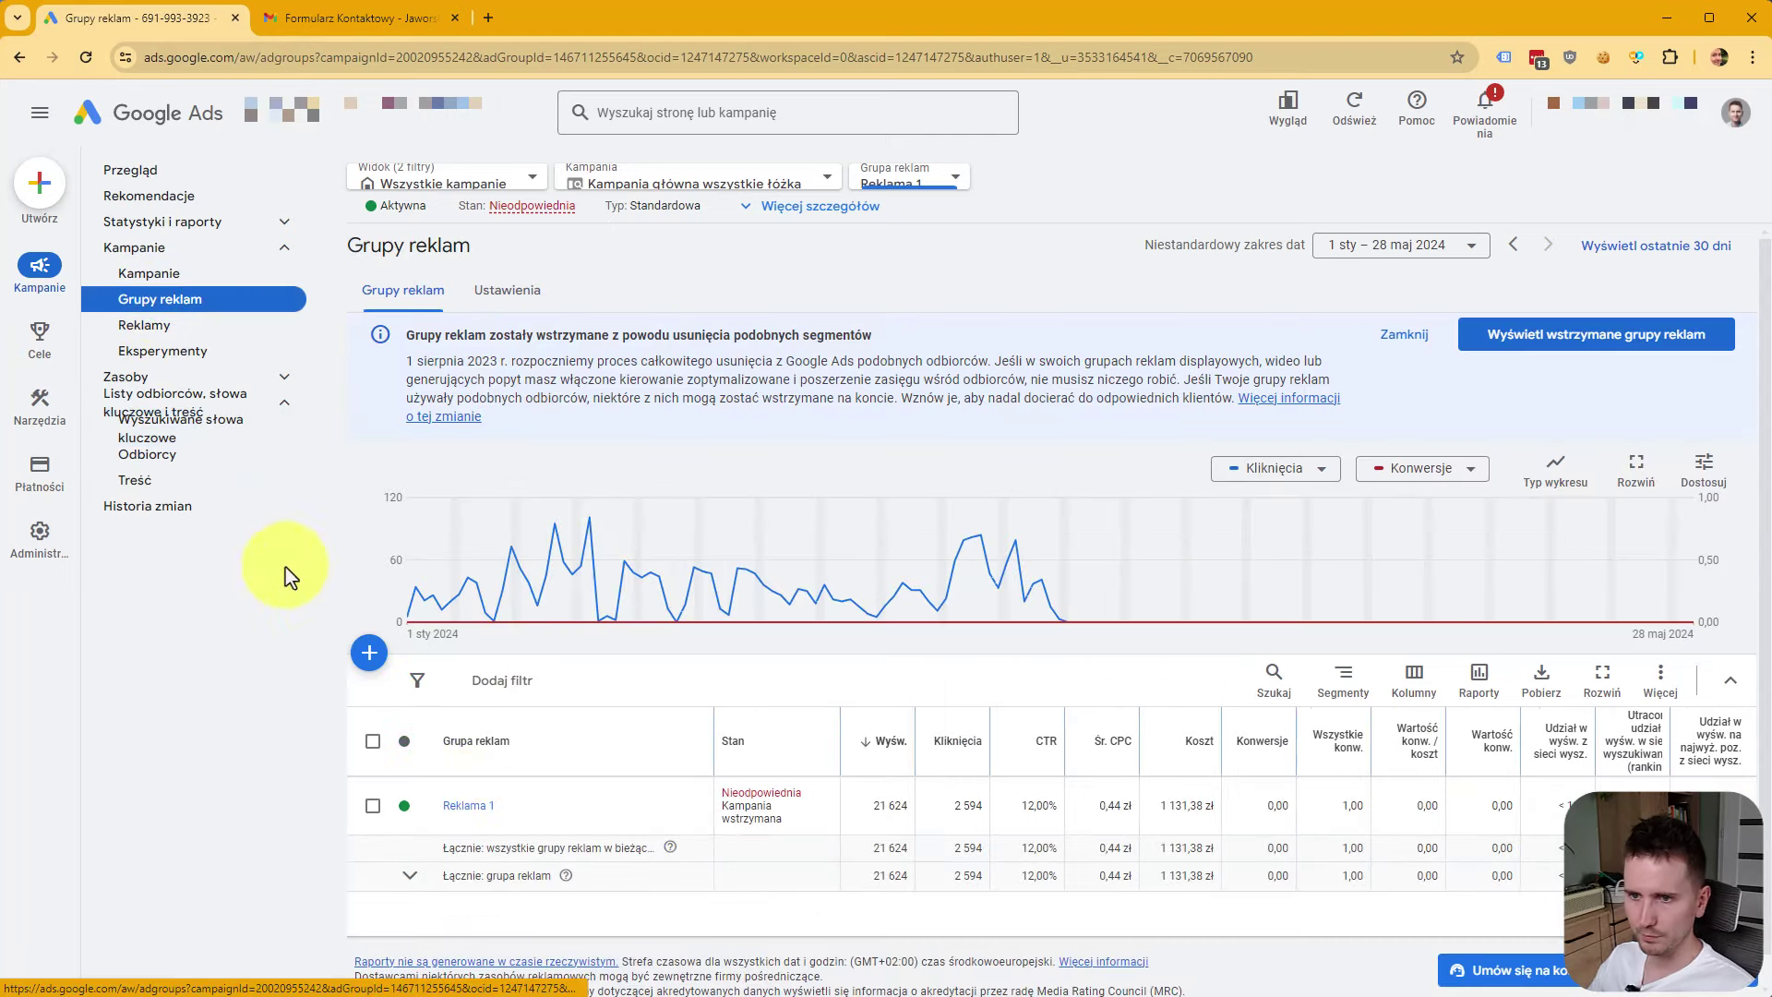
left_click(204, 428)
scroll(621, 774, "down", 2)
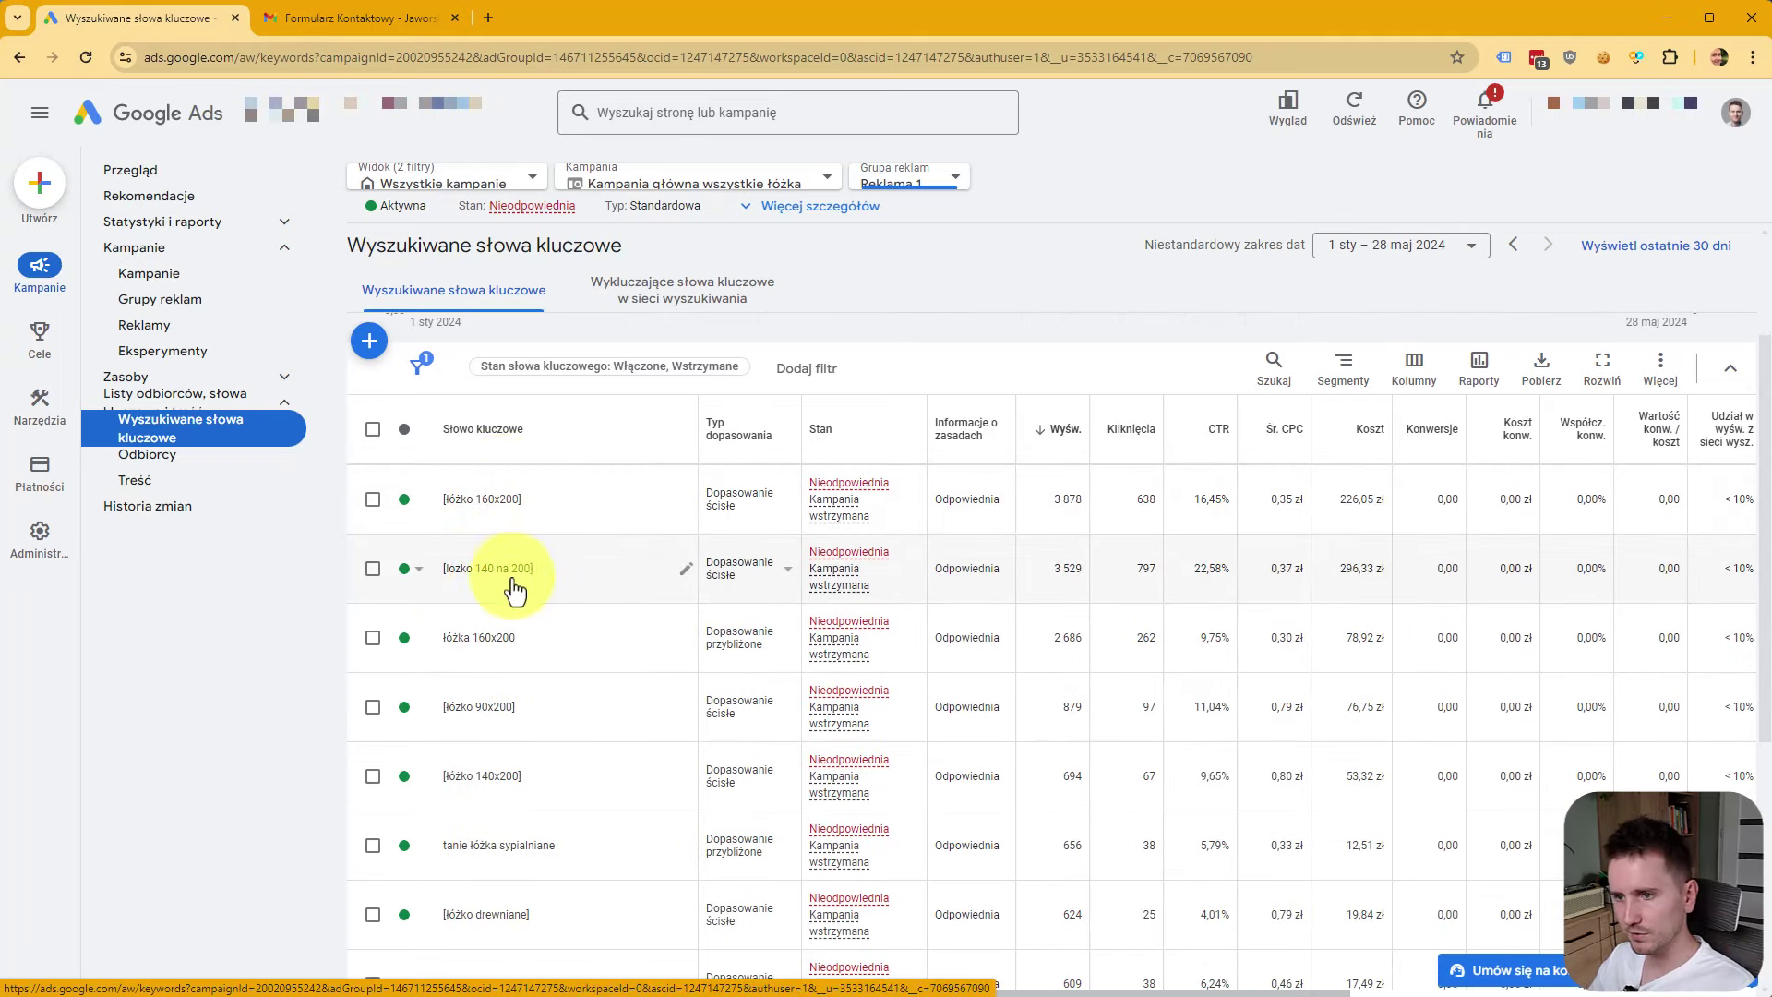
Read through the ad group's keywords down to the totals, comparing bed sizes, match types and click-through rates.
scroll(517, 591, "down", 1)
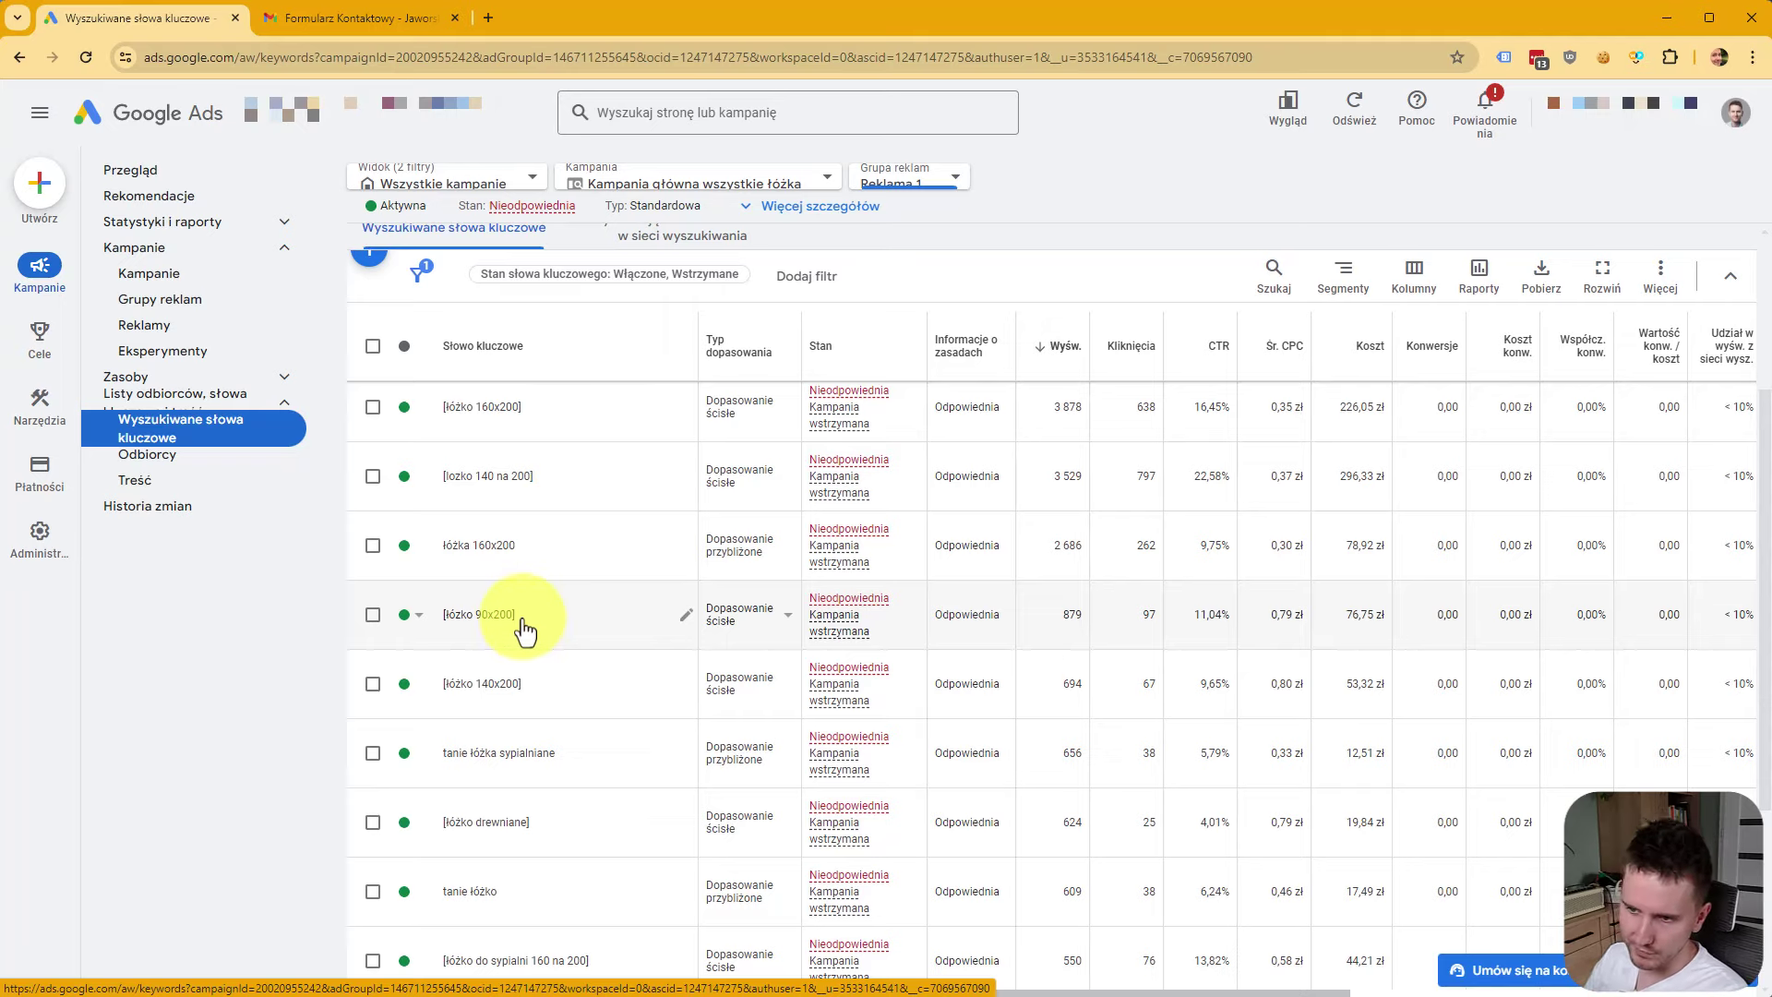
scroll(526, 637, "down", 1)
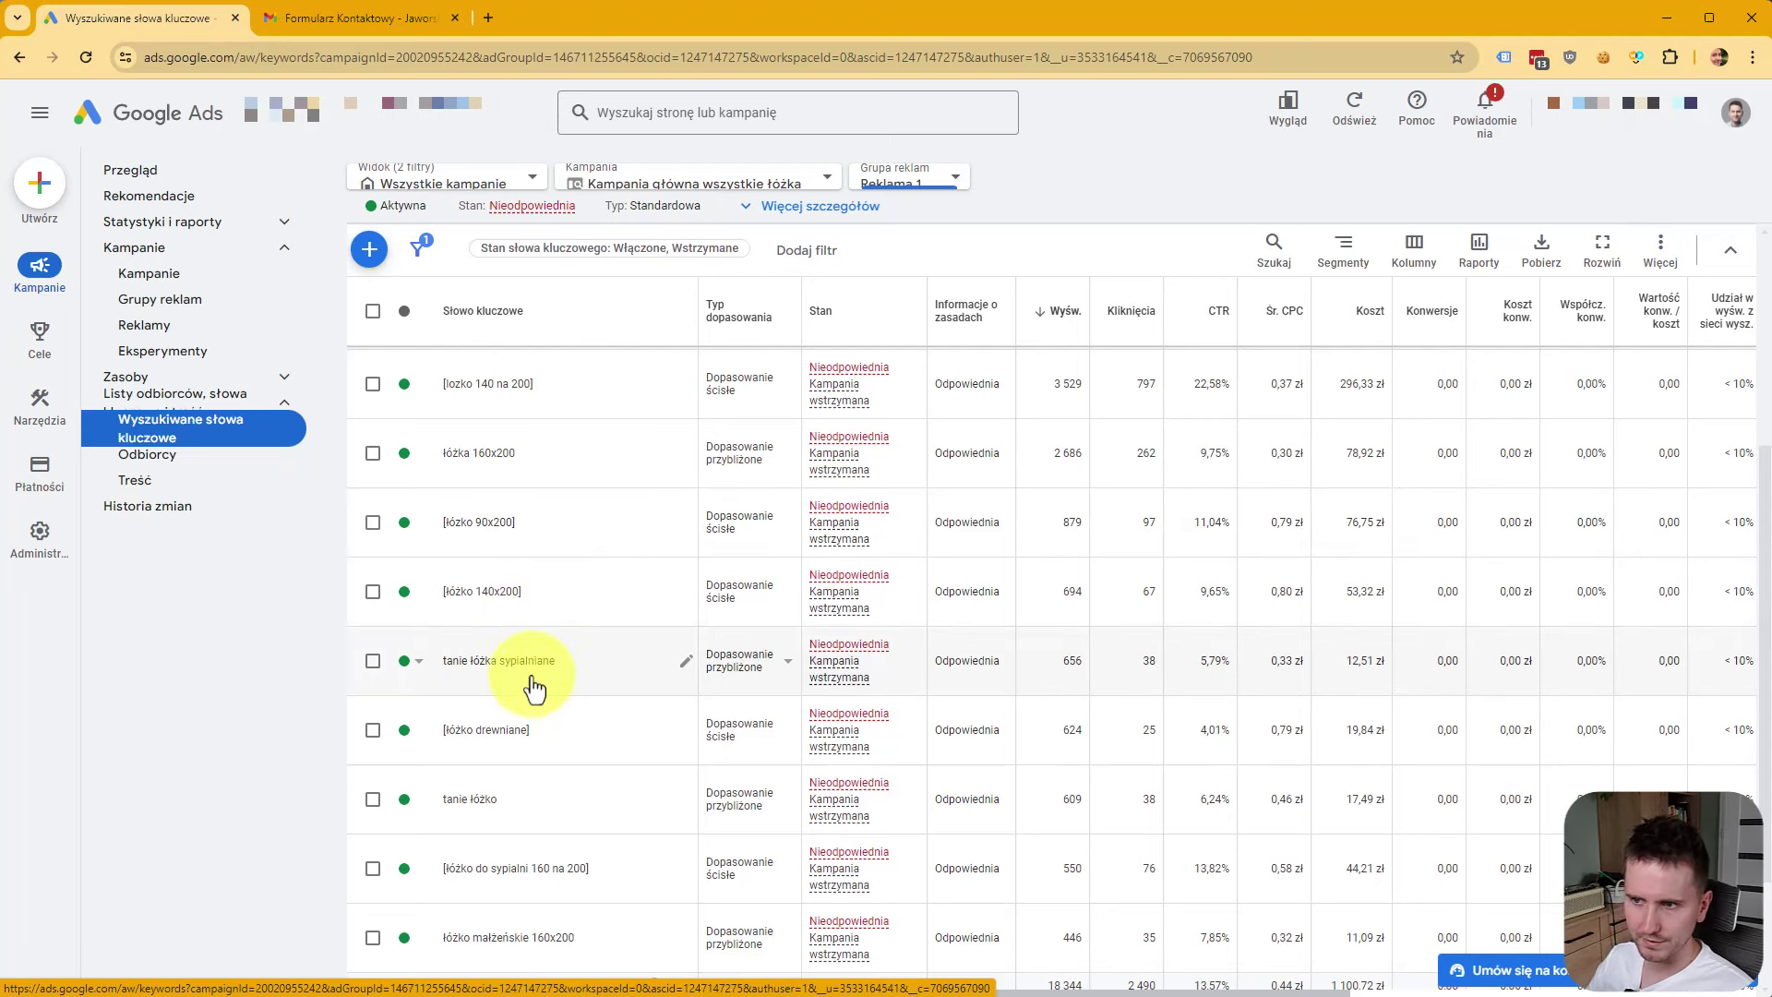
scroll(563, 693, "down", 1)
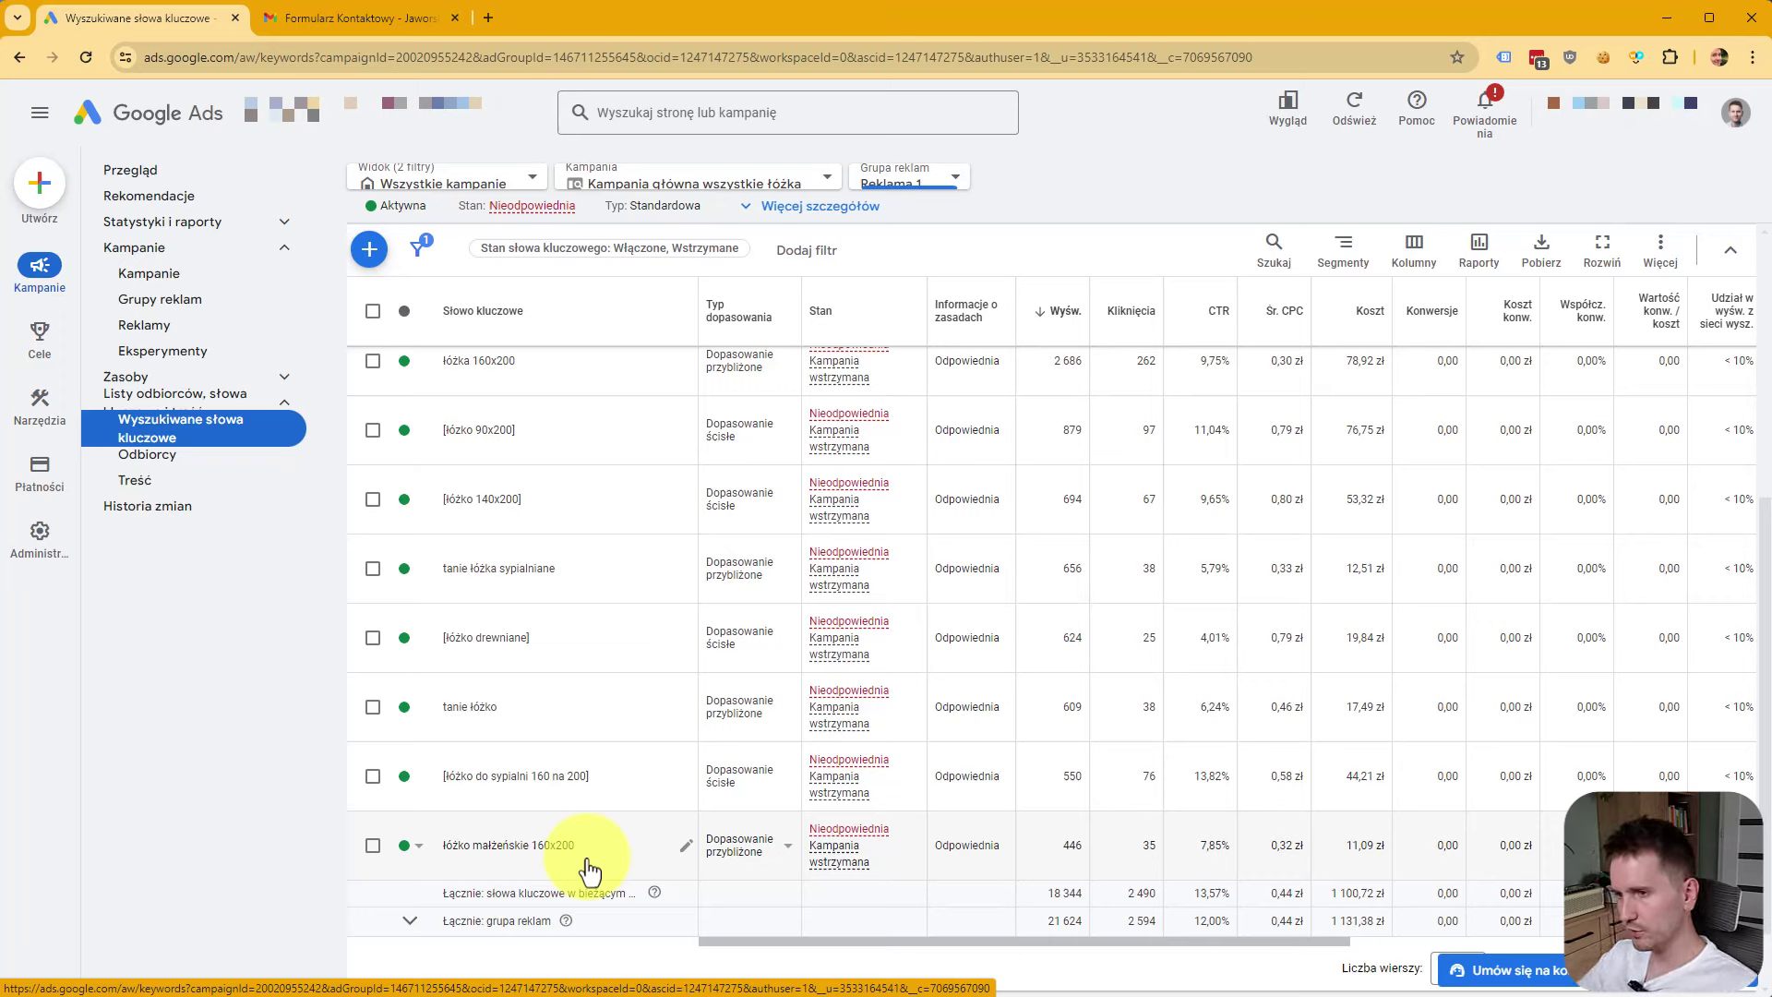
scroll(591, 872, "up", 1)
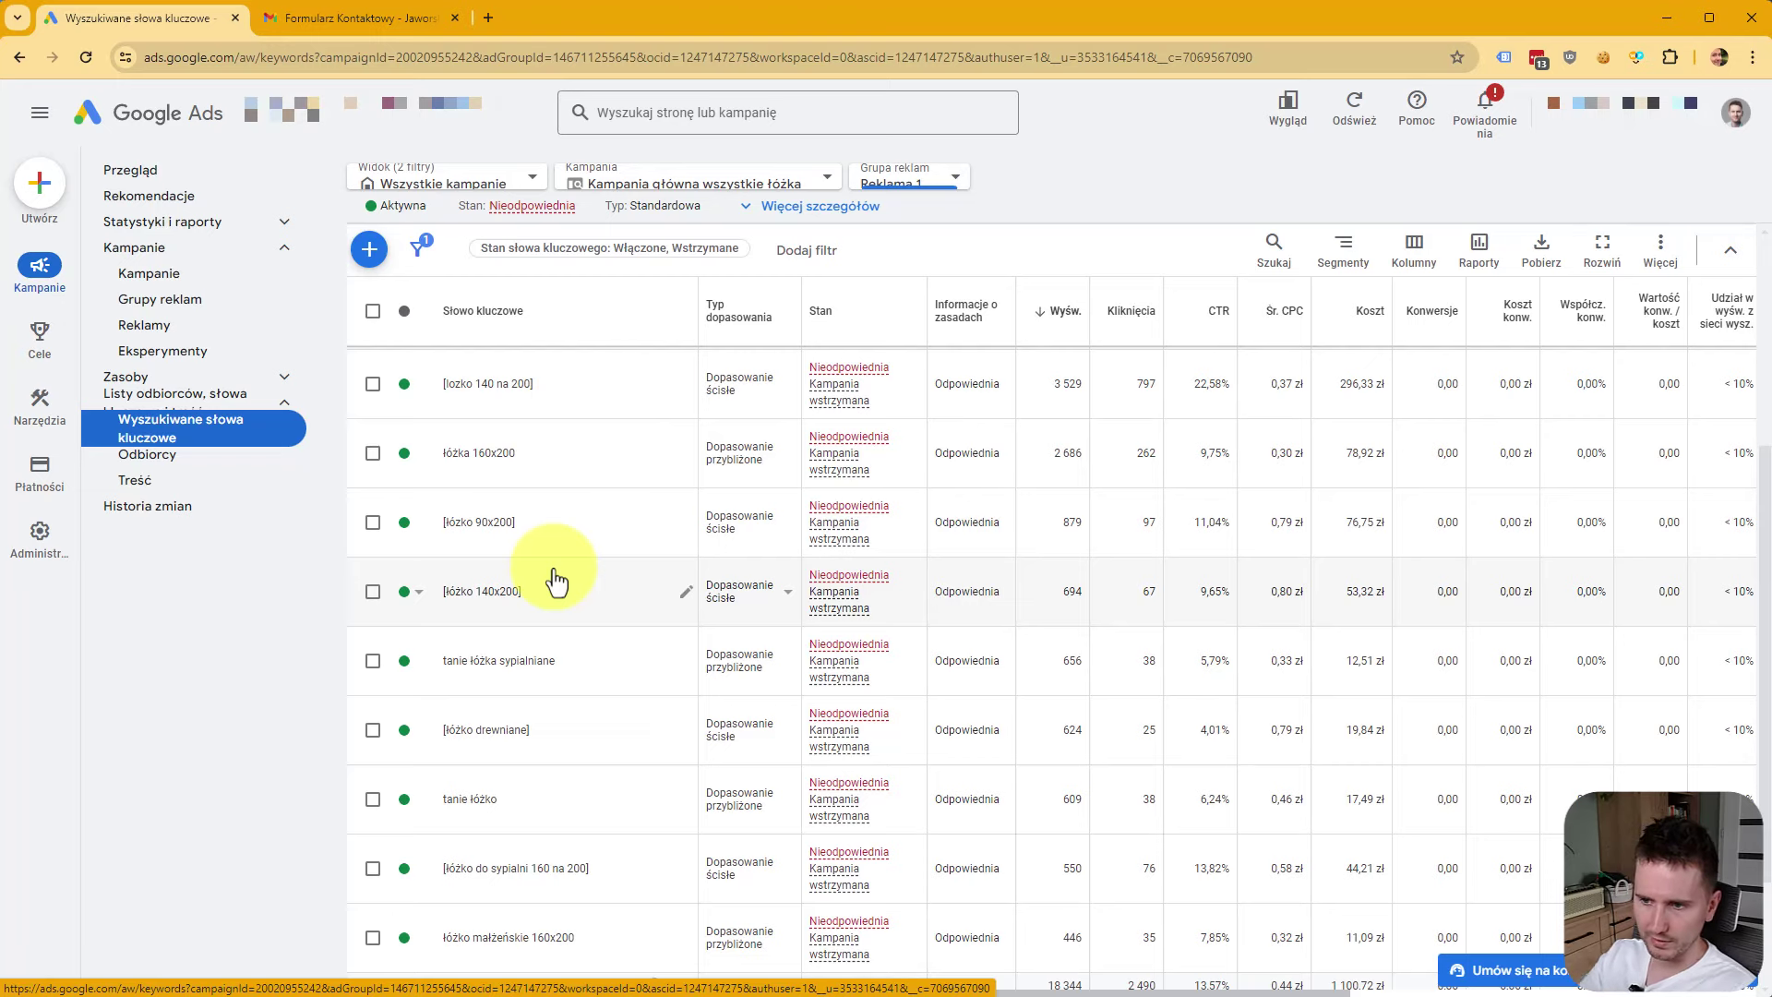
scroll(554, 936, "down", 1)
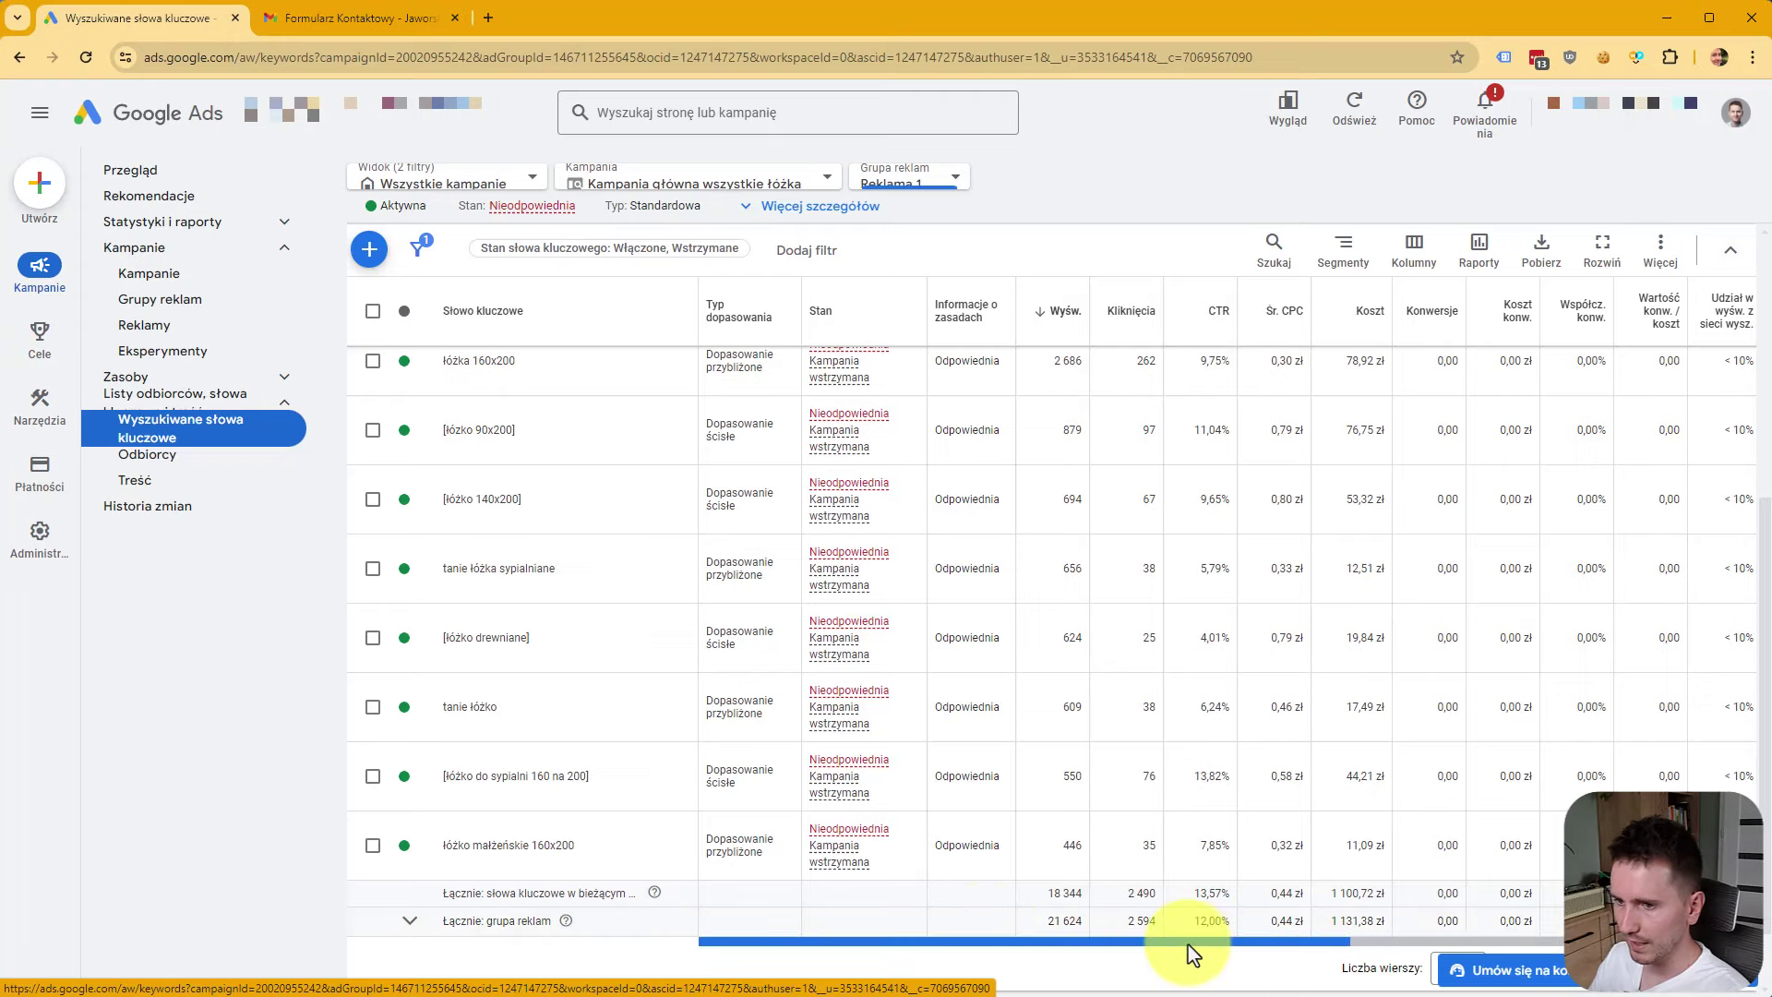
scroll(1188, 877, "up", 5)
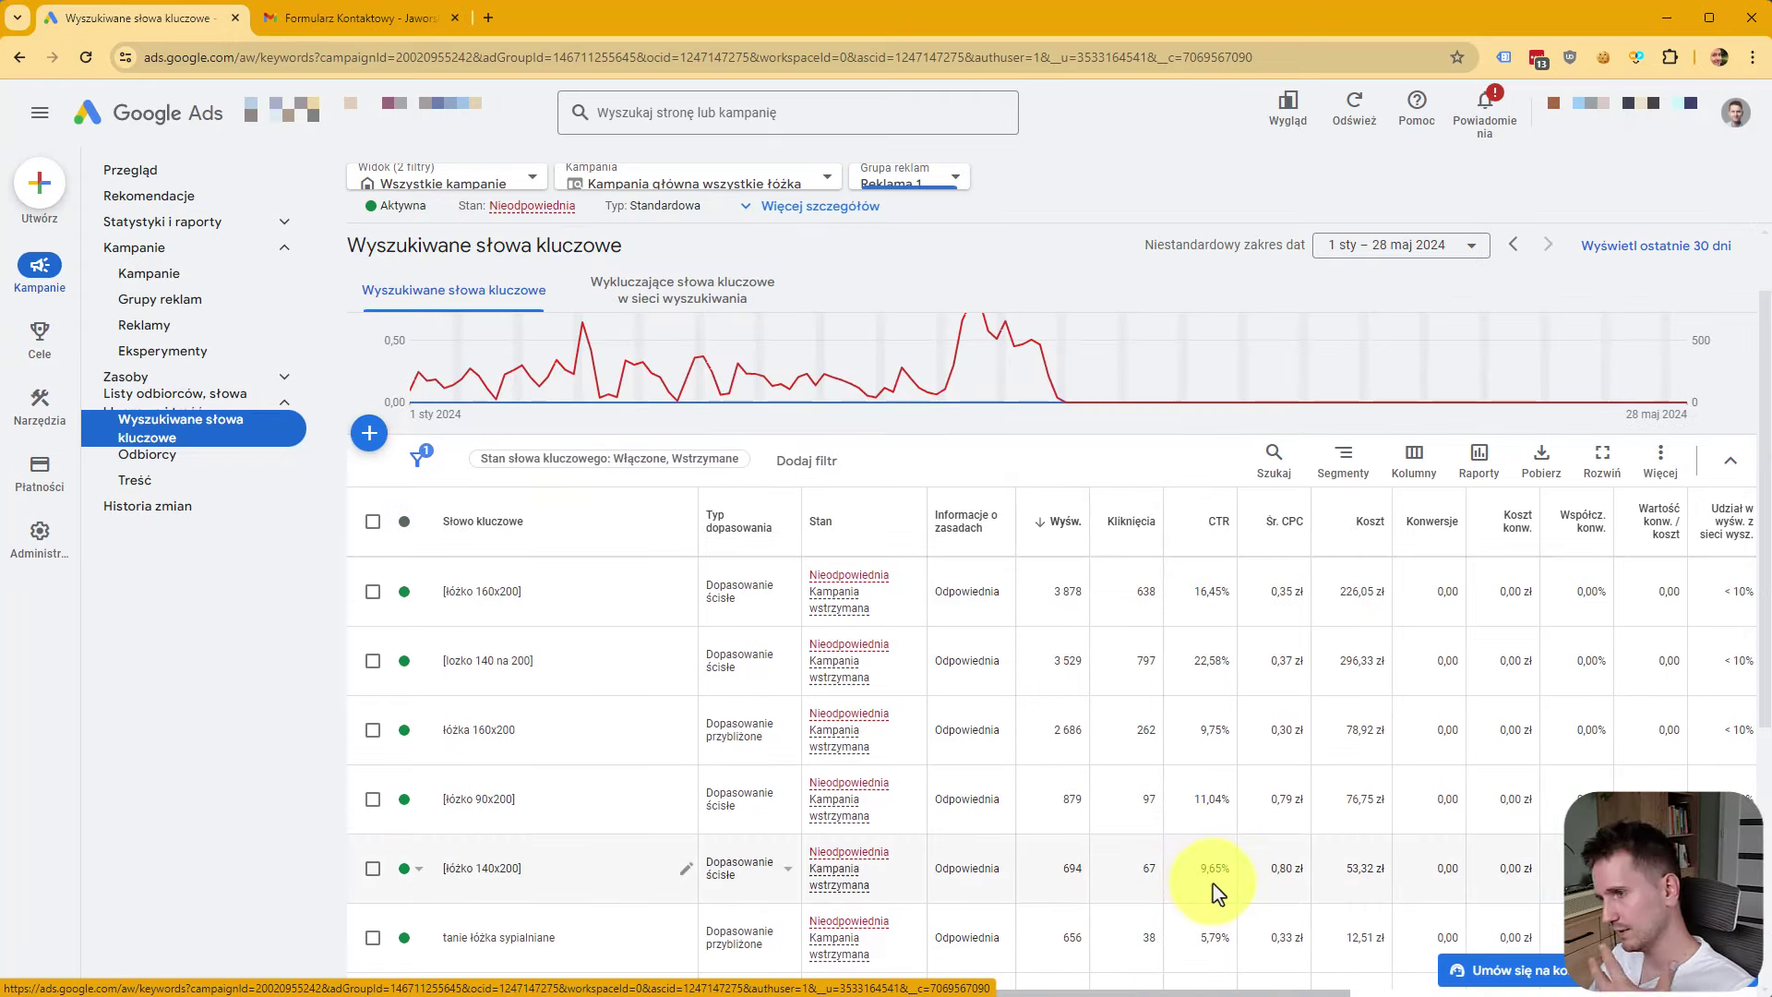
scroll(1213, 883, "down", 5)
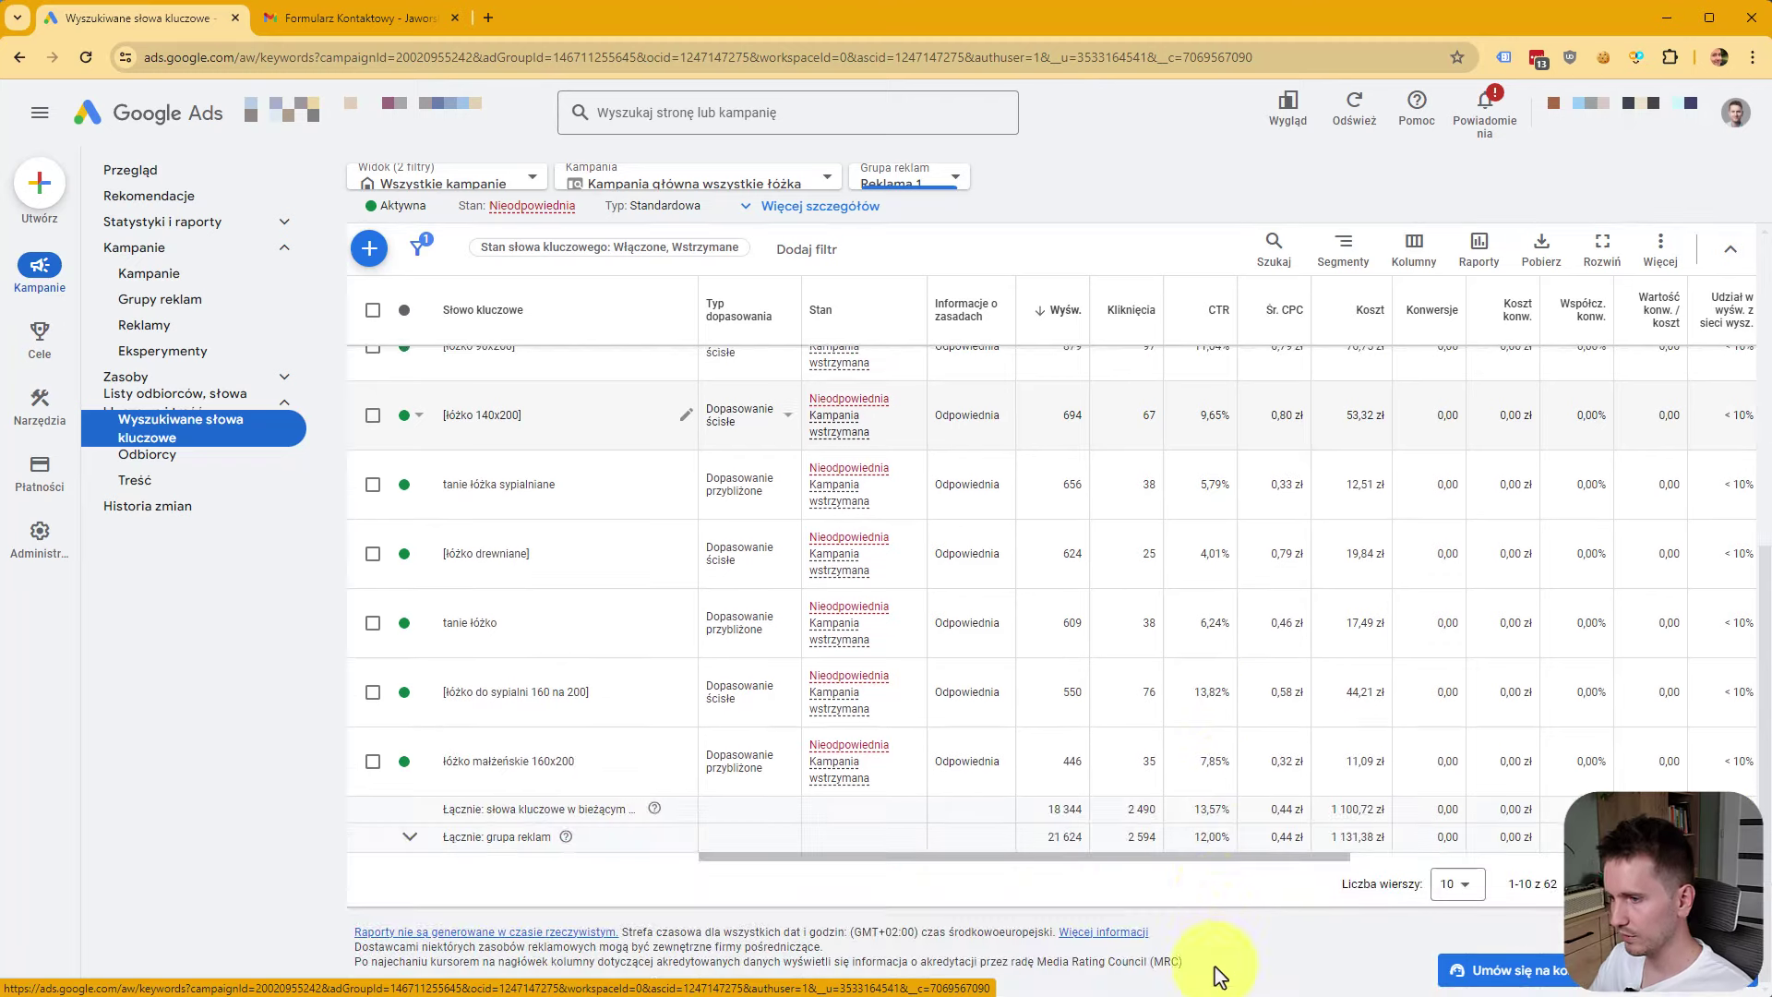
Examine each keyword's quality score, expected CTR, landing page quality and ad relevance.
left_click_drag(1220, 861, 1629, 861)
scroll(1471, 797, "up", 3)
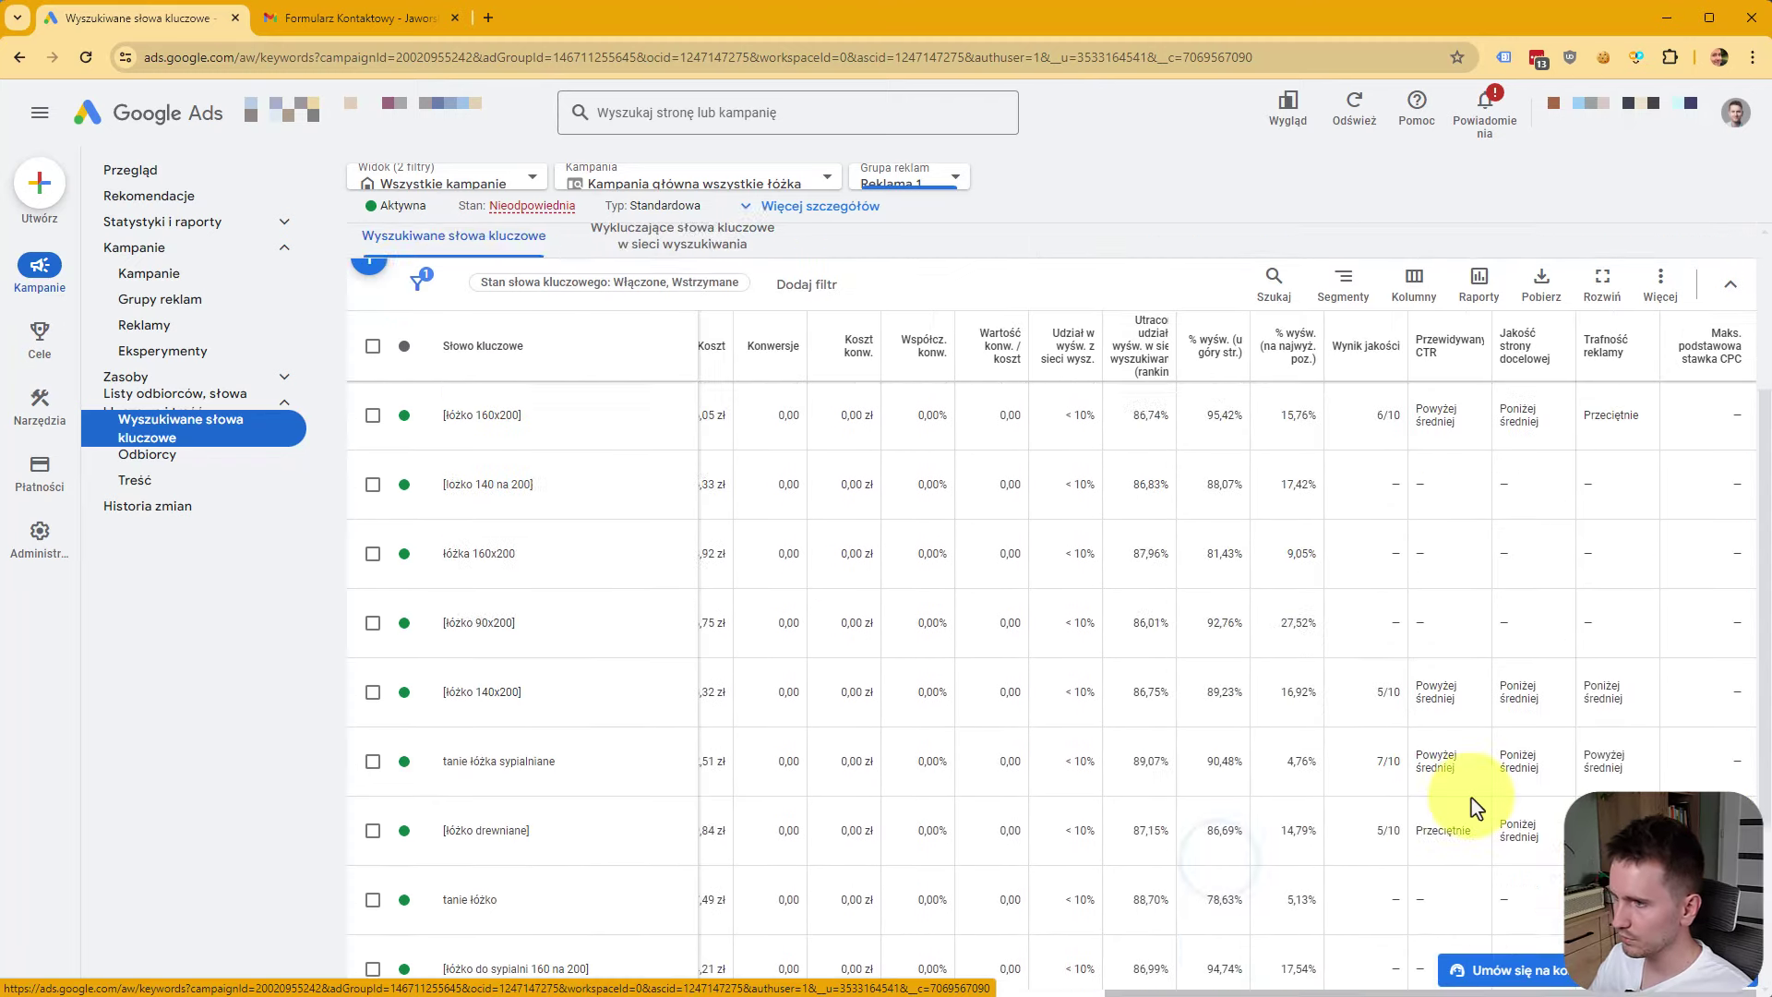
scroll(1470, 797, "up", 3)
scroll(1467, 812, "down", 3)
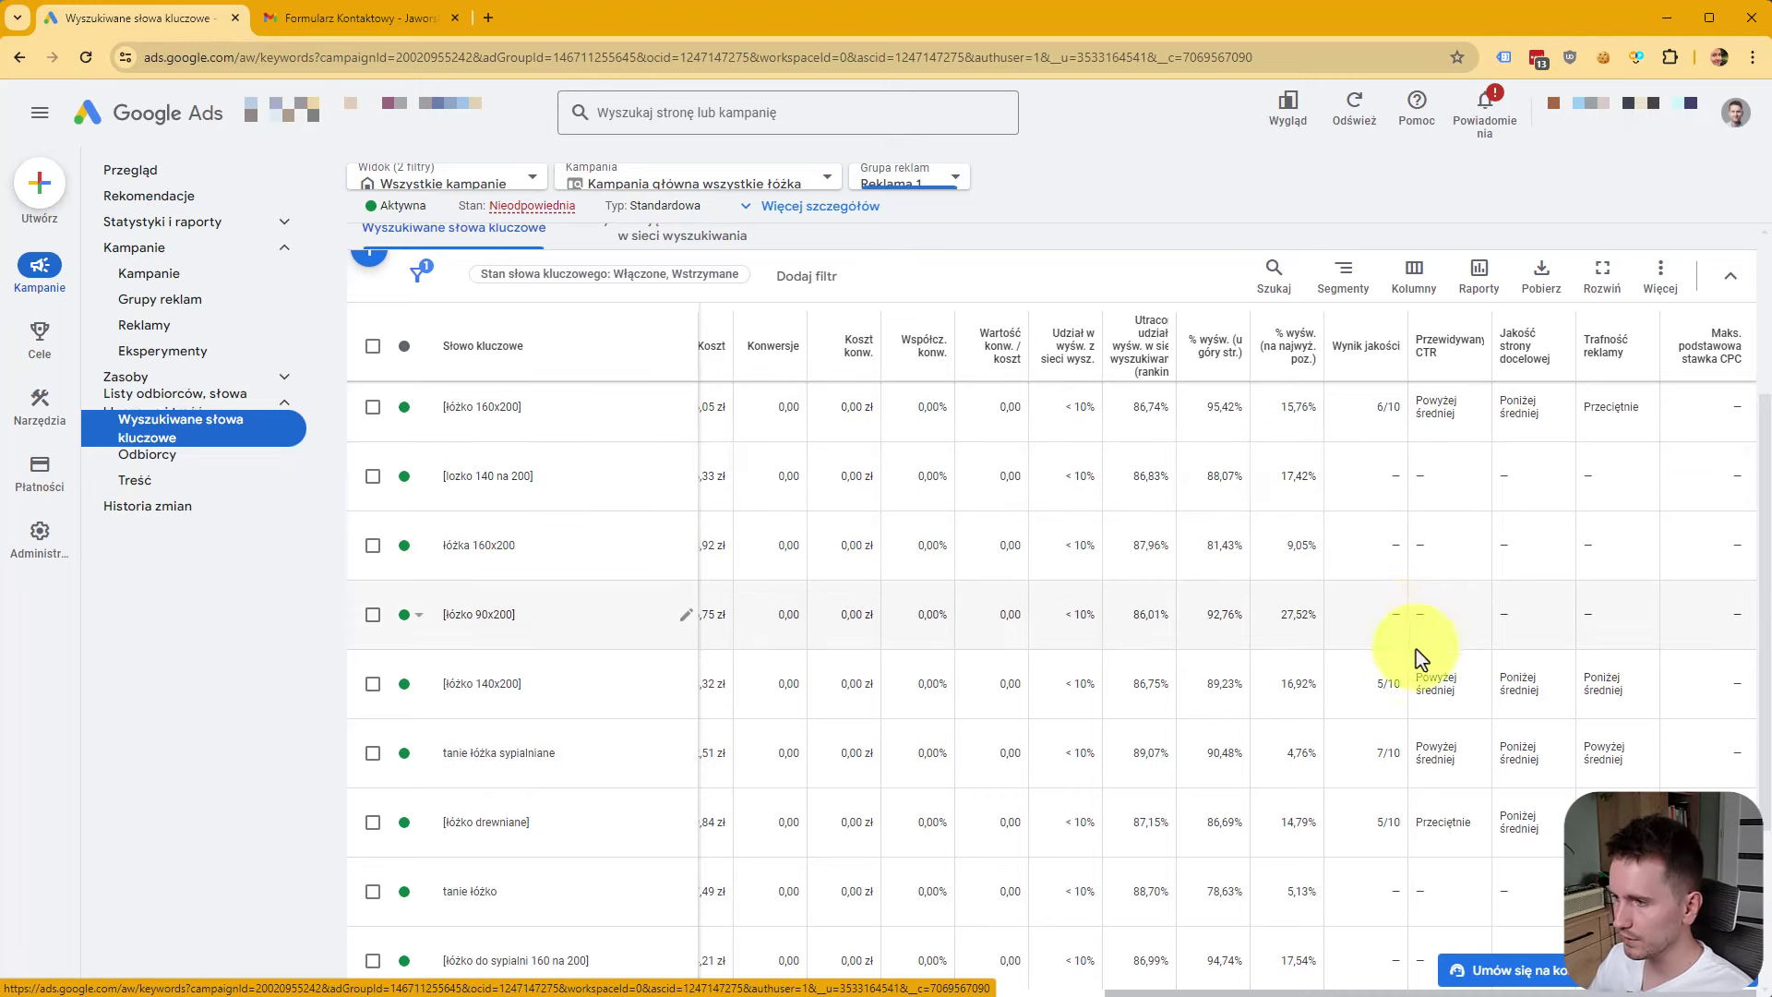
scroll(1379, 844, "up", 1)
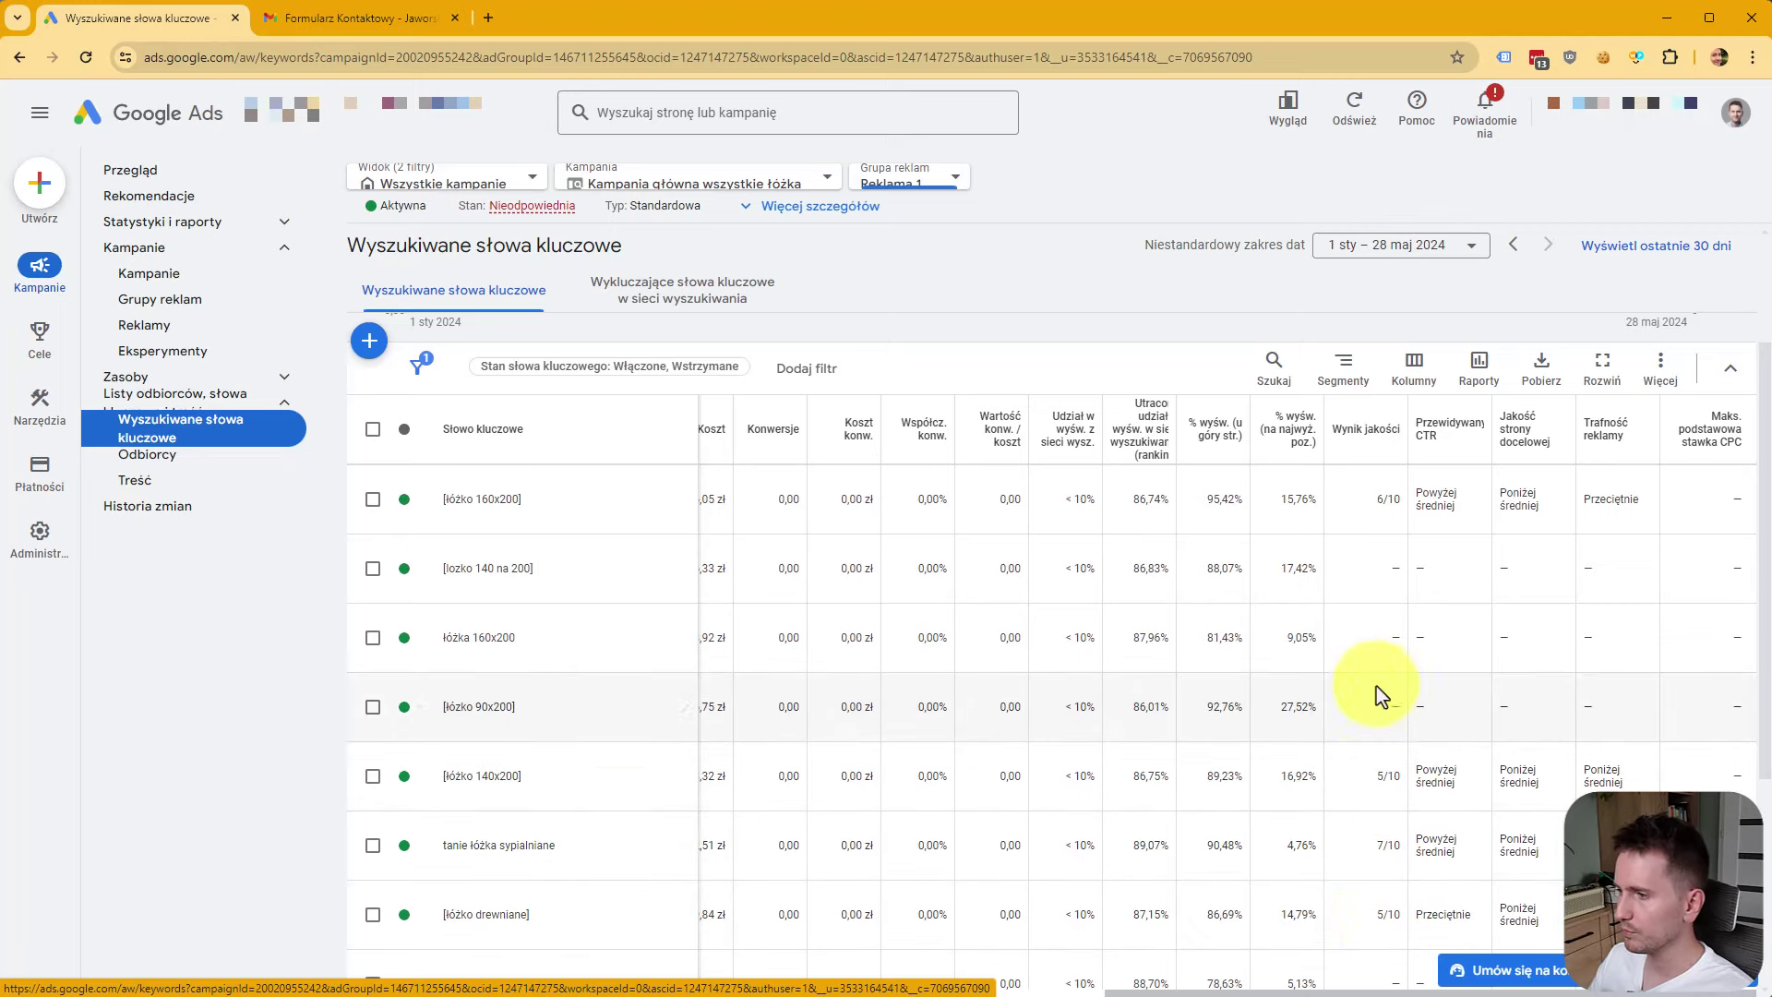
scroll(1347, 871, "down", 3)
scroll(1342, 871, "up", 5)
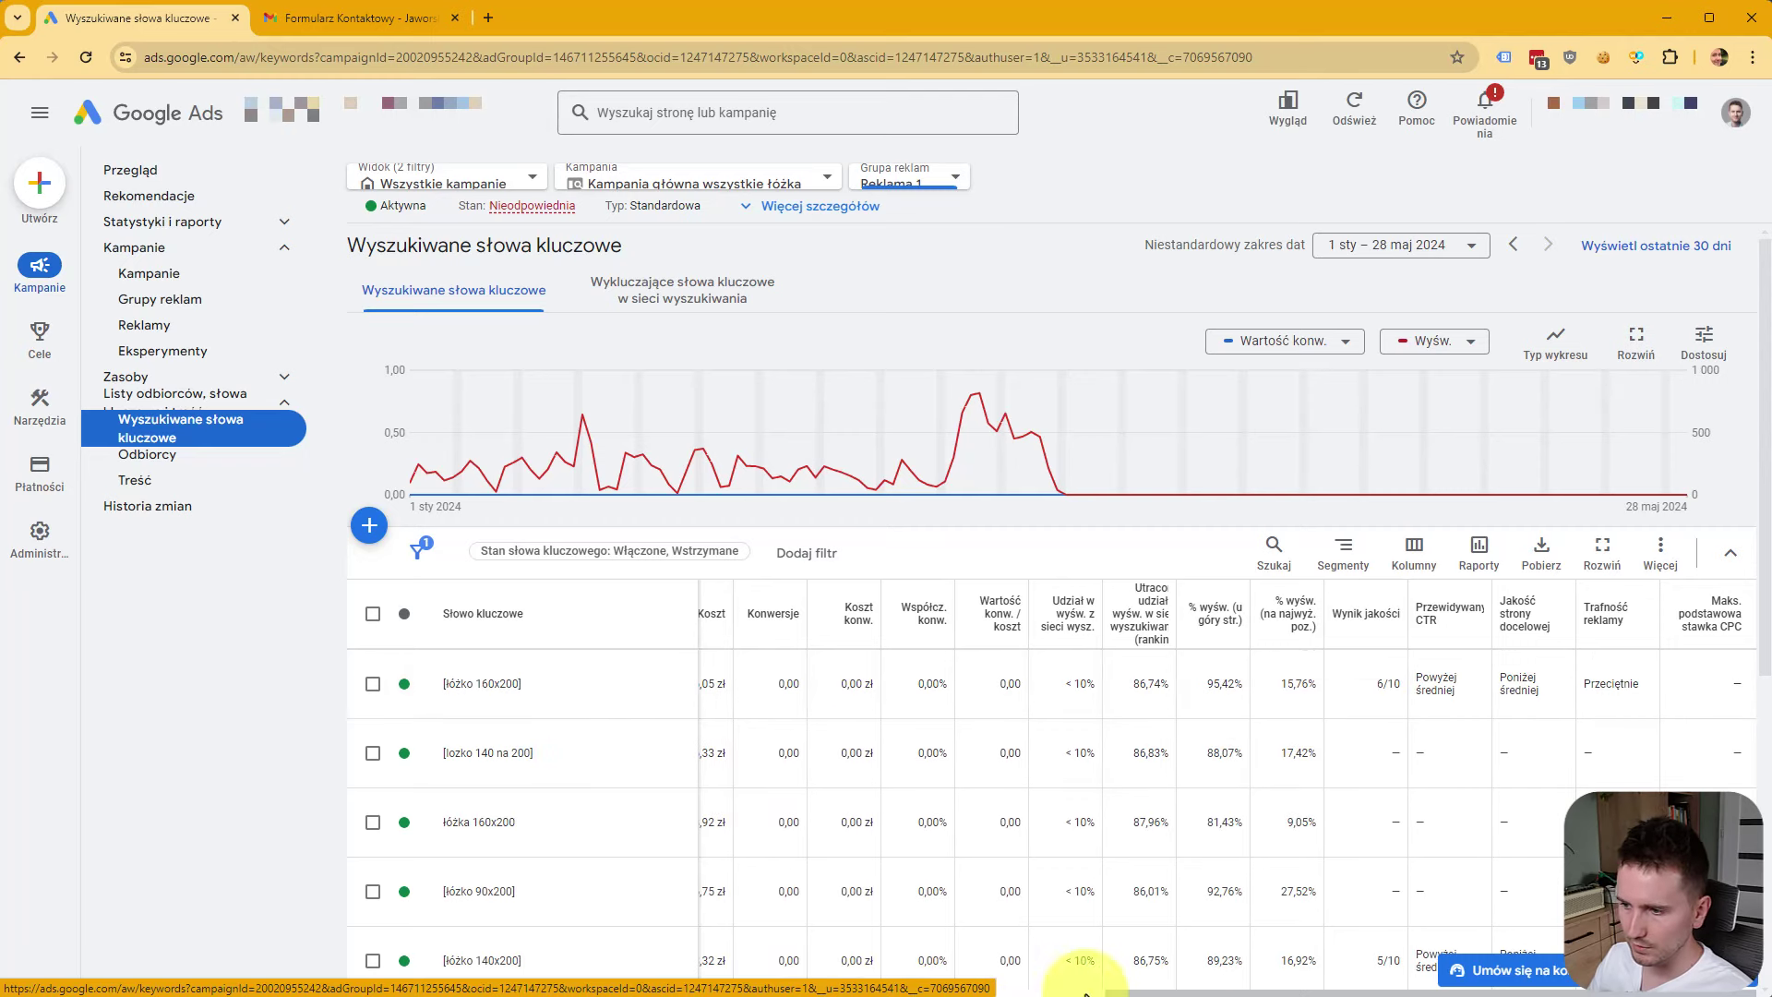
Open the ad group's search terms report and compare "łóżka małżeńskie 180x200" and the other terms with their matched keywords.
left_click_drag(1147, 990, 731, 990)
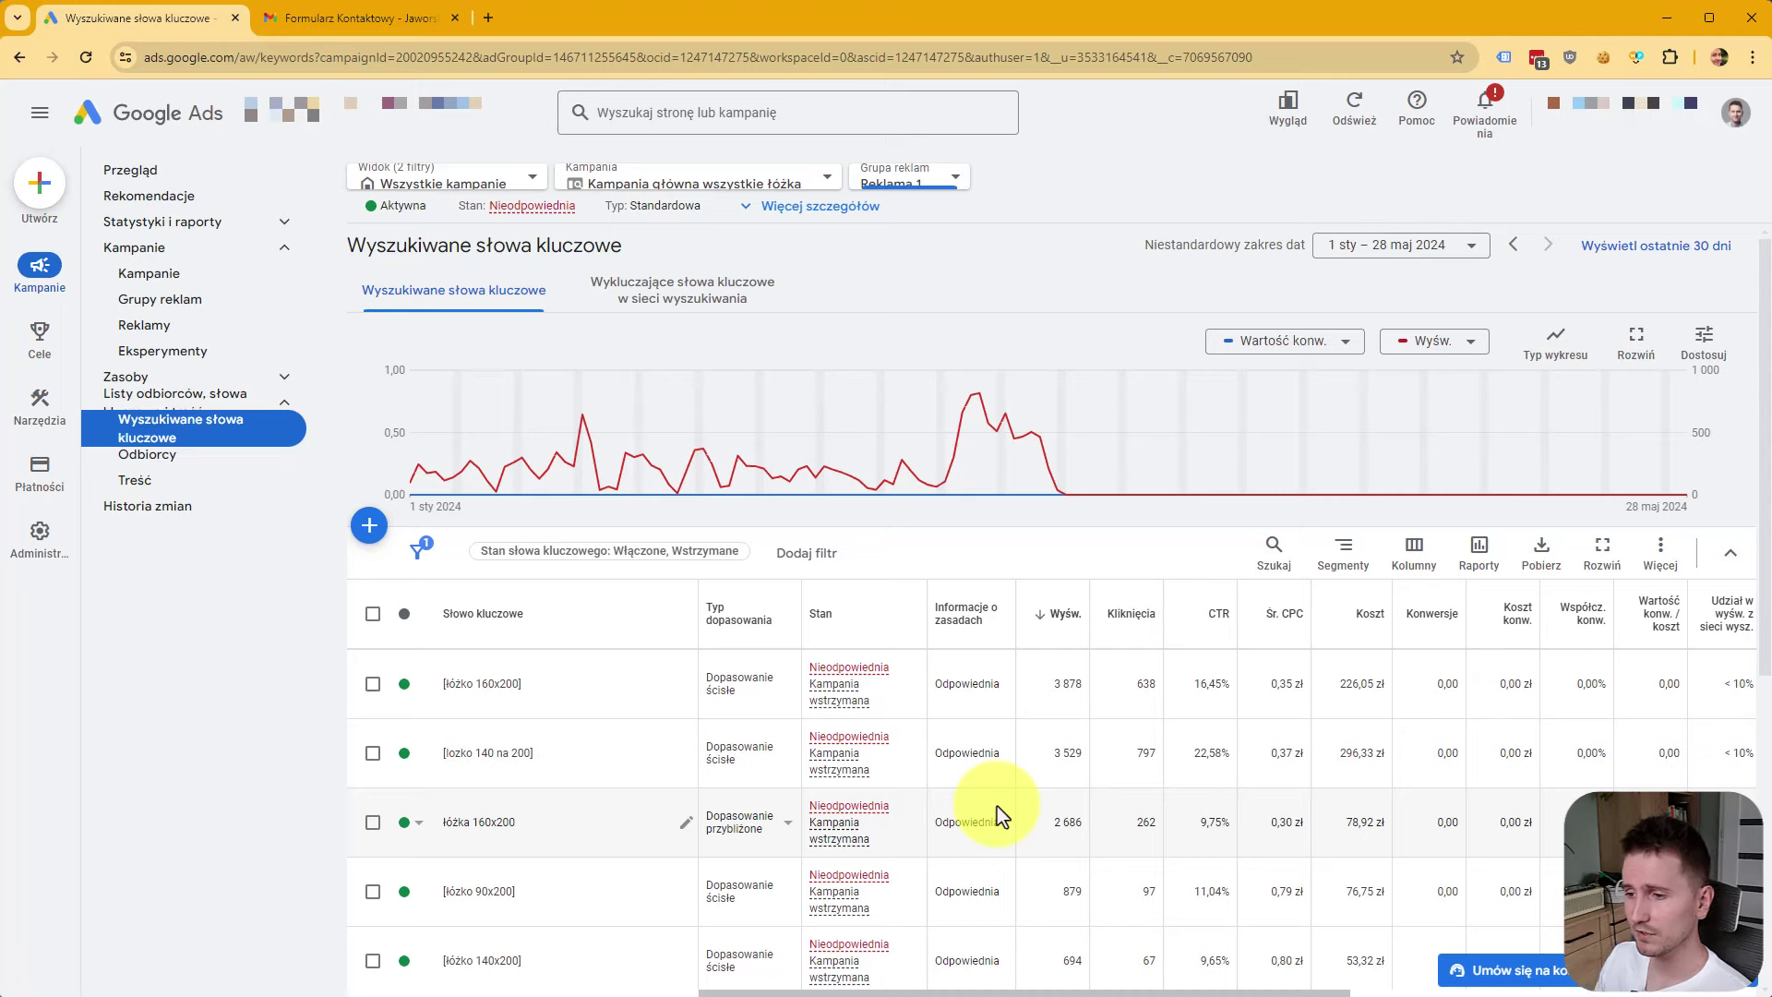
left_click(185, 222)
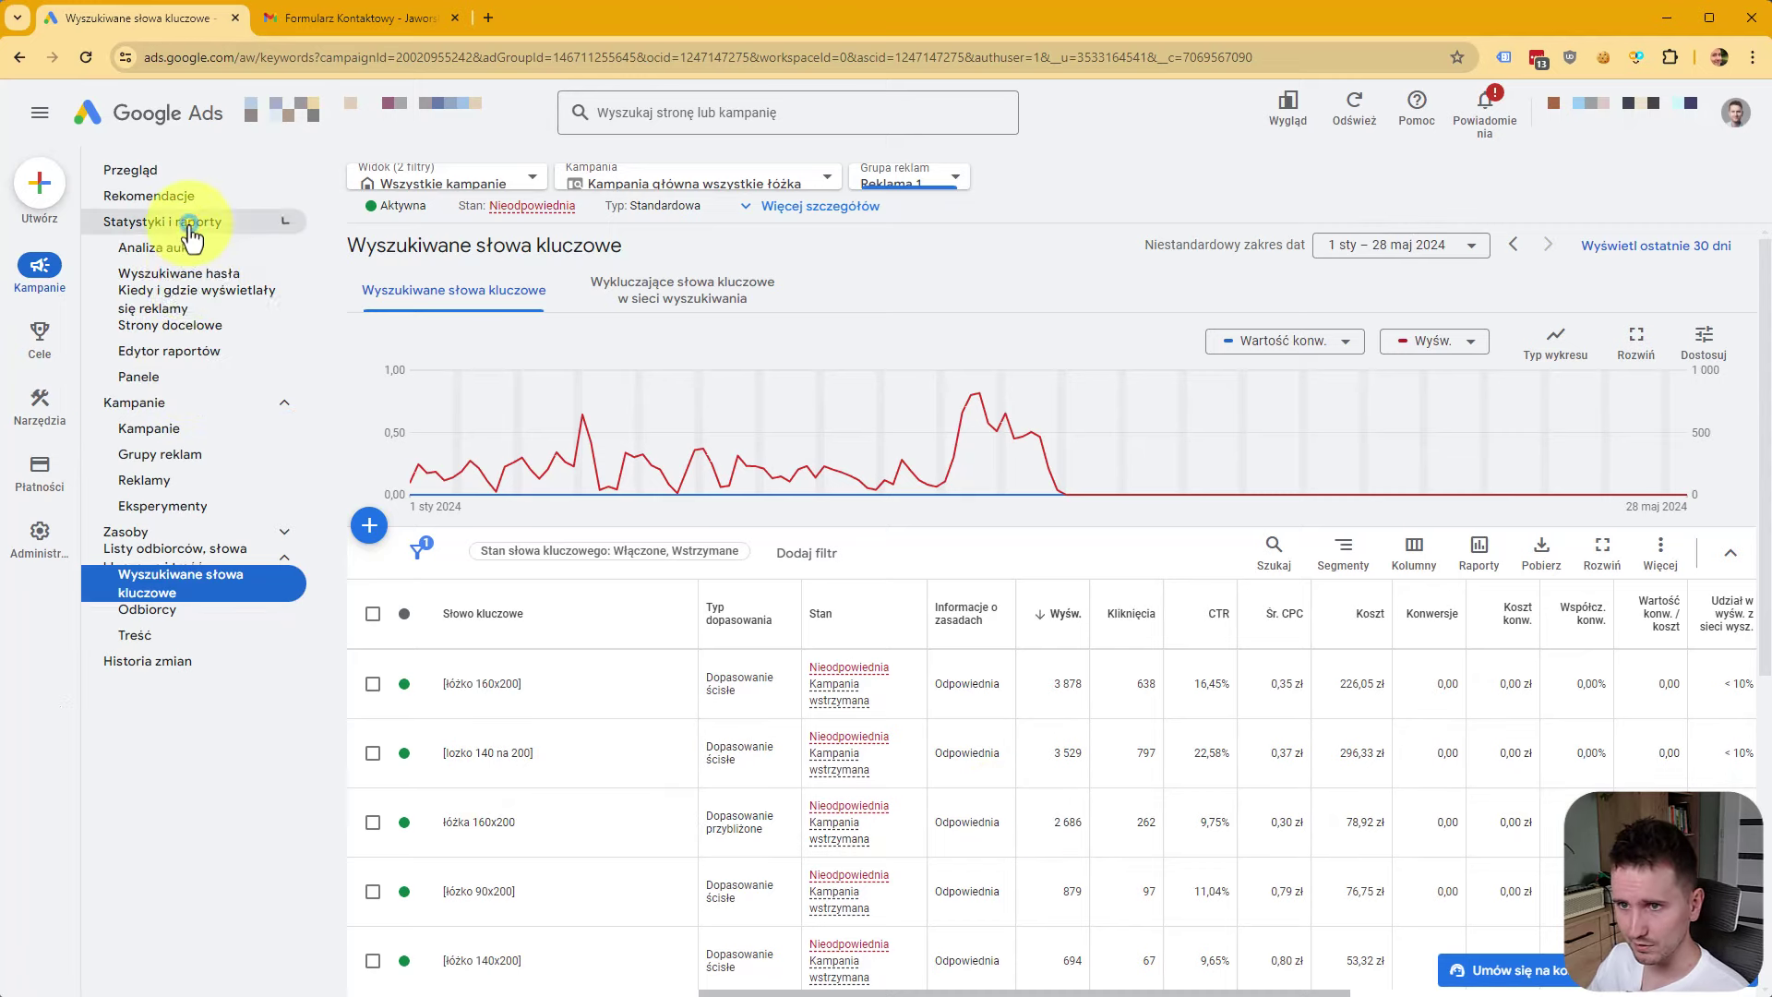
left_click(185, 277)
scroll(923, 729, "down", 3)
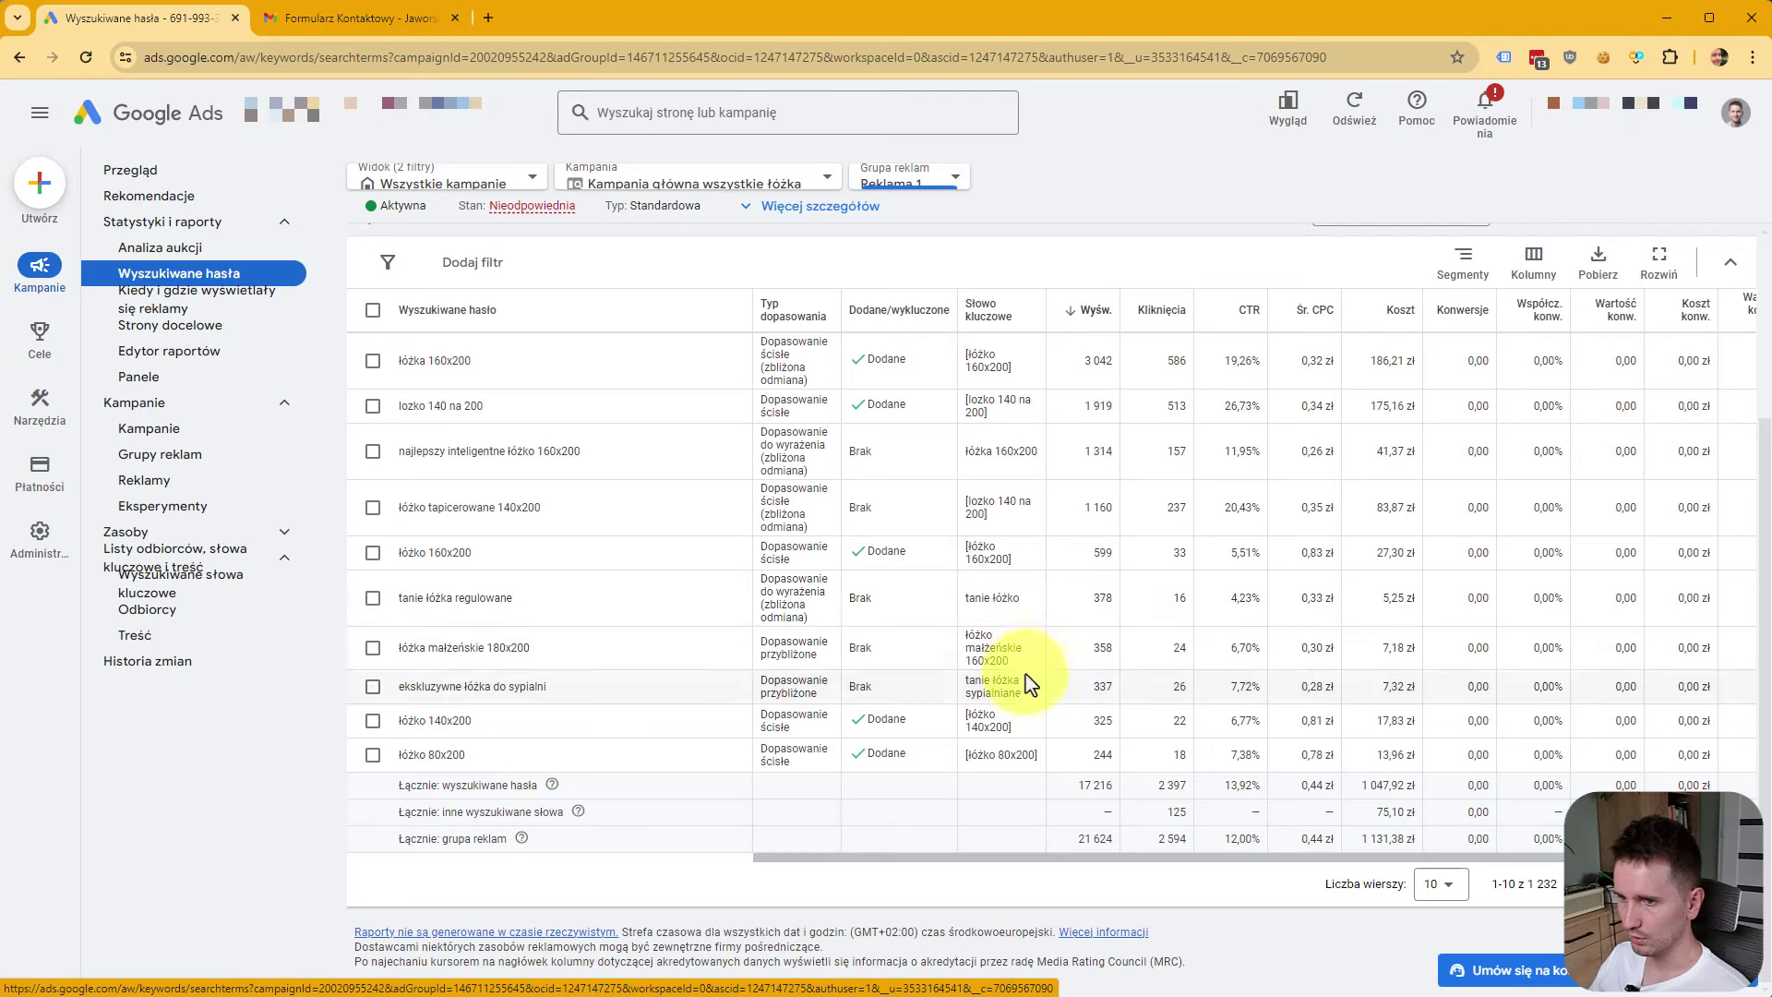
left_click_drag(1030, 667, 966, 676)
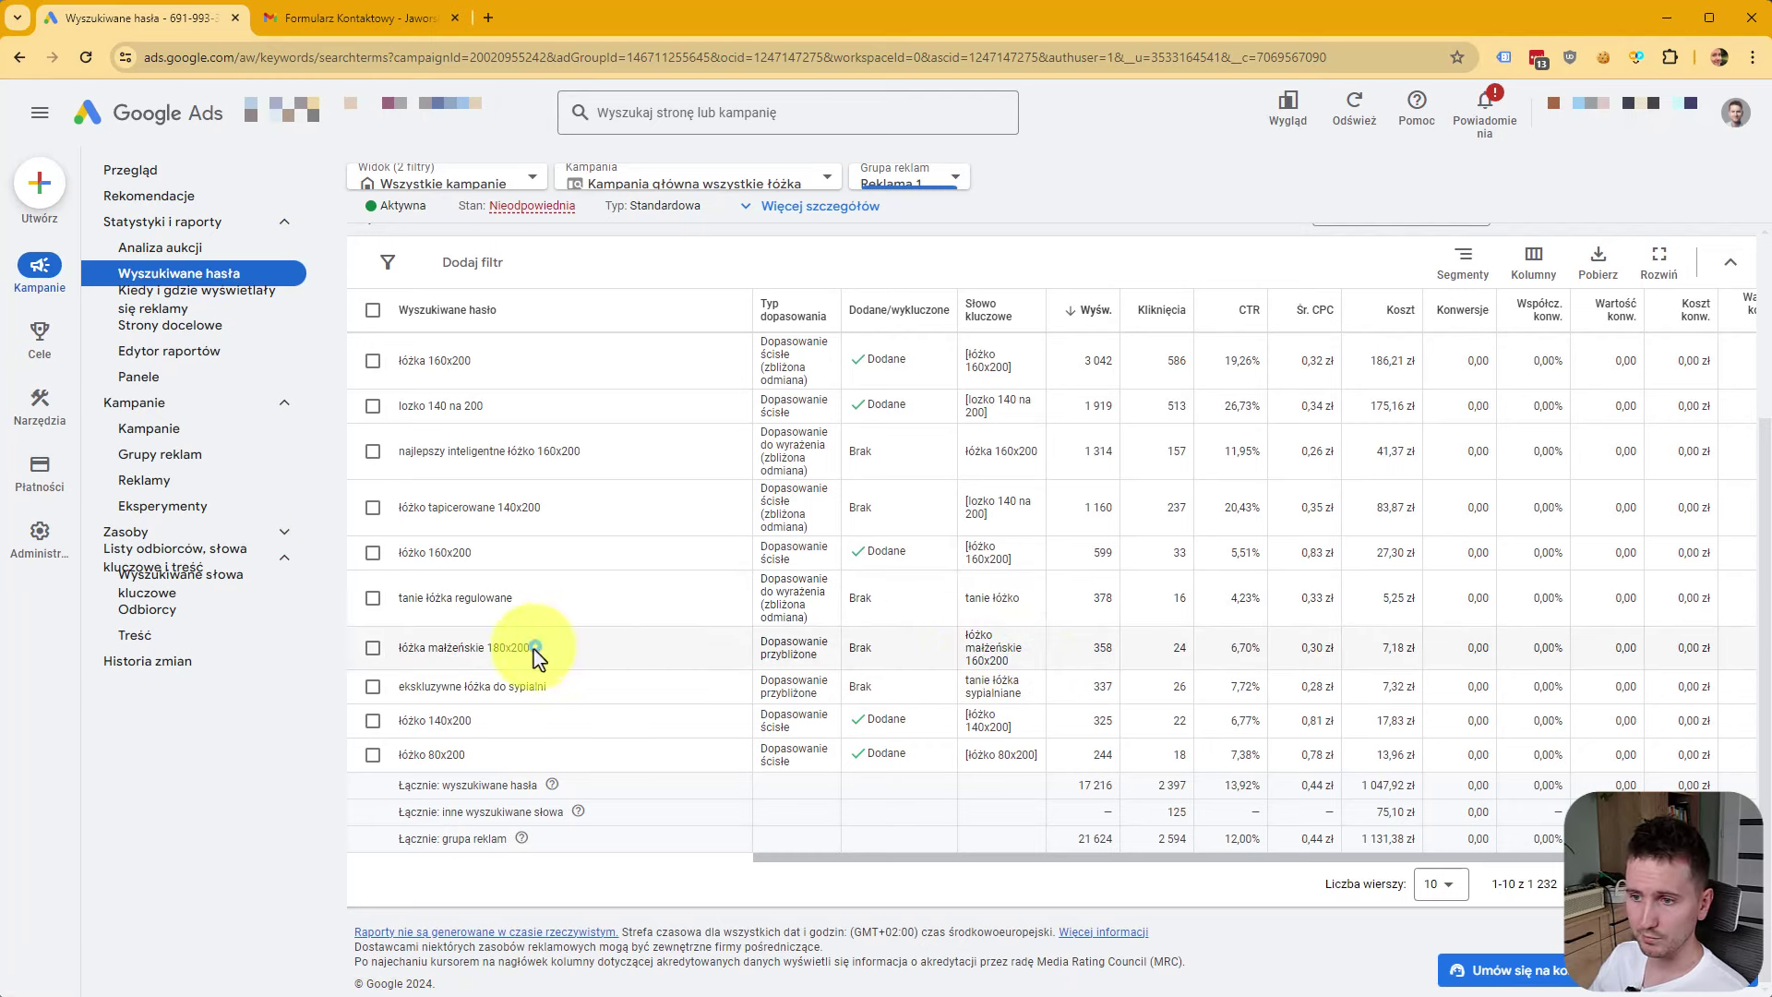
left_click_drag(533, 647, 482, 646)
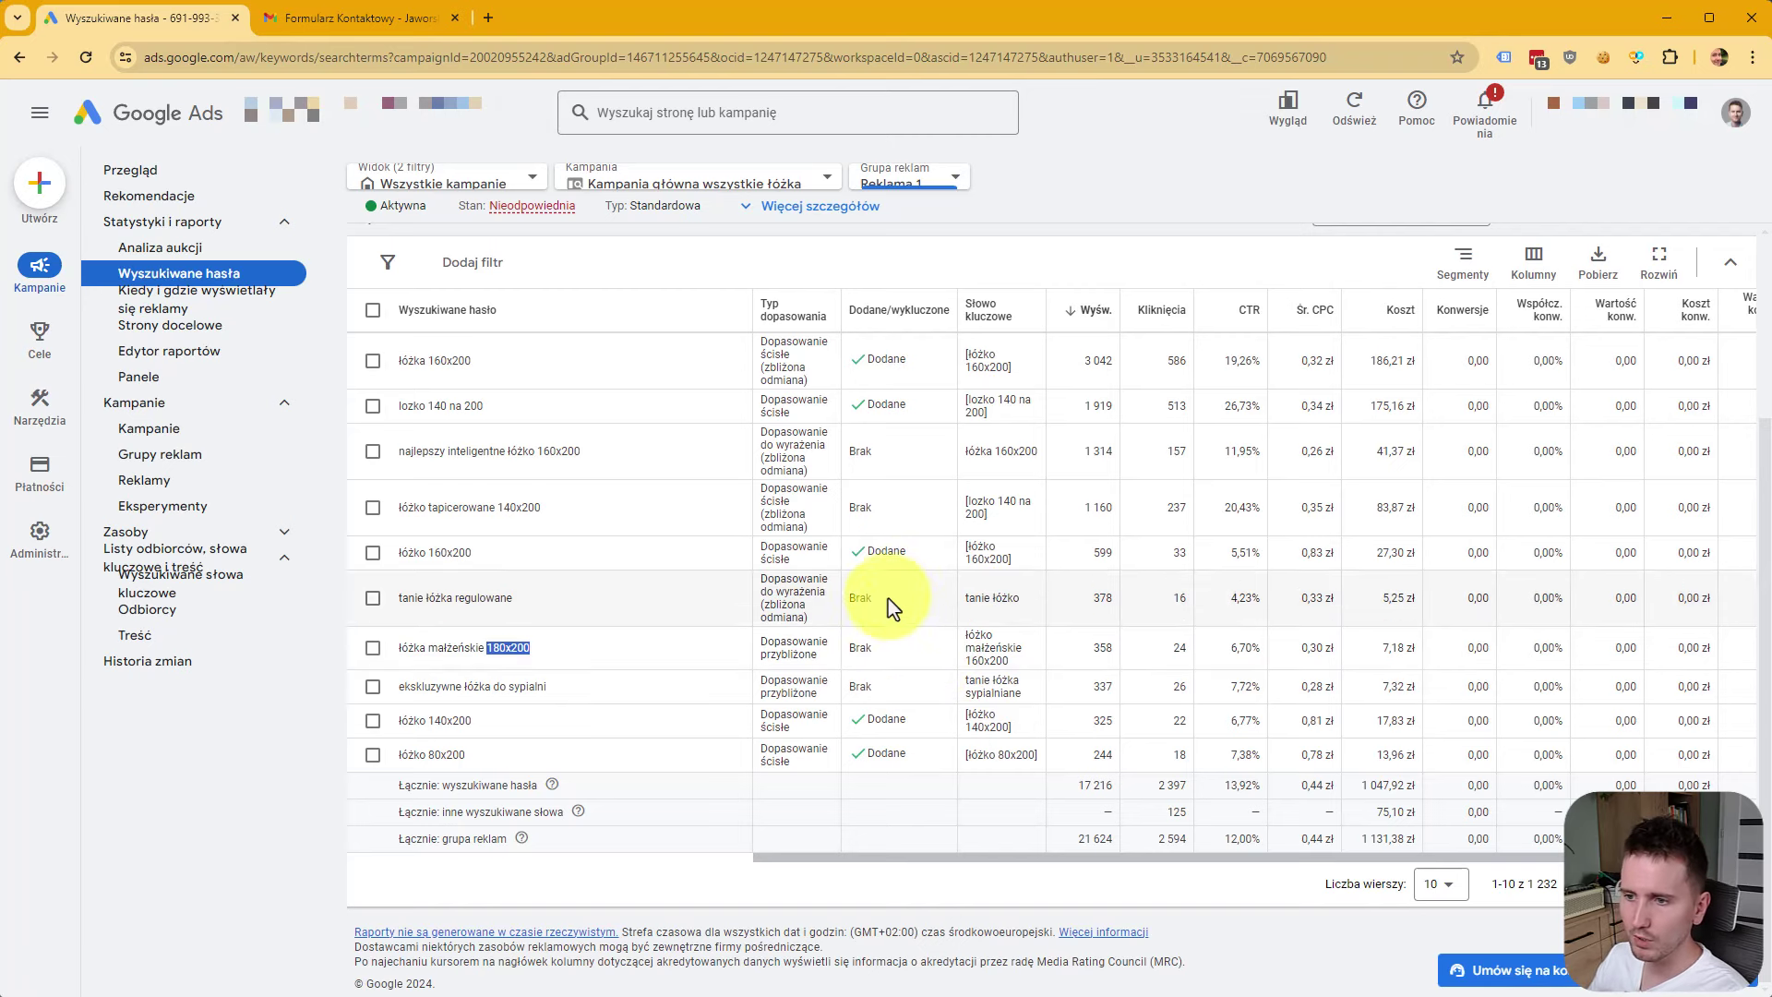
left_click_drag(540, 646, 488, 646)
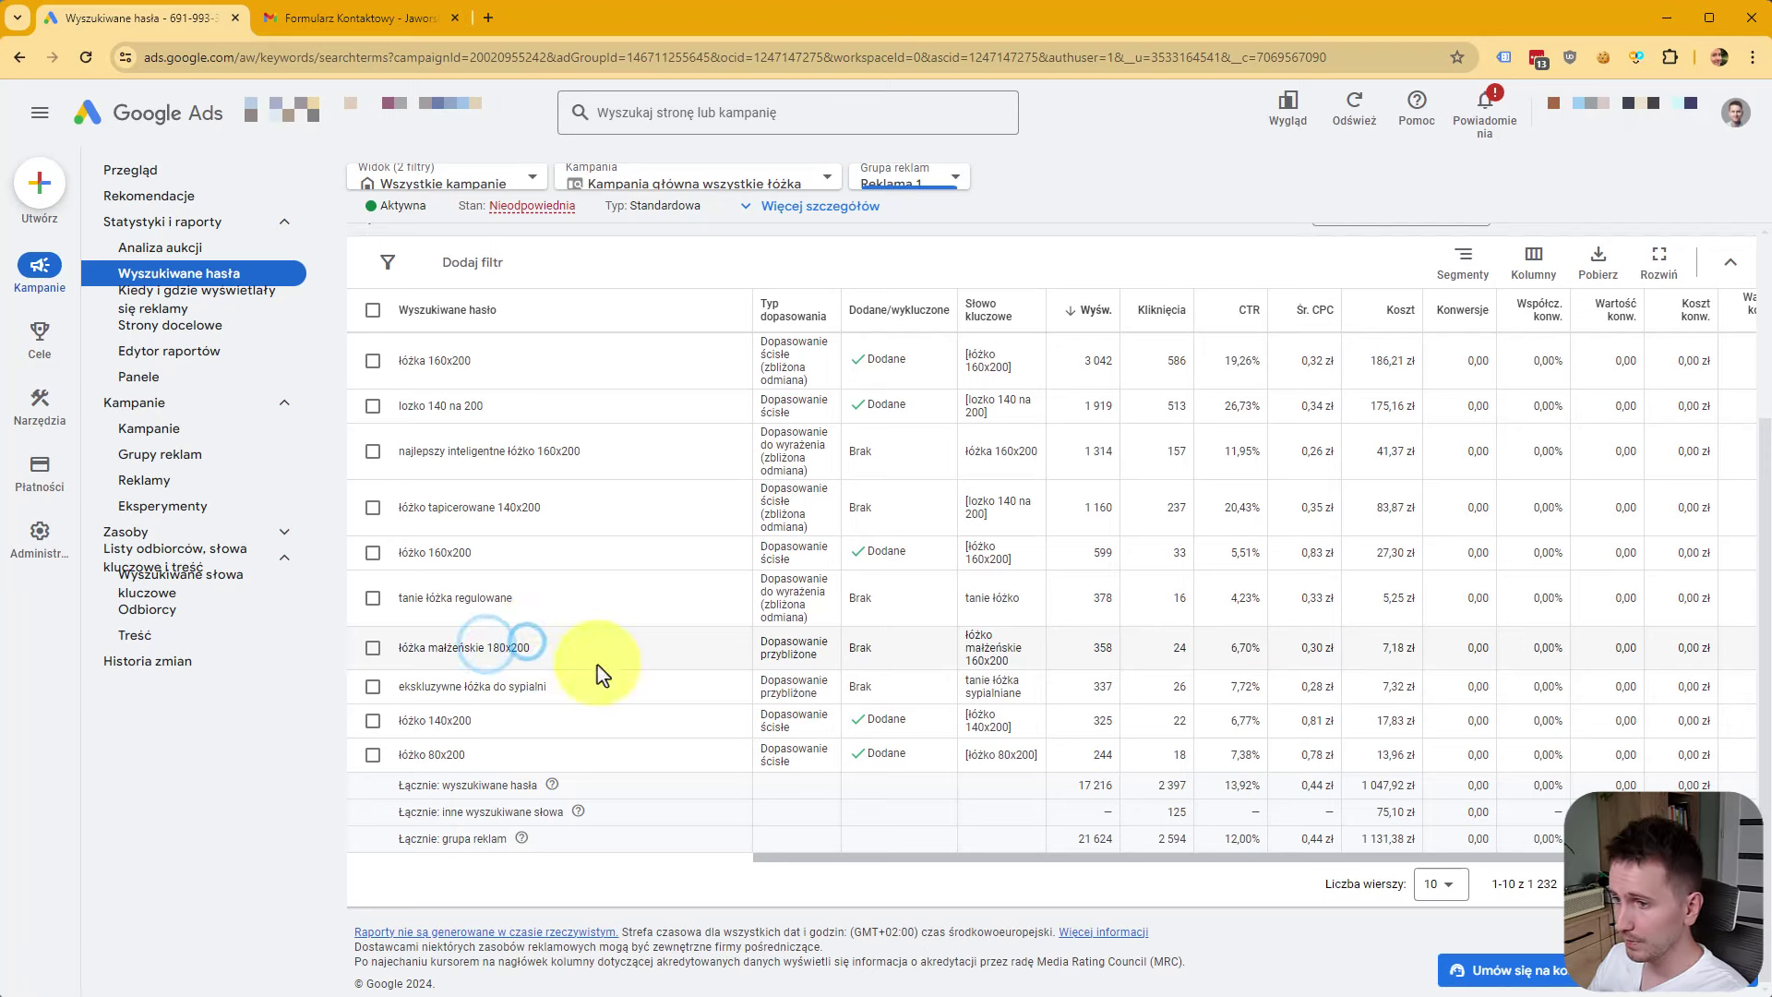
Check the negative search keywords of the ad group "Reklama 1".
scroll(783, 680, "up", 1)
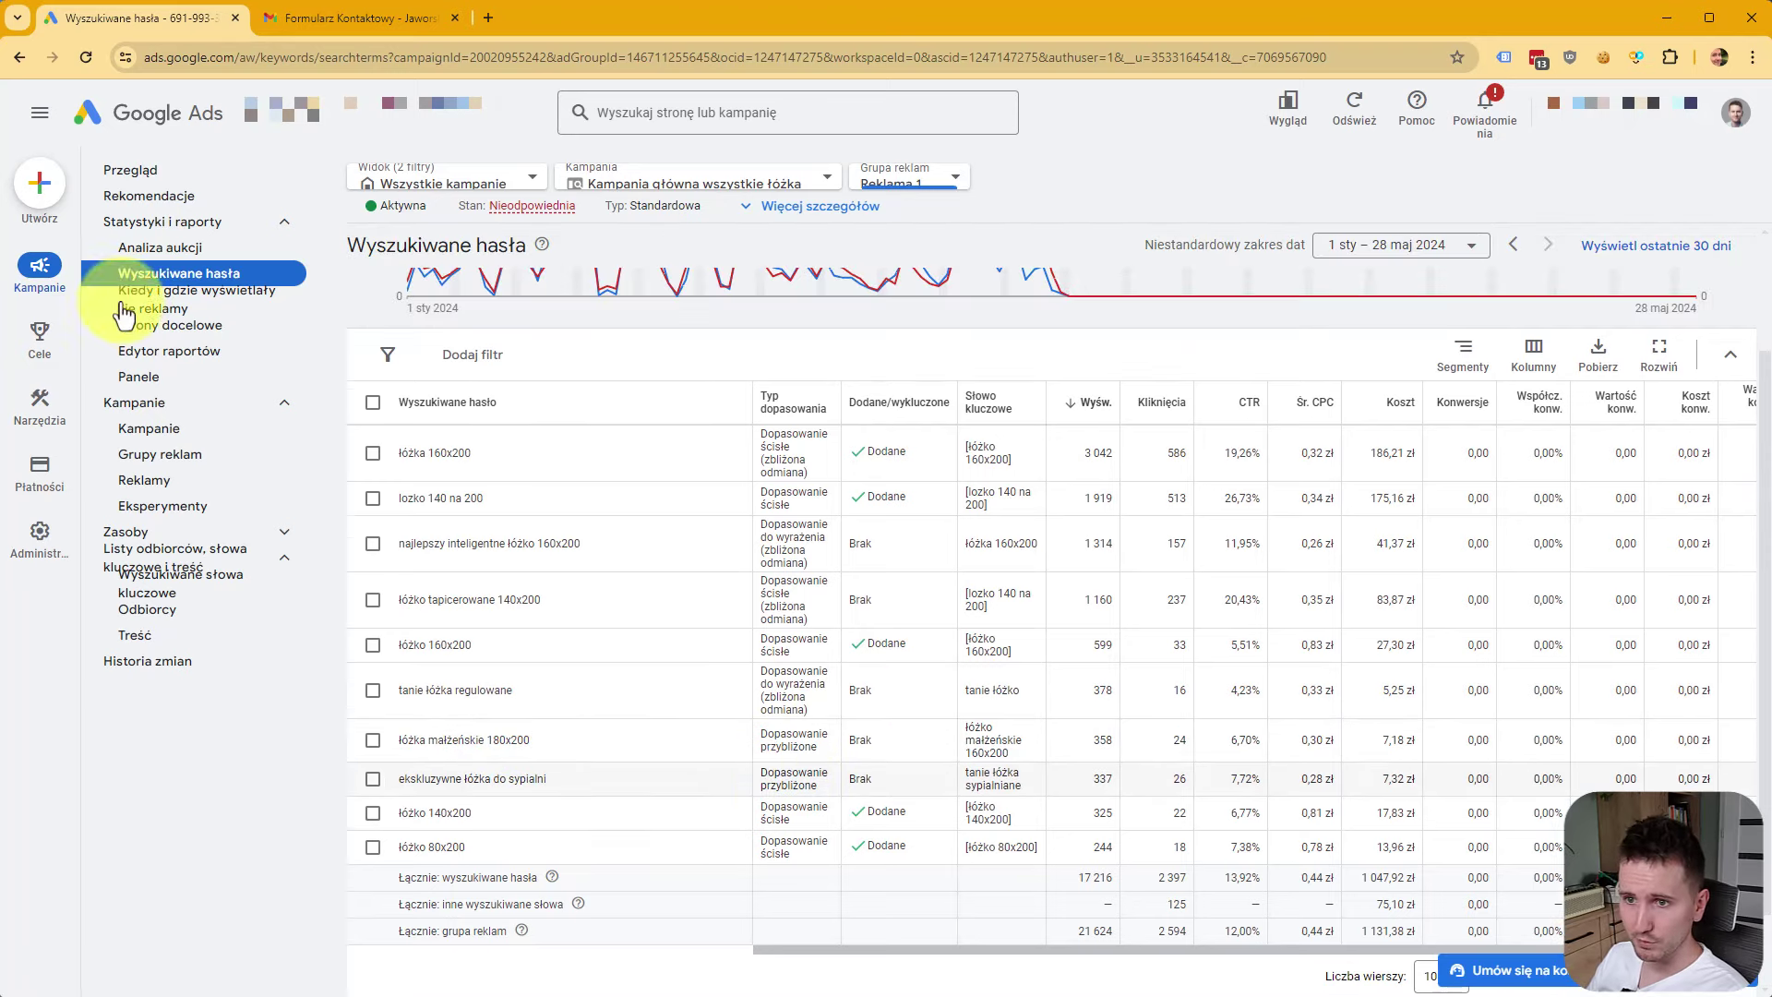
left_click(152, 583)
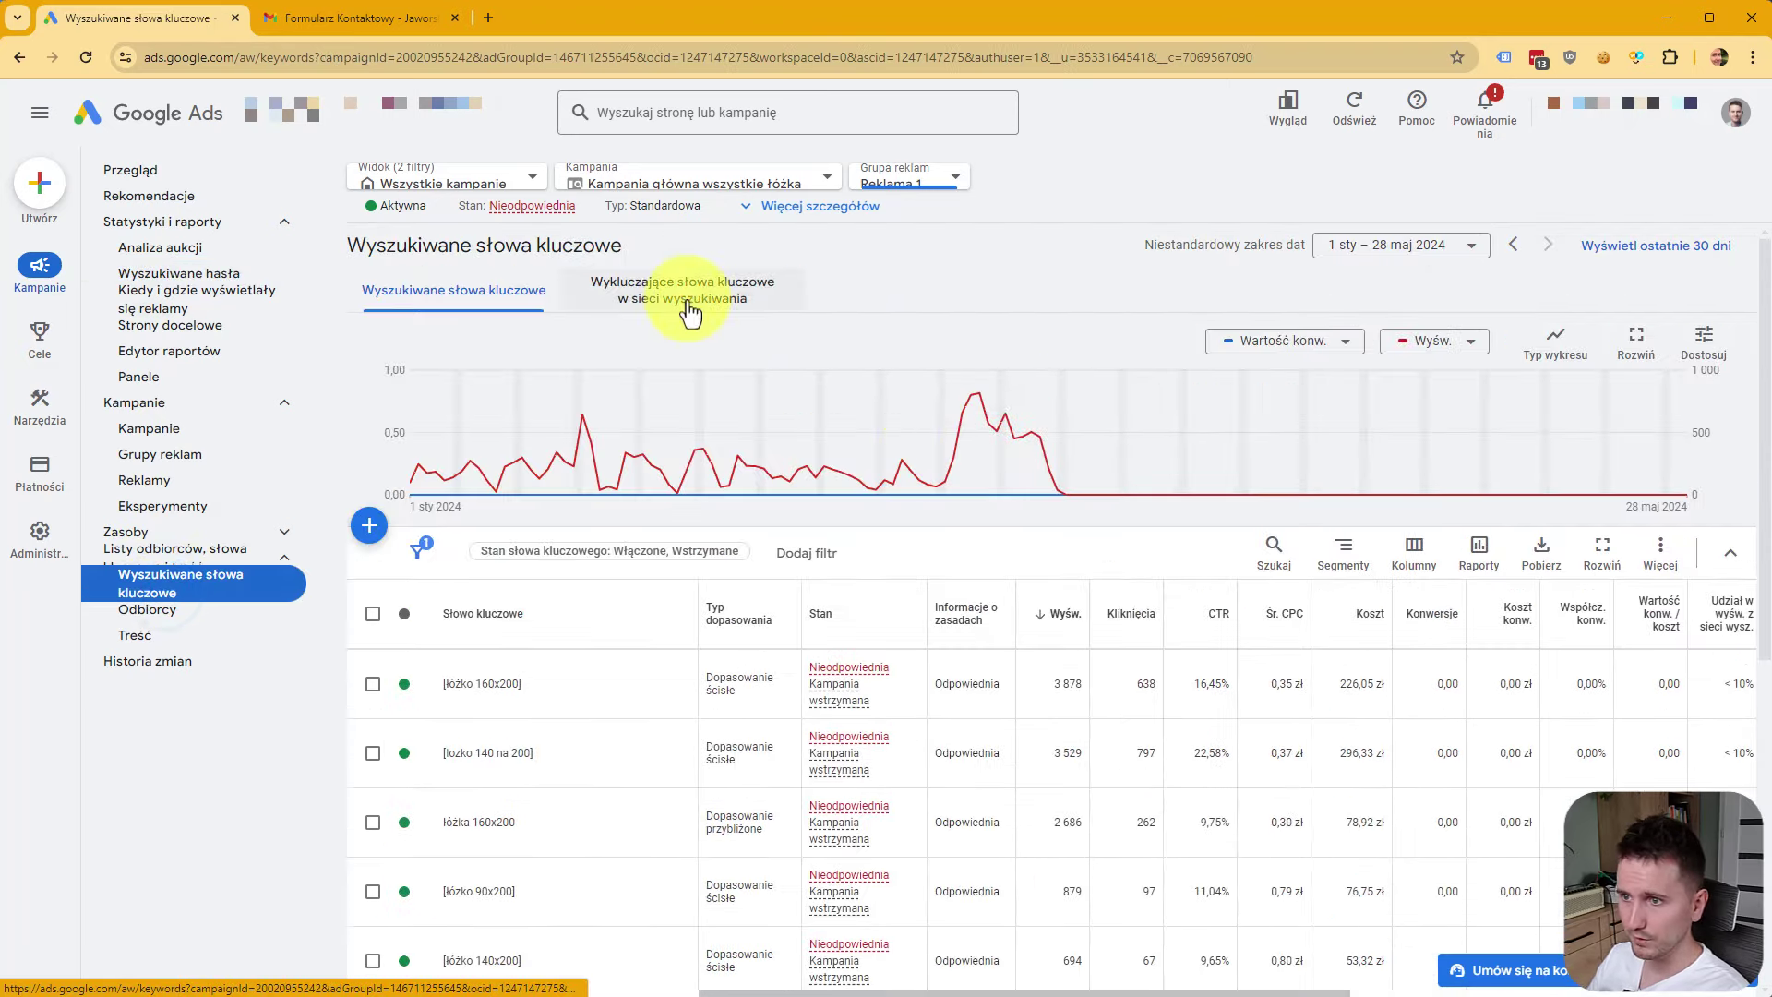
left_click(688, 305)
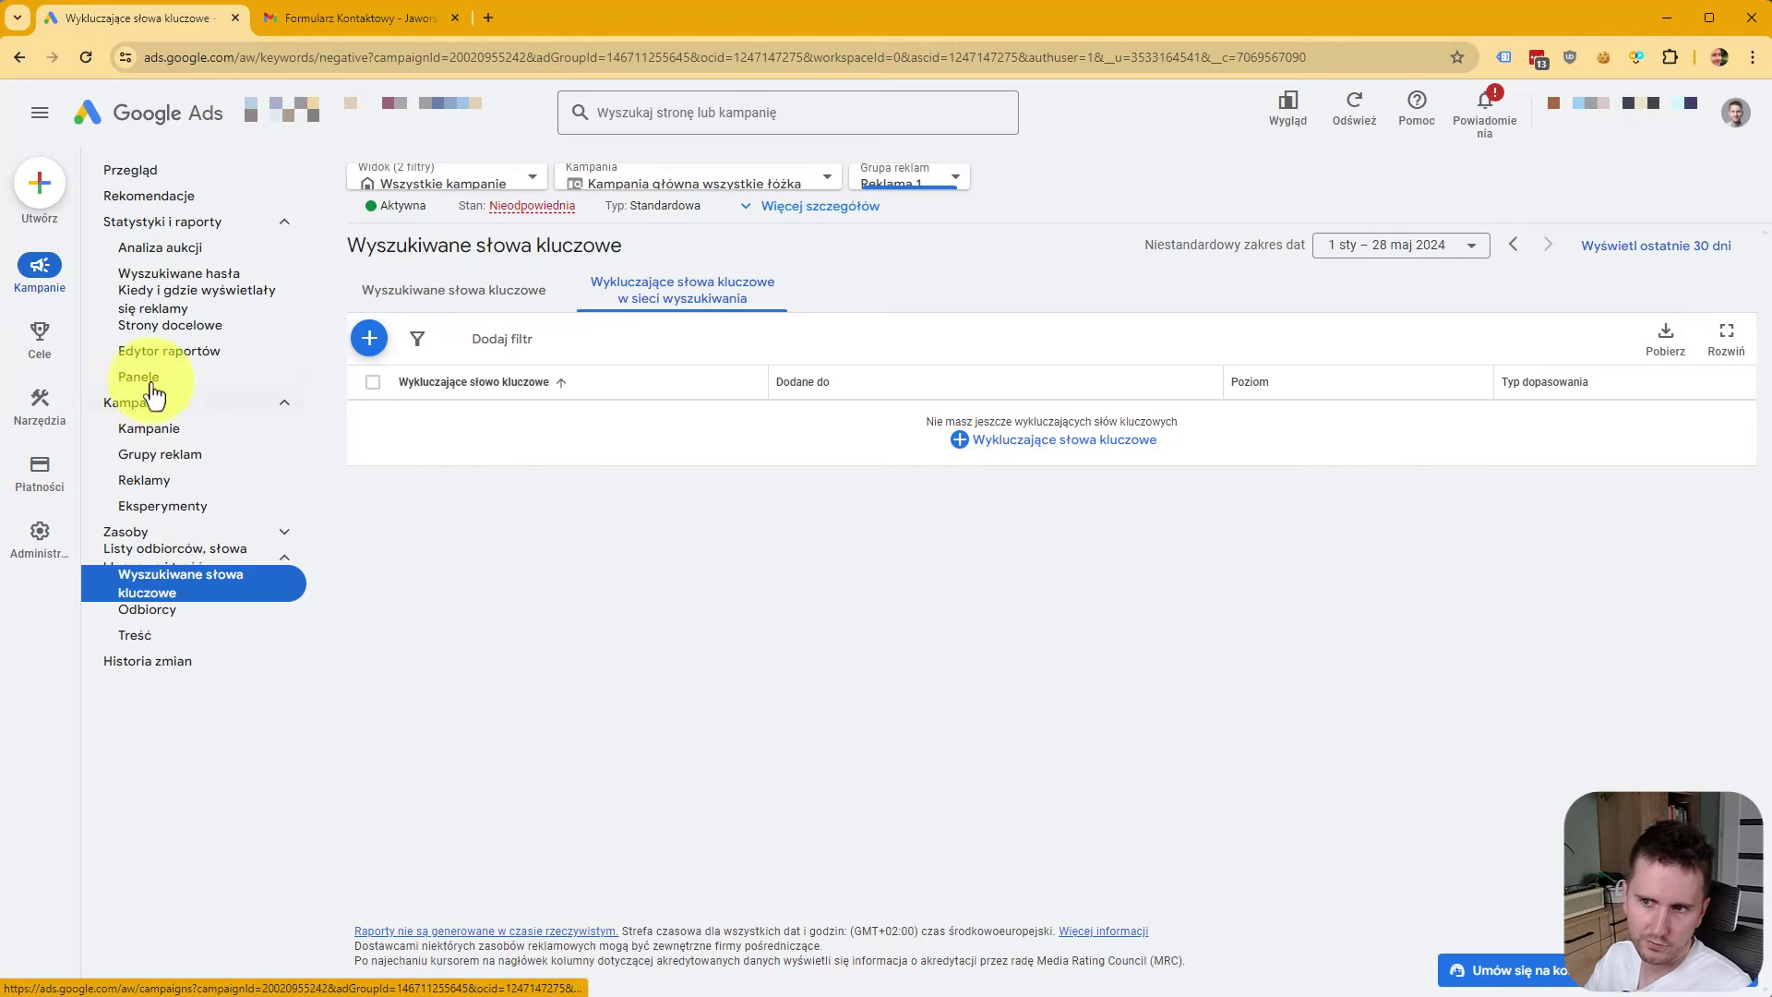
Return to the ad group's search terms and examine the entry "łóżka małżeńskie 180x200" and its match type.
left_click(202, 282)
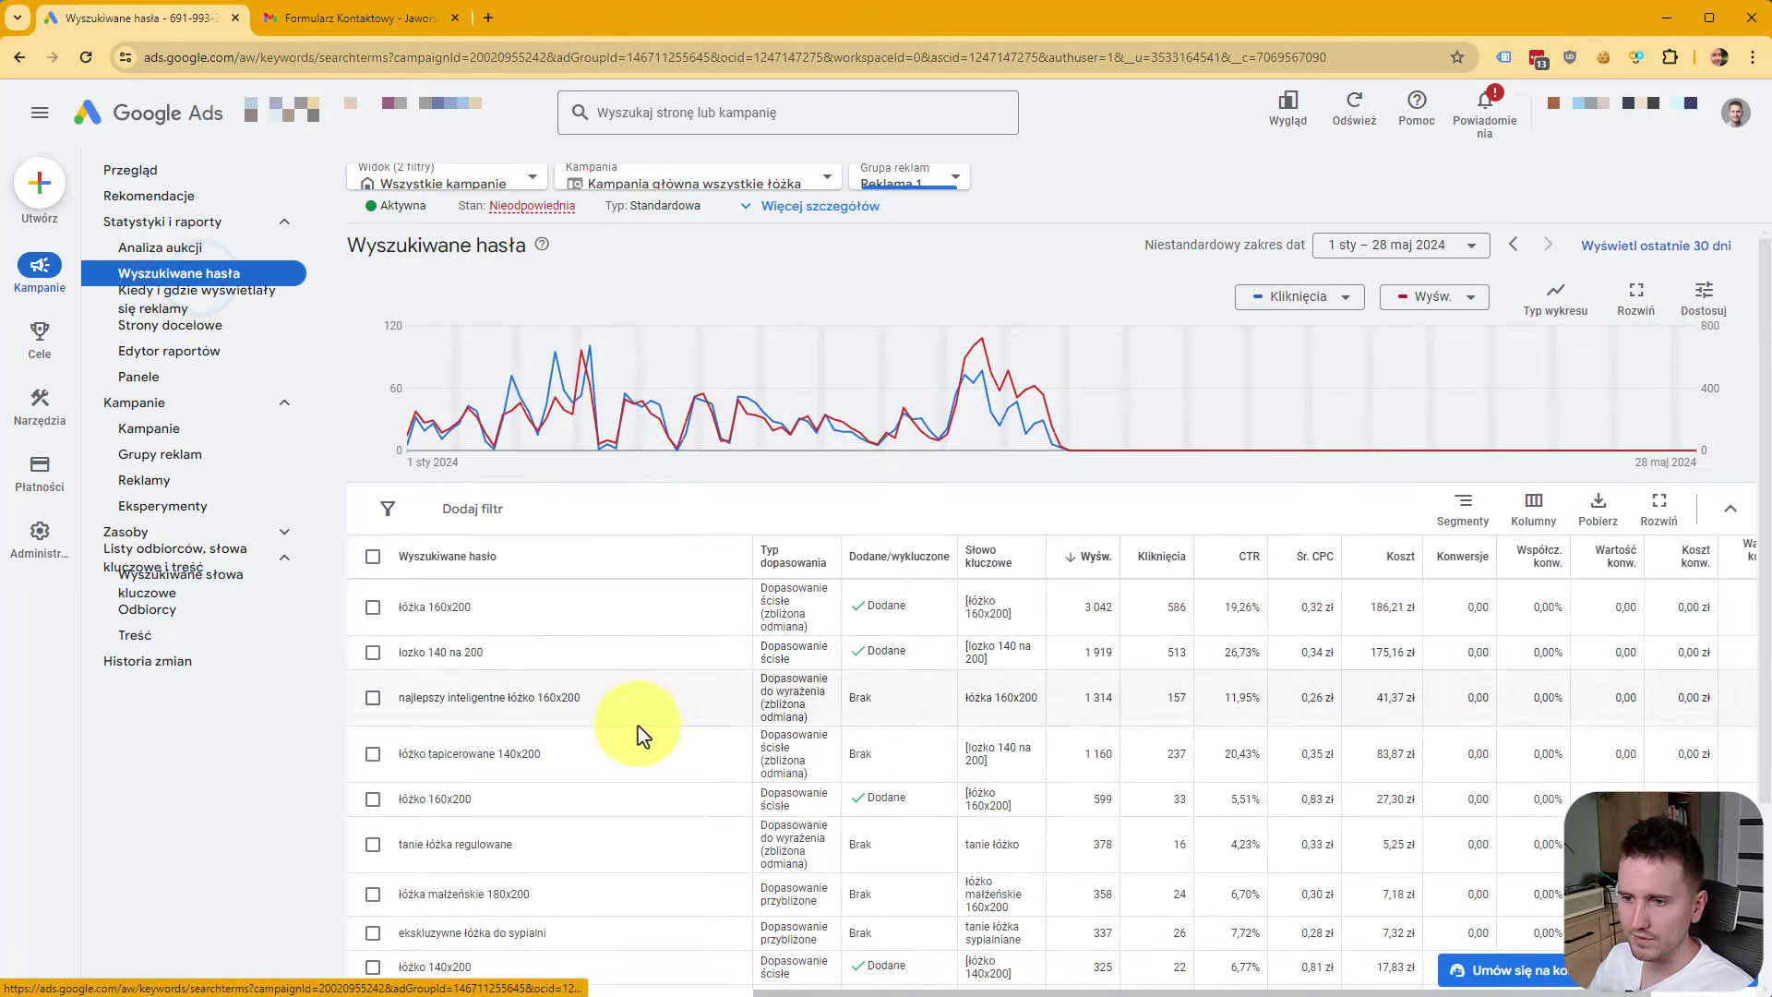
scroll(579, 869, "down", 1)
left_click_drag(399, 803, 565, 814)
left_click(561, 810)
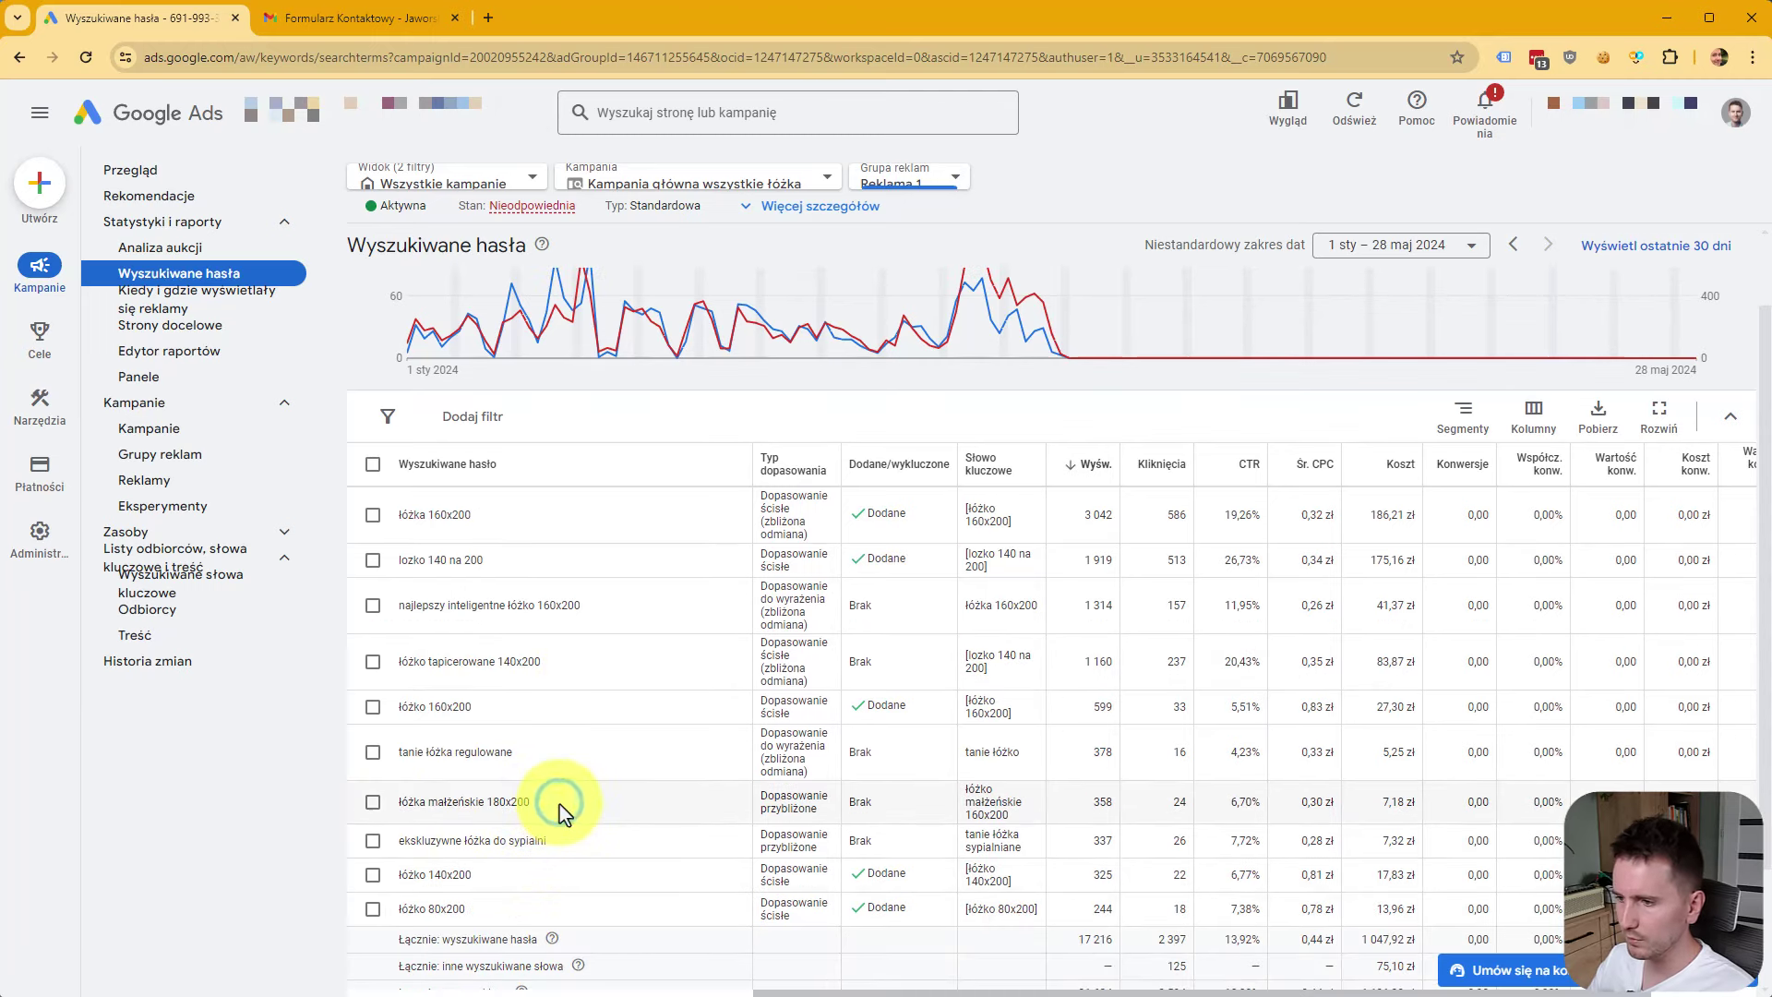
left_click_drag(402, 801, 609, 803)
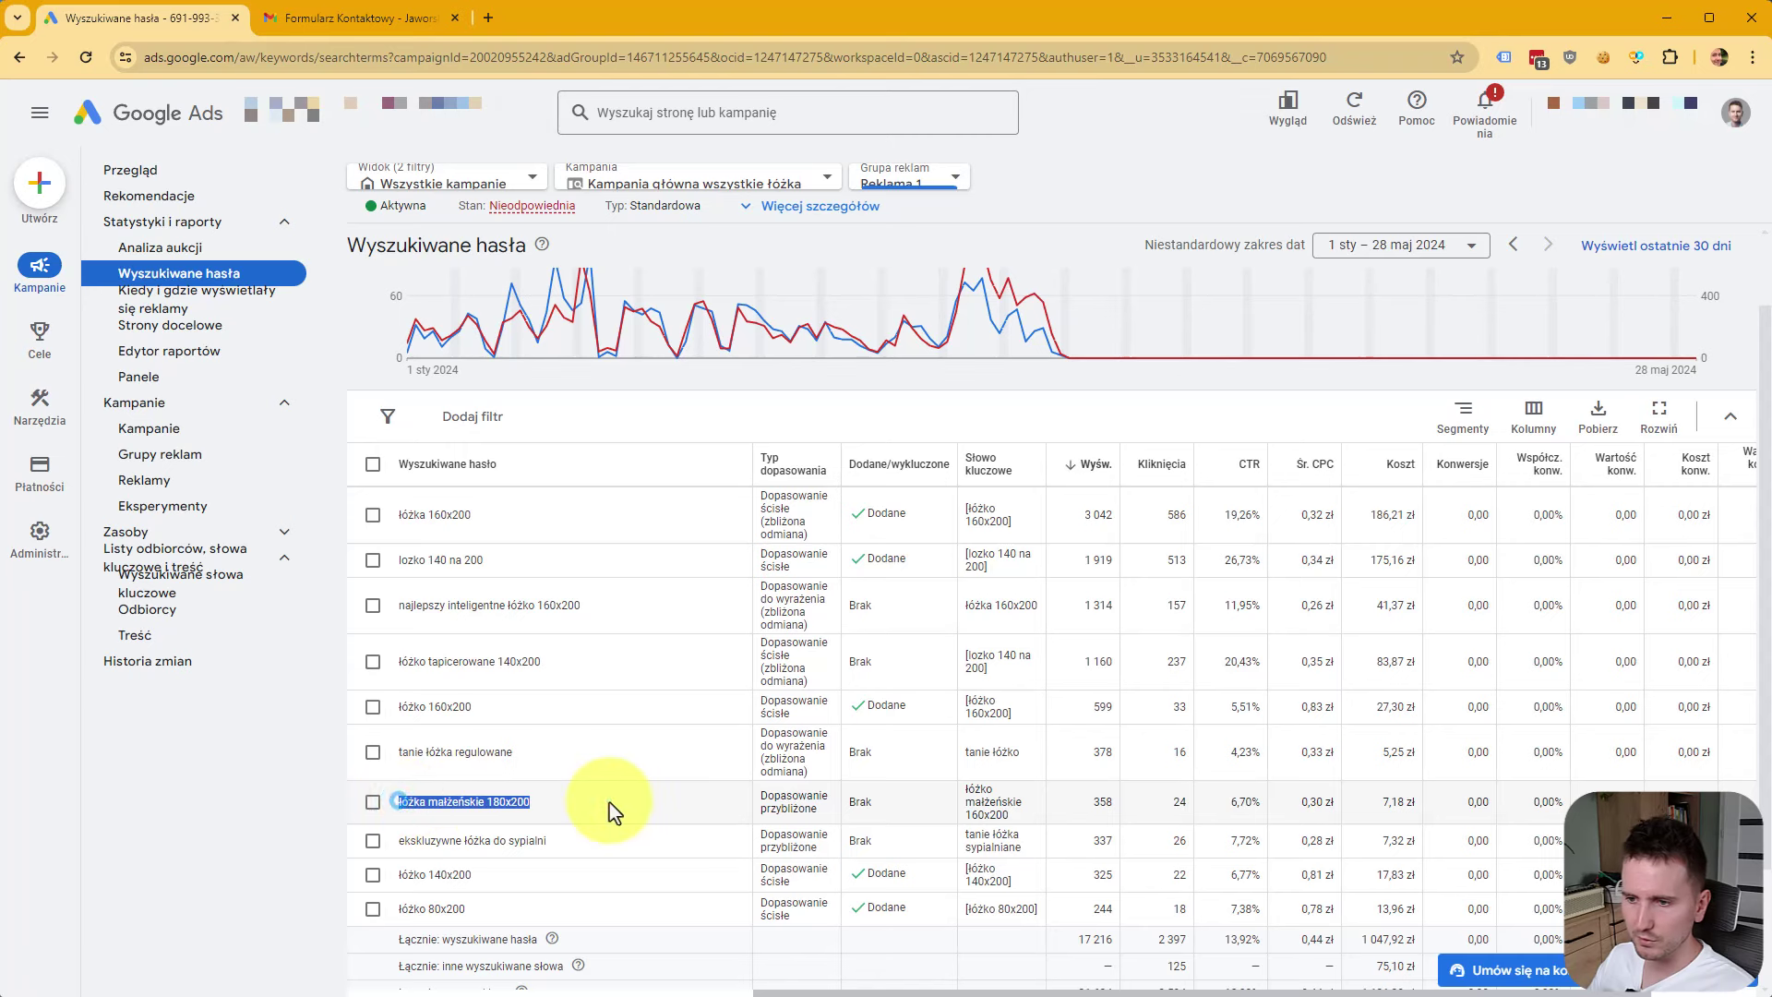
left_click(609, 803)
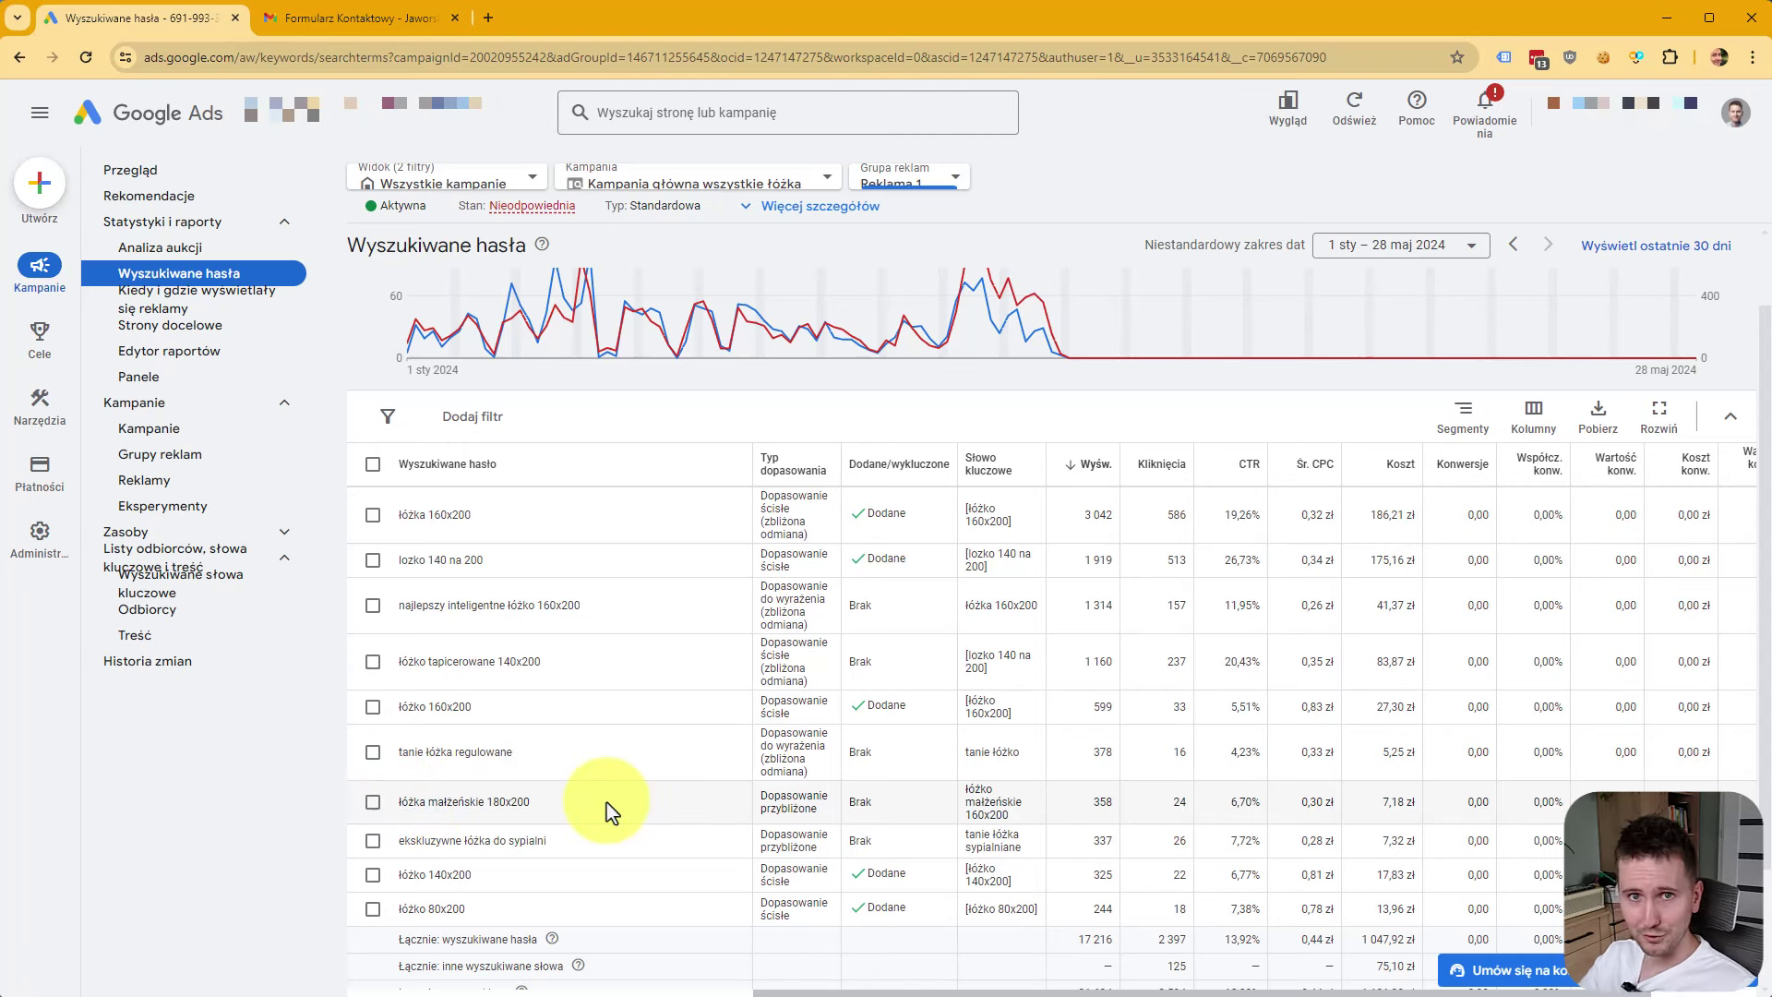
scroll(607, 801, "up", 1)
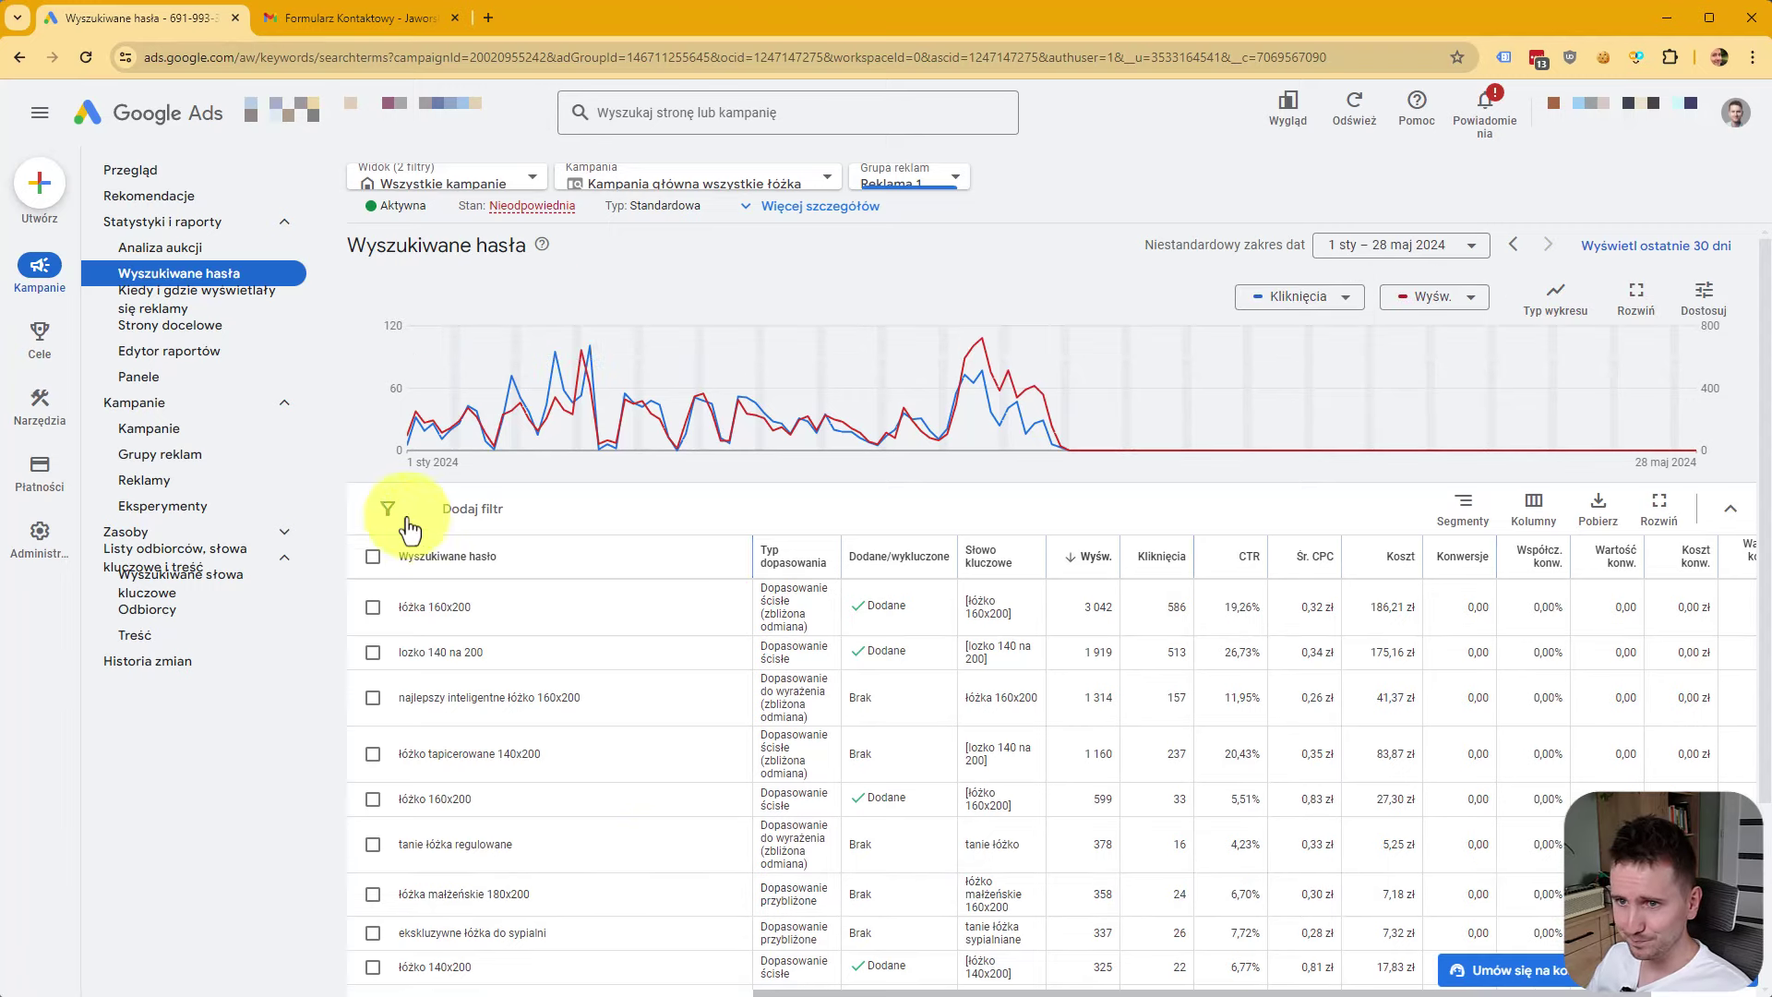
Return to the list of all campaigns and compare their budgets, bidding strategies, costs and impression share by network.
mouse_move(39, 342)
left_click(148, 430)
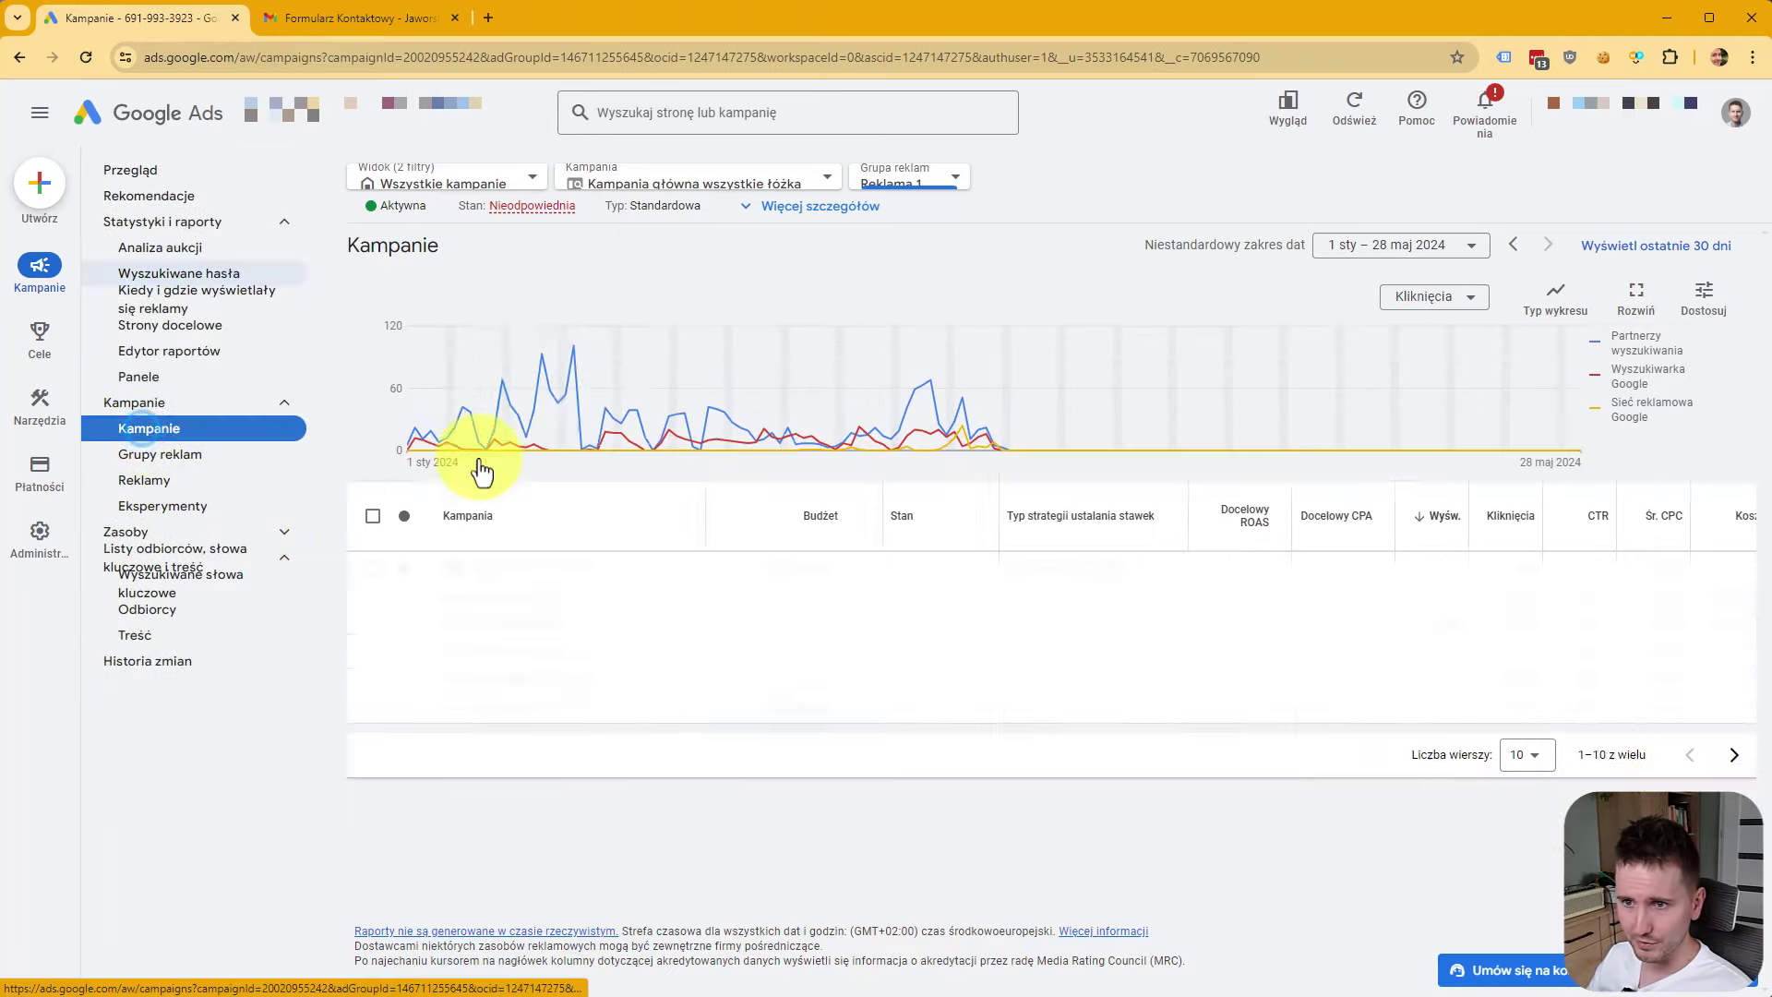
left_click(432, 187)
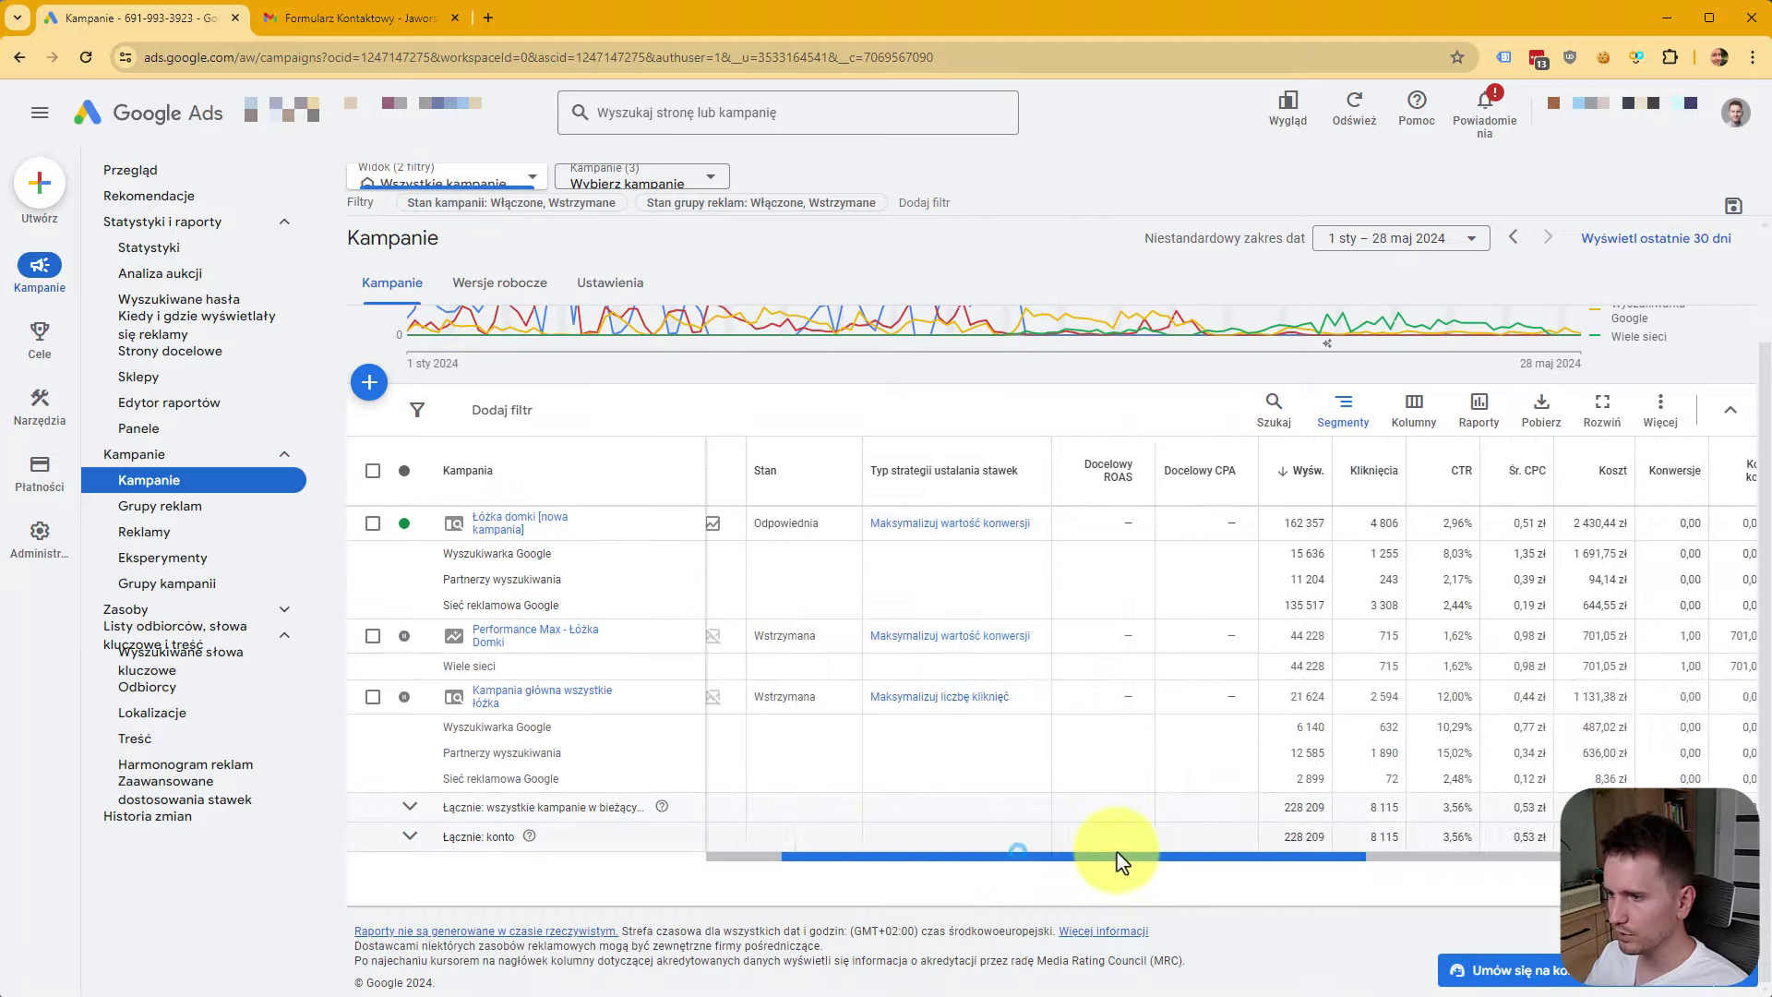
left_click_drag(1119, 857, 1506, 867)
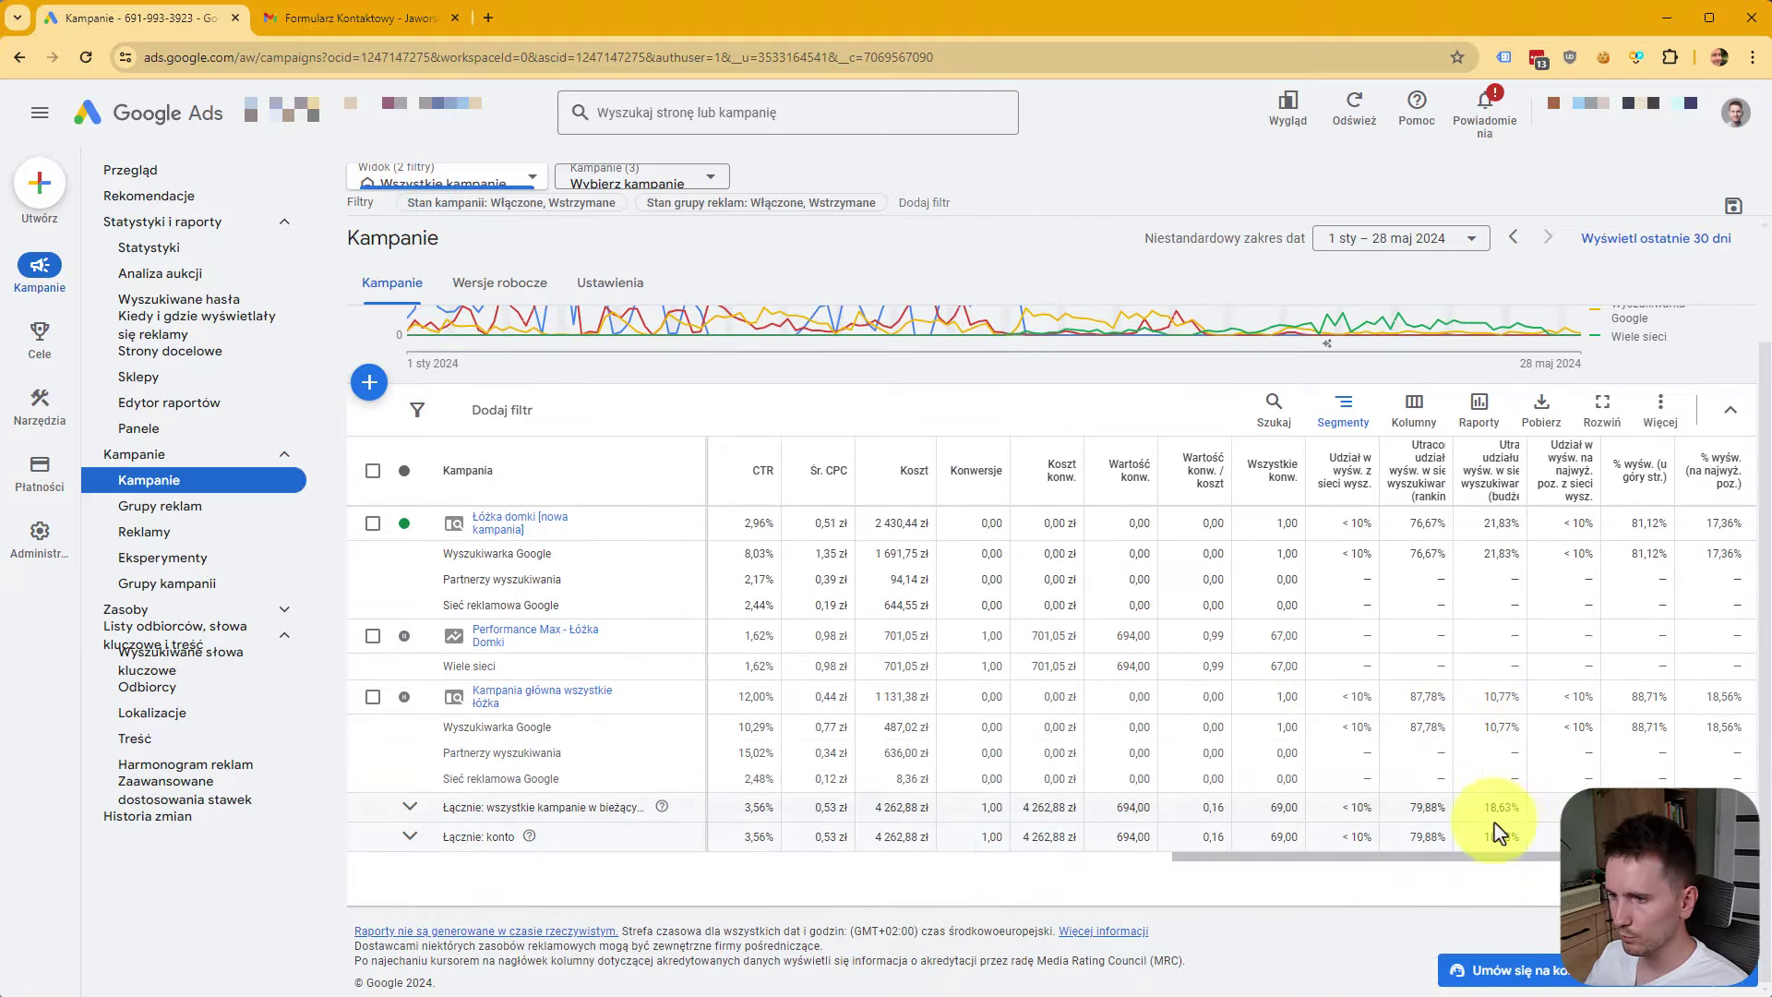
left_click_drag(1458, 858, 872, 786)
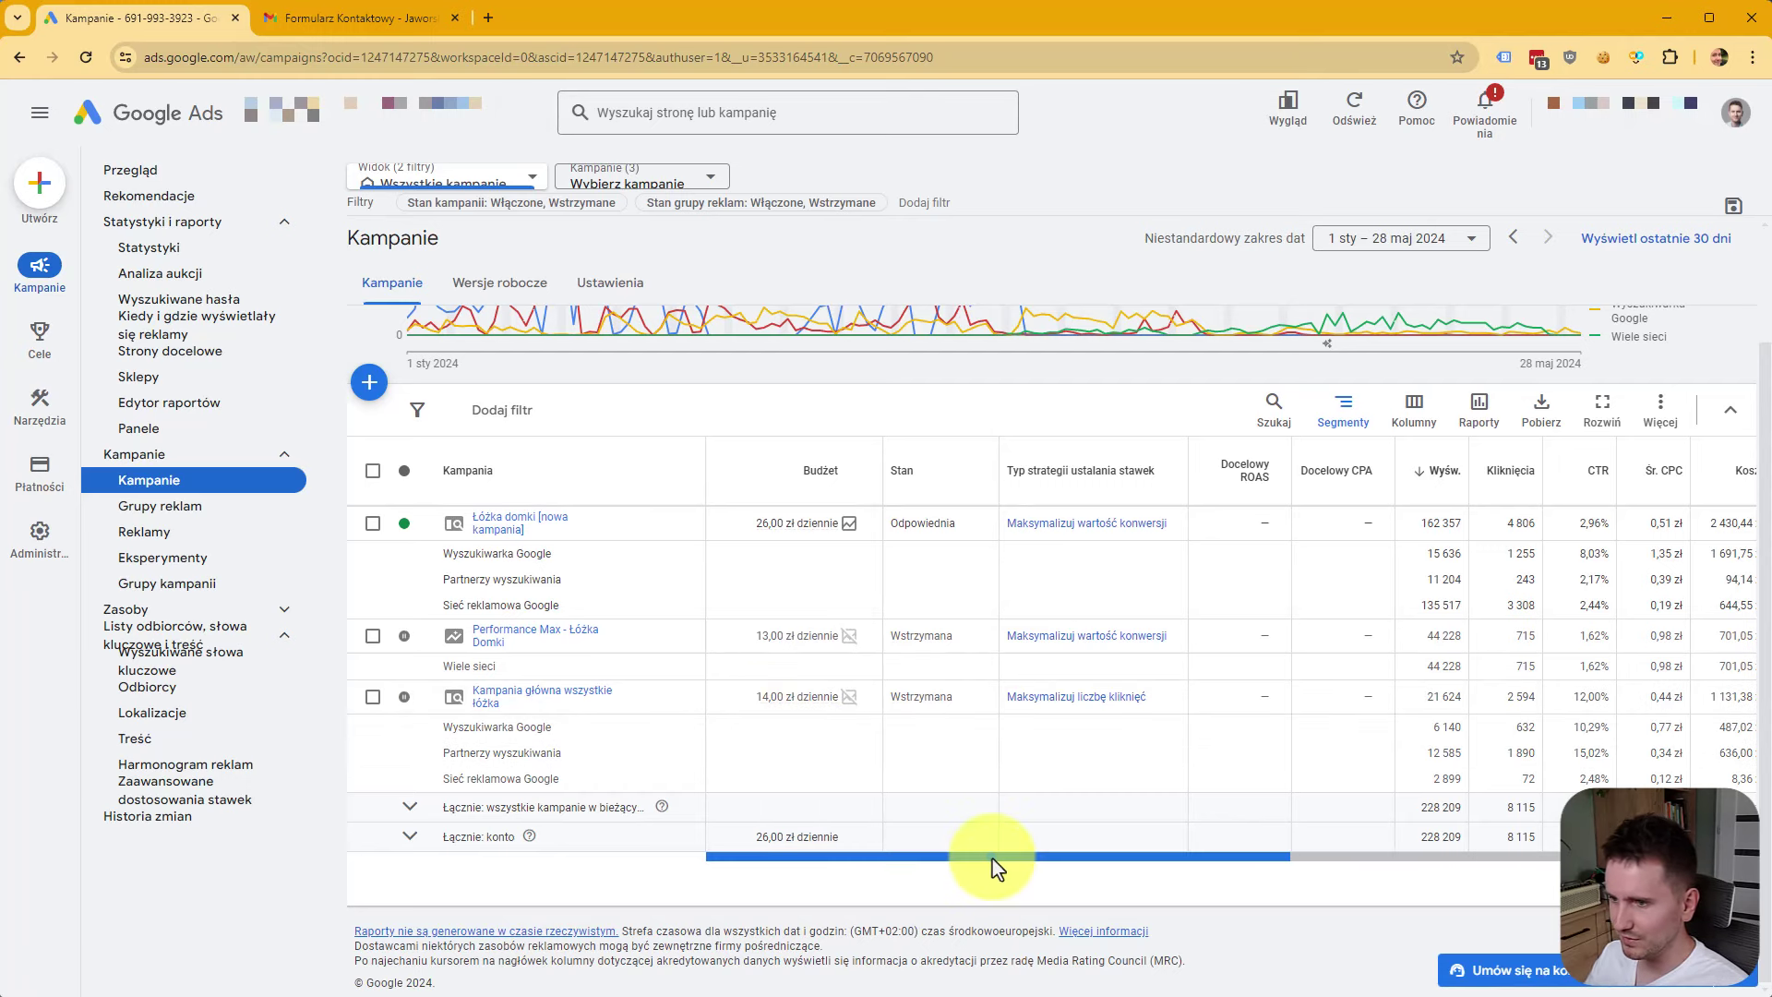
left_click_drag(994, 868, 1363, 917)
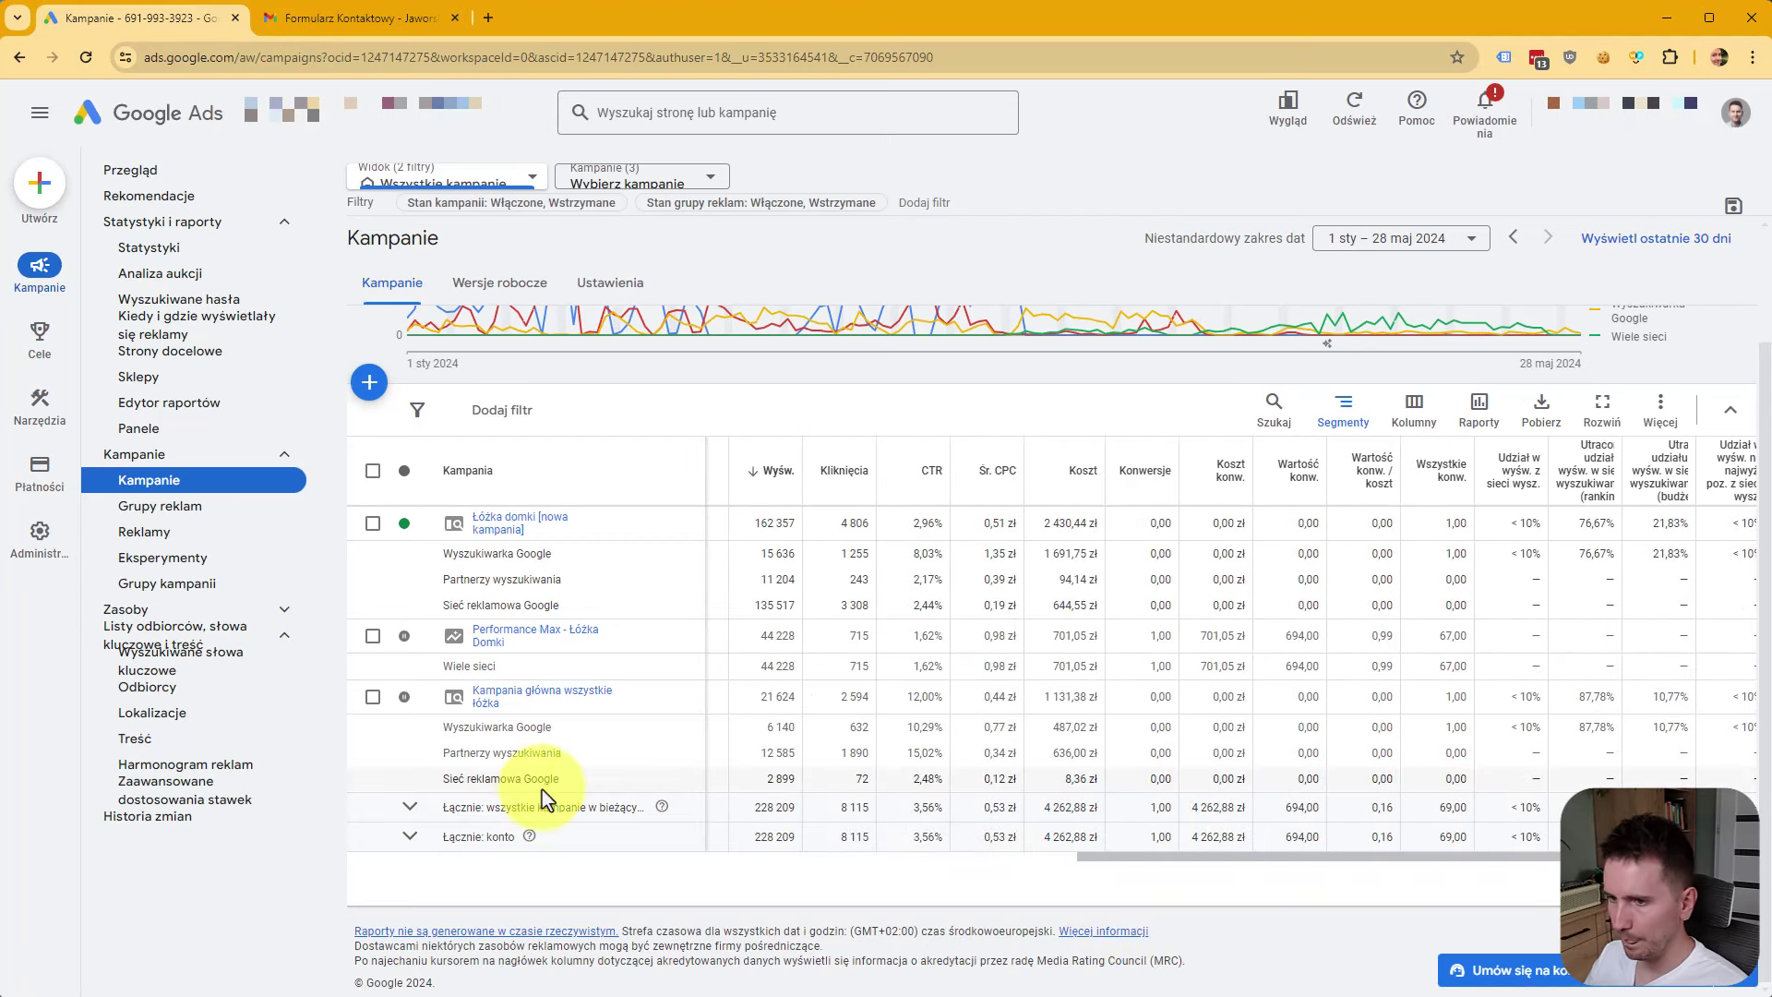
Examine the search partners' cost and the Google Search impression share of "Kampania główna wszystkie łóżka".
left_click_drag(1043, 752, 1107, 762)
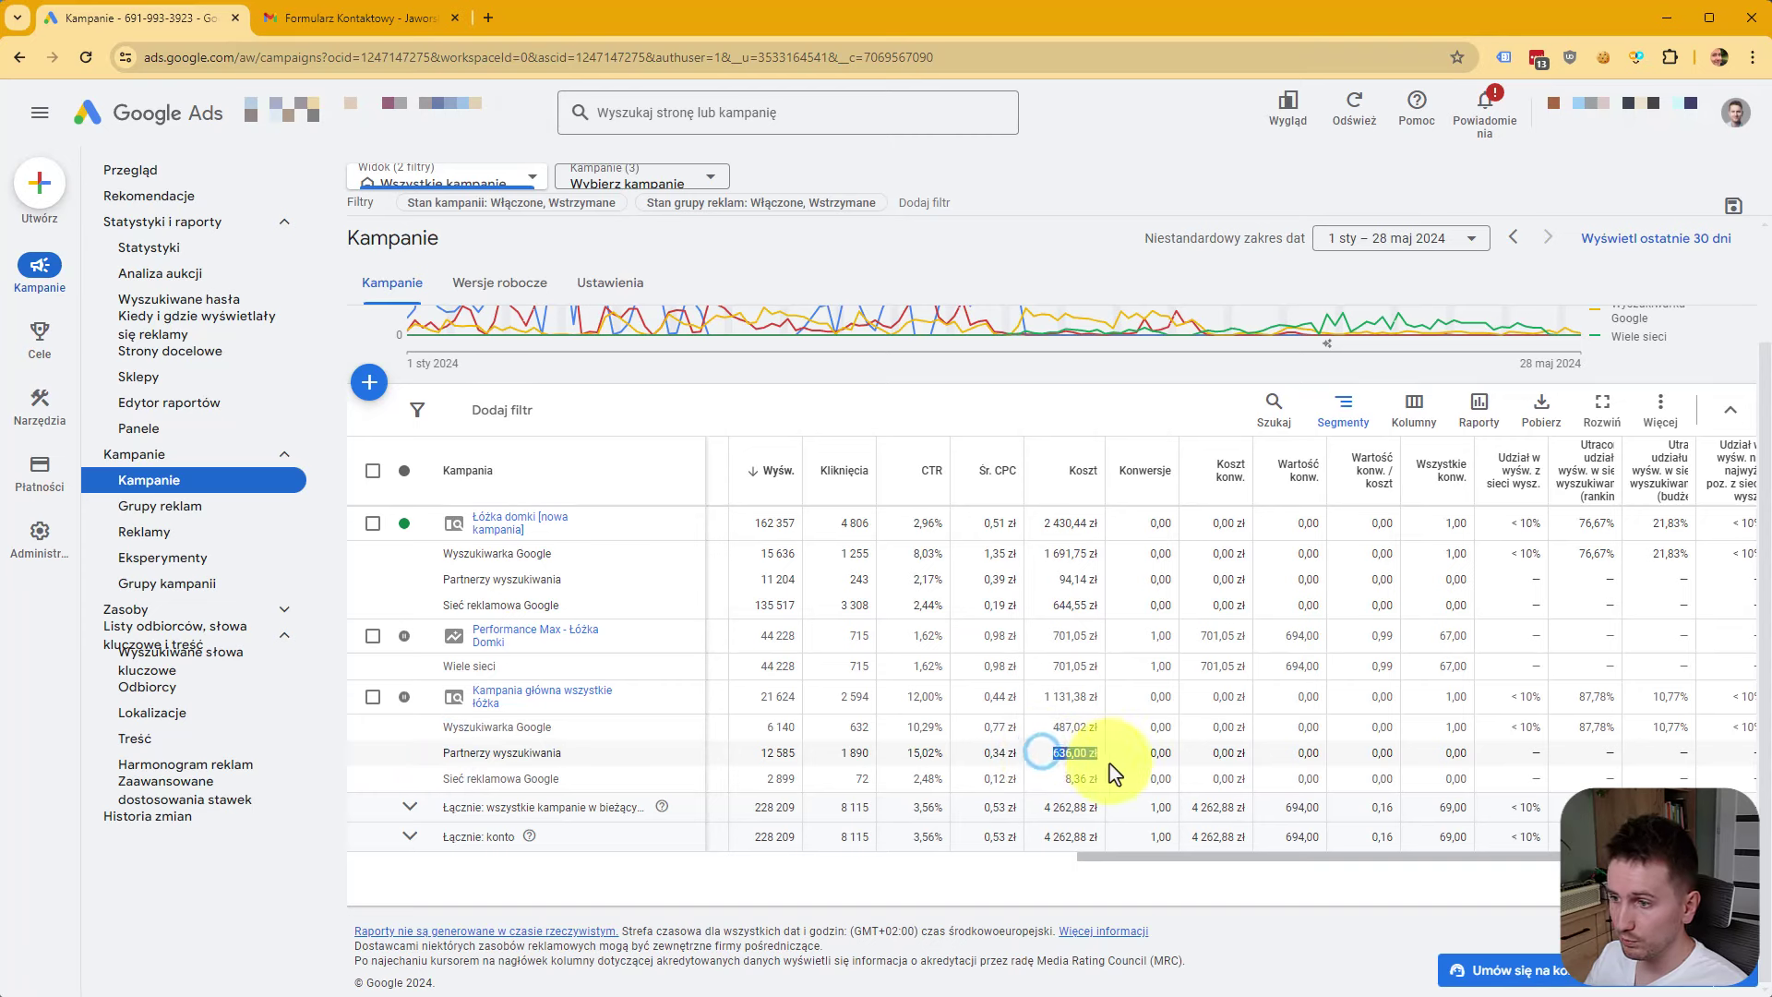
triple_click(436, 777)
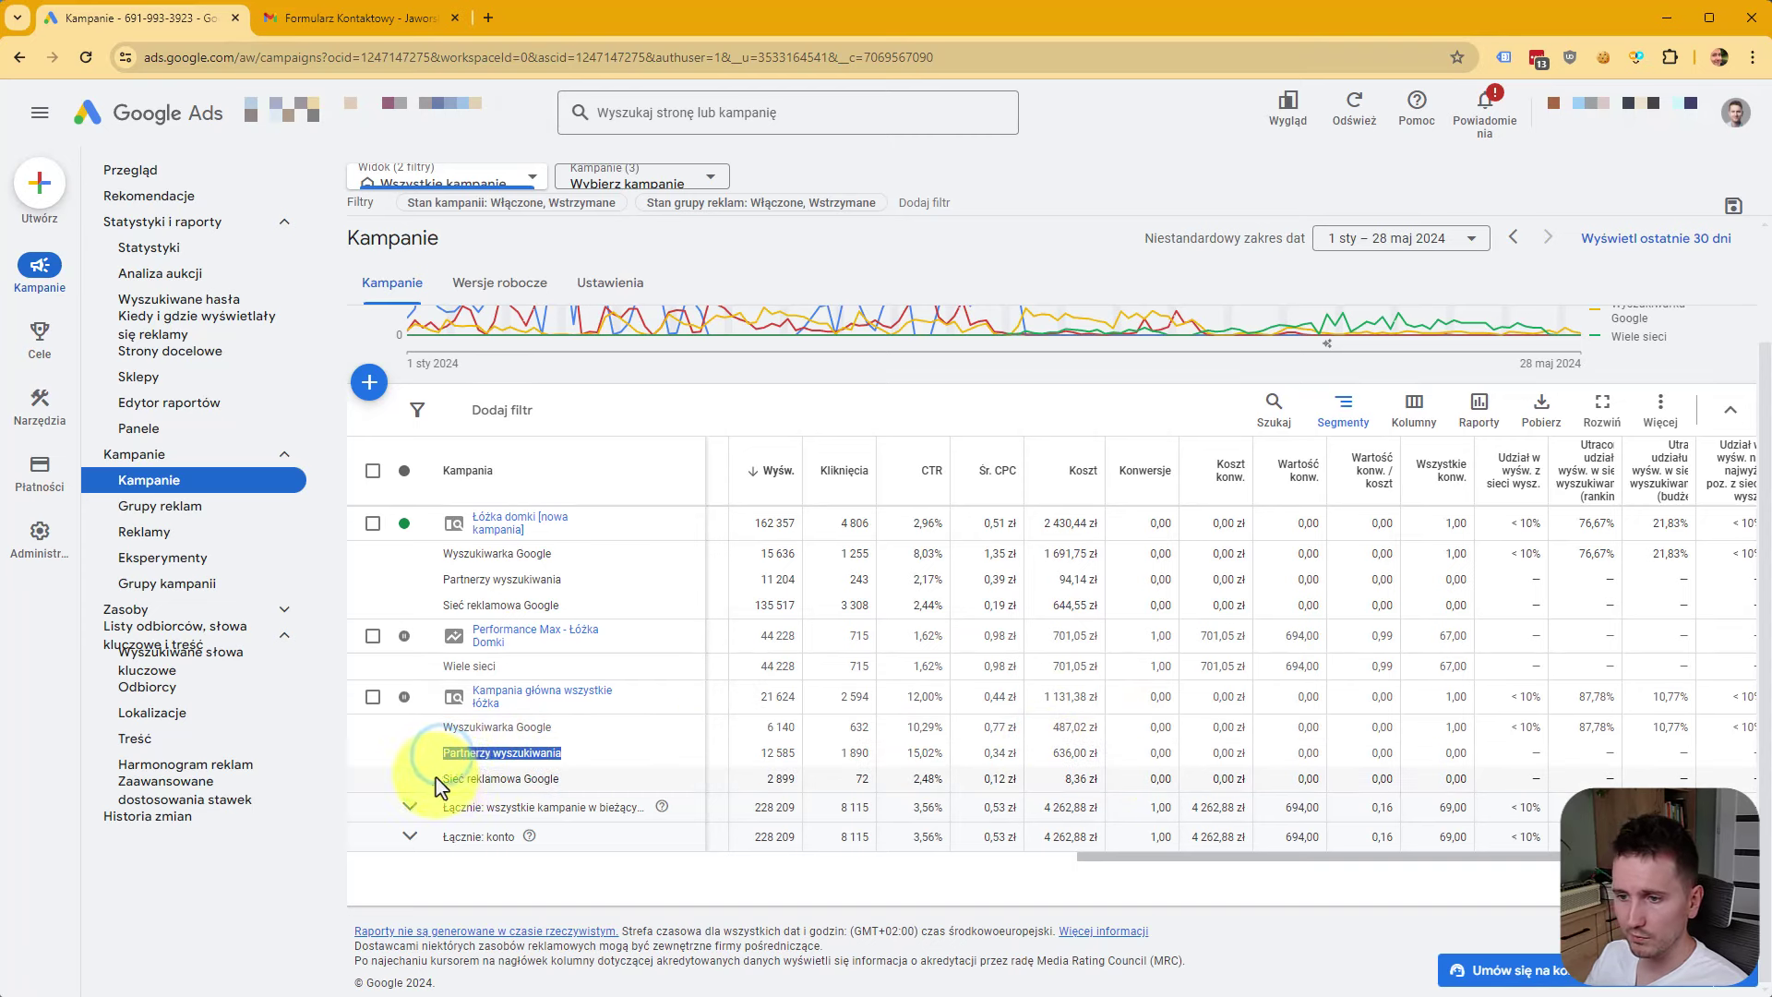
left_click(568, 780)
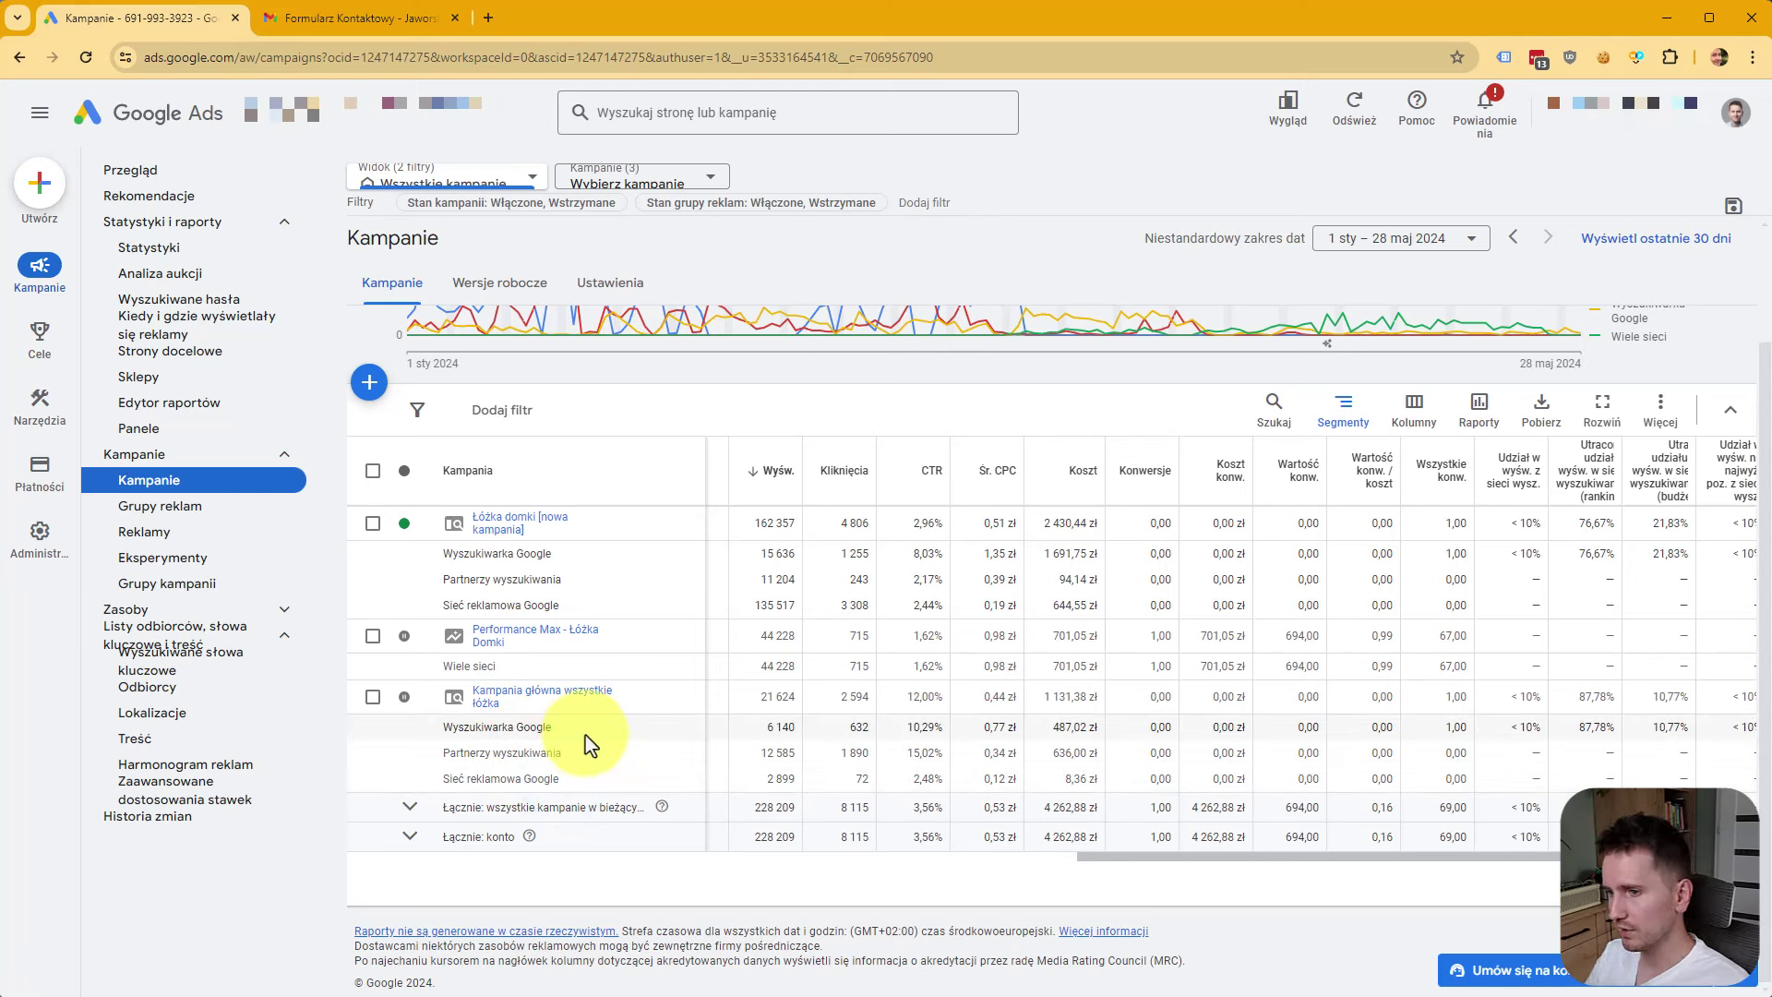
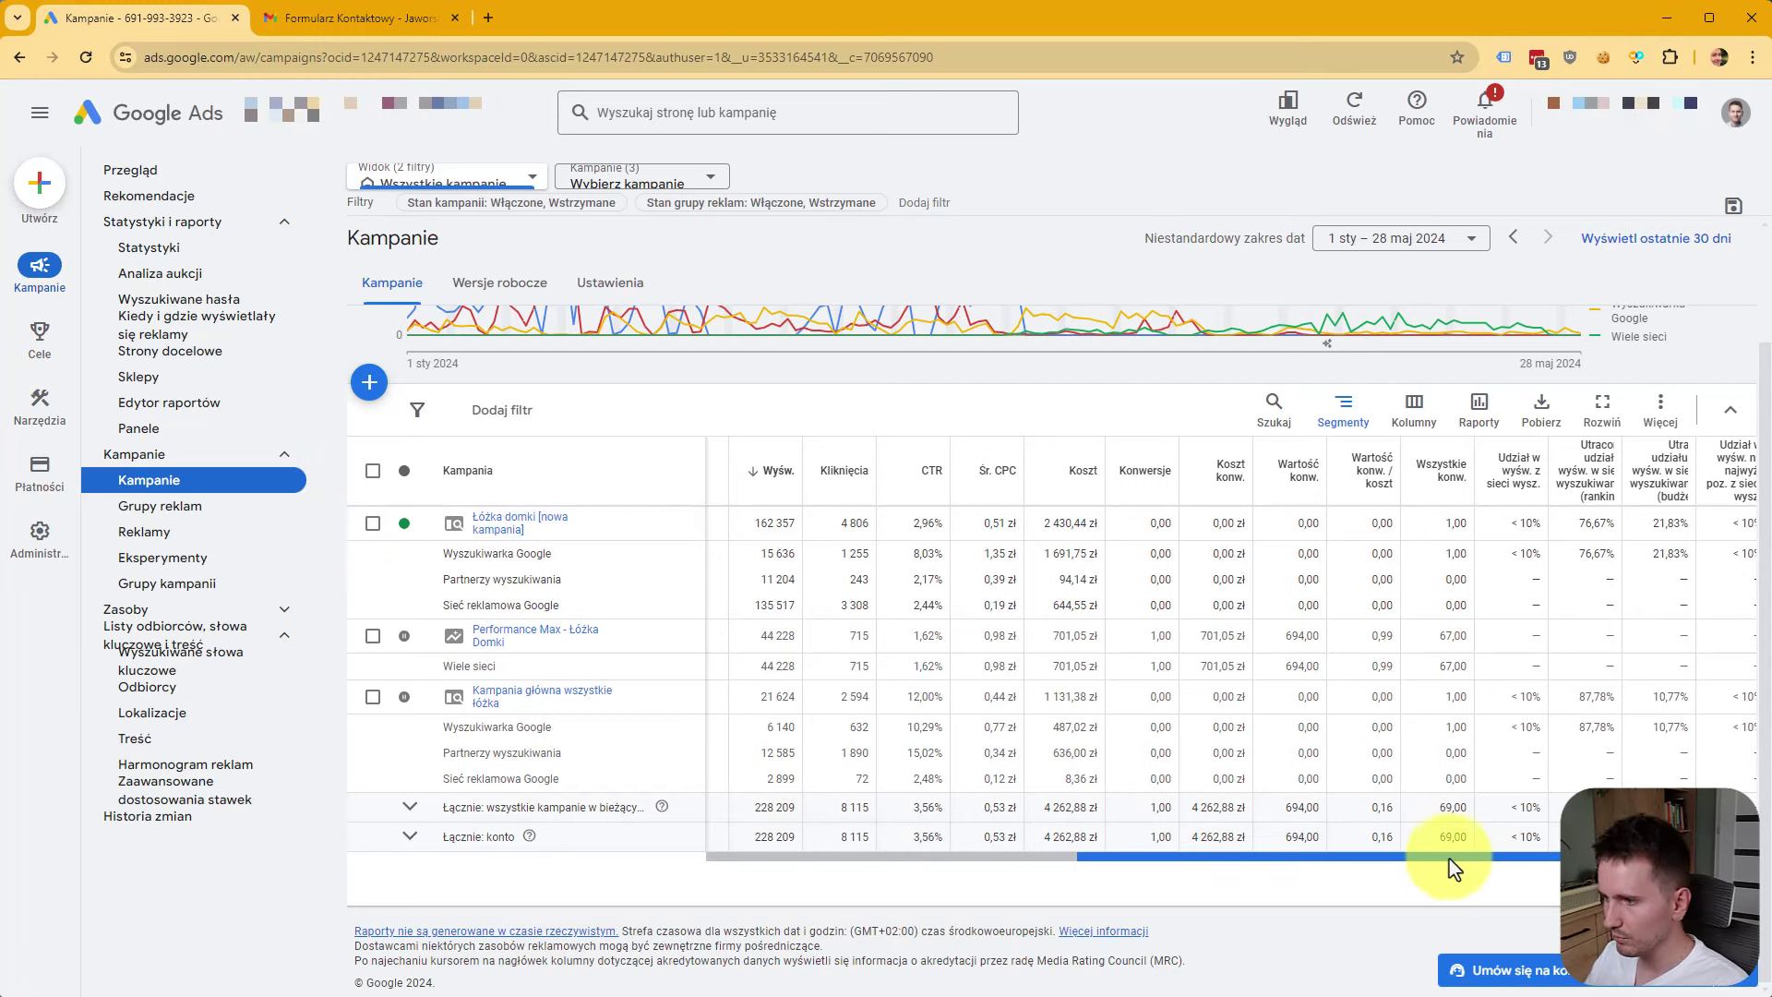
left_click_drag(1445, 863, 1558, 882)
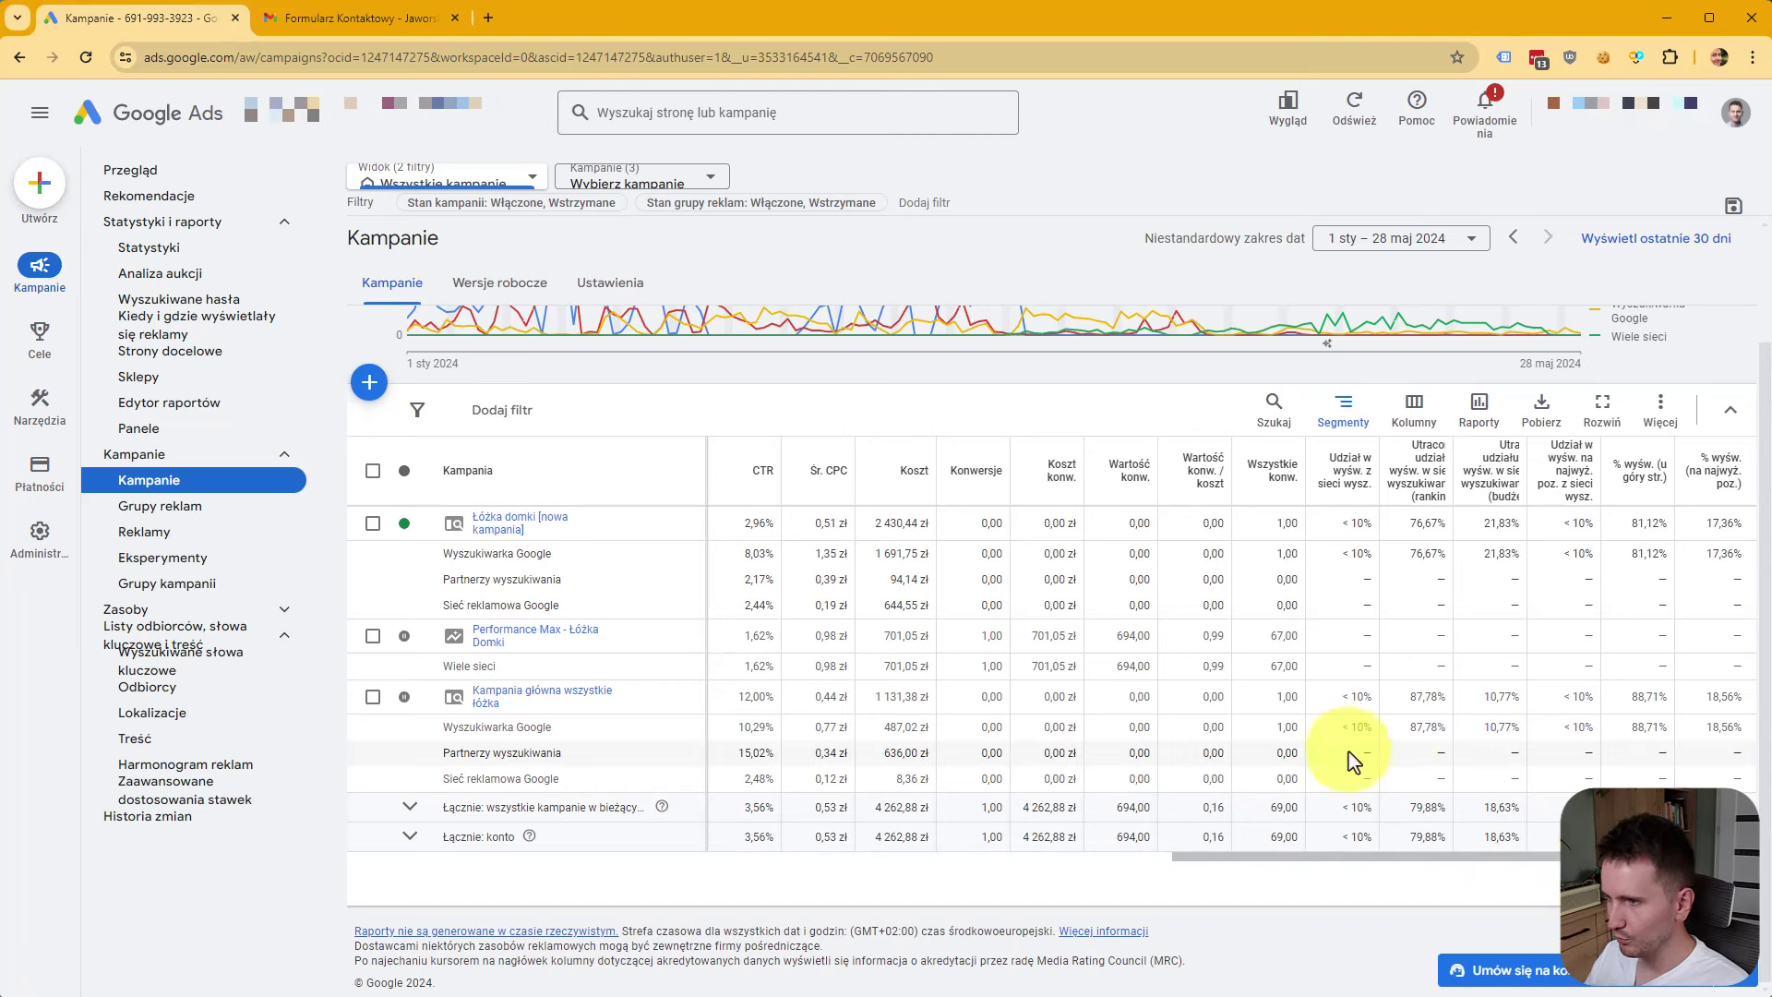
left_click_drag(1336, 729, 1375, 743)
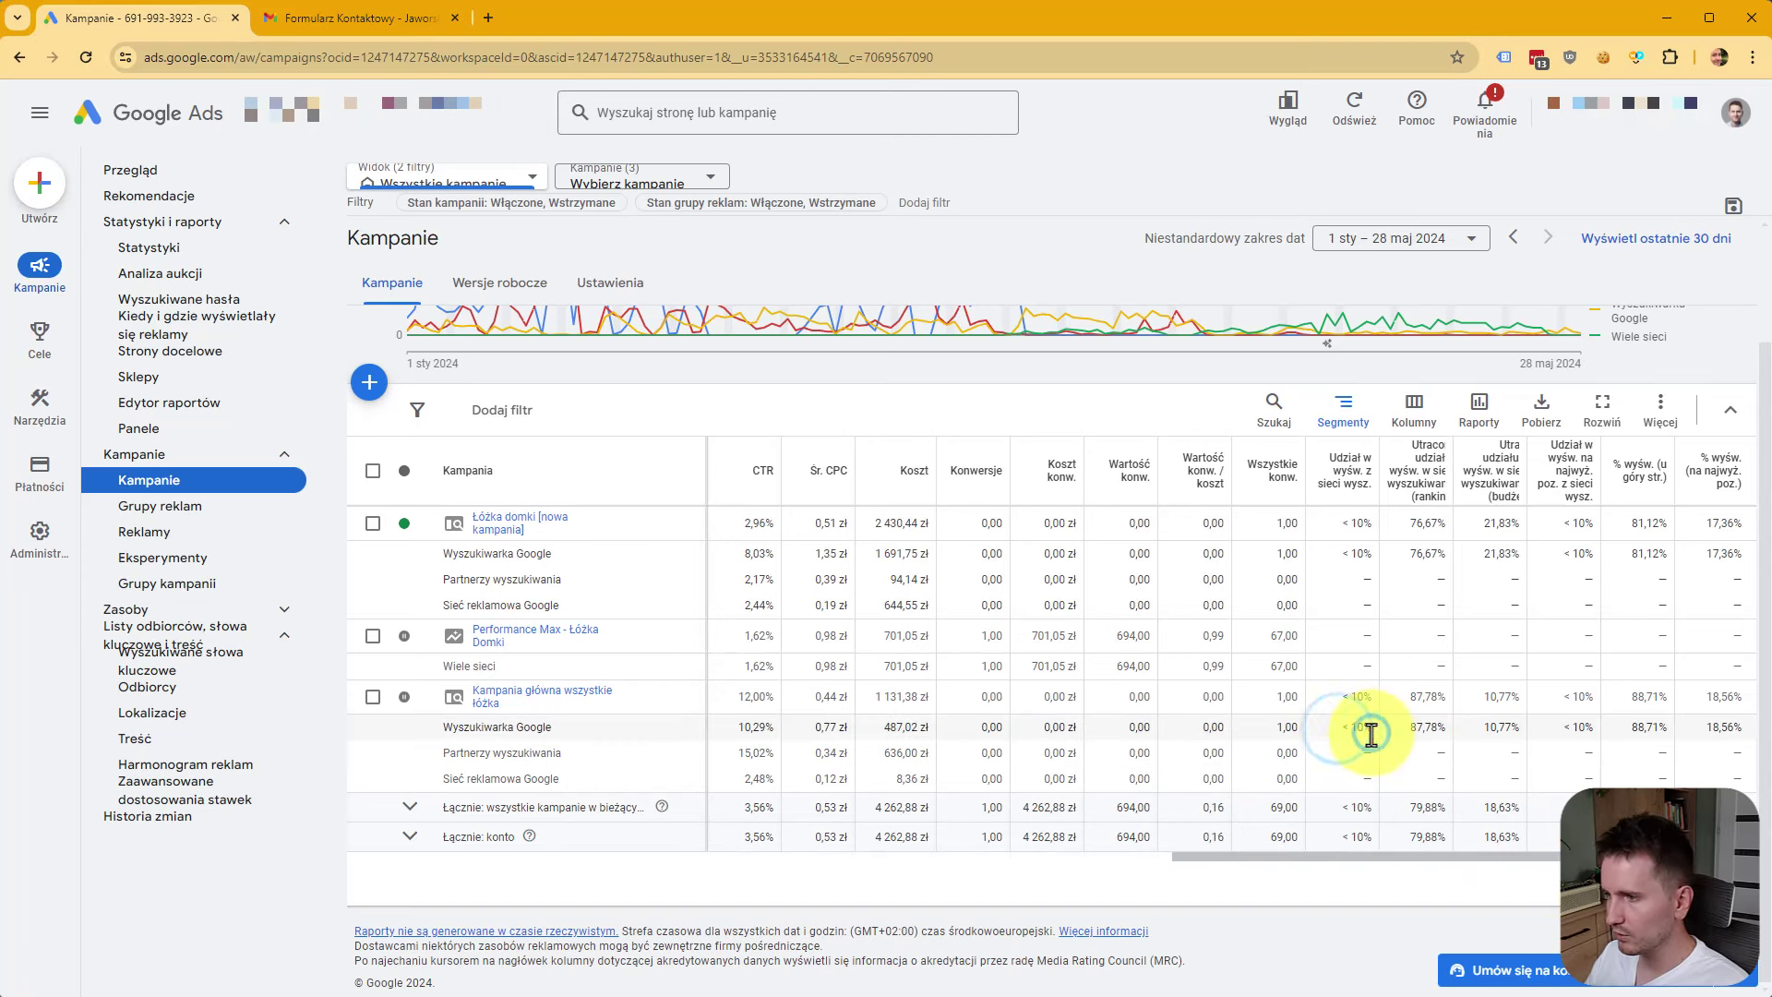
left_click(1340, 738)
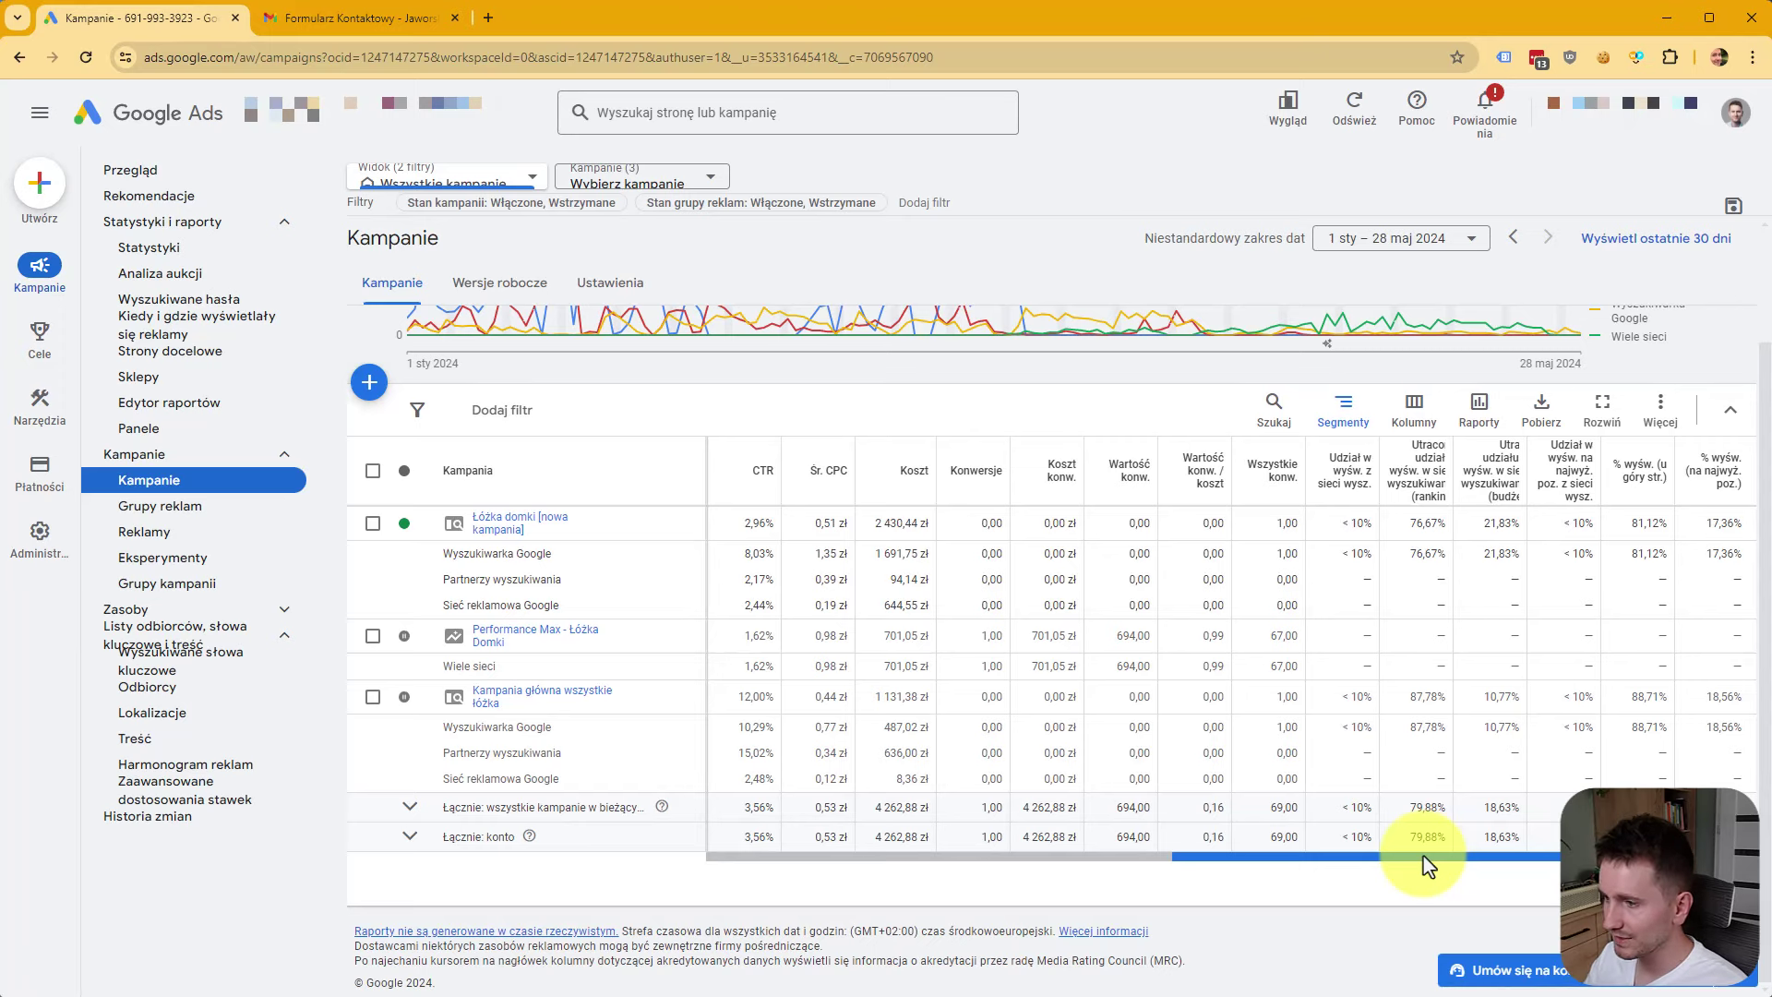
Open the ad group "Grupa reklam 1" in the campaign "Łóżka domki [nowa kampania]".
scroll(981, 708, "left", 10)
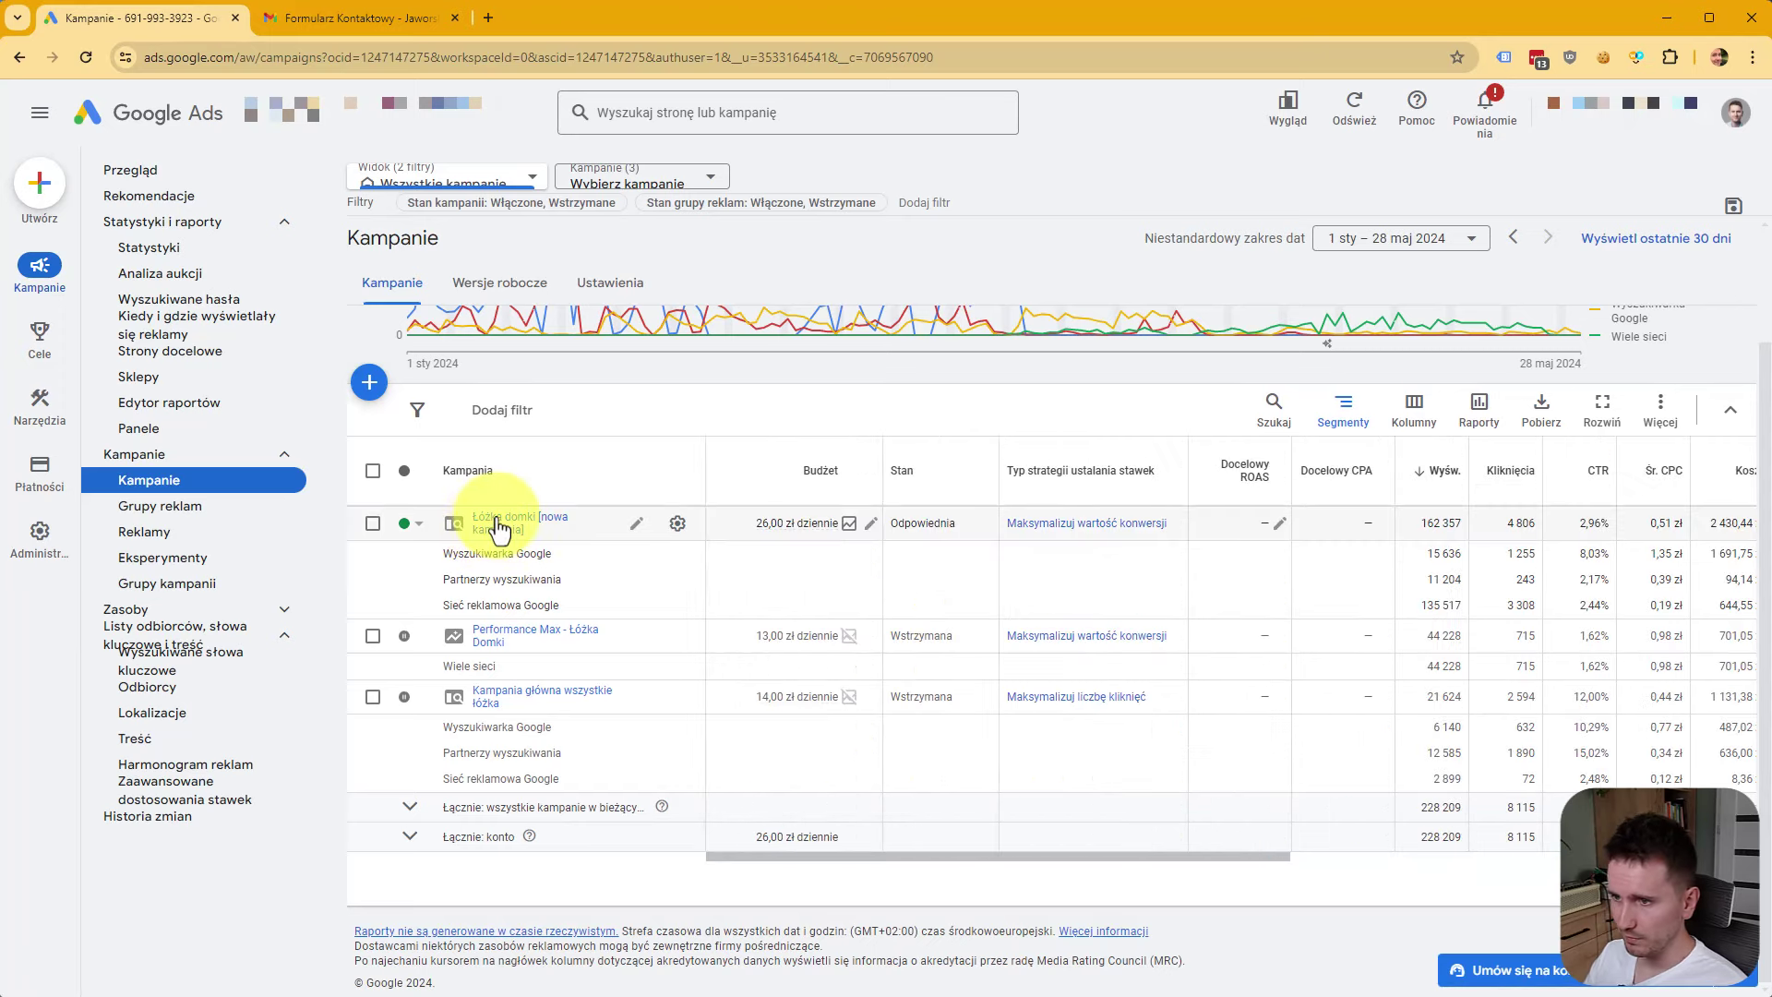
left_click(499, 527)
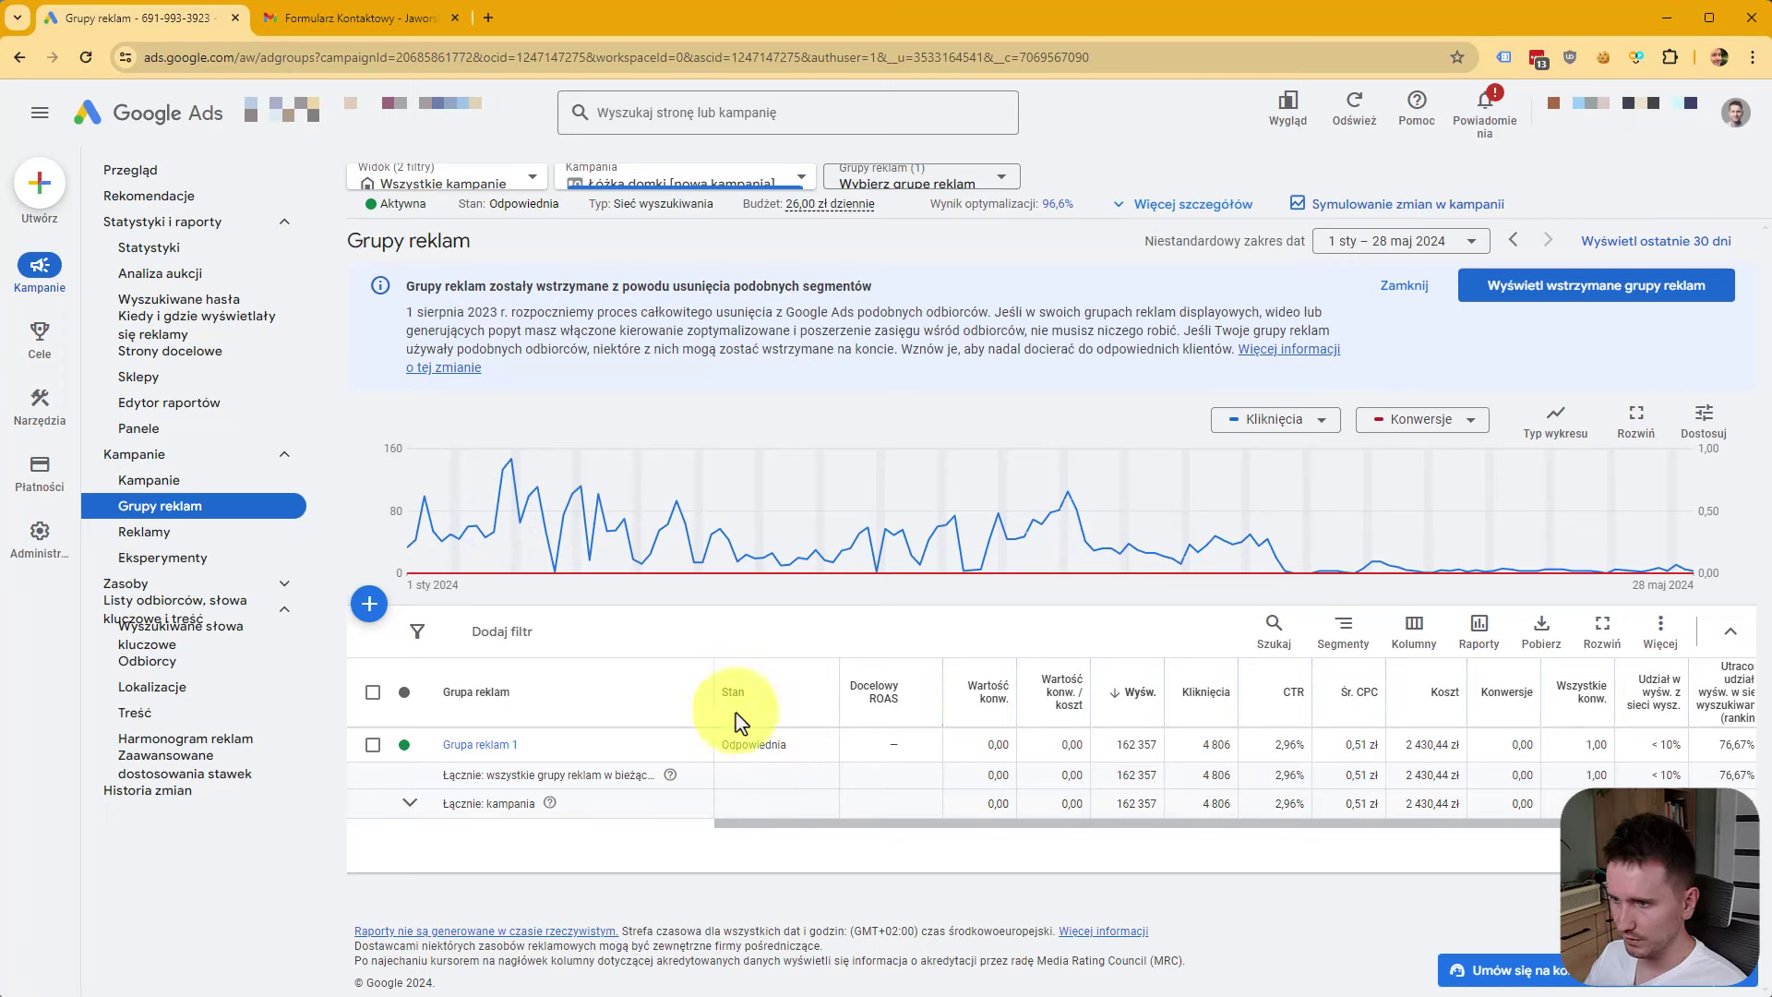
left_click(481, 747)
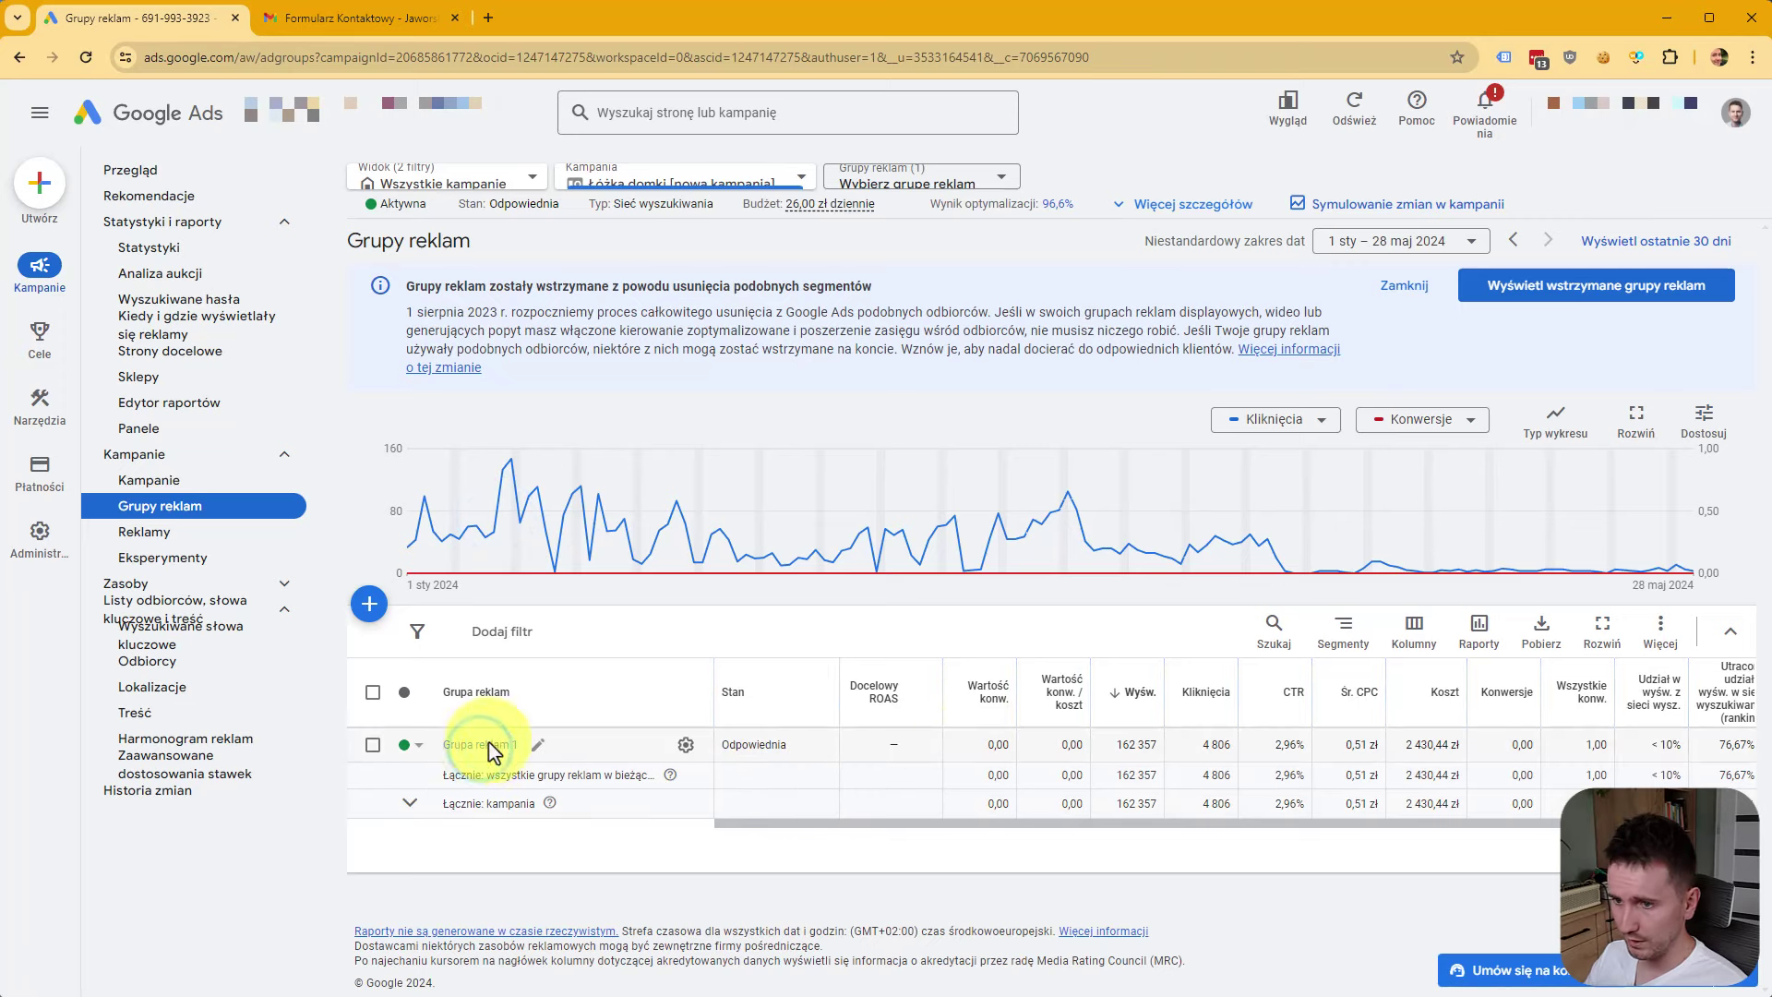
Set the ad group's keyword table to show 50 rows per page.
scroll(572, 720, "down", 1)
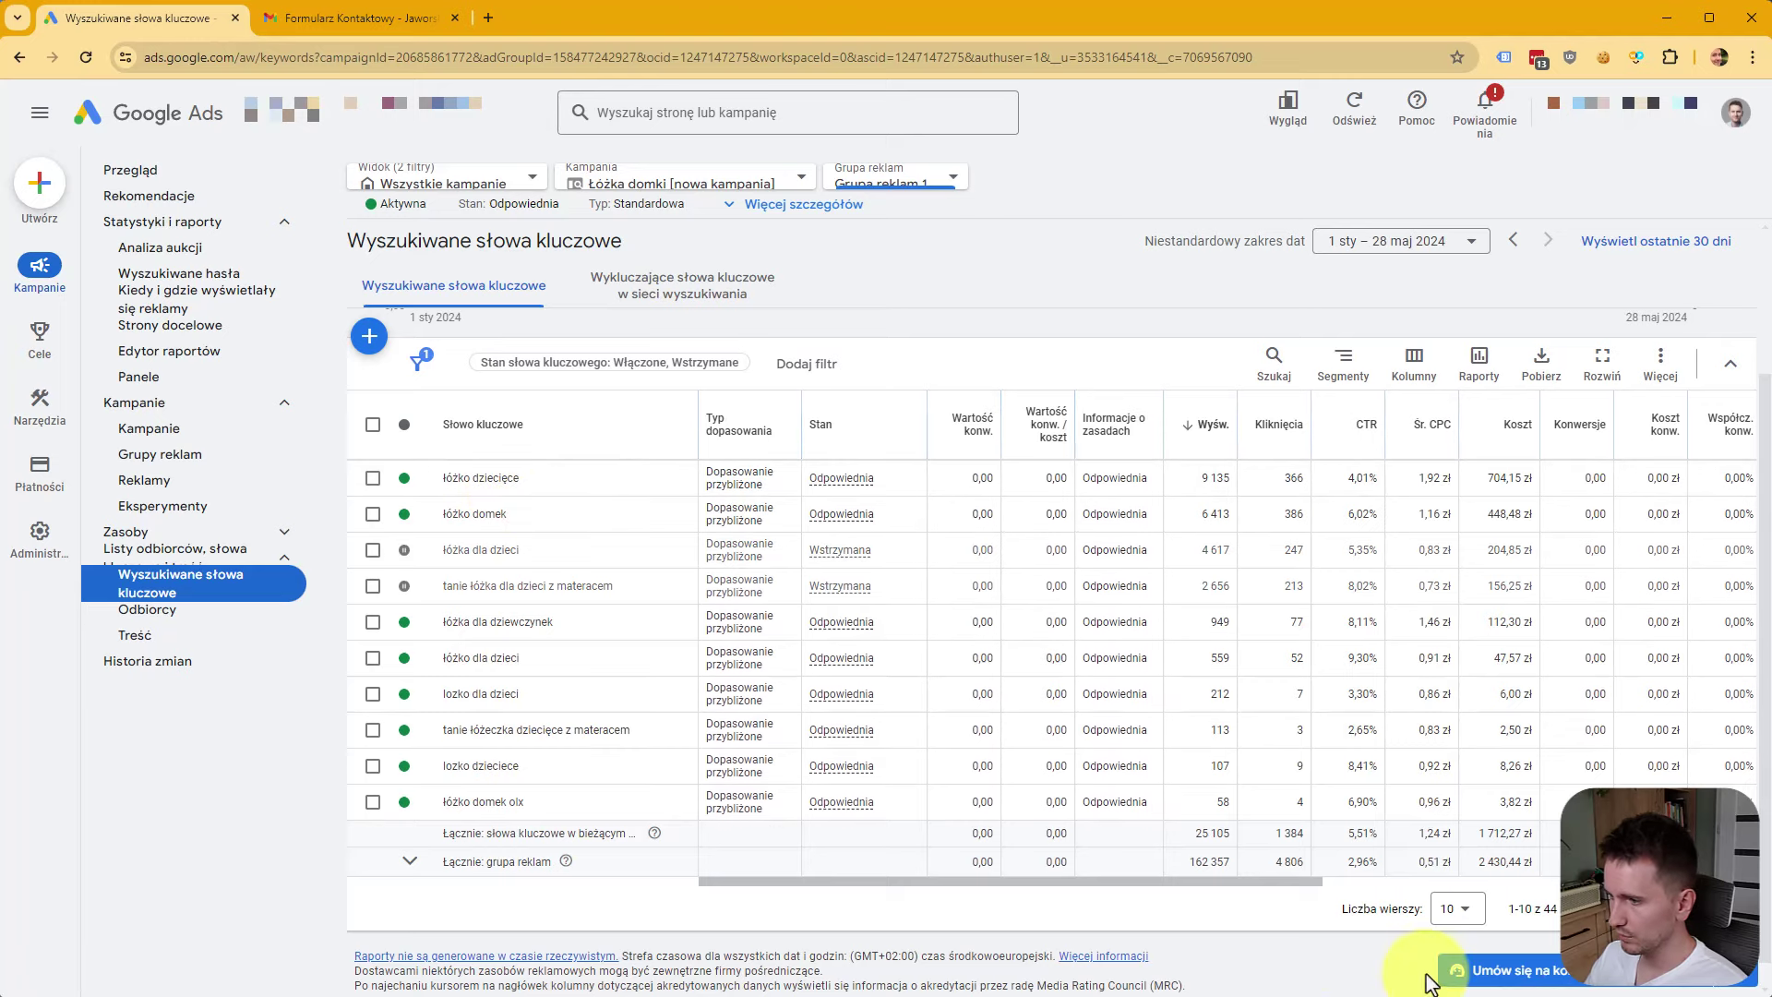
left_click(1451, 909)
left_click(1466, 784)
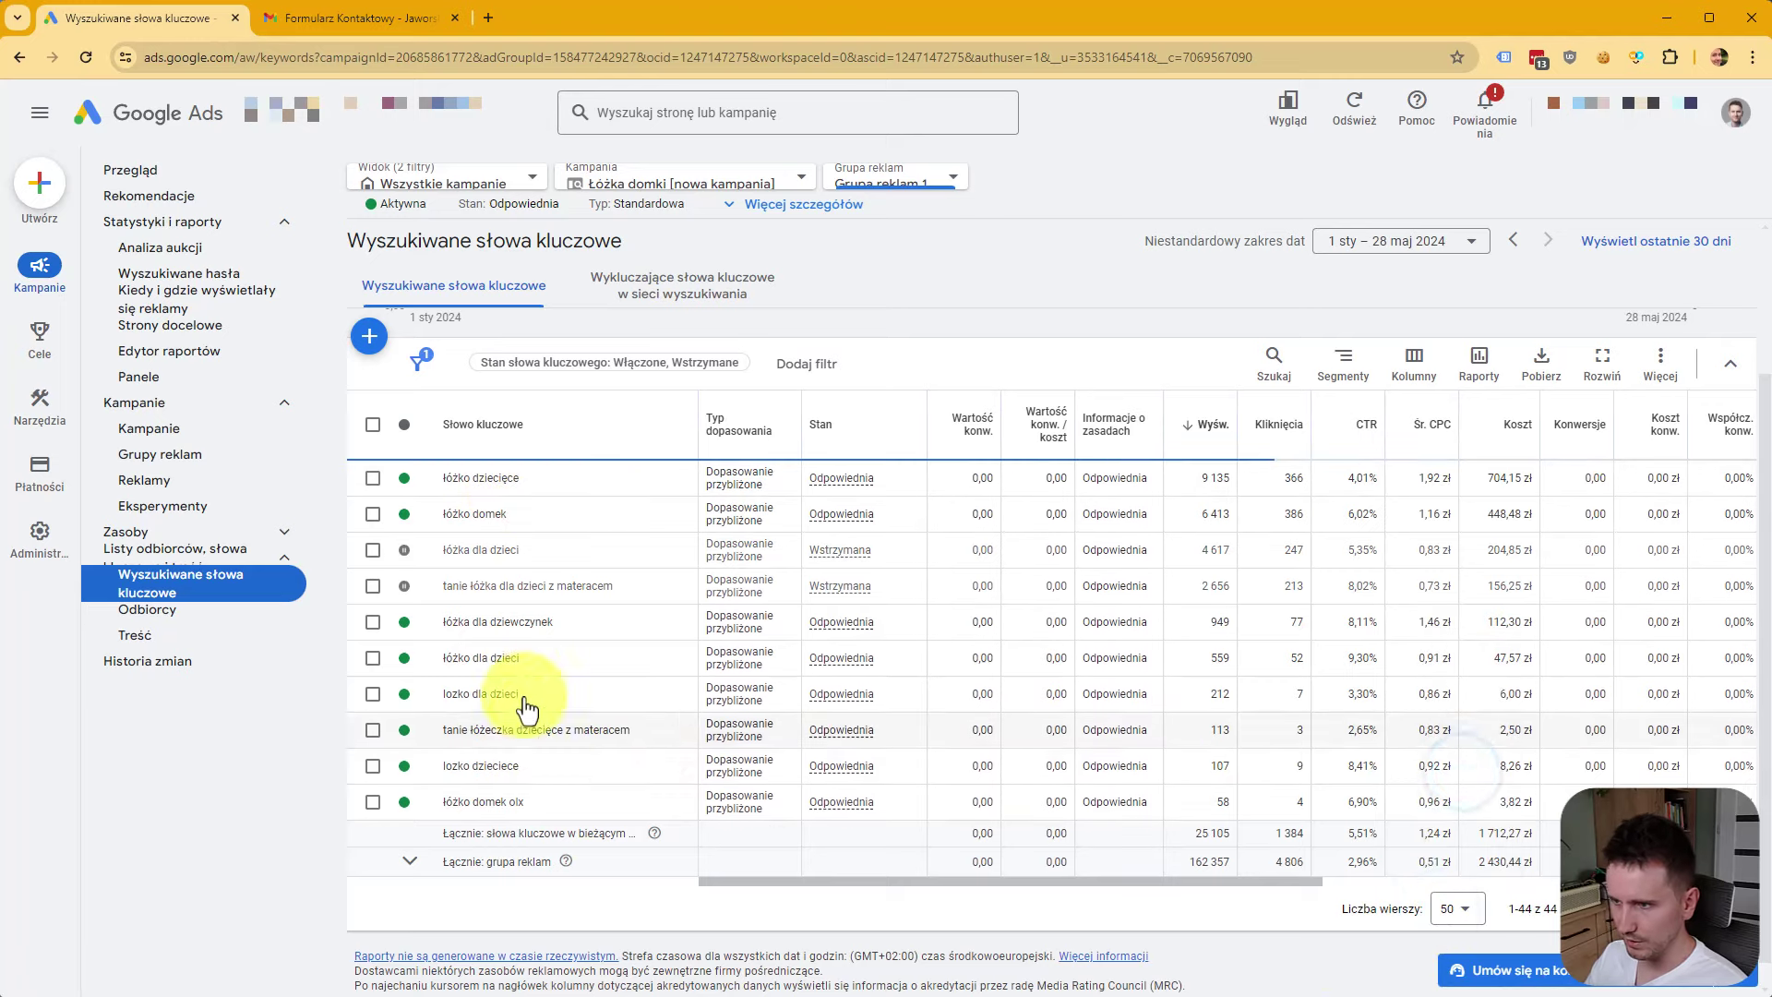
Read through the ad group's keywords and check the impressions and clicks of "łóżko domek 80x160".
scroll(569, 808, "down", 3)
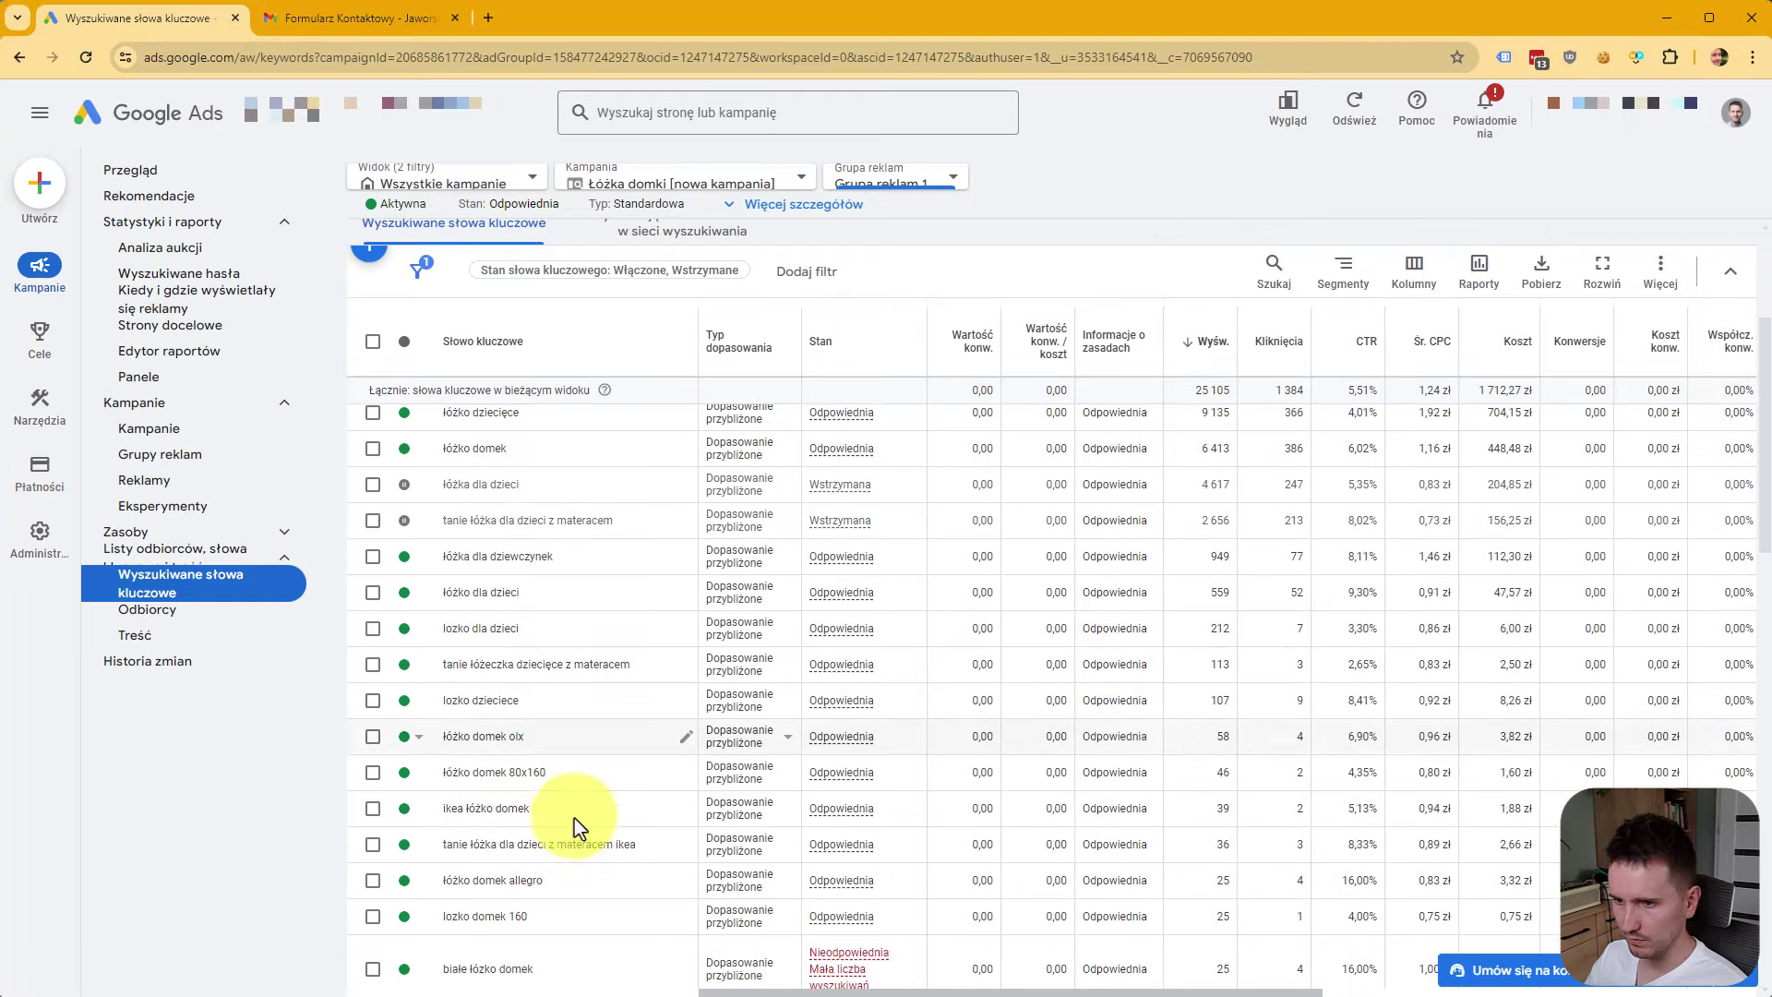
left_click_drag(565, 771, 510, 778)
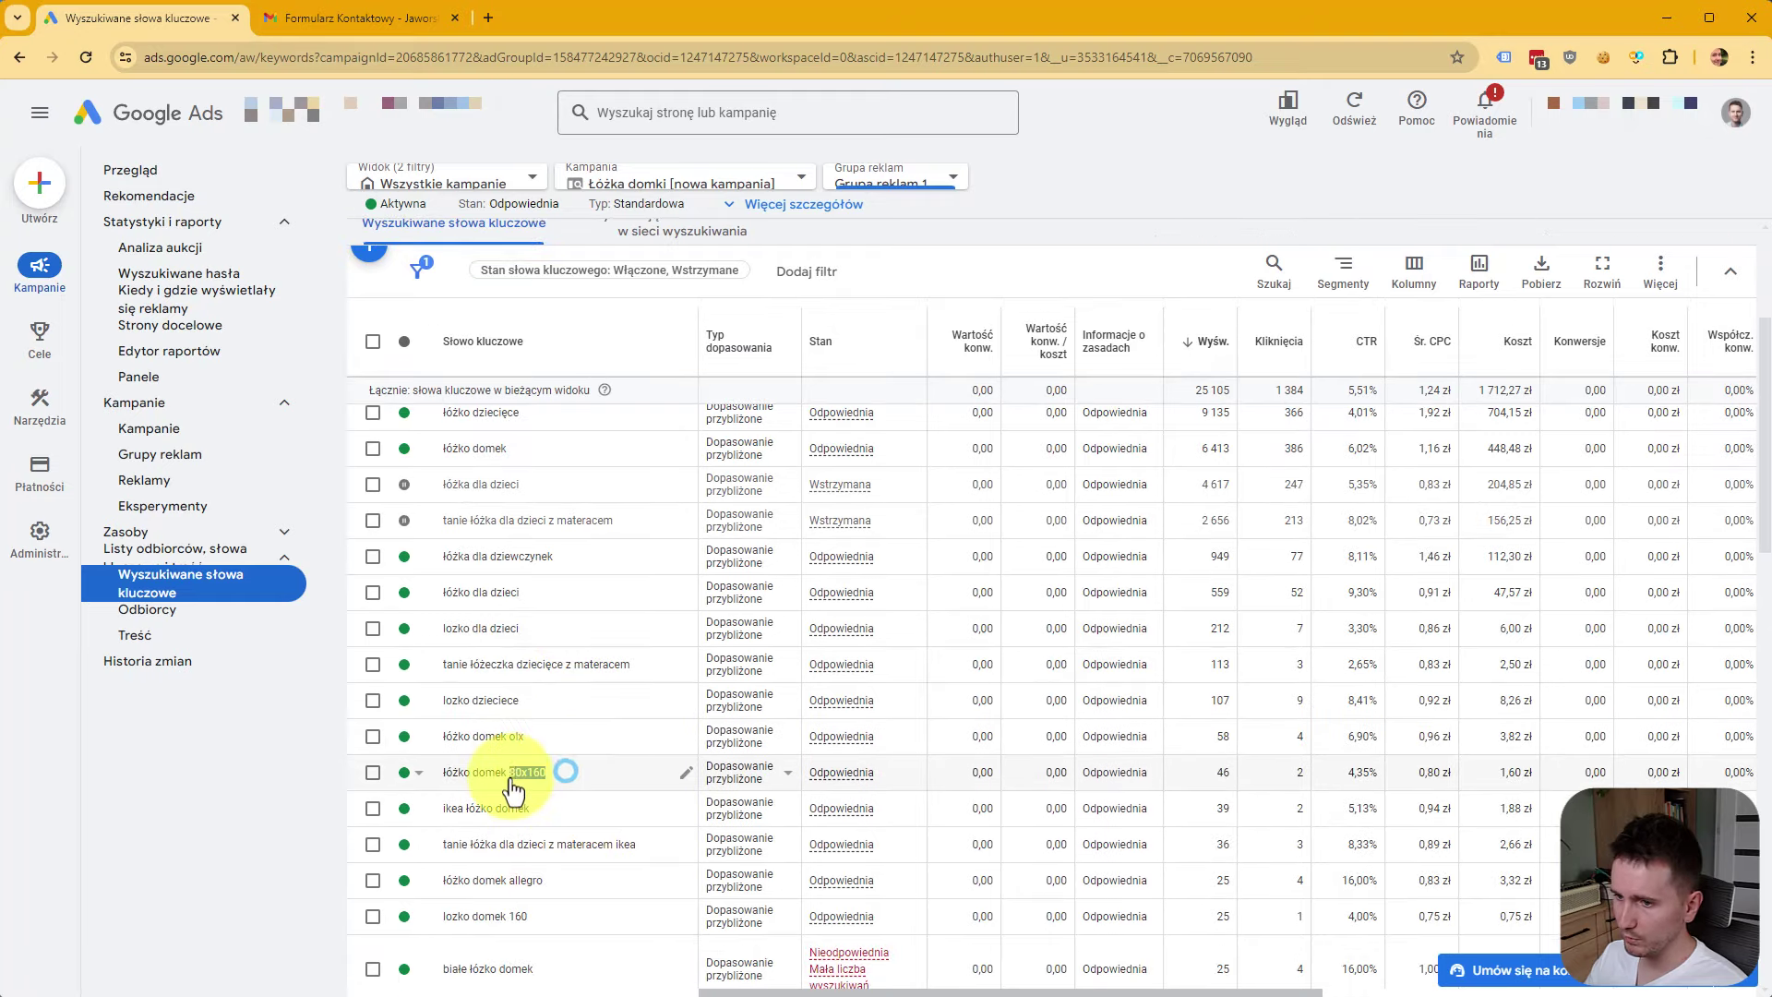
left_click(1219, 778)
scroll(1290, 793, "up", 3)
scroll(1290, 793, "down", 2)
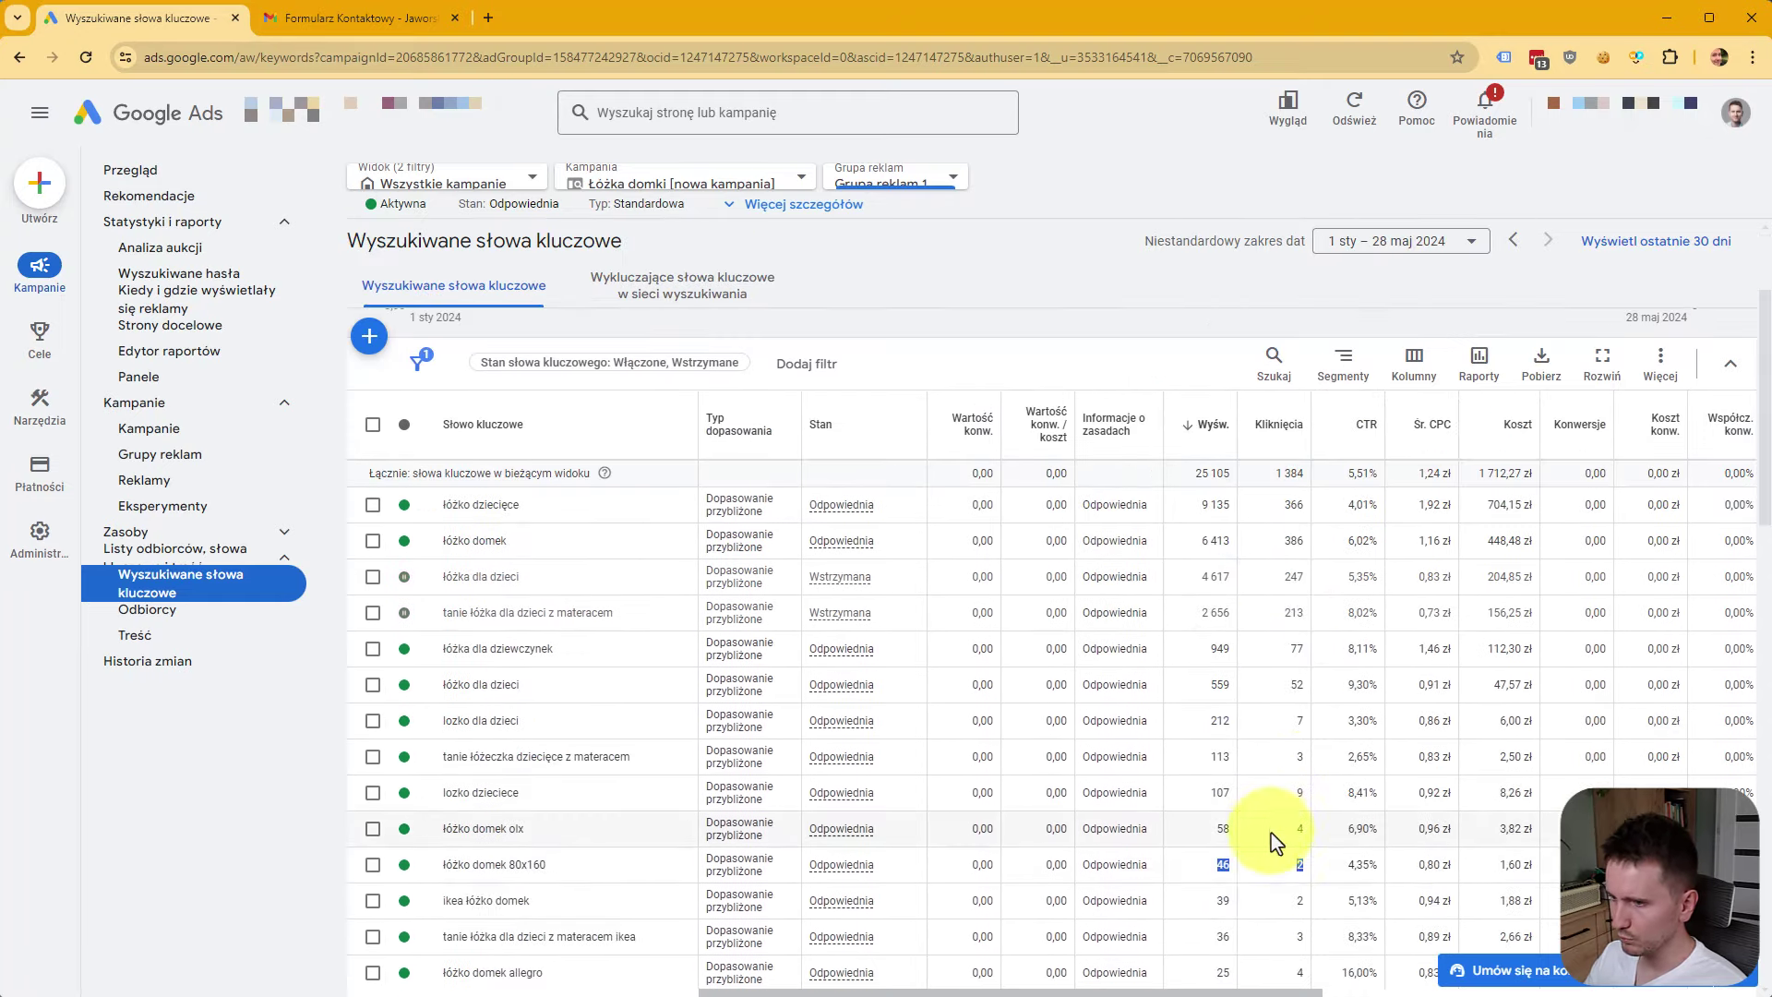
scroll(1265, 871, "up", 2)
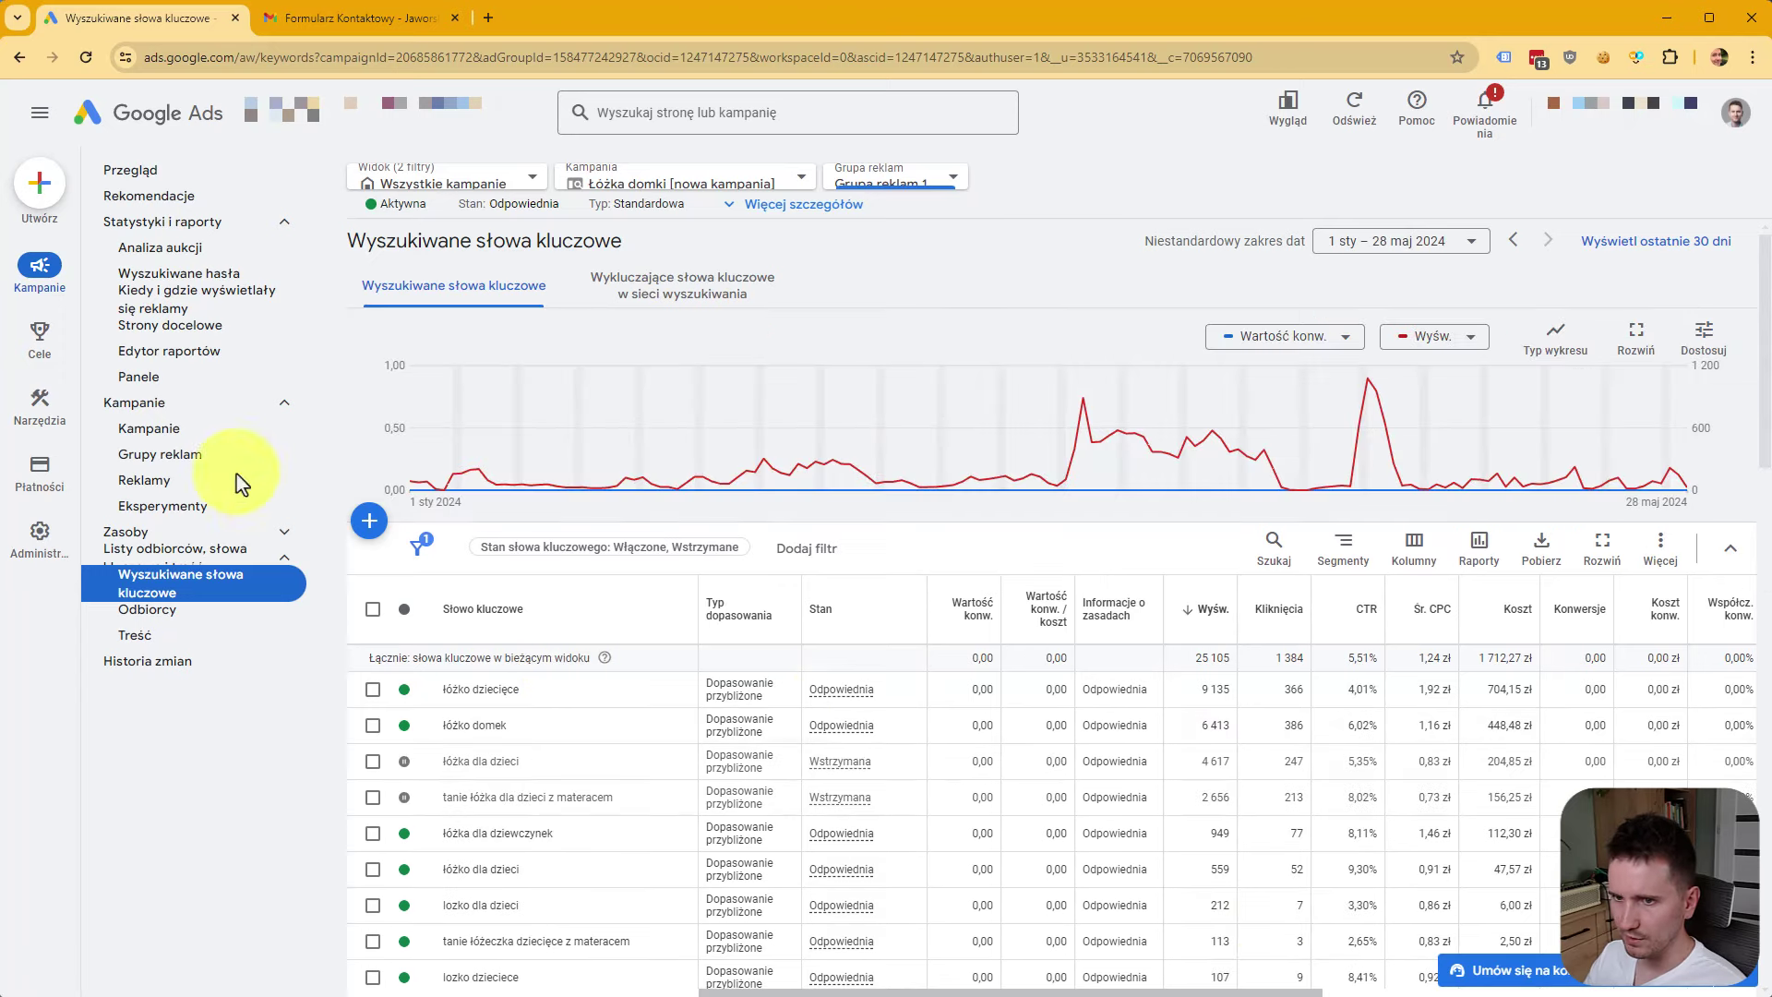
Open the ad group's search terms report and compare "meble dla dzieci", "łóżka dla dzieci" and "luletto" with their matched keywords.
left_click(179, 277)
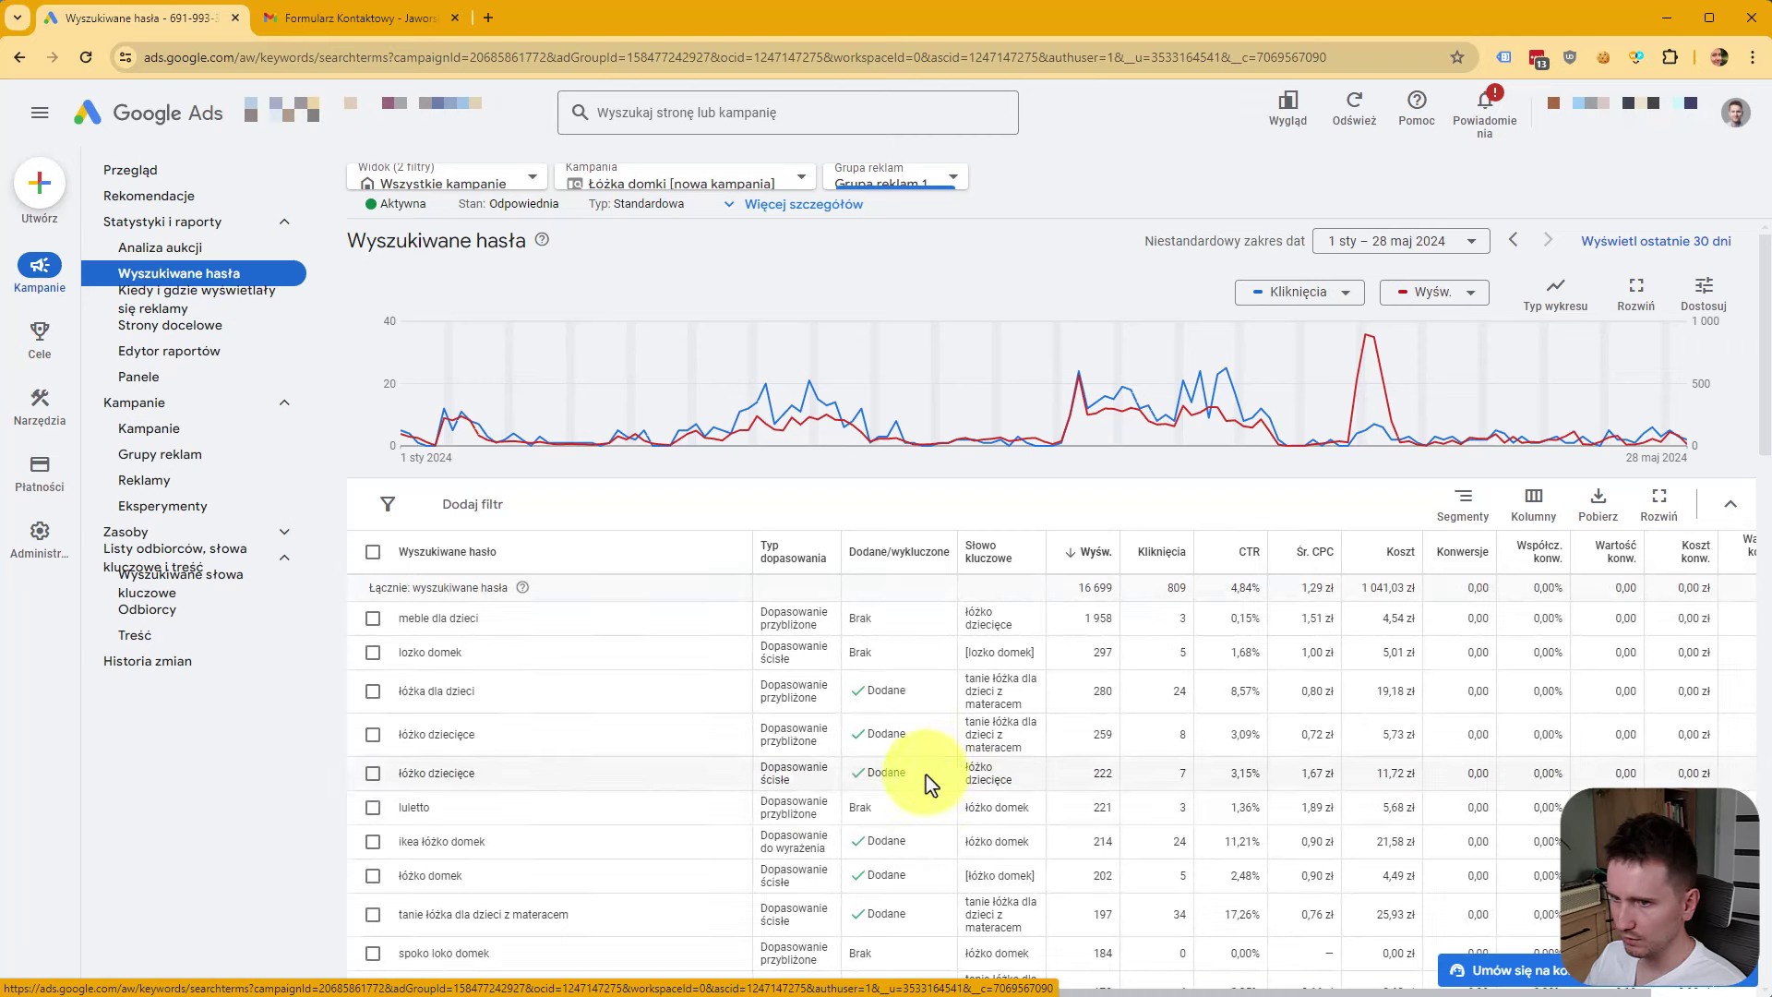
left_click_drag(488, 620, 378, 616)
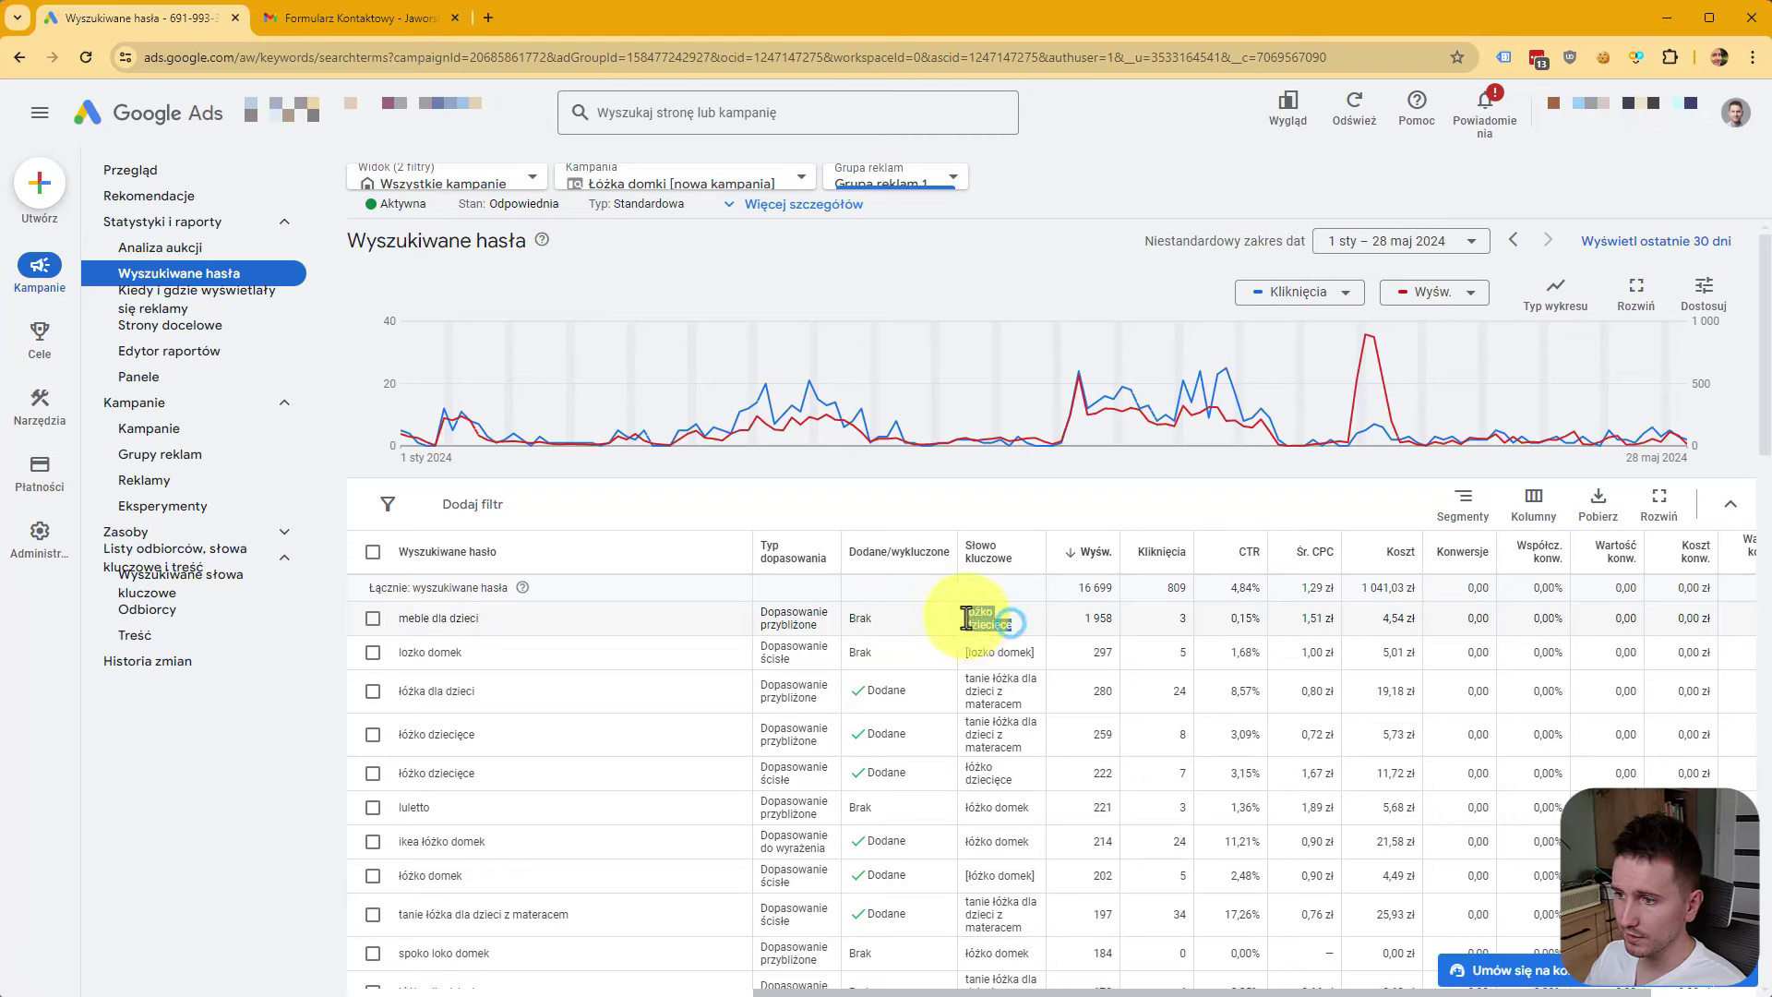
left_click_drag(489, 618, 383, 625)
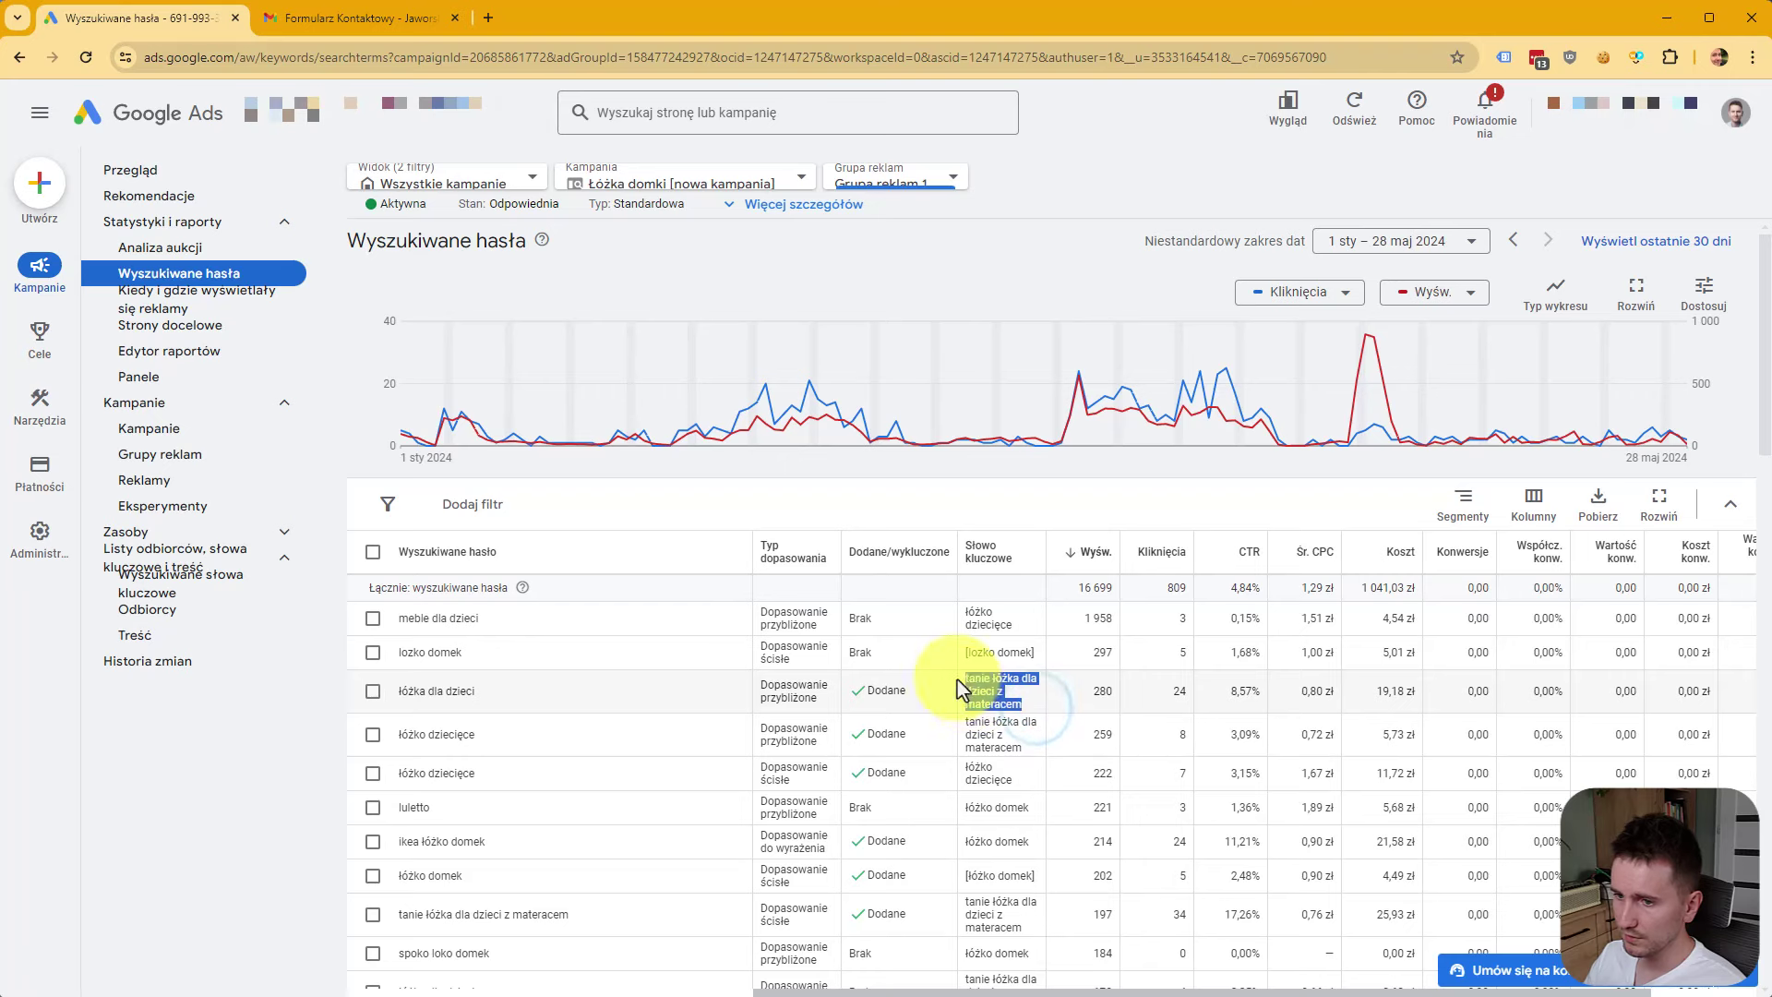
left_click_drag(486, 691, 388, 692)
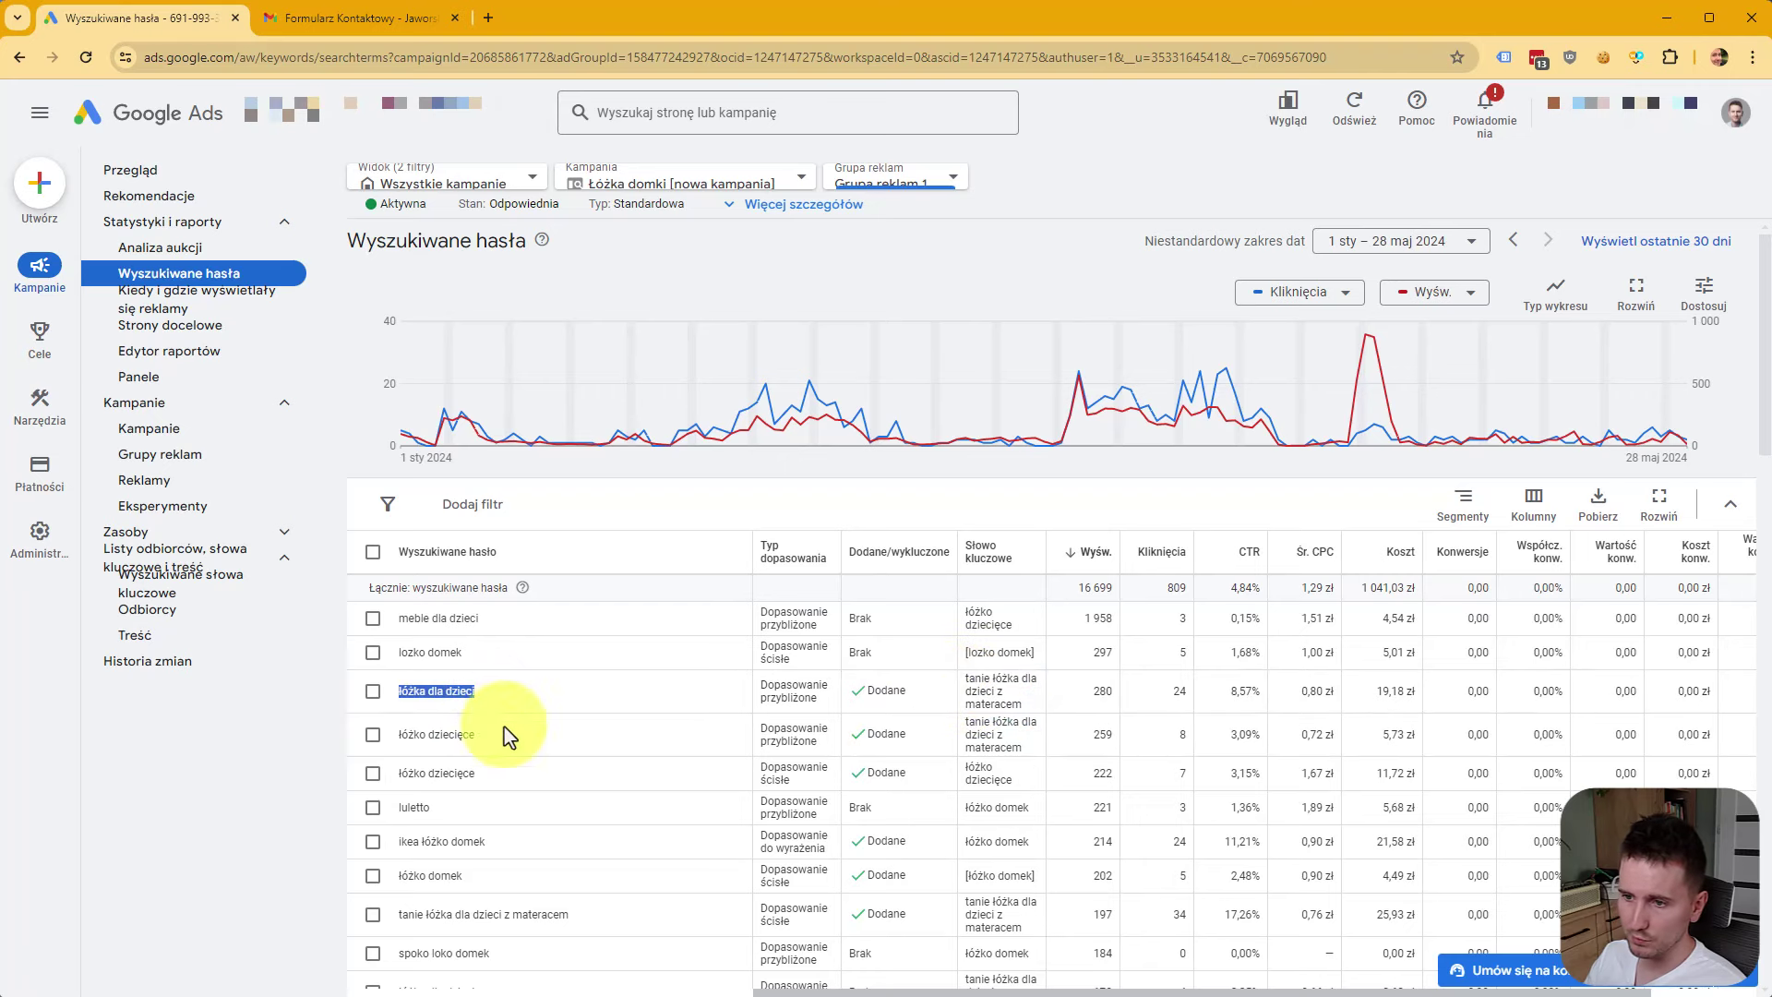
scroll(1044, 725, "down", 1)
left_click_drag(1038, 729, 965, 724)
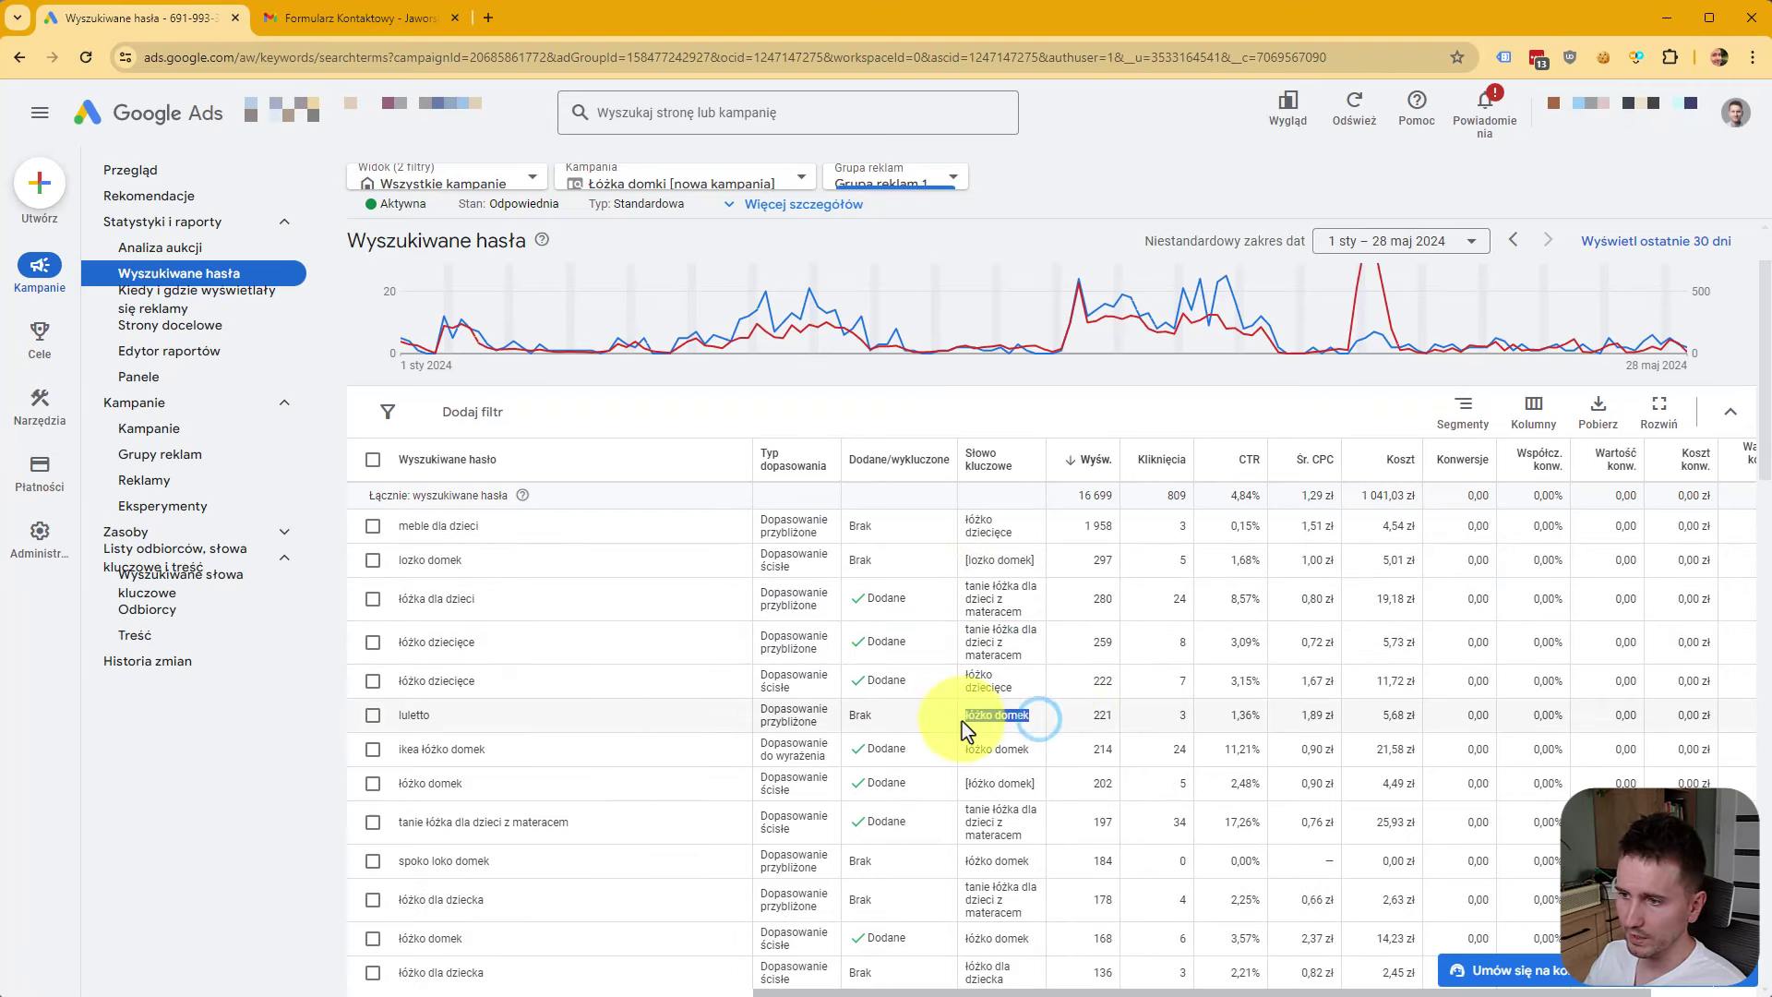
left_click_drag(463, 732, 396, 724)
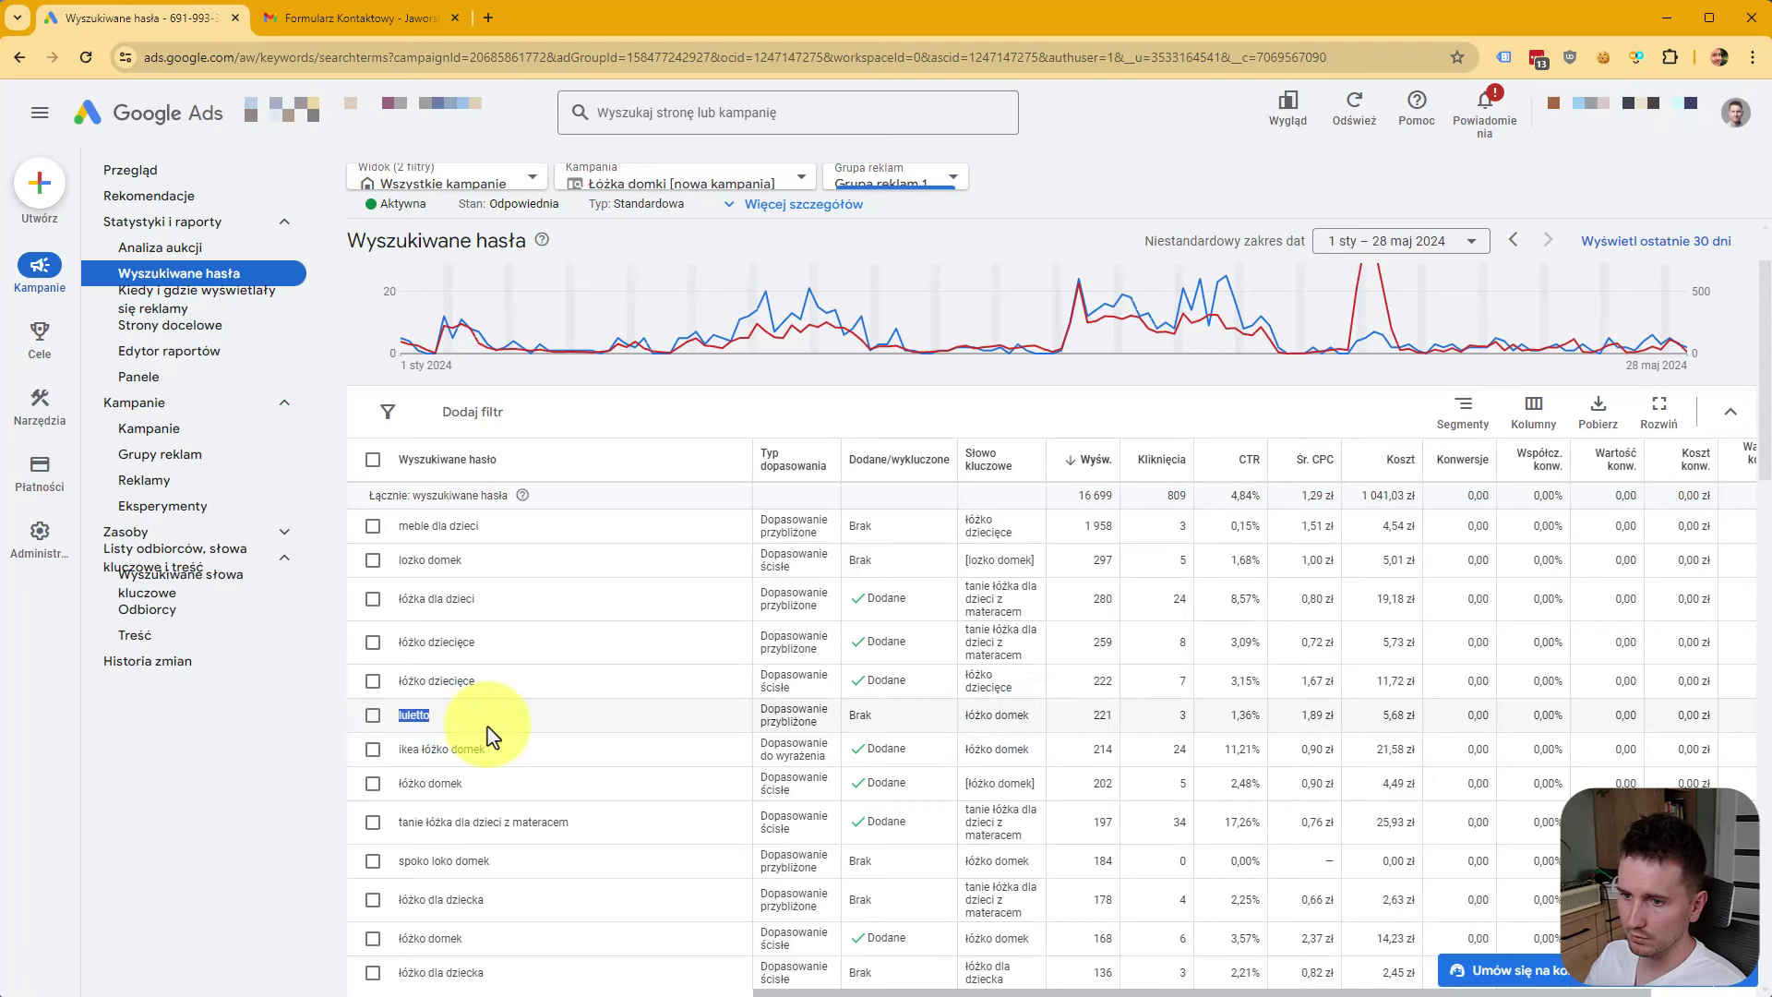
Read further through the search terms and check the entries "łóżko ze zjeżdżalnią" and "spoko loko domek".
scroll(487, 725, "down", 2)
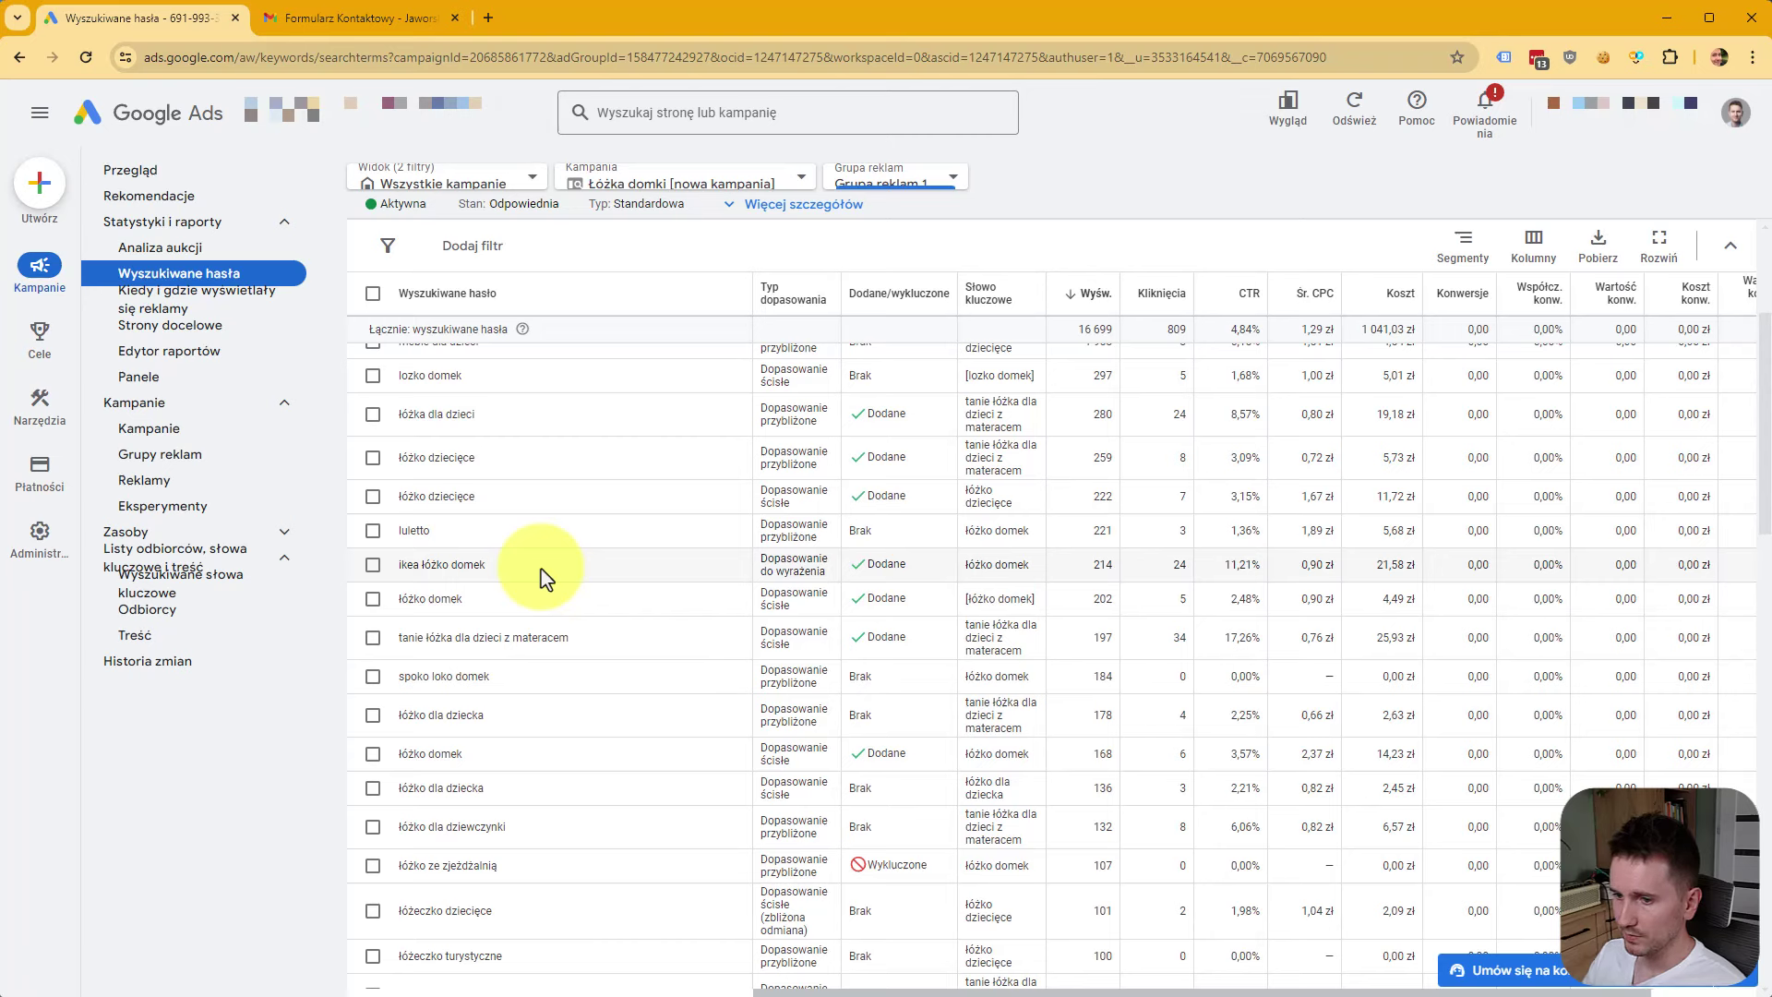
left_click_drag(503, 866, 416, 877)
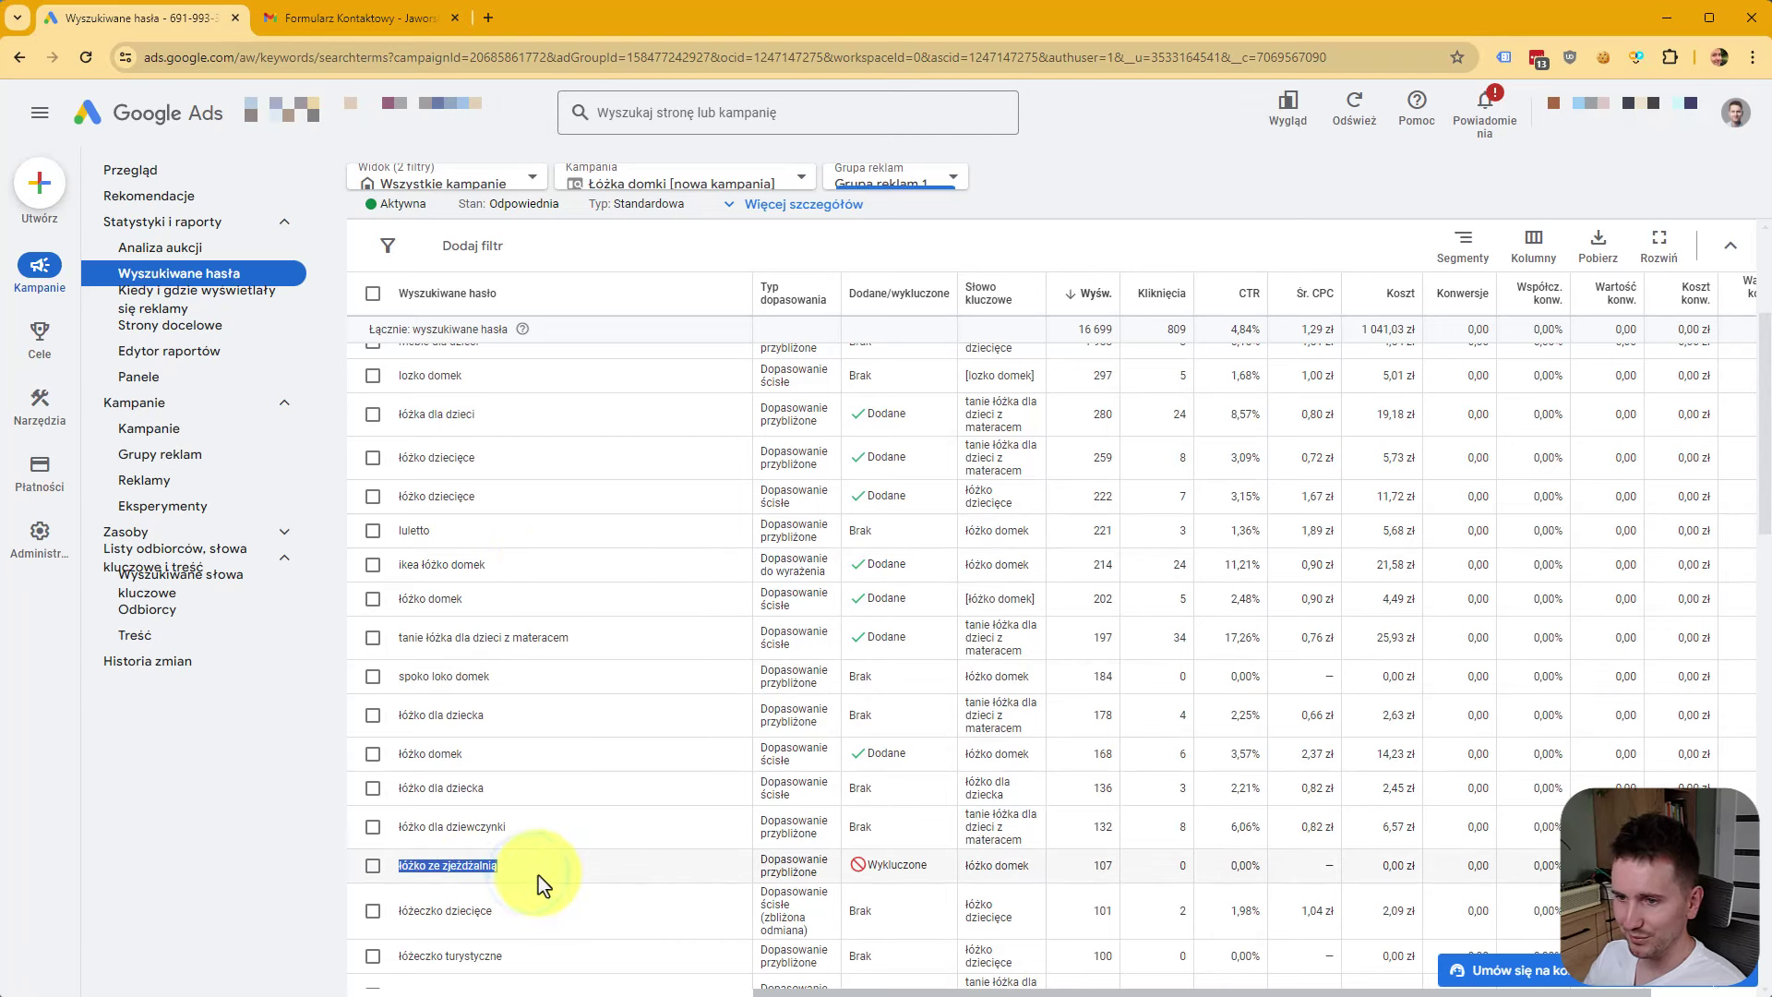
left_click_drag(505, 677, 406, 685)
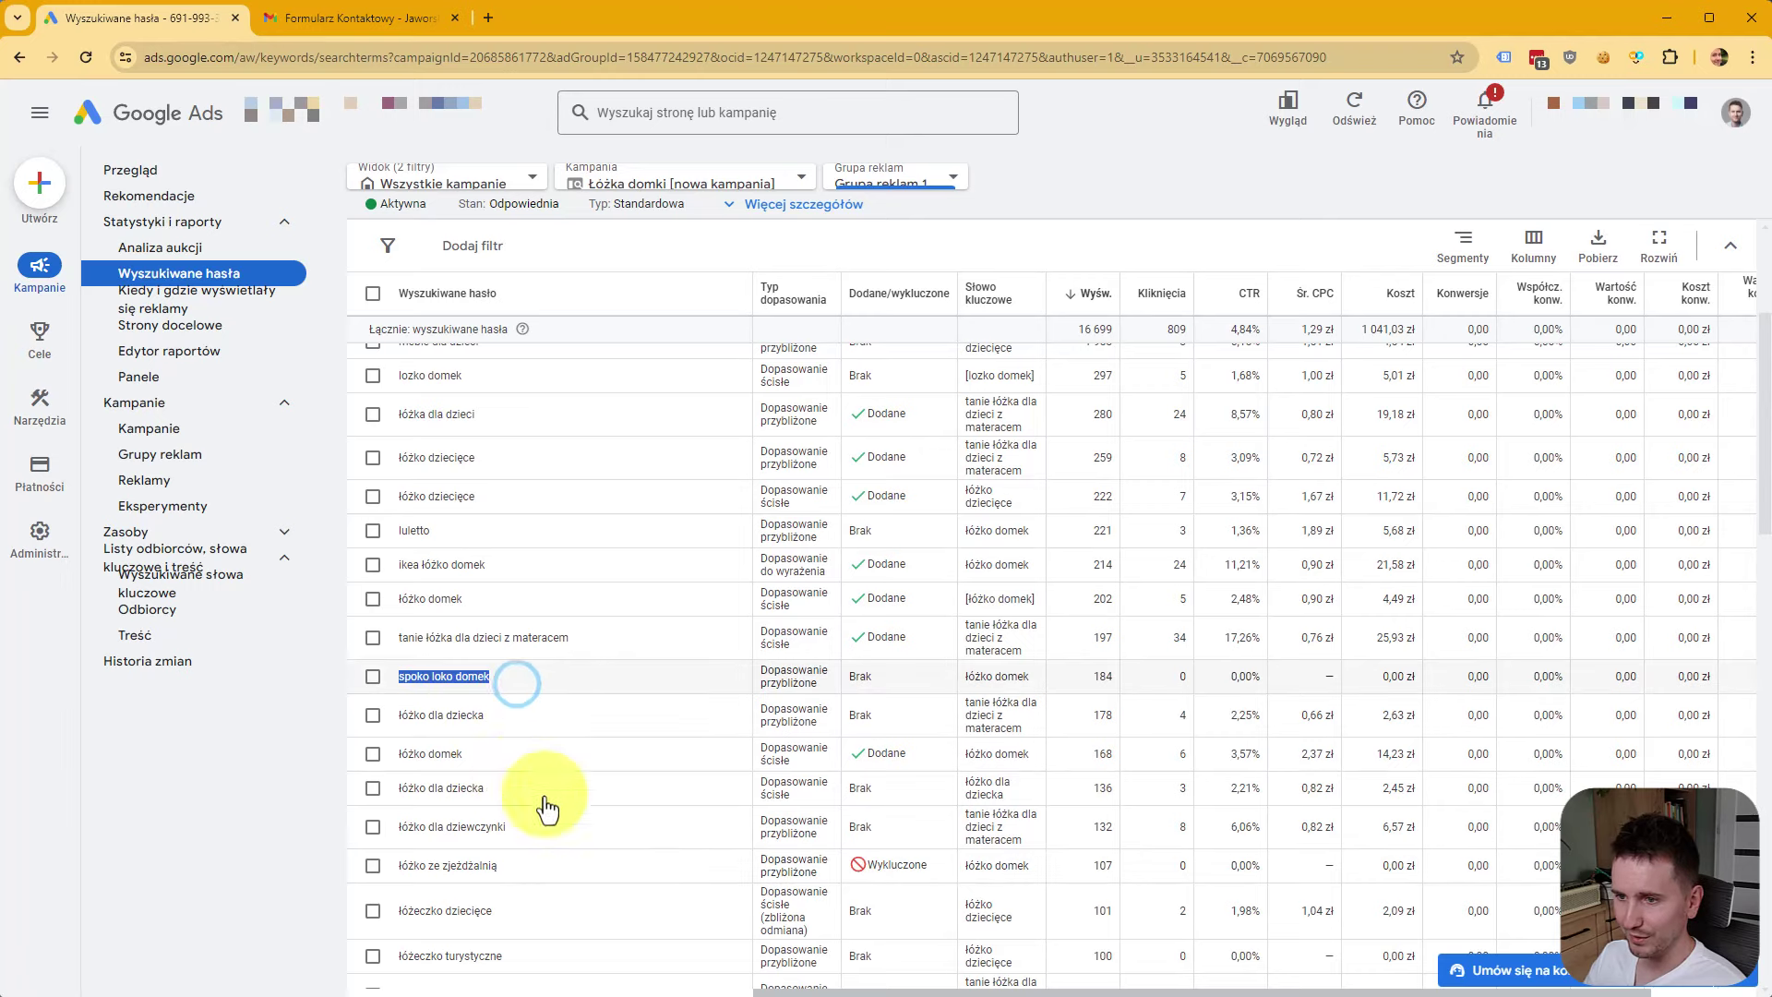
scroll(669, 890, "up", 3)
left_click(572, 718)
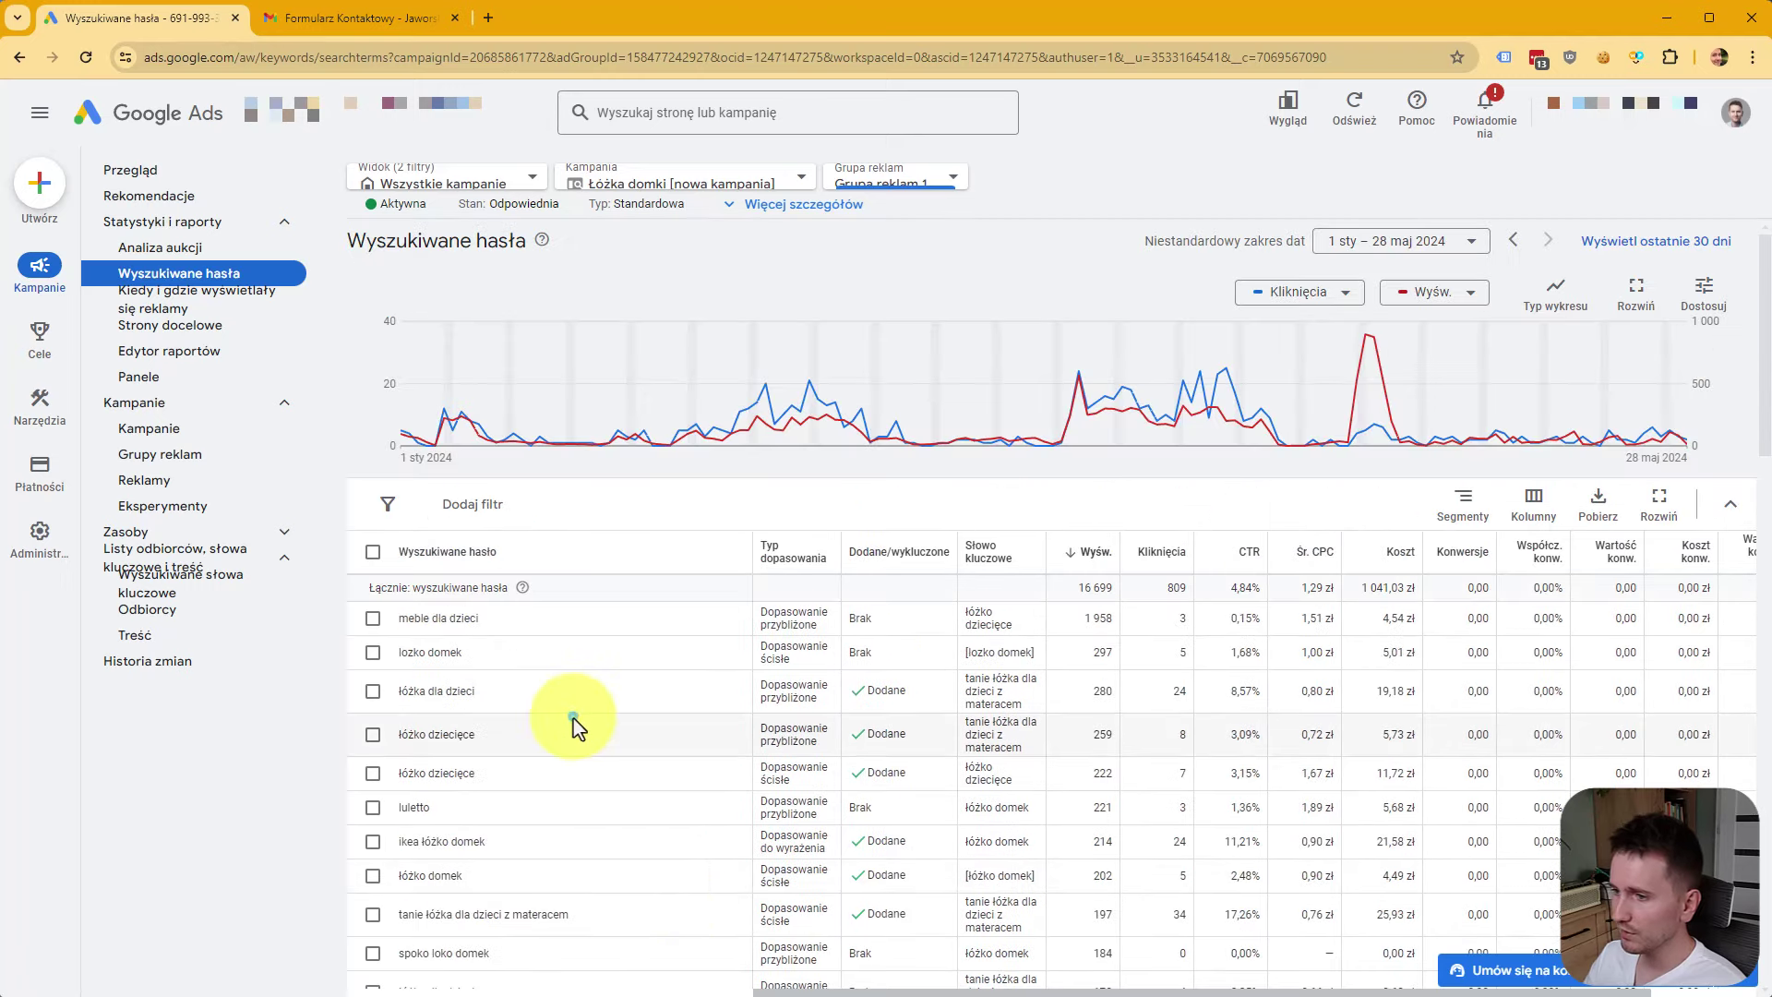
Open the campaign's network breakdown and compare impressions, clicks and cost across Google Search, search partners and the Display Network.
left_click(192, 427)
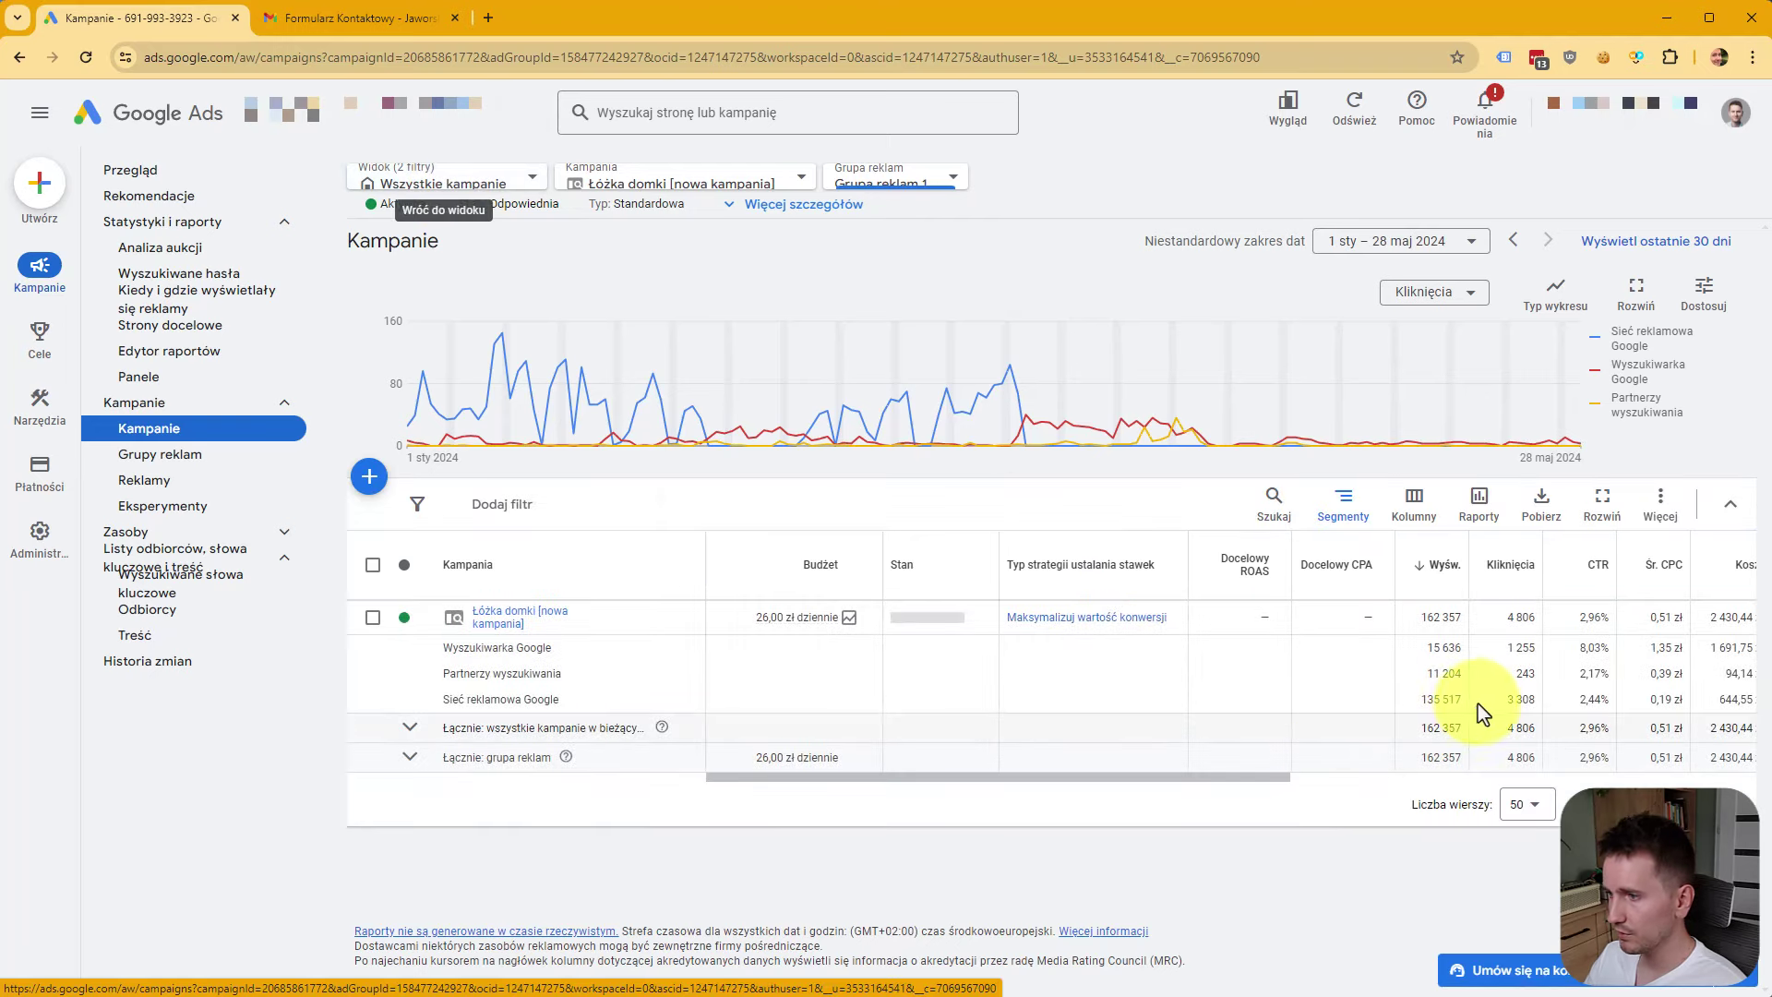
double_click(1439, 698)
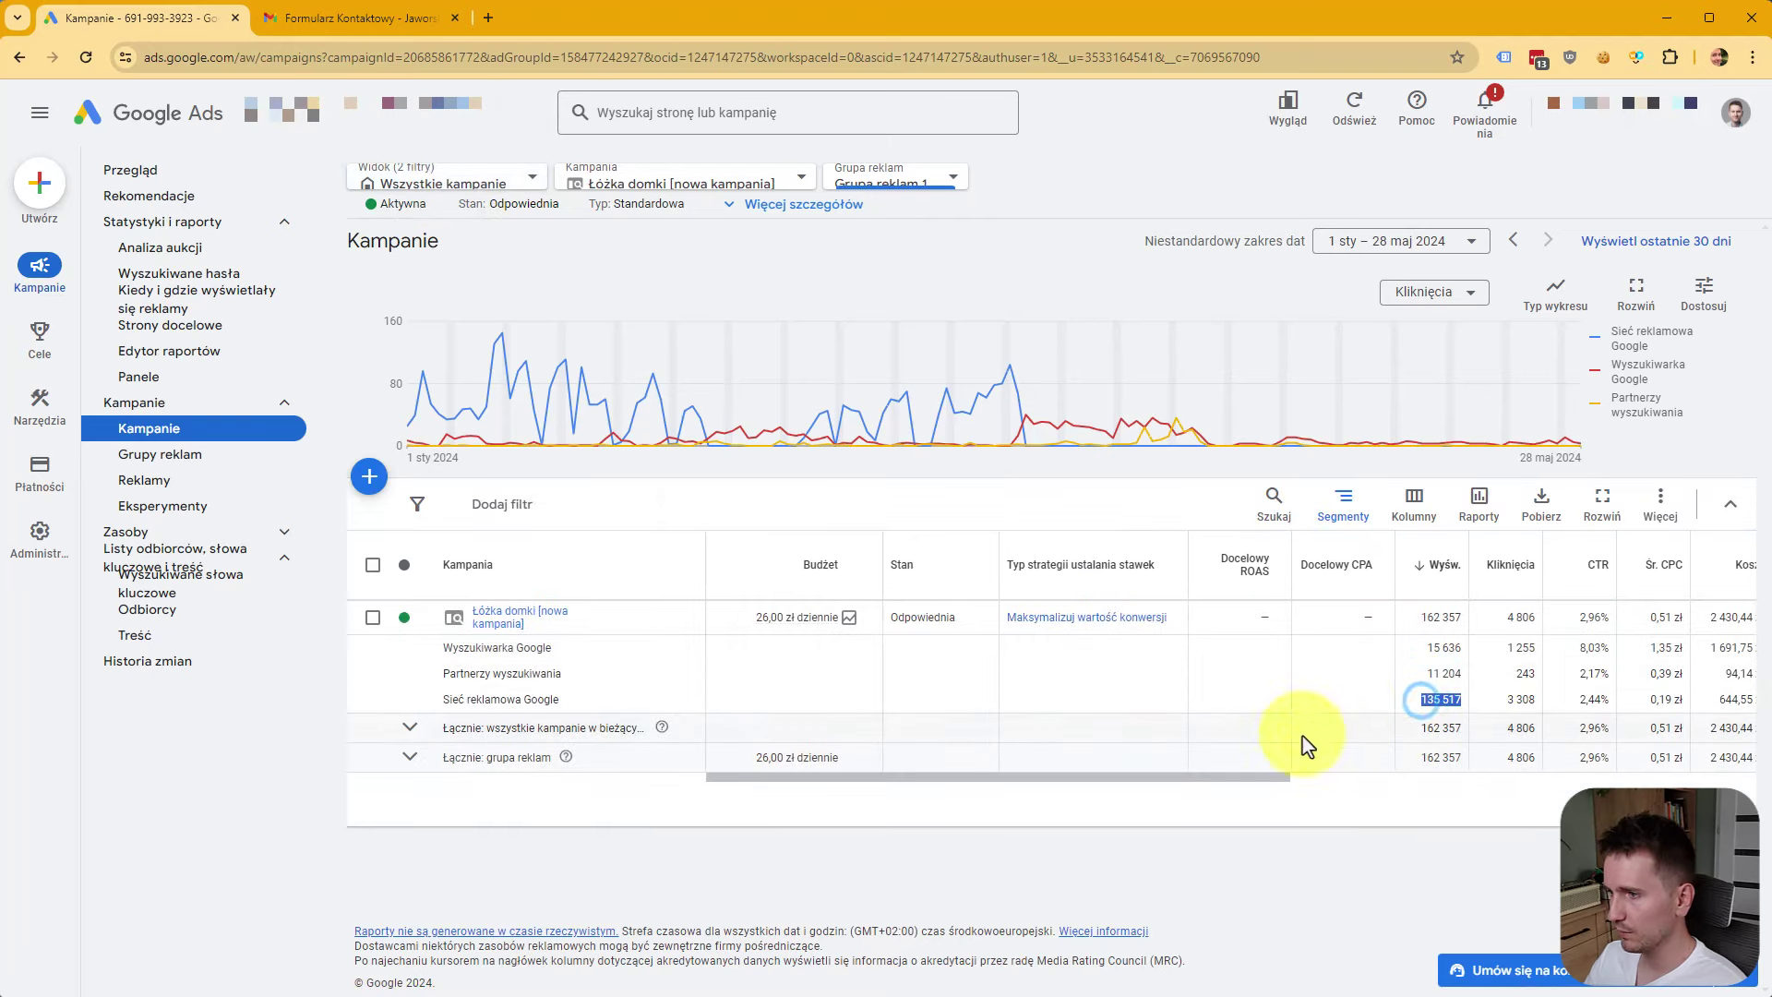
left_click_drag(1258, 780, 1348, 822)
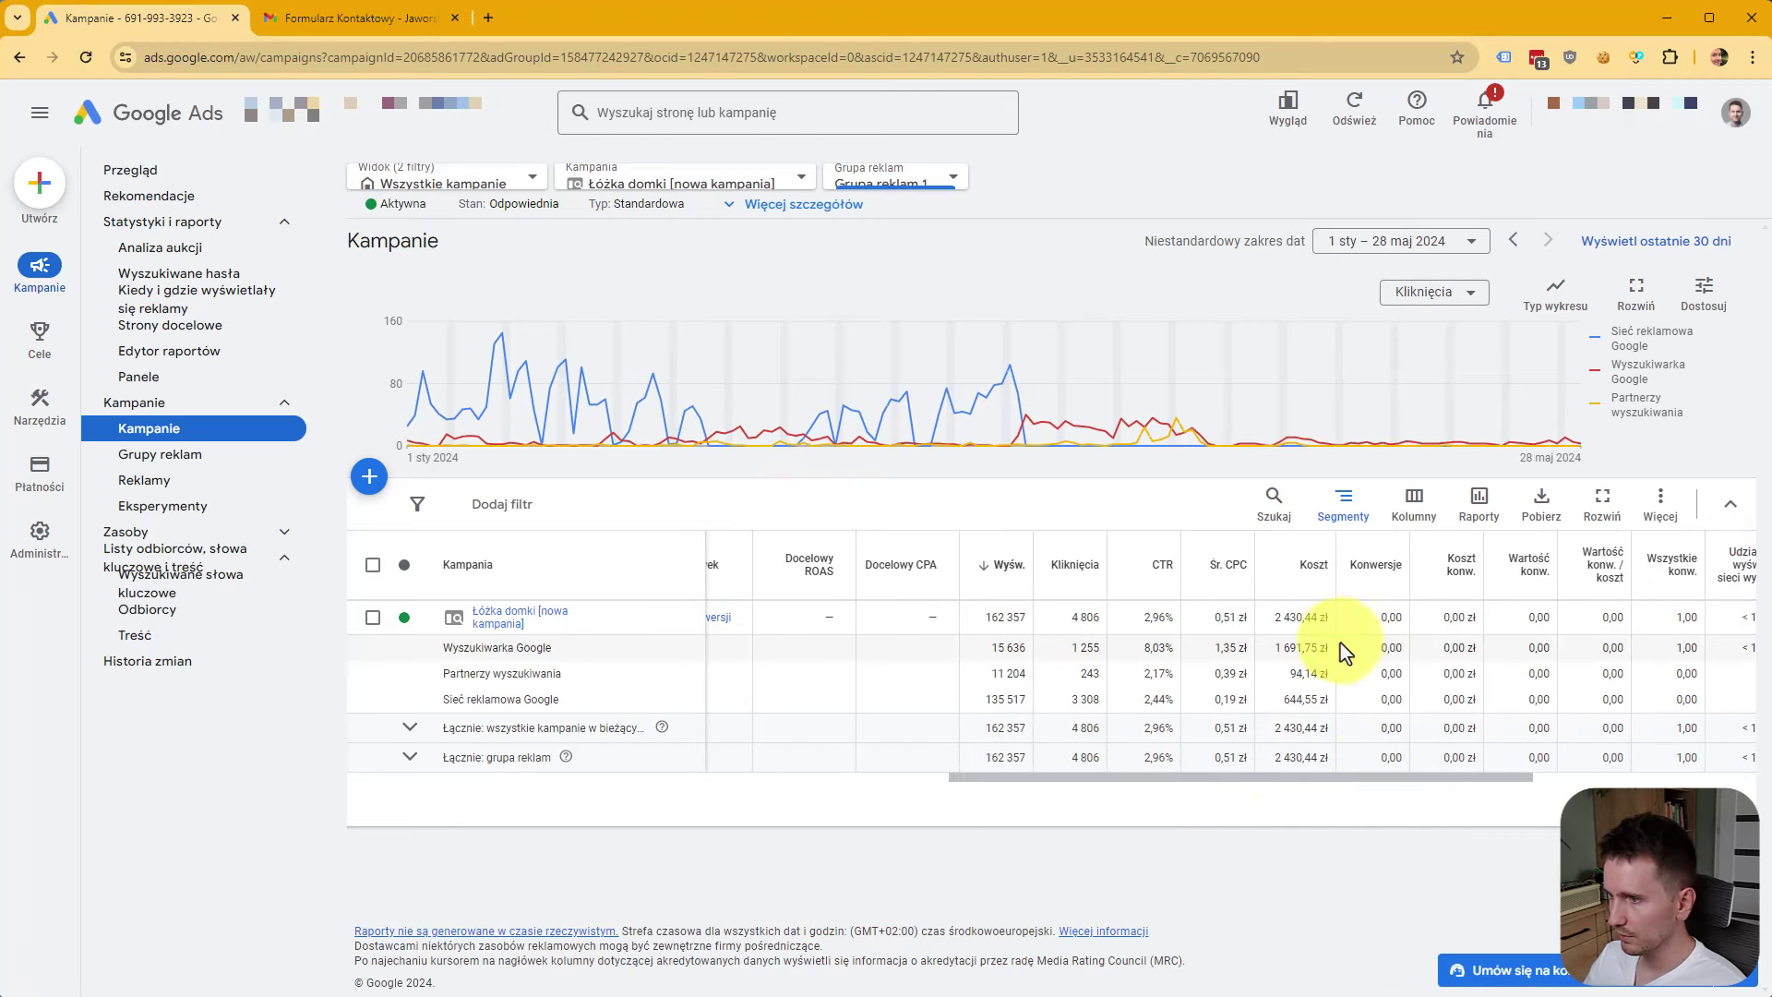
left_click_drag(1269, 616, 1343, 620)
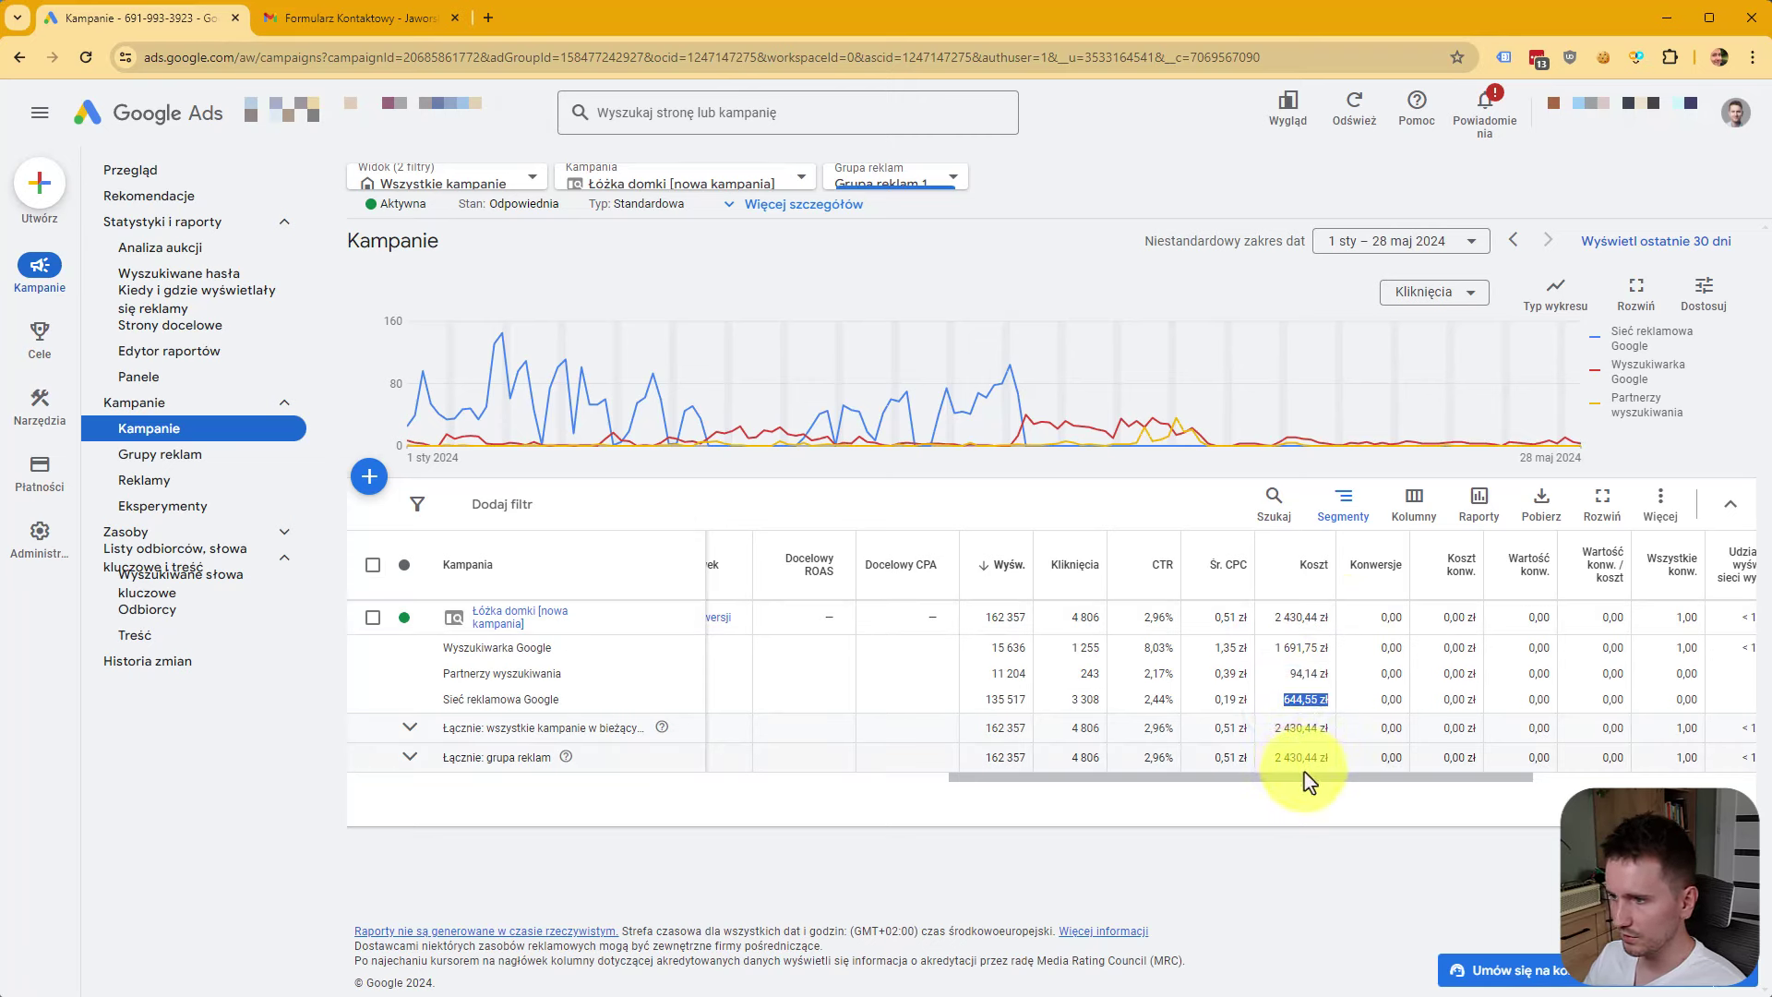
left_click_drag(1008, 672, 1332, 684)
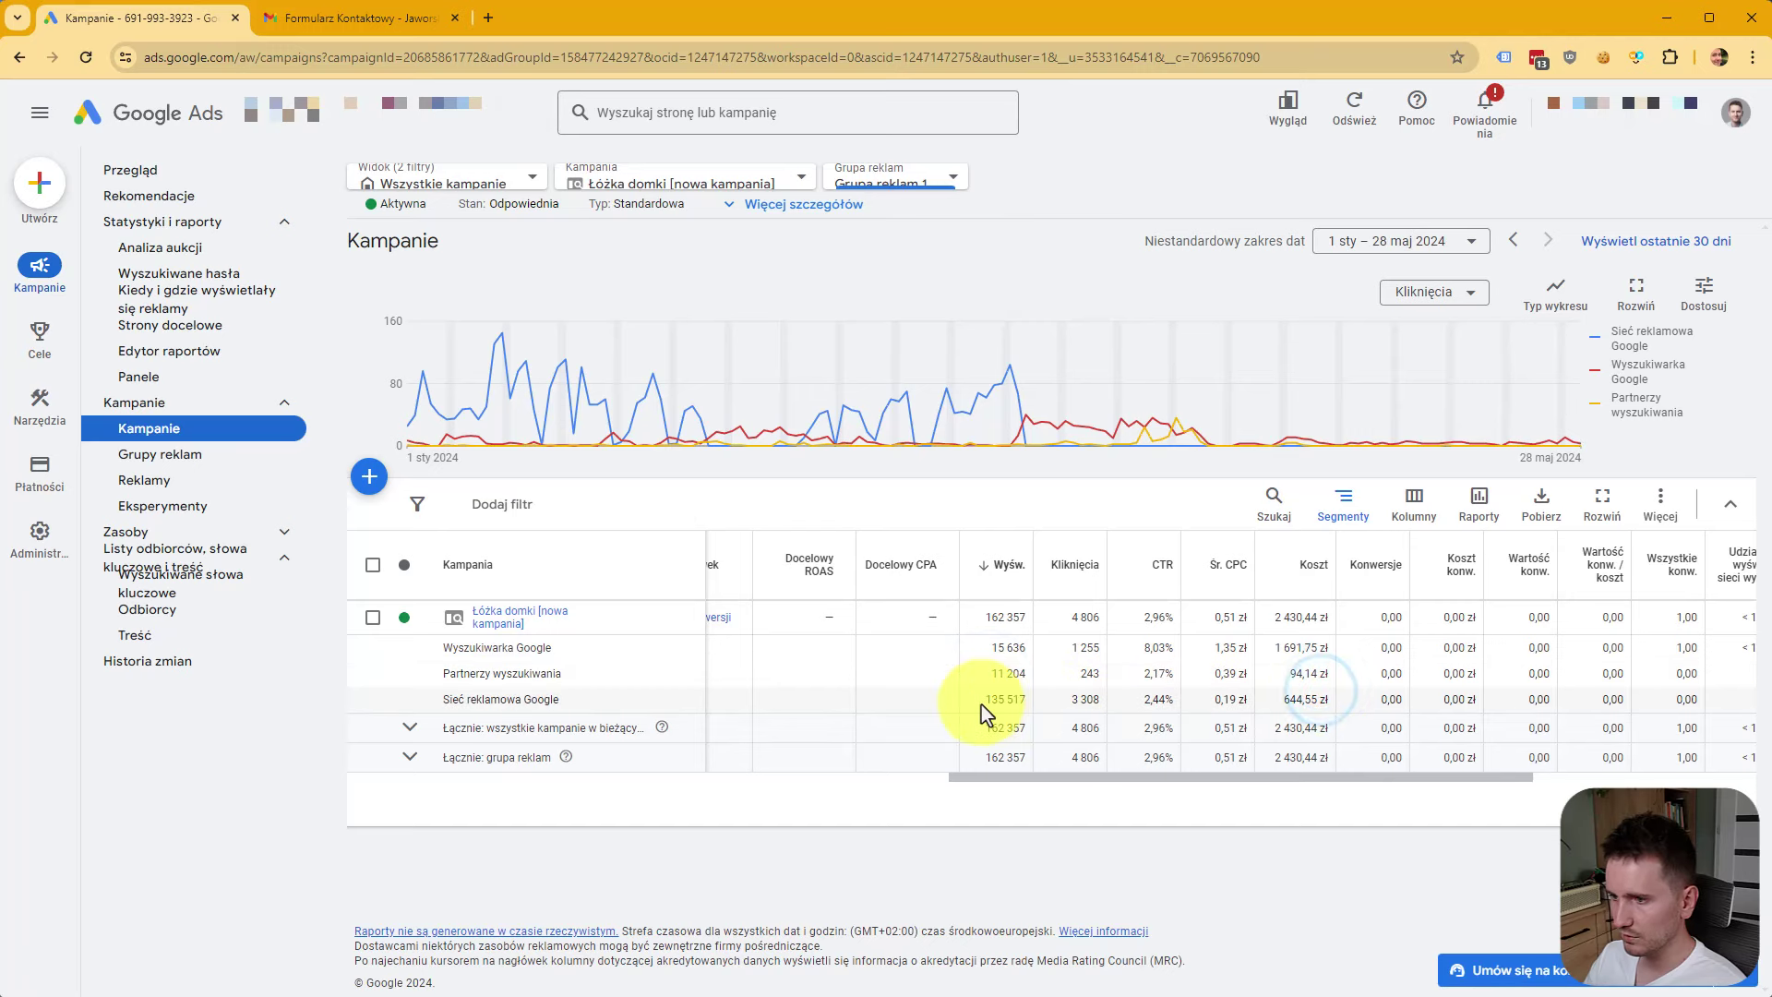
left_click_drag(981, 699, 1338, 711)
left_click_drag(1317, 781, 1414, 779)
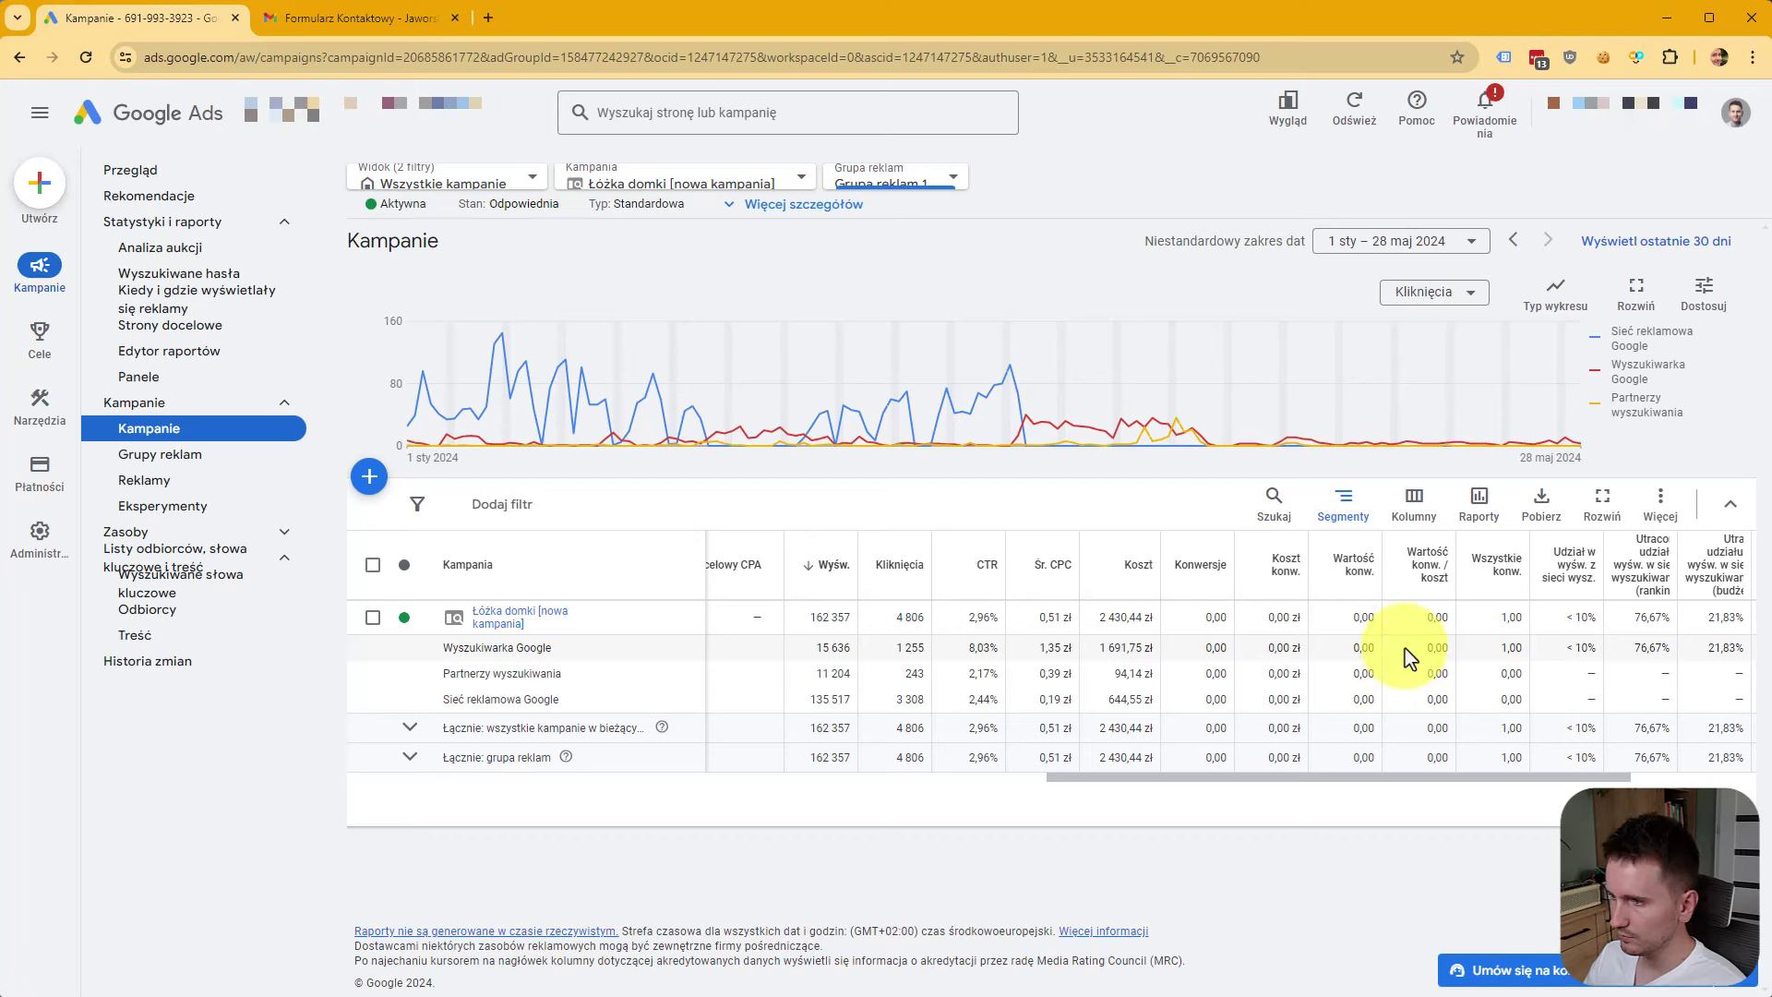
left_click(1499, 650)
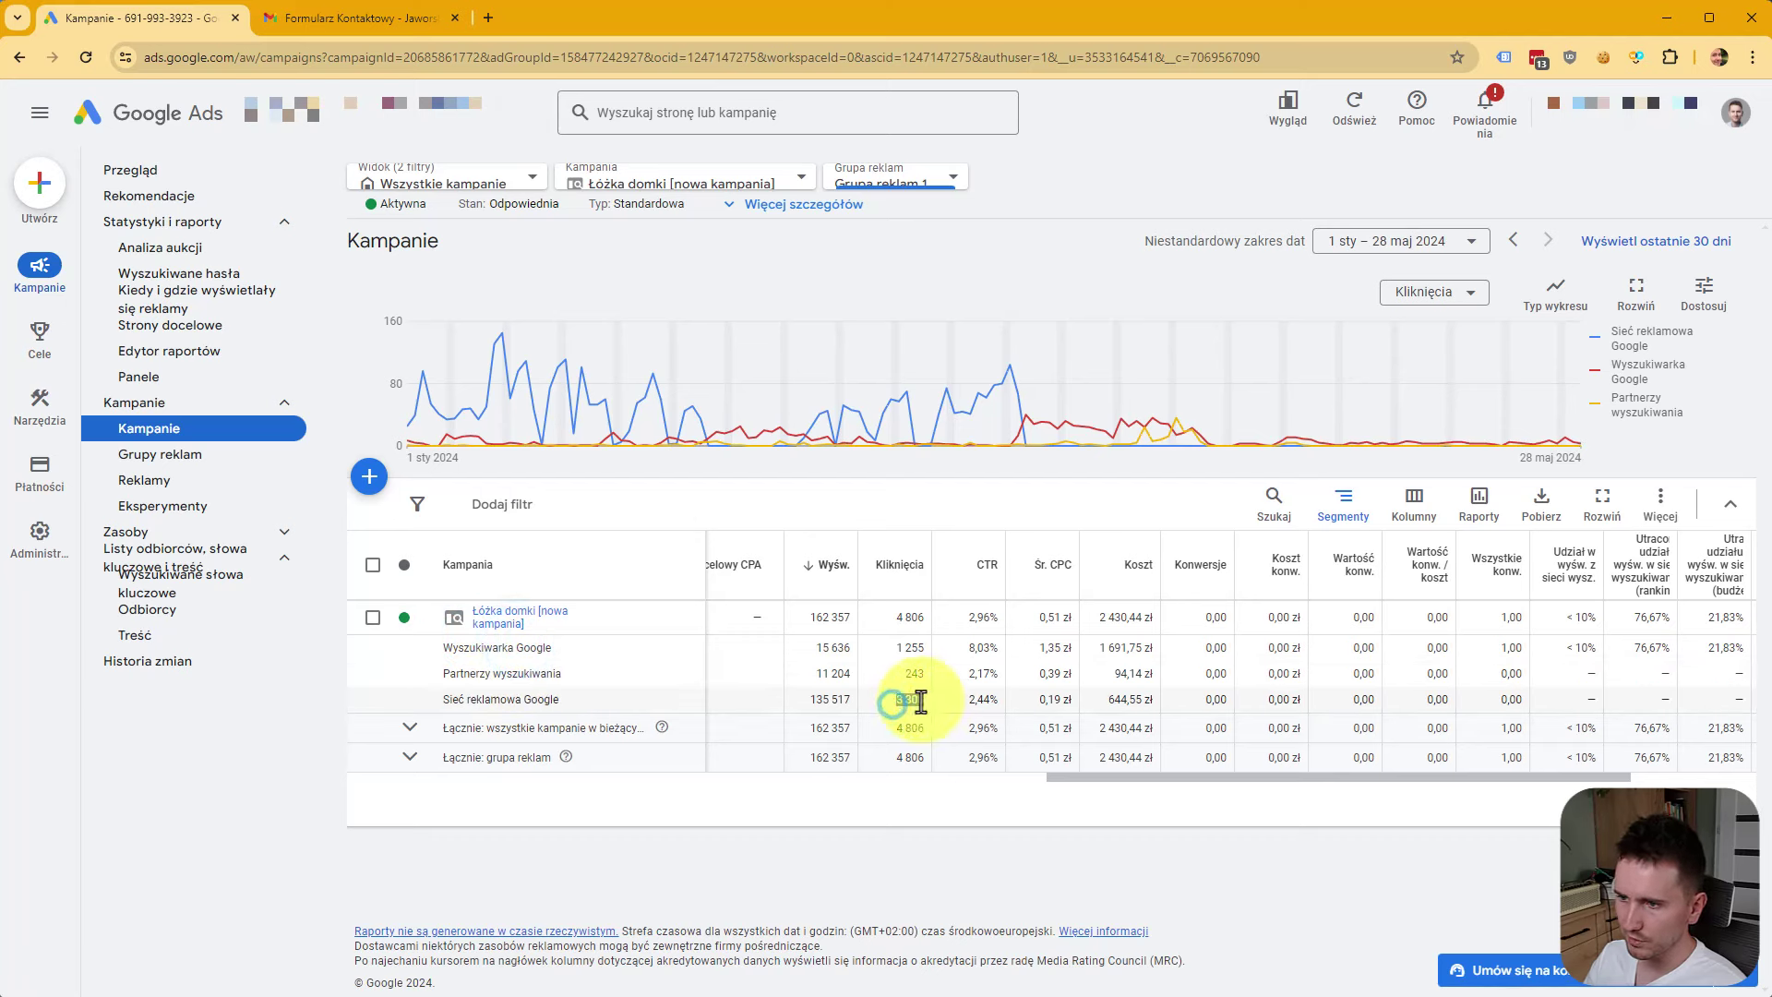
left_click_drag(920, 701, 923, 701)
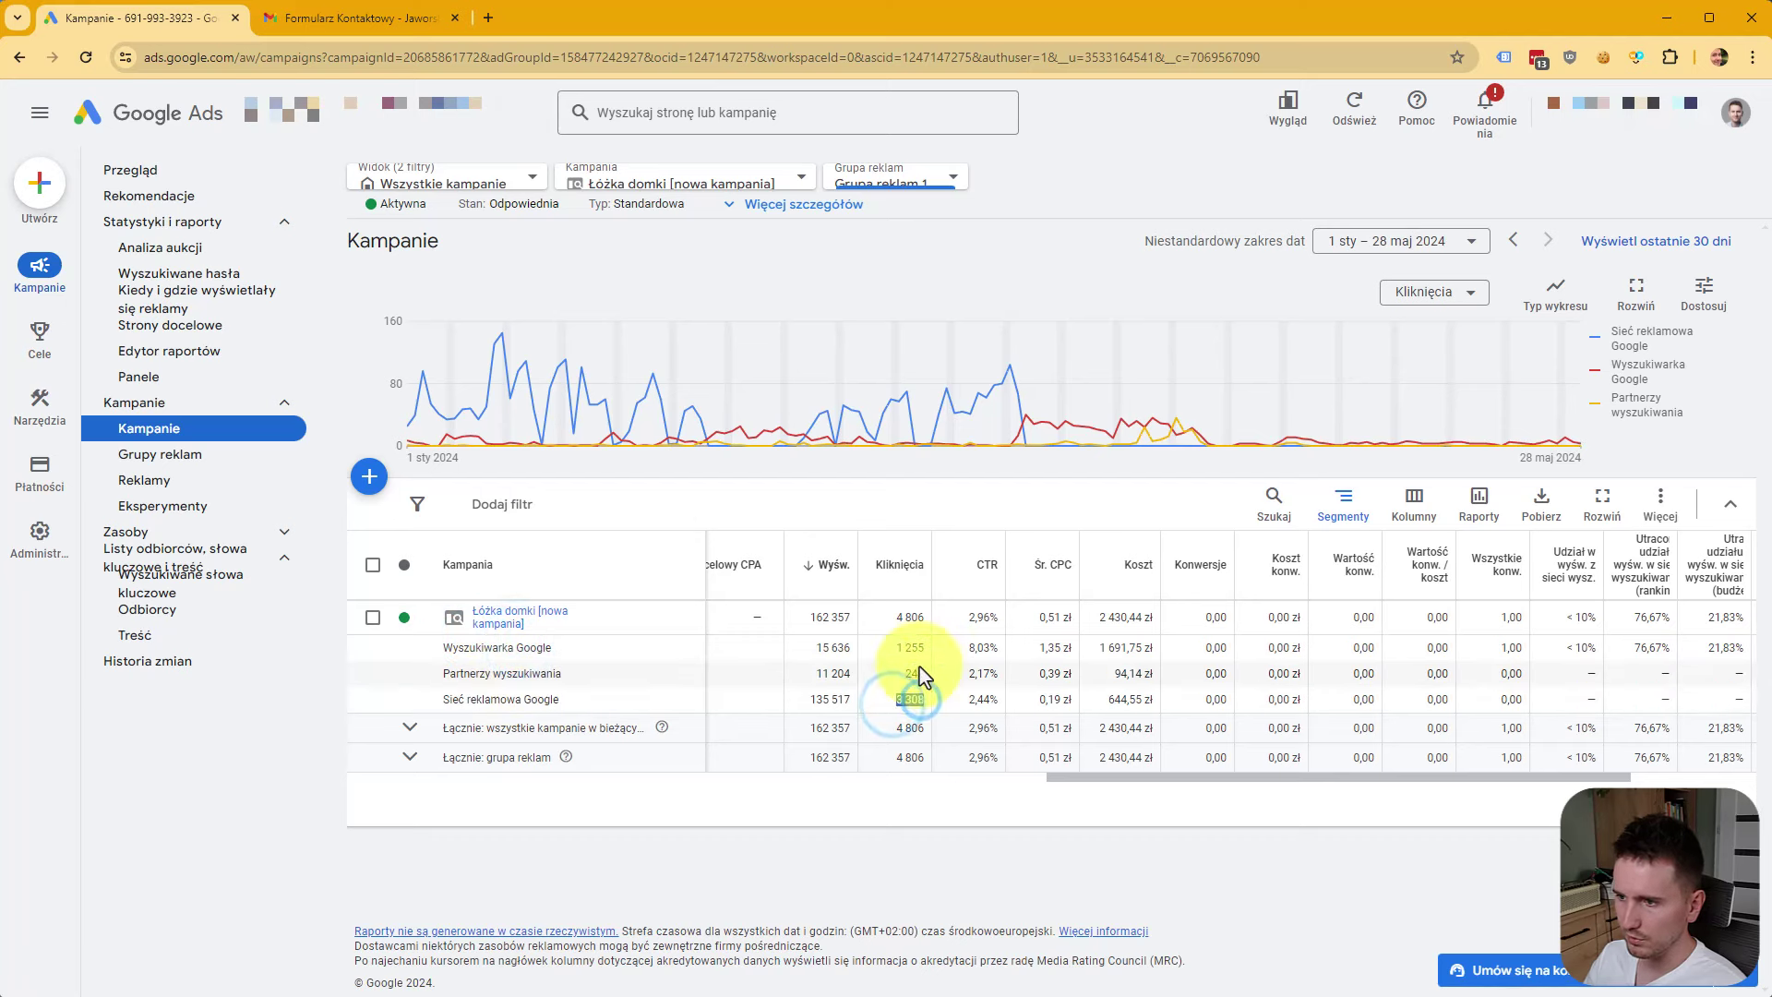
left_click(1483, 720)
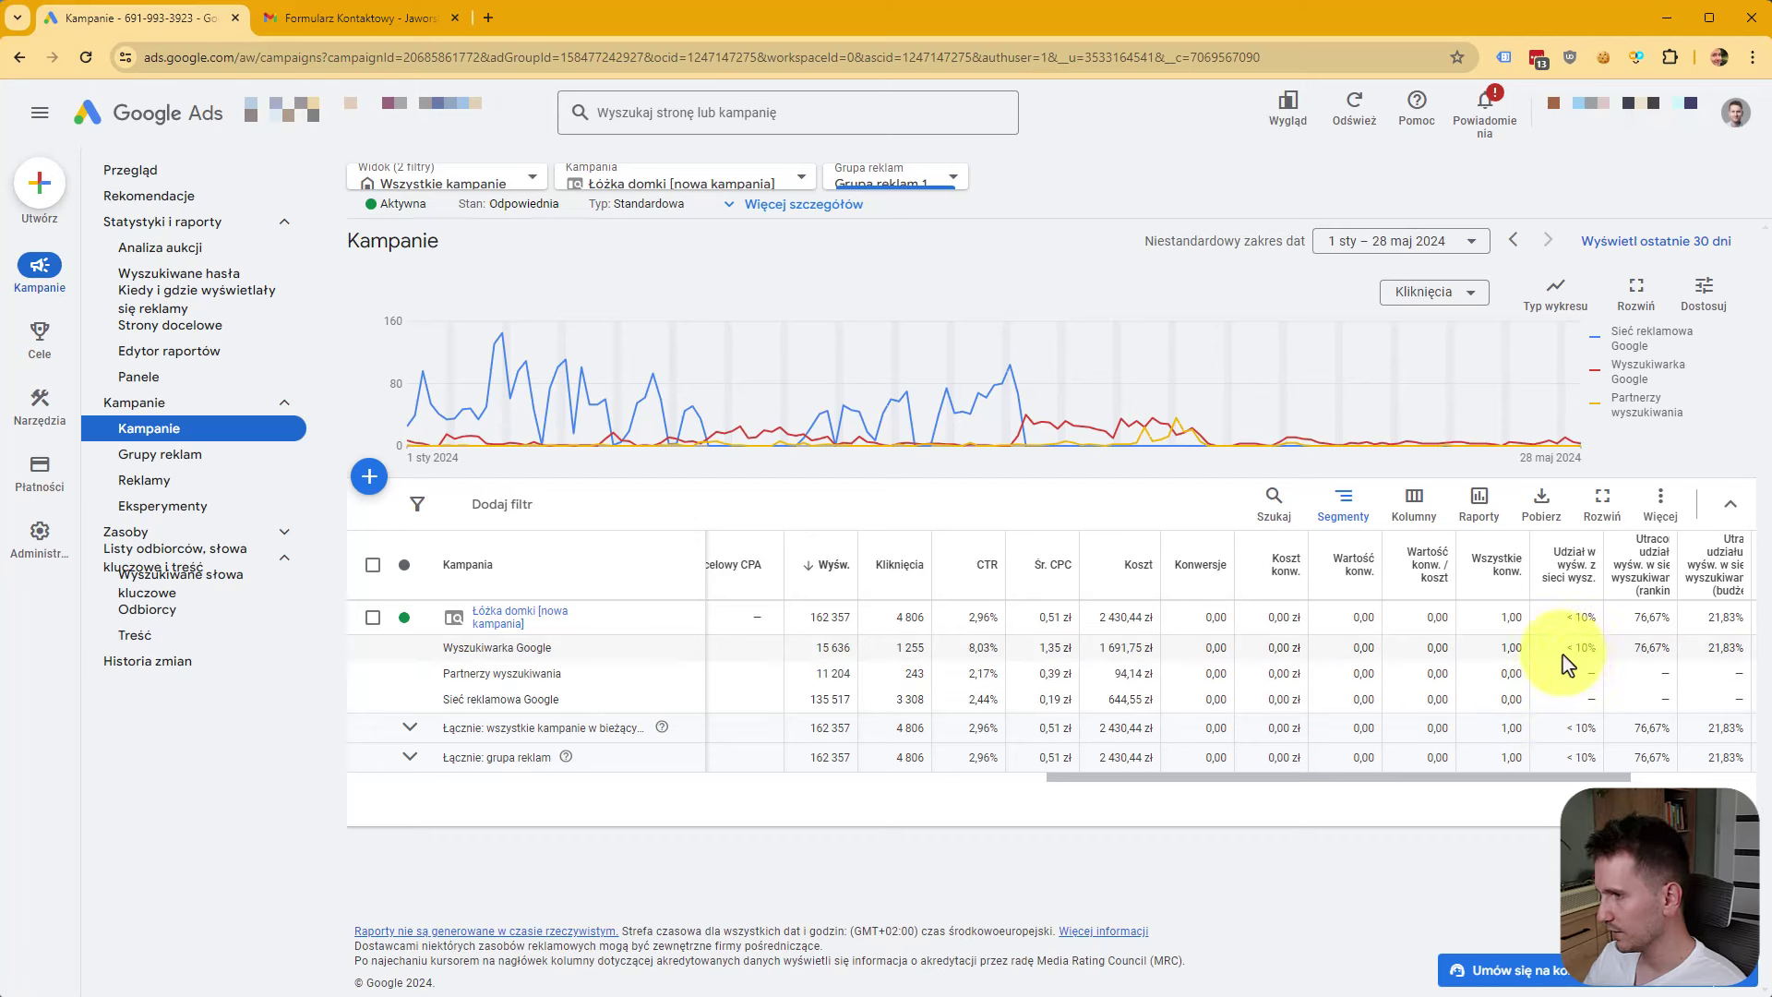
Examine the campaign's Google Search impression share and the shares lost to ranking and budget.
left_click_drag(1563, 654, 1756, 657)
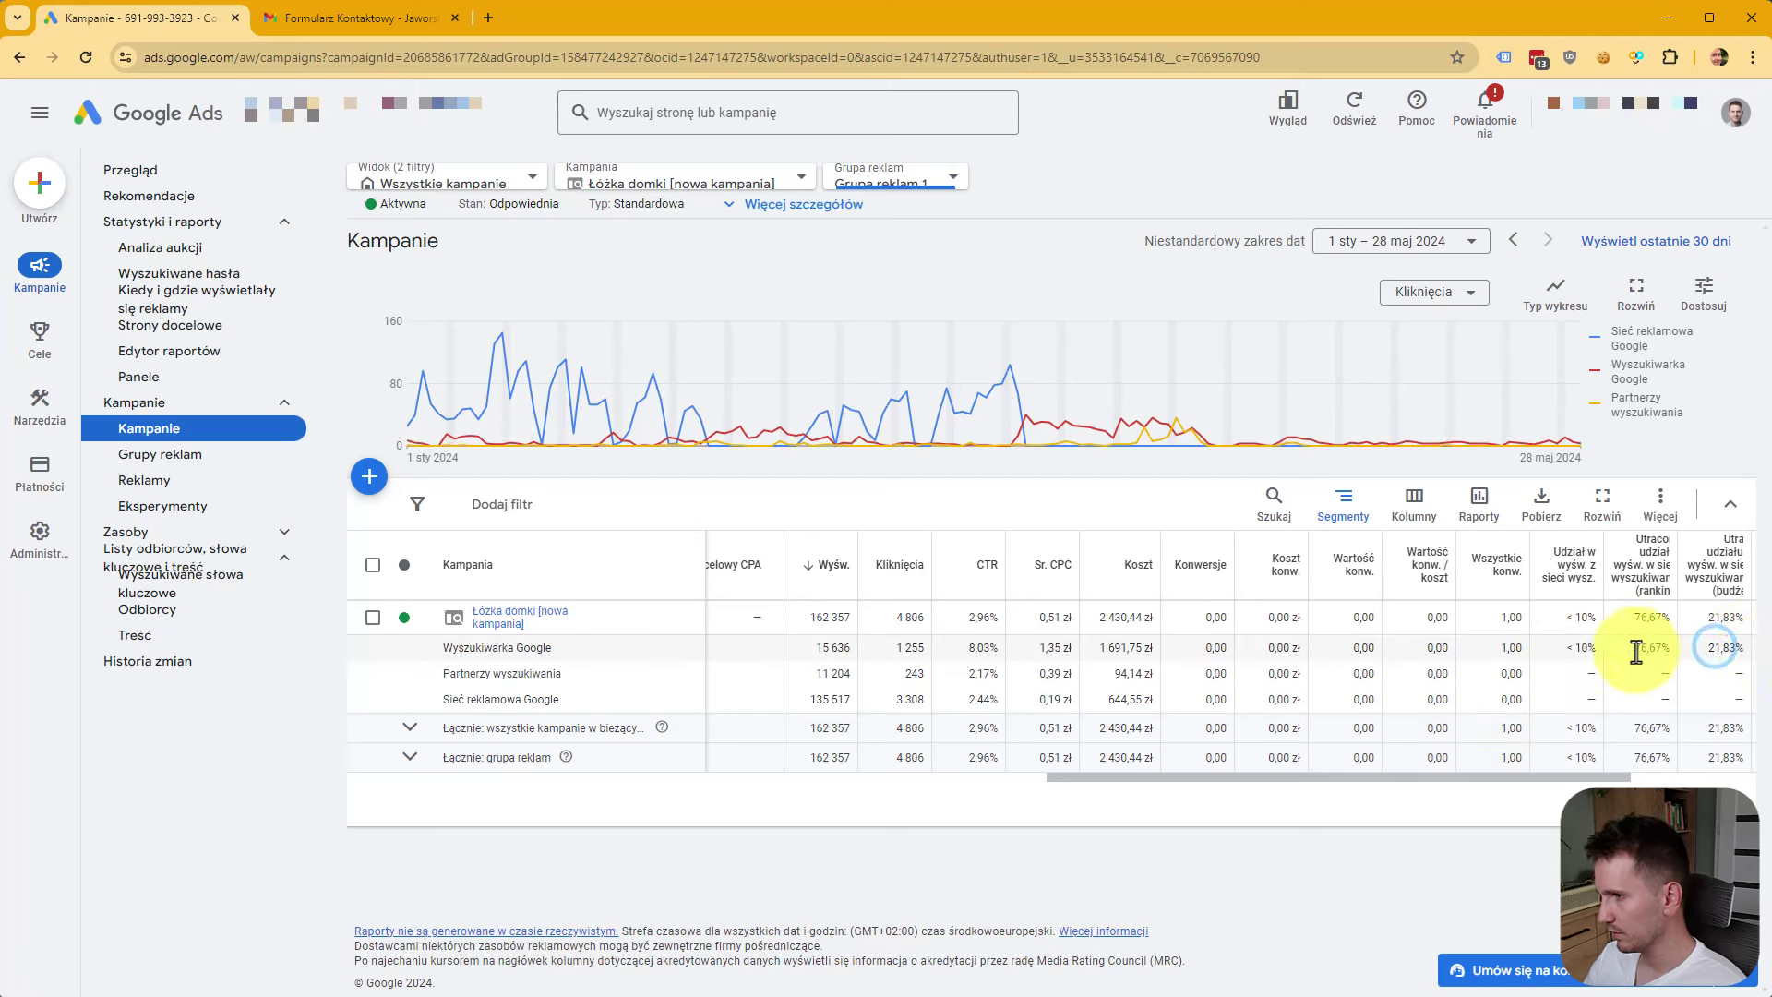
left_click(1698, 659)
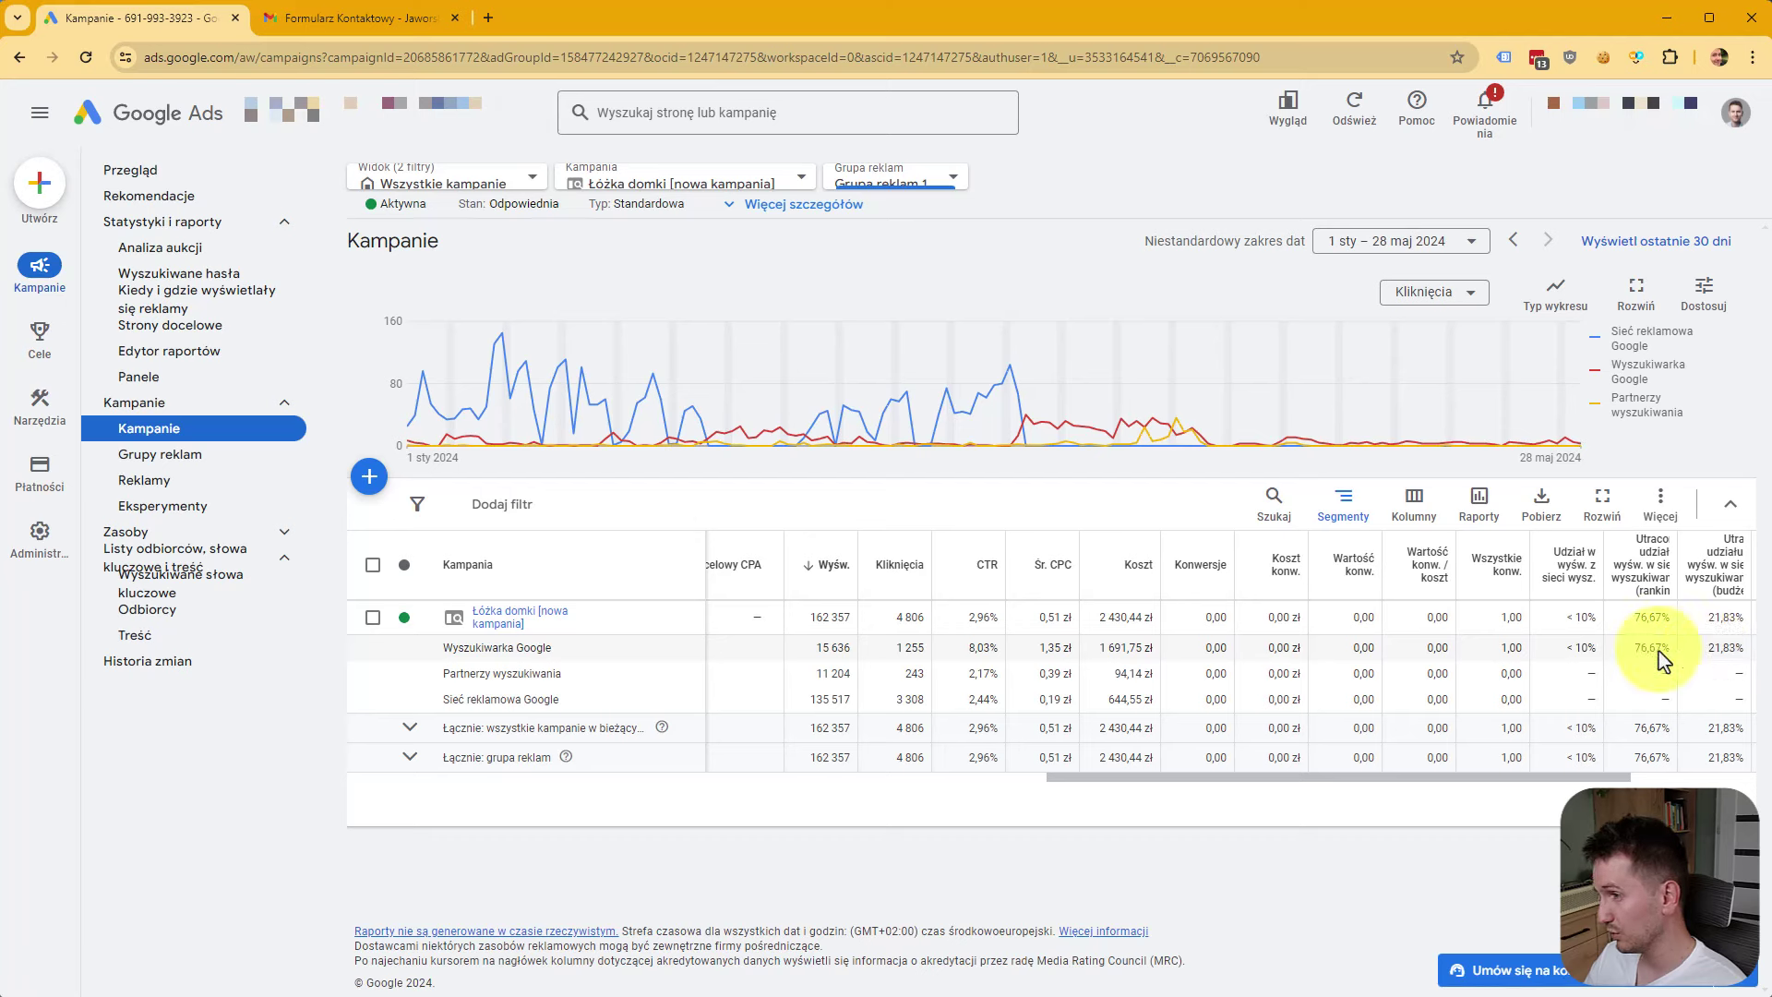
left_click(1686, 649)
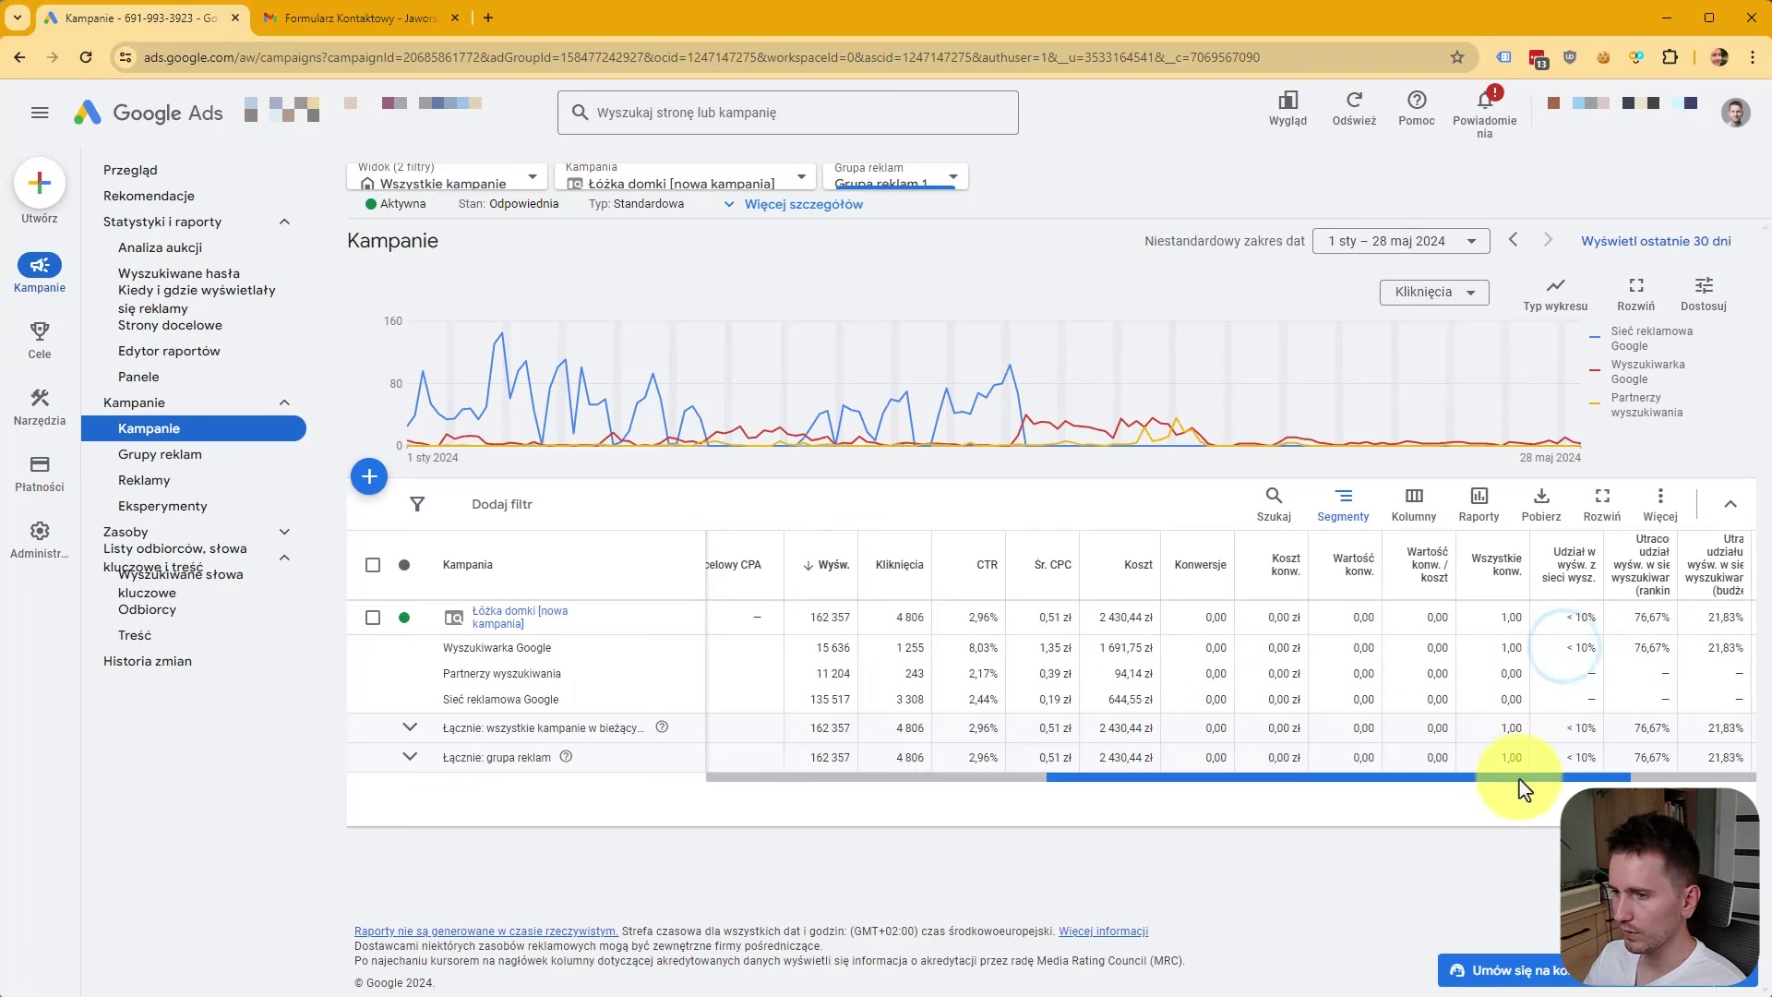
left_click_drag(1520, 777, 738, 683)
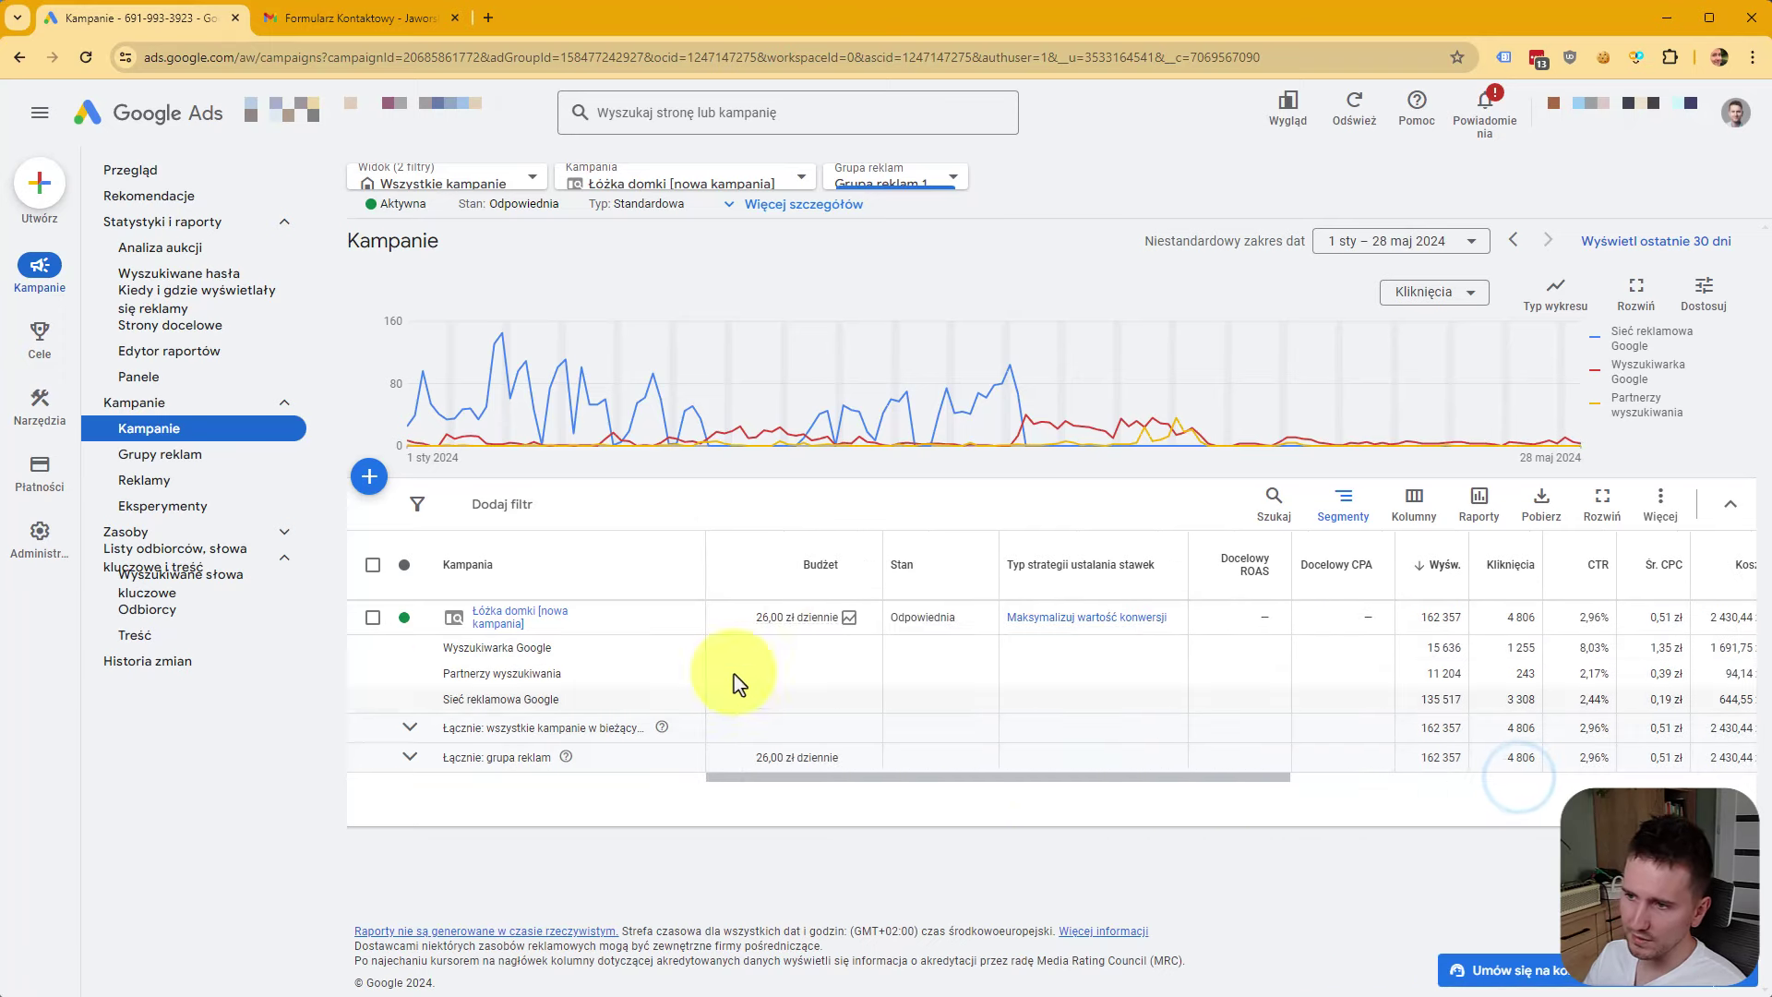
Return to the overview of all campaigns and examine their cost, conversion and impression share columns.
left_click(461, 183)
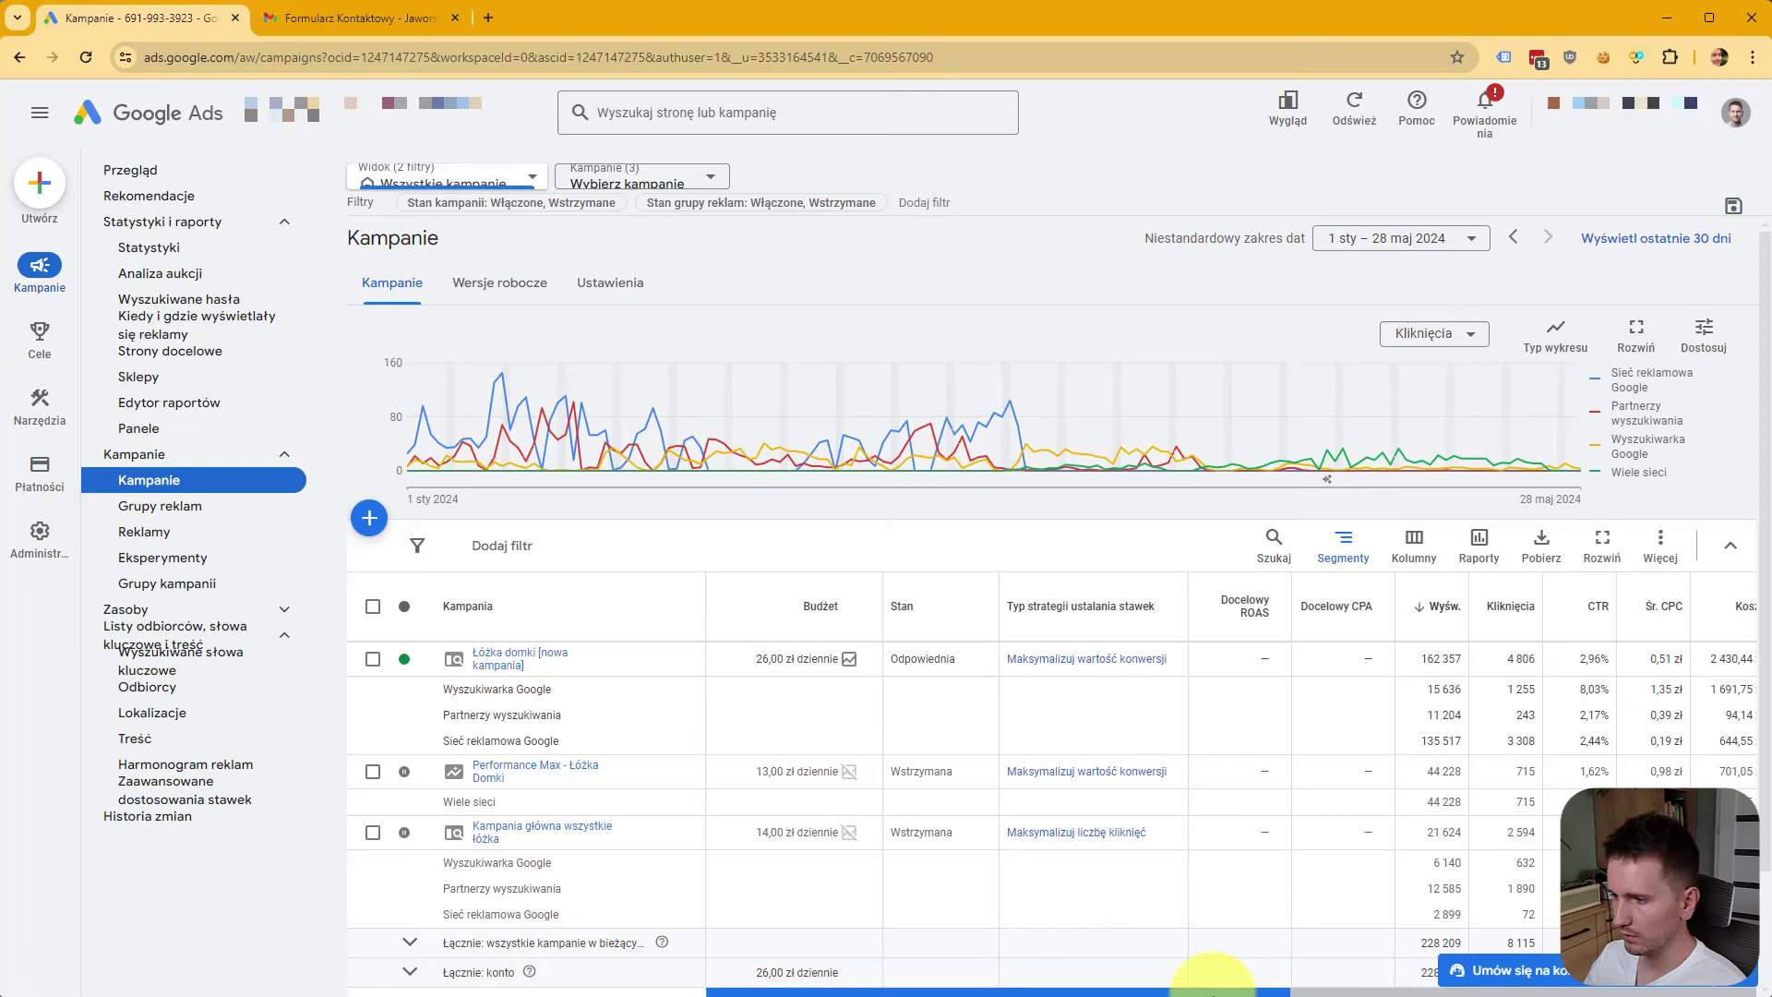
left_click_drag(1214, 992, 1430, 988)
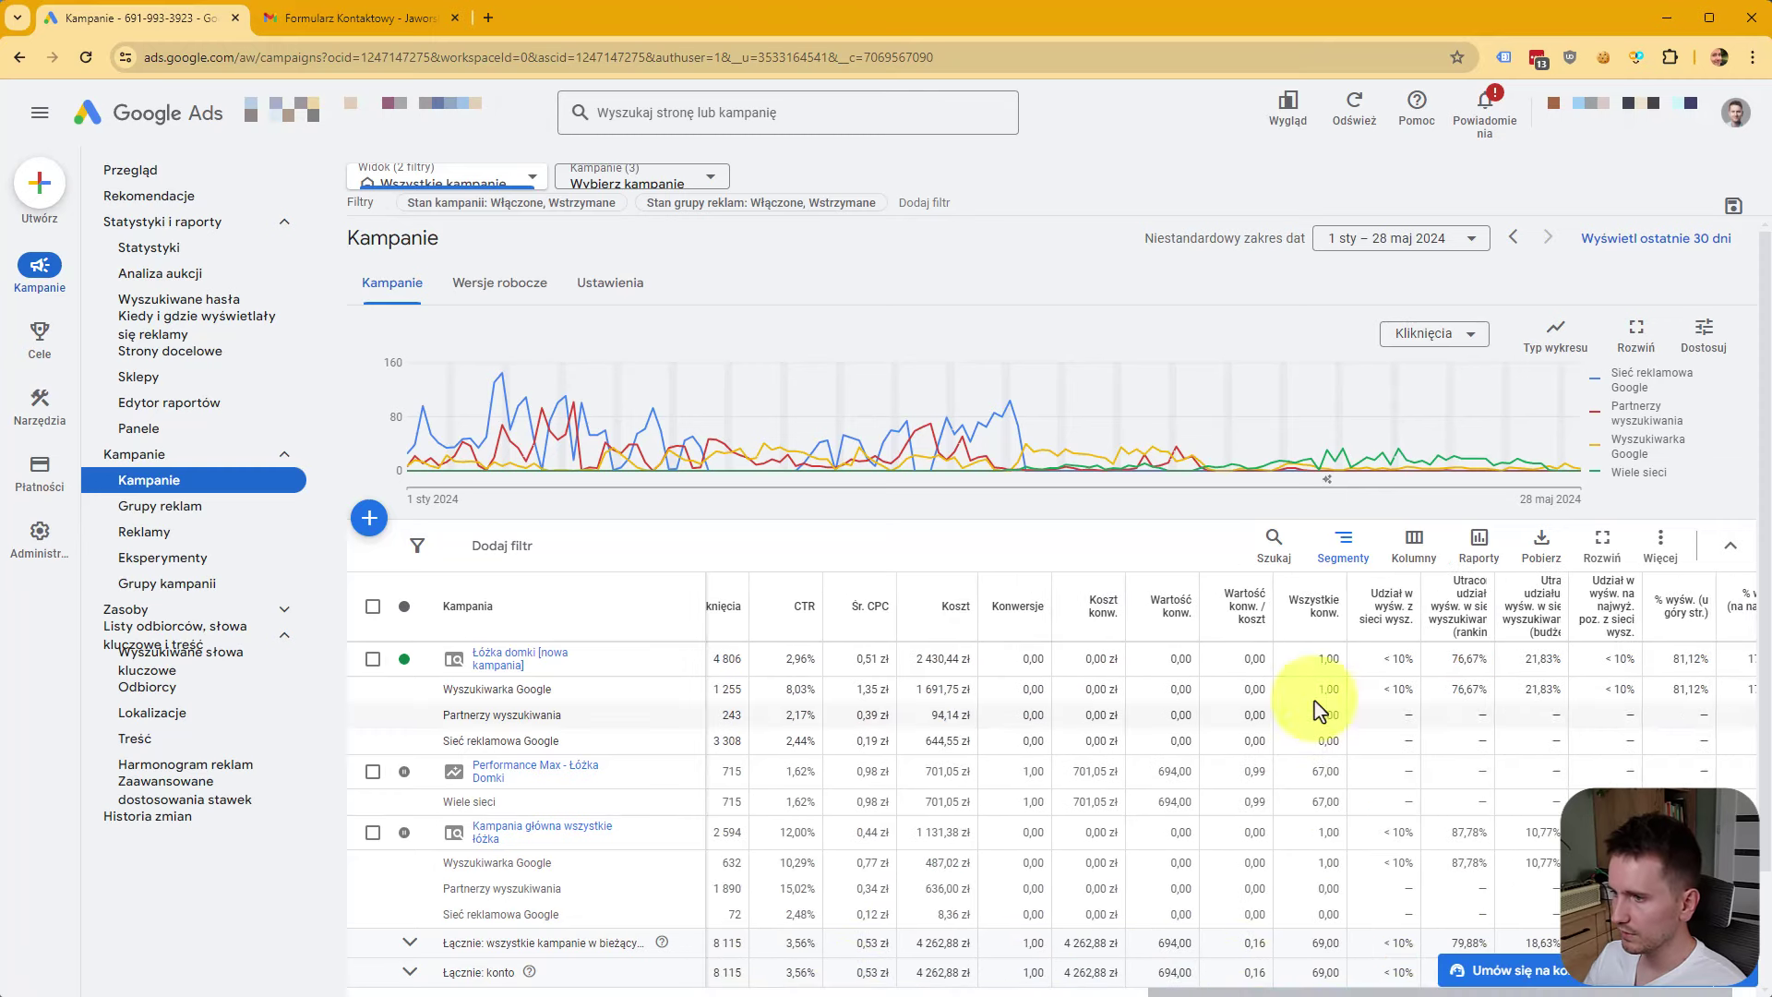